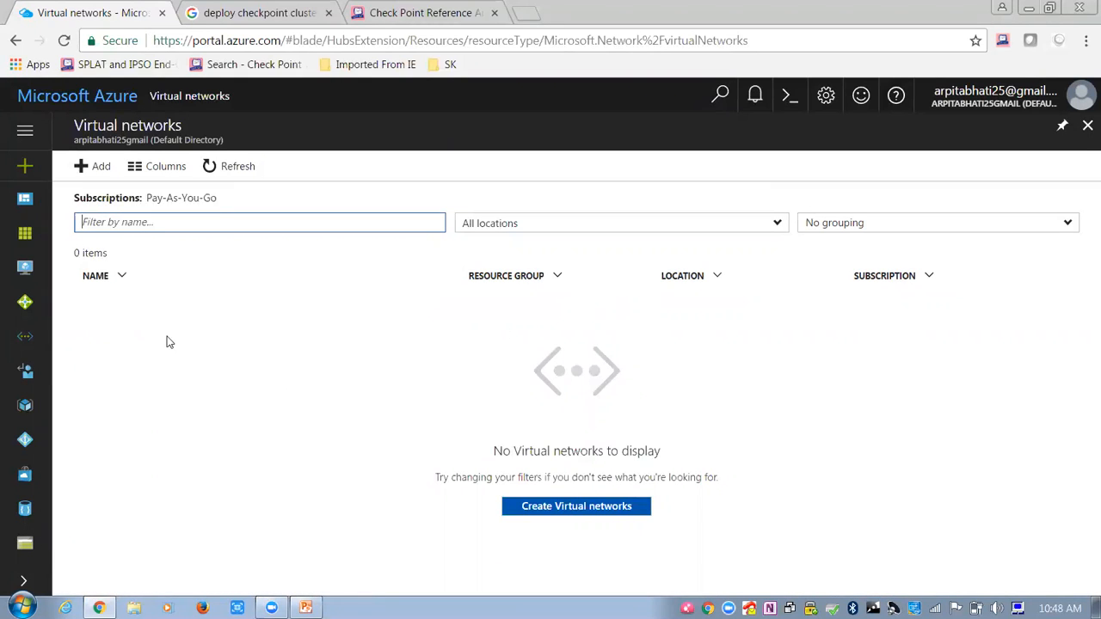
# - Start a new virtual network named My-VNET with the address space 10.0.0.0/16
pyautogui.click(86, 168)
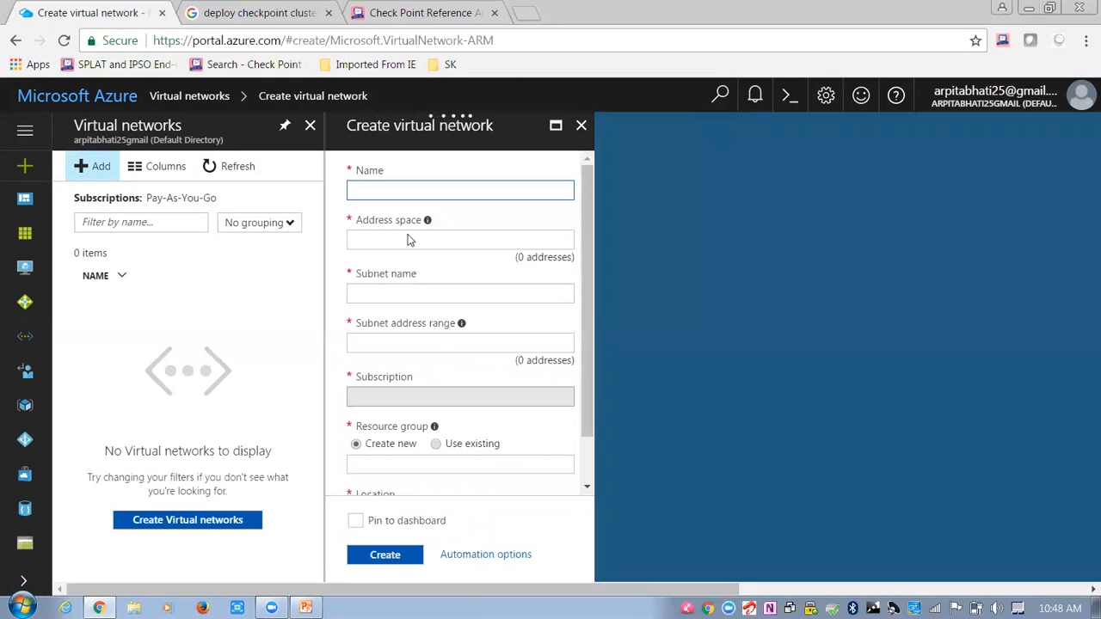
pyautogui.write('My-')
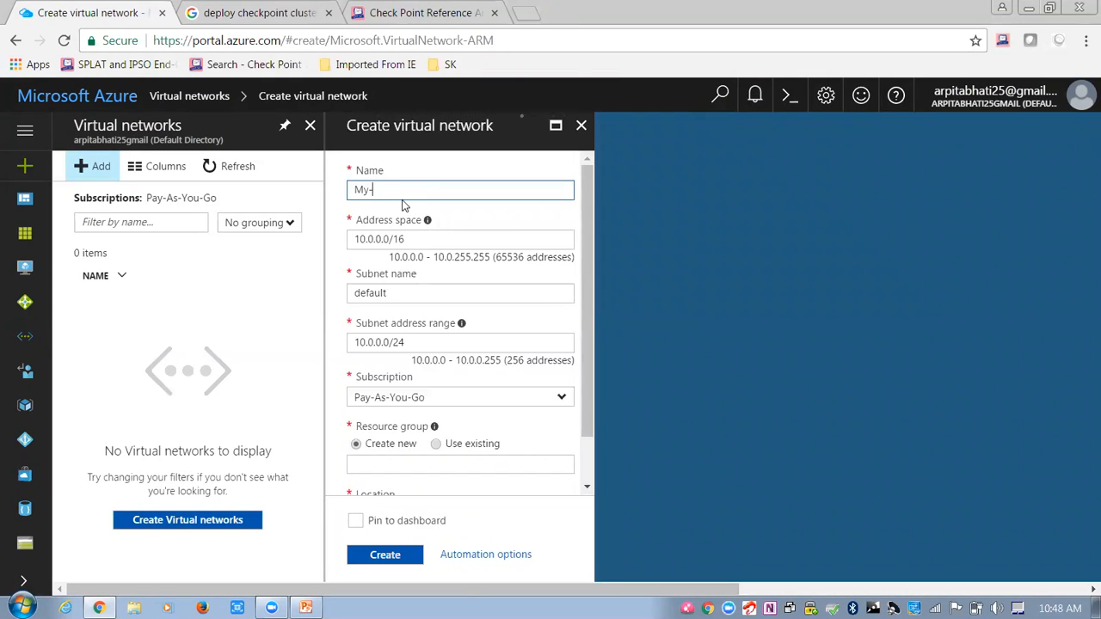
pyautogui.press('BackSpace')
pyautogui.press('BackSpace')
pyautogui.write('y-VNET')
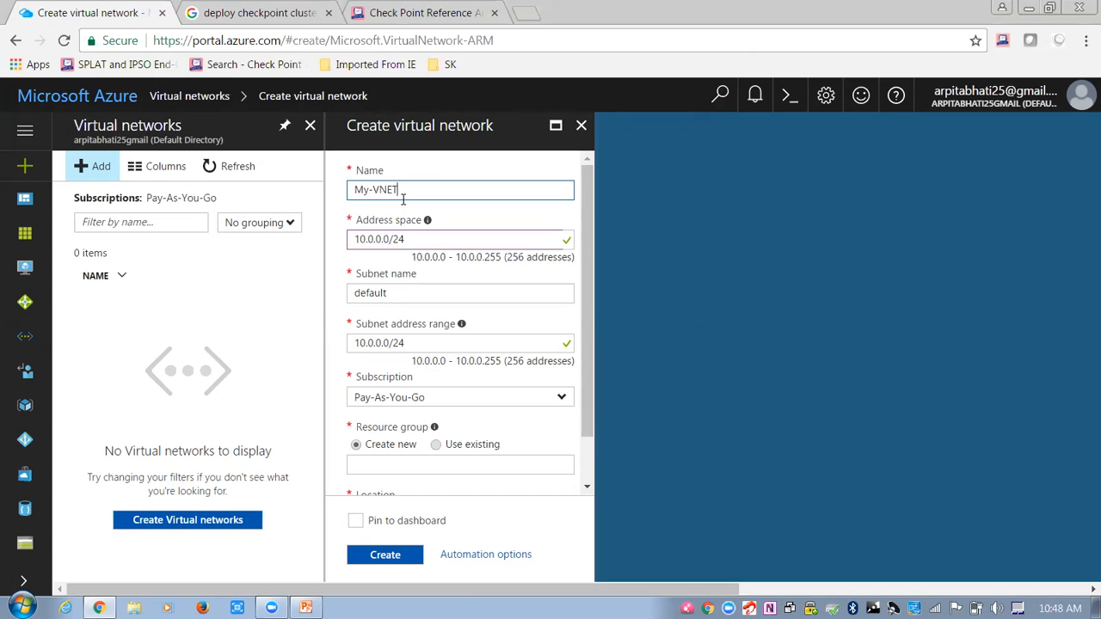
pyautogui.click(430, 241)
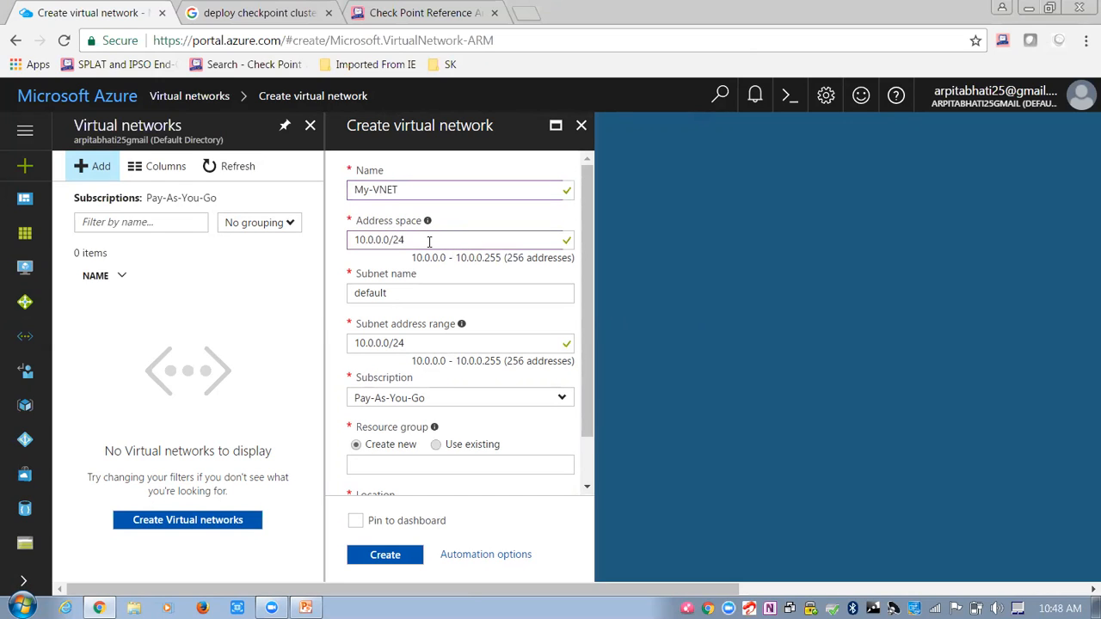
pyautogui.press('BackSpace')
pyautogui.write('16')
pyautogui.click(232, 306)
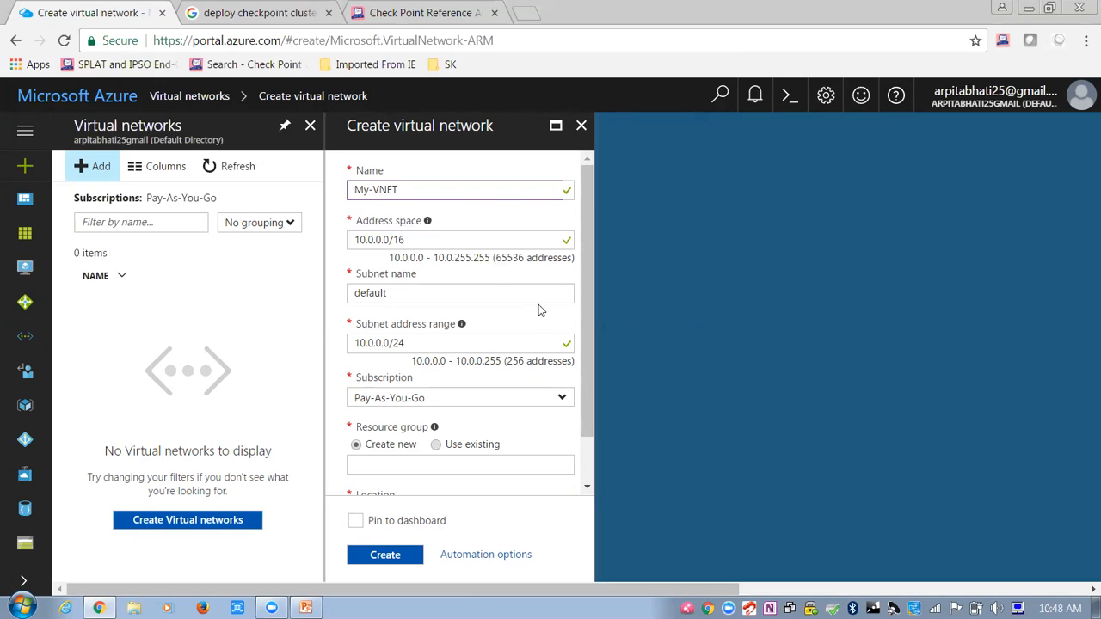
# - Name the new network's first subnet External, keeping the address range 10.0.0.0/24
pyautogui.doubleClick(408, 292)
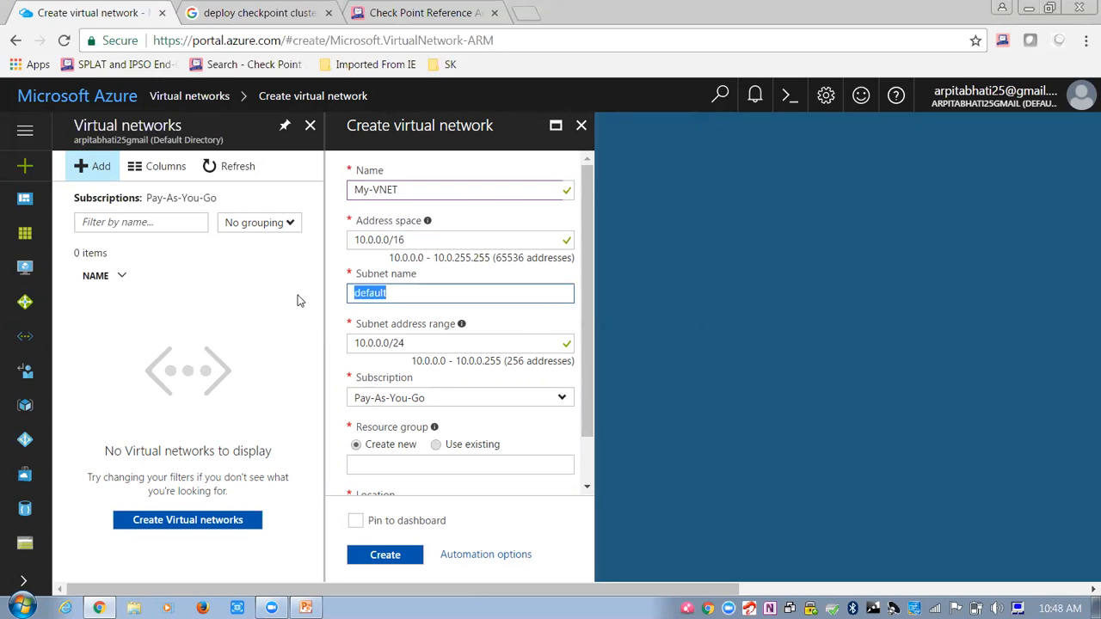
pyautogui.write('Externet')
pyautogui.press('BackSpace')
pyautogui.press('BackSpace')
pyautogui.write('al')
pyautogui.click(255, 315)
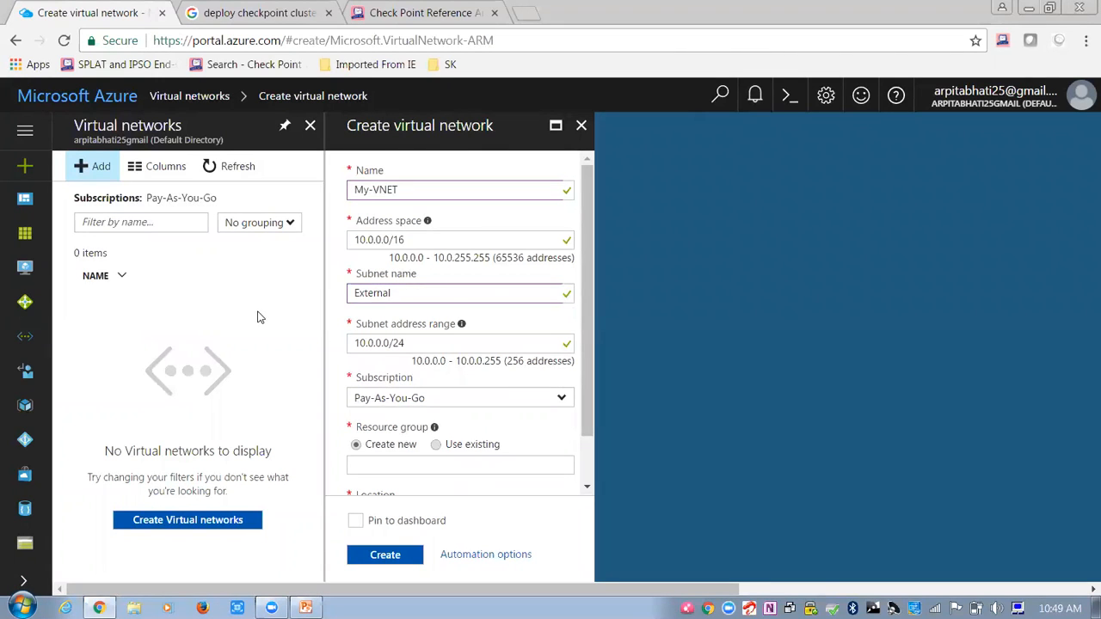
pyautogui.moveTo(404, 342); pyautogui.dragTo(327, 341)
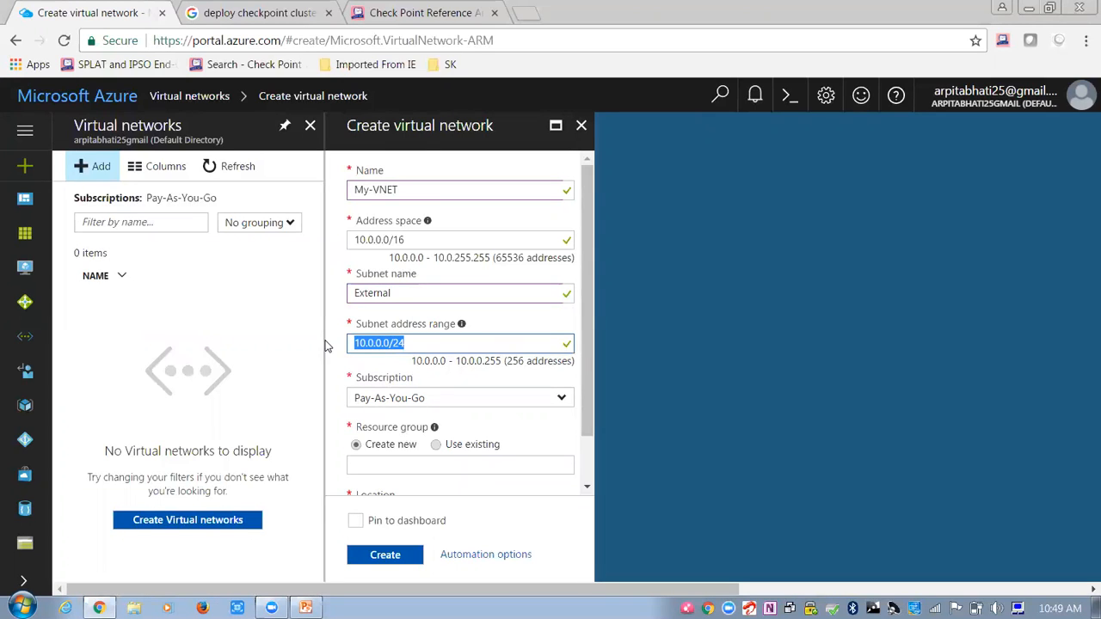
# - Assign the network to a new resource group named MT-RG in West Europe and submit its creation
pyautogui.scroll(-2, 534, 414)
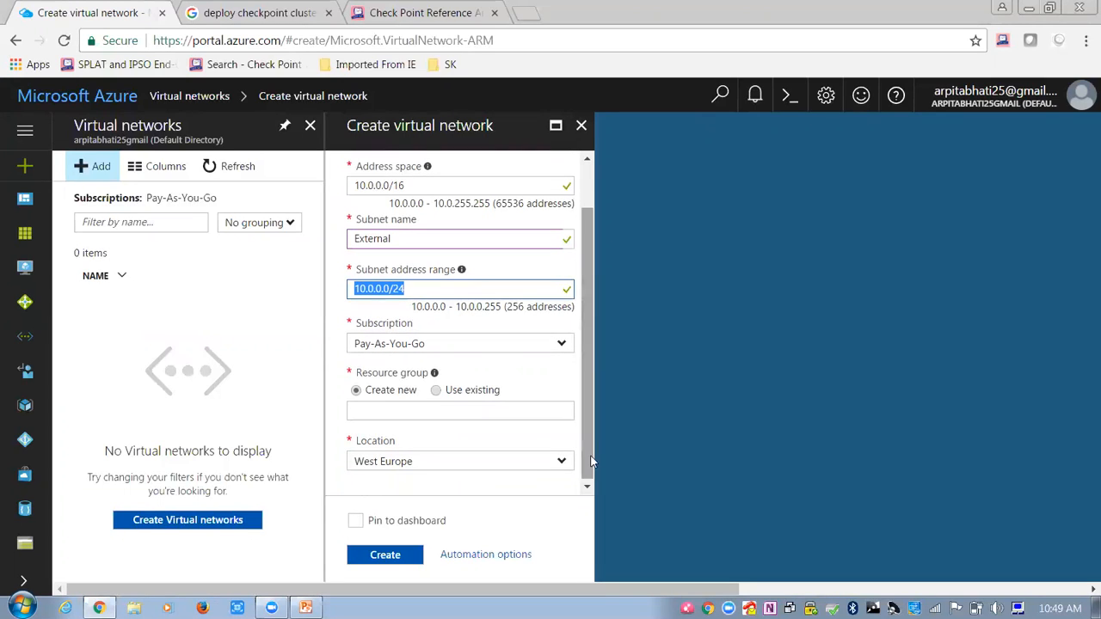
pyautogui.click(375, 414)
pyautogui.write('MT')
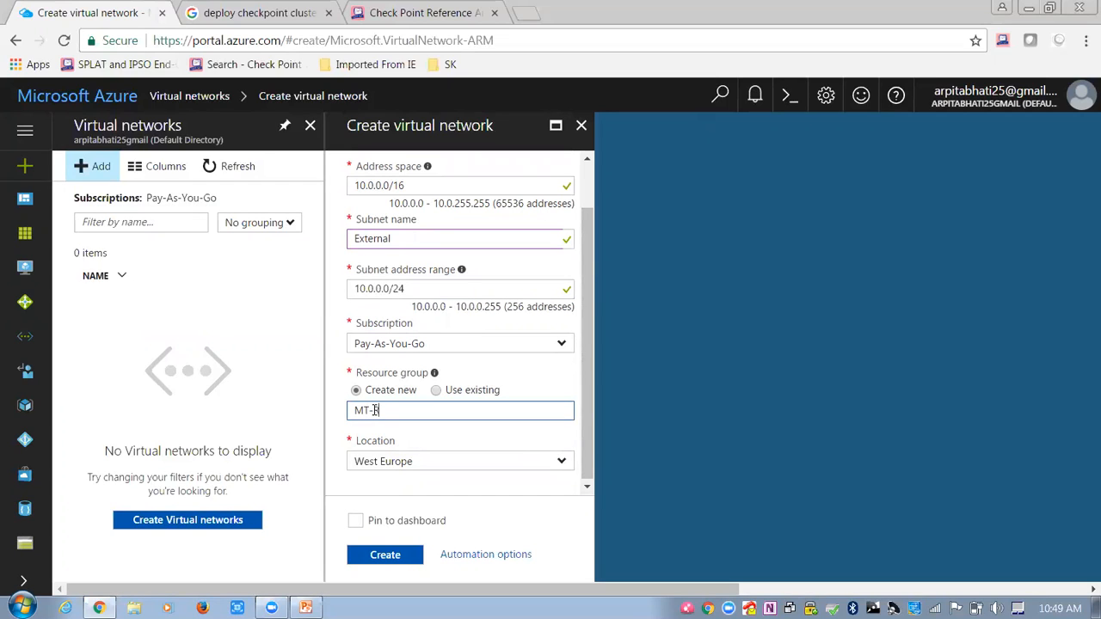
pyautogui.write('-RG')
pyautogui.click(331, 480)
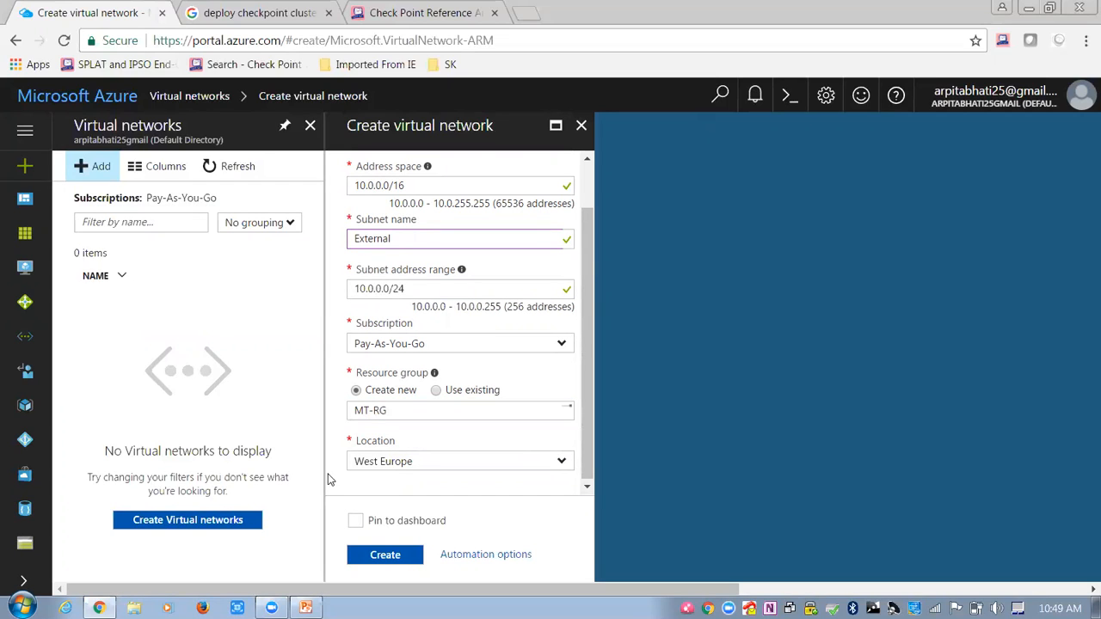
pyautogui.moveTo(579, 396); pyautogui.dragTo(566, 448)
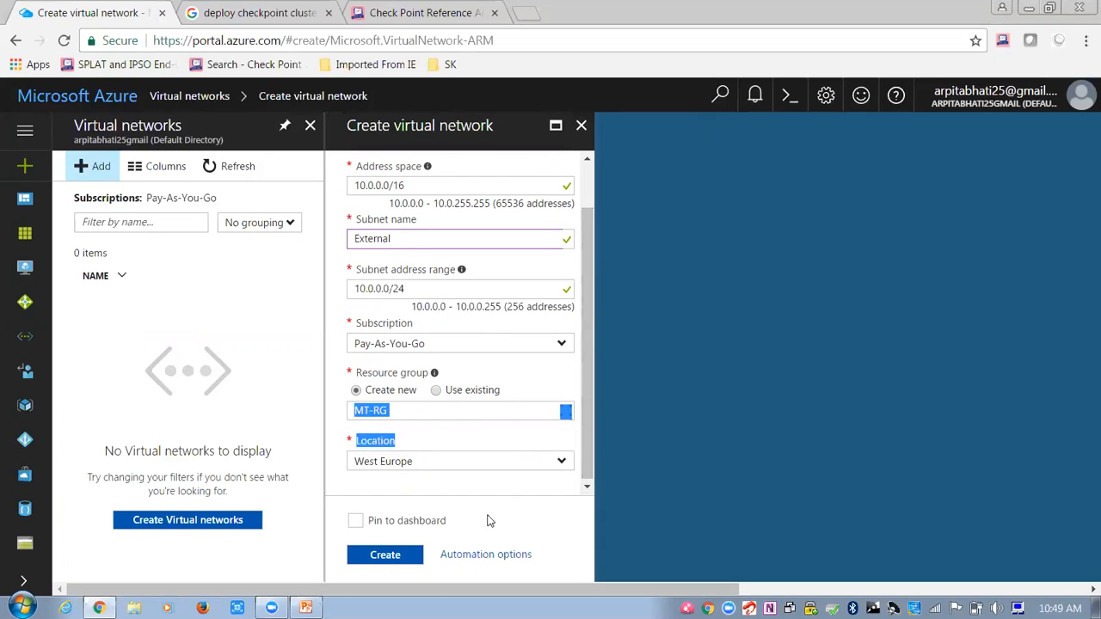
pyautogui.click(488, 516)
pyautogui.click(401, 558)
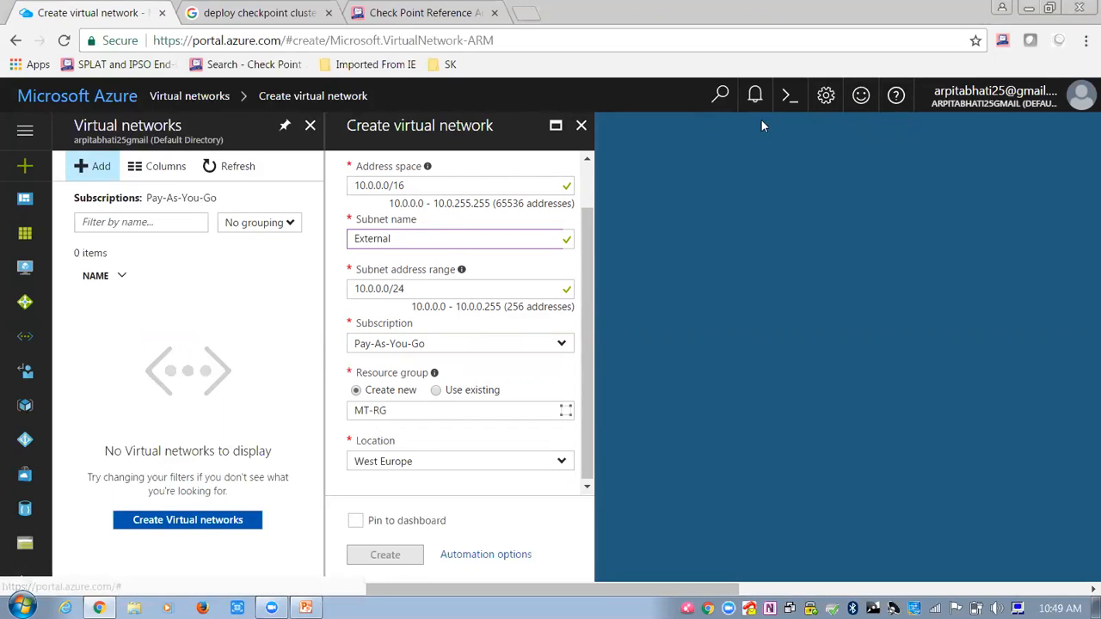
# - Check the portal notifications for the pending creation and disconnect the VPN client running in the background
pyautogui.click(754, 96)
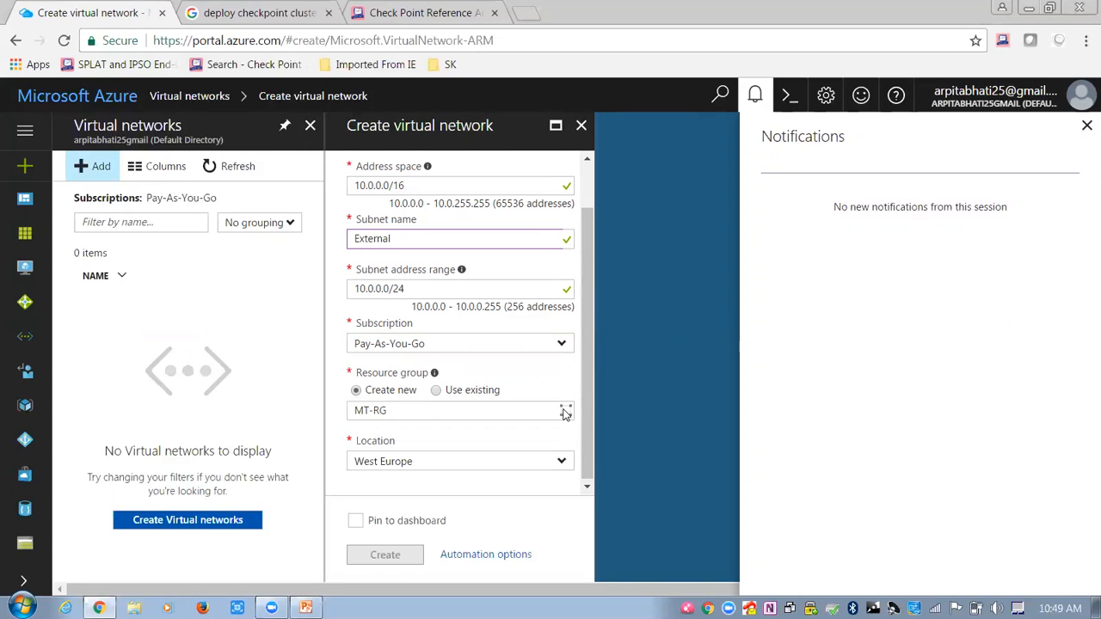
pyautogui.click(1081, 127)
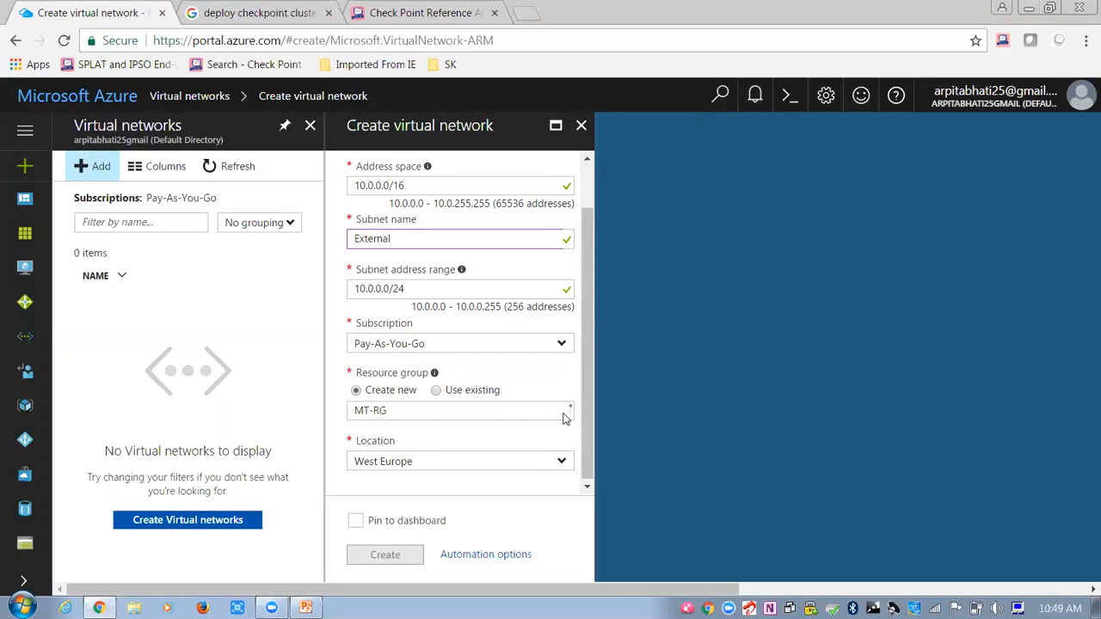
pyautogui.rightClick(686, 608)
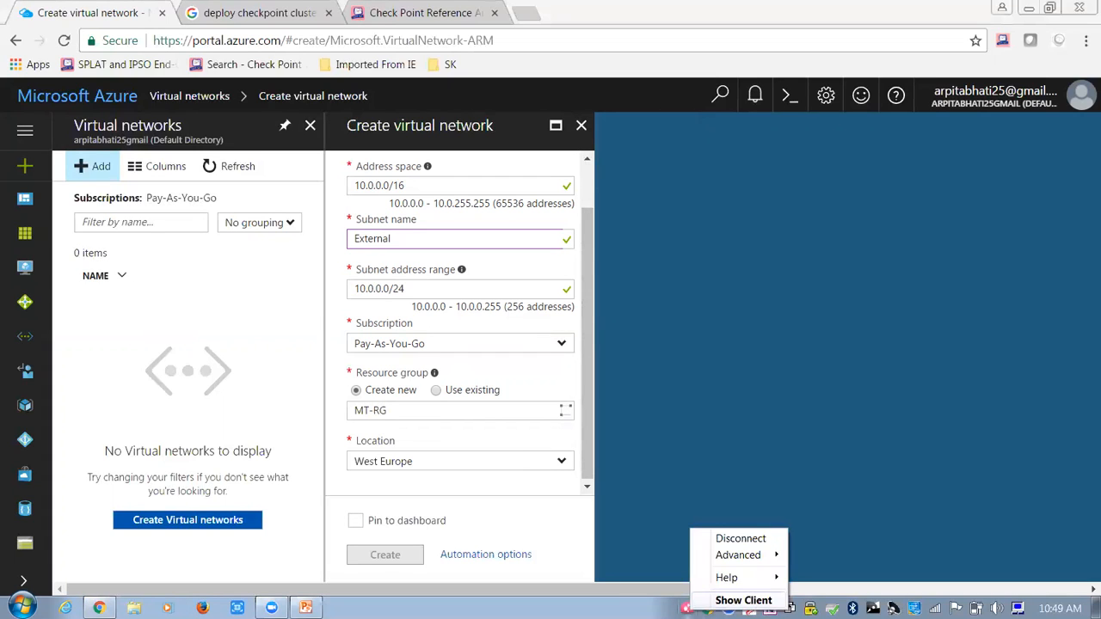
pyautogui.click(745, 538)
pyautogui.click(466, 383)
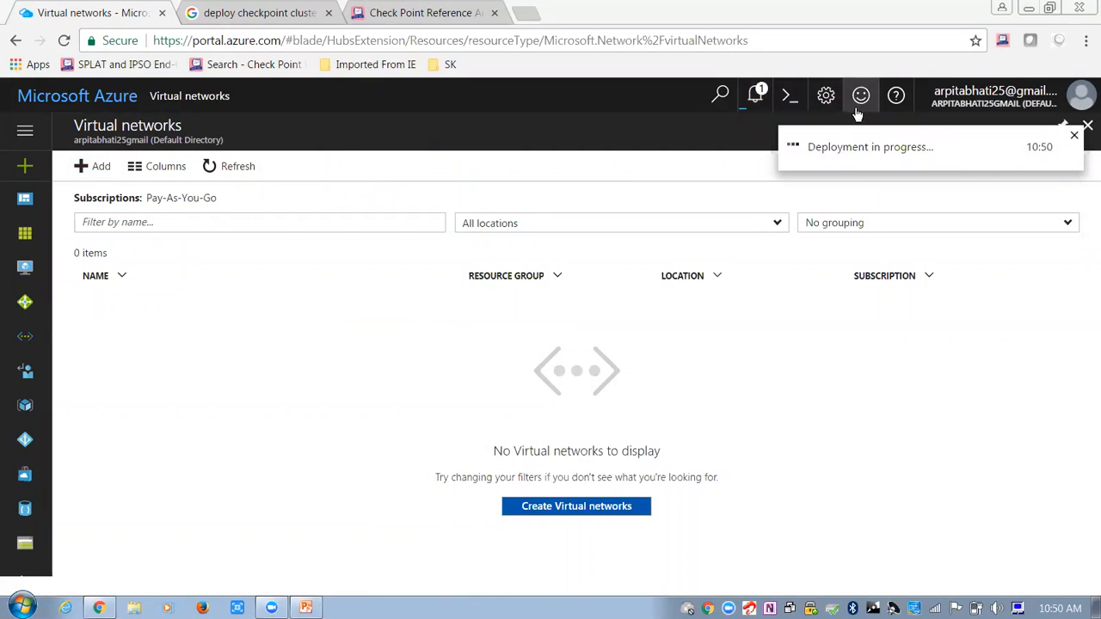
# - Check the deployment's status in the notifications and refresh the list of virtual networks
pyautogui.click(758, 104)
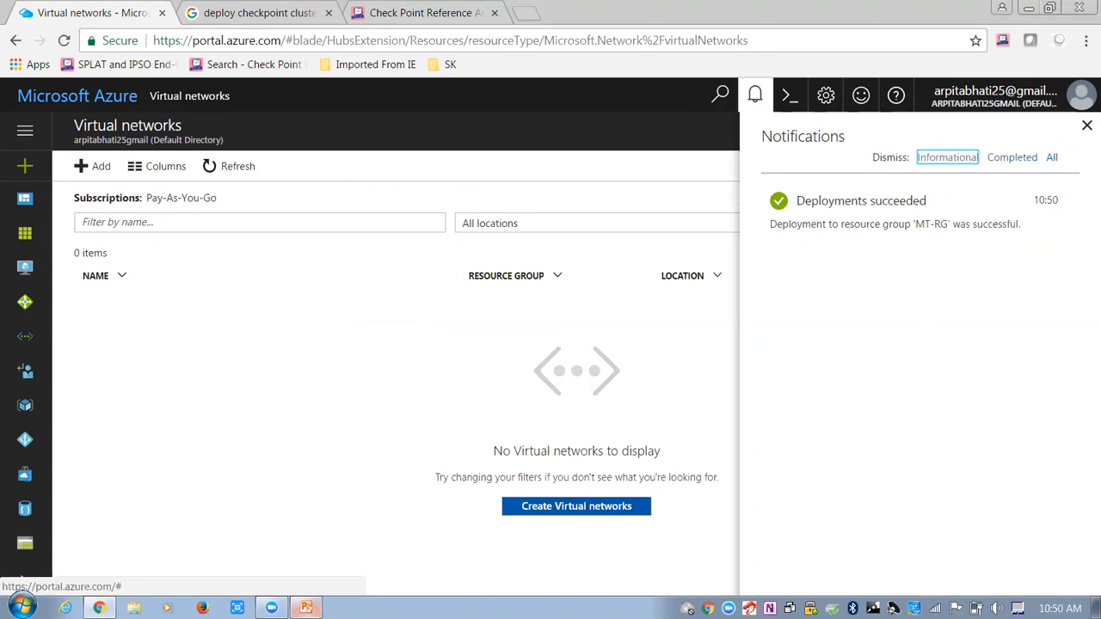
pyautogui.click(1086, 125)
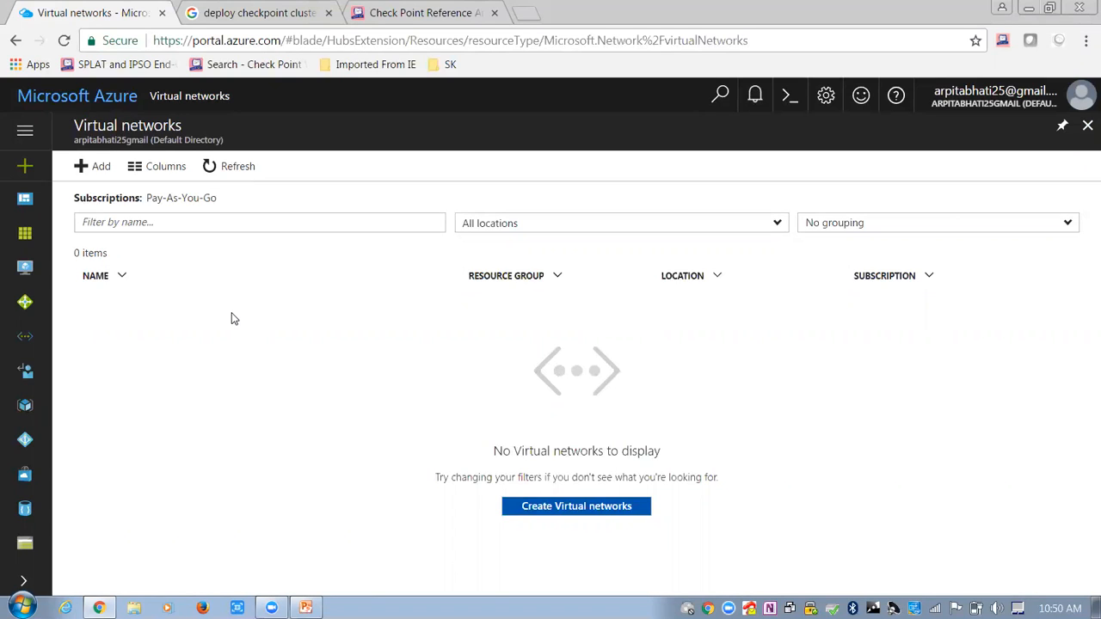
pyautogui.click(244, 165)
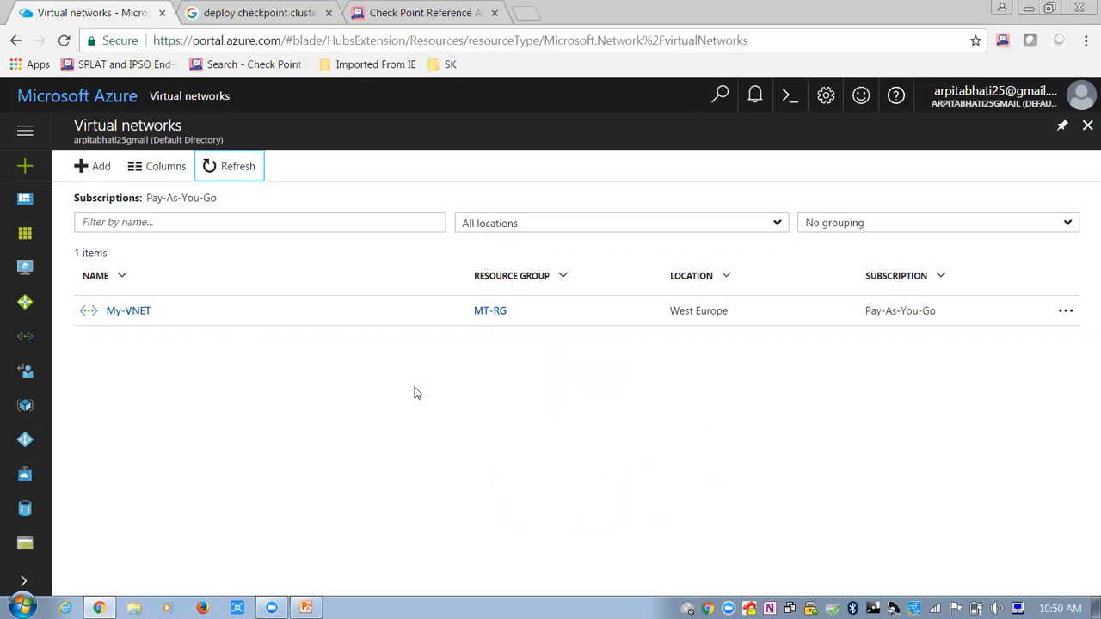
# - Add a subnet named Interal with the address range 10.0.1.0/24 to My-VNET
pyautogui.click(127, 315)
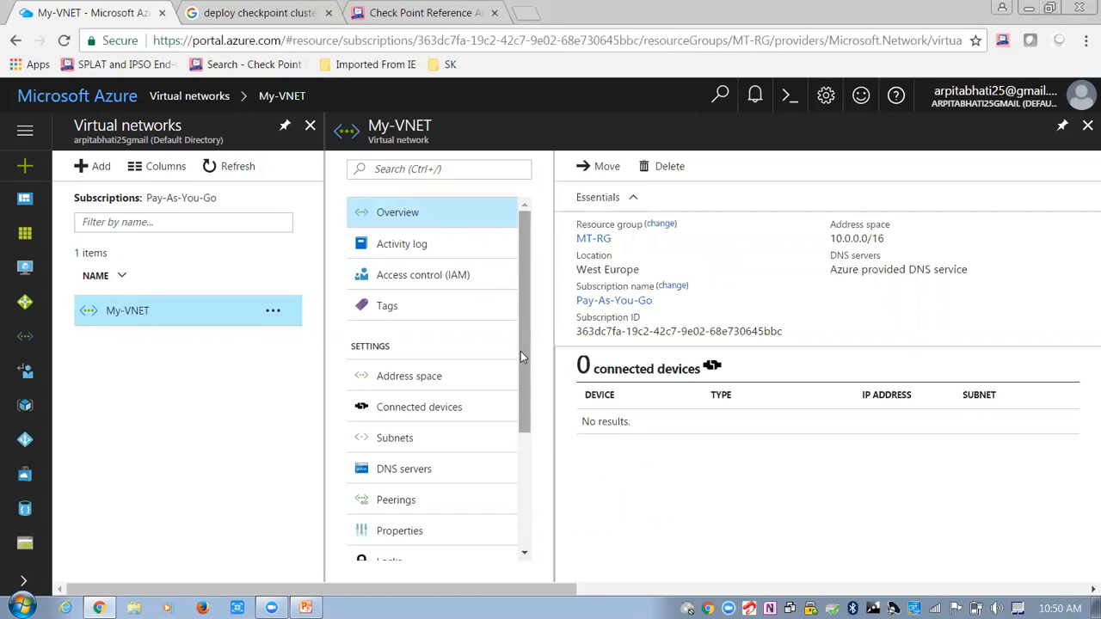
pyautogui.click(442, 443)
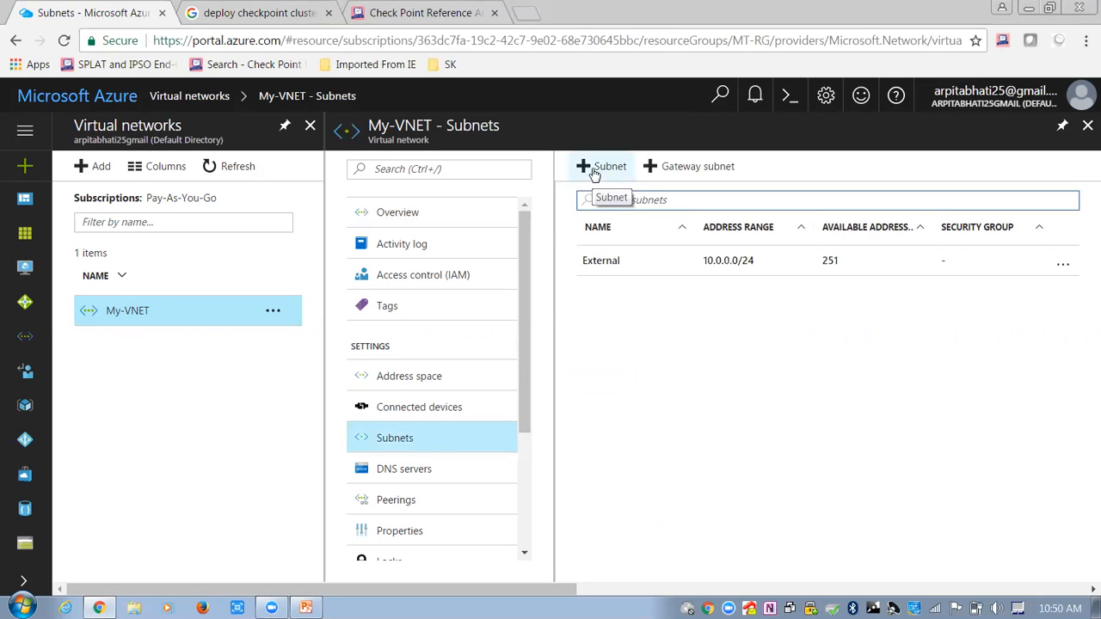
pyautogui.click(594, 171)
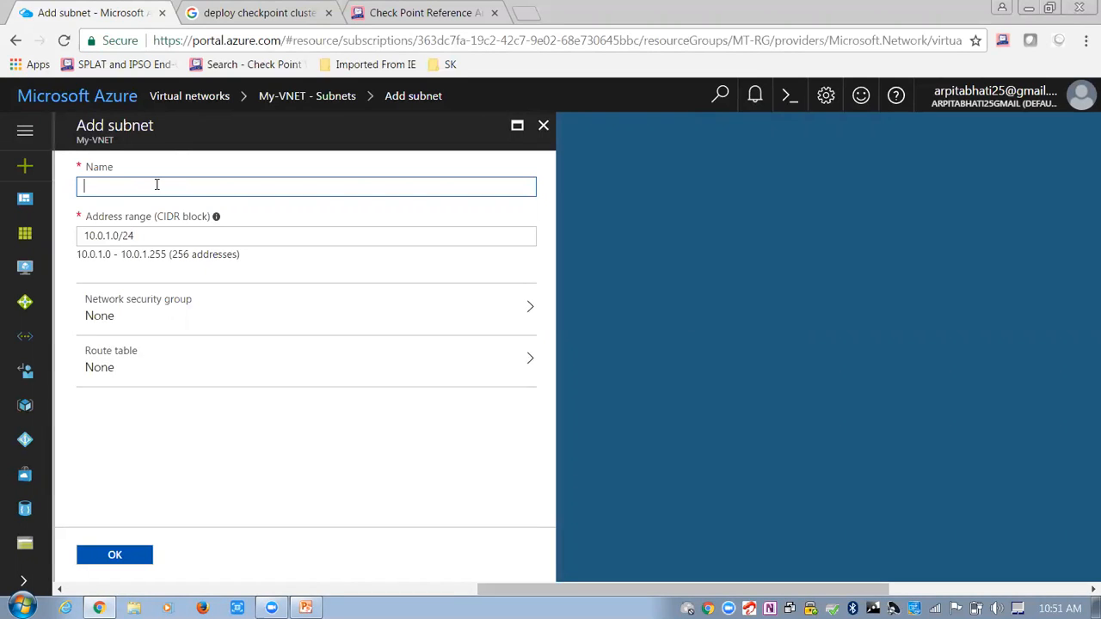
pyautogui.write('M')
pyautogui.press('BackSpace')
pyautogui.write('My')
pyautogui.write('-')
pyautogui.press('BackSpace')
pyautogui.press('BackSpace')
pyautogui.press('BackSpace')
pyautogui.write('Interal')
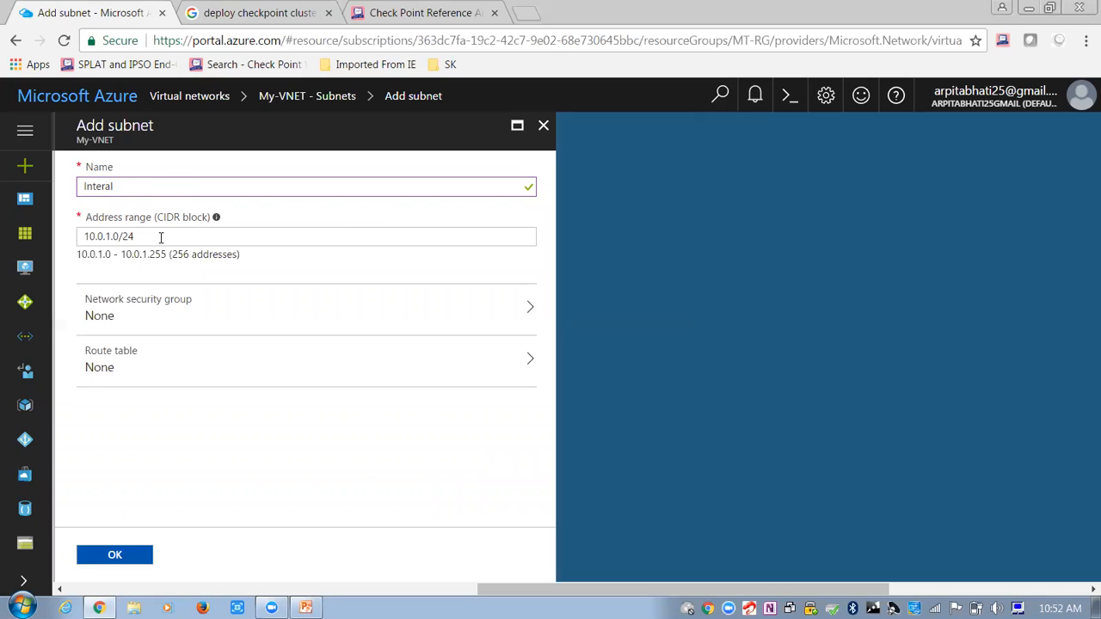
pyautogui.click(127, 557)
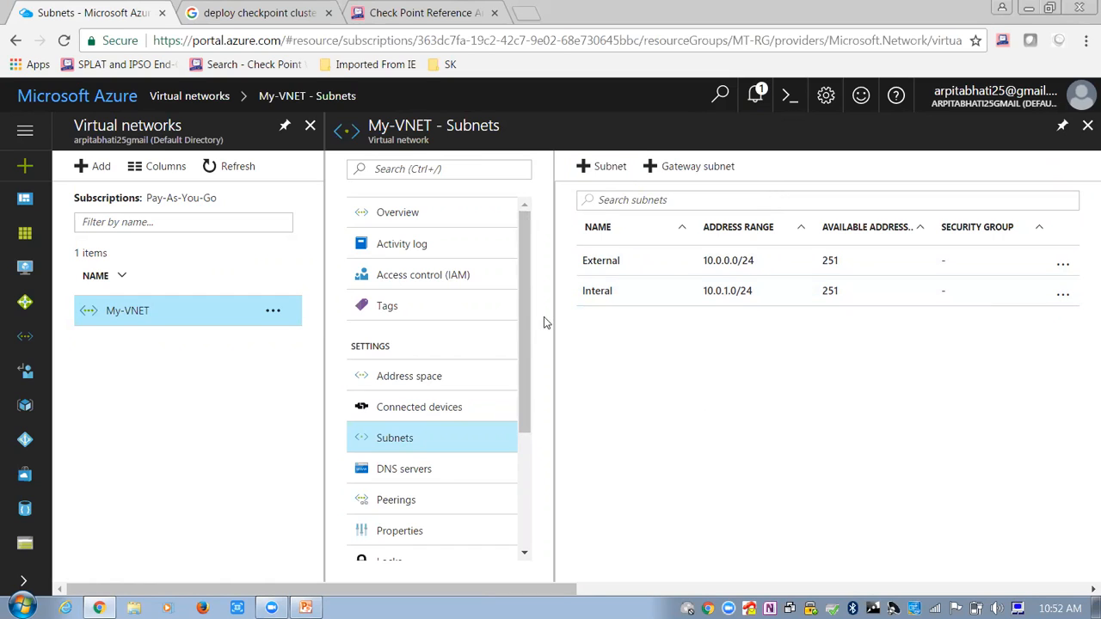
# - Add a subnet named WEB-SUBNET with the address range 10.0.2.0/24 to My-VNET
pyautogui.click(602, 166)
pyautogui.write('WEB-SUBNET')
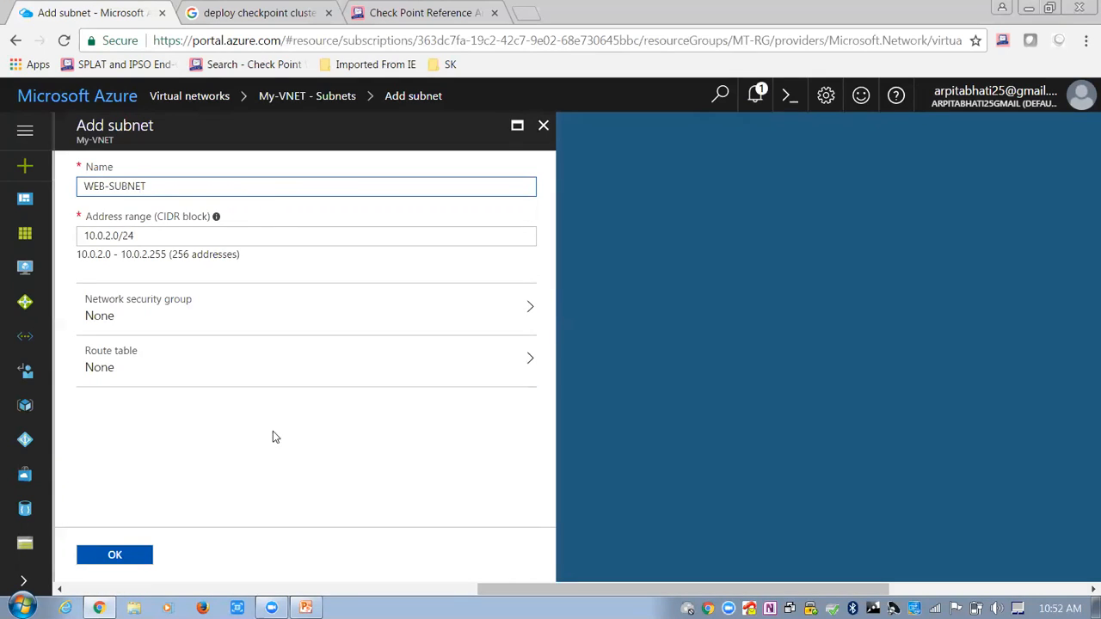
pyautogui.click(129, 554)
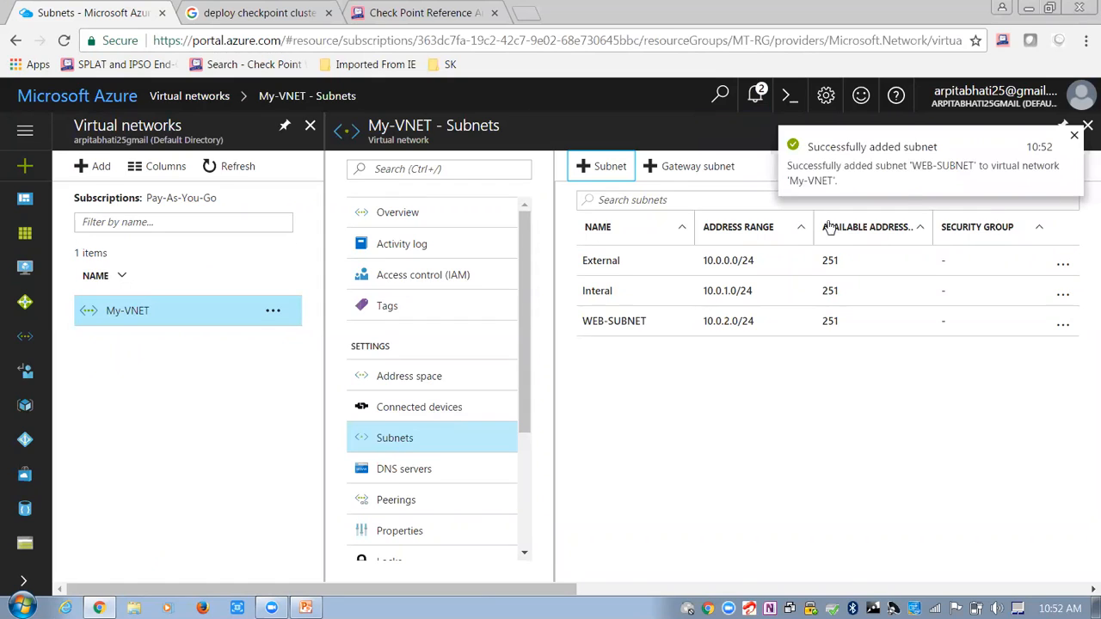
pyautogui.click(1074, 138)
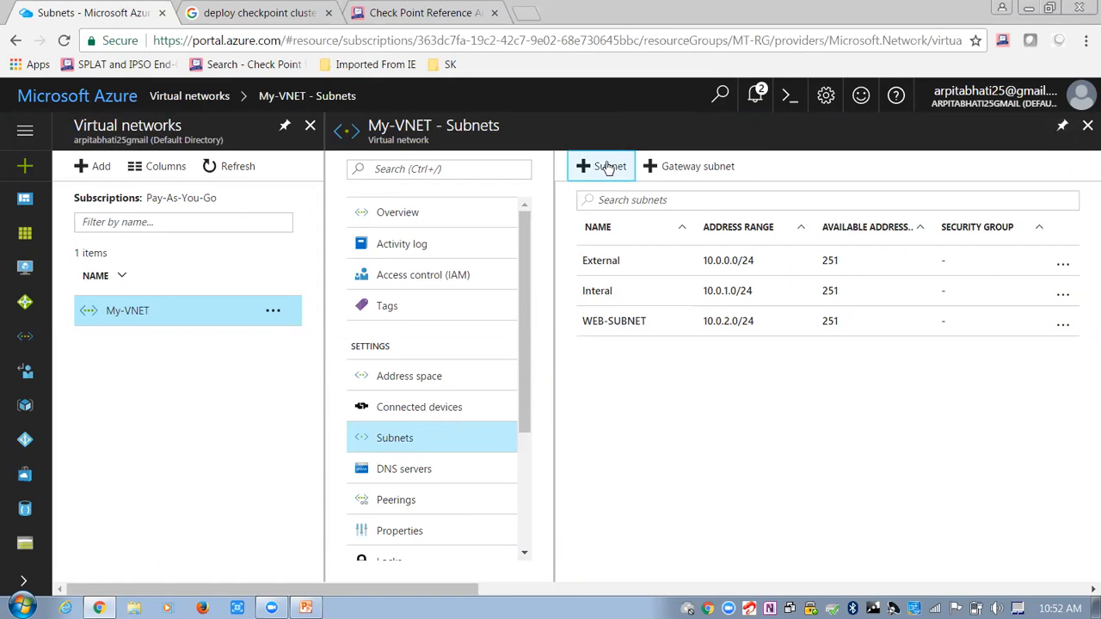
# - Add a subnet named DB-SUBNET with the address range 10.0.3.0/24 to My-VNET
pyautogui.click(606, 165)
pyautogui.write('DB-sUBNET')
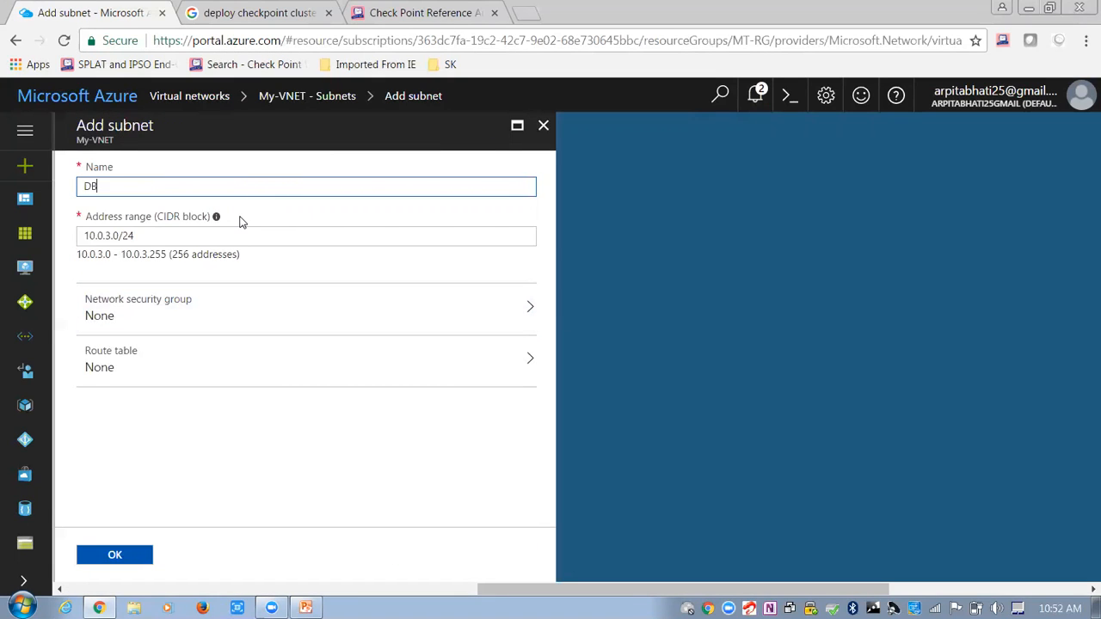
pyautogui.press('BackSpace')
pyautogui.press('BackSpace')
pyautogui.press('BackSpace')
pyautogui.press('BackSpace')
pyautogui.press('BackSpace')
pyautogui.press('BackSpace')
pyautogui.write('SUBNET')
pyautogui.click(130, 559)
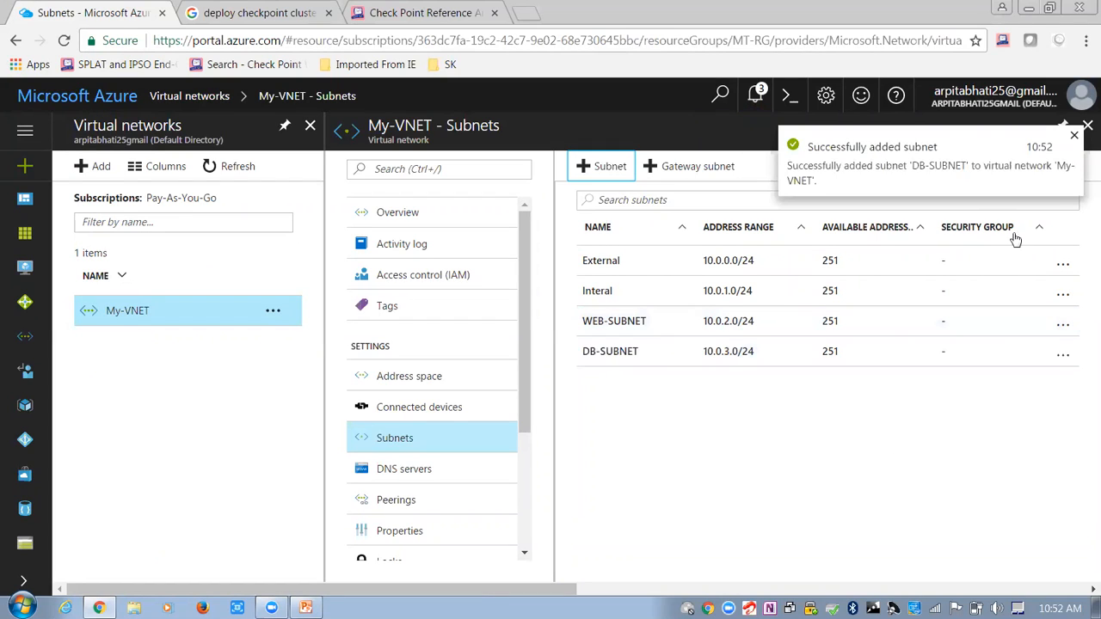
pyautogui.click(1074, 136)
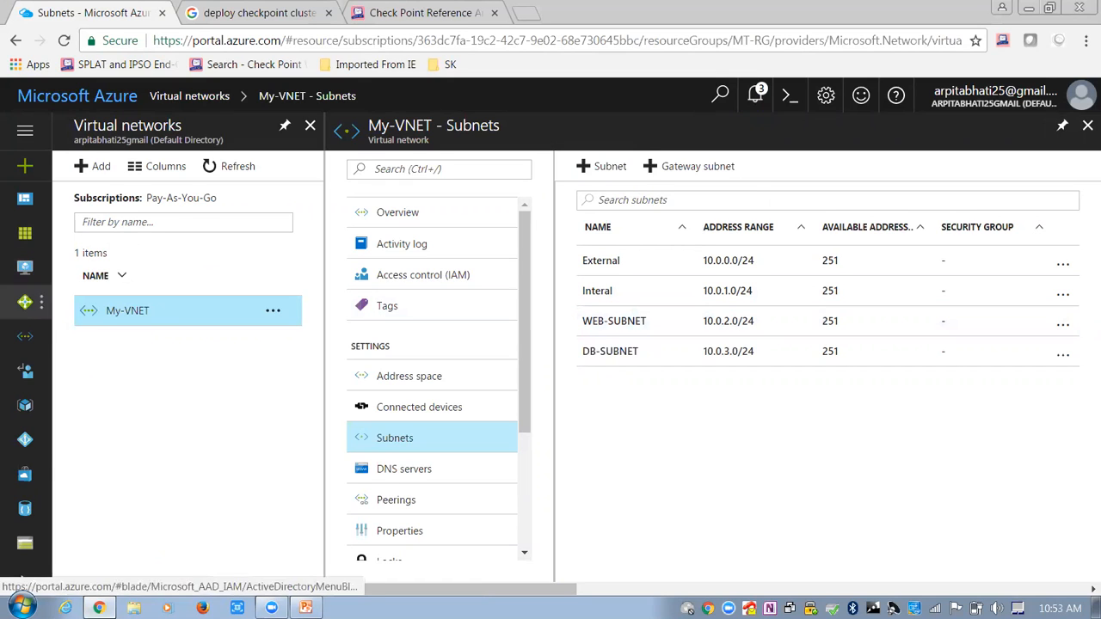
pyautogui.click(26, 580)
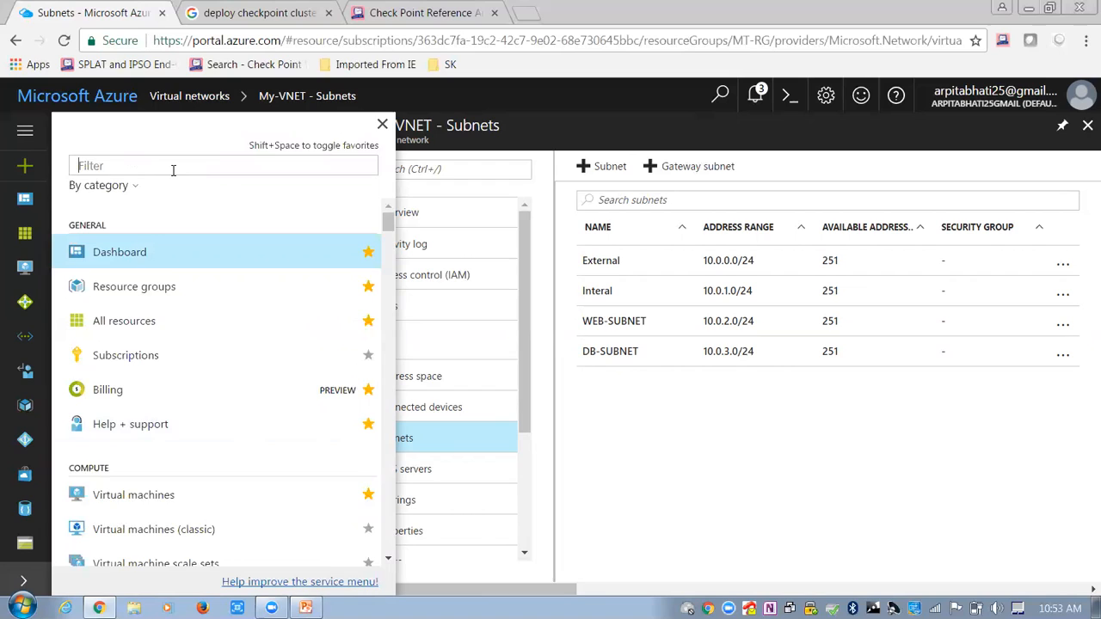
pyautogui.write('check point')
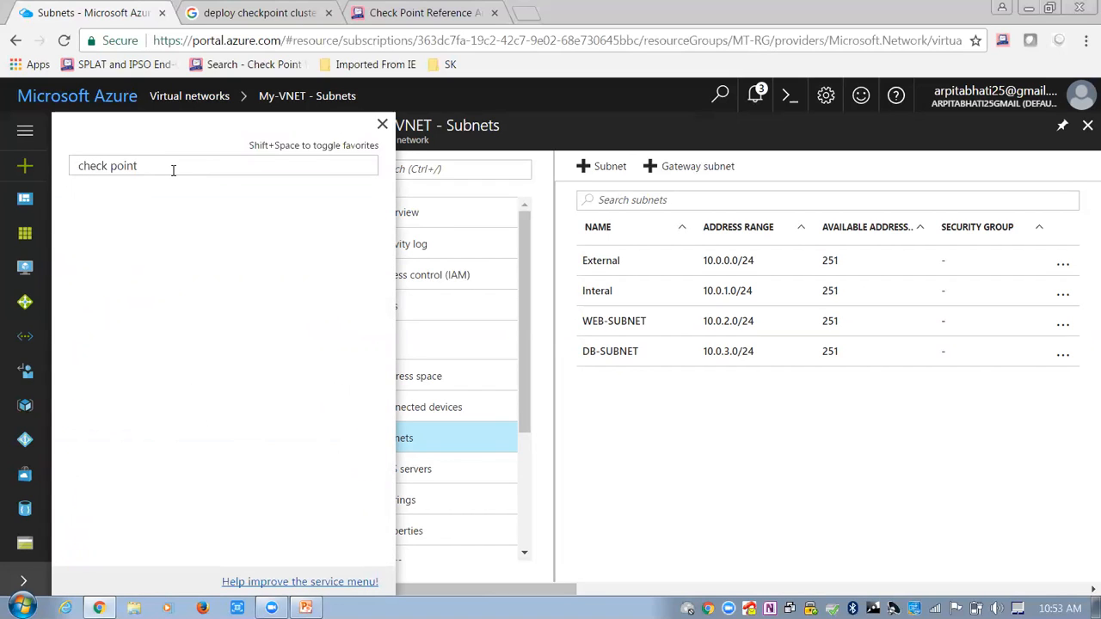
pyautogui.click(383, 124)
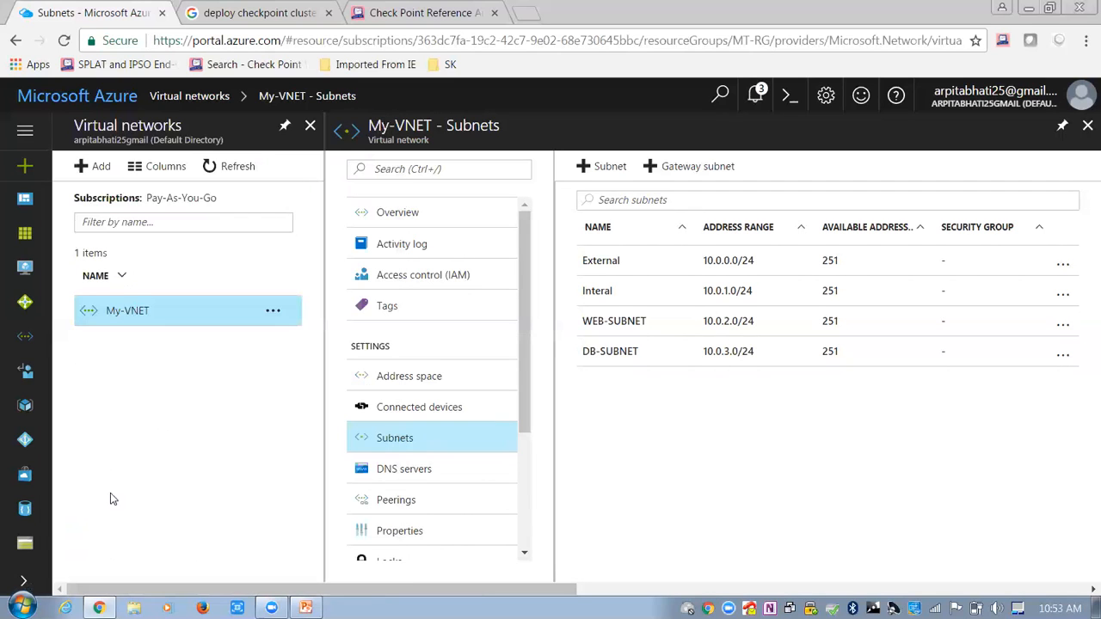
pyautogui.click(16, 588)
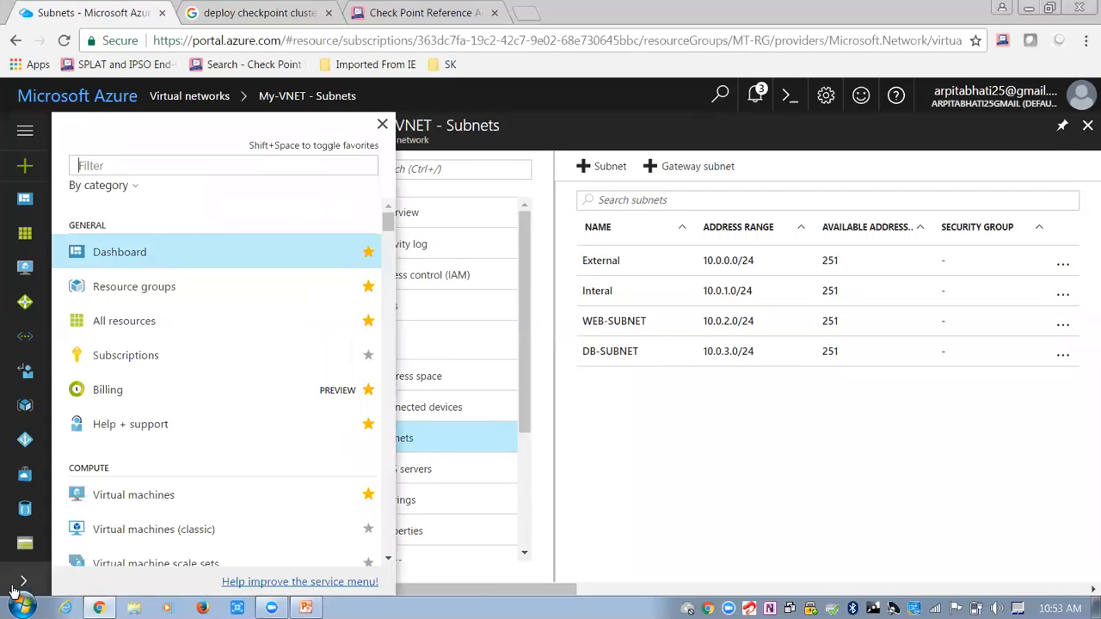
pyautogui.moveTo(392, 234); pyautogui.dragTo(400, 211)
pyautogui.click(381, 124)
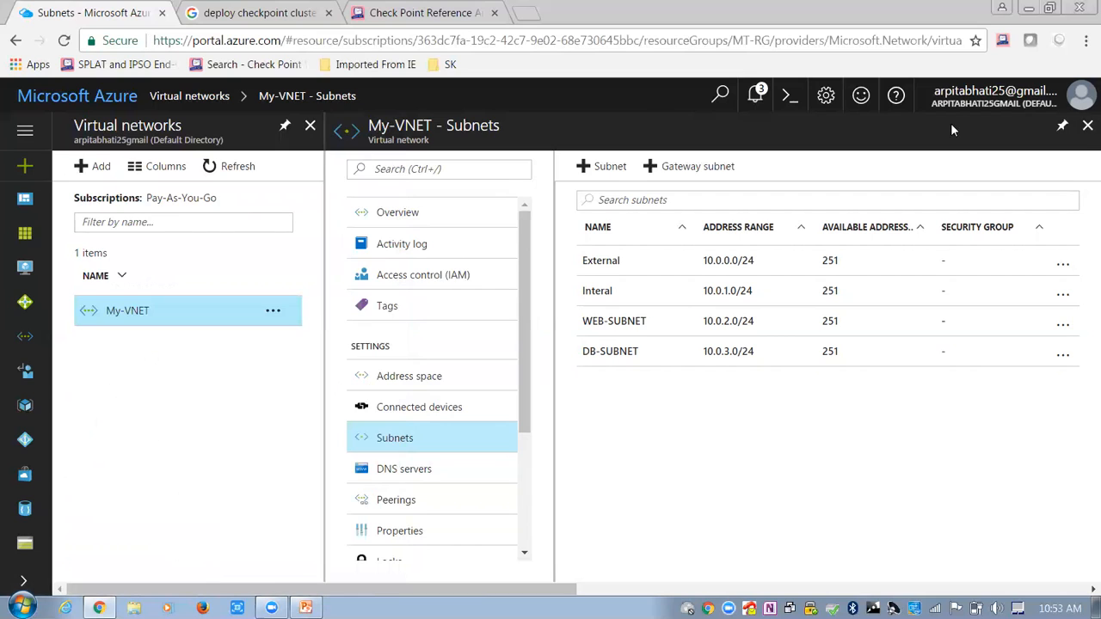
# - Close the virtual network views and search the marketplace for the Check Point vSEC (BYOL) offering
pyautogui.click(1087, 124)
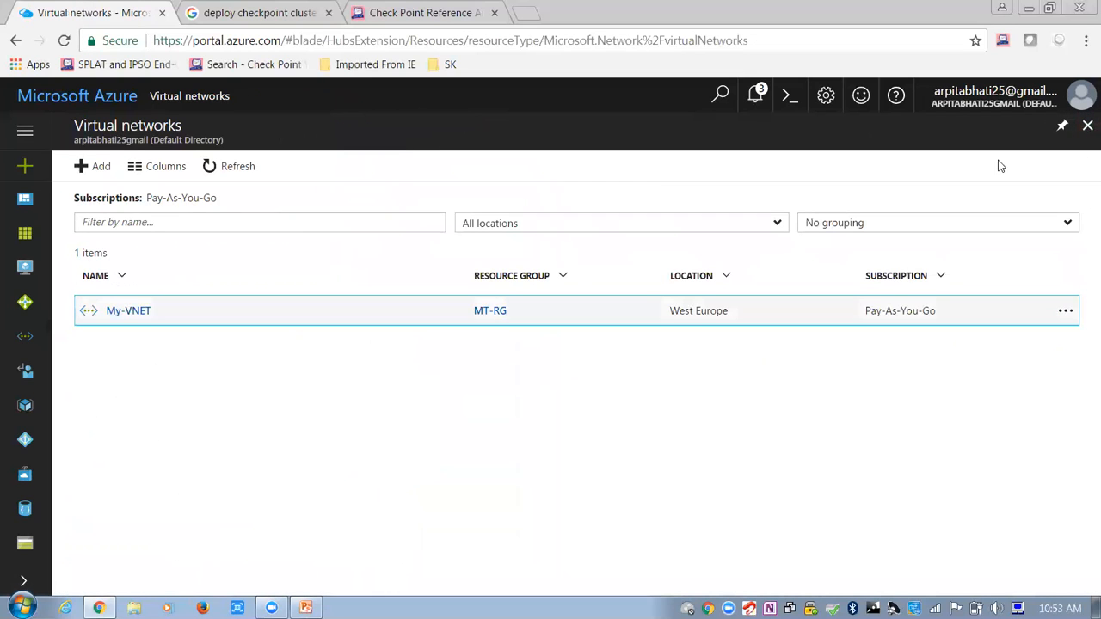
pyautogui.click(1087, 124)
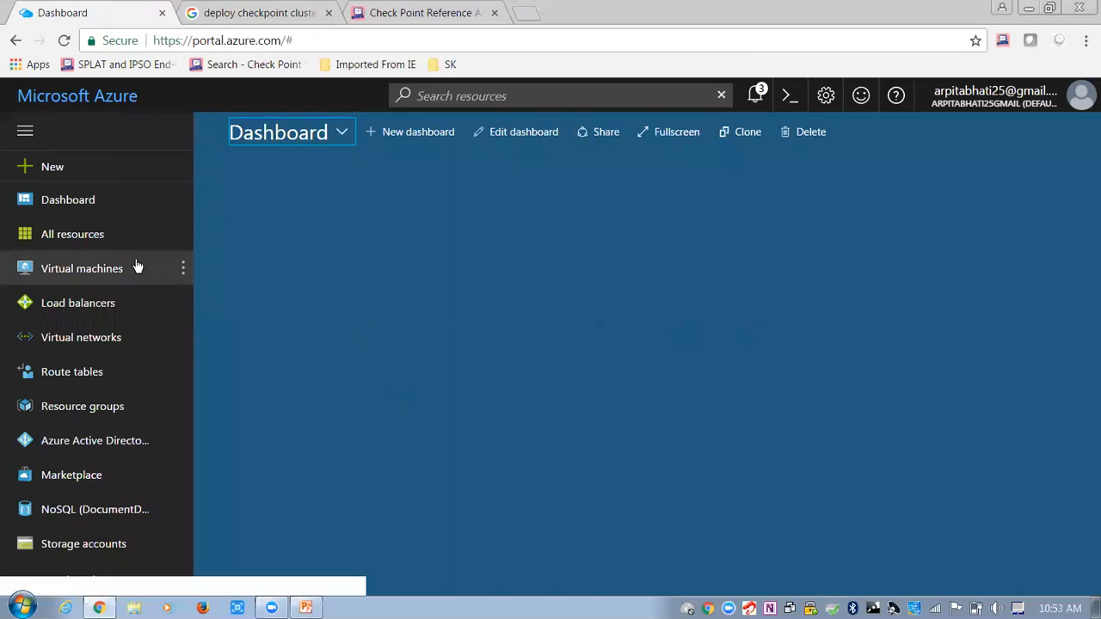
pyautogui.click(66, 176)
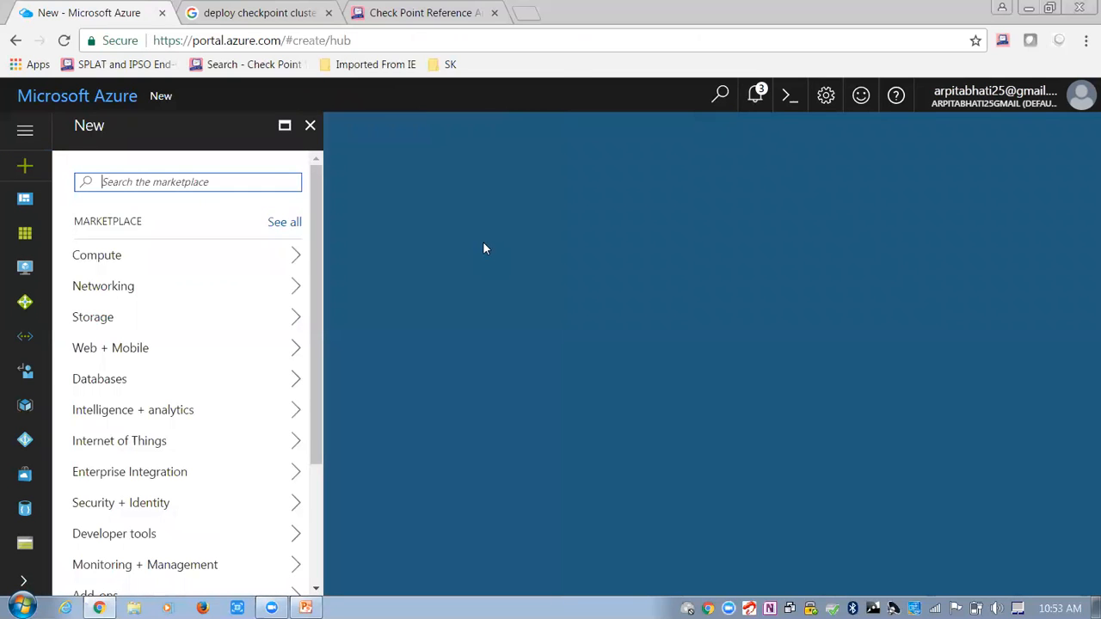
pyautogui.write('check point')
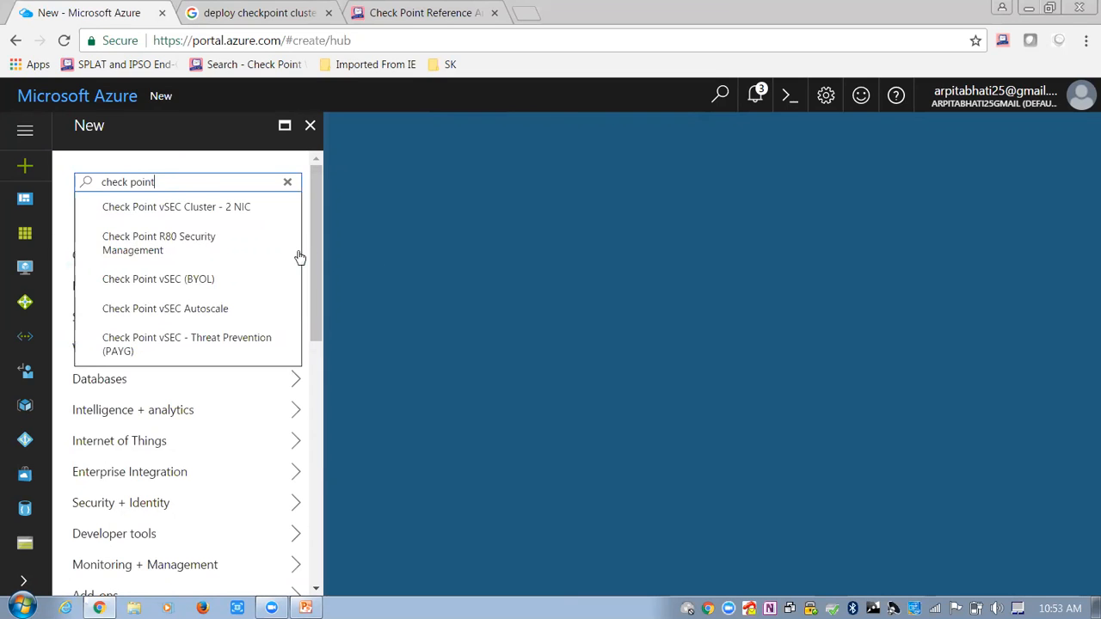
pyautogui.click(203, 289)
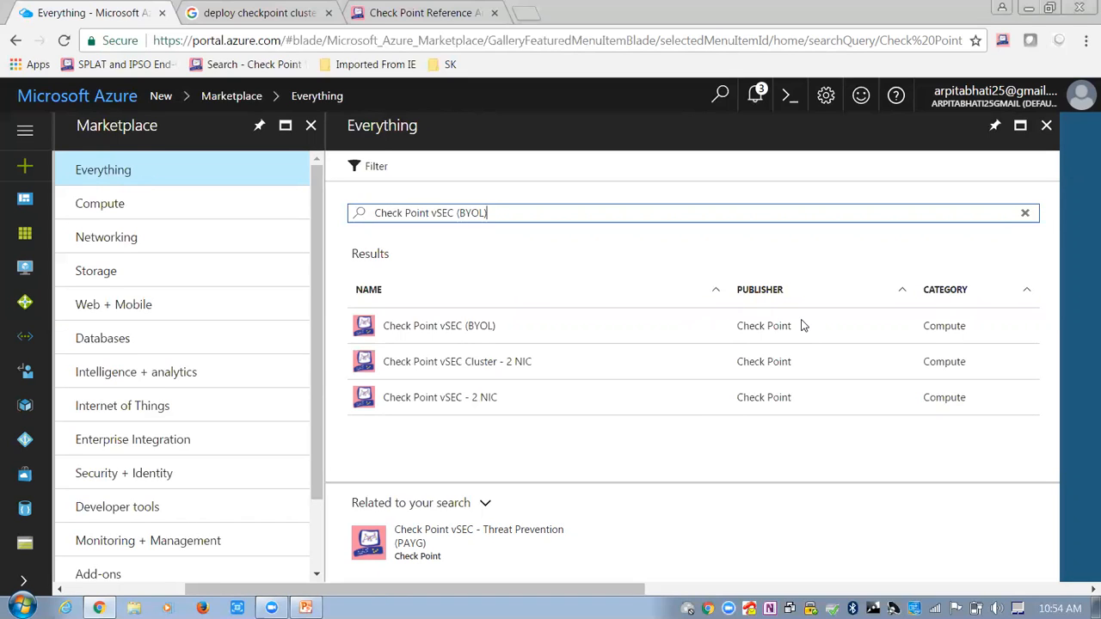
# - Look at the Check Point vSEC (BYOL) offering and its virtual machine creation form, and close the form without creating anything
pyautogui.click(453, 332)
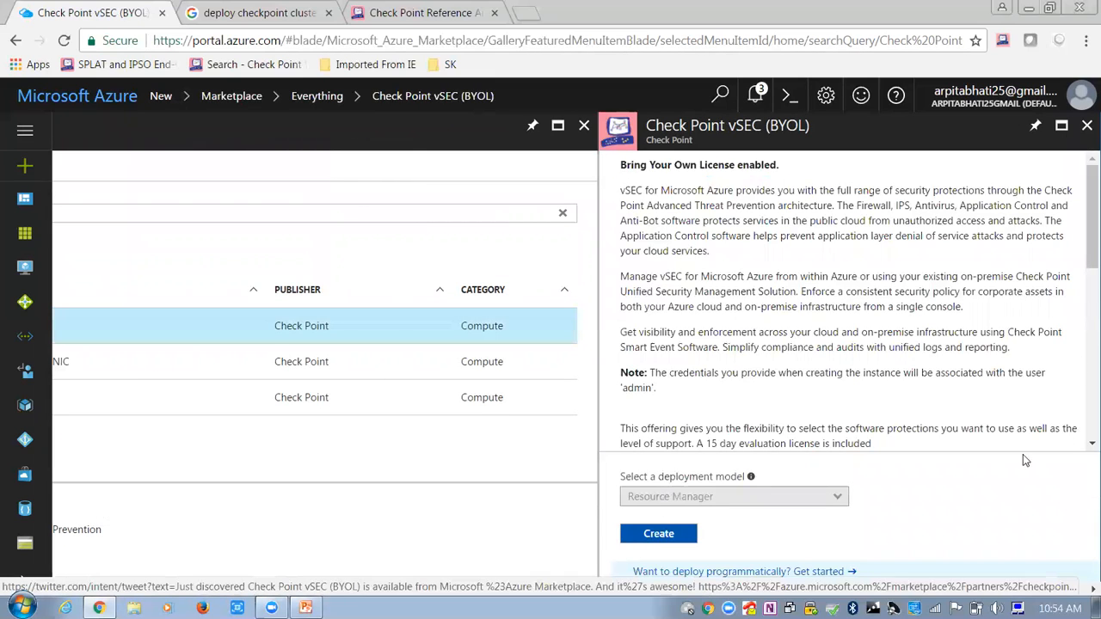
pyautogui.click(663, 534)
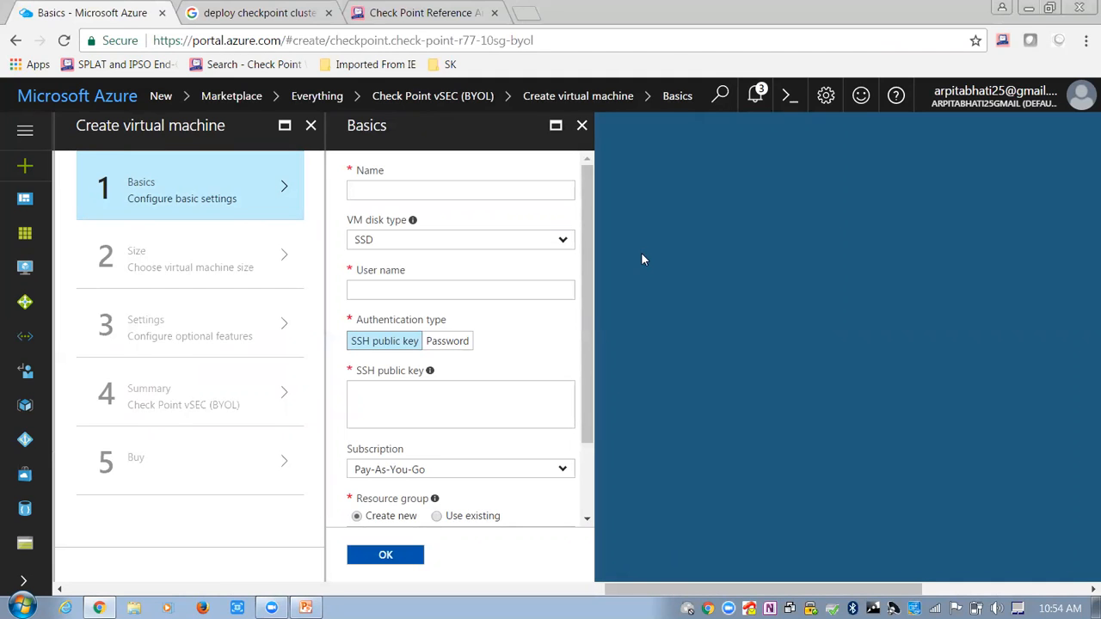
pyautogui.click(582, 126)
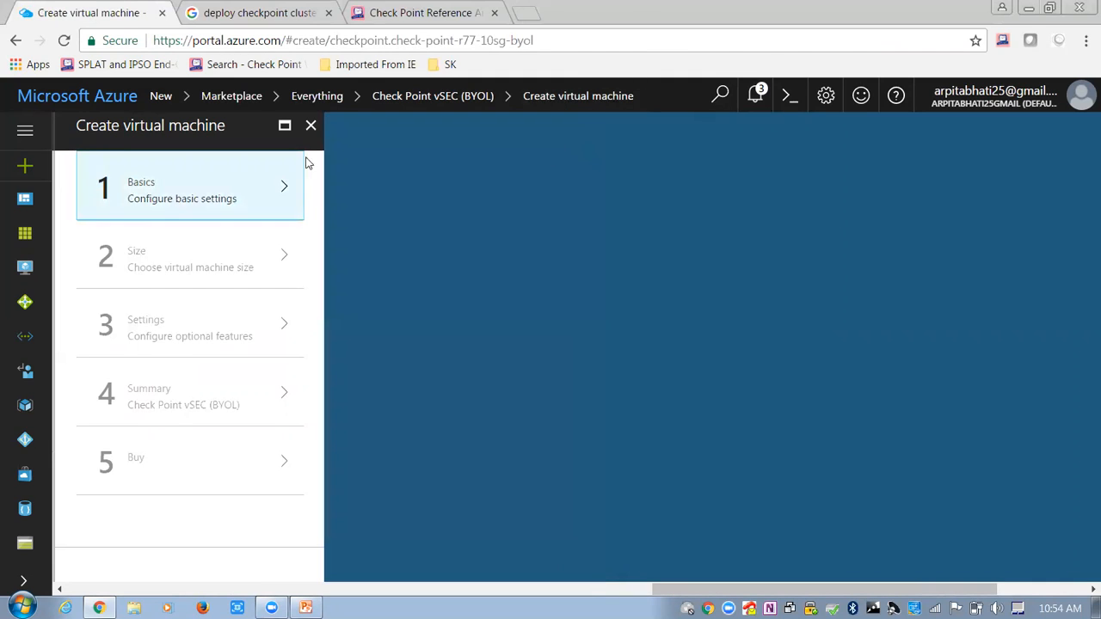
pyautogui.click(311, 125)
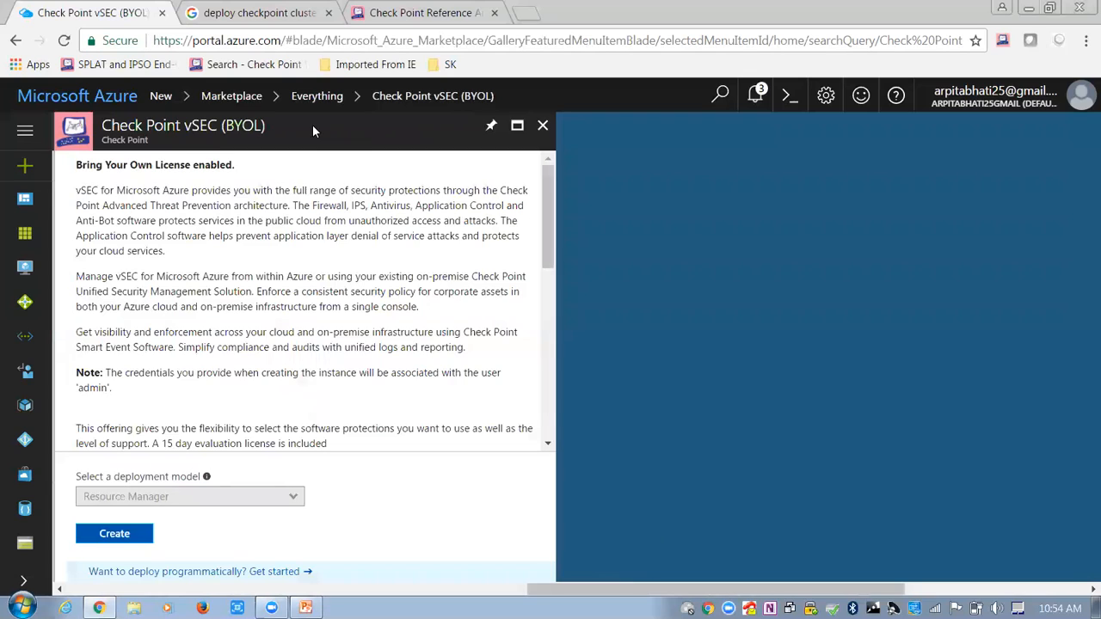
# - Start a new resource and list all marketplace offerings matching "check point"
pyautogui.click(25, 165)
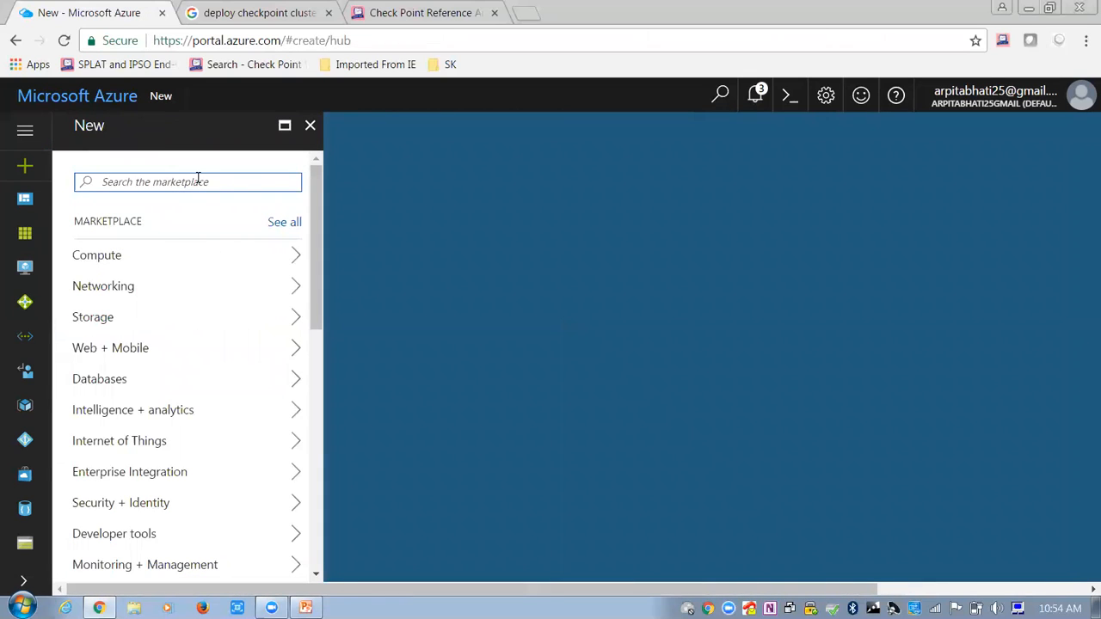
pyautogui.write('cehck point')
pyautogui.press('BackSpace')
pyautogui.press('BackSpace')
pyautogui.press('BackSpace')
pyautogui.press('BackSpace')
pyautogui.press('BackSpace')
pyautogui.press('BackSpace')
pyautogui.press('BackSpace')
pyautogui.press('BackSpace')
pyautogui.press('BackSpace')
pyautogui.press('BackSpace')
pyautogui.press('BackSpace')
pyautogui.write('cehck')
pyautogui.press('BackSpace')
pyautogui.press('BackSpace')
pyautogui.press('BackSpace')
pyautogui.press('BackSpace')
pyautogui.press('BackSpace')
pyautogui.write('check point')
pyautogui.press('Return')
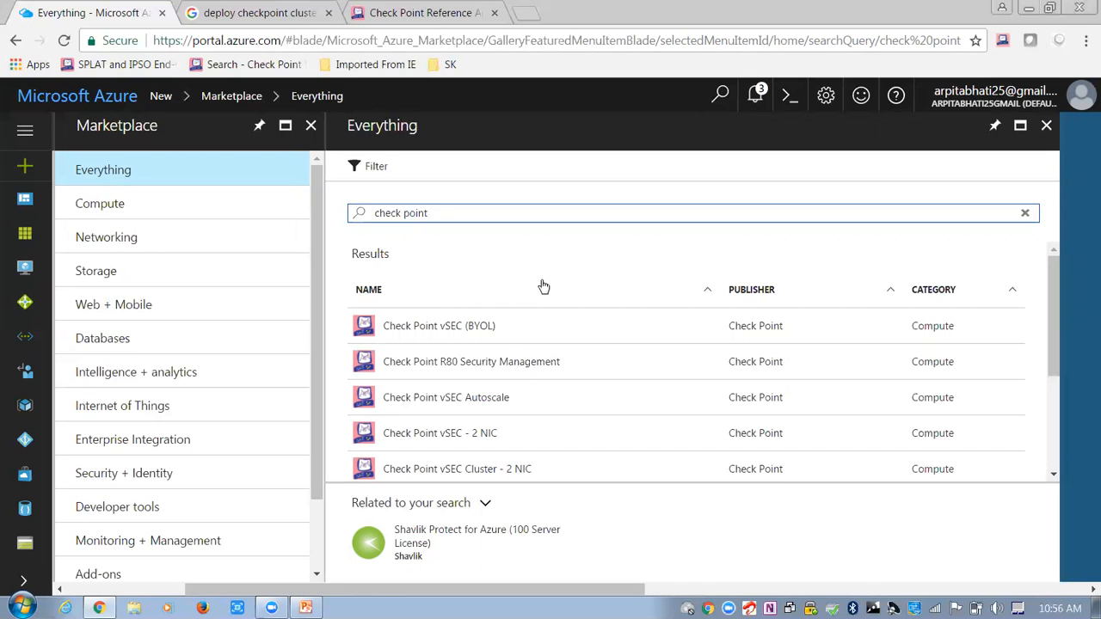
# - Switch to the PowerPoint vSEC topology slide and select the management server picture in the diagram
pyautogui.click(303, 610)
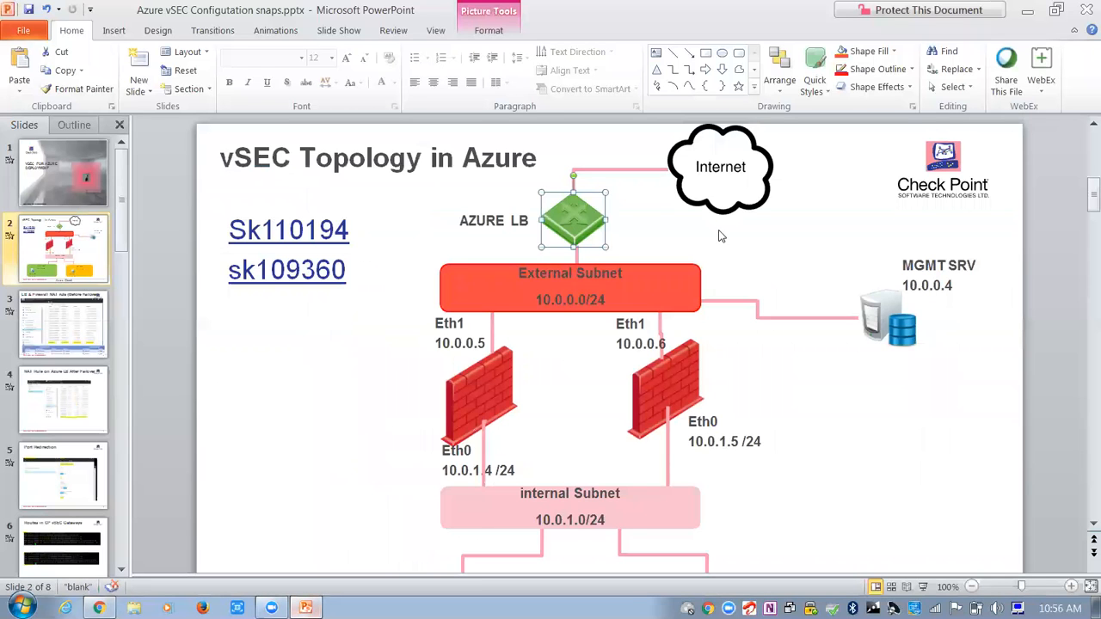
pyautogui.click(897, 321)
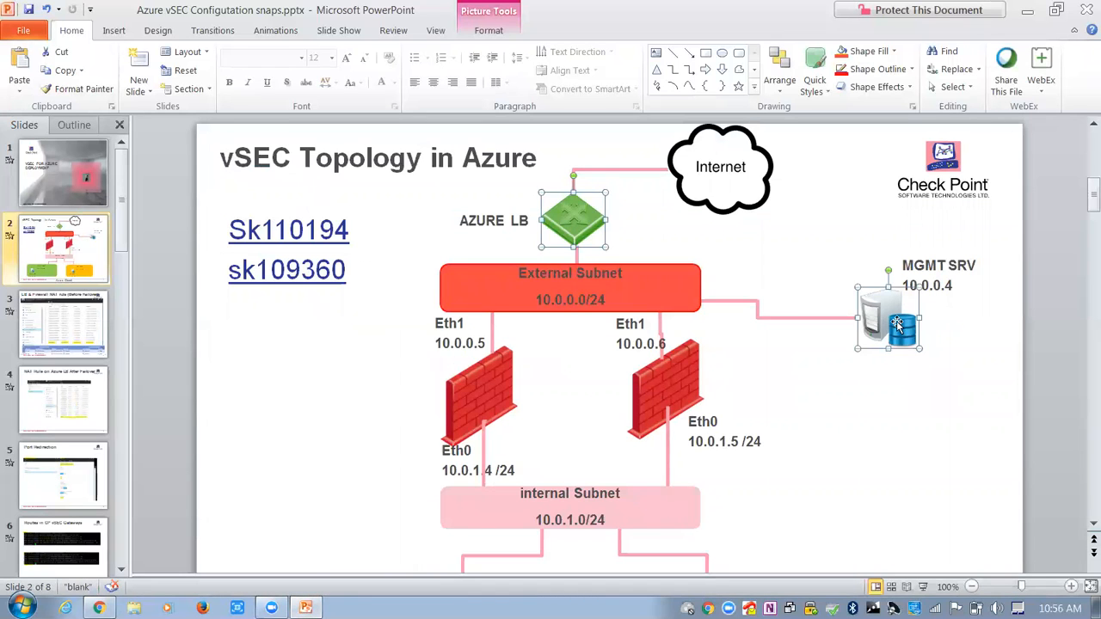
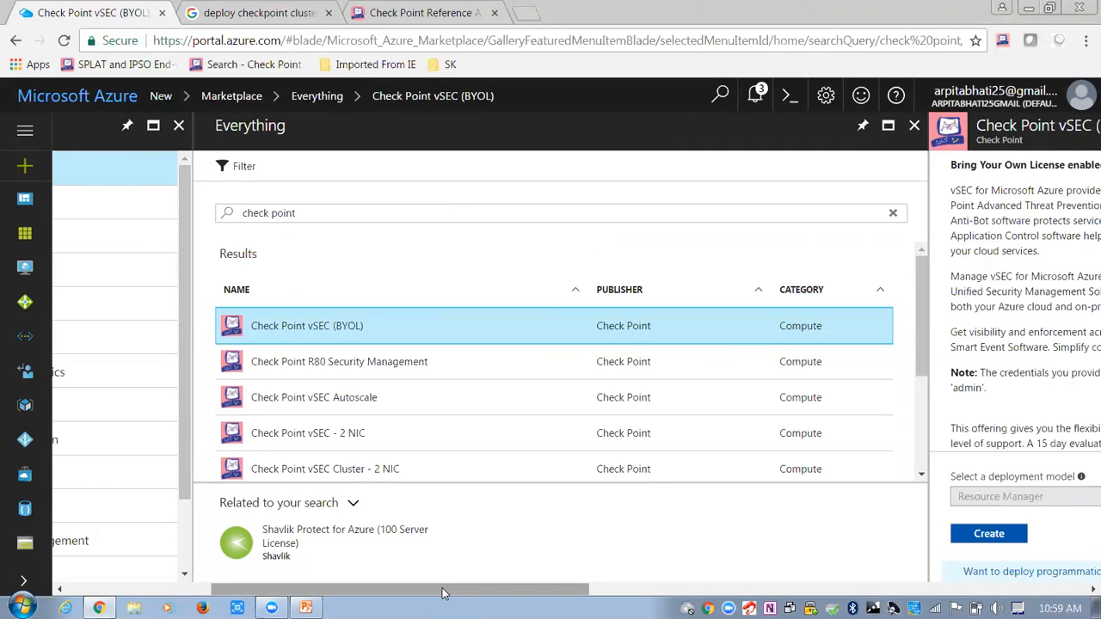
# - Browse the Check Point marketplace results and examine the description of the Check Point vSEC Cluster - 2 NIC offering
pyautogui.moveTo(443, 593); pyautogui.dragTo(639, 592)
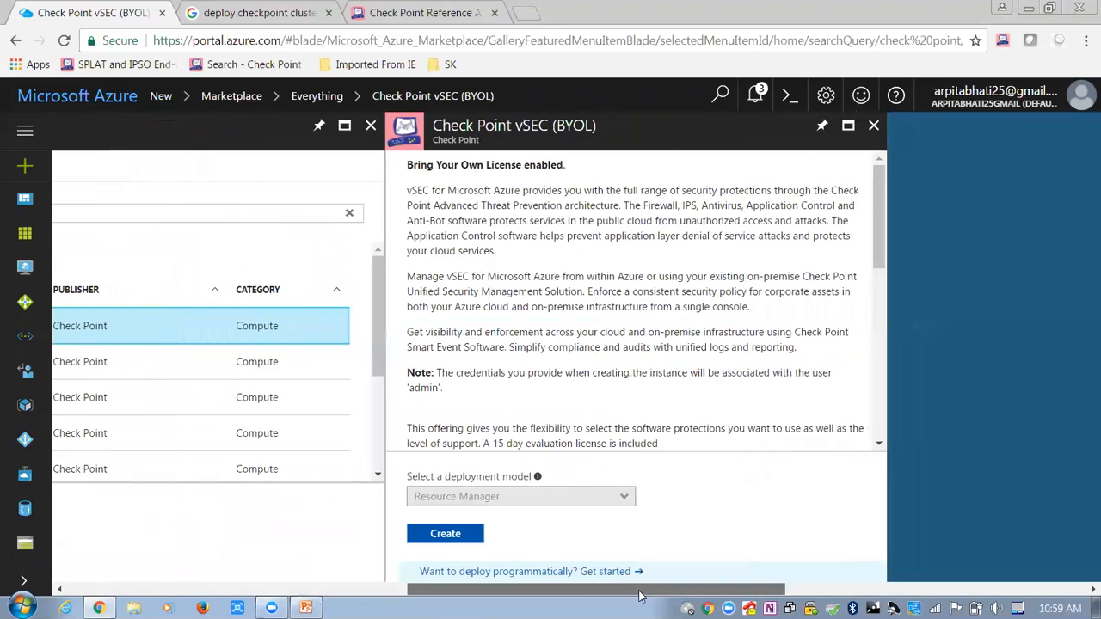
pyautogui.moveTo(533, 593); pyautogui.dragTo(351, 593)
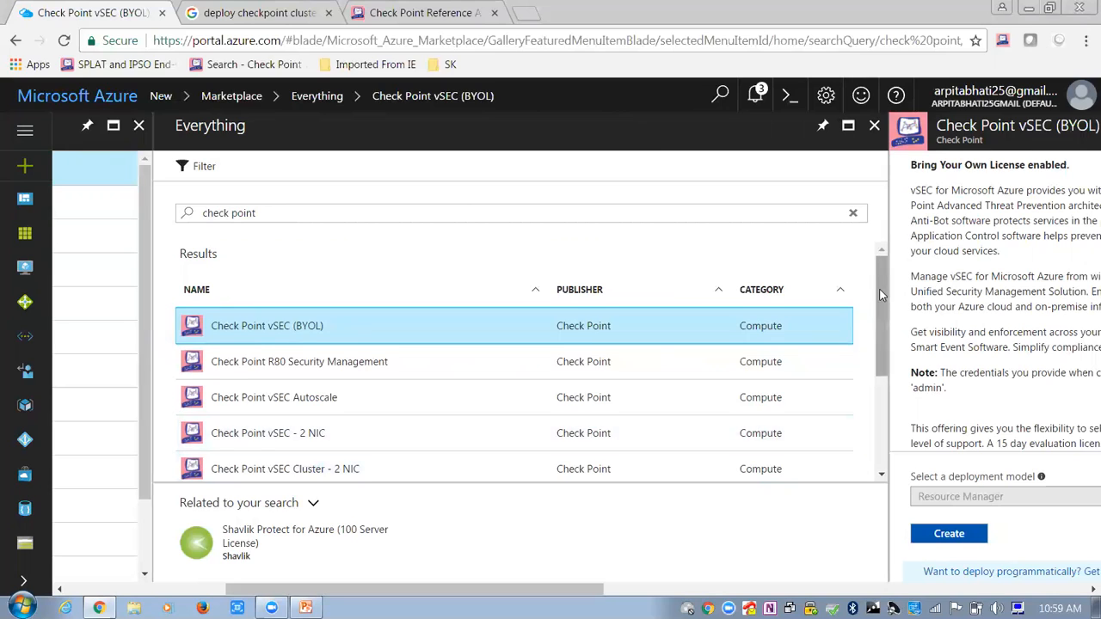
pyautogui.scroll(-2, 348, 468)
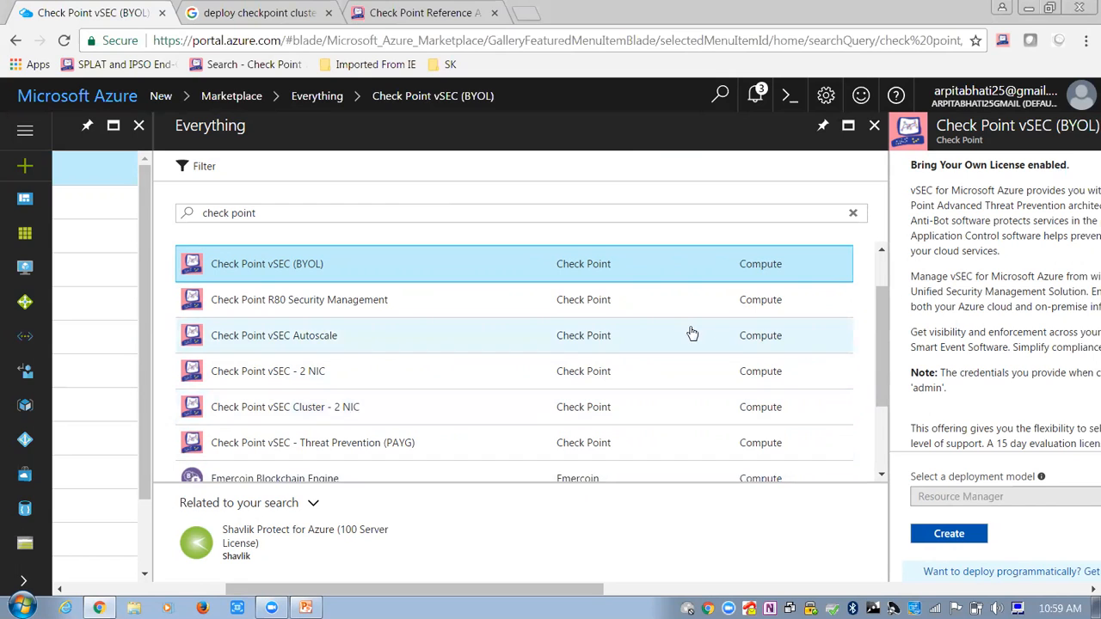
pyautogui.click(284, 408)
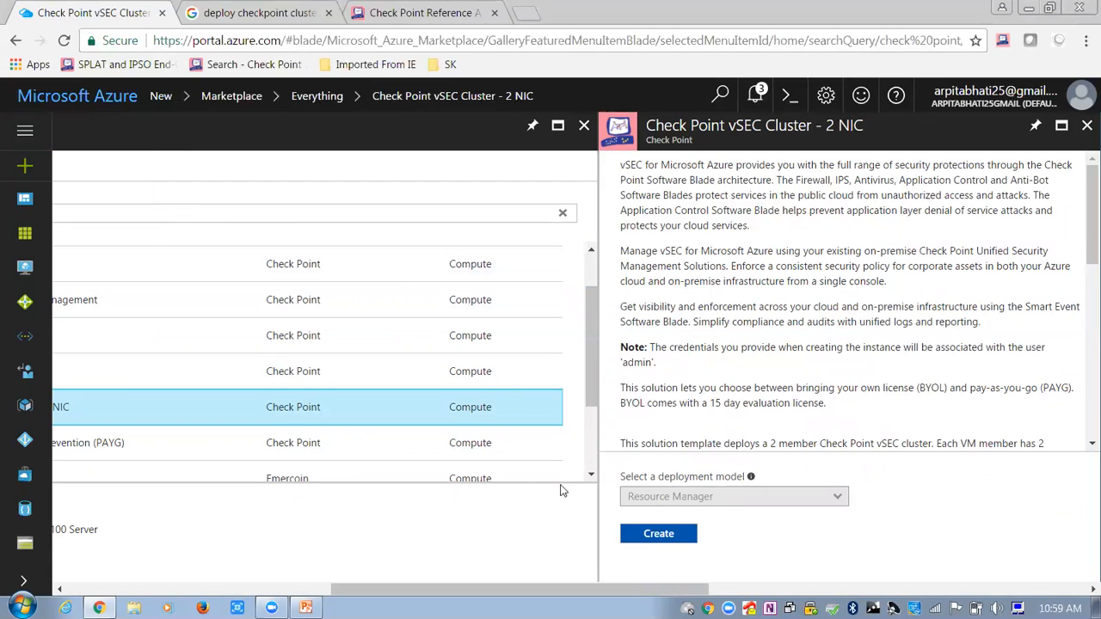
pyautogui.moveTo(584, 370); pyautogui.dragTo(588, 301)
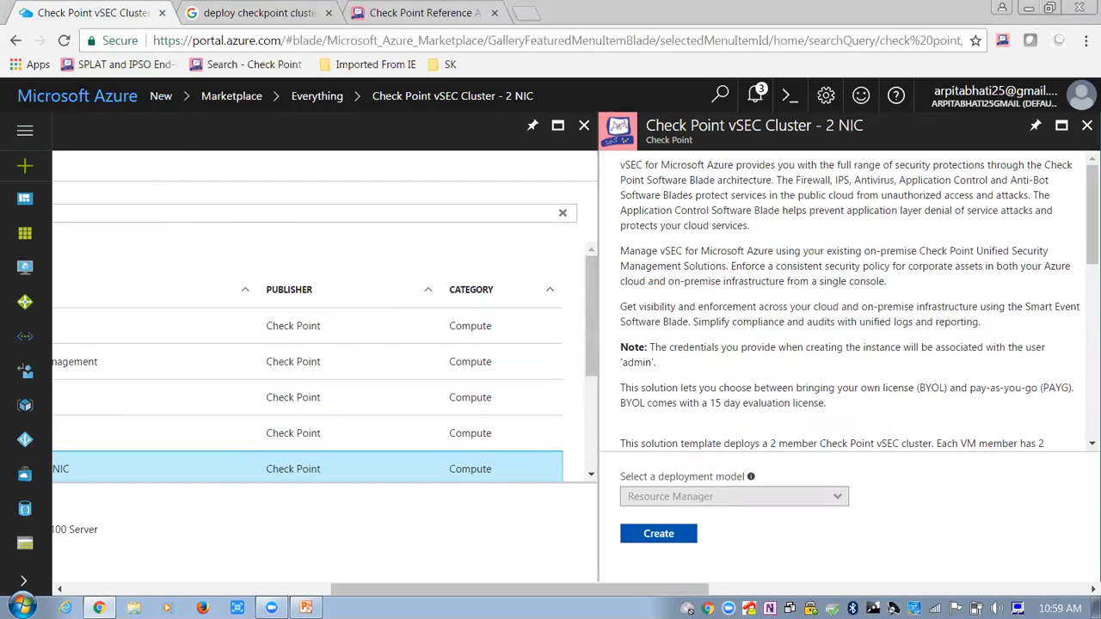
pyautogui.moveTo(526, 590); pyautogui.dragTo(463, 571)
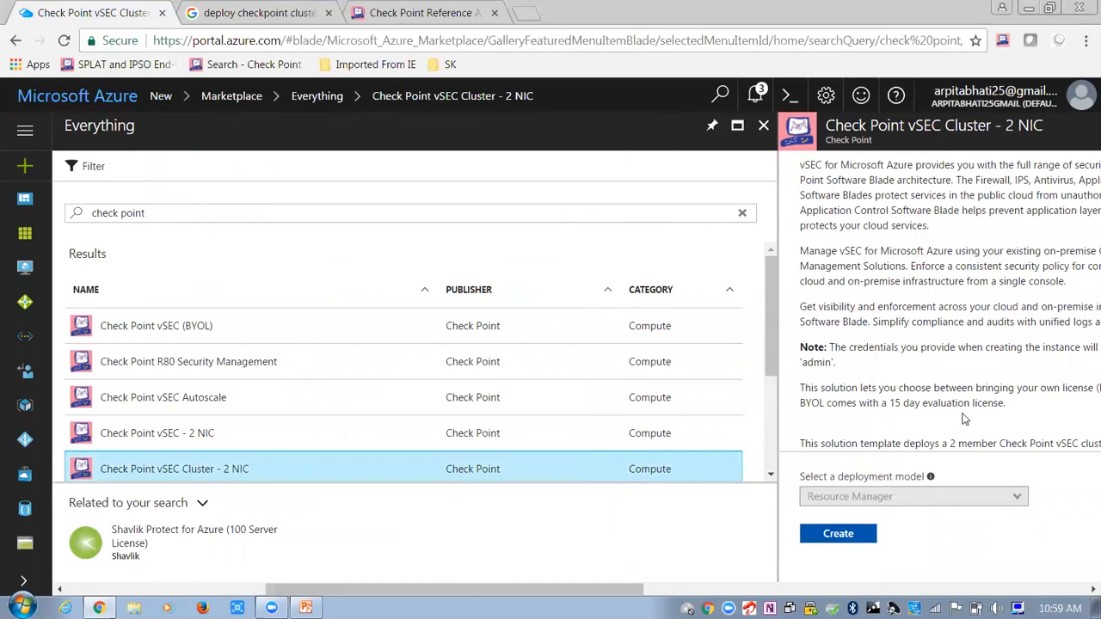
pyautogui.moveTo(563, 592); pyautogui.dragTo(649, 592)
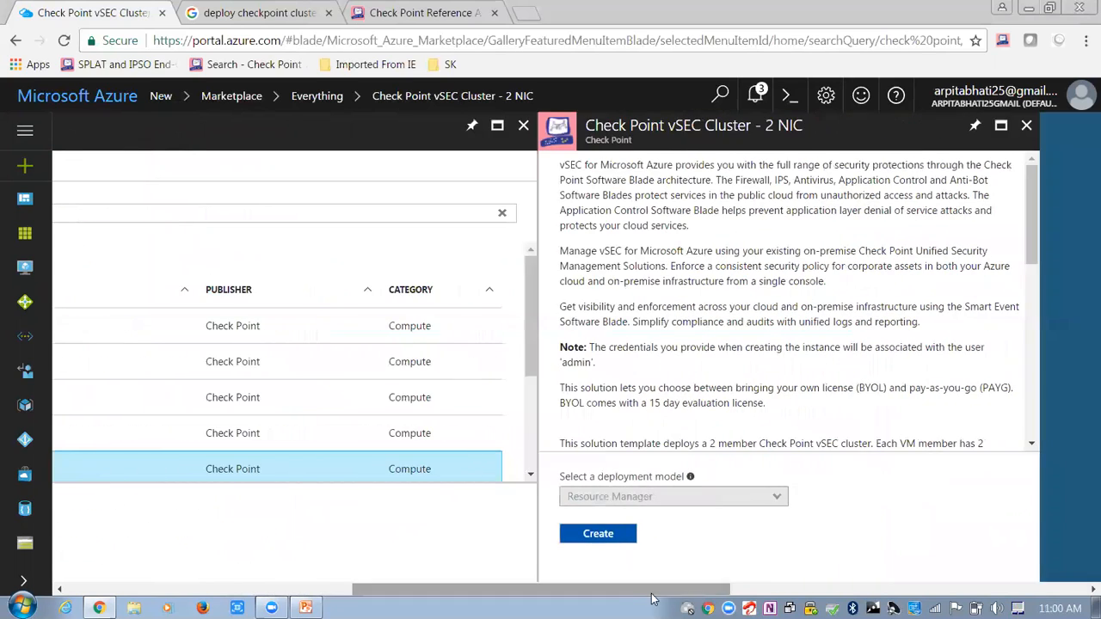
# - Look at the vSEC Cluster - 2 NIC creation form, and close the form and the offering without creating anything
pyautogui.click(595, 534)
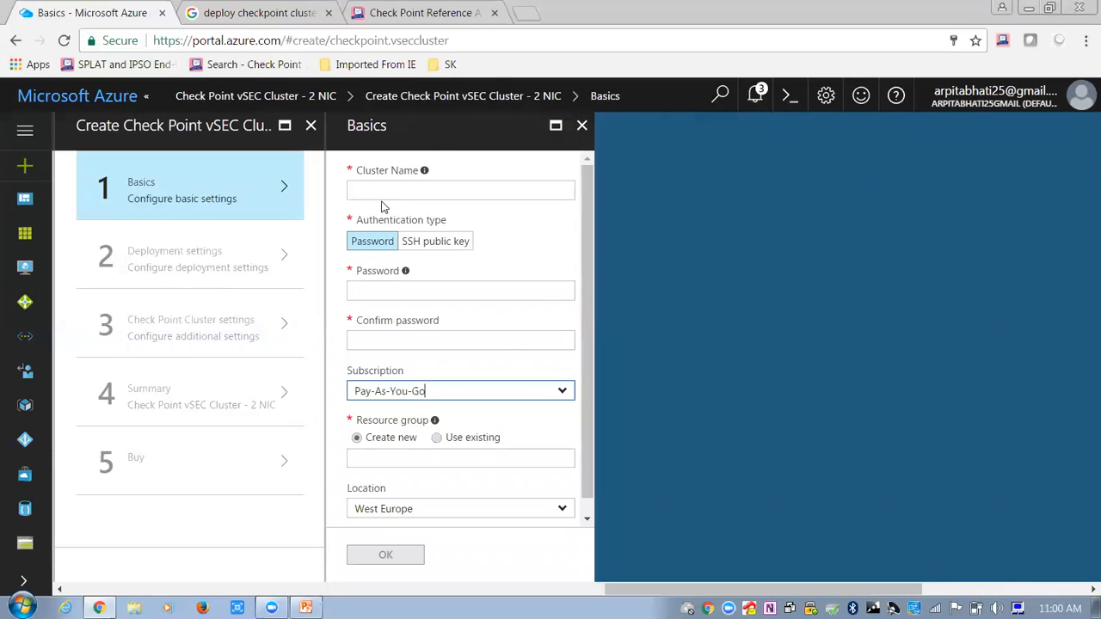
pyautogui.click(582, 125)
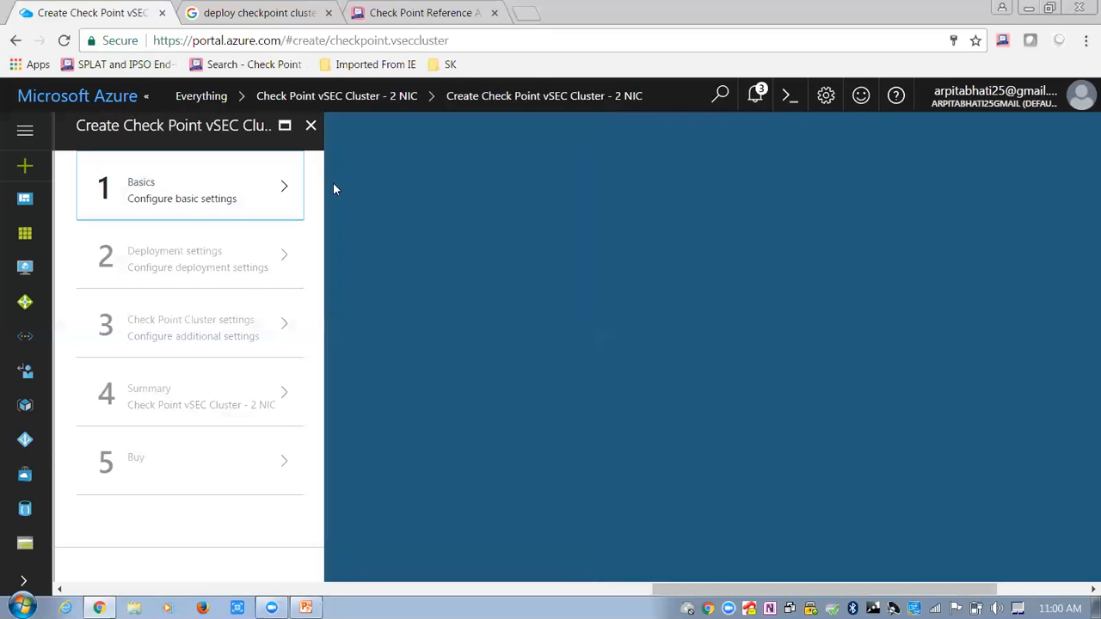
pyautogui.click(311, 127)
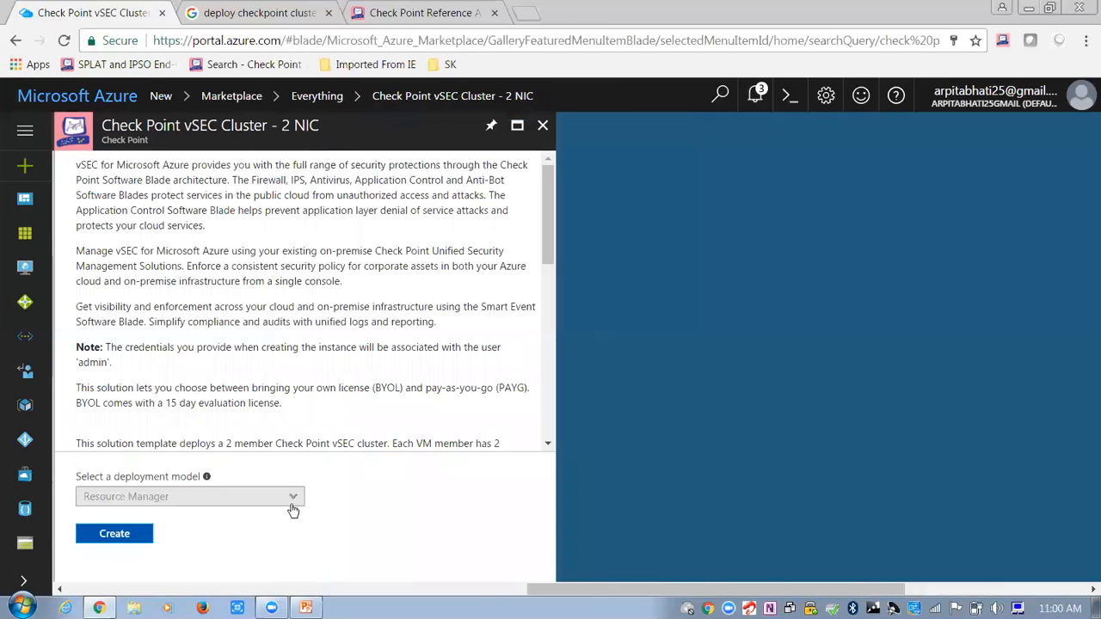
pyautogui.click(543, 126)
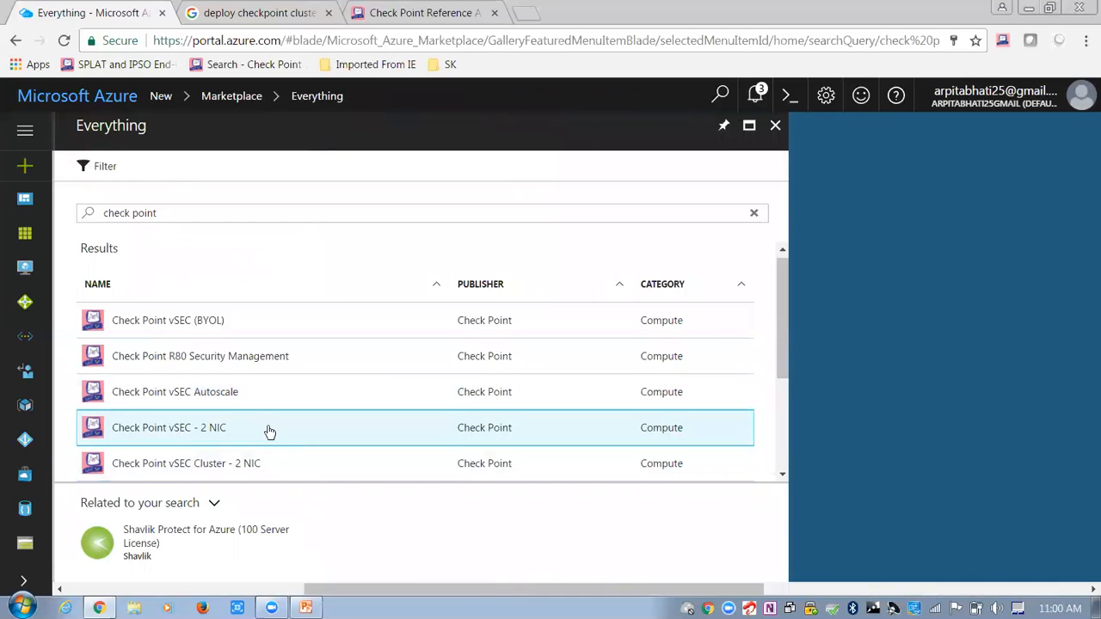
# - Start creating a Check Point vSEC - 2 NIC deployment with the gateway name MGMT
pyautogui.click(269, 432)
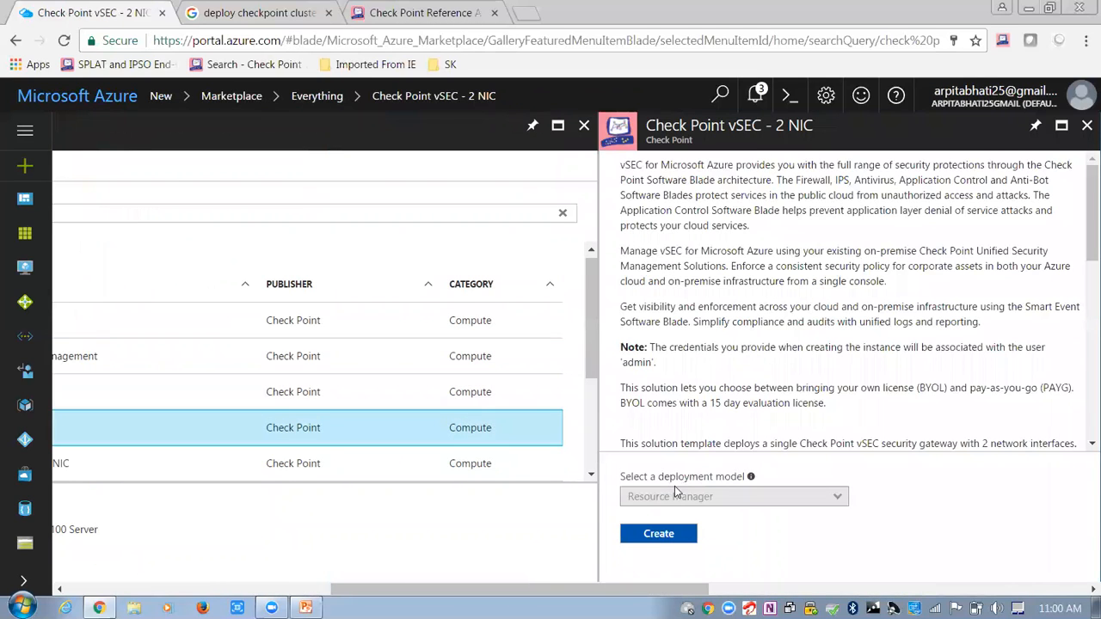
pyautogui.click(659, 533)
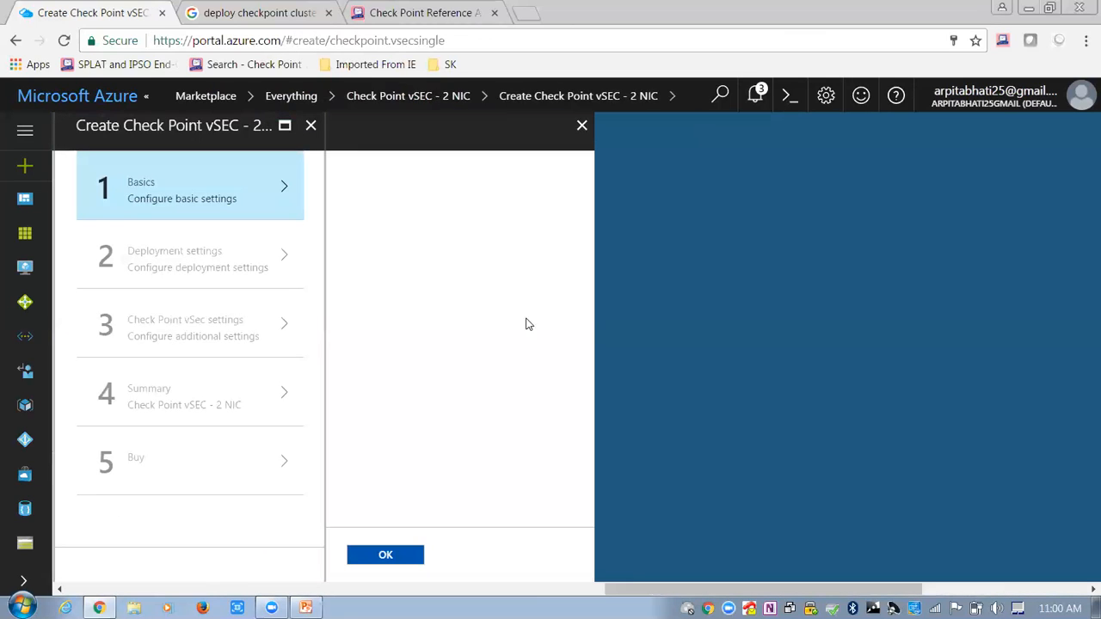
pyautogui.click(366, 186)
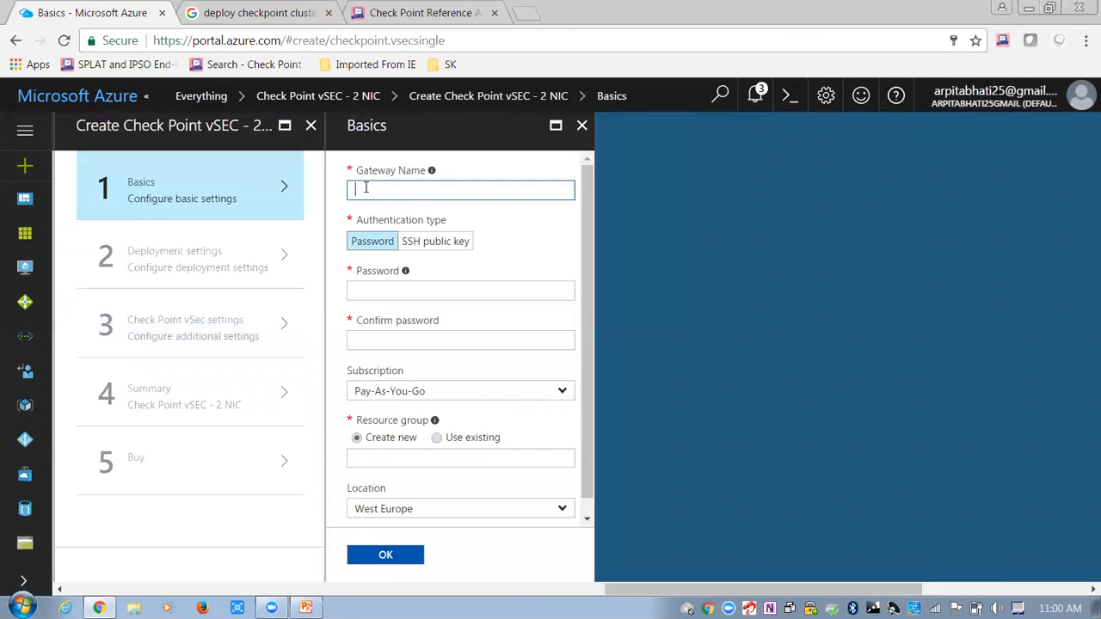
pyautogui.write('MGMT')
pyautogui.click(372, 210)
# - Enter the gateway's account password and repeat it in the confirmation field
pyautogui.doubleClick(436, 289)
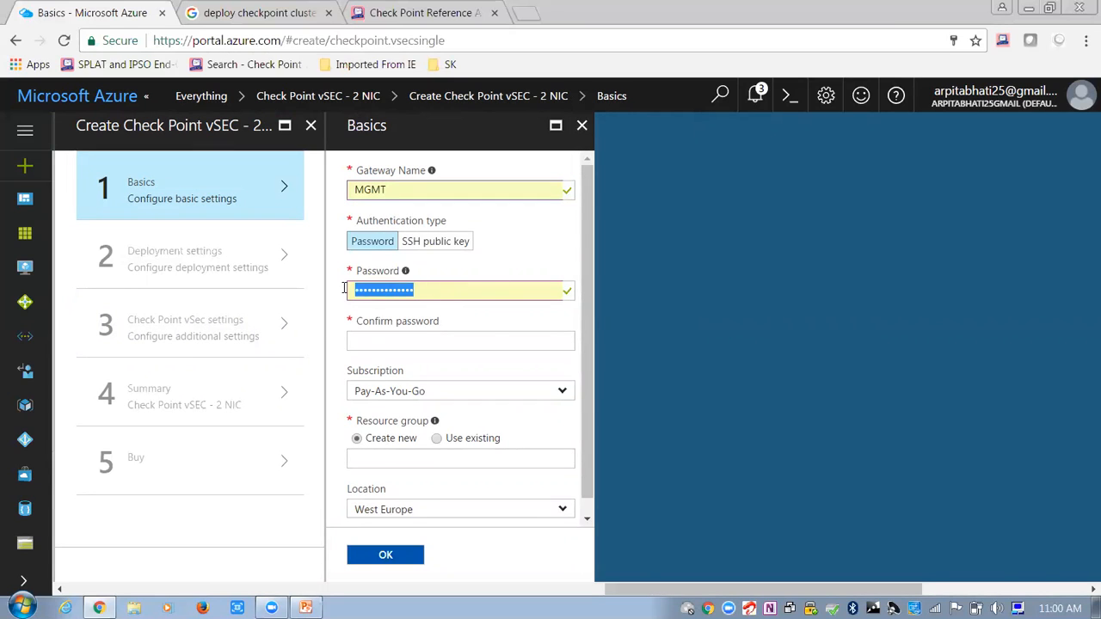
pyautogui.write('••')
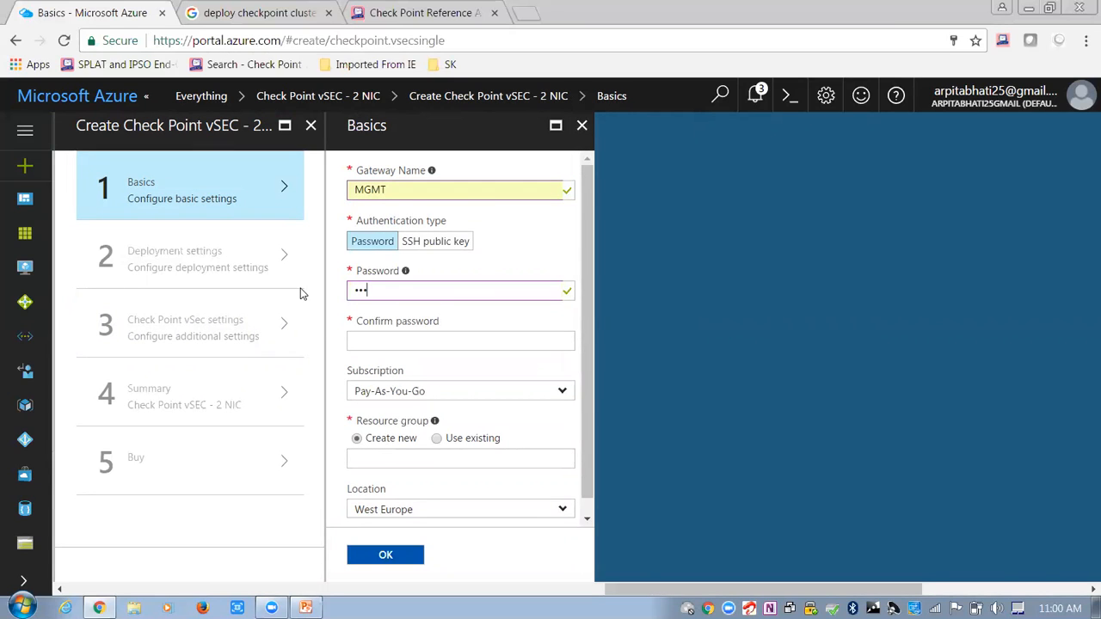
pyautogui.press('BackSpace')
pyautogui.press('BackSpace')
pyautogui.press('BackSpace')
pyautogui.write('•••')
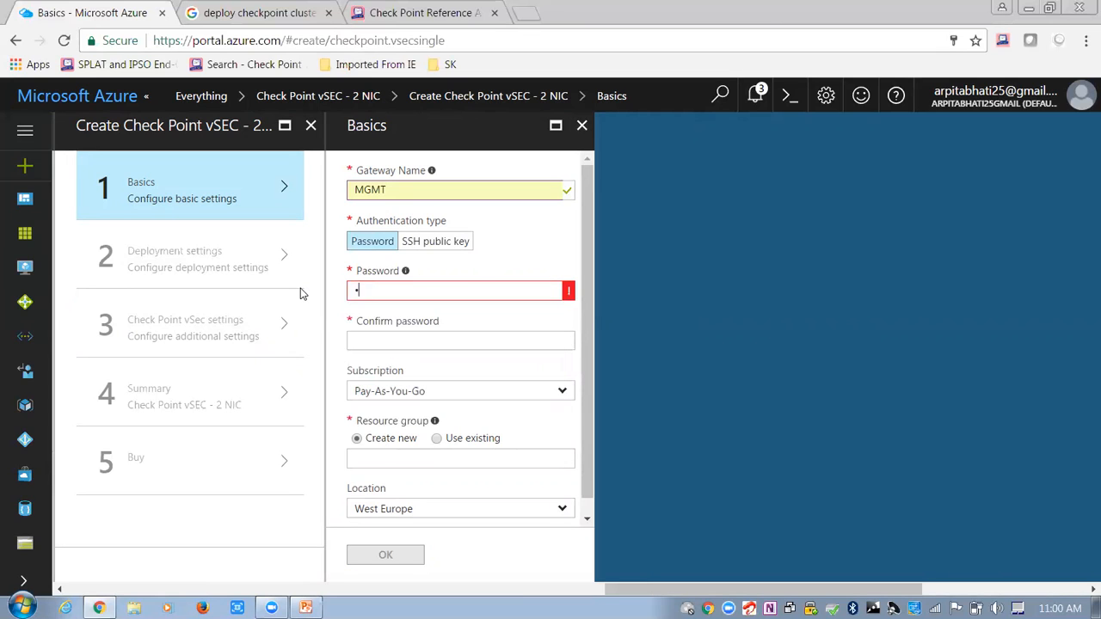
pyautogui.write('••••')
pyautogui.click(391, 344)
pyautogui.moveTo(411, 293); pyautogui.dragTo(303, 296)
pyautogui.write('•••••••••••')
pyautogui.click(362, 344)
pyautogui.write('••••••••••')
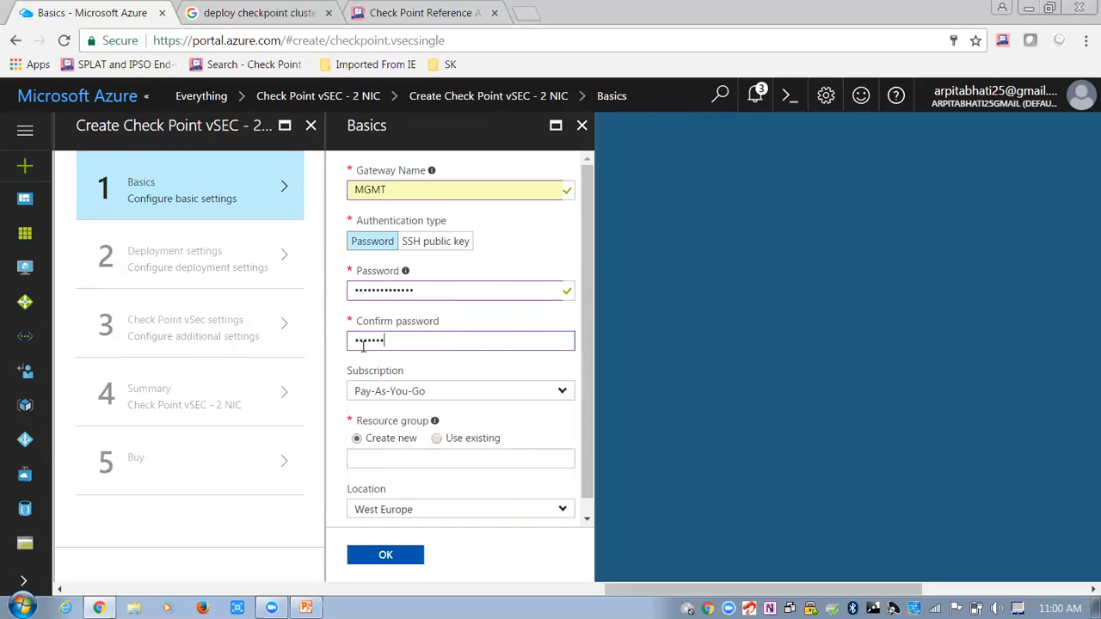
pyautogui.write('••••')
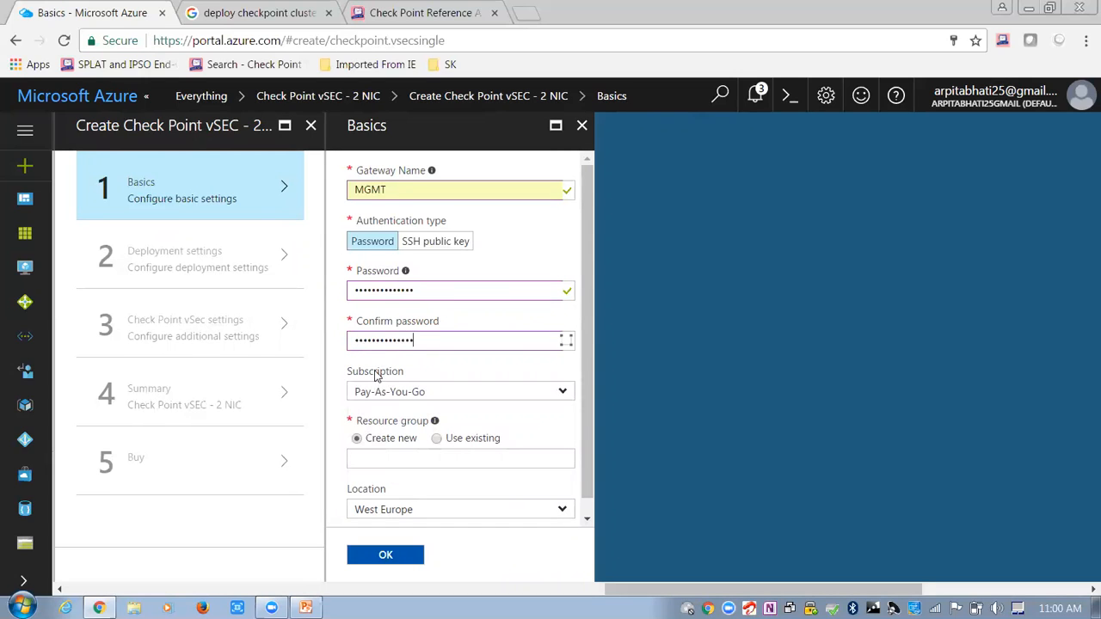
# - Try to place the gateway in the existing resource group MT-RG
pyautogui.click(385, 461)
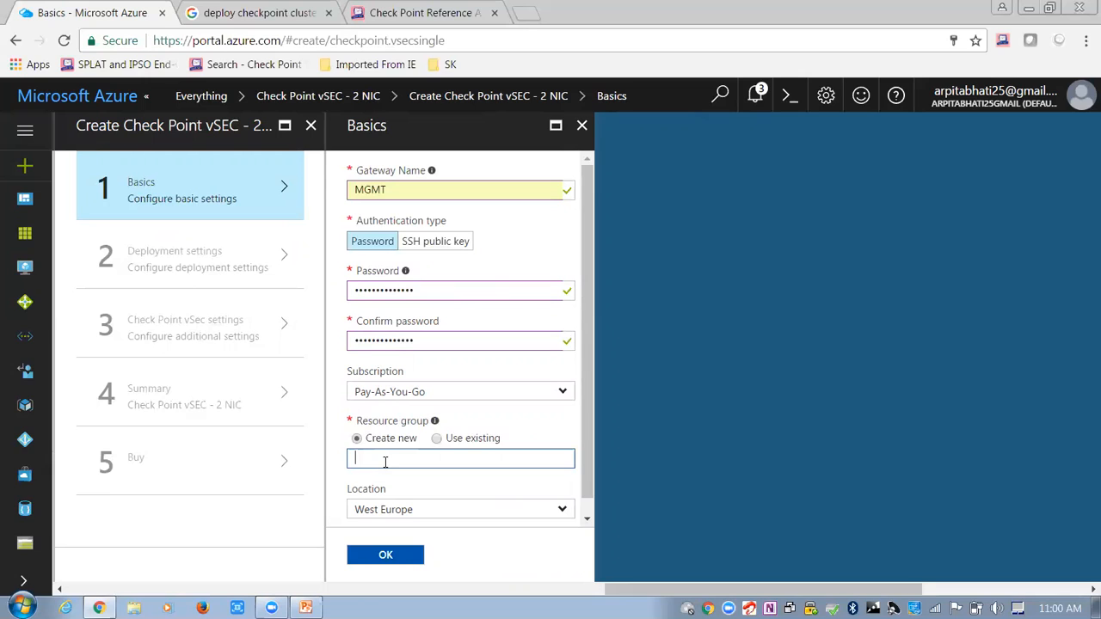
pyautogui.click(437, 441)
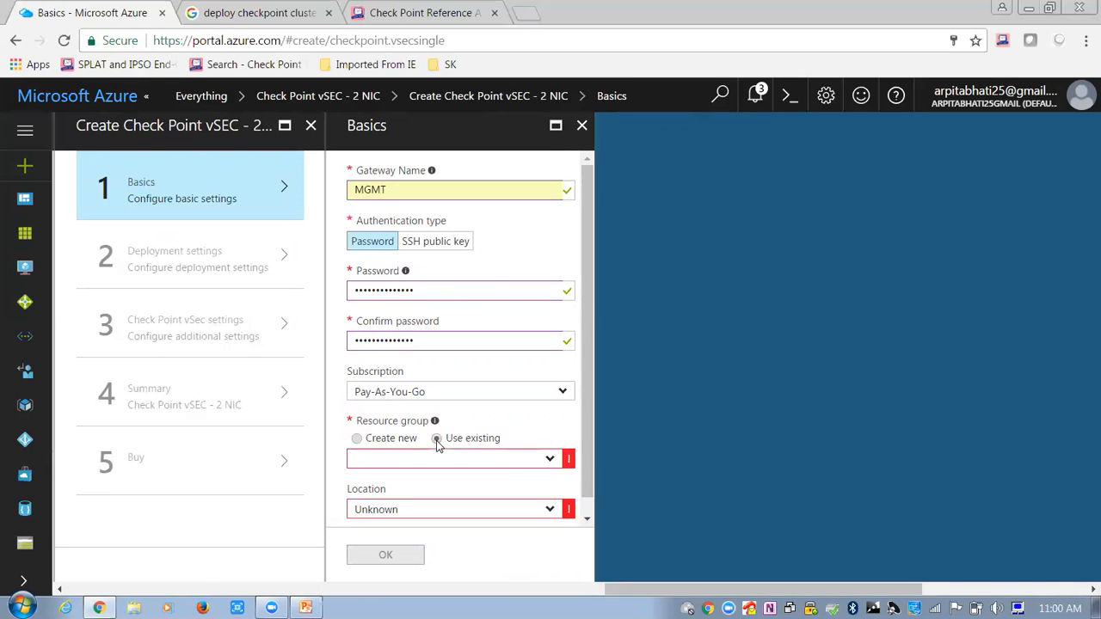
pyautogui.click(551, 460)
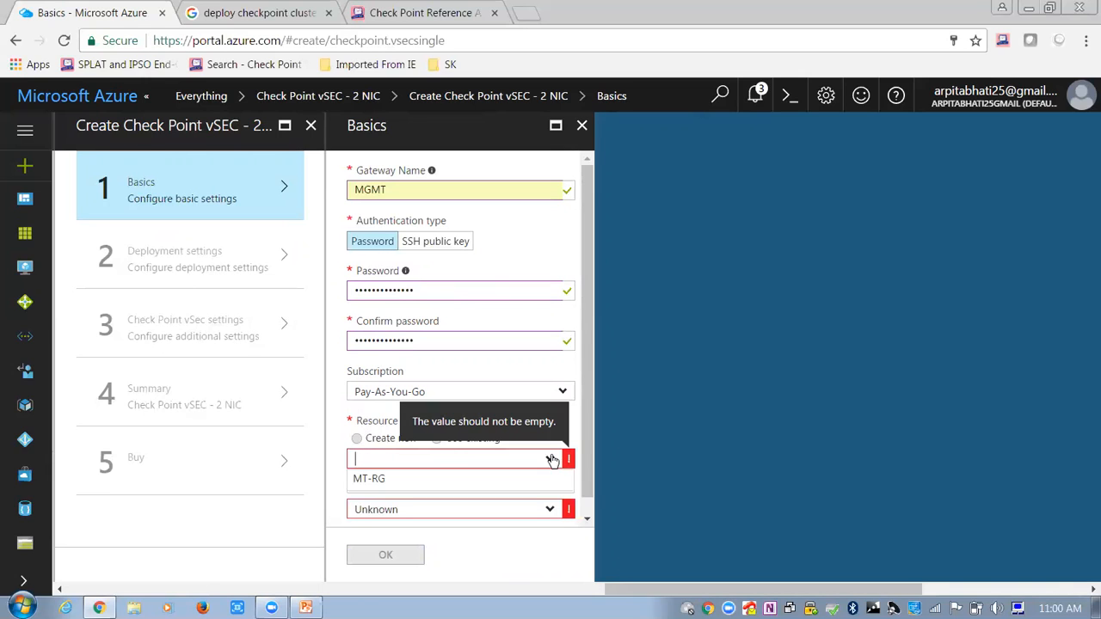
pyautogui.click(438, 481)
pyautogui.scroll(-1, 578, 474)
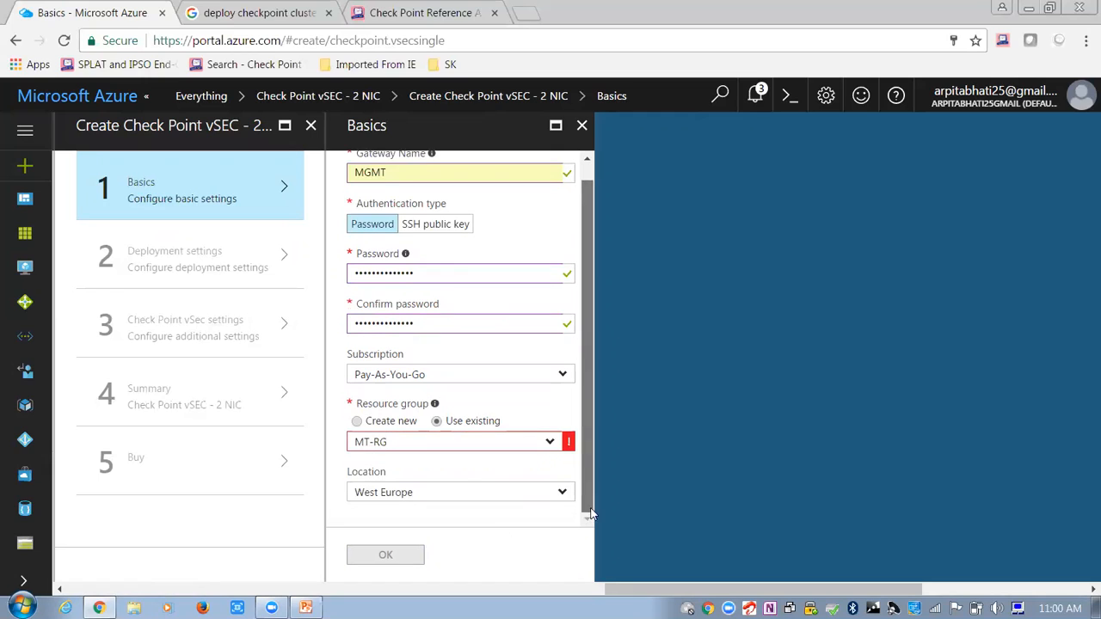
pyautogui.click(562, 492)
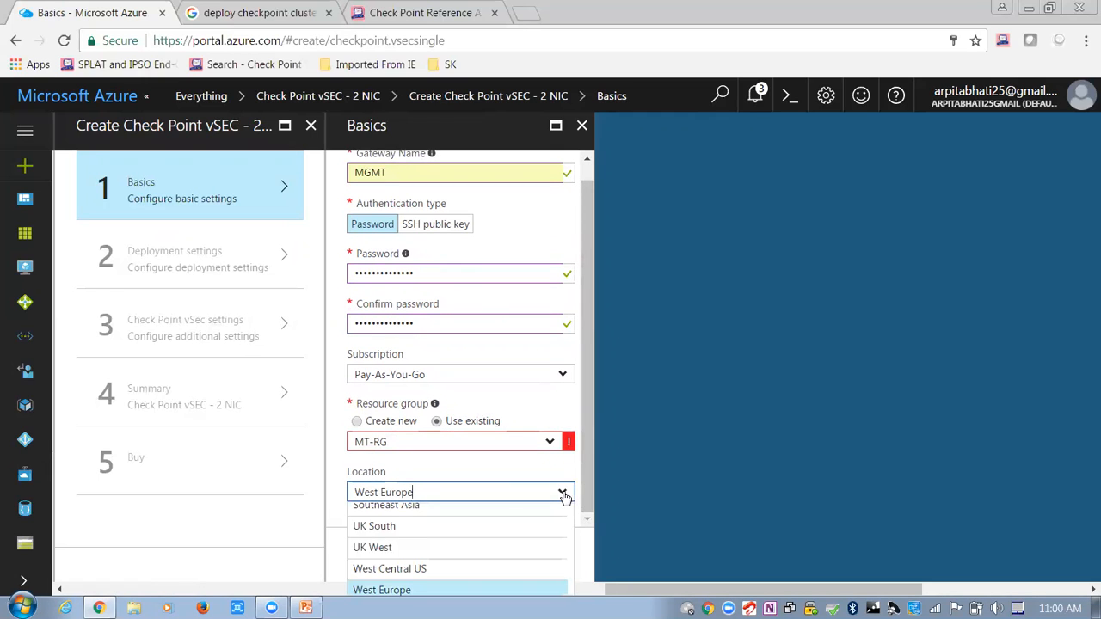
pyautogui.click(562, 493)
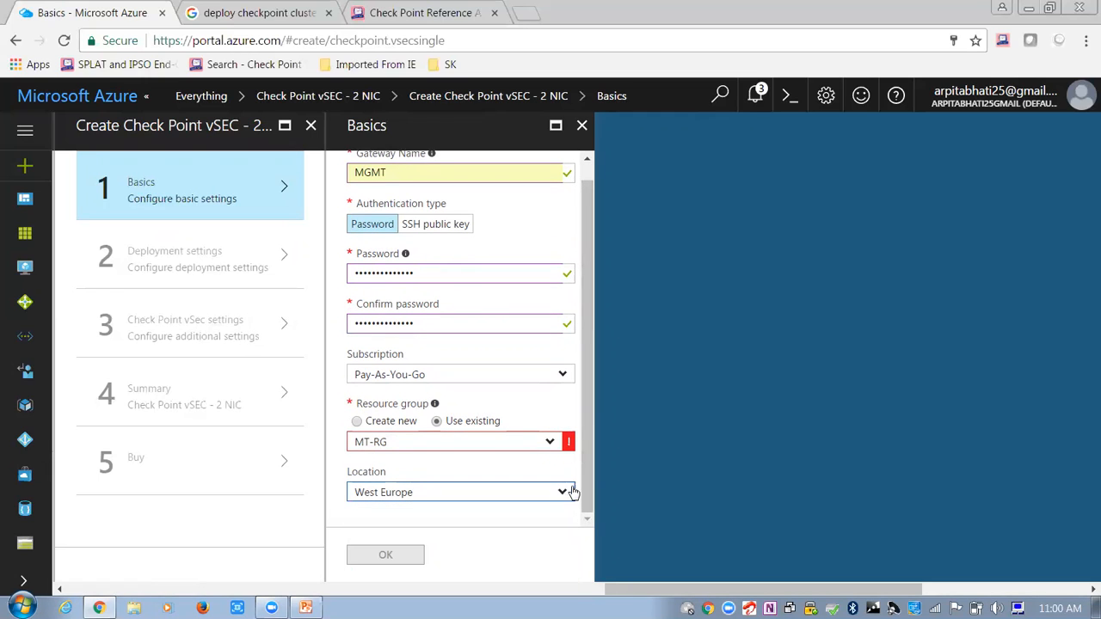
pyautogui.click(554, 447)
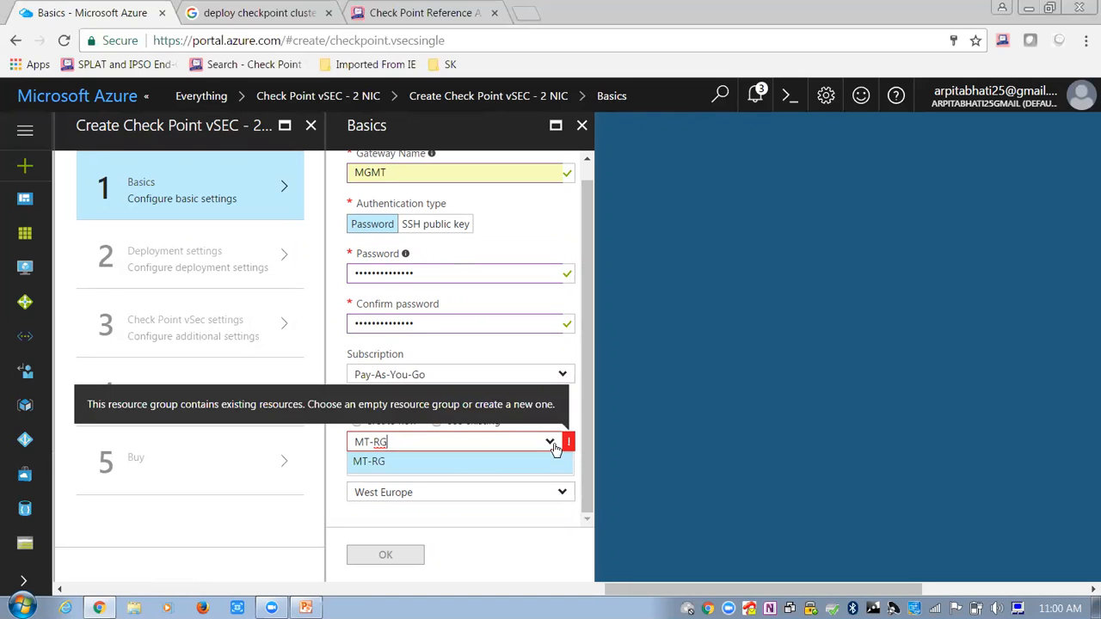
pyautogui.click(322, 529)
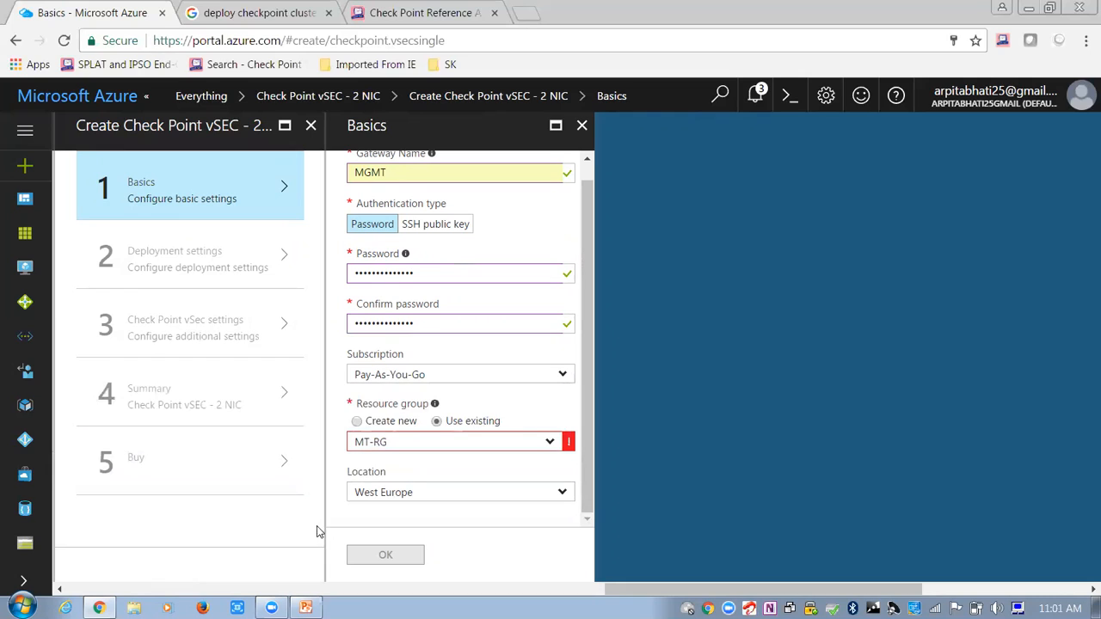
# - Name a new resource group for the gateway instead of using an existing one, and accept the basic settings
pyautogui.click(358, 423)
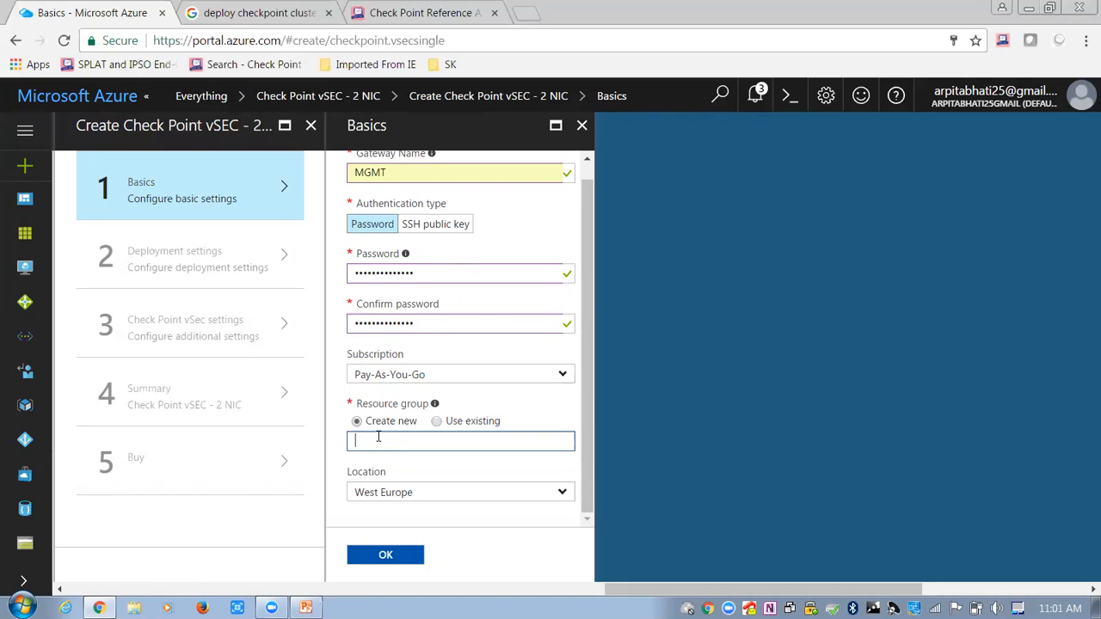
pyautogui.write('MGMT')
pyautogui.press('BackSpace')
pyautogui.press('BackSpace')
pyautogui.press('BackSpace')
pyautogui.press('BackSpace')
pyautogui.write('rgmg')
pyautogui.click(387, 554)
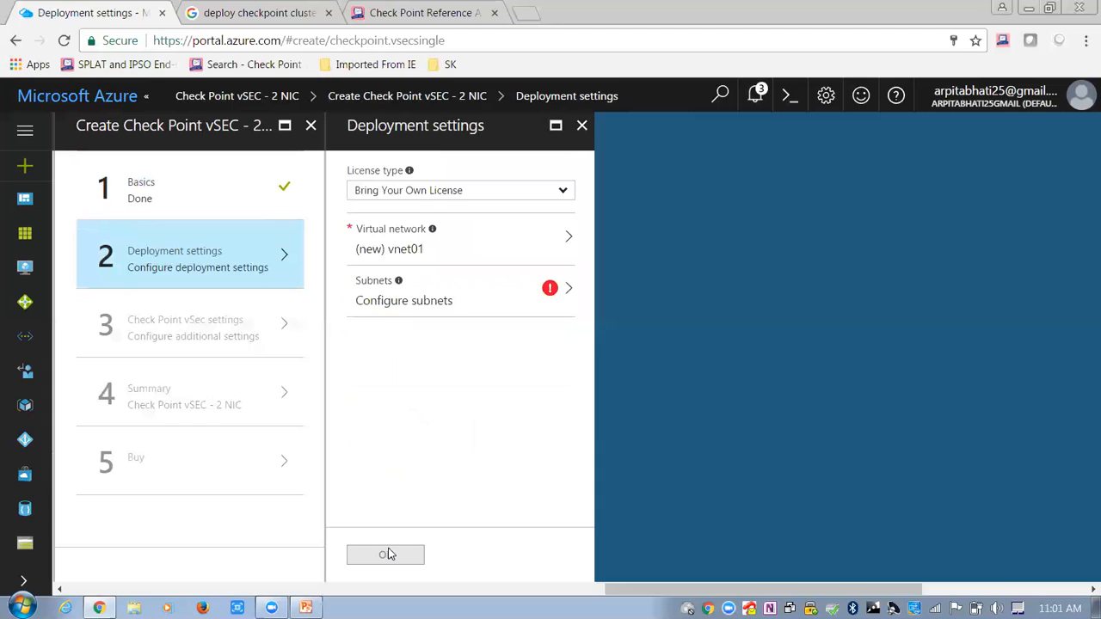
# - Choose the existing virtual network My-VNET for the deployment and open its subnet configuration
pyautogui.click(490, 244)
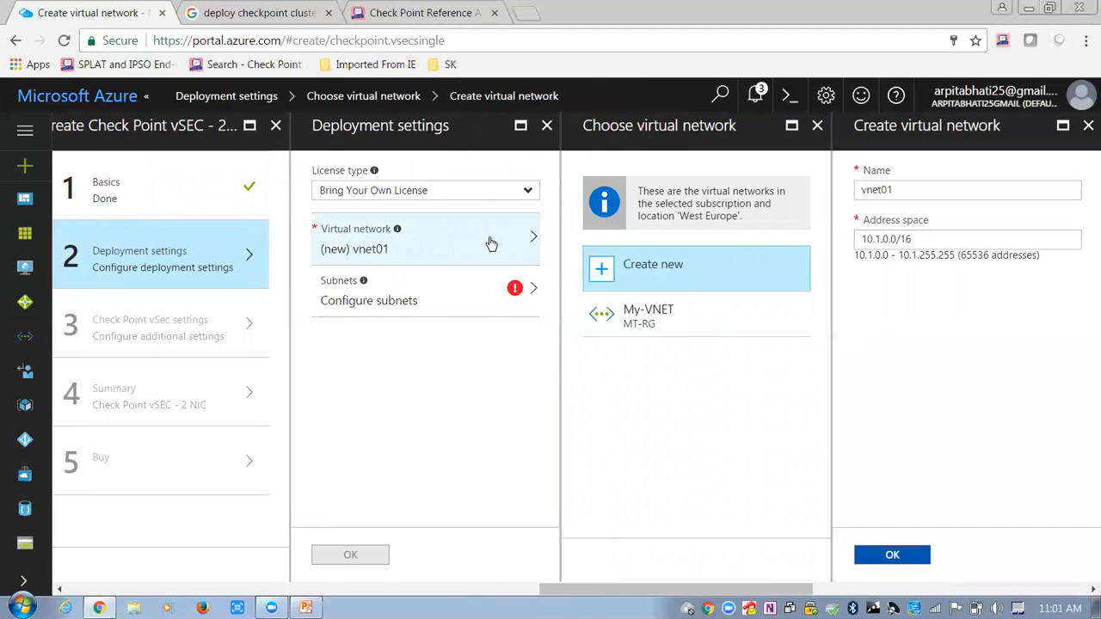
pyautogui.click(668, 317)
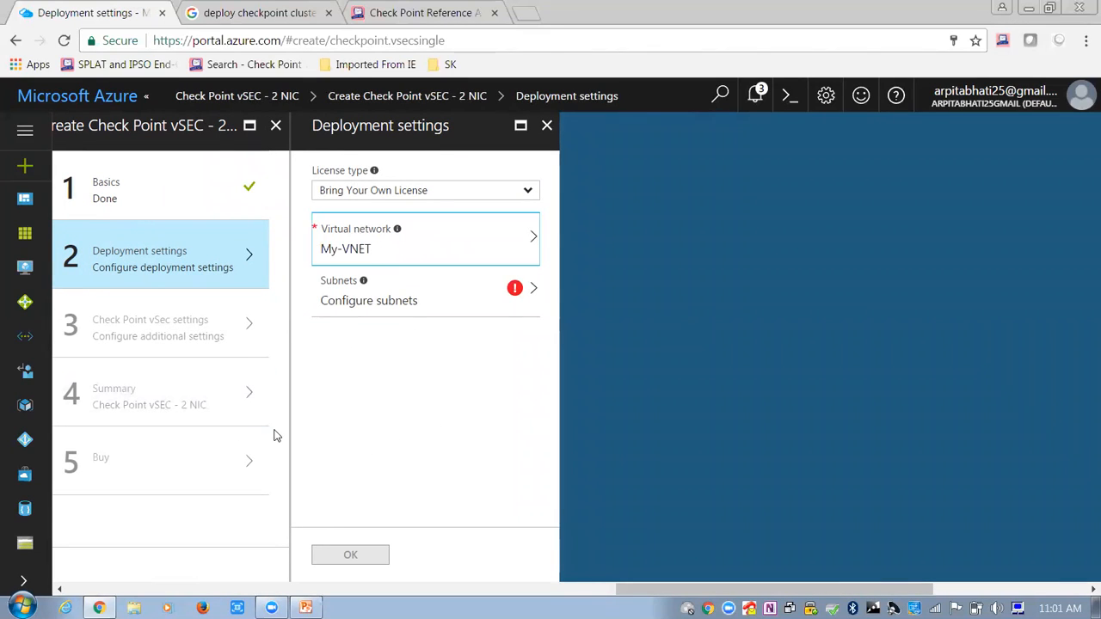
pyautogui.click(454, 307)
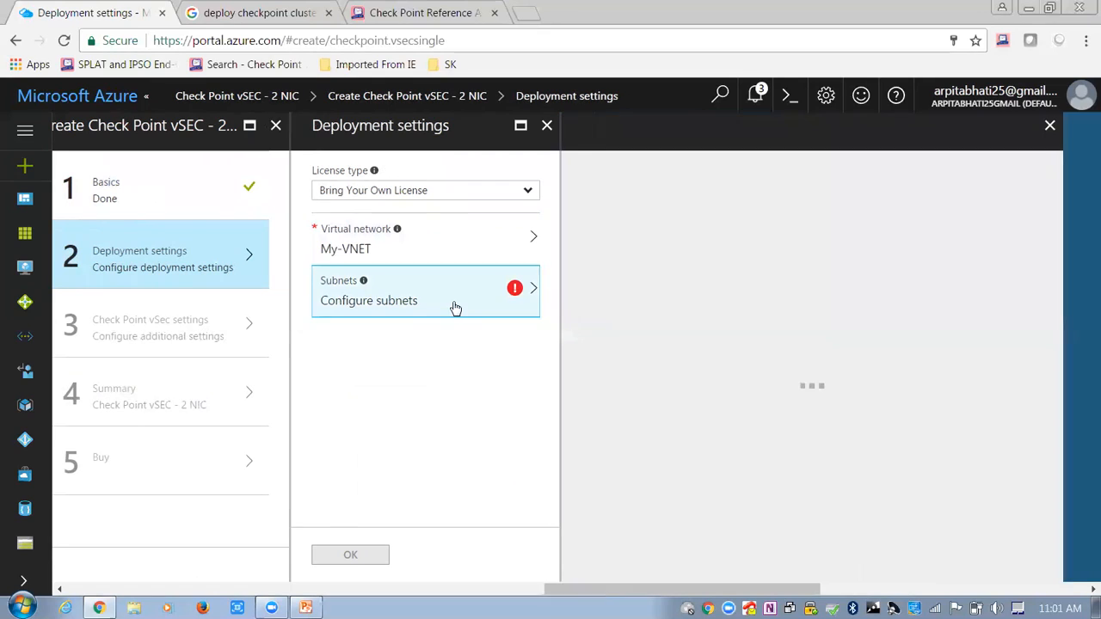
# - Switch to the PowerPoint vSEC topology slide to check the management server's external subnet, and return to the Azure portal
pyautogui.click(306, 609)
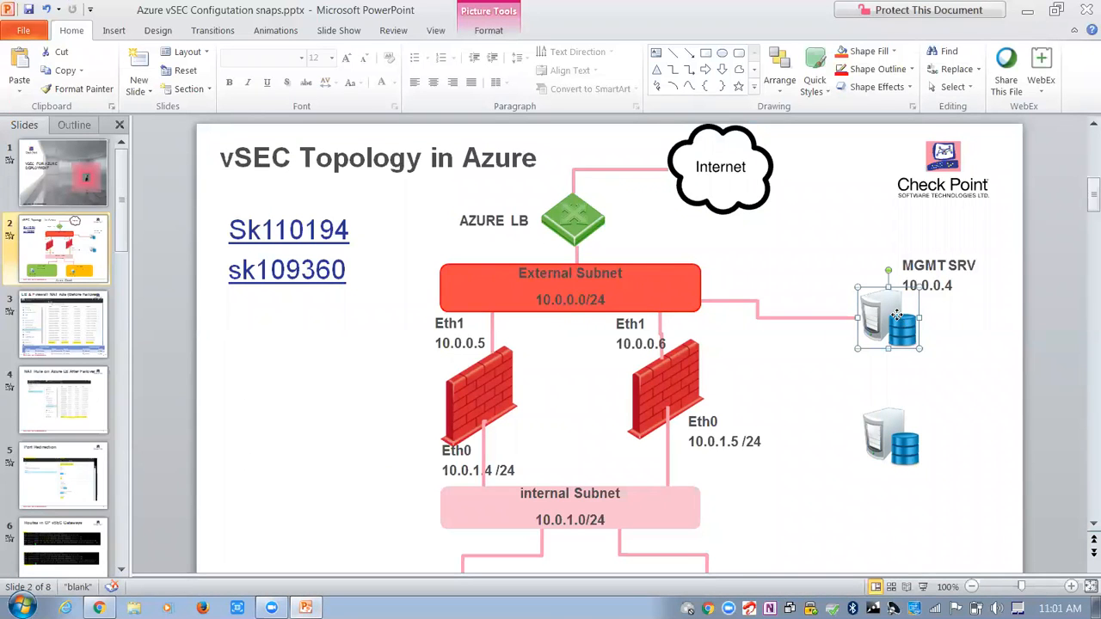
pyautogui.click(644, 288)
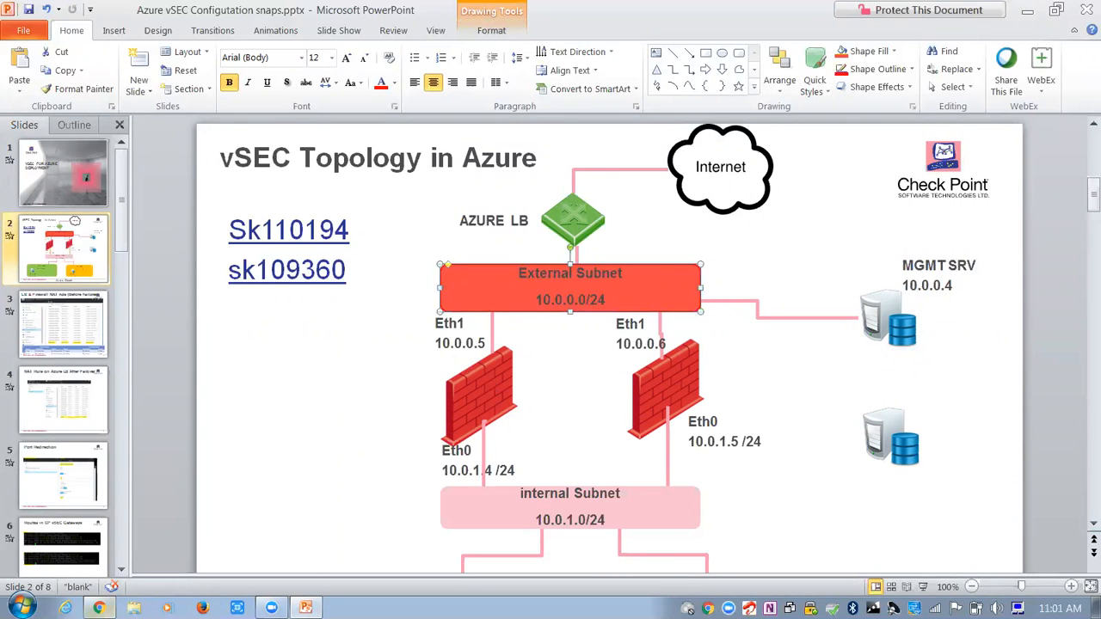
pyautogui.click(100, 608)
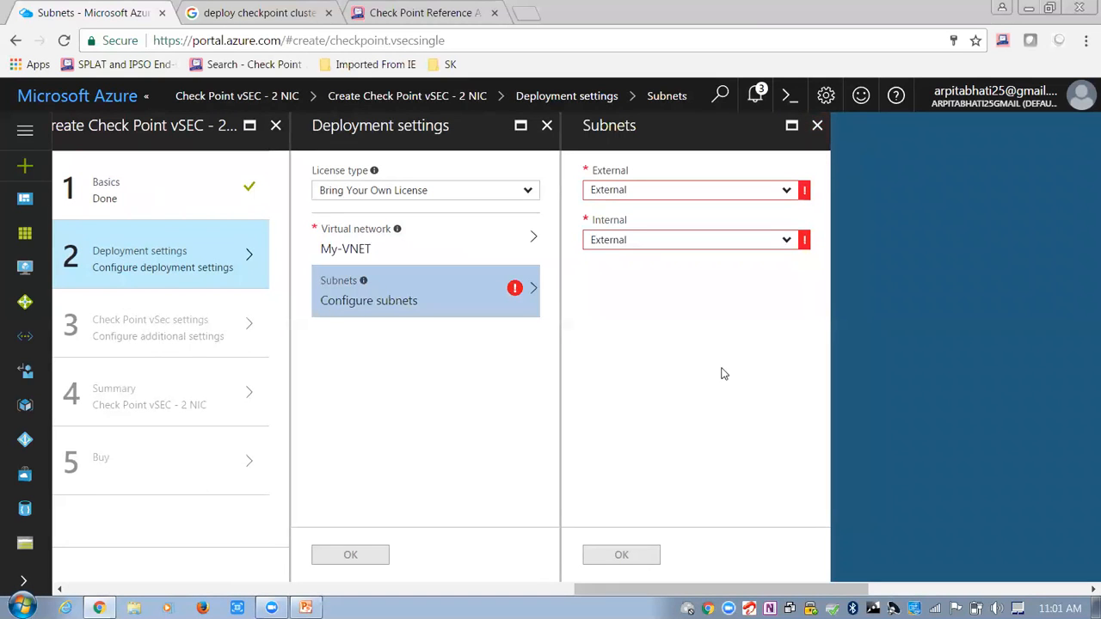
# - Abandon the Check Point vSEC - 2 NIC deployment and return to the marketplace results for check point
pyautogui.moveTo(781, 589); pyautogui.dragTo(327, 589)
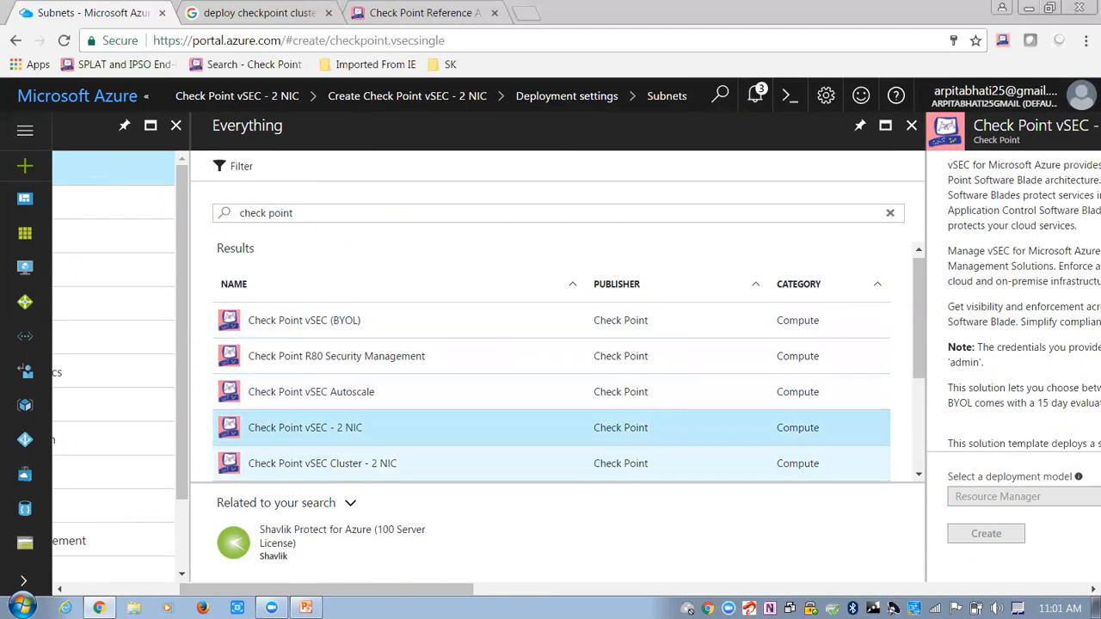
pyautogui.moveTo(399, 592); pyautogui.dragTo(813, 548)
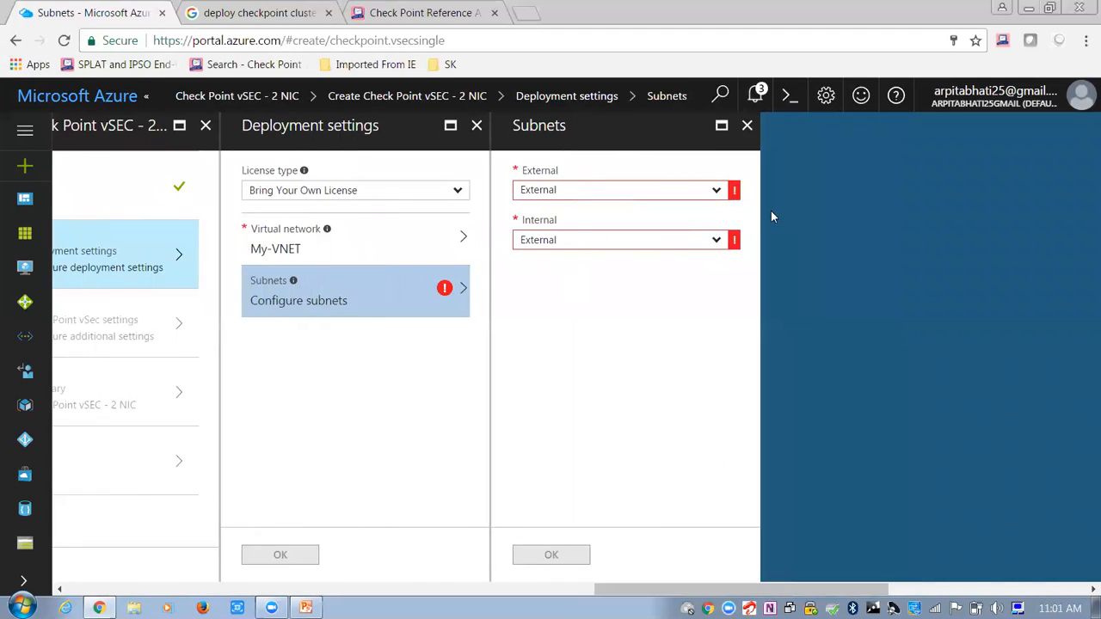
pyautogui.click(747, 125)
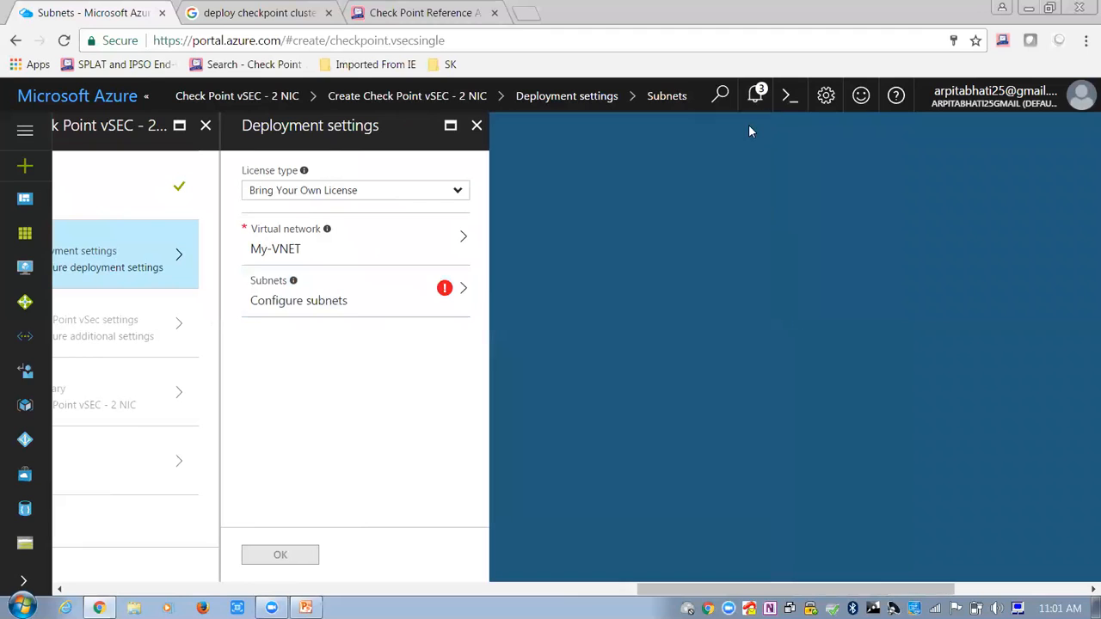
pyautogui.click(477, 126)
pyautogui.click(616, 137)
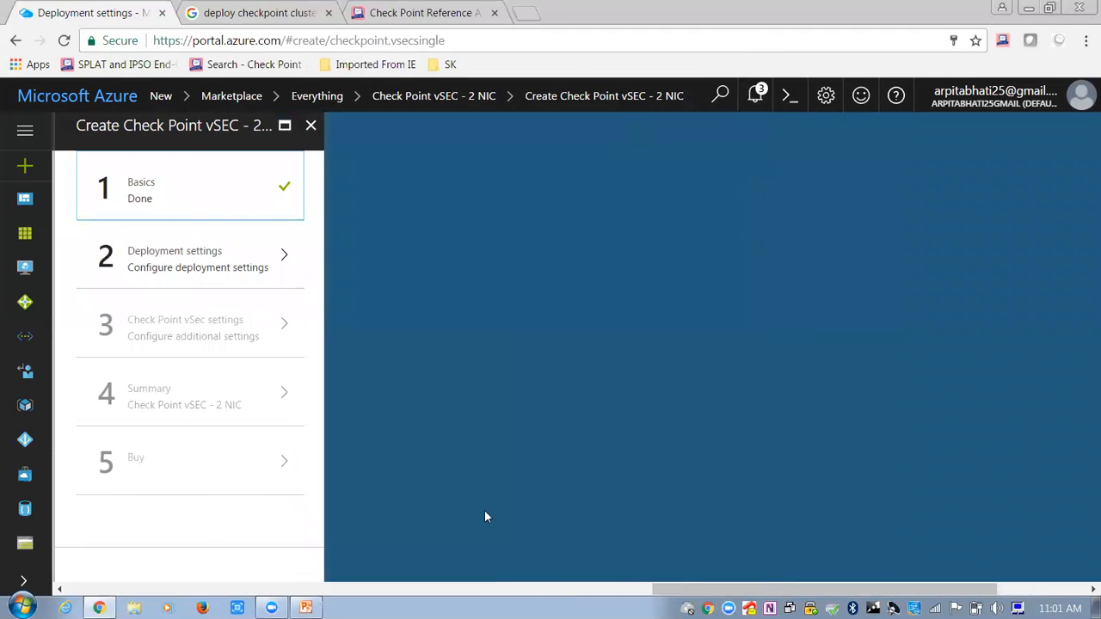
pyautogui.click(310, 125)
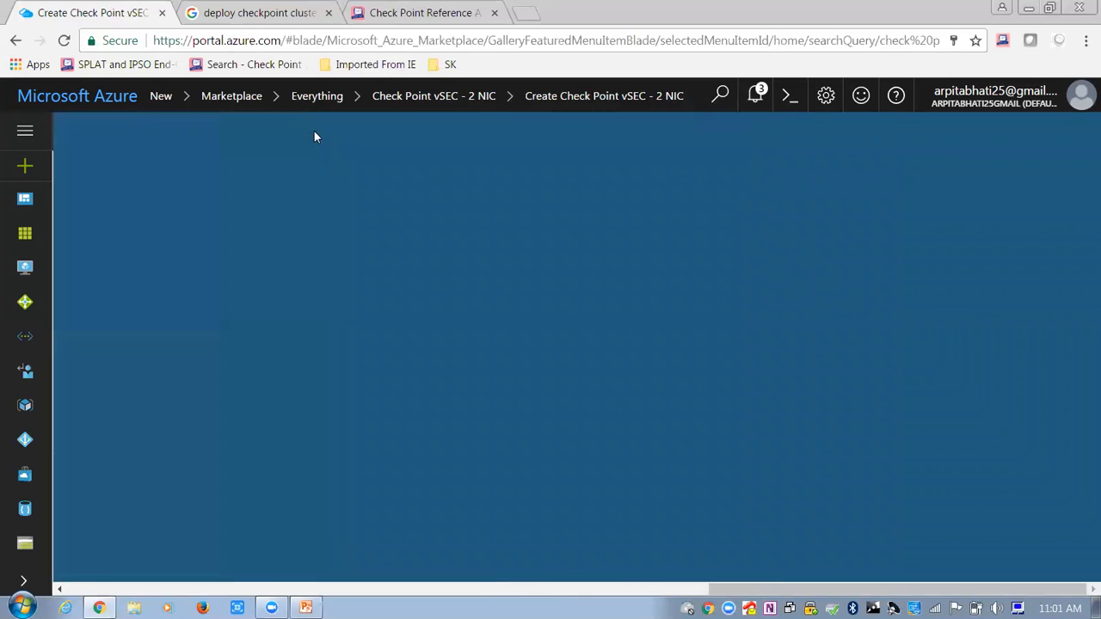
pyautogui.moveTo(895, 590); pyautogui.dragTo(742, 483)
pyautogui.click(646, 126)
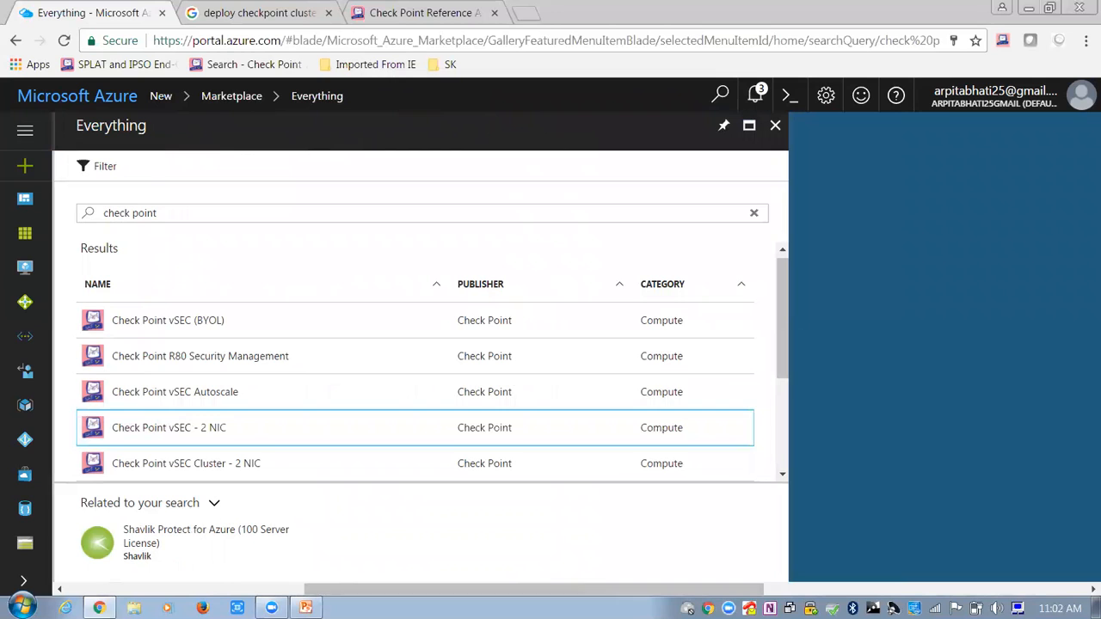
# - Start creating a virtual machine from the Check Point vSEC (BYOL) offering and name it MGMT
pyautogui.click(196, 333)
pyautogui.click(661, 531)
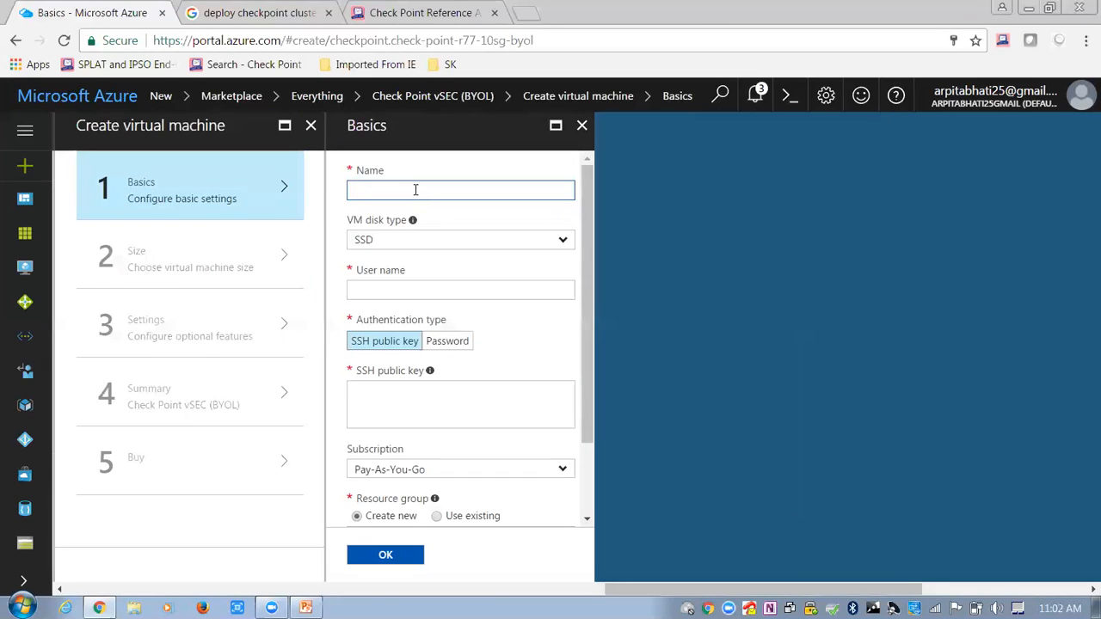
pyautogui.moveTo(797, 590)
pyautogui.mouseDown()
pyautogui.moveTo(443, 590)
pyautogui.moveTo(784, 578)
pyautogui.mouseUp()
pyautogui.write('MGMT')
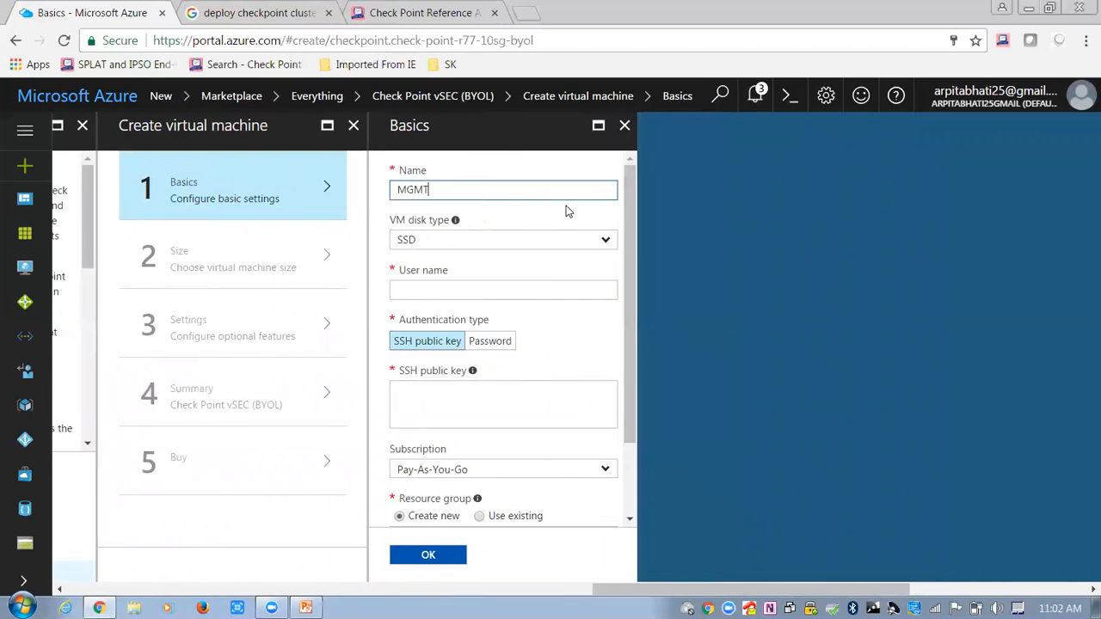
# - Set the virtual machine's user name to cpadmin and its authentication type to Password
pyautogui.click(478, 289)
pyautogui.write('admin')
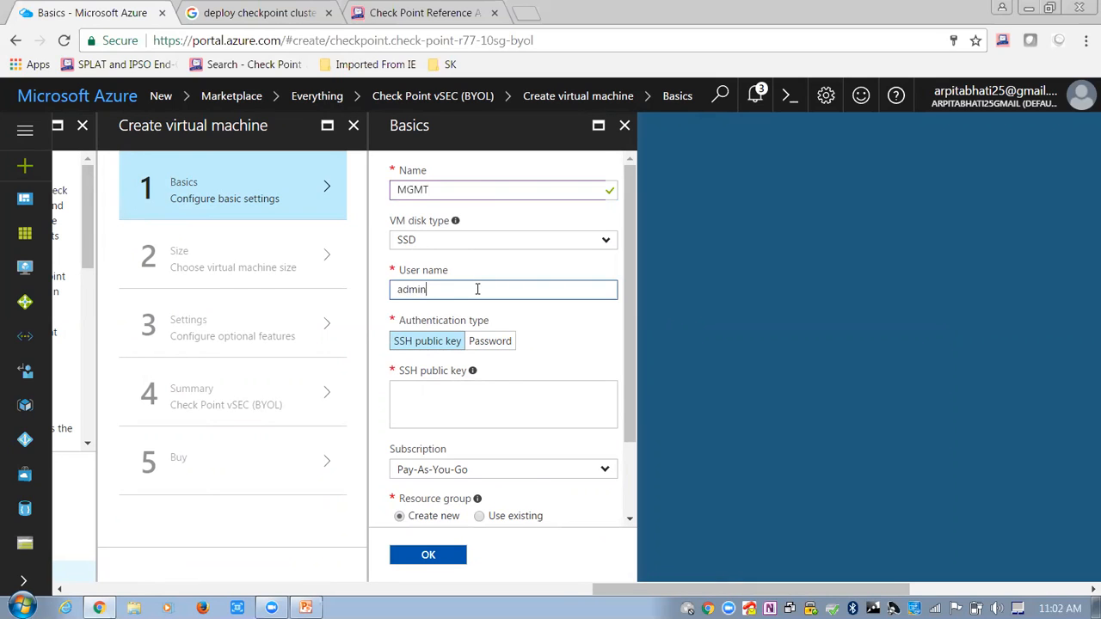
pyautogui.click(492, 342)
pyautogui.click(419, 389)
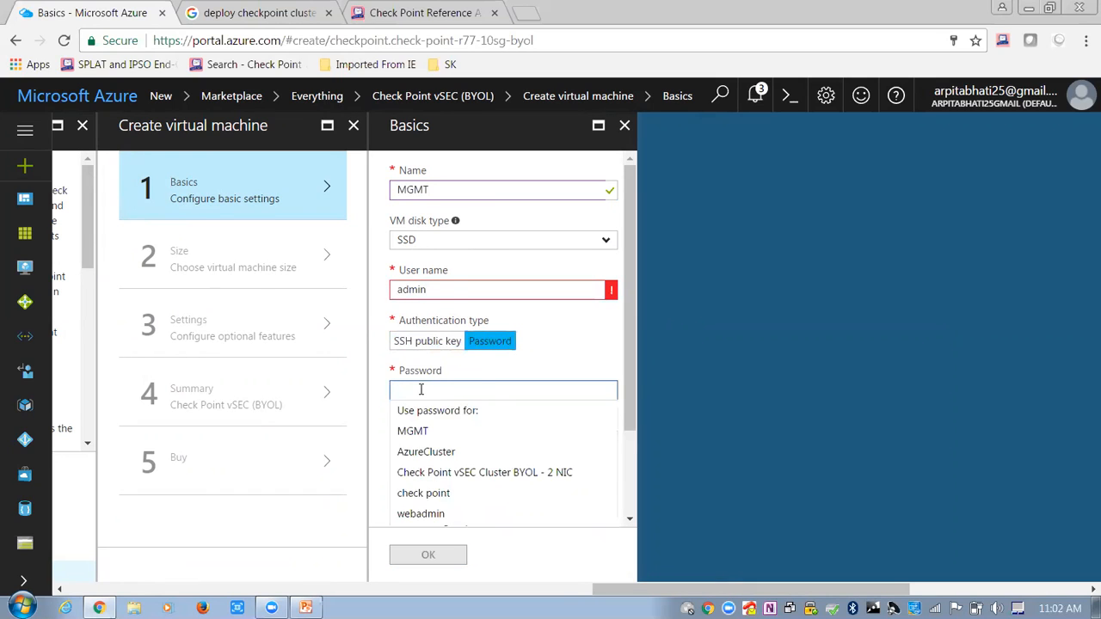
pyautogui.click(451, 289)
pyautogui.press('BackSpace')
pyautogui.press('BackSpace')
pyautogui.press('BackSpace')
pyautogui.press('BackSpace')
pyautogui.press('BackSpace')
pyautogui.write('cpadmi')
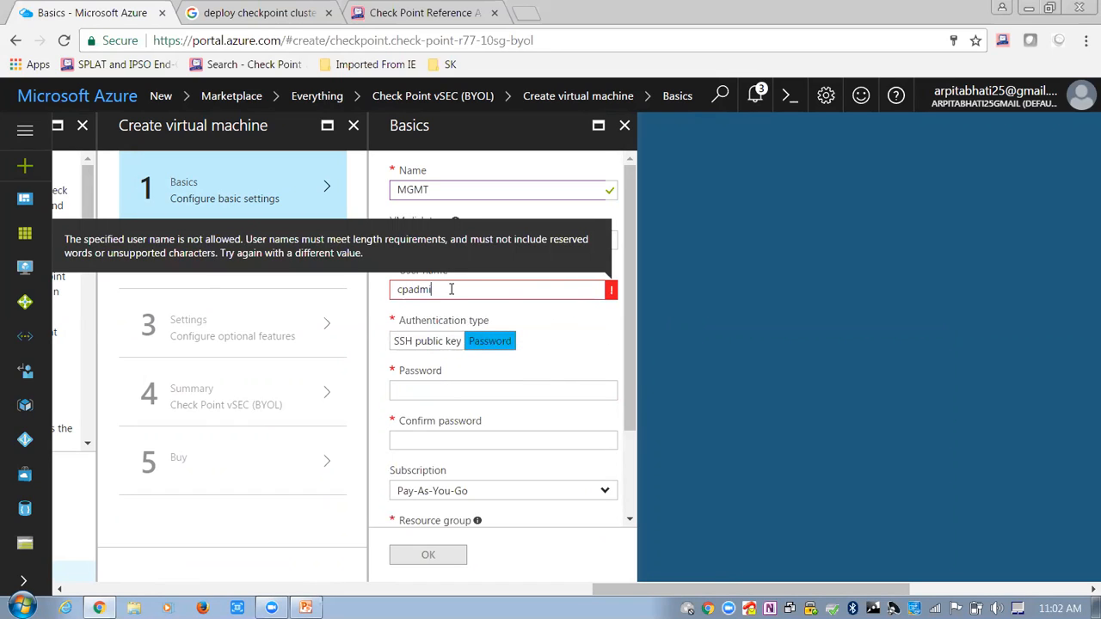
# - Enter the administrator password for the virtual machine and repeat it in the confirmation field
pyautogui.click(419, 392)
pyautogui.click(411, 442)
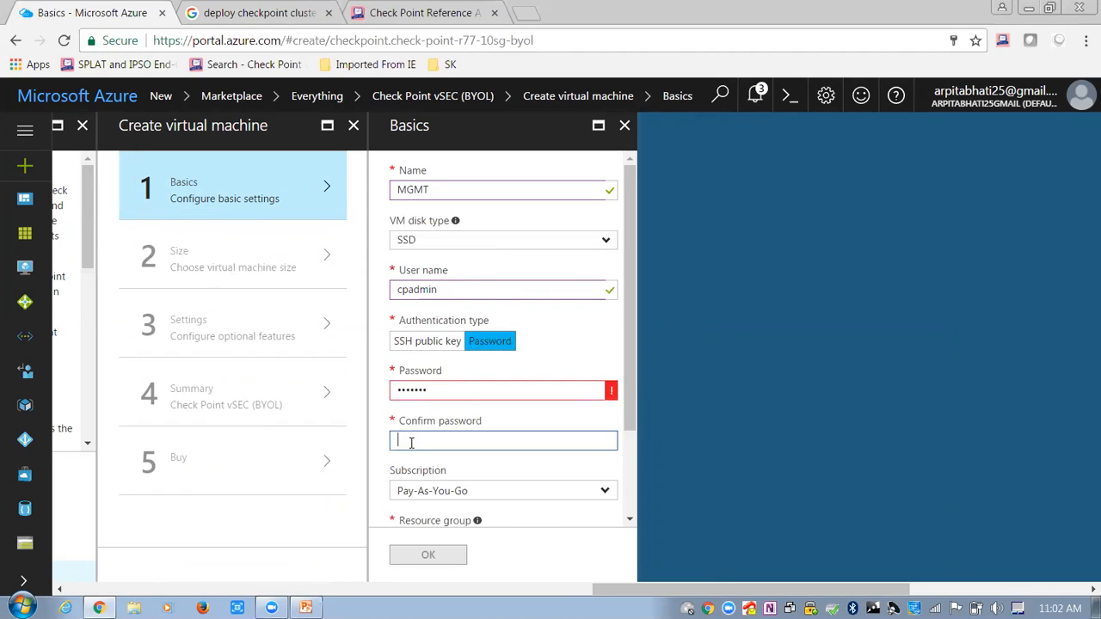
pyautogui.moveTo(464, 392); pyautogui.dragTo(320, 394)
pyautogui.write('••••••••••••••')
pyautogui.click(421, 439)
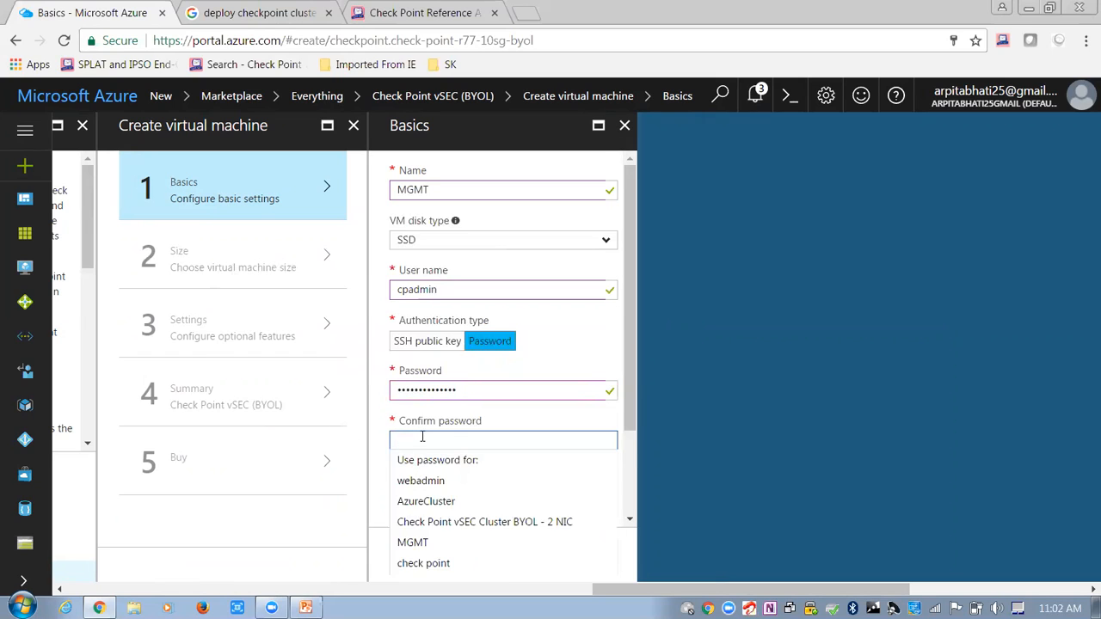
pyautogui.write('•••••••••••••')
# - Name the new resource group mgmtrg and accept the basic settings
pyautogui.scroll(-1, 632, 454)
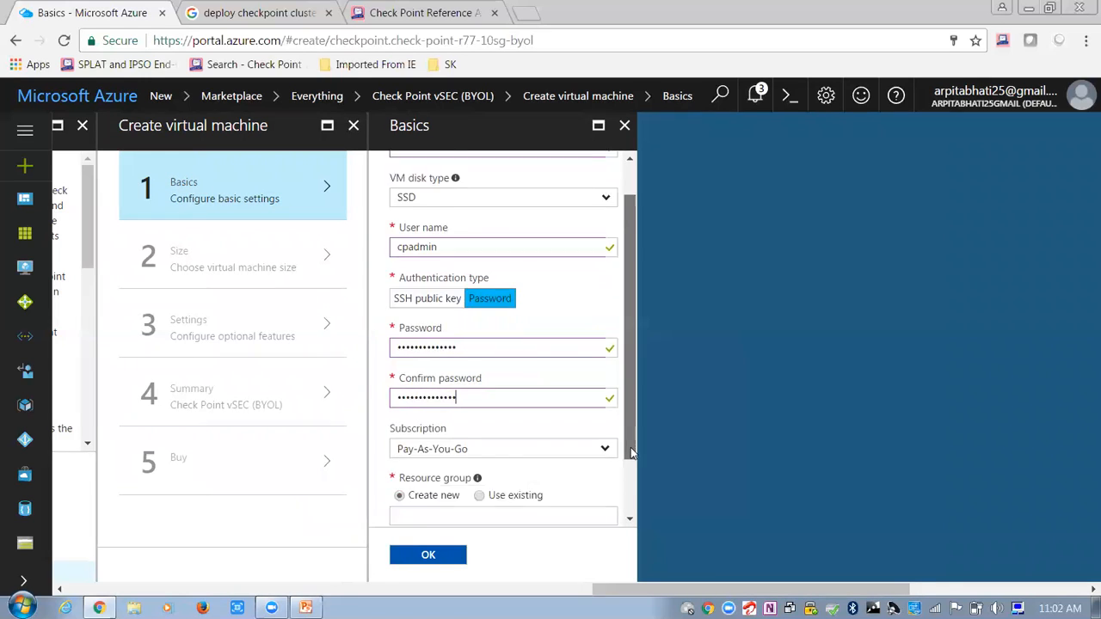
pyautogui.scroll(-2, 632, 453)
pyautogui.click(419, 444)
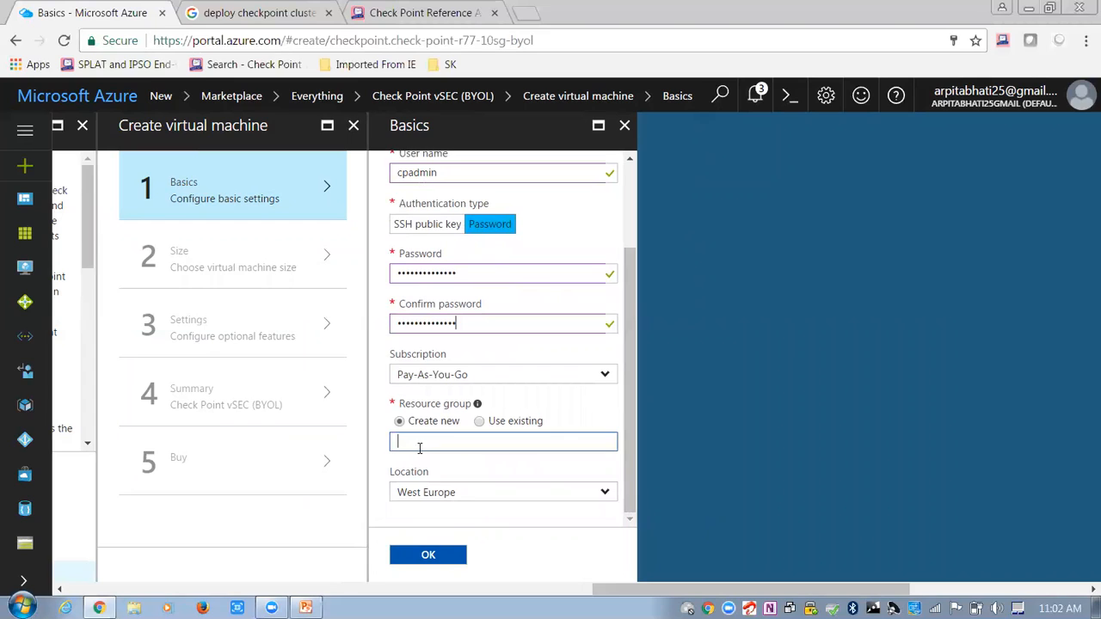
pyautogui.write('mgmtrg')
pyautogui.click(434, 560)
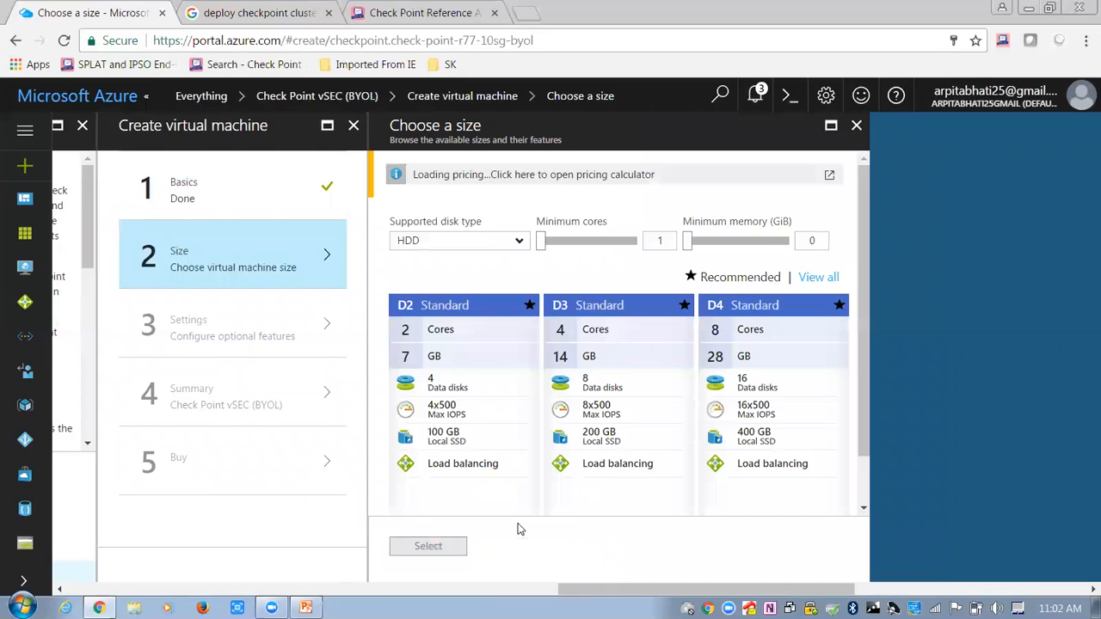
# - Choose the D2 Standard virtual machine size and set the storage disk type to HDD
pyautogui.click(493, 352)
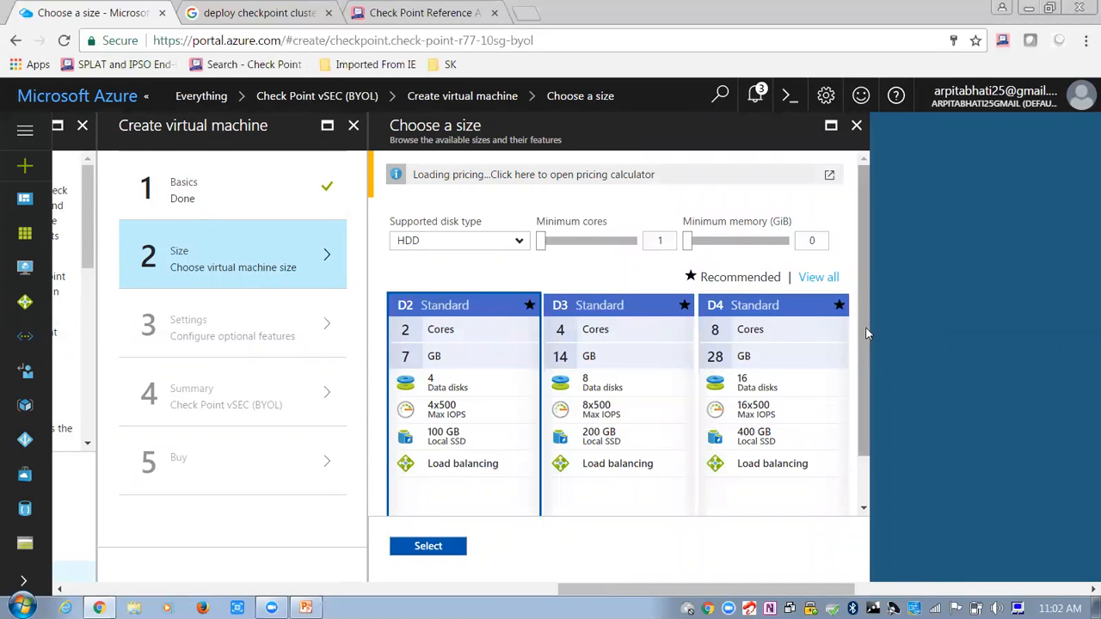
pyautogui.scroll(-1, 867, 334)
pyautogui.click(443, 546)
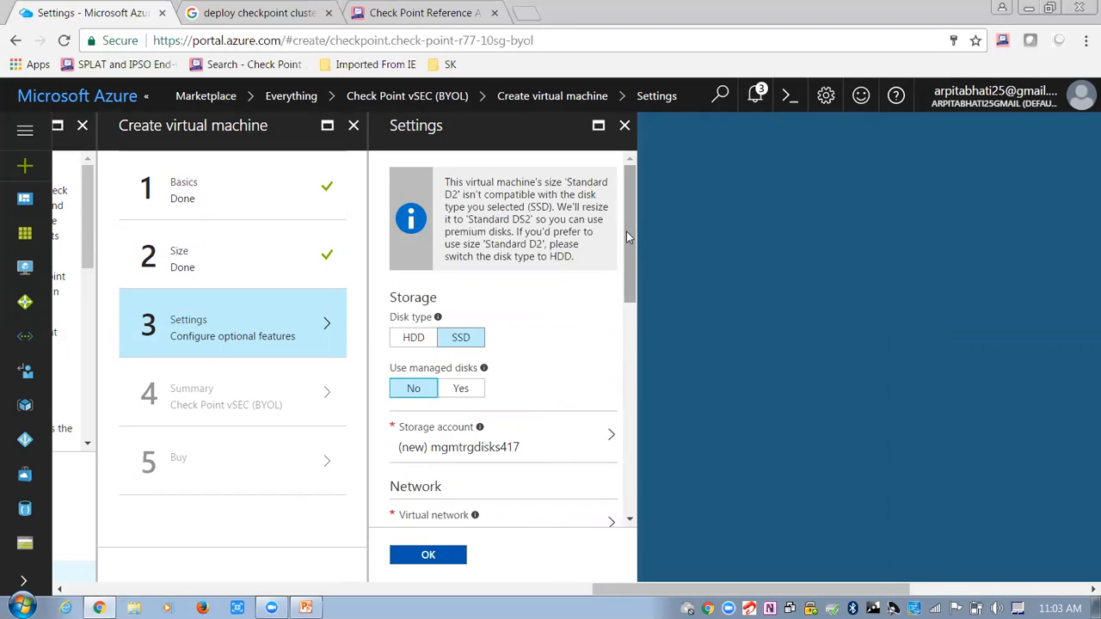
pyautogui.click(419, 338)
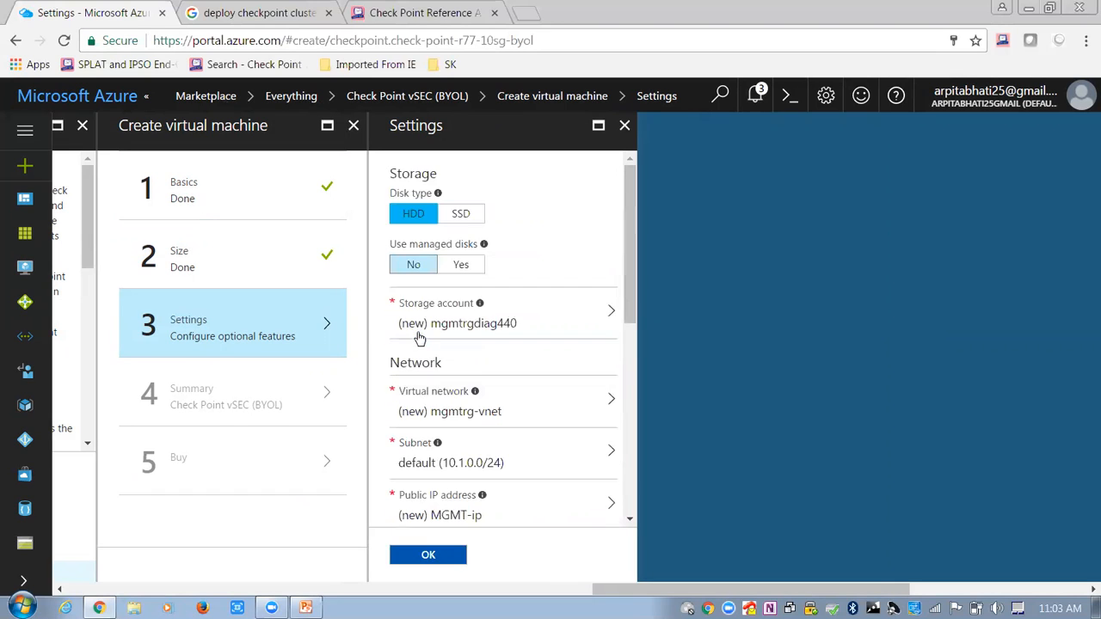
# - Connect the virtual machine to the existing virtual network My-VNET and its External subnet
pyautogui.scroll(-1, 631, 267)
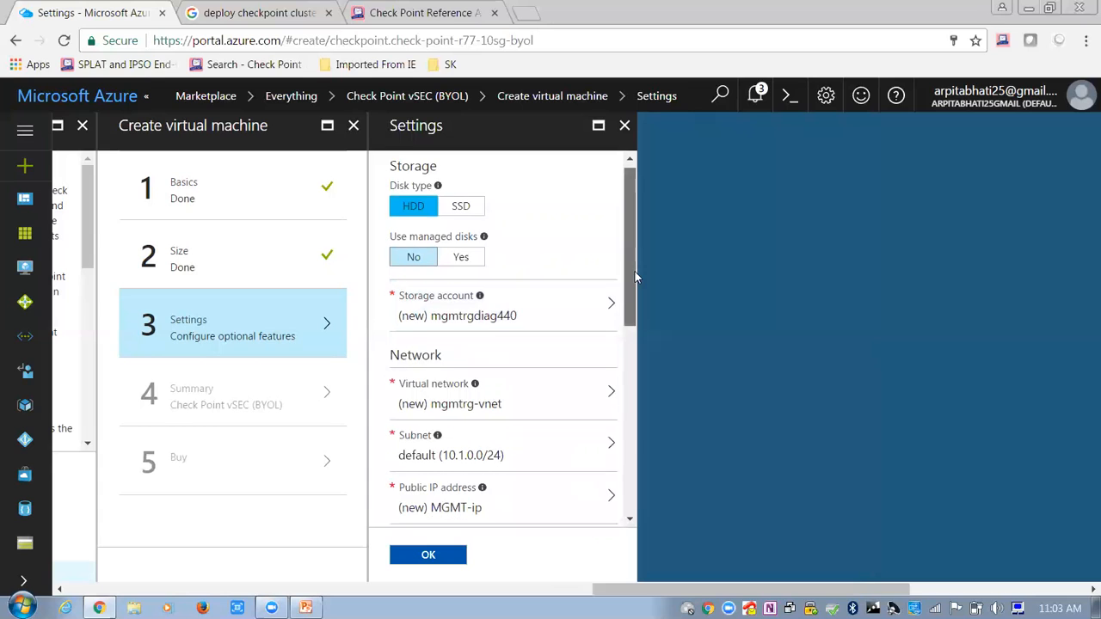
pyautogui.scroll(-2, 635, 279)
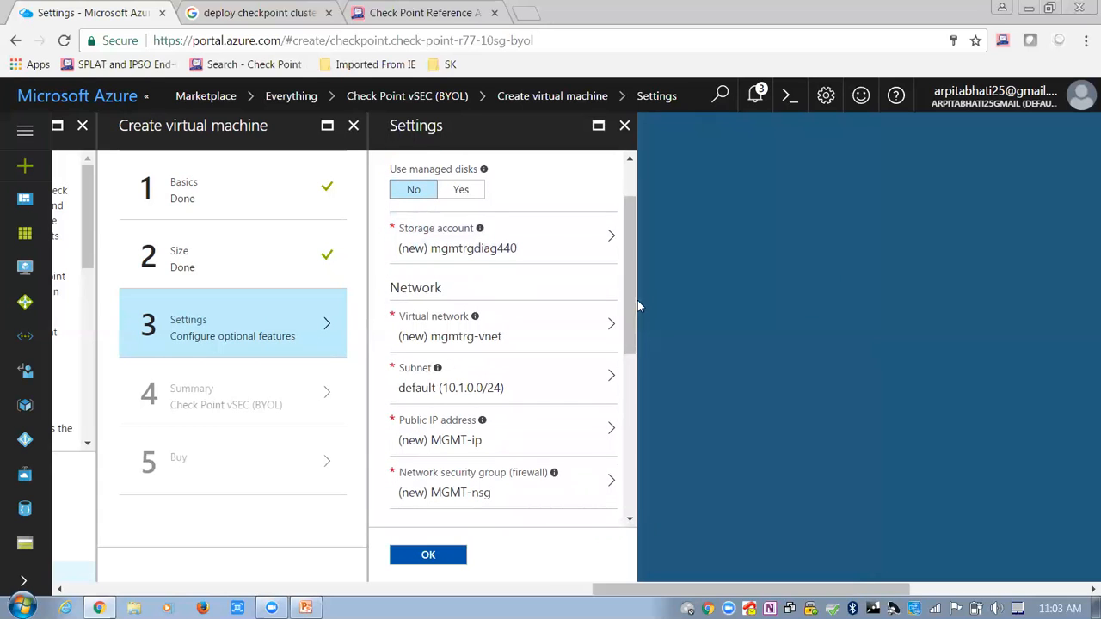
pyautogui.click(524, 331)
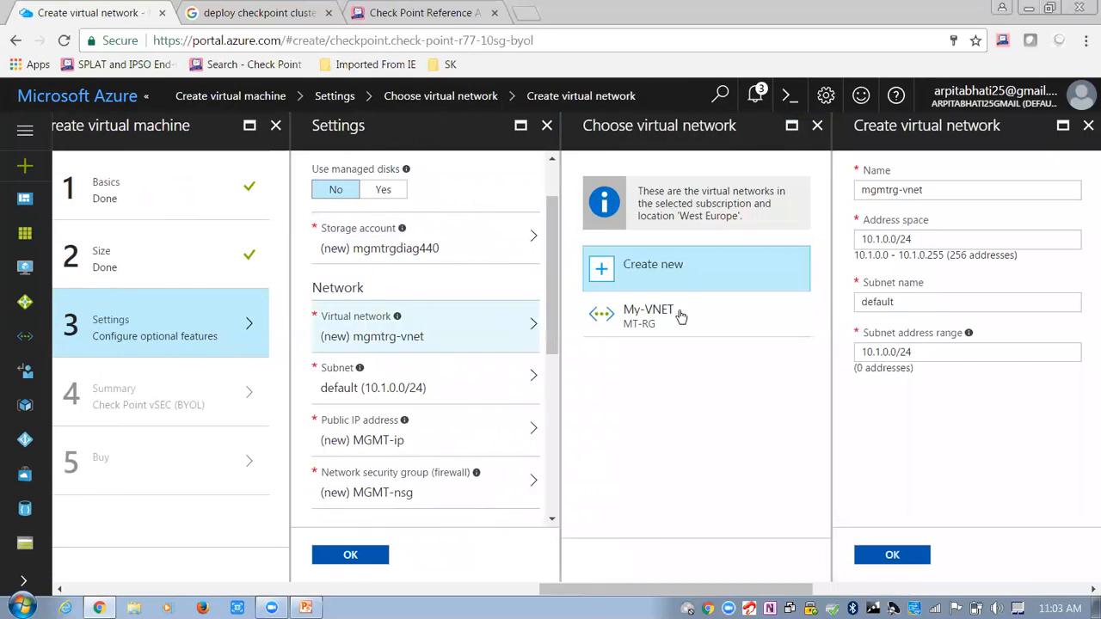
pyautogui.click(719, 315)
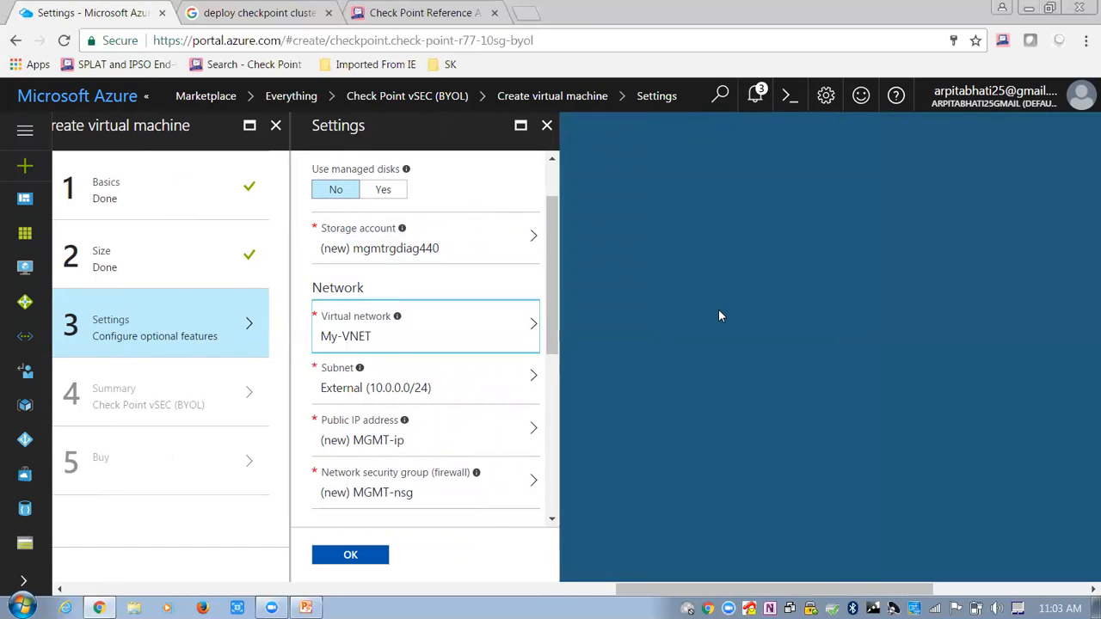
pyautogui.click(483, 366)
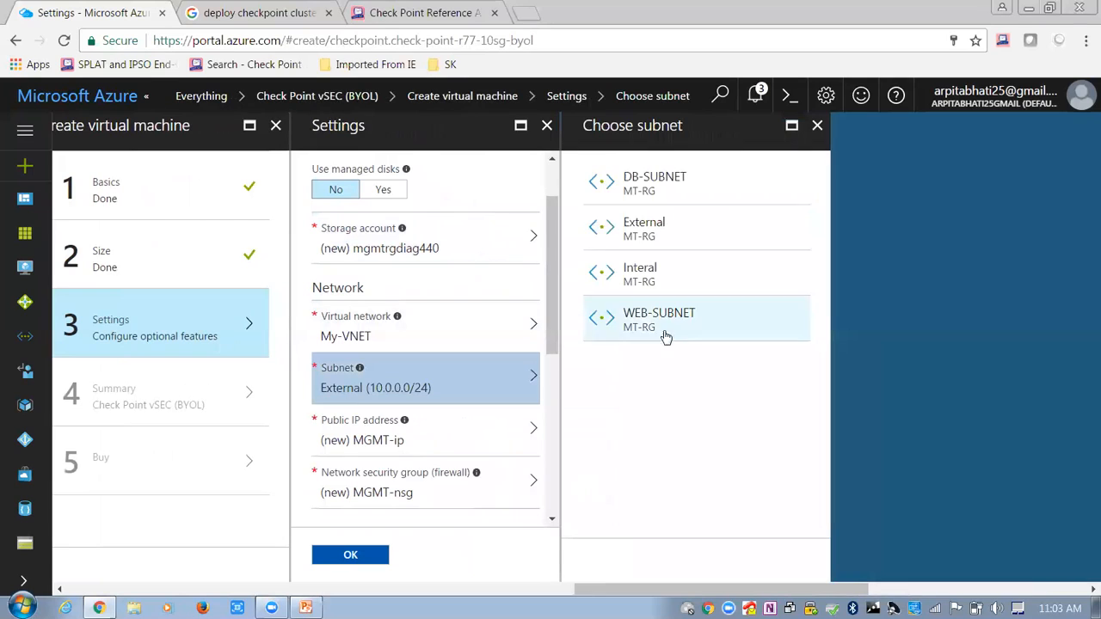
pyautogui.click(423, 399)
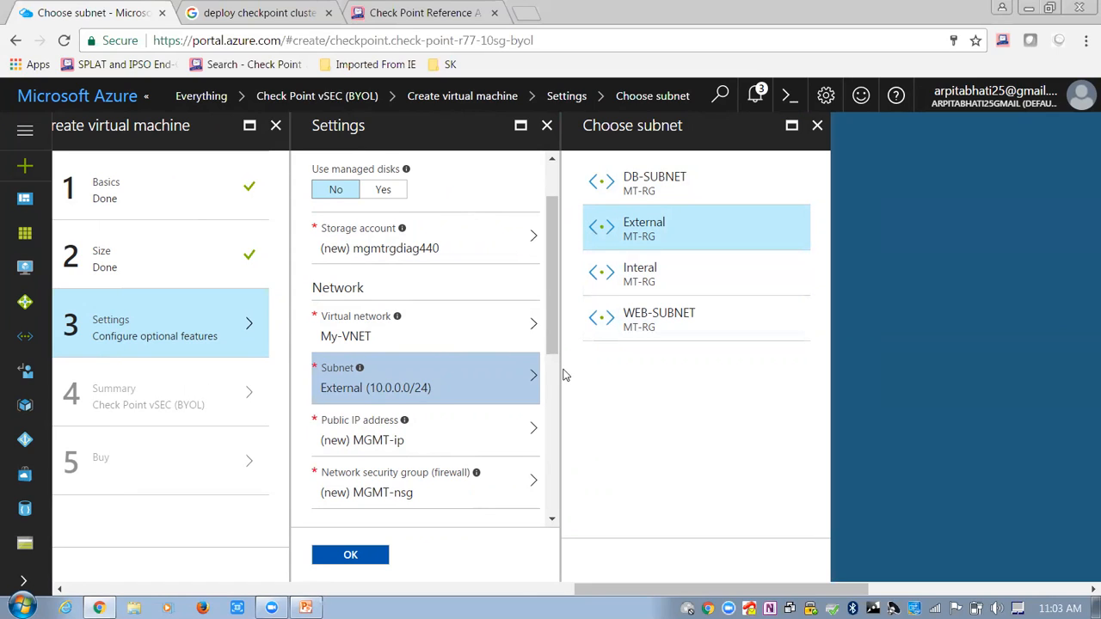
# - Give the new public IP address MGMT-ip a static assignment
pyautogui.click(407, 453)
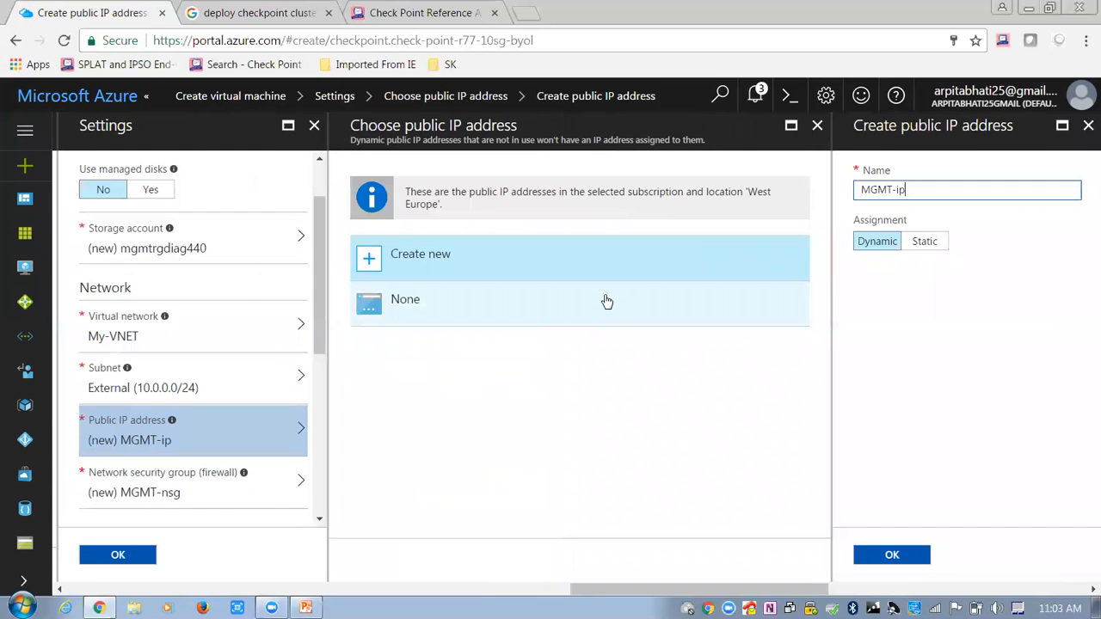
pyautogui.click(928, 248)
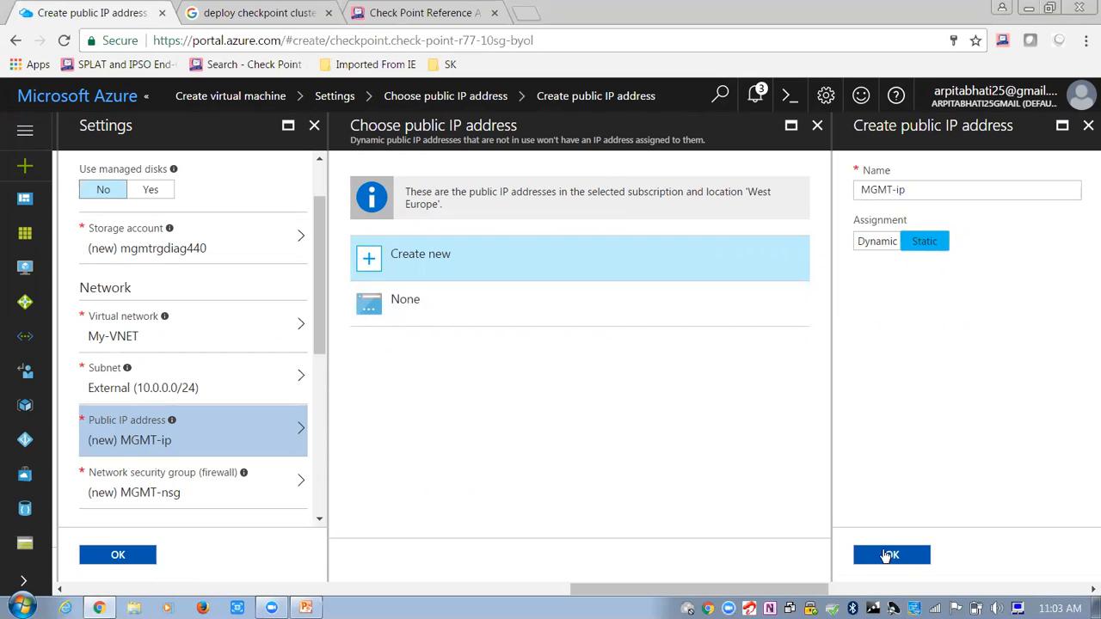
pyautogui.click(885, 555)
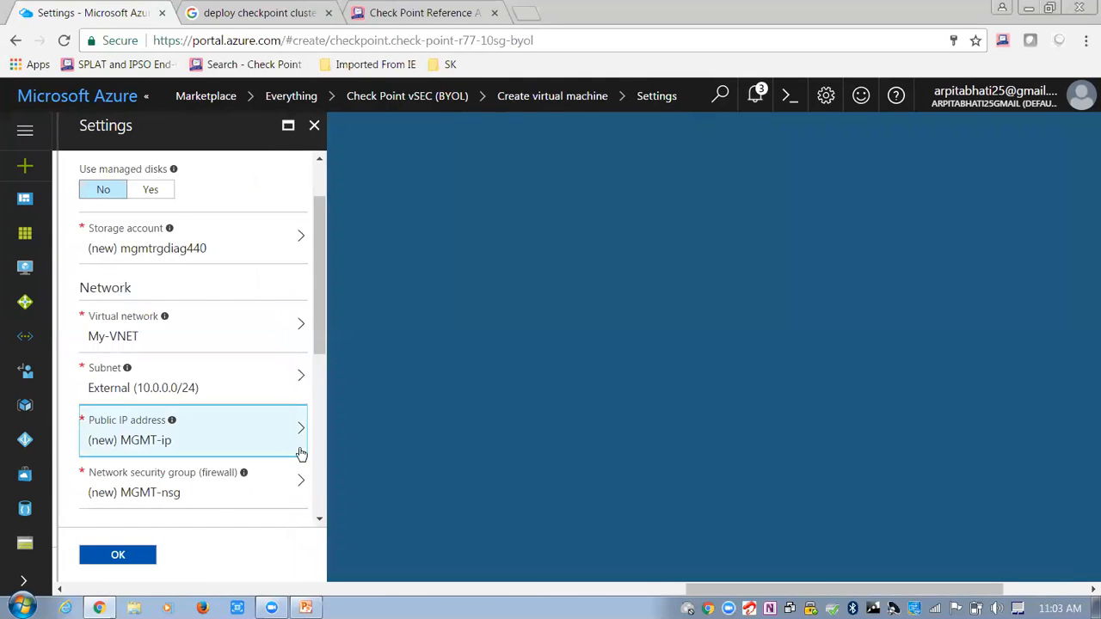
# - Set the network security group to None and accept the virtual machine's optional settings
pyautogui.click(218, 506)
pyautogui.click(545, 256)
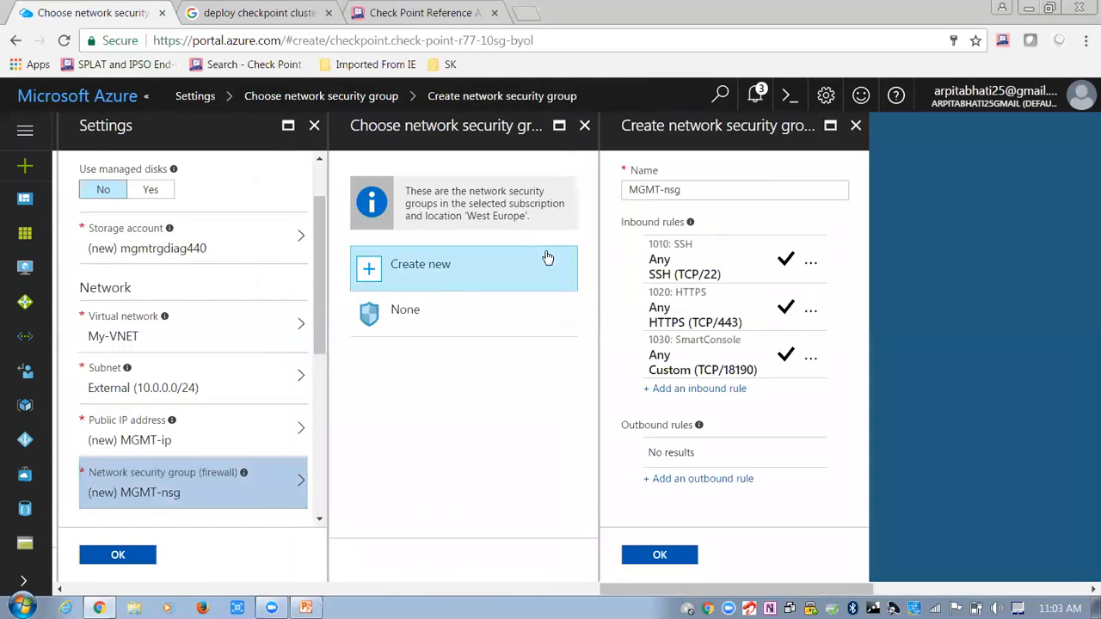
pyautogui.click(421, 319)
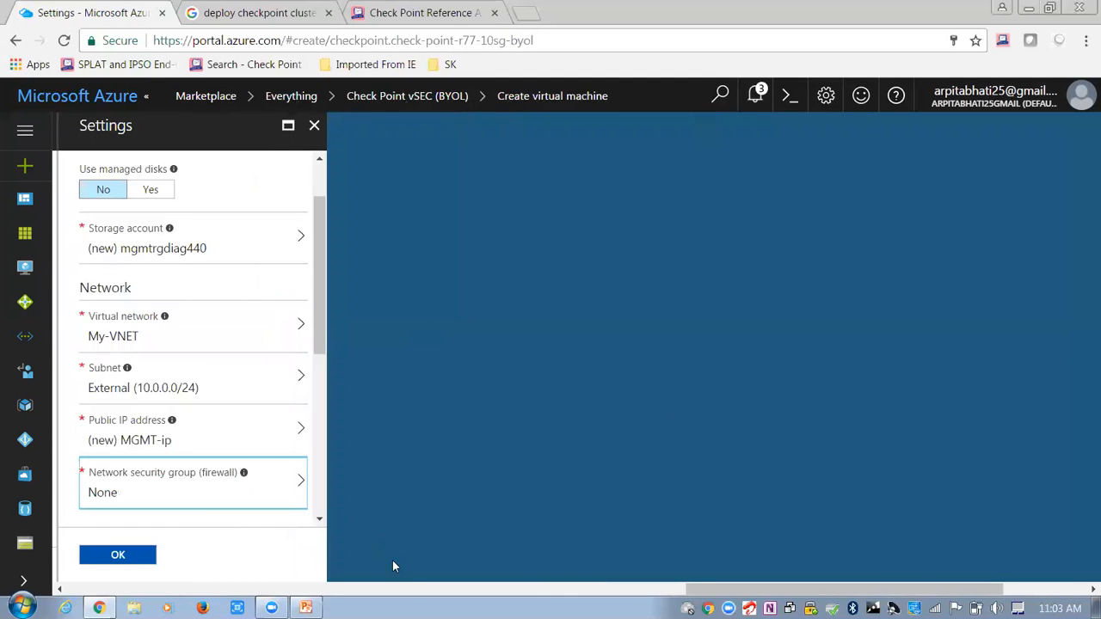
pyautogui.click(133, 557)
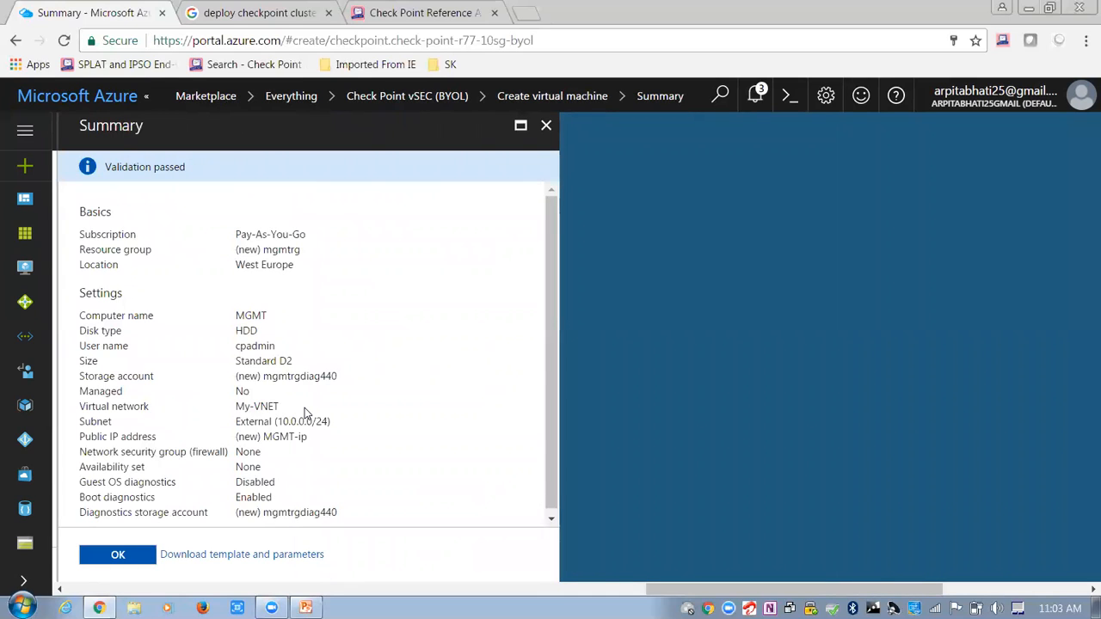
# - Accept the summary, purchase the Check Point vSEC (BYOL) virtual machine and check its deployment in the notifications
pyautogui.click(129, 559)
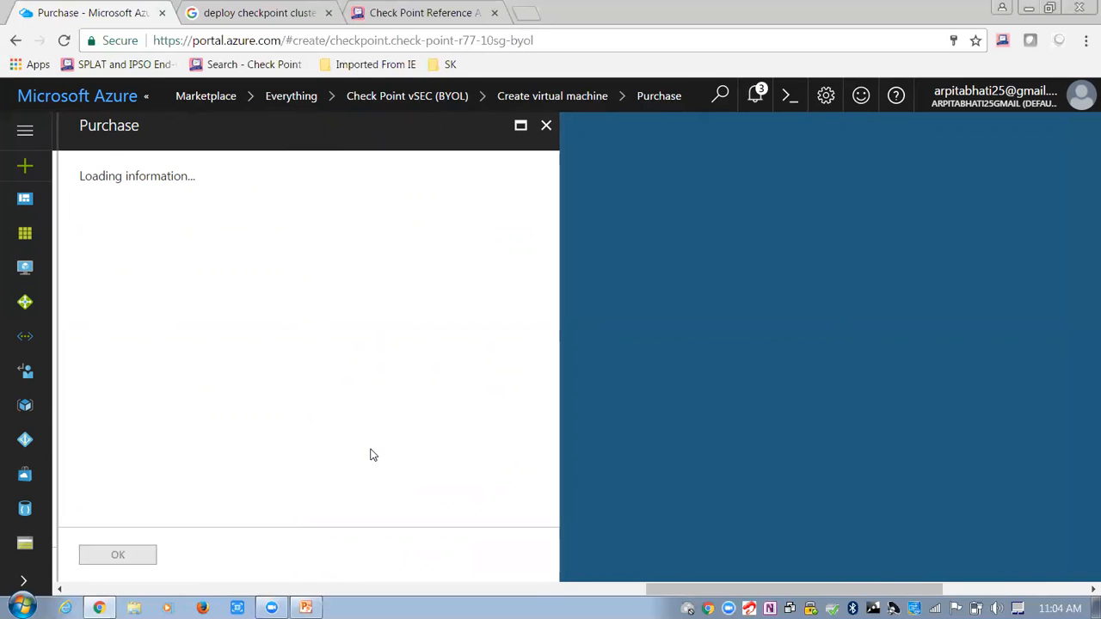
pyautogui.click(758, 99)
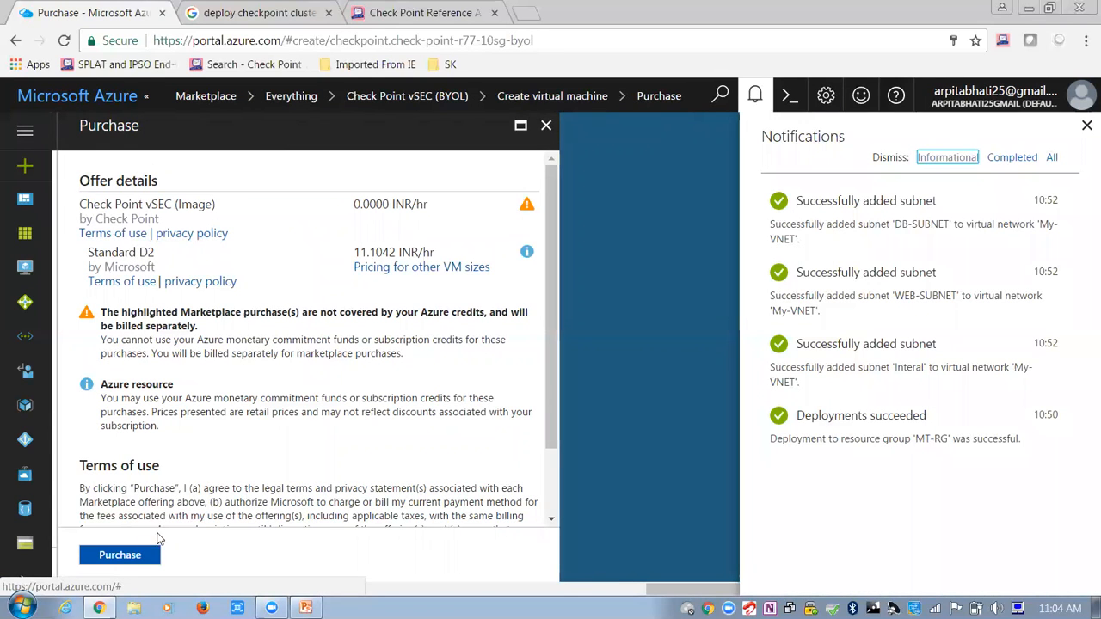
pyautogui.click(133, 555)
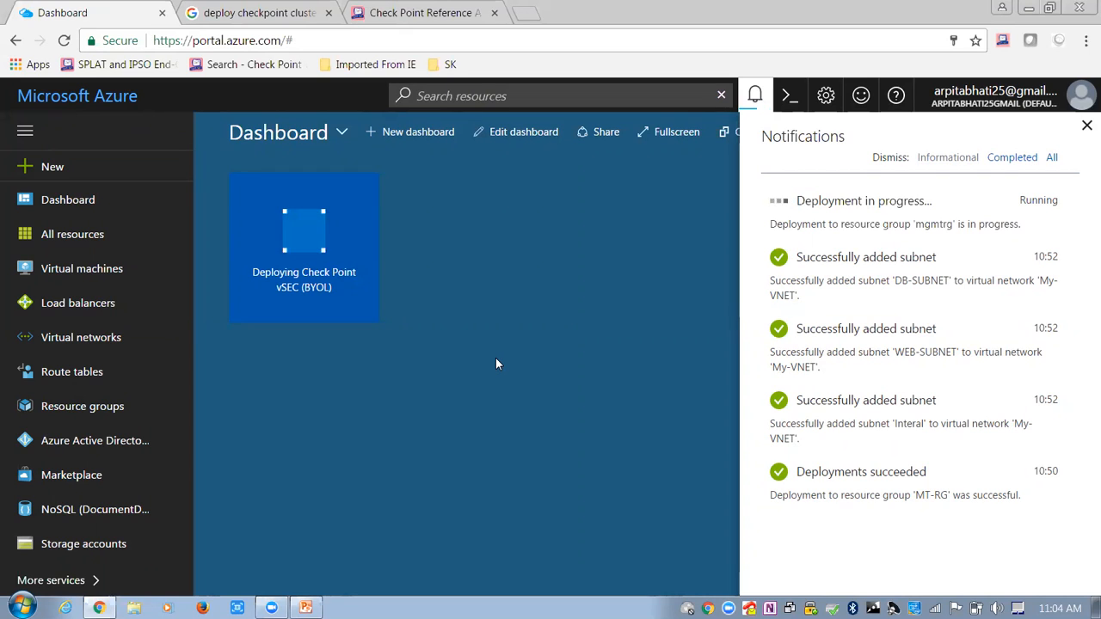
pyautogui.click(1086, 125)
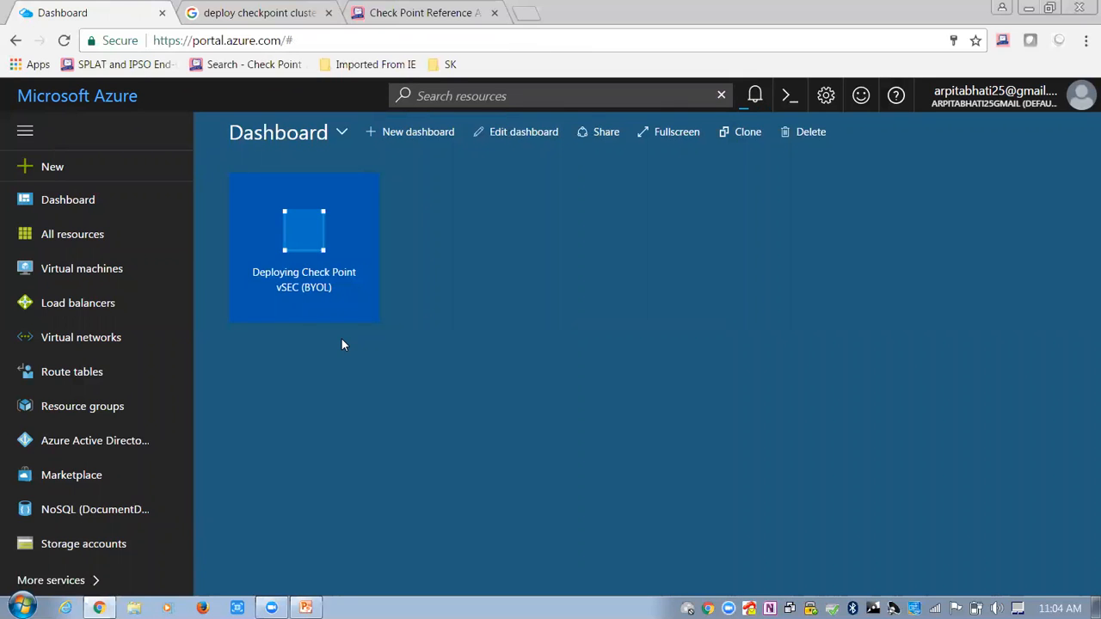
# - Find the Check Point vSEC Cluster - 2 NIC offering in the marketplace and start creating it
pyautogui.click(86, 172)
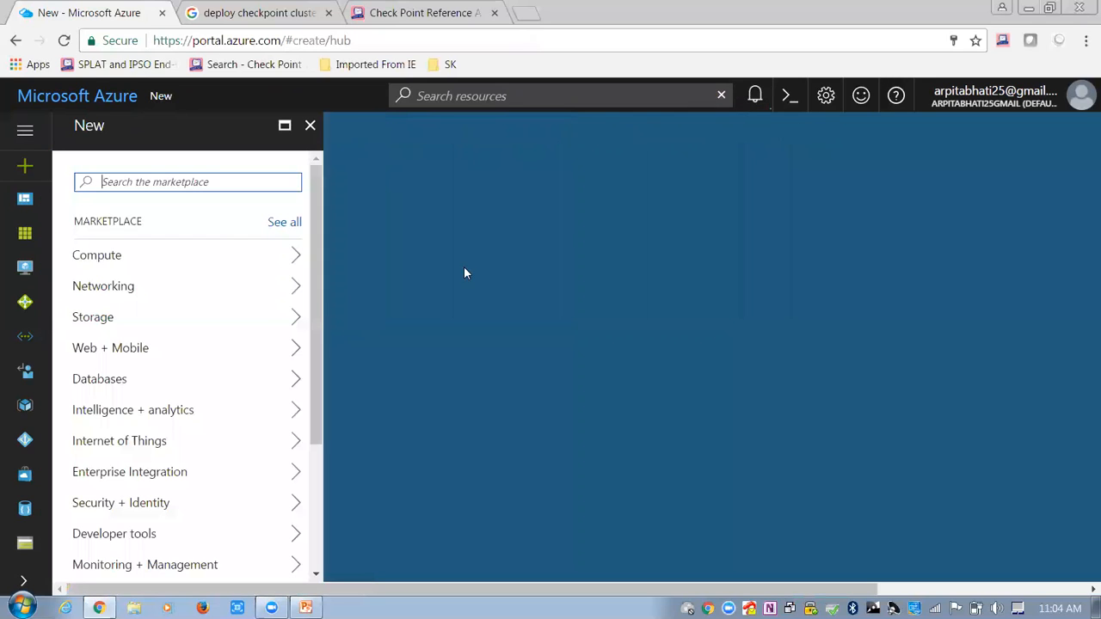
pyautogui.write('check ')
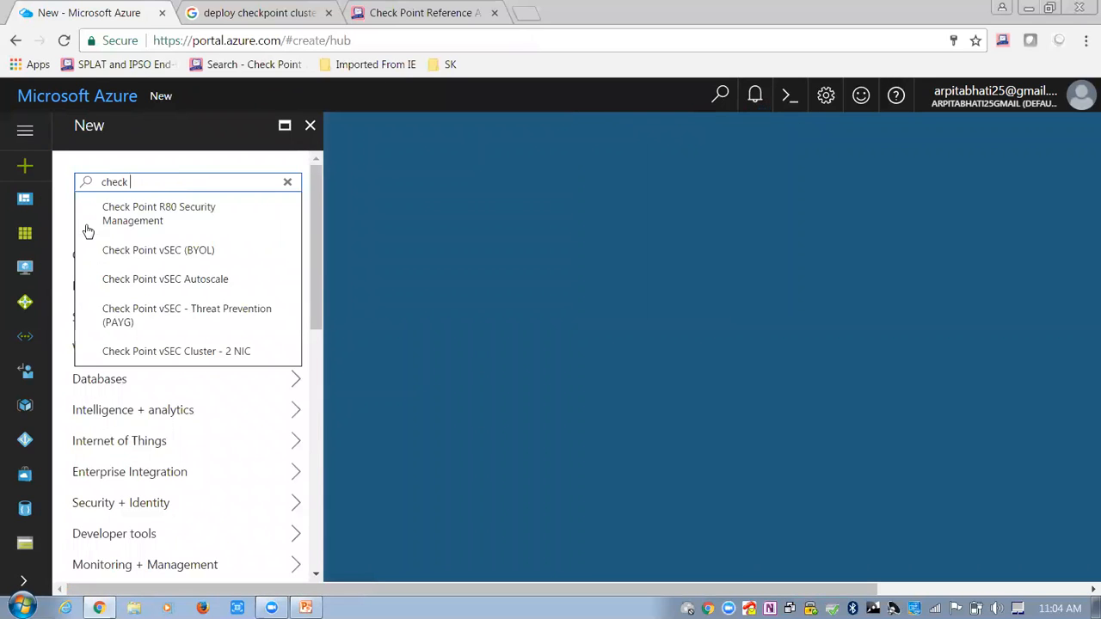
pyautogui.write('point')
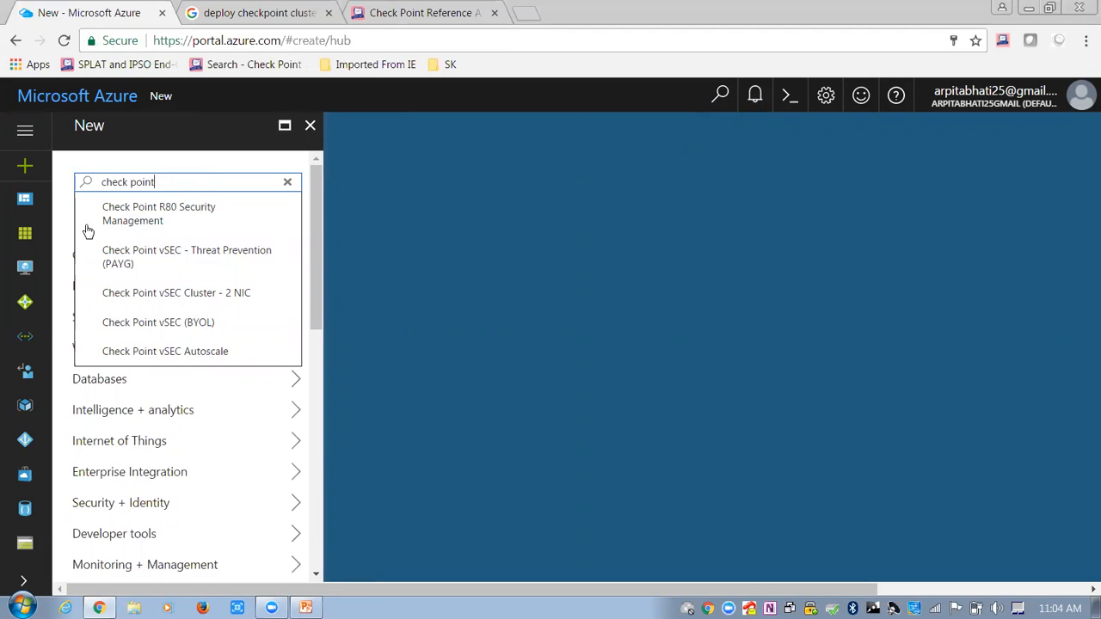
pyautogui.click(209, 293)
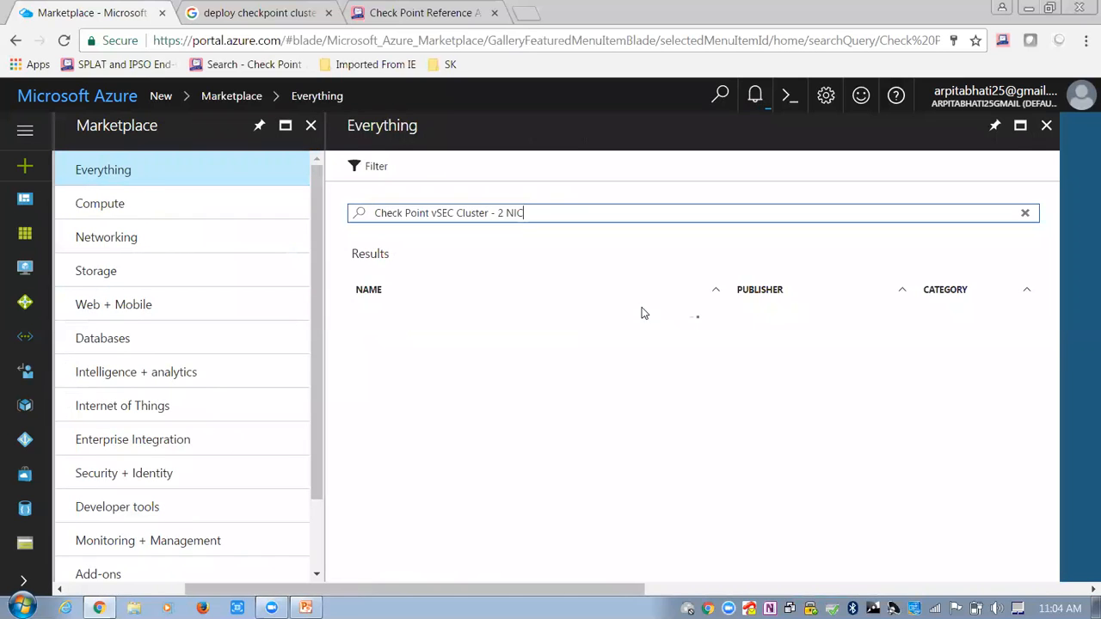
pyautogui.click(491, 326)
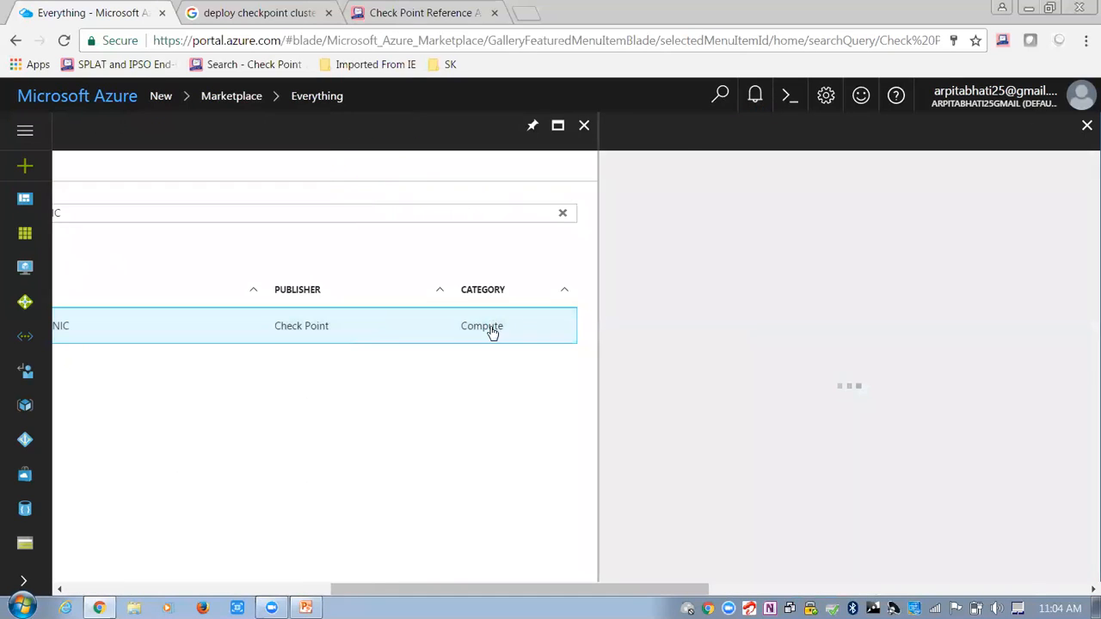
pyautogui.click(674, 535)
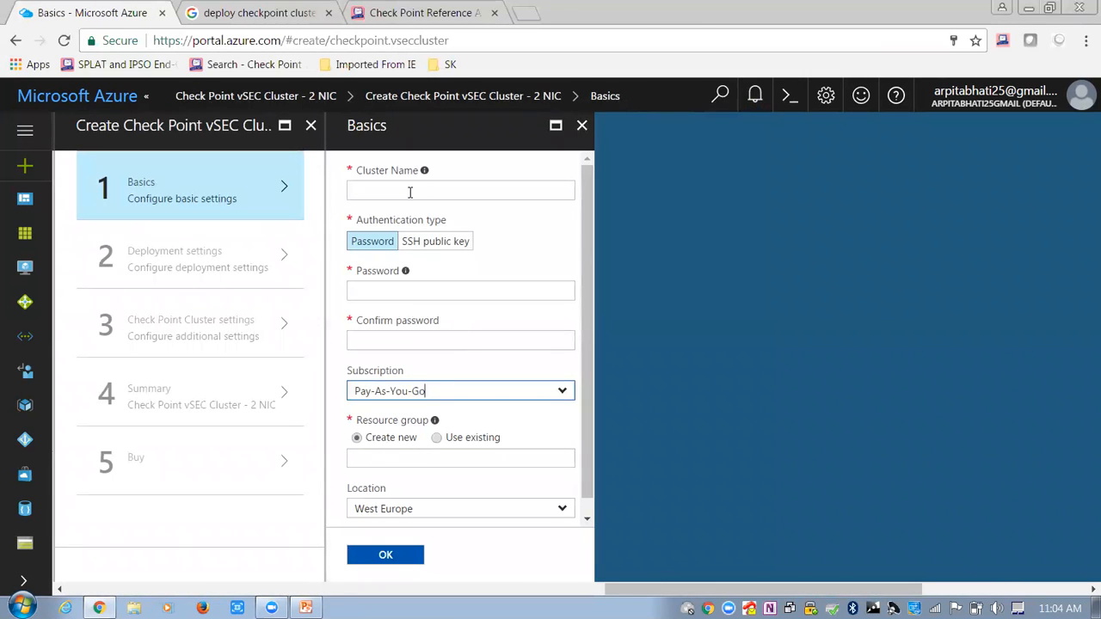
# - Name the new cluster CPCLUST in the basic settings
pyautogui.click(410, 191)
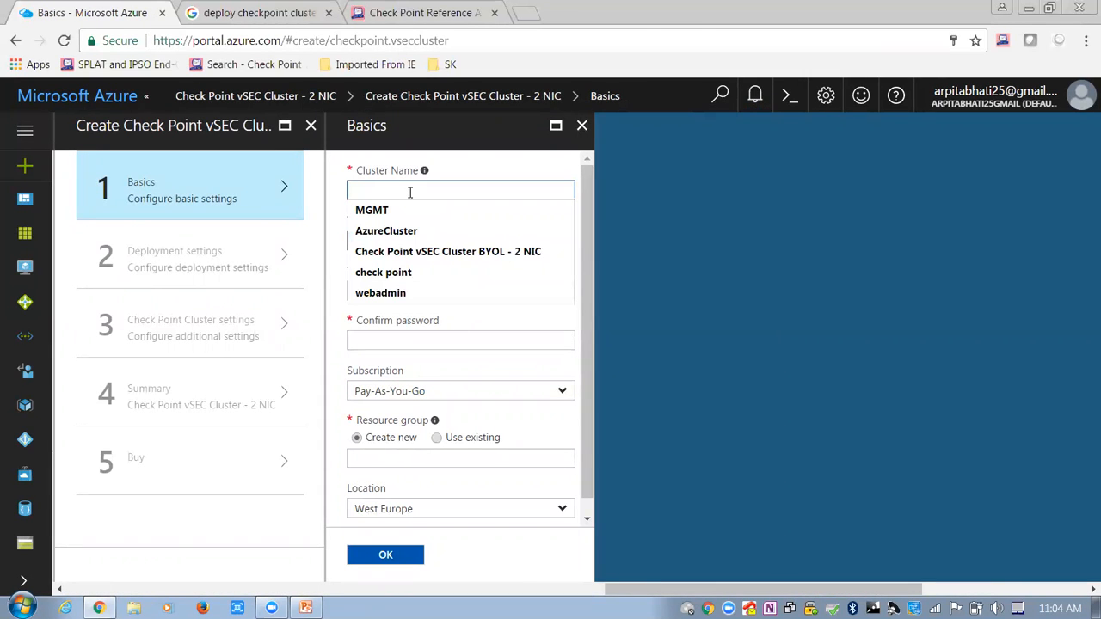
pyautogui.write('CPCLUST')
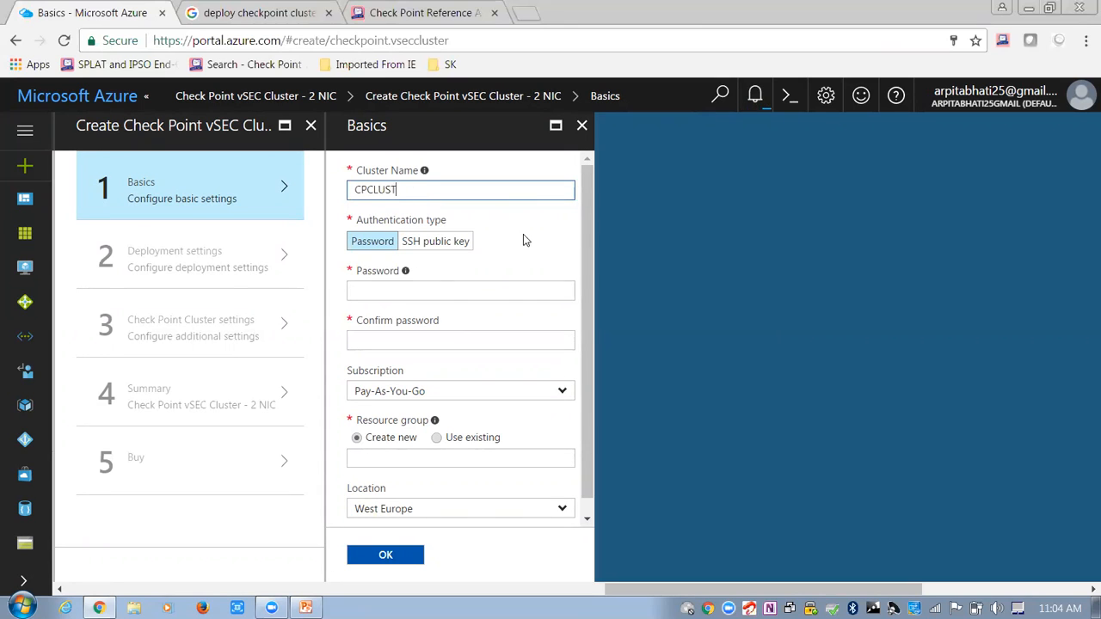
# - Try to set a password for the CPCLUST cluster
pyautogui.click(418, 286)
pyautogui.write('**********')
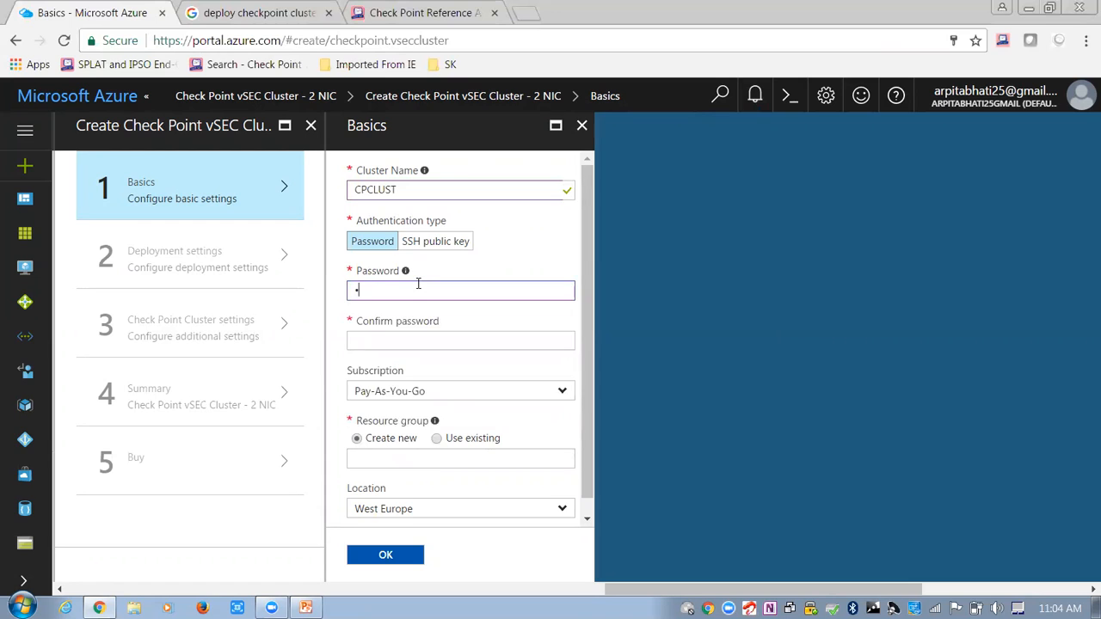
pyautogui.write('**')
pyautogui.click(373, 344)
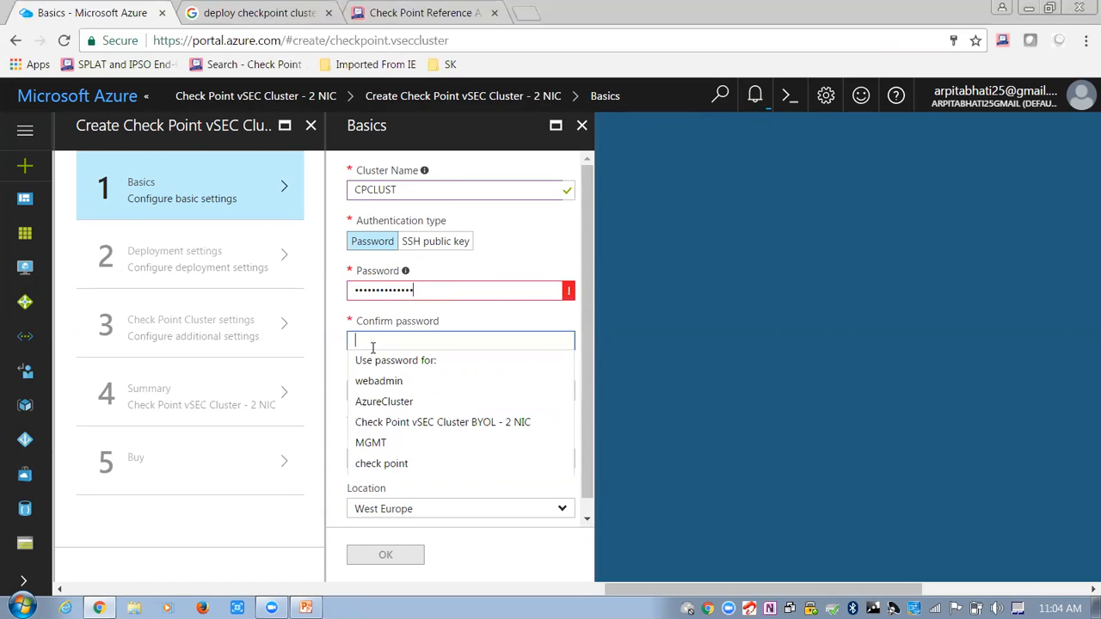
# - Replace the cluster's password with one that meets the complexity rules and repeat it in the password confirmation
pyautogui.click(449, 292)
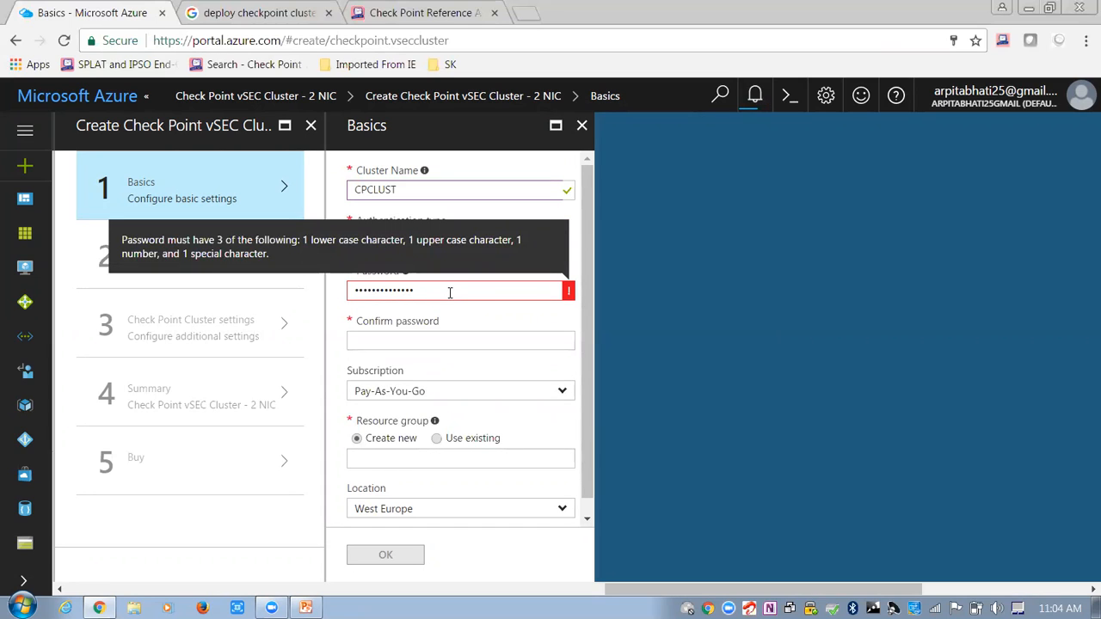
pyautogui.moveTo(449, 293); pyautogui.dragTo(276, 298)
pyautogui.write('••••••')
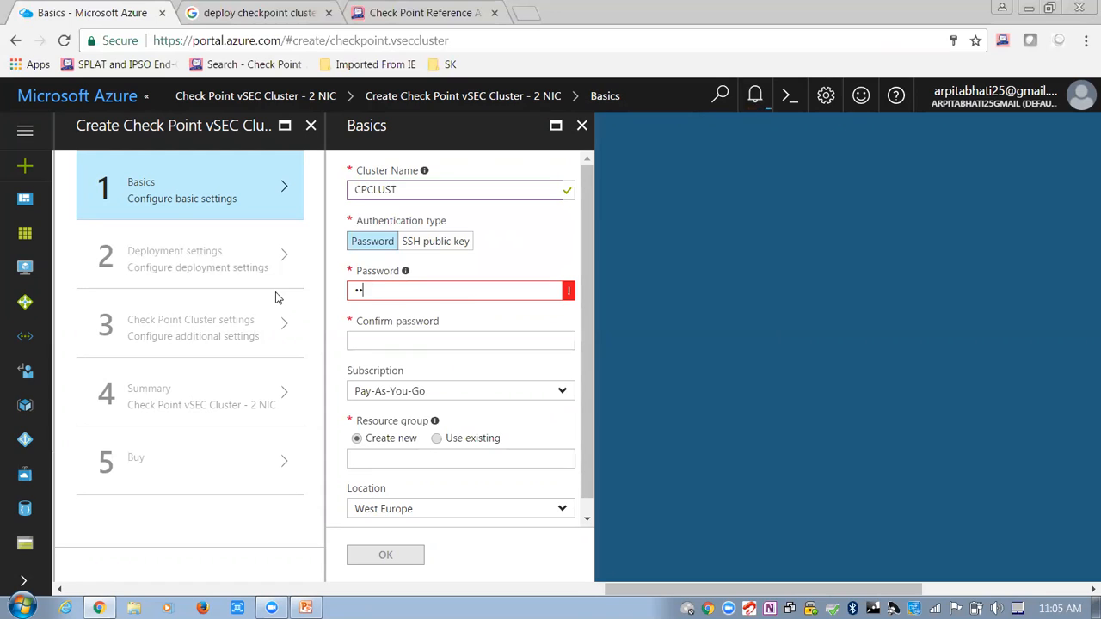
pyautogui.press('BackSpace')
pyautogui.press('BackSpace')
pyautogui.press('BackSpace')
pyautogui.press('BackSpace')
pyautogui.press('BackSpace')
pyautogui.press('BackSpace')
pyautogui.write('•••••••••••••')
pyautogui.click(381, 343)
pyautogui.write('••••••••••••')
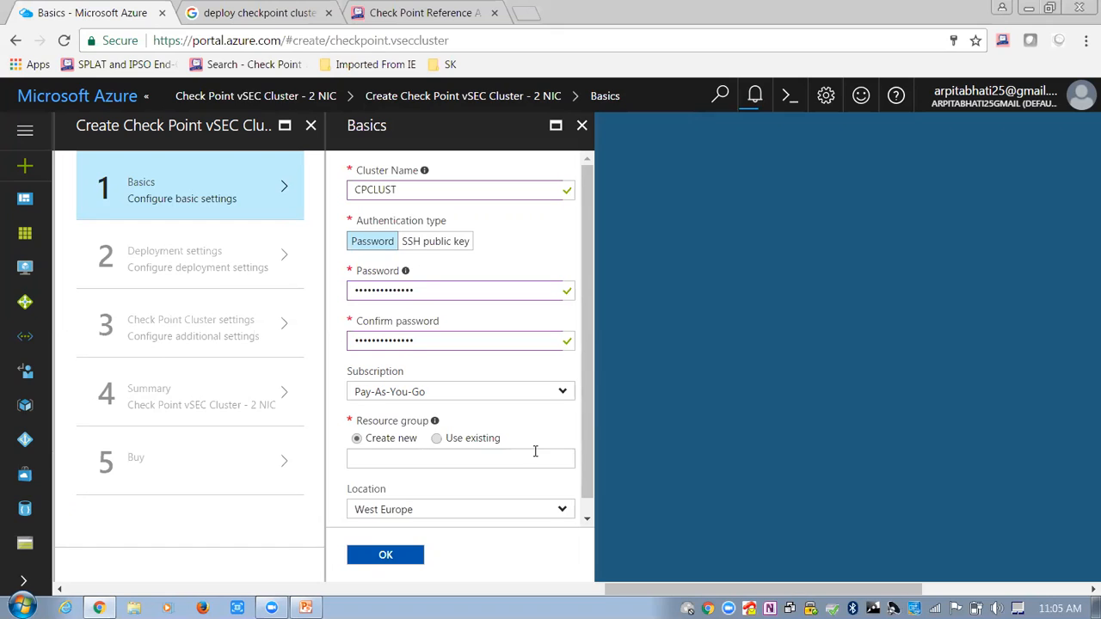
# - Try to assign the cluster to the existing resource group mgmtrg
pyautogui.click(391, 466)
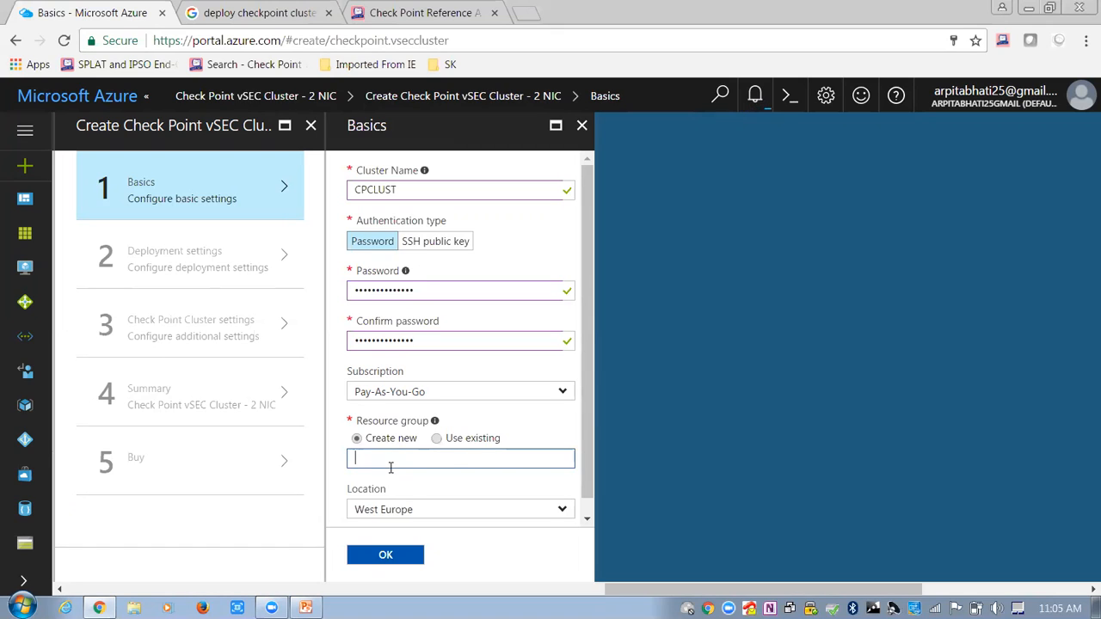
pyautogui.click(437, 438)
pyautogui.click(546, 460)
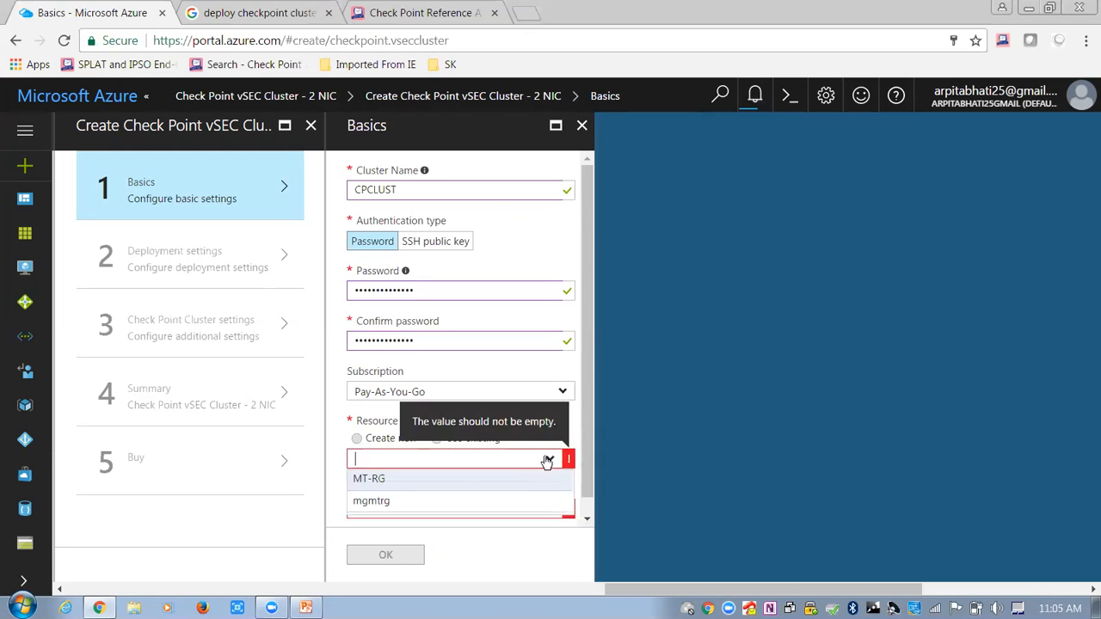
pyautogui.click(456, 505)
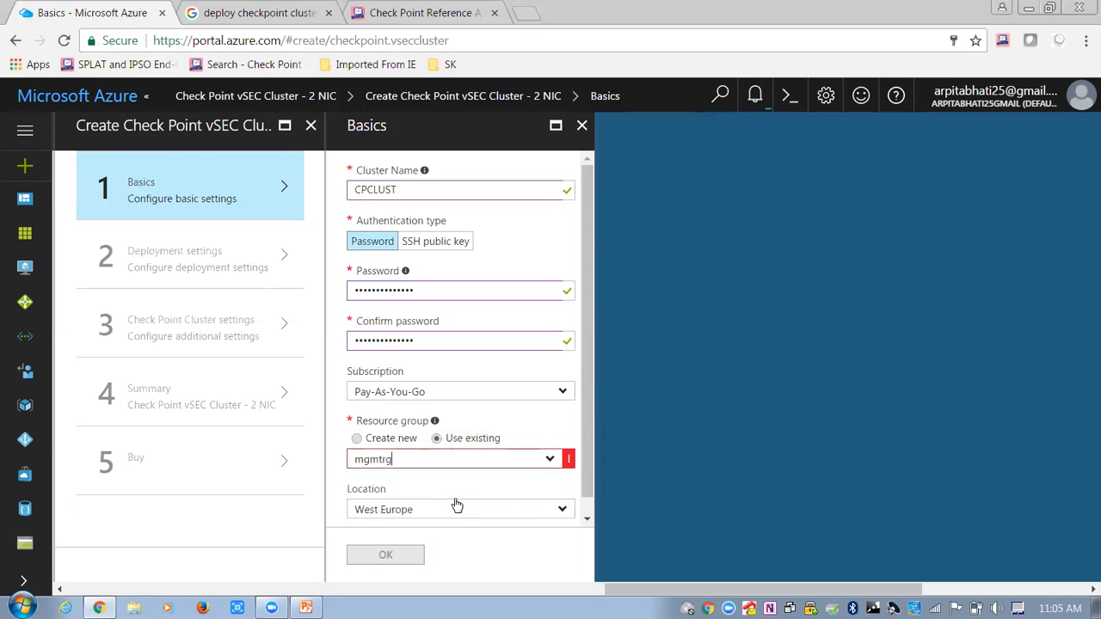
pyautogui.moveTo(570, 466)
pyautogui.click(551, 458)
pyautogui.click(292, 488)
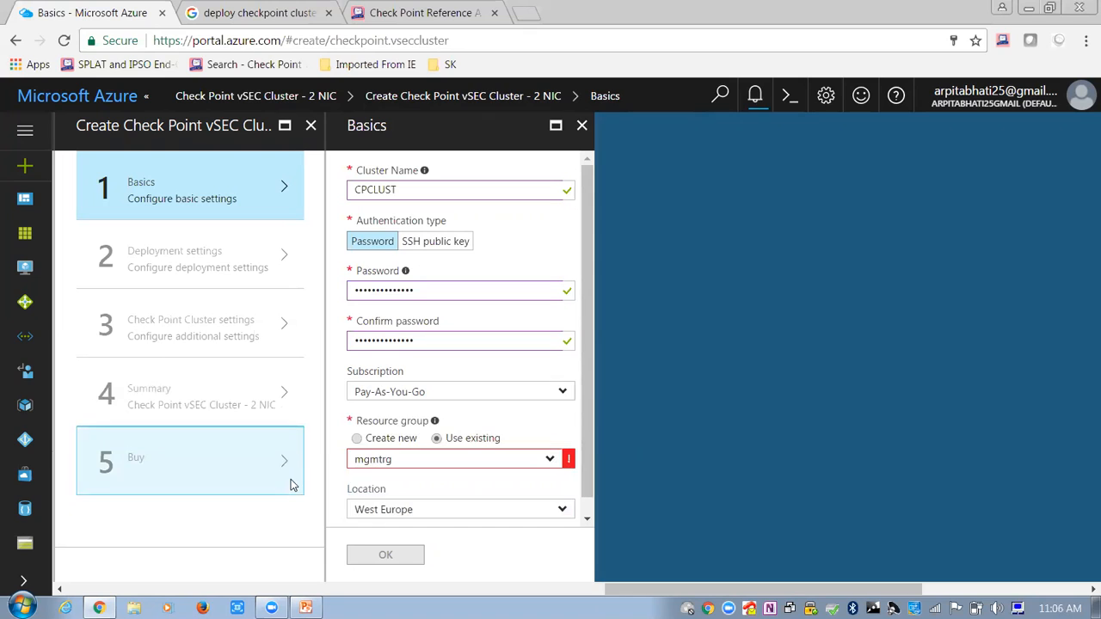
# - Put the cluster in a new resource group named RGCPCLUST and accept the basic settings
pyautogui.click(357, 438)
pyautogui.click(417, 460)
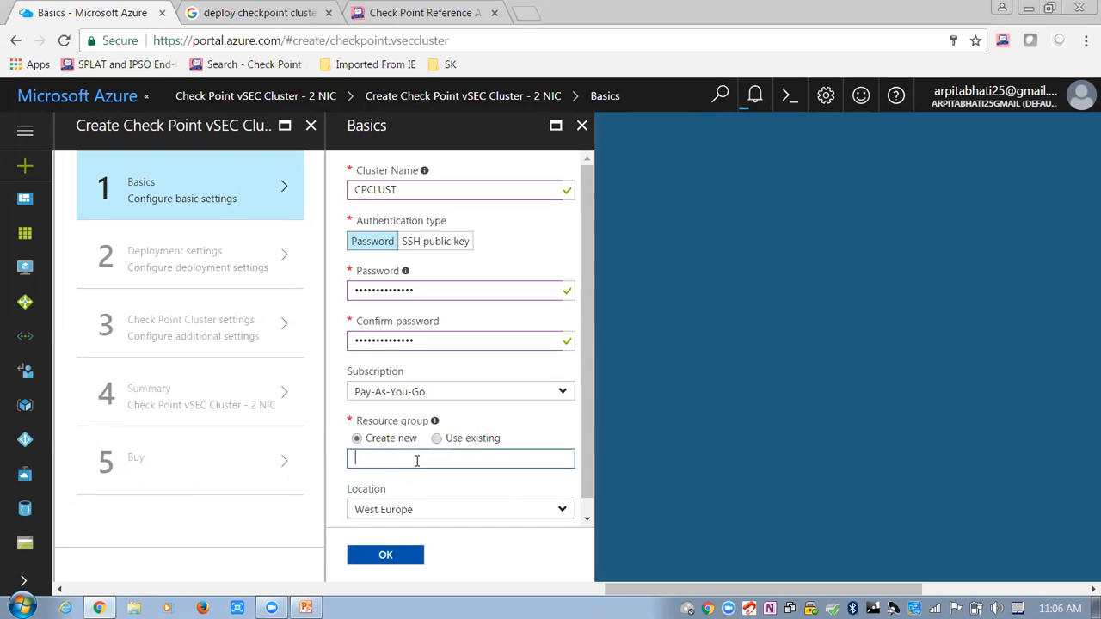
pyautogui.write('RGcP')
pyautogui.press('BackSpace')
pyautogui.press('BackSpace')
pyautogui.write('CPCLUST')
pyautogui.click(397, 559)
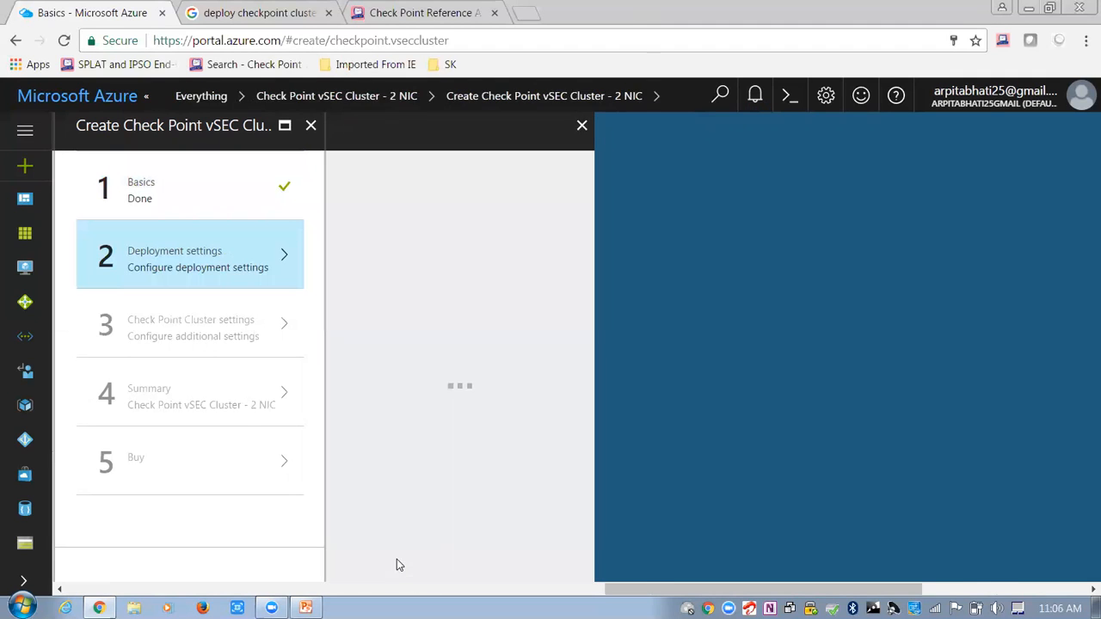
# - Connect the cluster to the existing virtual network My-VNET instead of creating a new one
pyautogui.click(516, 253)
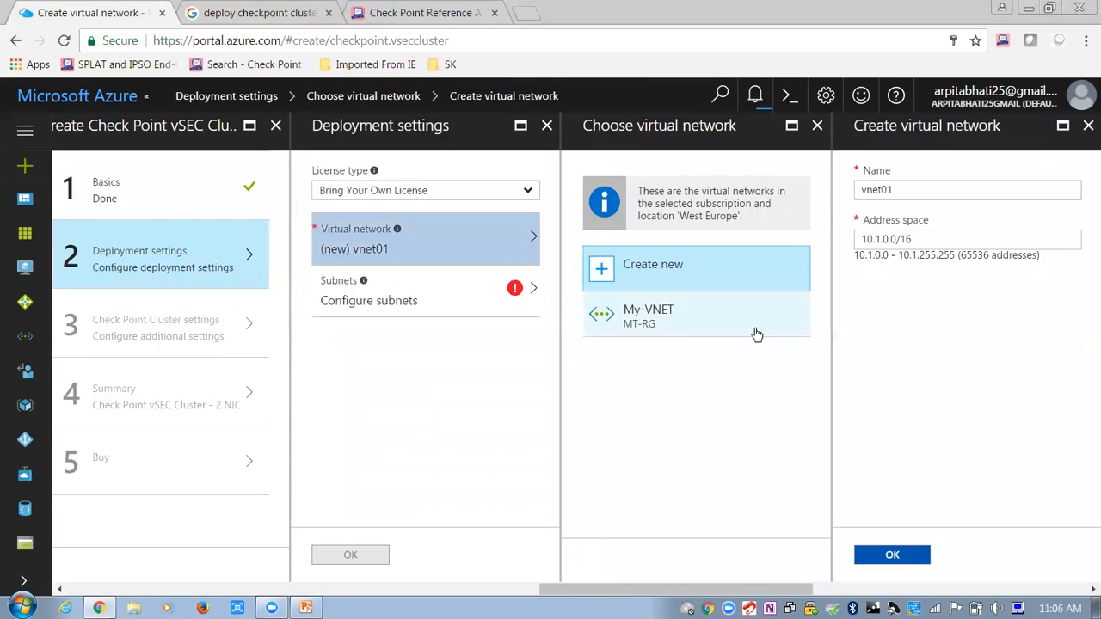
pyautogui.click(683, 322)
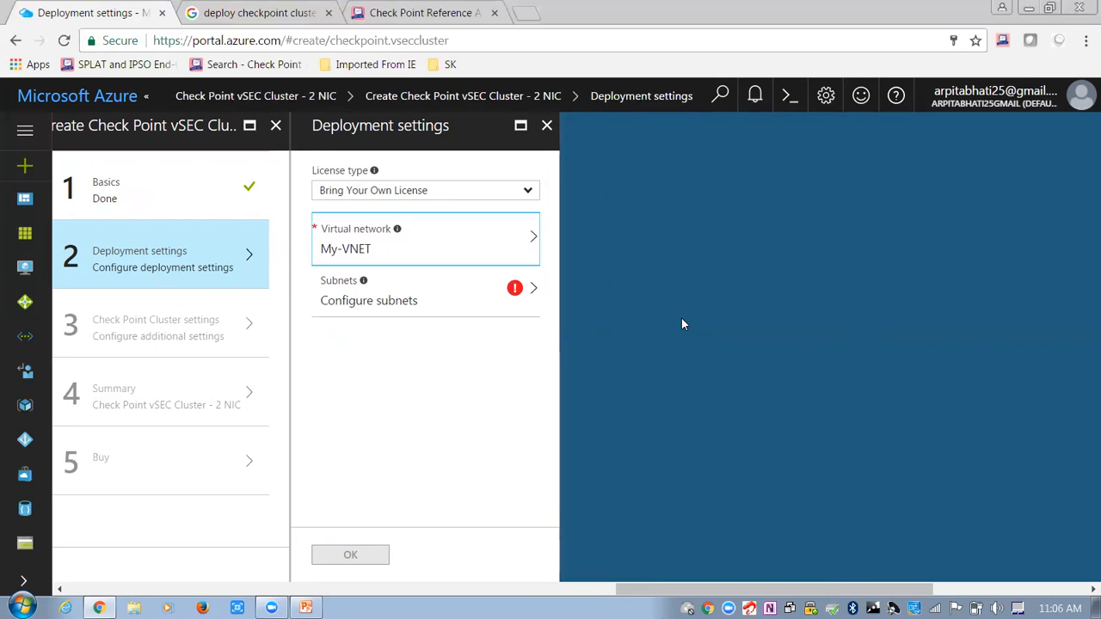
pyautogui.moveTo(403, 235)
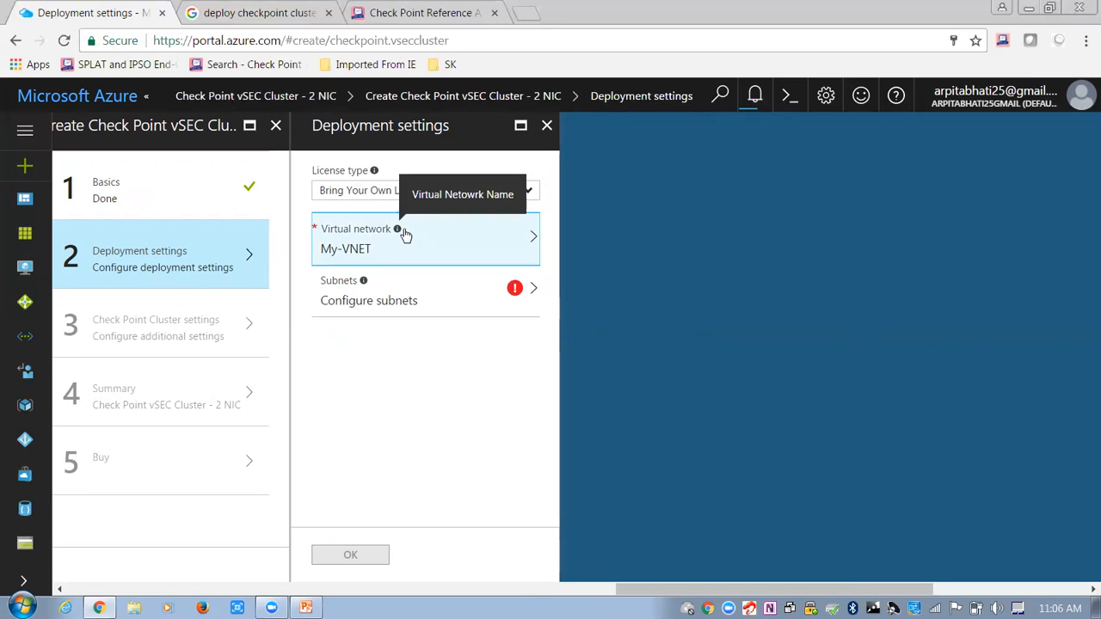
# - Assign the subnet Interal as the cluster's internal subnet and accept the deployment settings
pyautogui.click(408, 294)
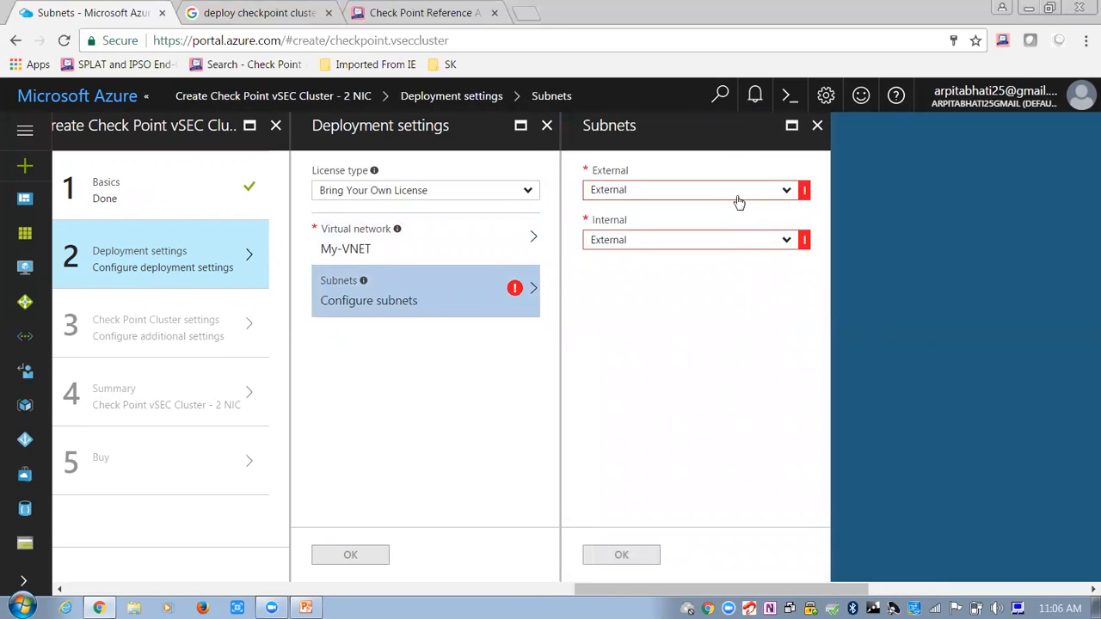
pyautogui.click(737, 245)
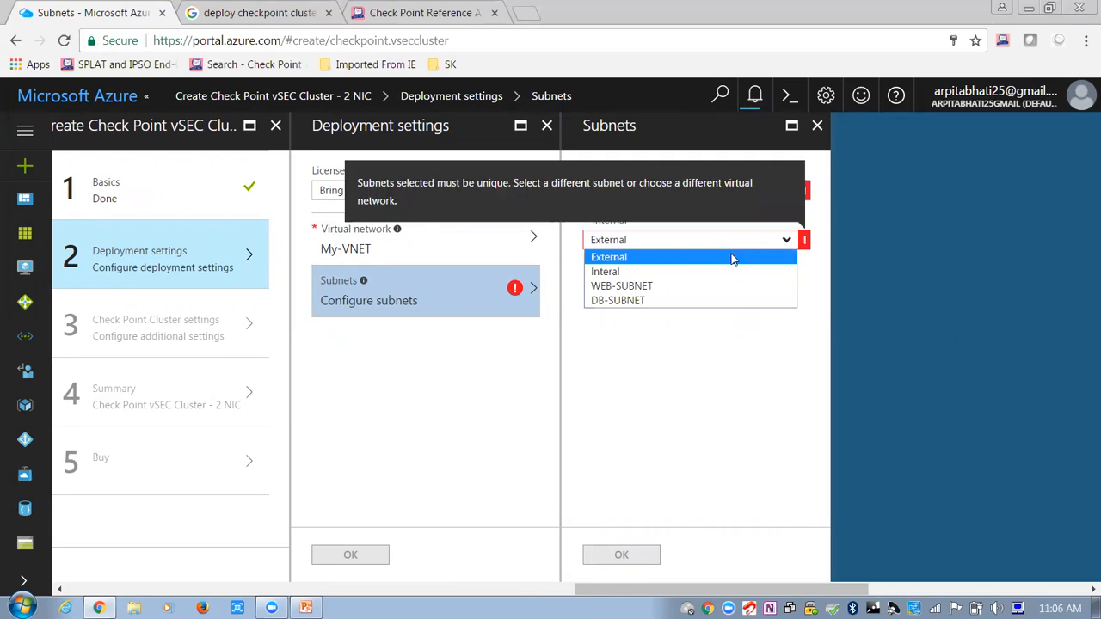
pyautogui.click(722, 275)
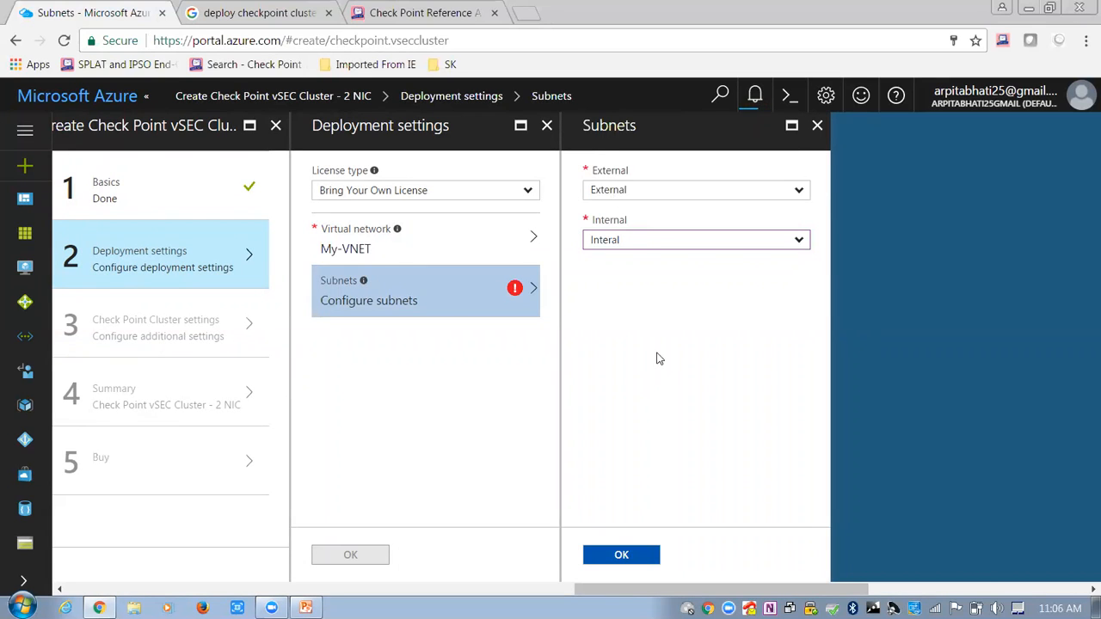
pyautogui.click(621, 554)
pyautogui.click(352, 556)
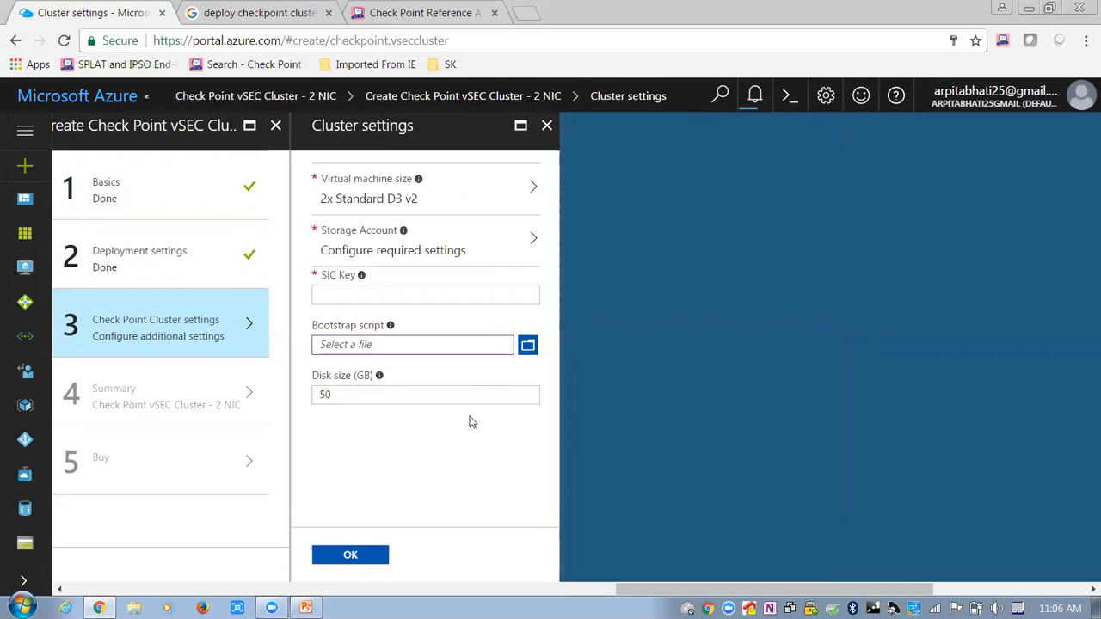
# - Set the cluster's virtual machine size to DS2_V2 Standard from the full list of sizes
pyautogui.click(436, 209)
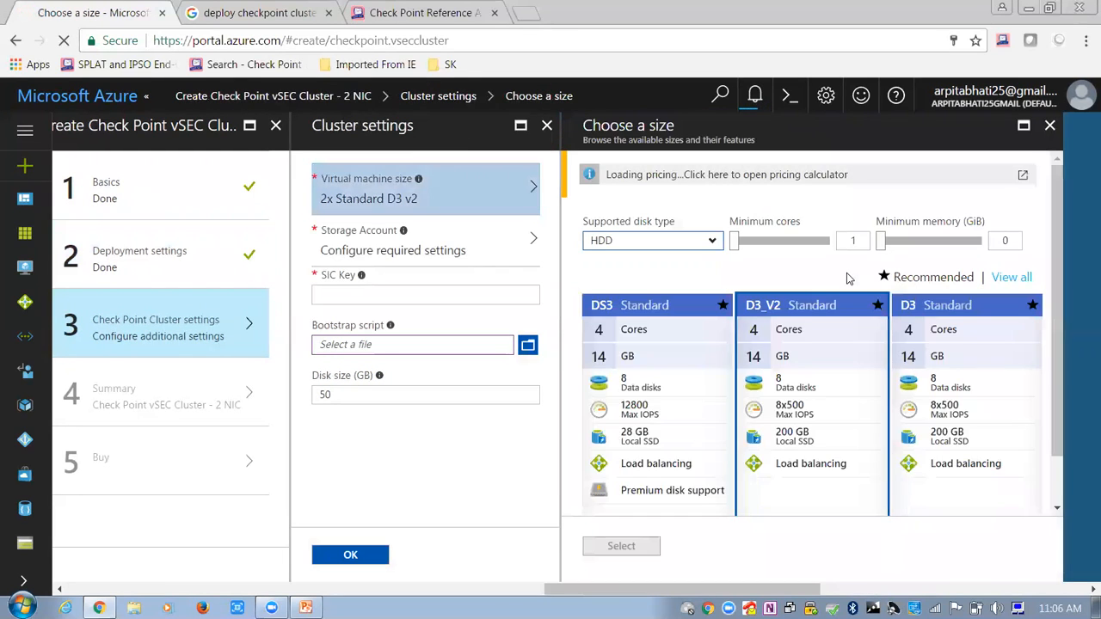
pyautogui.click(585, 381)
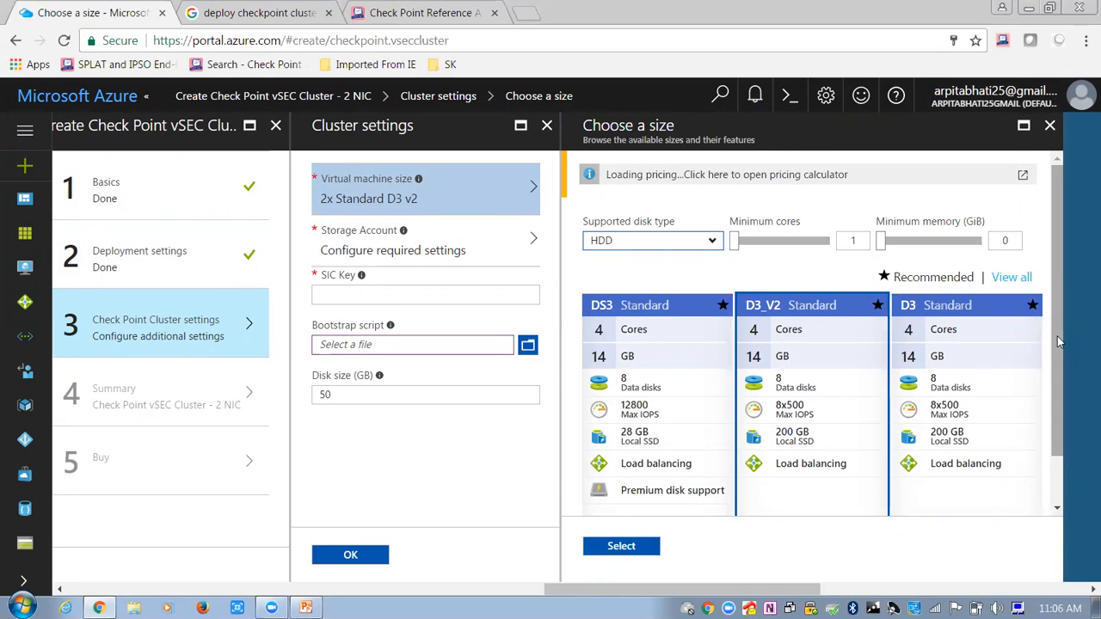
pyautogui.scroll(-1, 1062, 397)
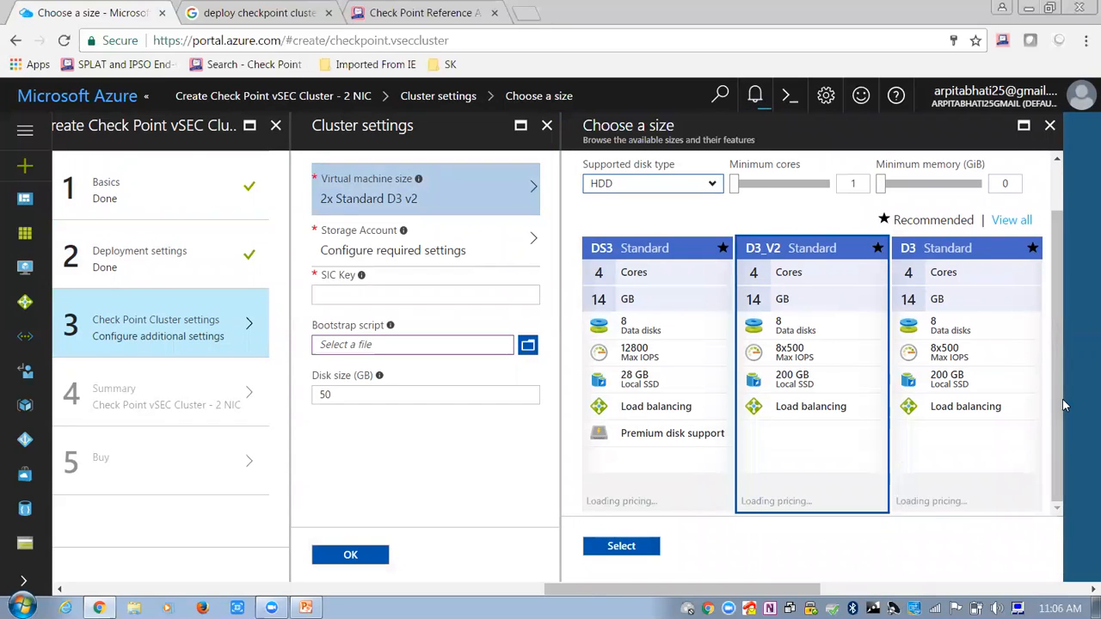
pyautogui.click(1008, 220)
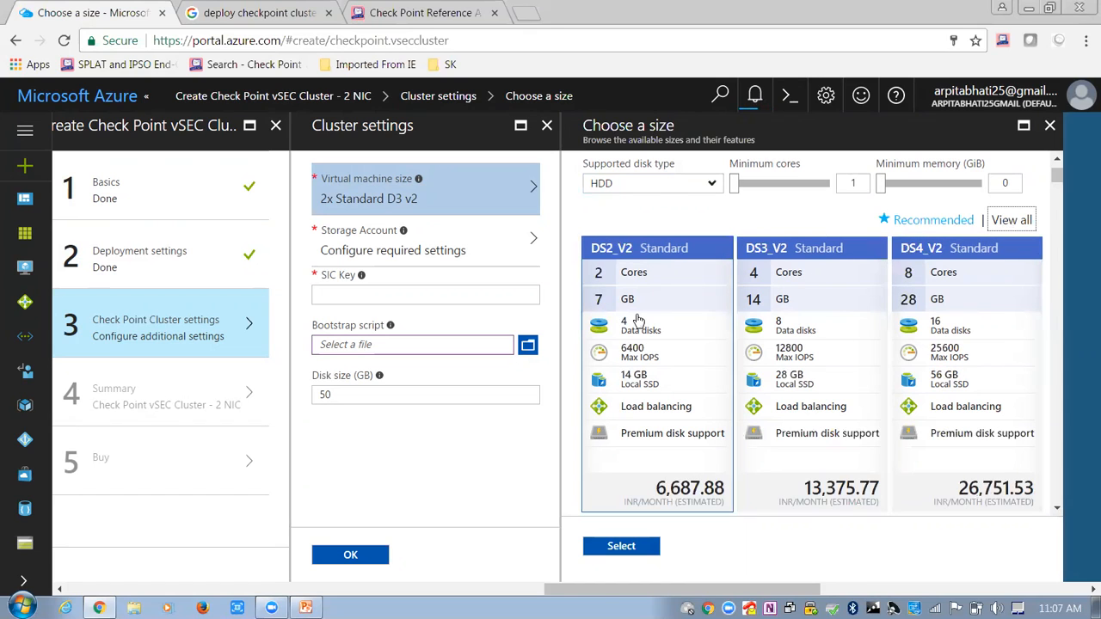
pyautogui.click(638, 320)
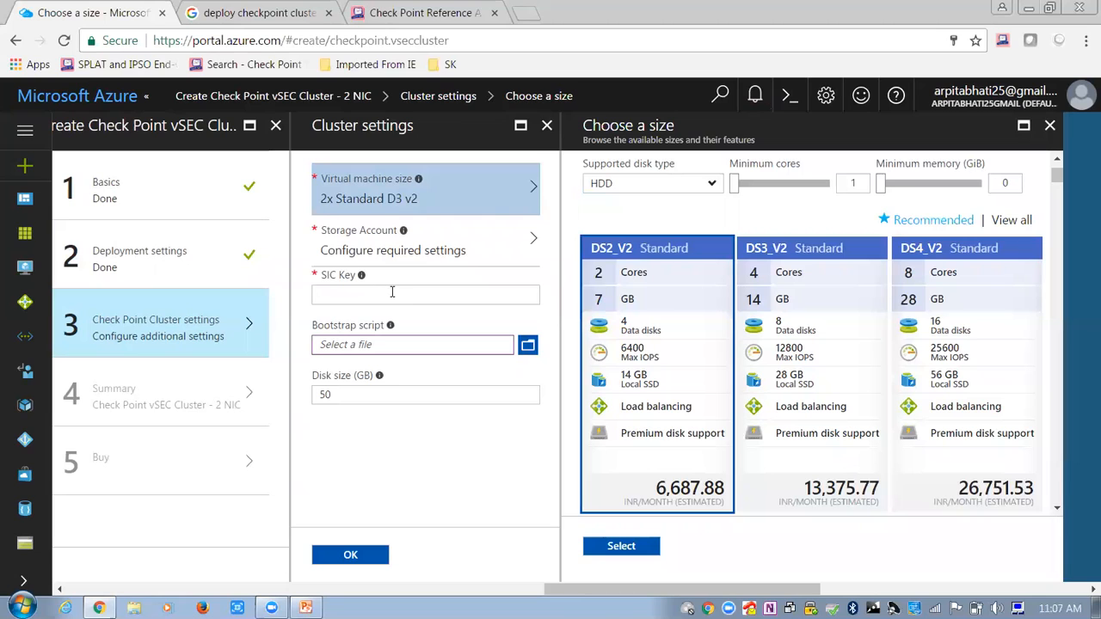
pyautogui.click(407, 257)
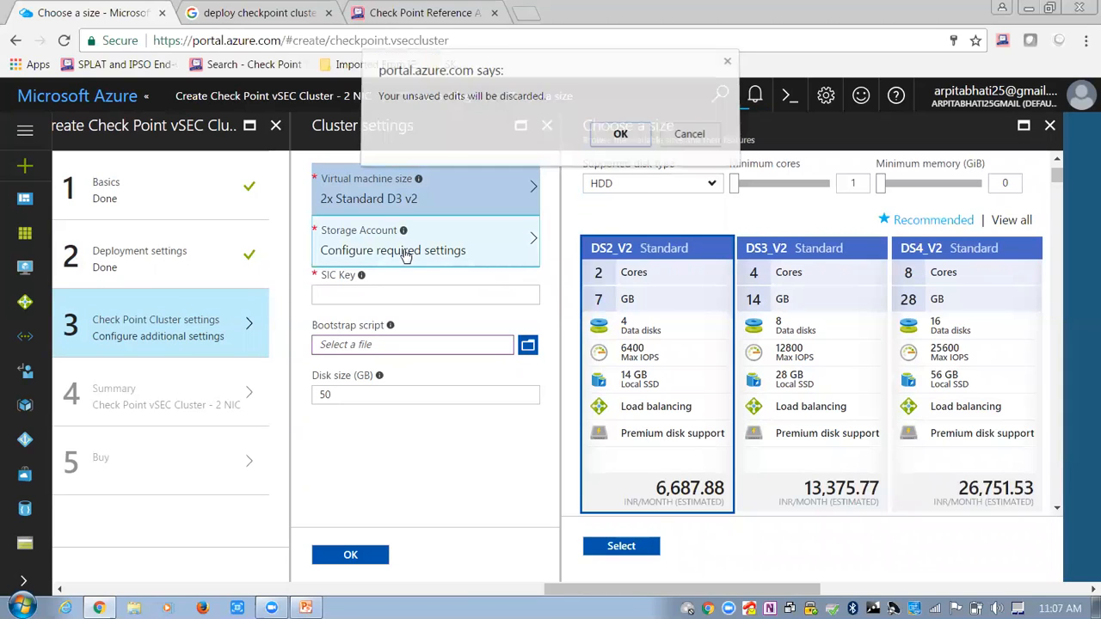
pyautogui.click(709, 145)
pyautogui.click(641, 548)
# - Create a new storage account named cluststrg for the cluster
pyautogui.click(470, 258)
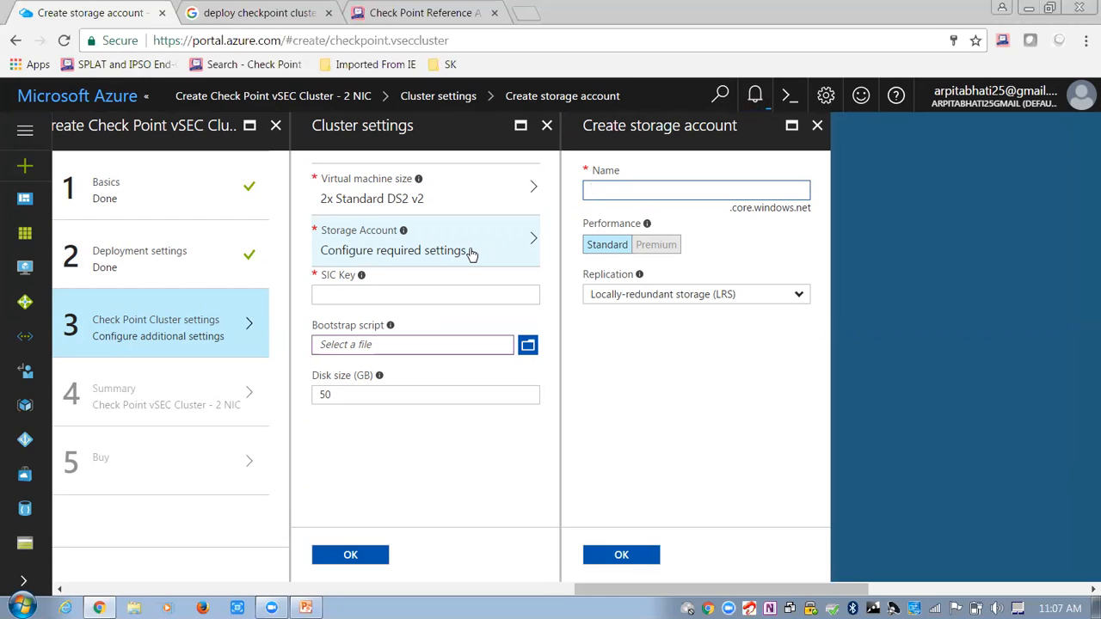
pyautogui.write('uststrg')
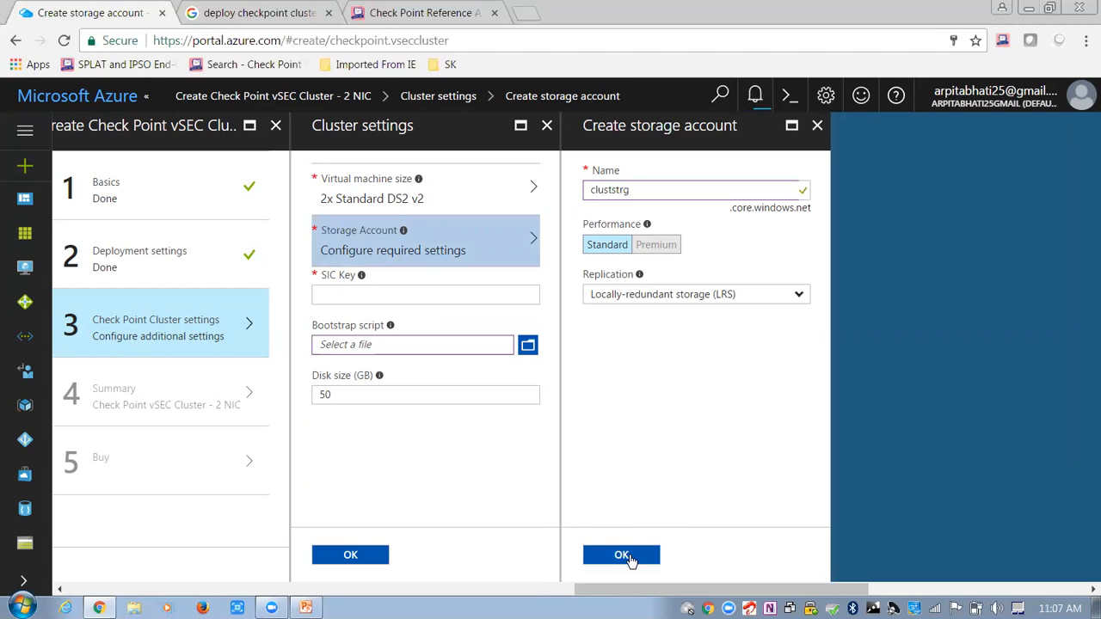
pyautogui.click(628, 556)
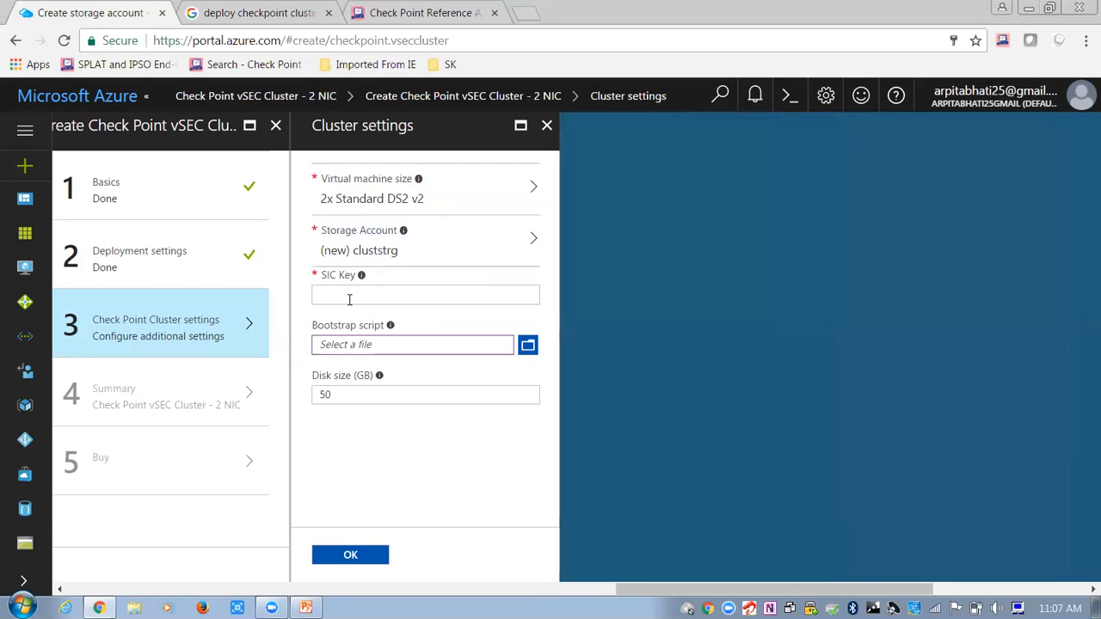
# - Enter the SIC key for the cluster, re-entering it in a valid form, and accept the cluster settings
pyautogui.click(349, 299)
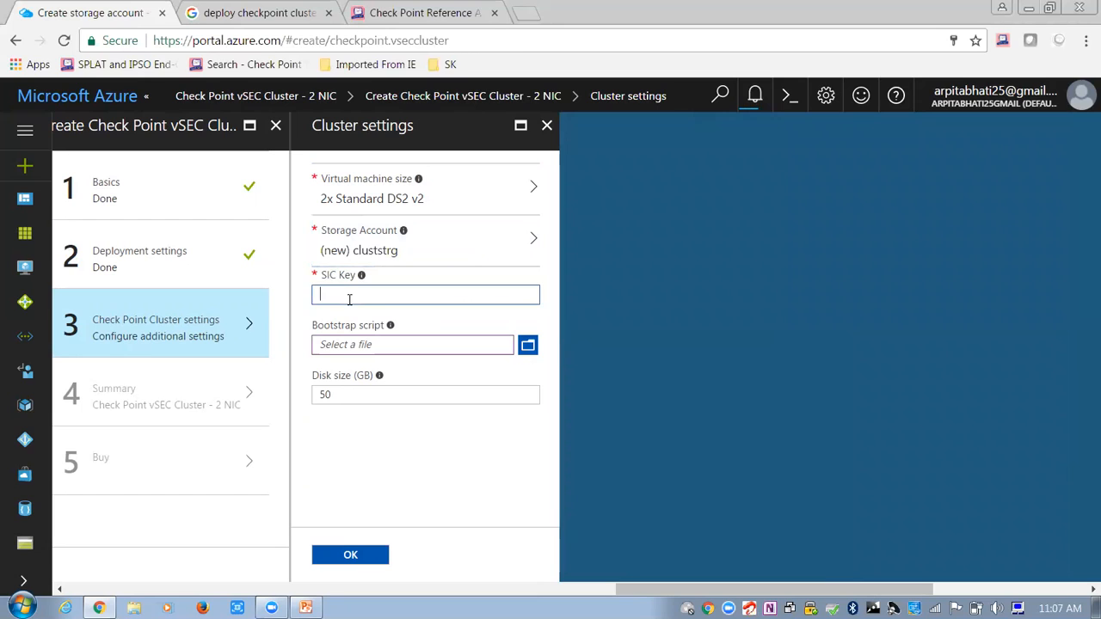
pyautogui.write('******')
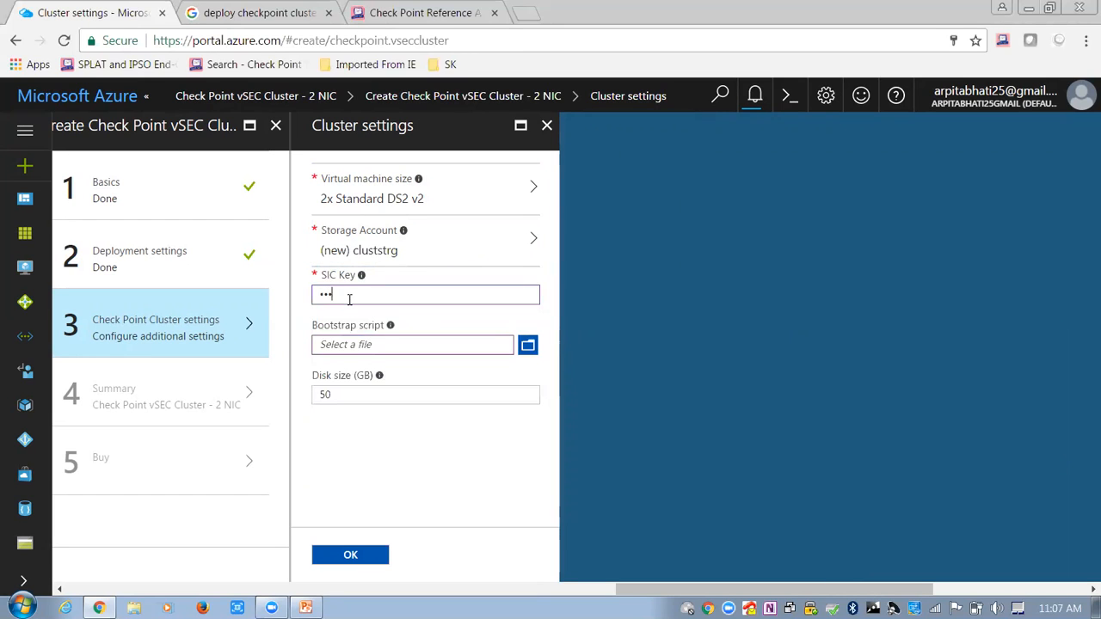
pyautogui.write('**')
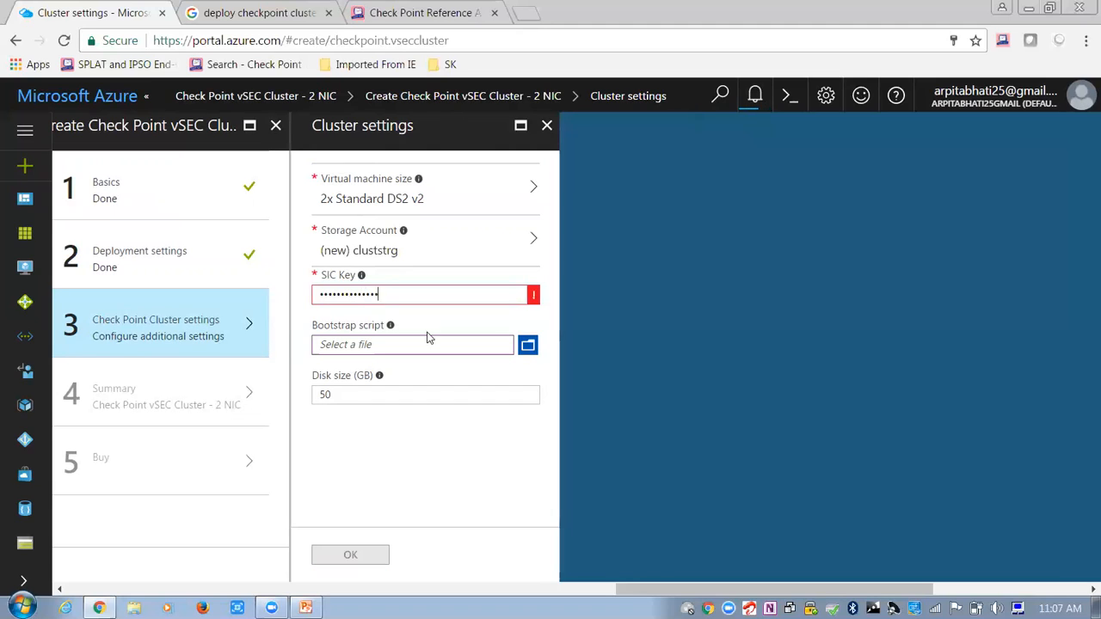
pyautogui.moveTo(418, 293); pyautogui.dragTo(281, 287)
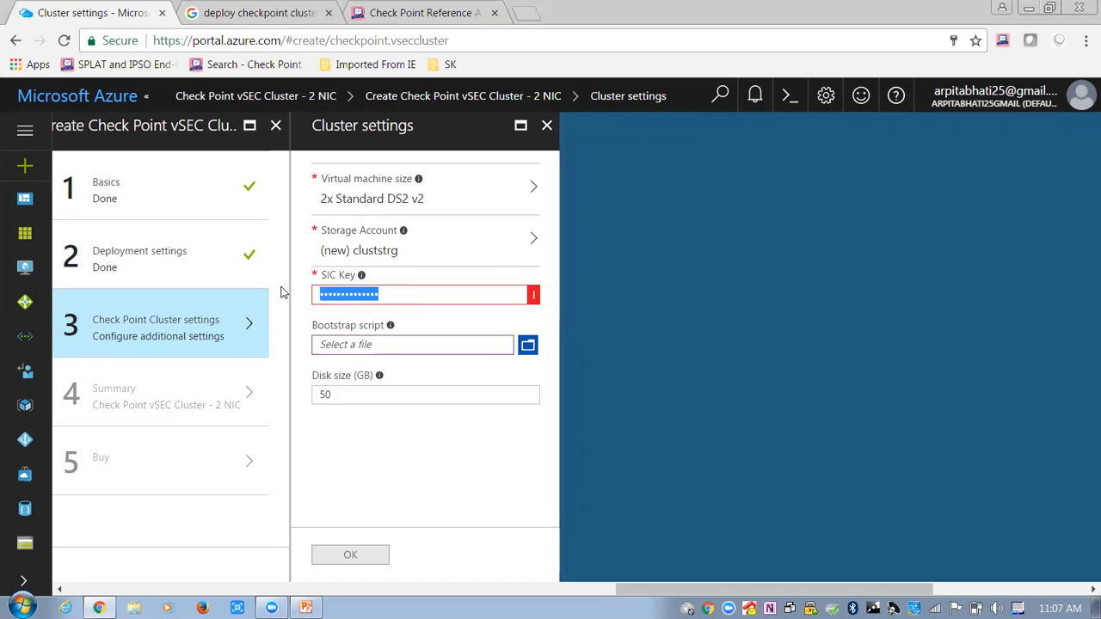
pyautogui.write('********')
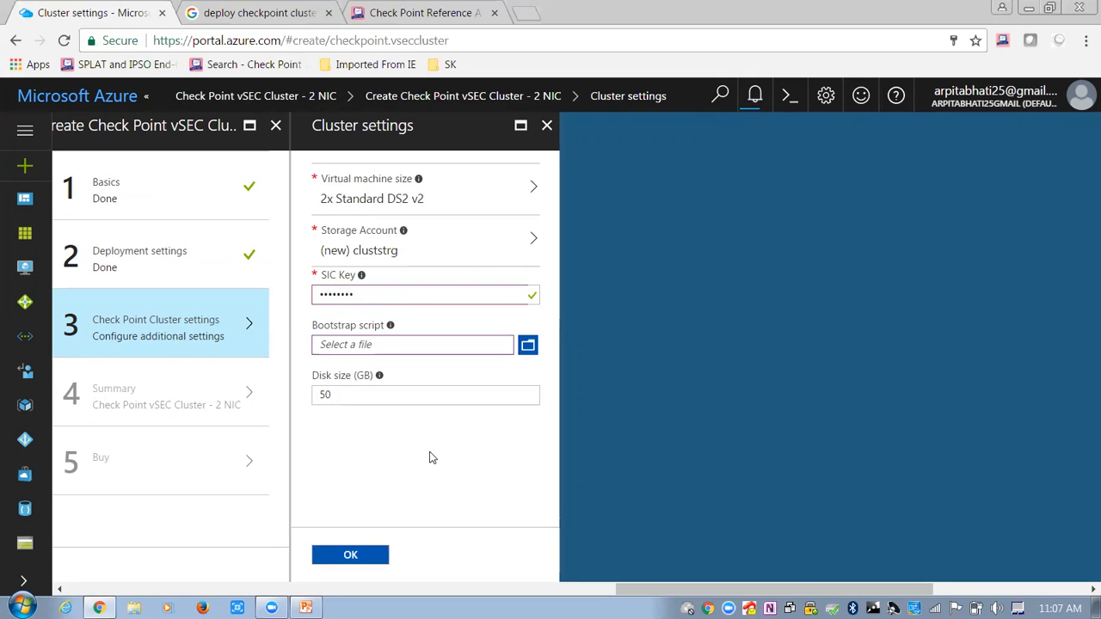
pyautogui.click(363, 557)
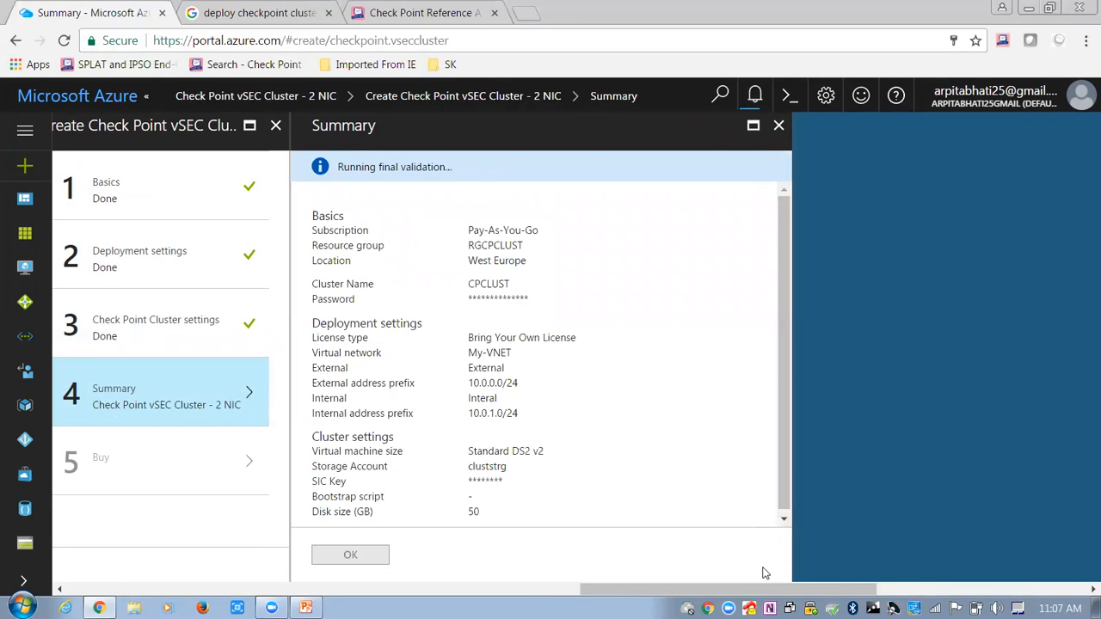
# - Accept the deployment summary and purchase the Check Point vSEC cluster, then dismiss the deployment notification
pyautogui.click(354, 556)
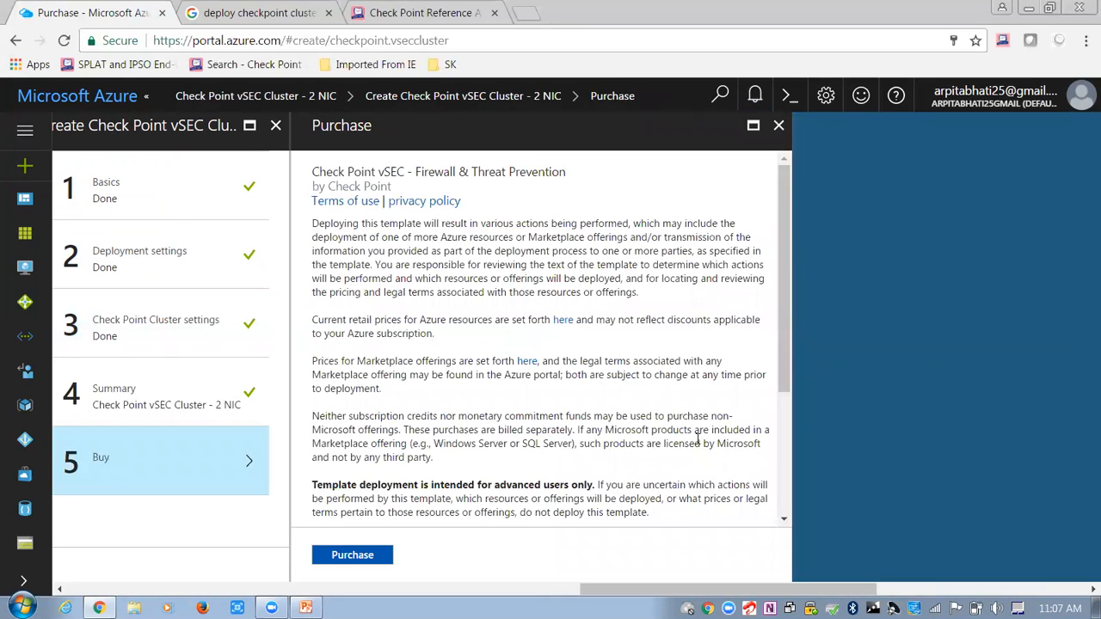
pyautogui.scroll(-3, 737, 480)
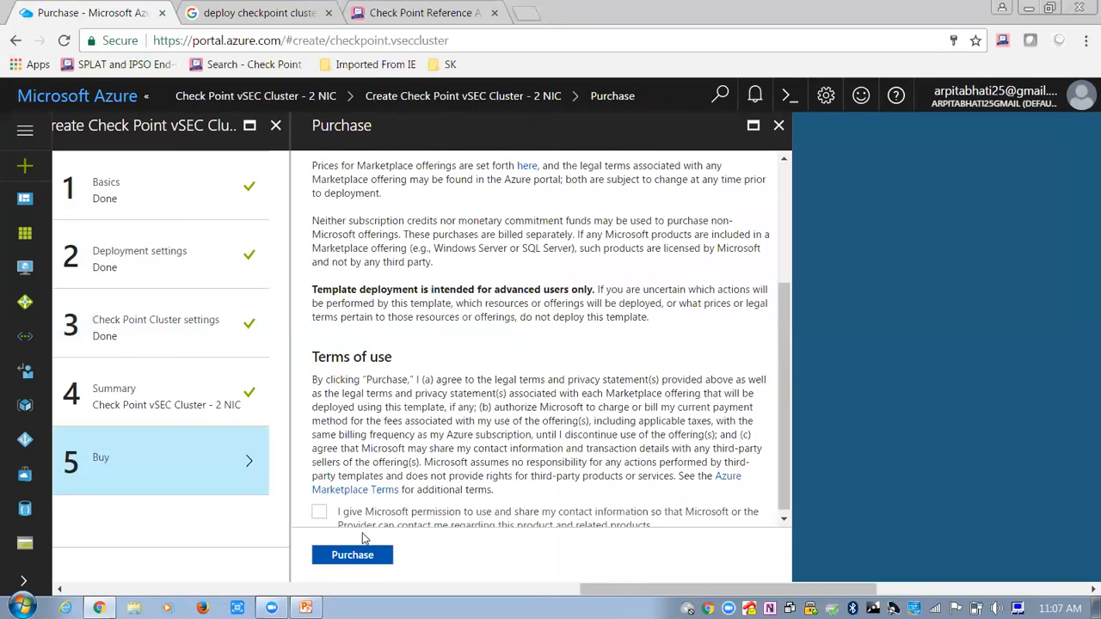
pyautogui.moveTo(785, 394); pyautogui.dragTo(794, 464)
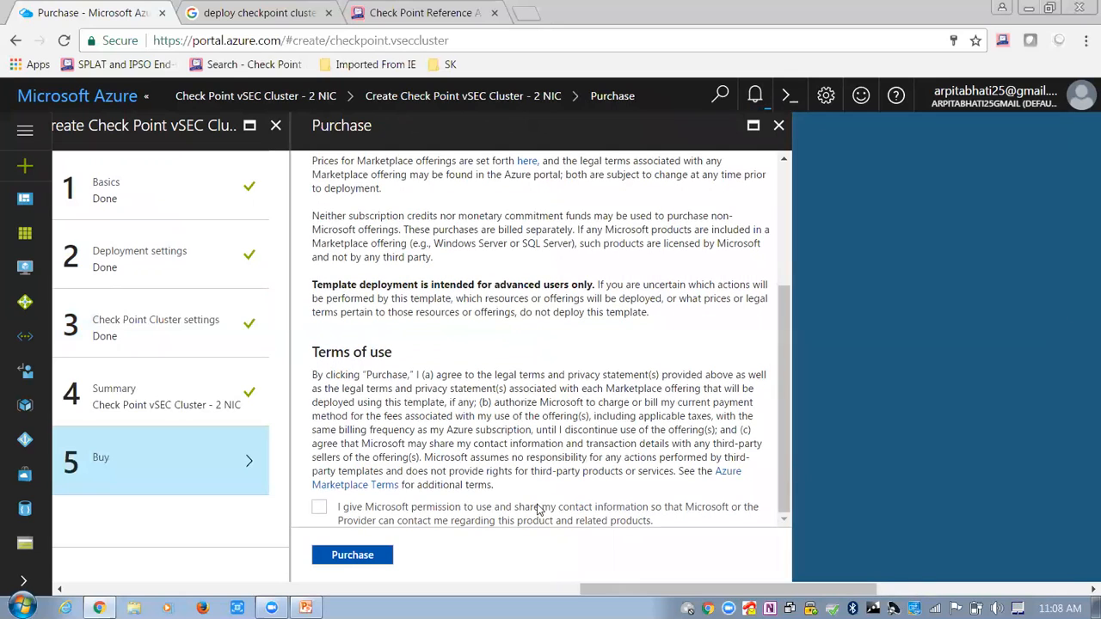
pyautogui.click(379, 557)
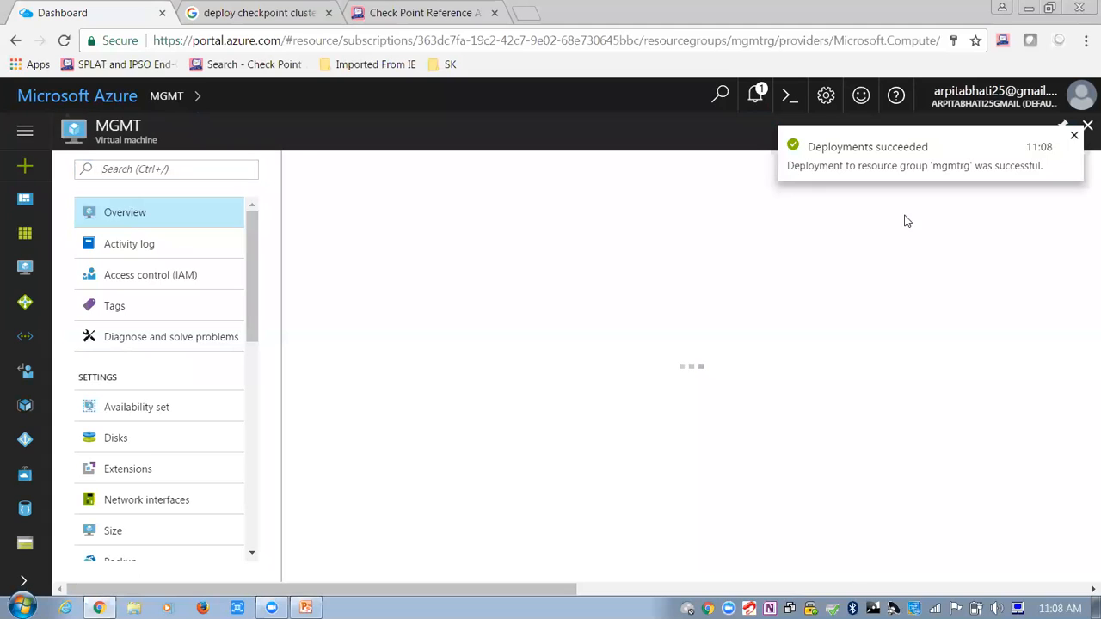
pyautogui.click(1072, 140)
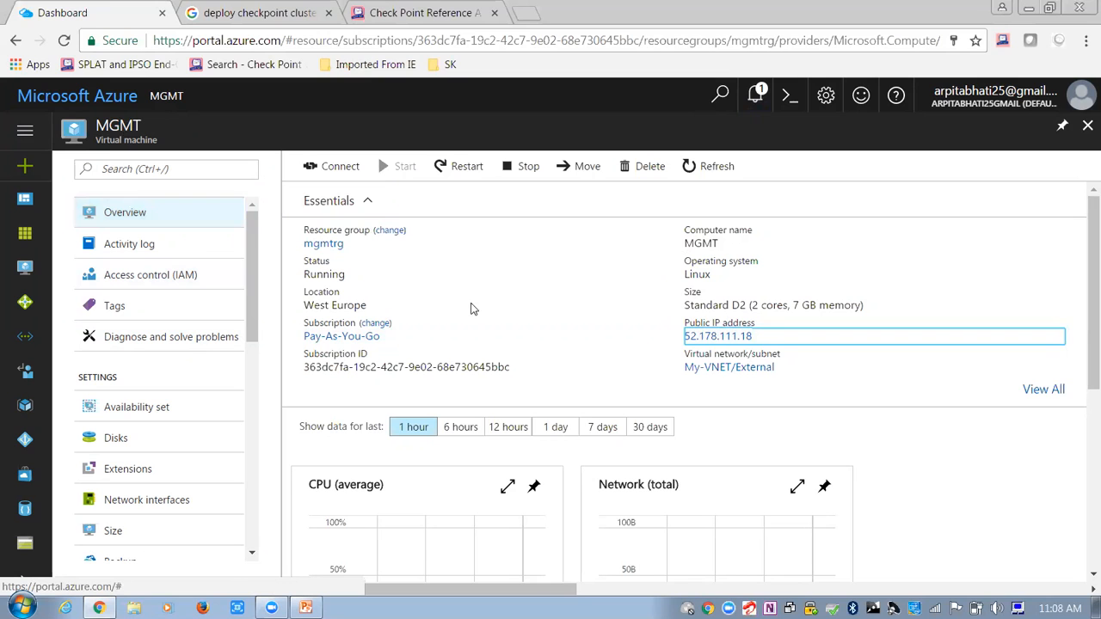
pyautogui.press('super')
pyautogui.write('cmd')
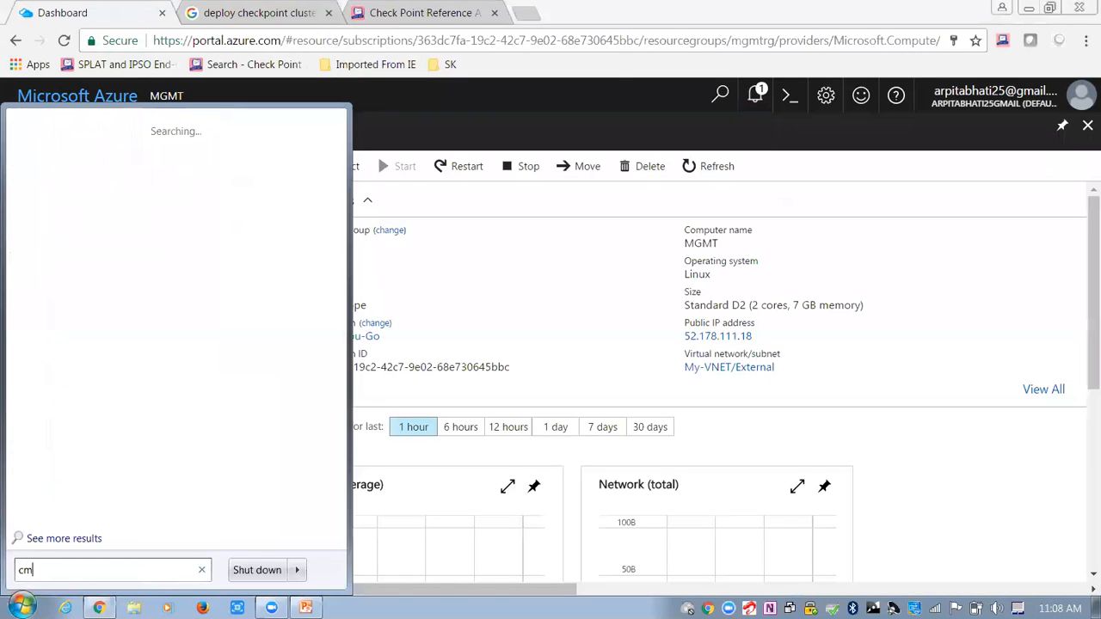
pyautogui.press('Return')
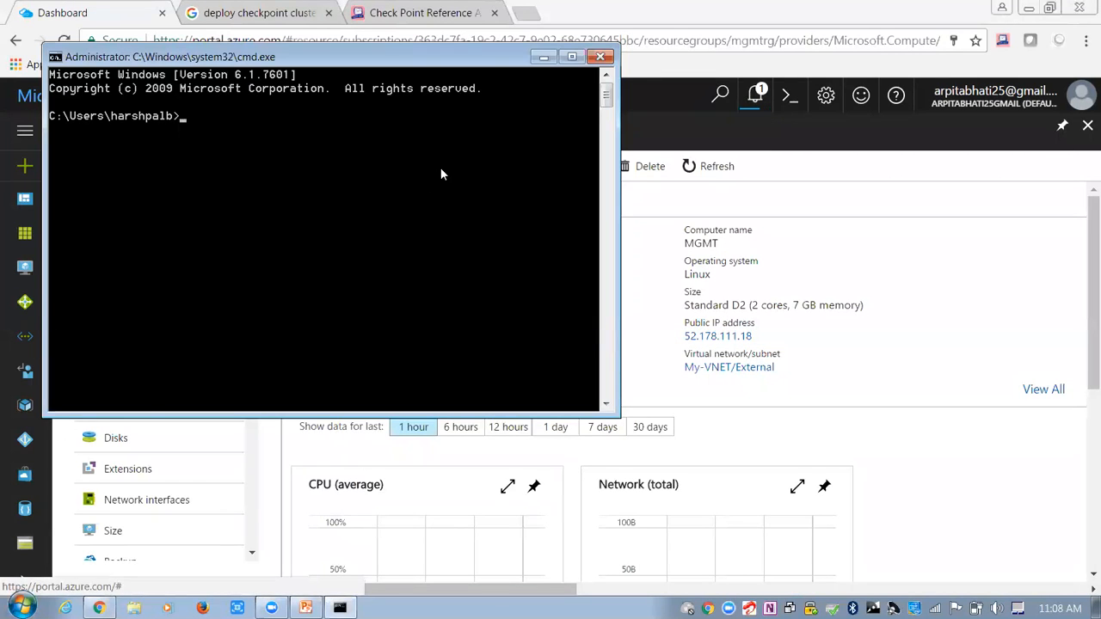
pyautogui.click(599, 59)
# - Open a blank Notepad window and place it below the MGMT virtual machine's essential details
pyautogui.press('super')
pyautogui.write('notepad')
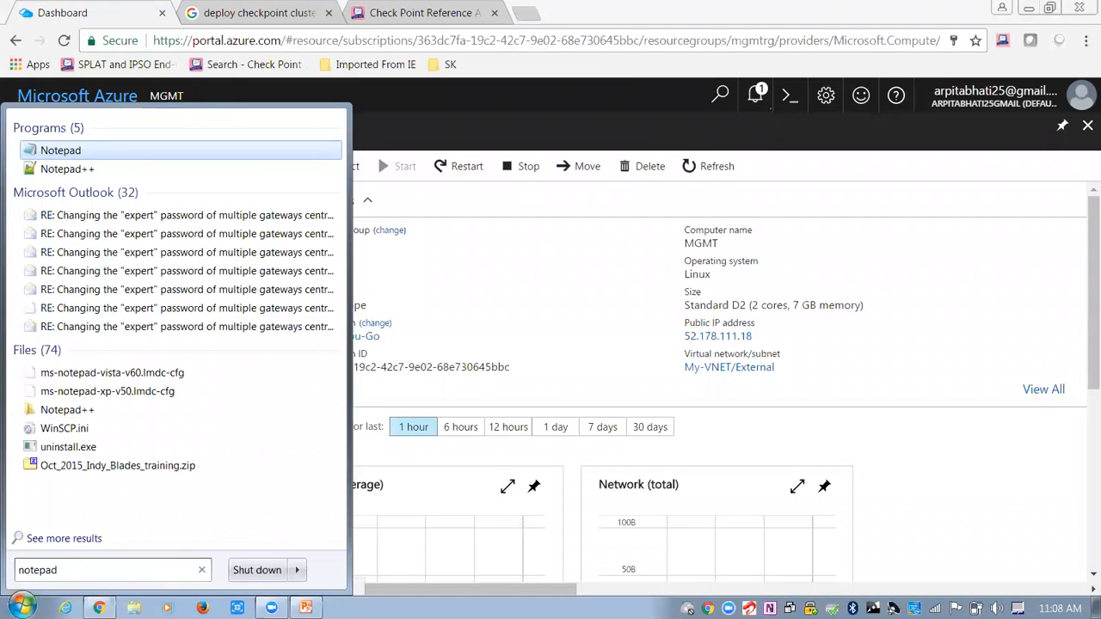
pyautogui.press('Return')
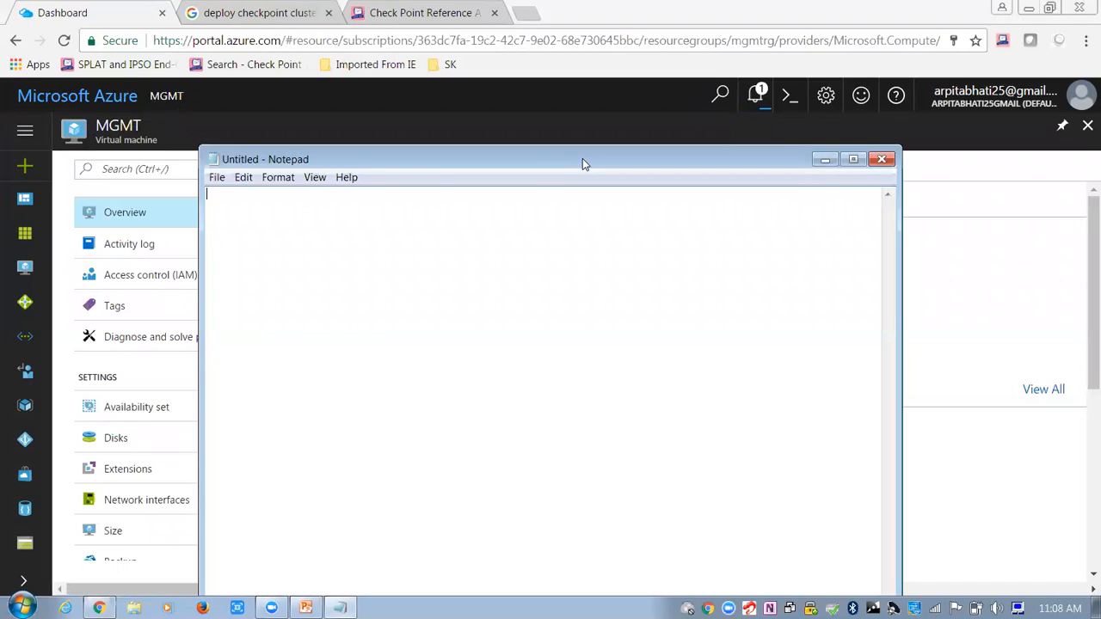
pyautogui.moveTo(582, 158); pyautogui.dragTo(610, 473)
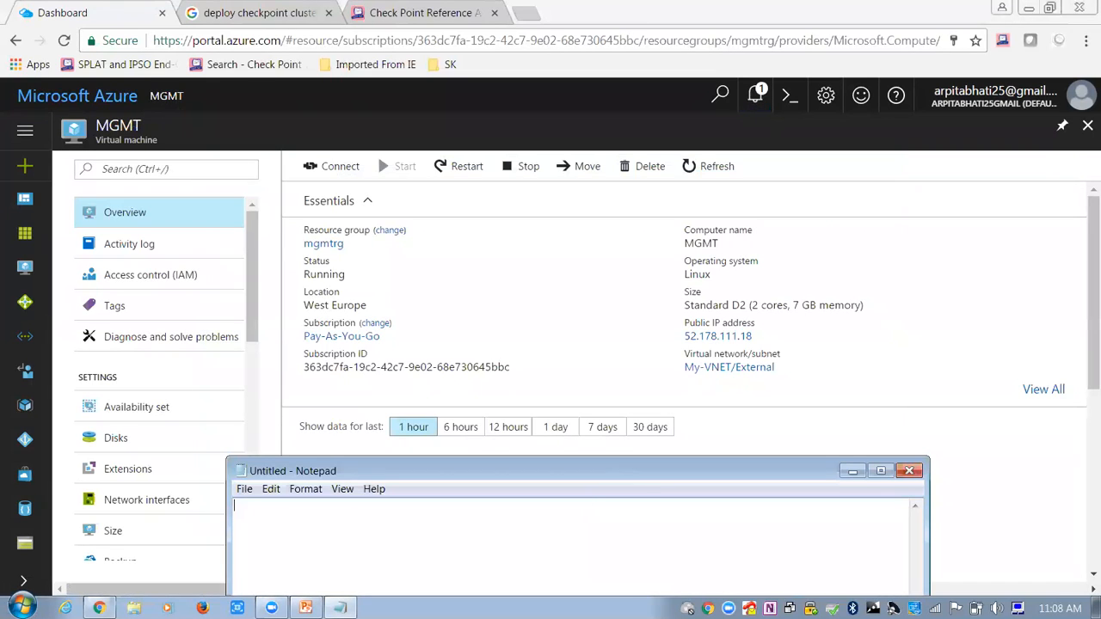
# - Write the note "MGMT 52.178.111.18" and copy the IP address from it
pyautogui.write('MGMT 52.178.111.18')
pyautogui.hotkey('ctrl', 'a')
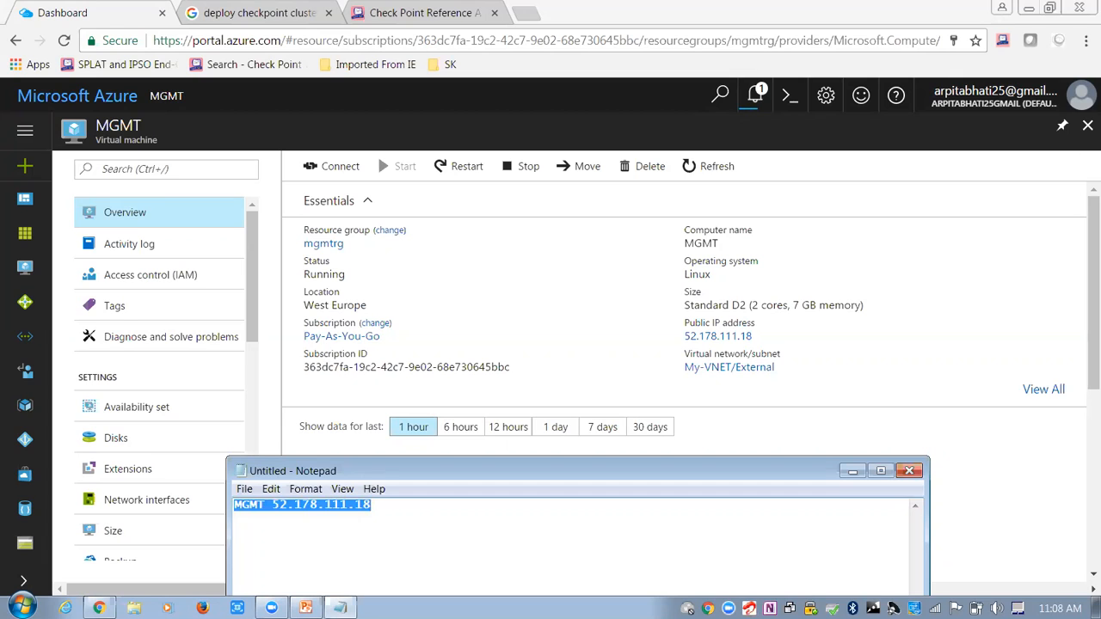
pyautogui.click(433, 546)
pyautogui.moveTo(376, 505); pyautogui.dragTo(273, 505)
pyautogui.hotkey('ctrl', 'c')
# - Ping the management server at 52.178.111.18 from a Command Prompt
pyautogui.click(21, 607)
pyautogui.write('cmd')
pyautogui.press('Return')
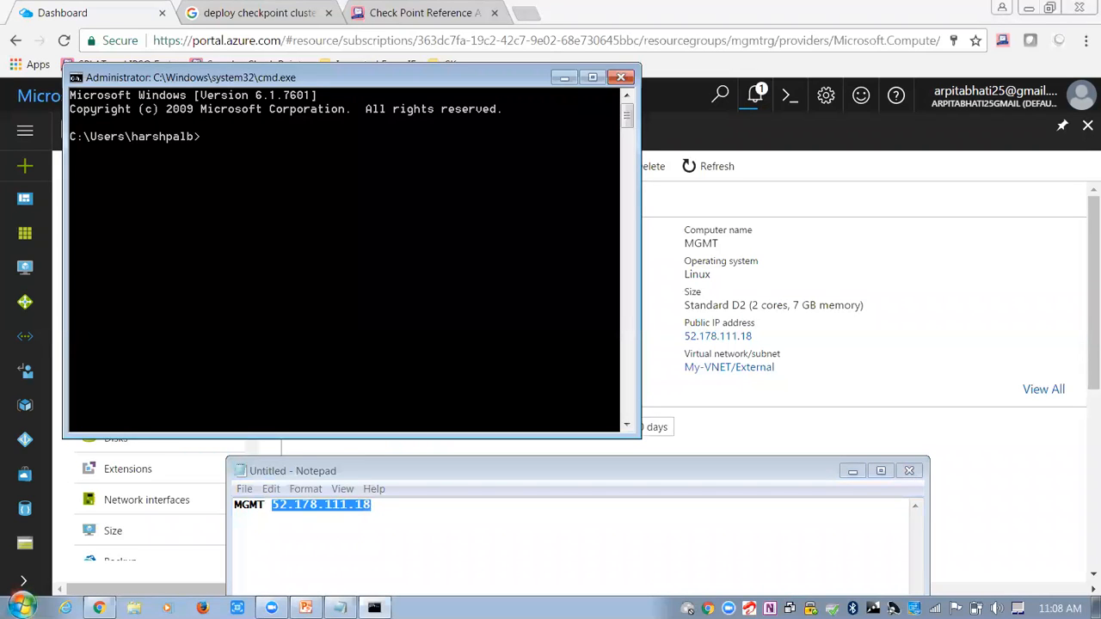
pyautogui.write('ping')
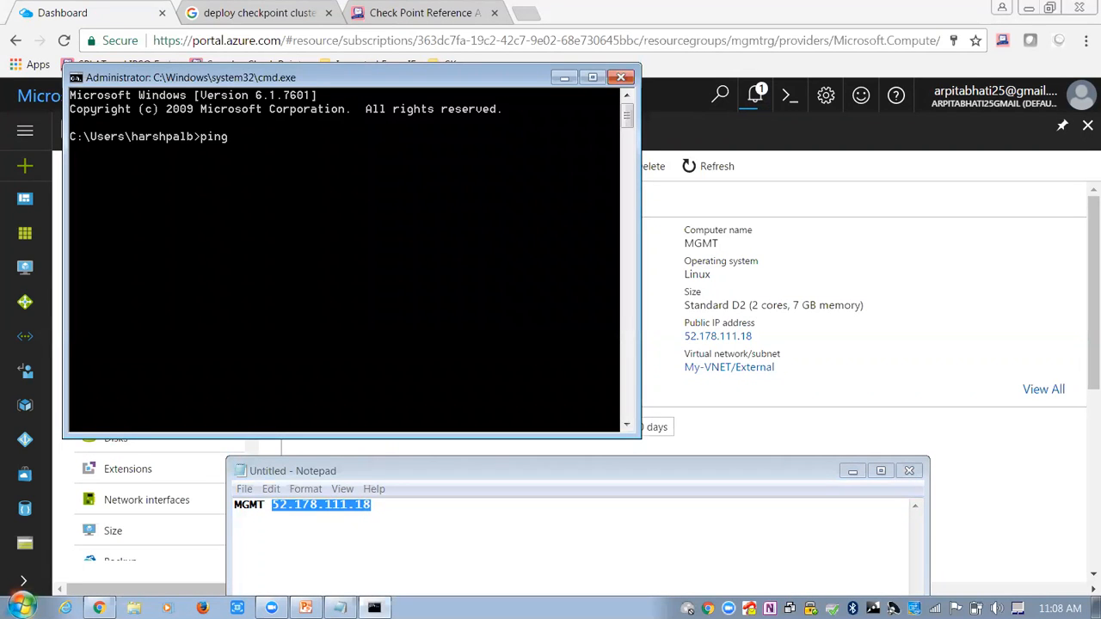
pyautogui.rightClick(359, 188)
pyautogui.click(411, 232)
pyautogui.press('Return')
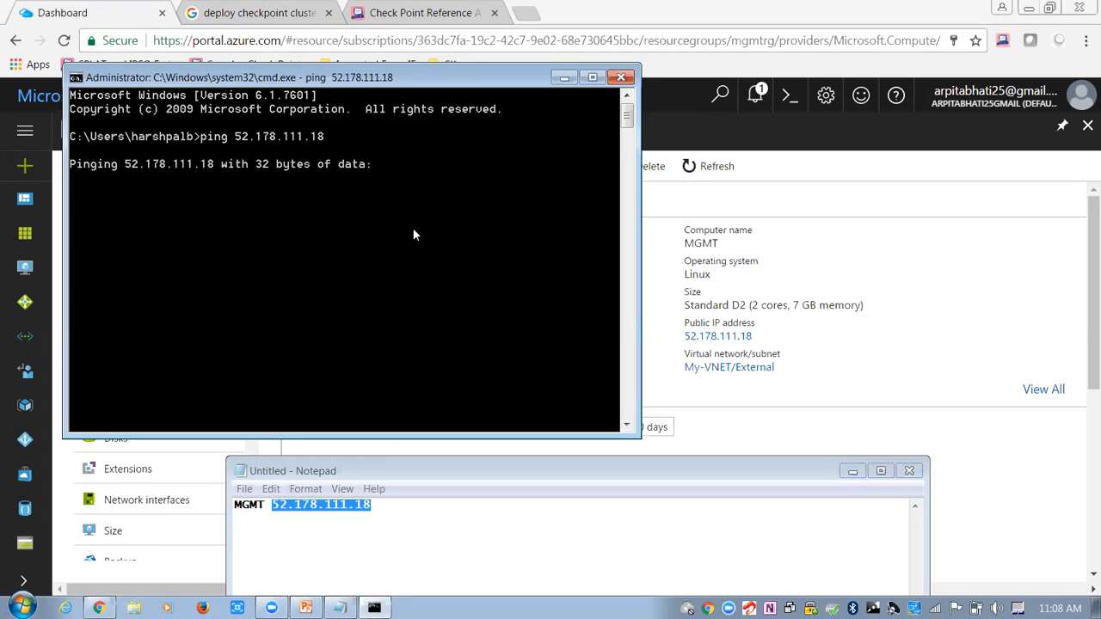
# - Start a PuTTY SSH session to 52.178.111.18 and trust the server's host key
pyautogui.press('super')
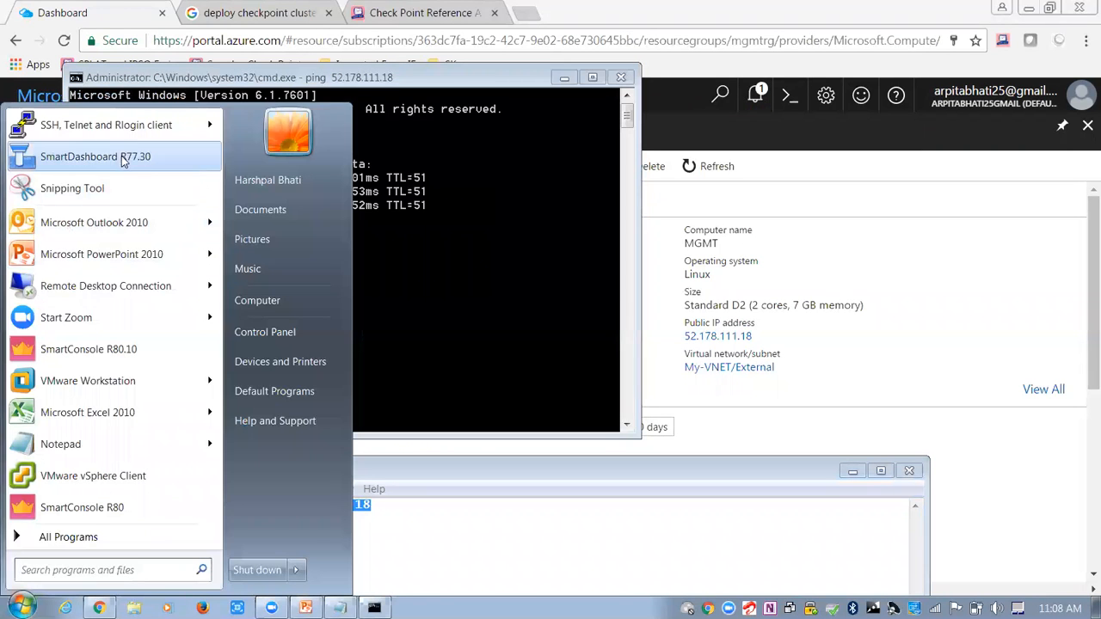
pyautogui.click(137, 126)
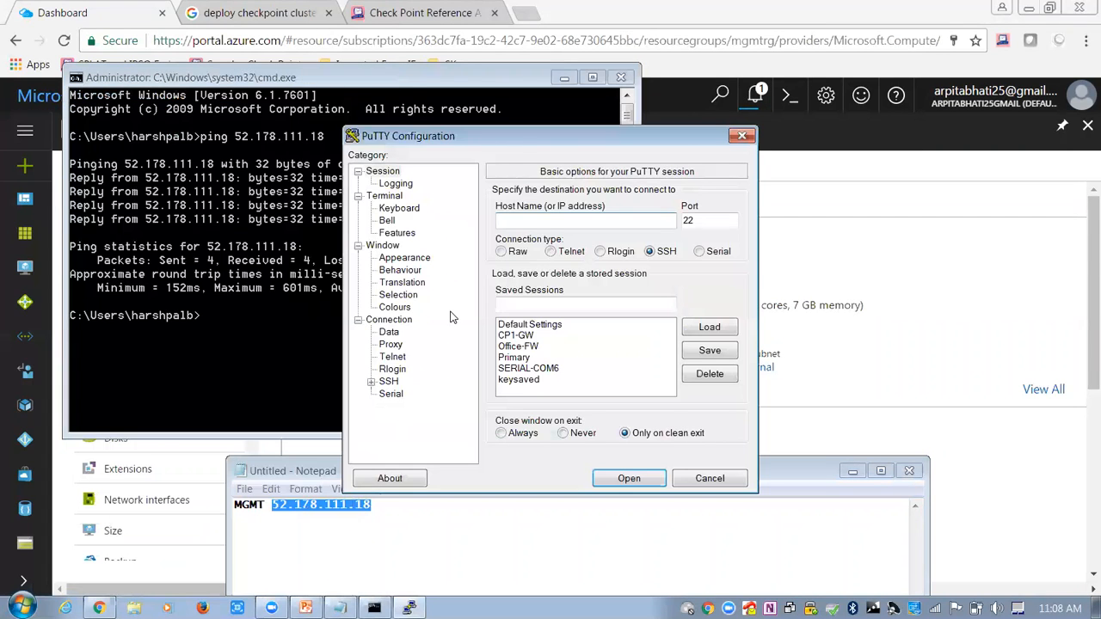
pyautogui.hotkey('ctrl', 'v')
pyautogui.press('Return')
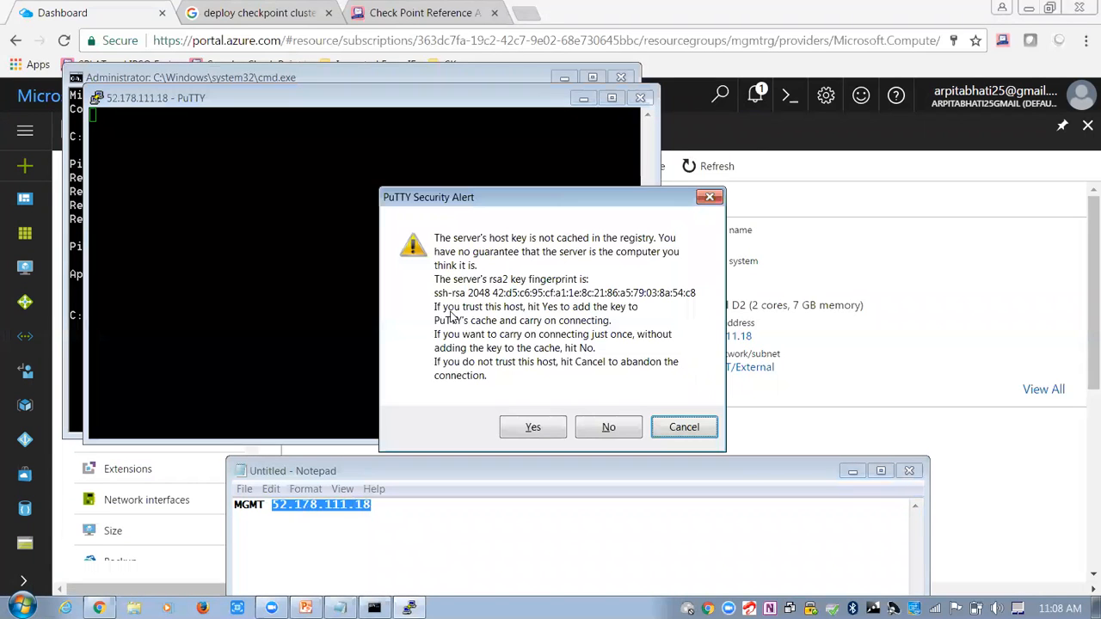
pyautogui.click(532, 425)
# - Log in to the management server as admin with the account password
pyautogui.write('admin')
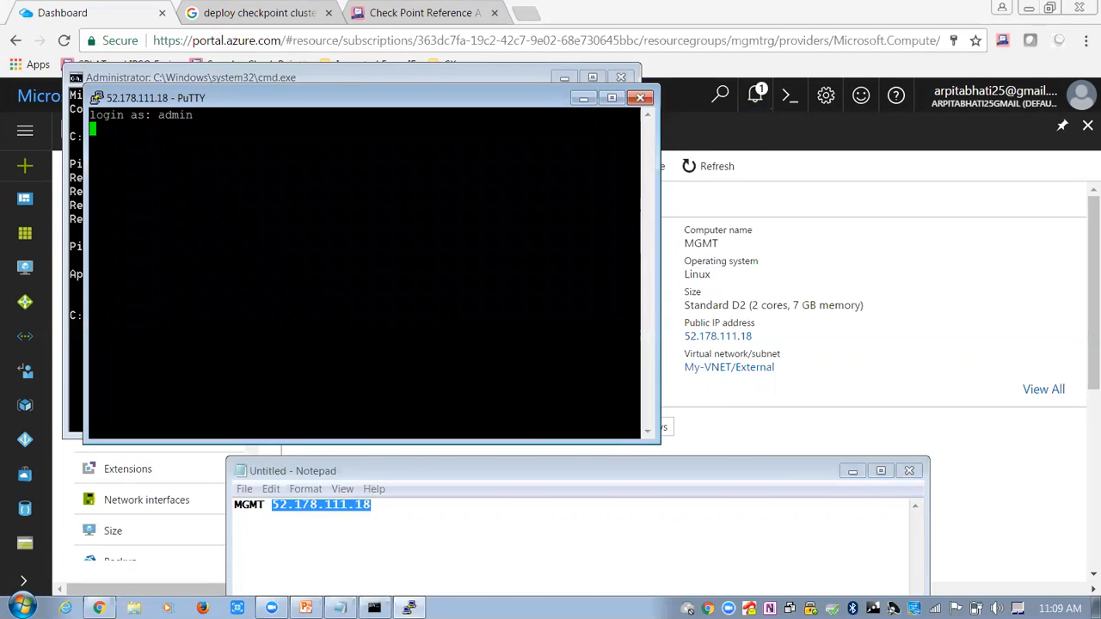
pyautogui.press('Return')
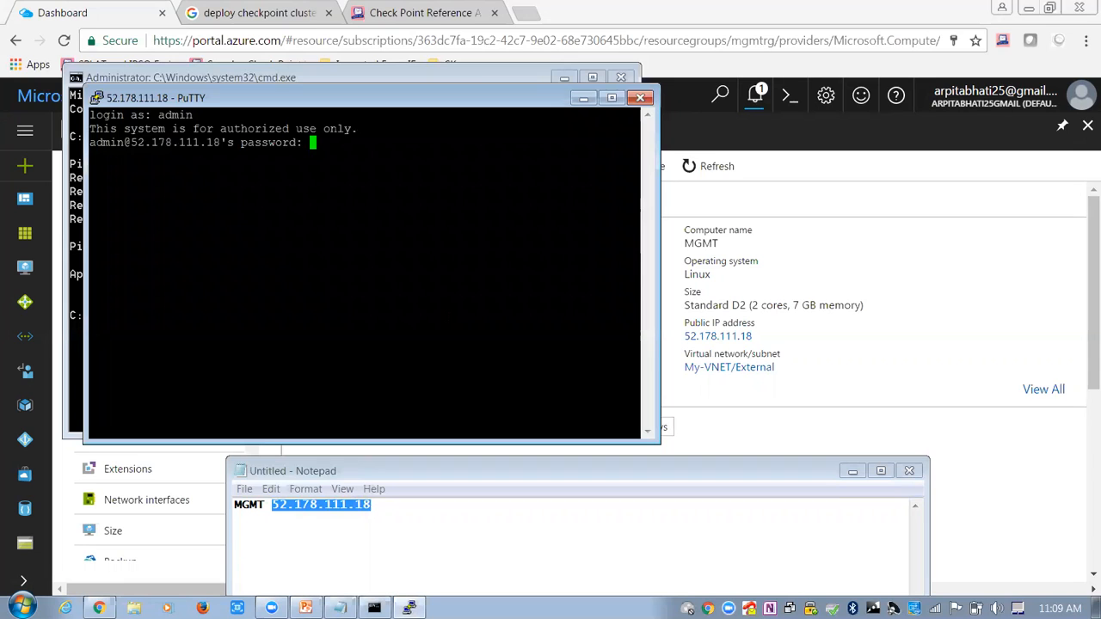
pyautogui.moveTo(346, 103); pyautogui.dragTo(517, 215)
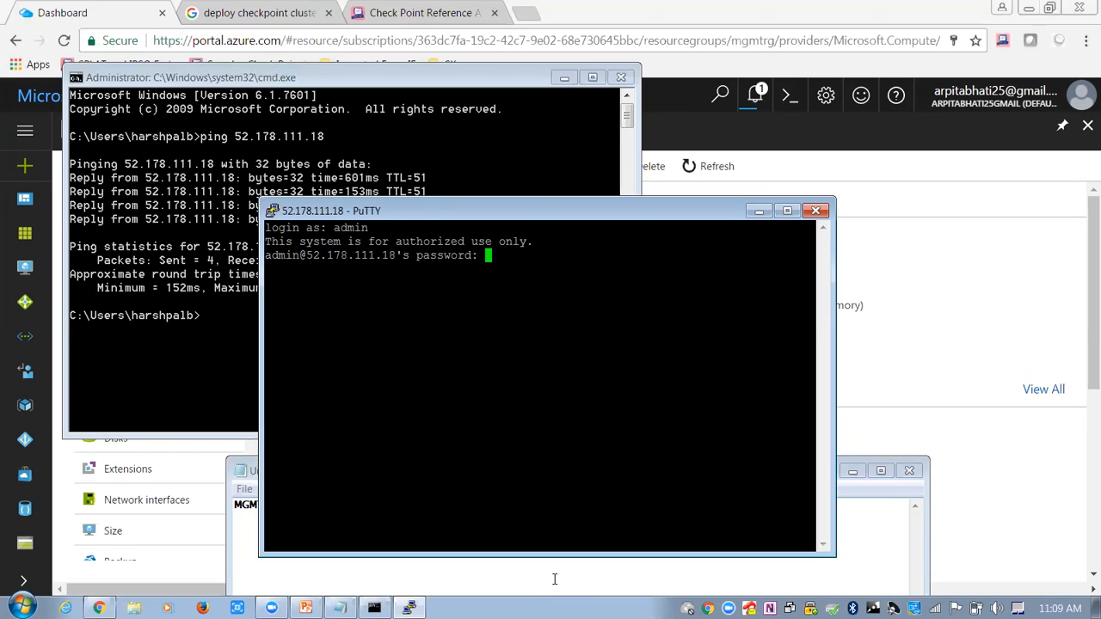
pyautogui.press('Return')
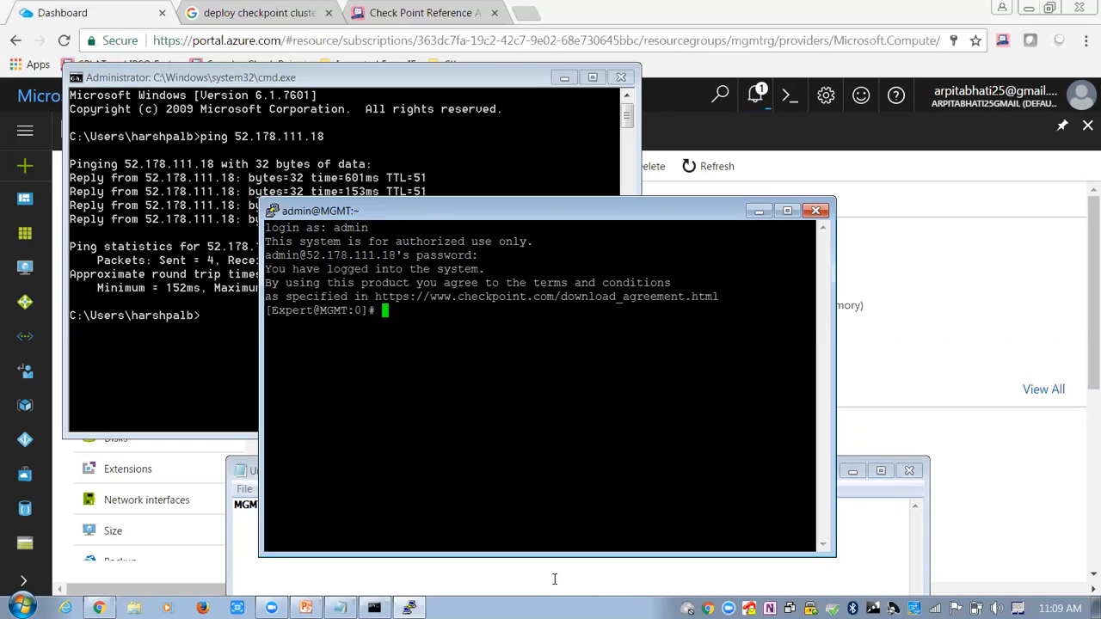
# - Run the command fwm stat at the management server's expert prompt
pyautogui.press('Return')
pyautogui.press('Return')
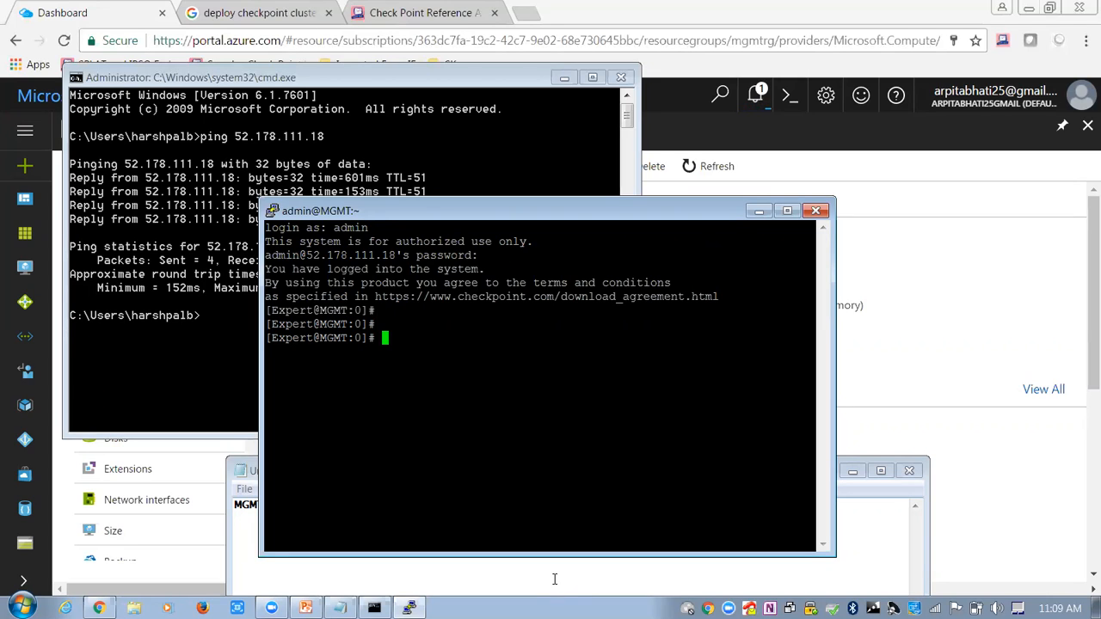
pyautogui.press('Return')
pyautogui.press('Return')
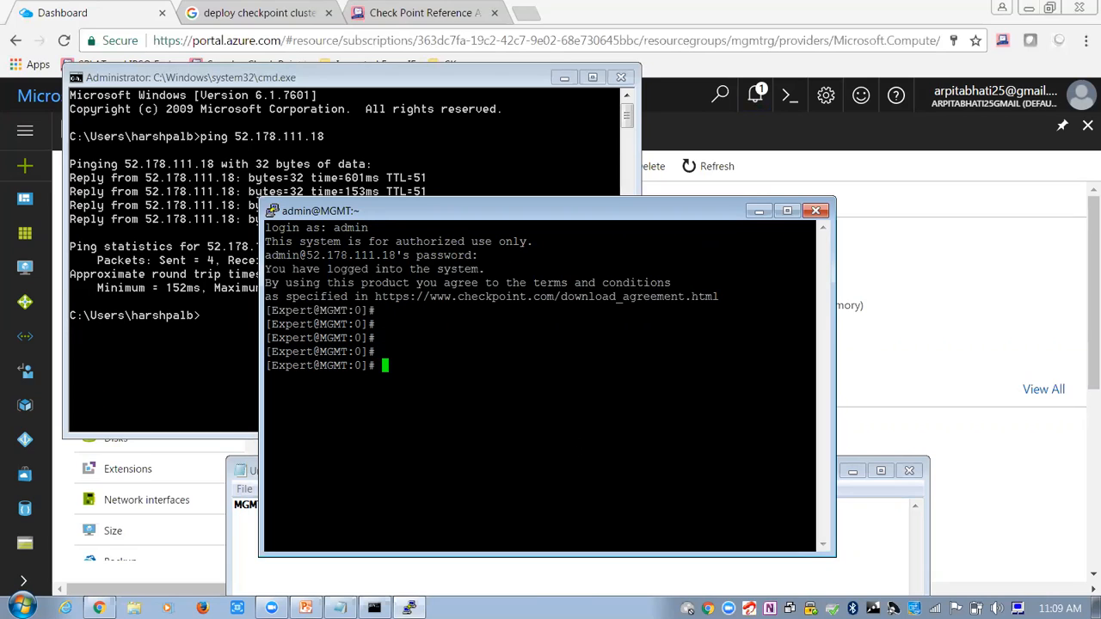
pyautogui.write('fwm stat')
pyautogui.press('Return')
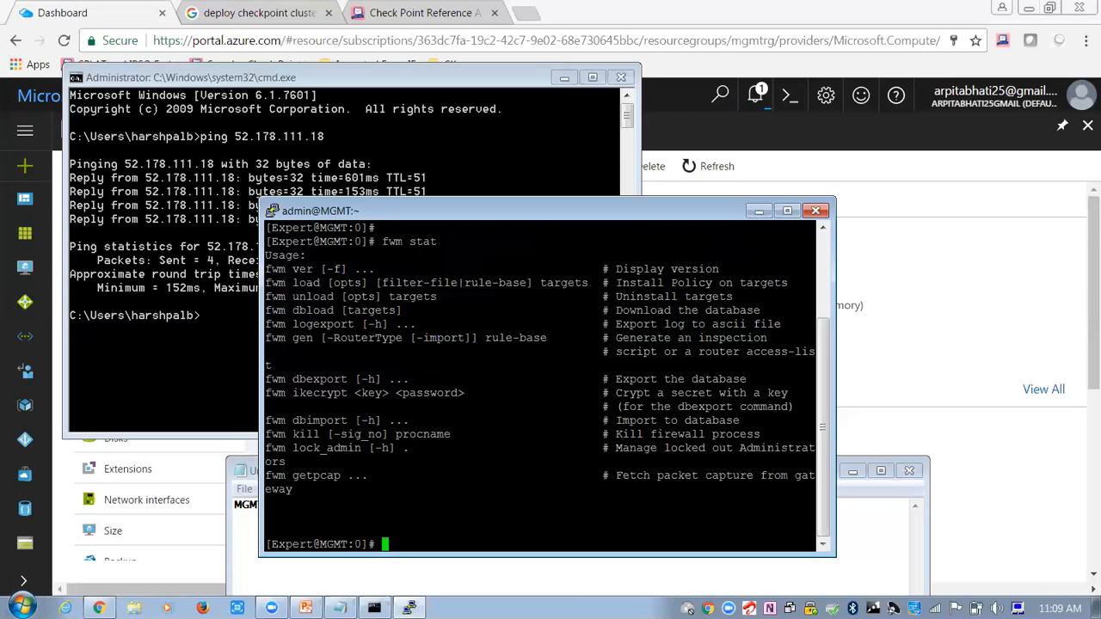
pyautogui.click(99, 608)
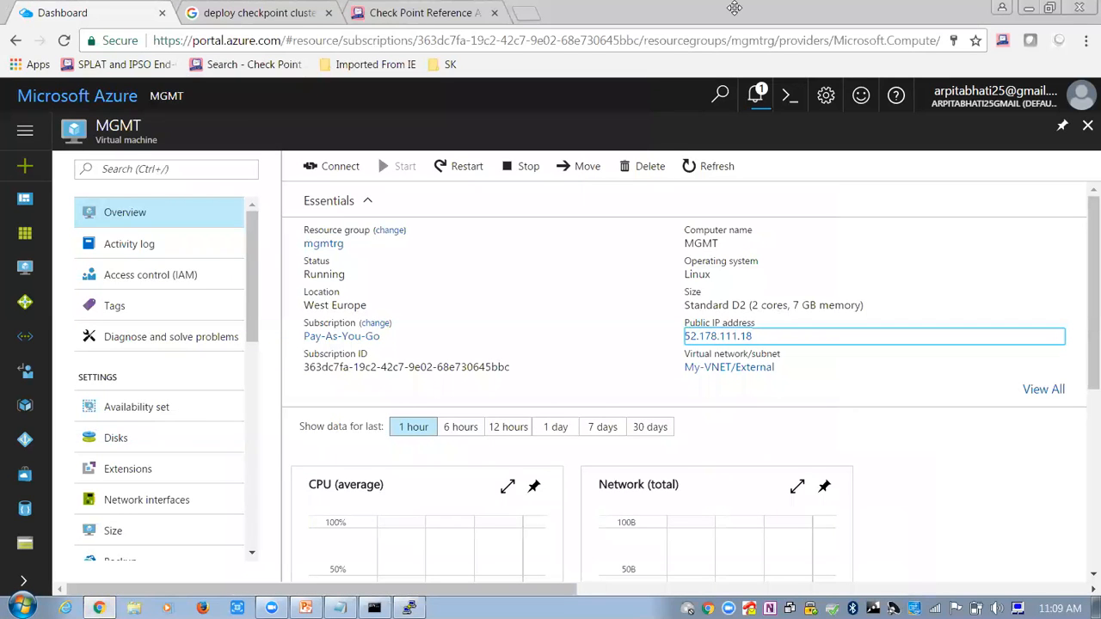
pyautogui.click(262, 12)
pyautogui.click(248, 39)
pyautogui.write('h')
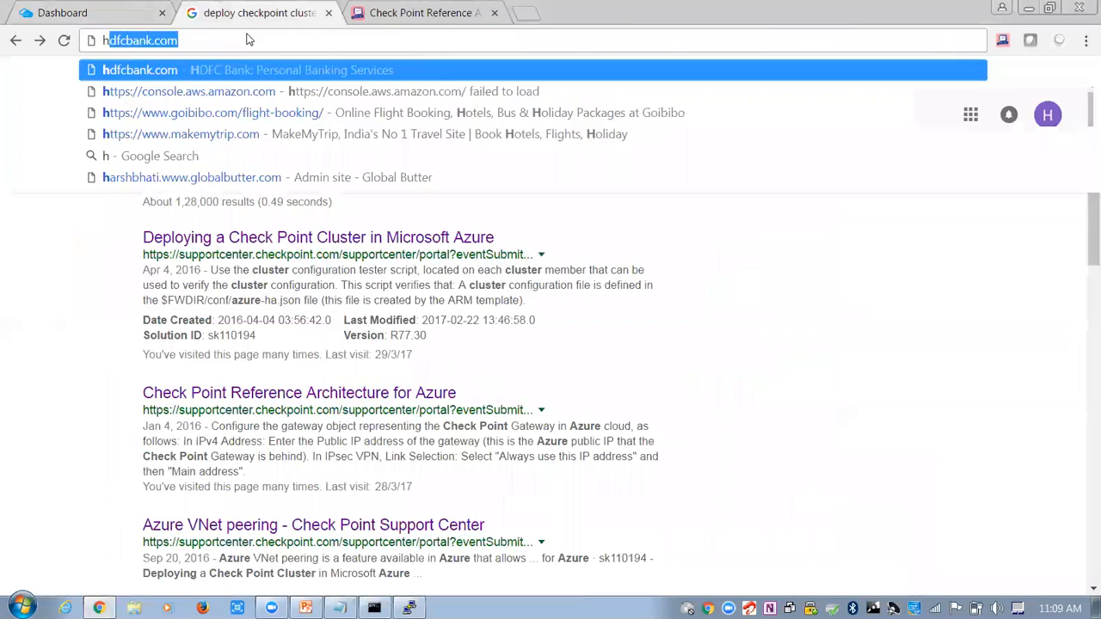
pyautogui.write('ttps://')
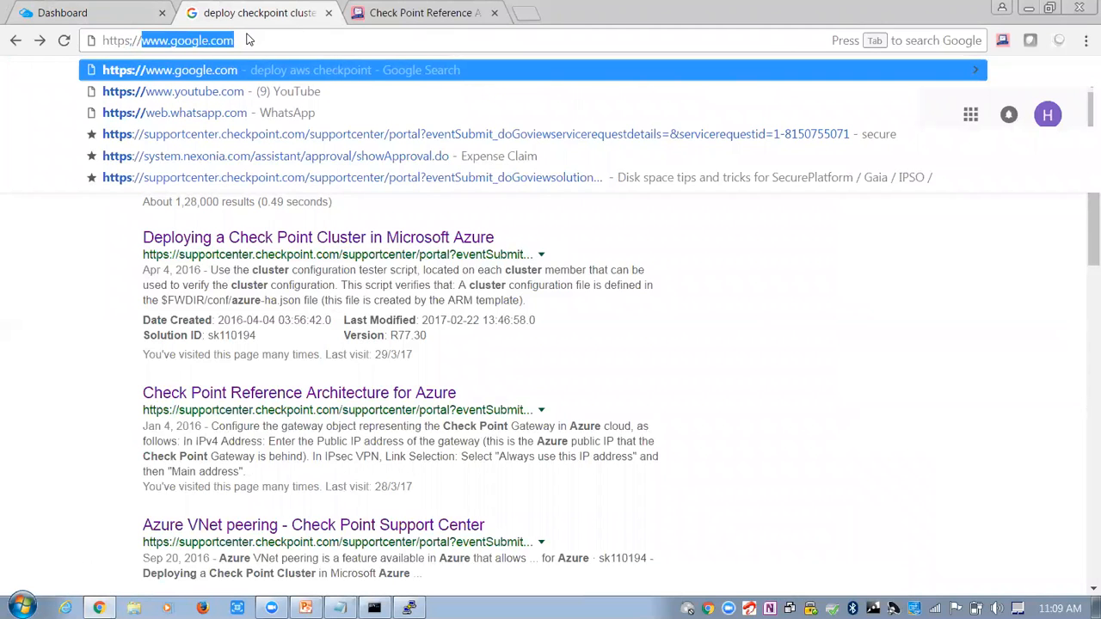
pyautogui.write('52.178.111.18')
pyautogui.press('Return')
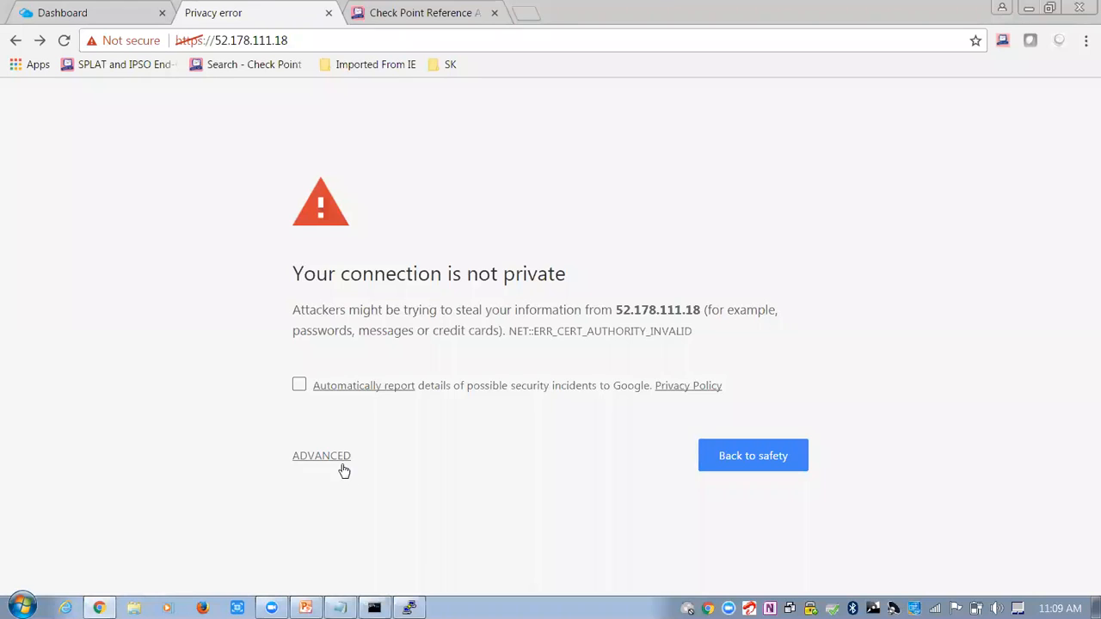
# - Proceed past the certificate warning to the Gaia Portal at 52.178.111.18 and abort the Zero Phishing scan by trusting the site
pyautogui.click(344, 469)
pyautogui.scroll(-1, 1081, 266)
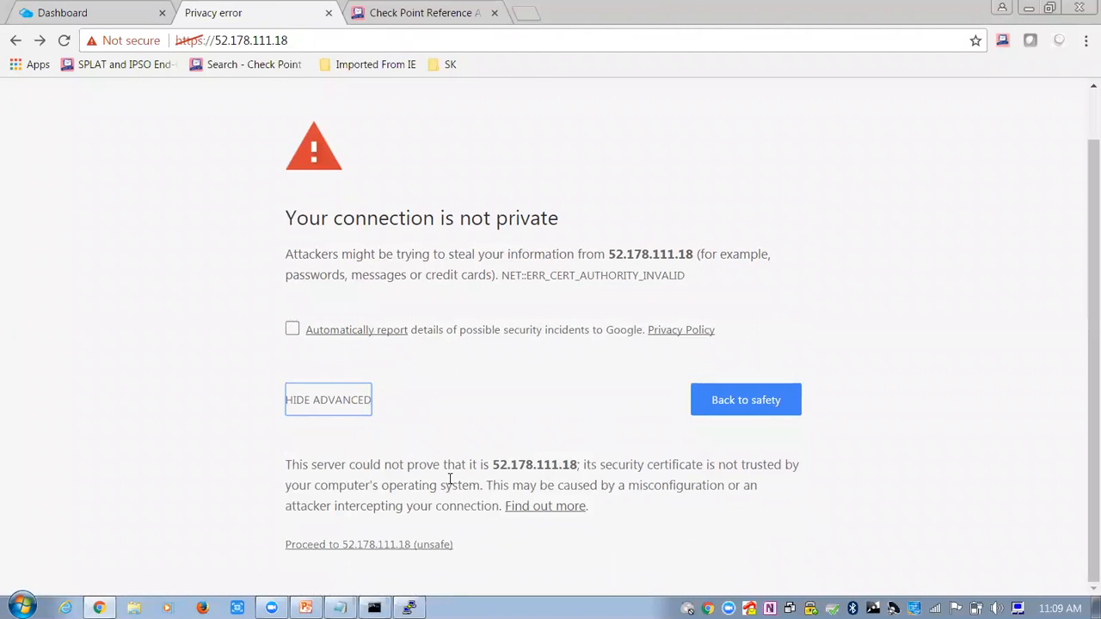
pyautogui.click(369, 546)
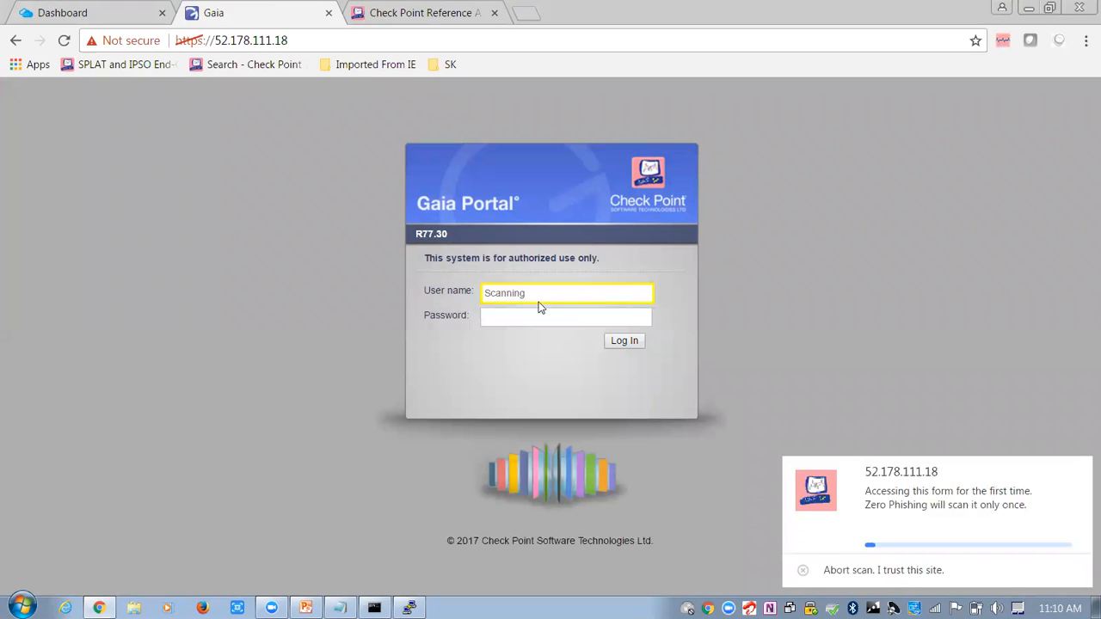
pyautogui.click(933, 561)
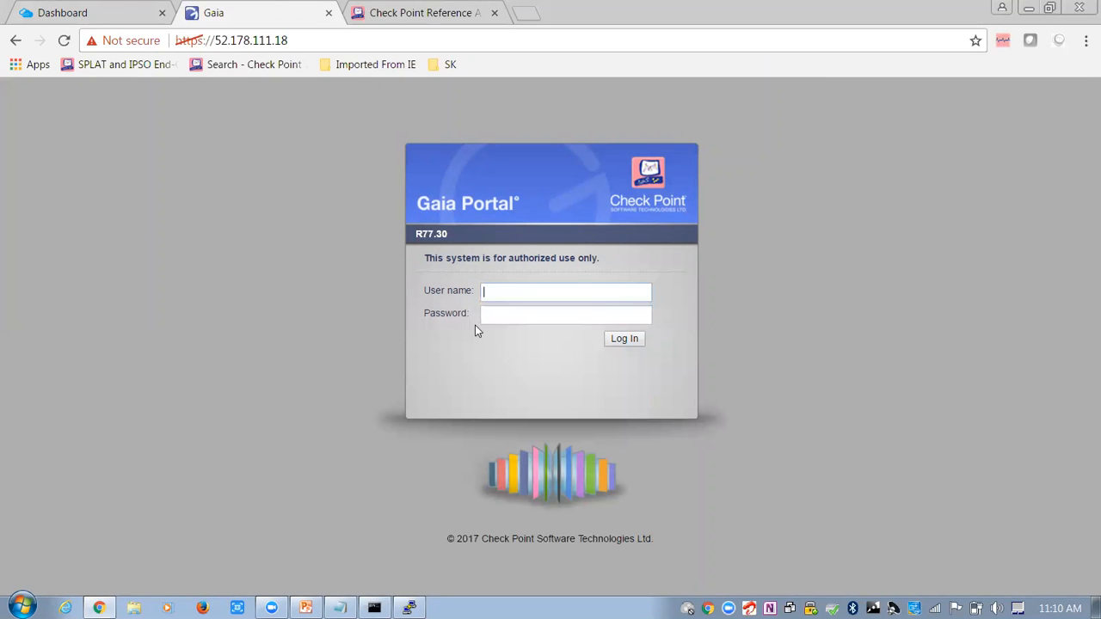
# - Try to log in to the Gaia Portal as admin with the account password
pyautogui.write('admin')
pyautogui.press('Tab')
pyautogui.write('*******')
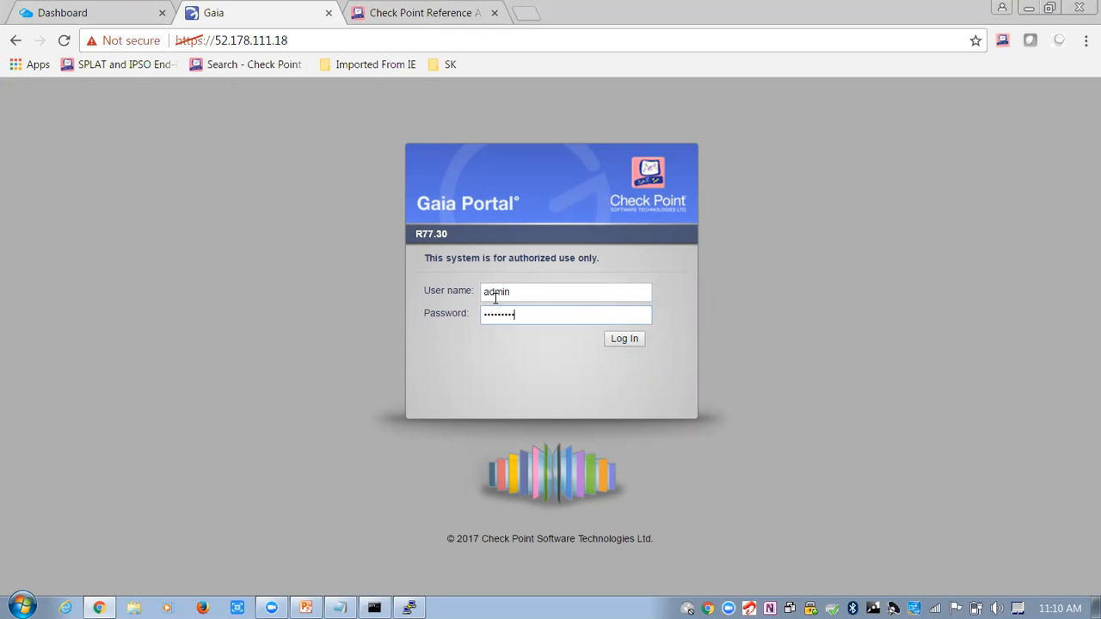
pyautogui.write('*****')
pyautogui.press('Return')
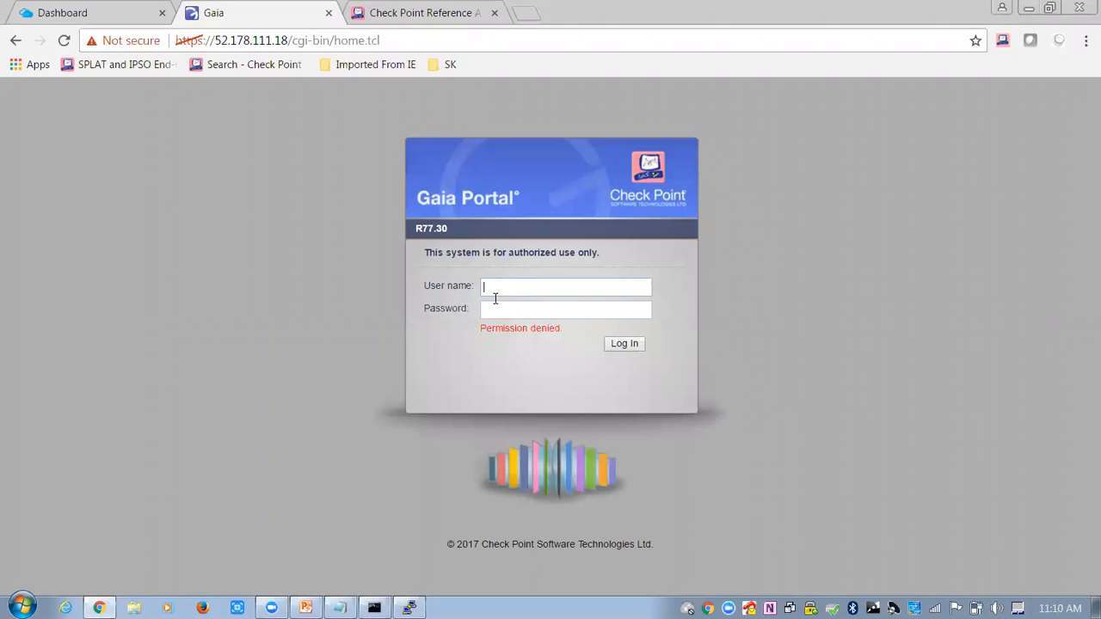
pyautogui.write('admin')
pyautogui.press('Tab')
pyautogui.write('**************')
pyautogui.press('Return')
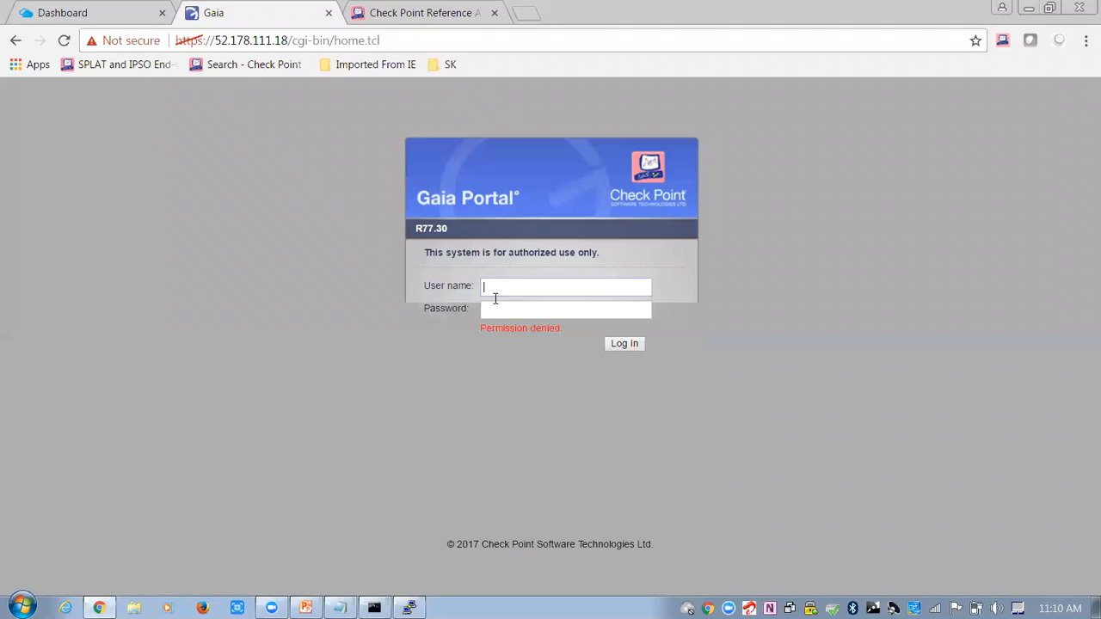
# - Log in to the Gaia Portal as admin with the correct account password to reach the First Time Configuration Wizard
pyautogui.write('admin')
pyautogui.press('Tab')
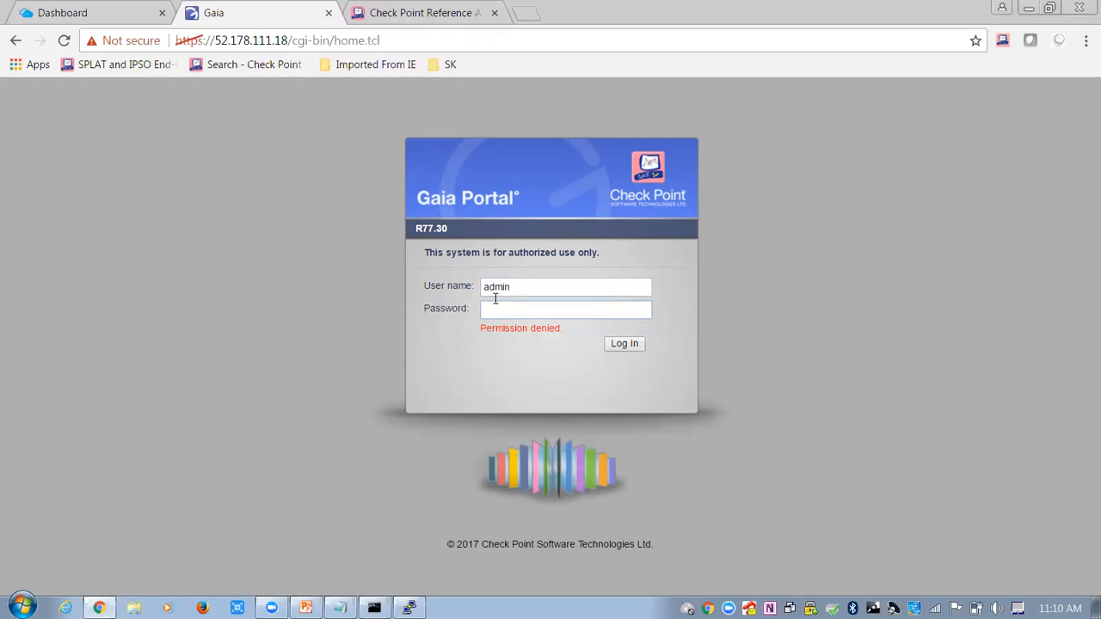
pyautogui.press('Return')
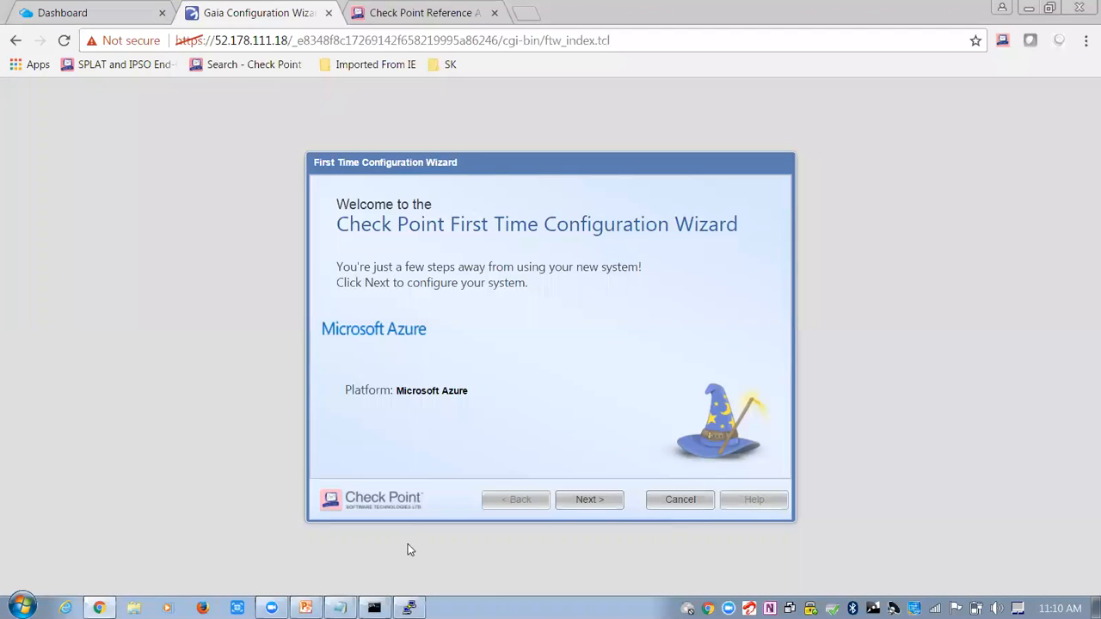
# - Switch to PowerPoint and point out the MGMT SRV picture on the vSEC Topology in Azure slide
pyautogui.click(305, 608)
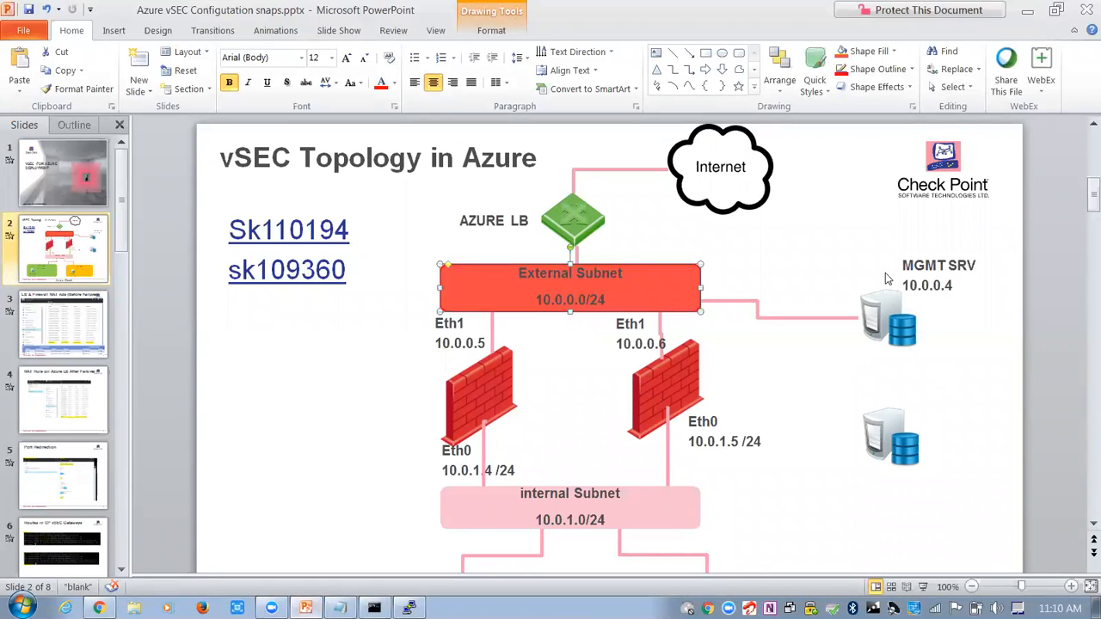
pyautogui.click(888, 321)
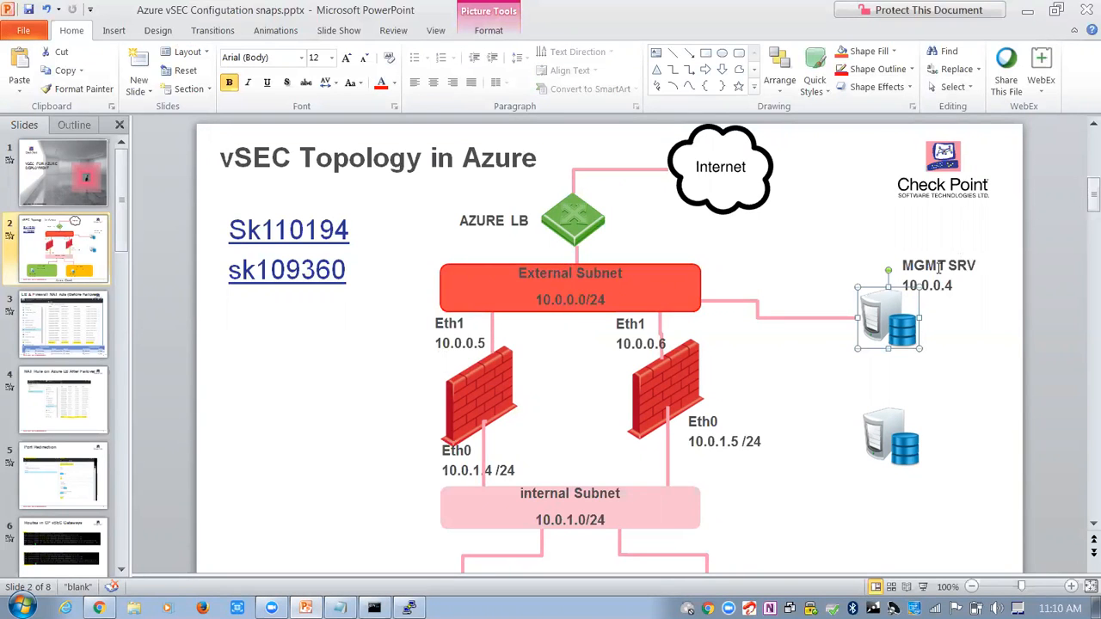
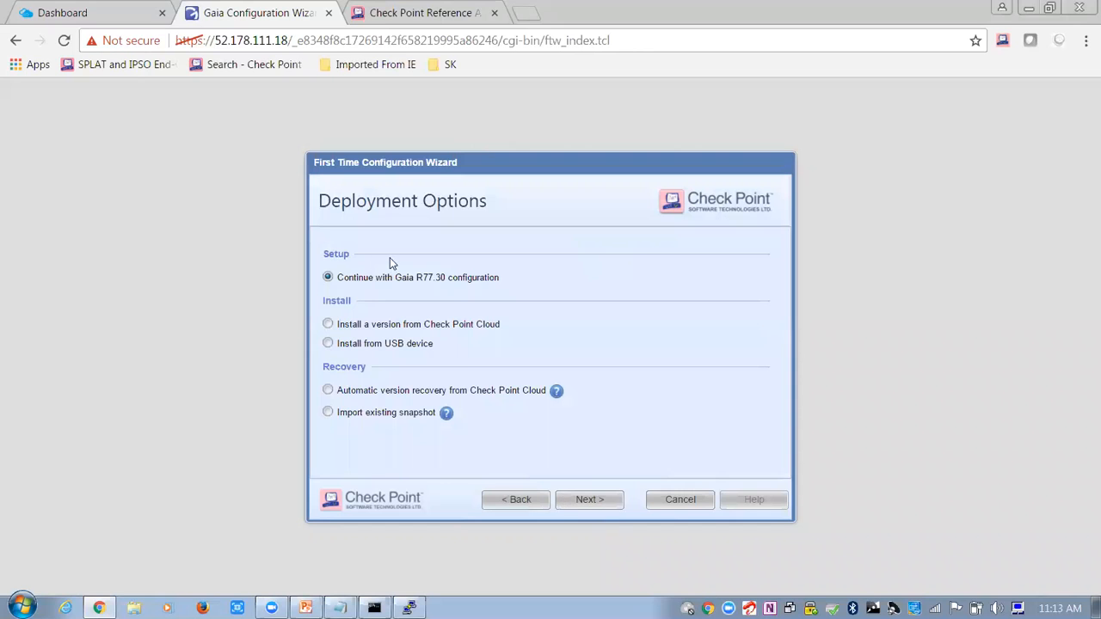
# - Continue with the Gaia R77.30 configuration and accept the eth0 management connection and device information settings
pyautogui.click(588, 500)
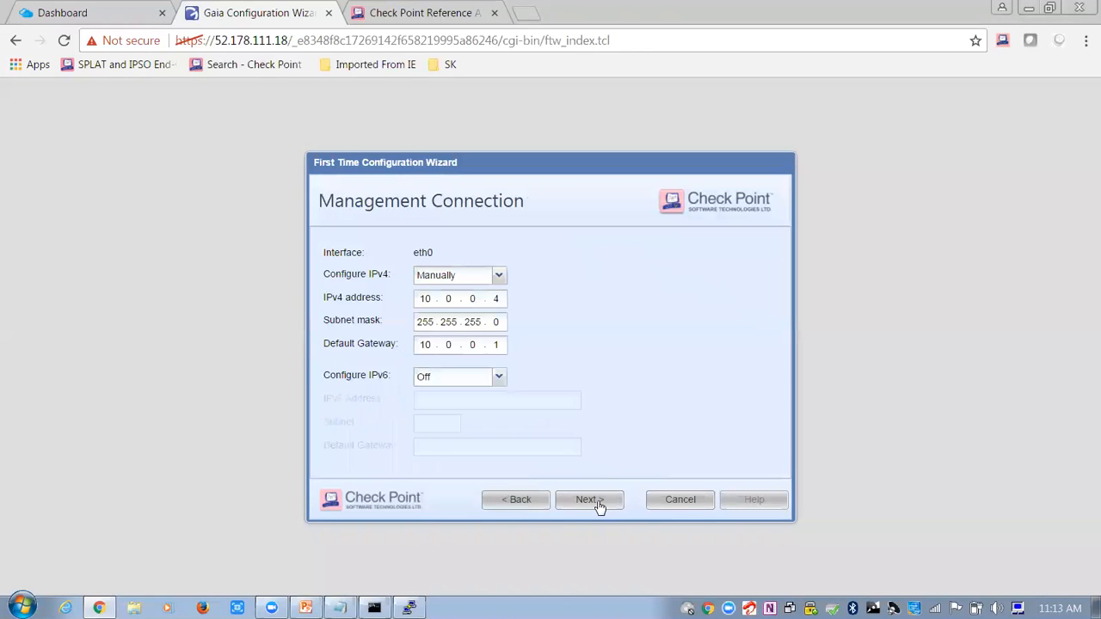
pyautogui.click(599, 504)
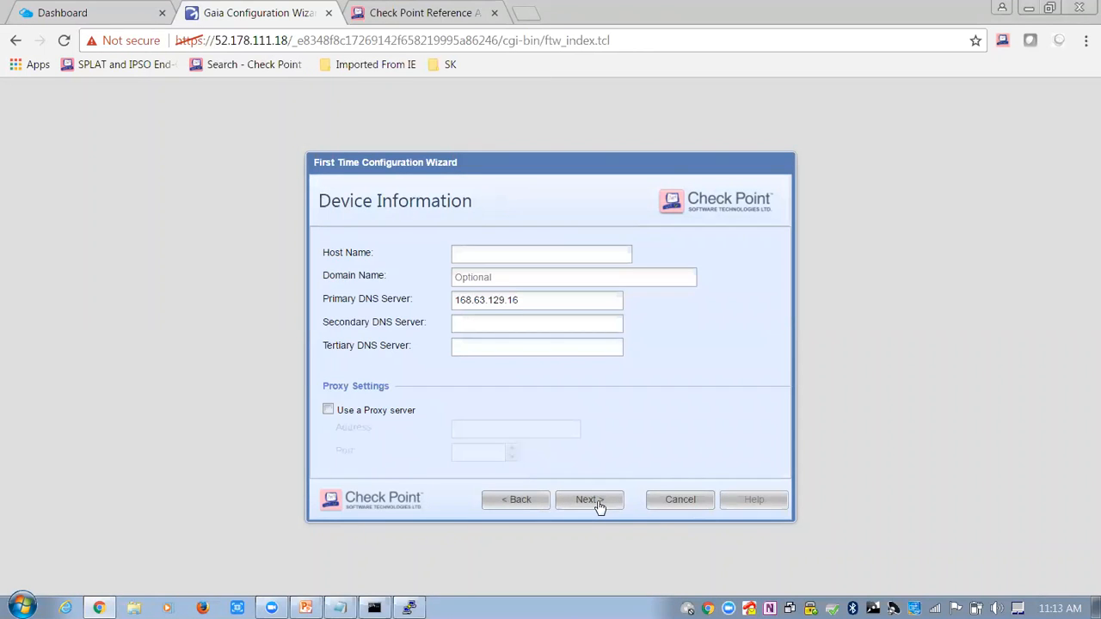
pyautogui.click(598, 504)
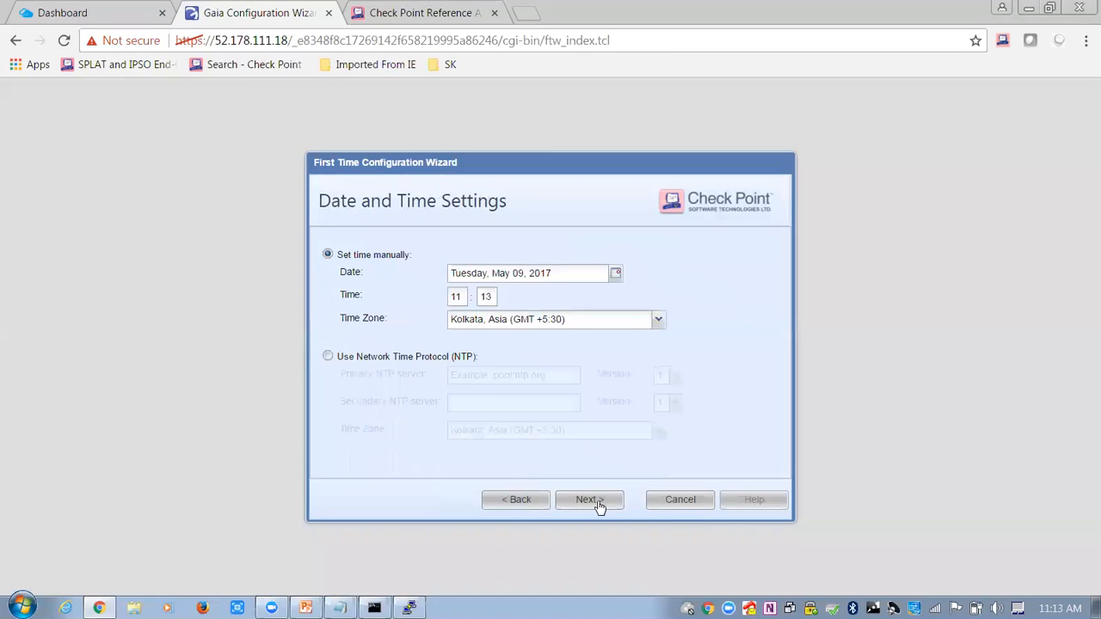
# - Return to Device Information, review the host name and primary DNS server, and proceed to Date and Time Settings
pyautogui.click(512, 501)
pyautogui.moveTo(538, 301); pyautogui.dragTo(430, 312)
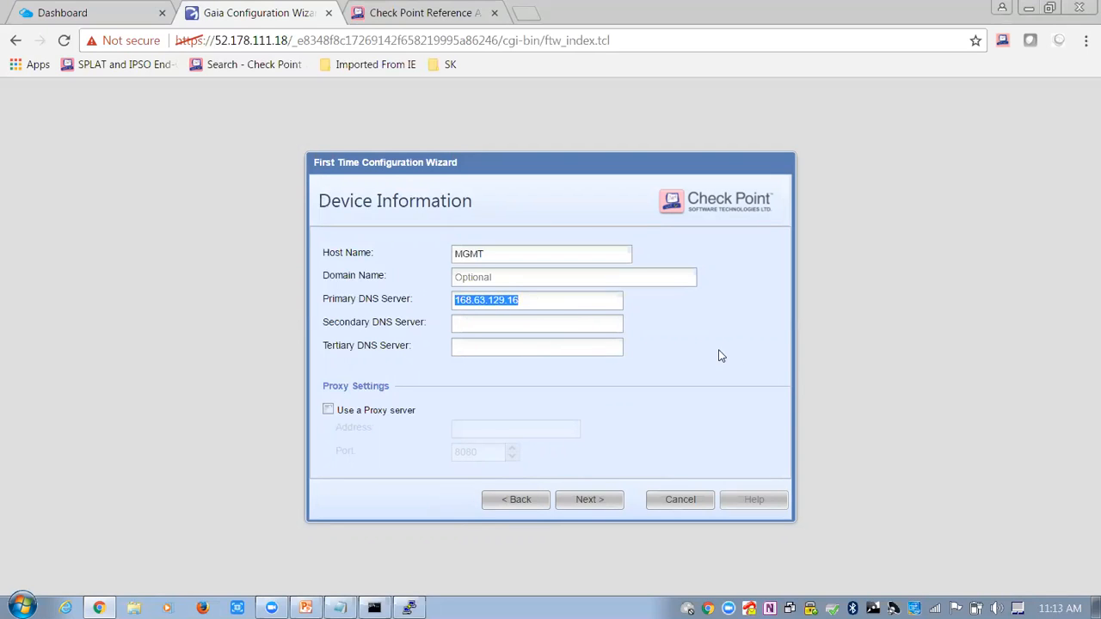
pyautogui.click(518, 353)
pyautogui.moveTo(545, 306); pyautogui.dragTo(432, 304)
pyautogui.click(589, 500)
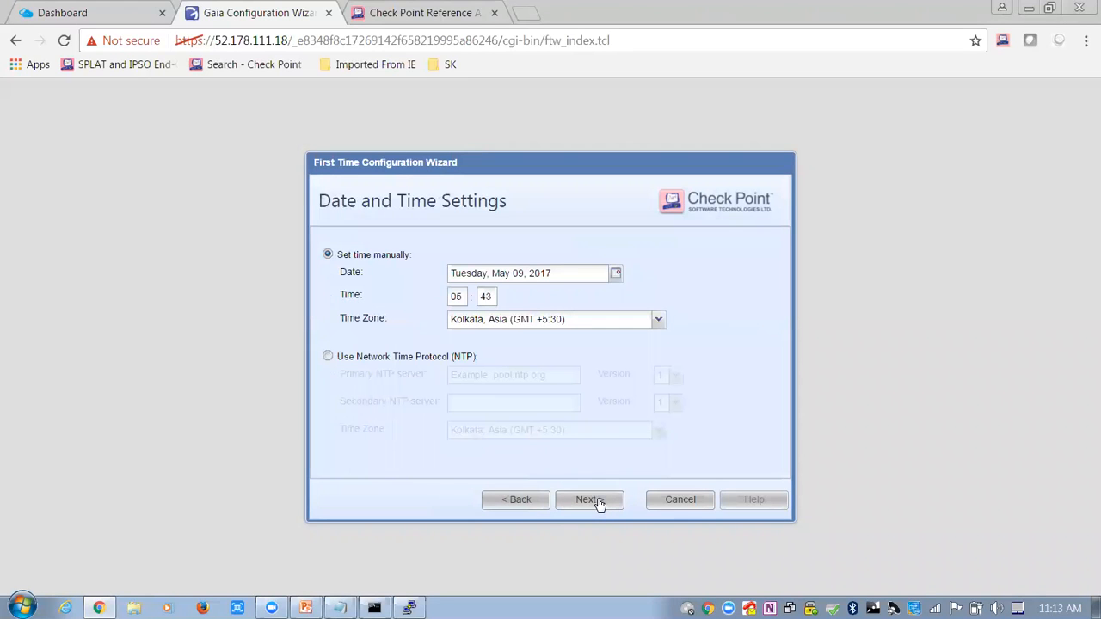
# - Accept the date and time and the Security Gateway or Security Management type, and deselect the Security Gateway product, keeping primary Security Management
pyautogui.click(599, 503)
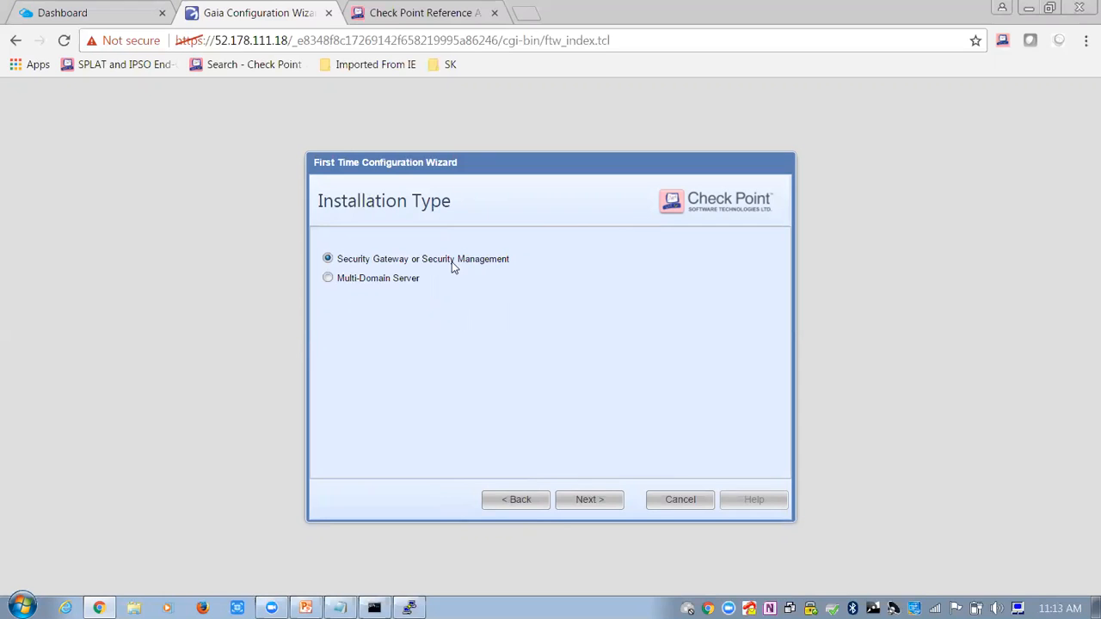
pyautogui.click(595, 502)
pyautogui.click(327, 272)
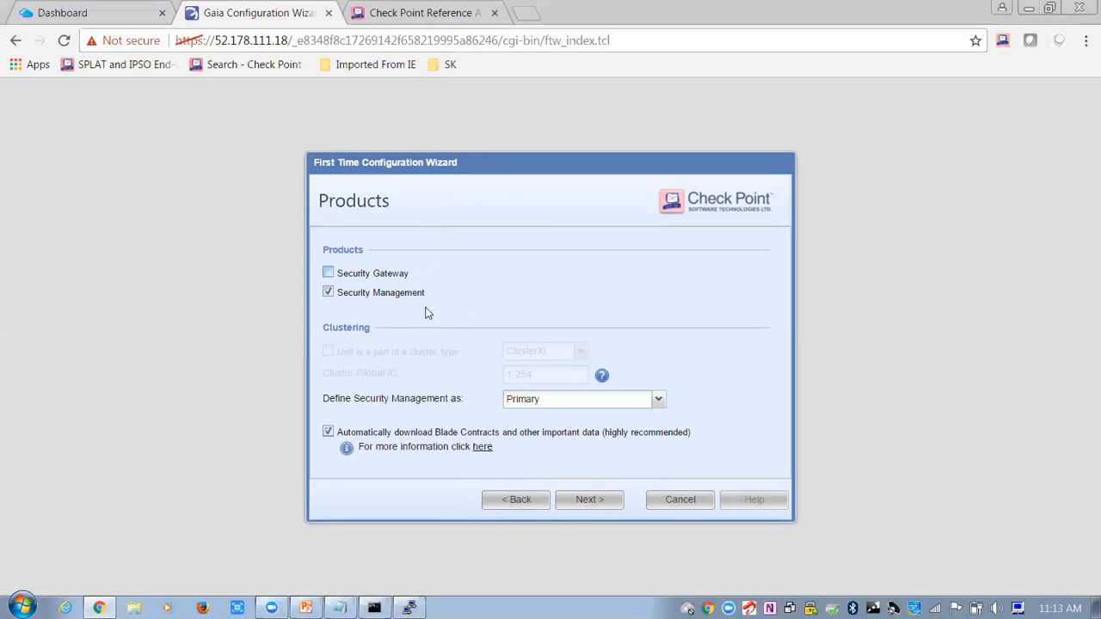
pyautogui.click(585, 506)
# - Set the Security Management administrator name to admin and return to the Products page
pyautogui.click(424, 261)
pyautogui.write('admin')
pyautogui.press('Tab')
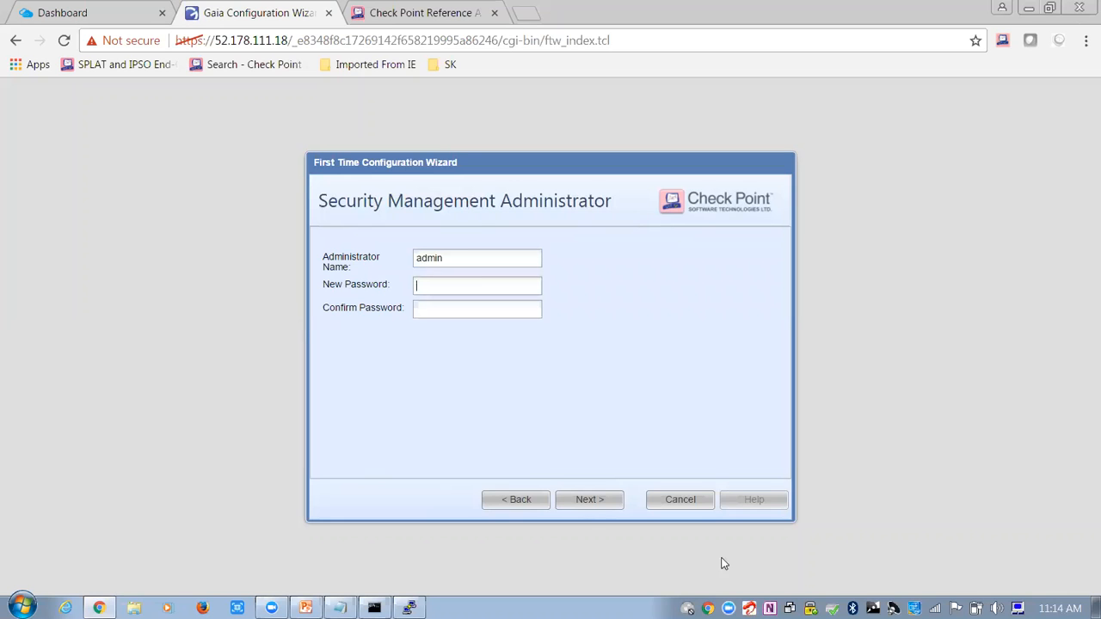
pyautogui.click(517, 500)
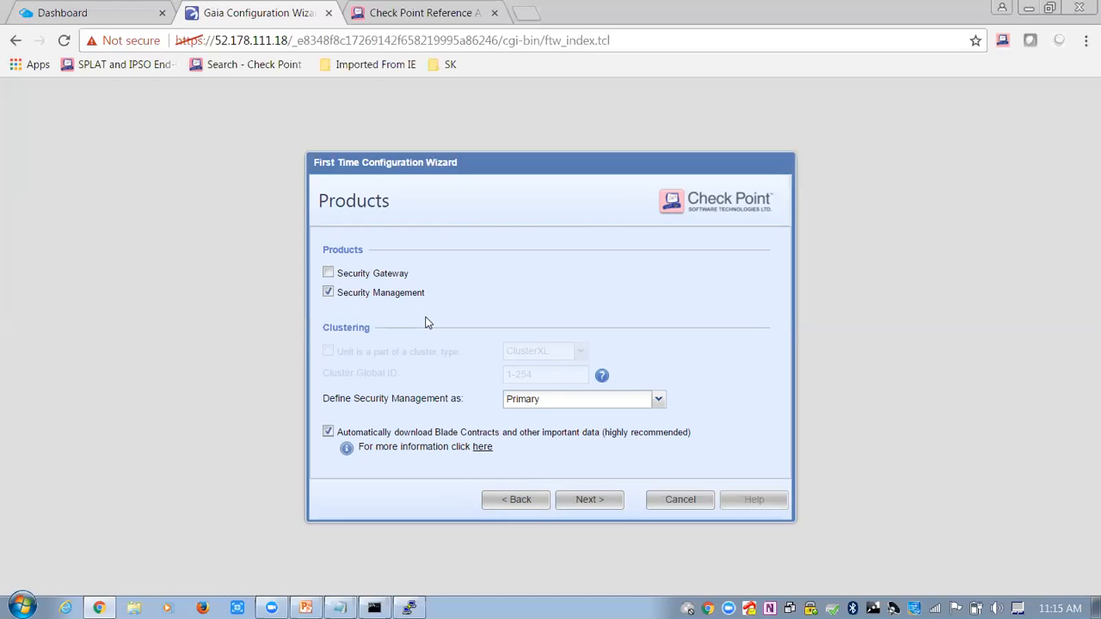
# - Return to the Security Management Administrator page, enter and confirm the new administrator password, and accept it
pyautogui.click(589, 499)
pyautogui.press('Tab')
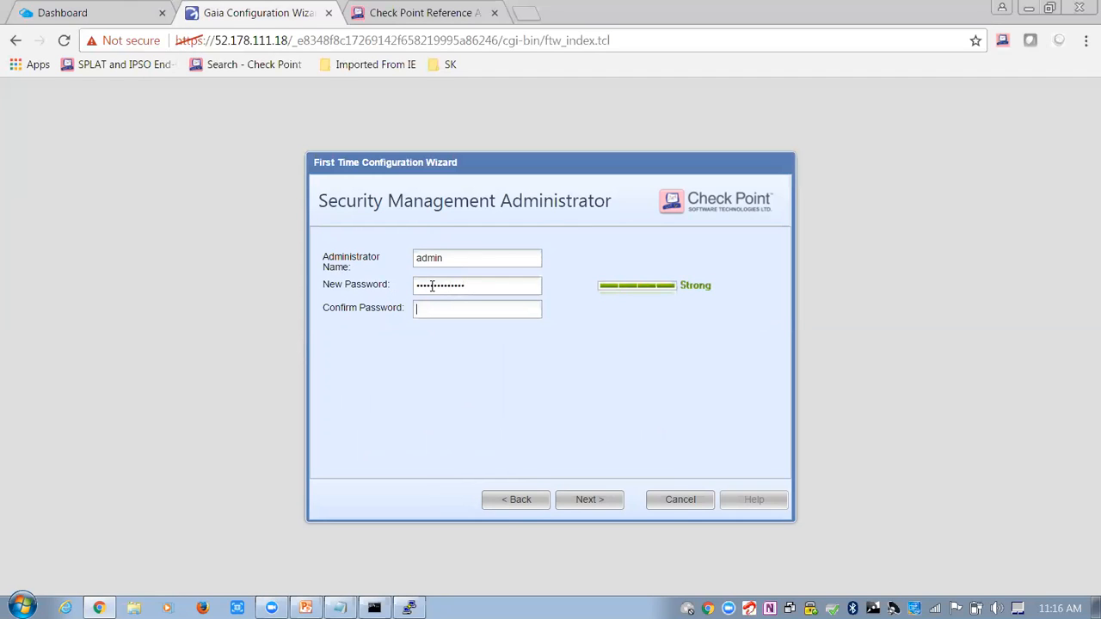
pyautogui.click(590, 504)
# - Proceed to the wizard summary, finish the wizard, and confirm starting the configuration process
pyautogui.click(592, 506)
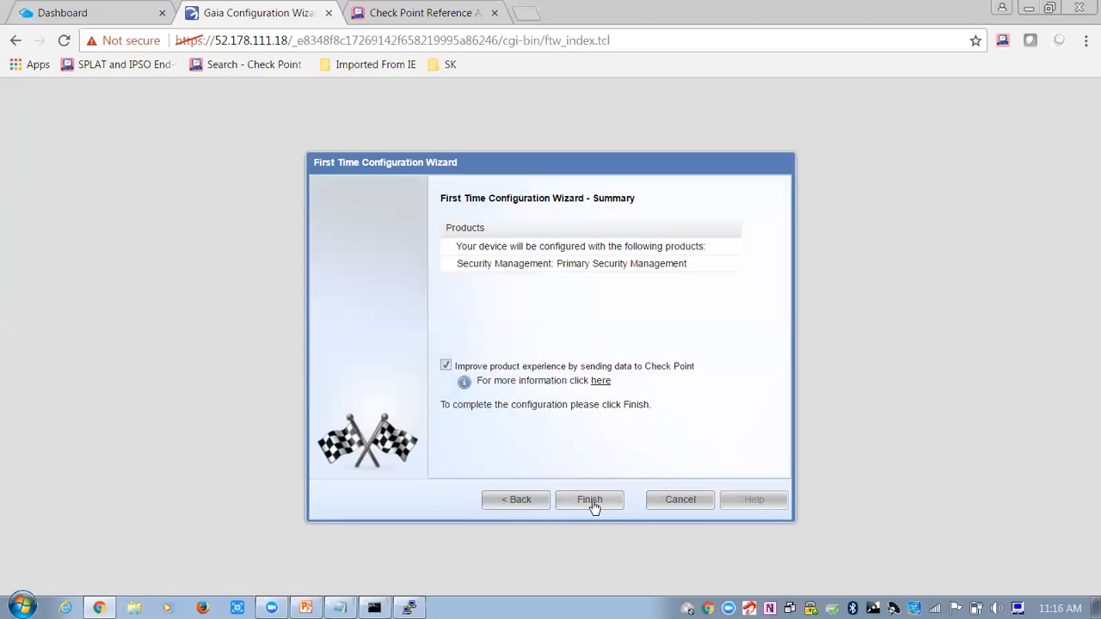
pyautogui.click(591, 504)
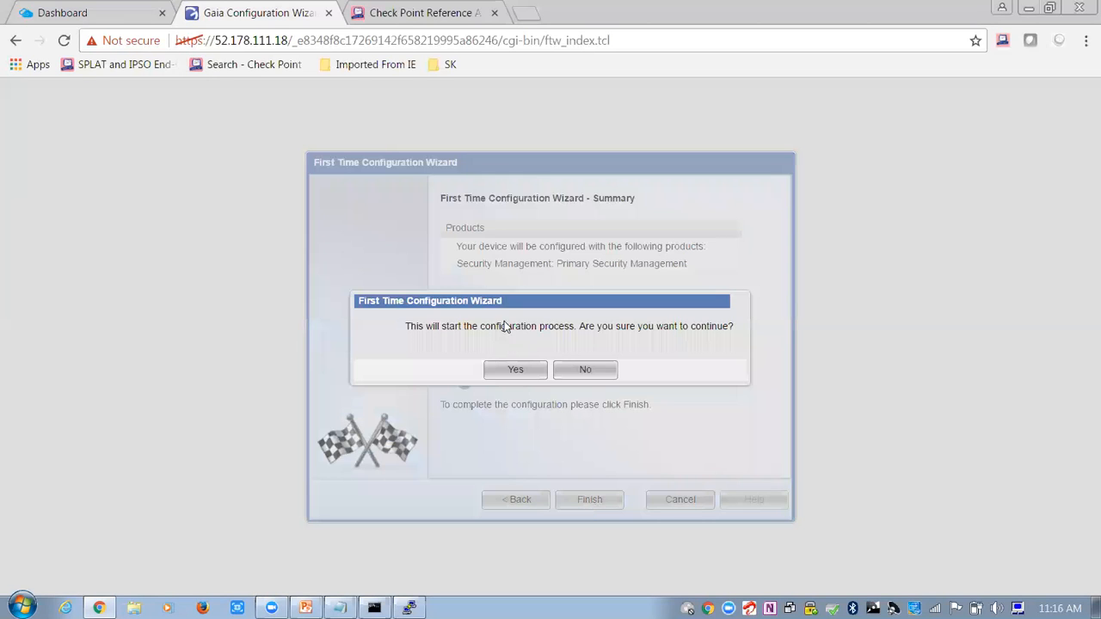
pyautogui.click(515, 370)
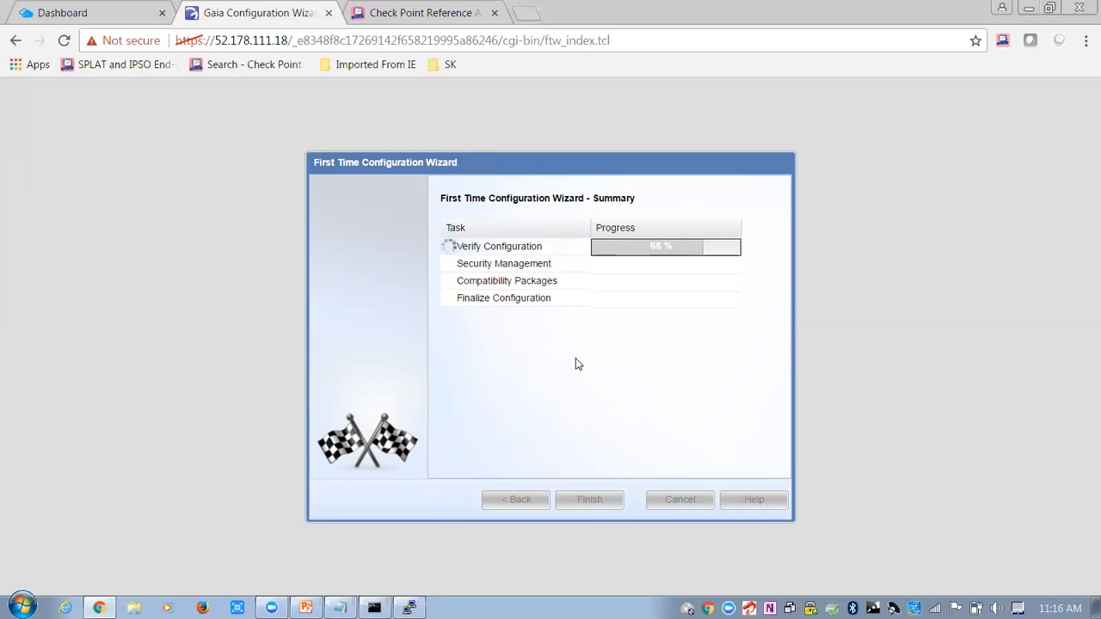
# - Switch to the Azure portal, close the MGMT virtual machine view, and check the vSEC cluster deployment status and notifications
pyautogui.click(62, 12)
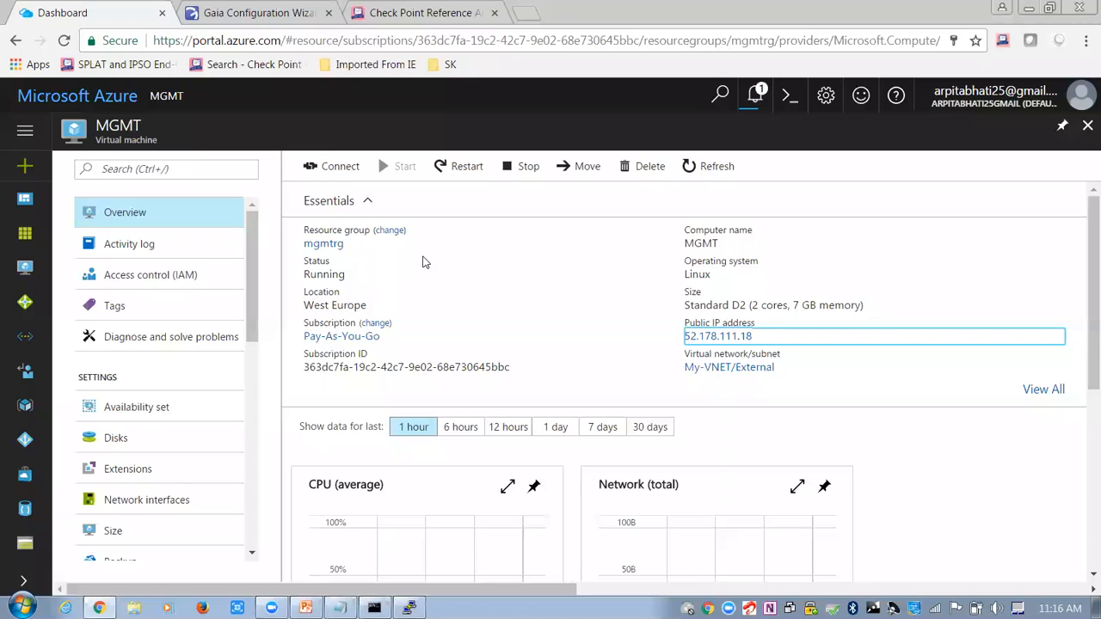
pyautogui.click(1087, 124)
pyautogui.click(250, 430)
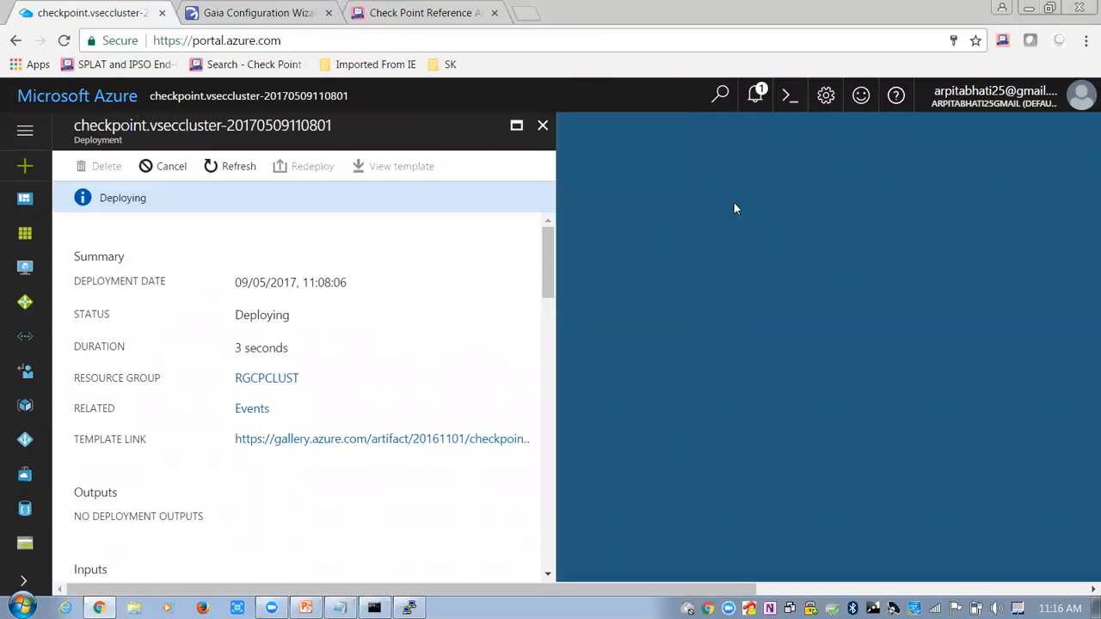
pyautogui.click(753, 97)
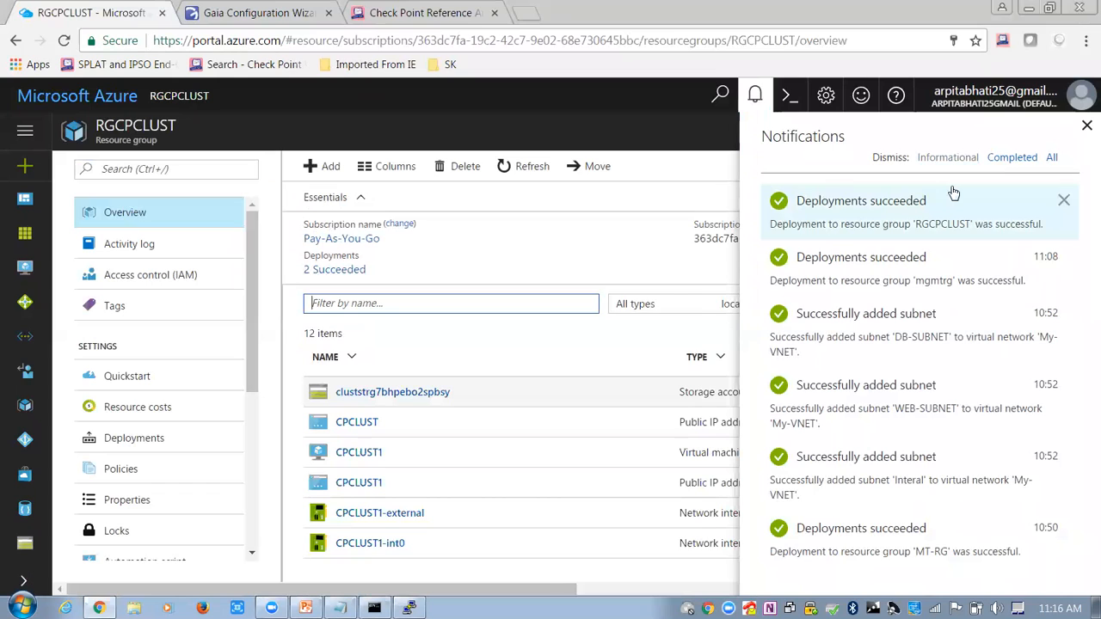
# - Dismiss the notifications, review the resources in the RGCPCLUST resource group, and return to the dashboard
pyautogui.click(1086, 125)
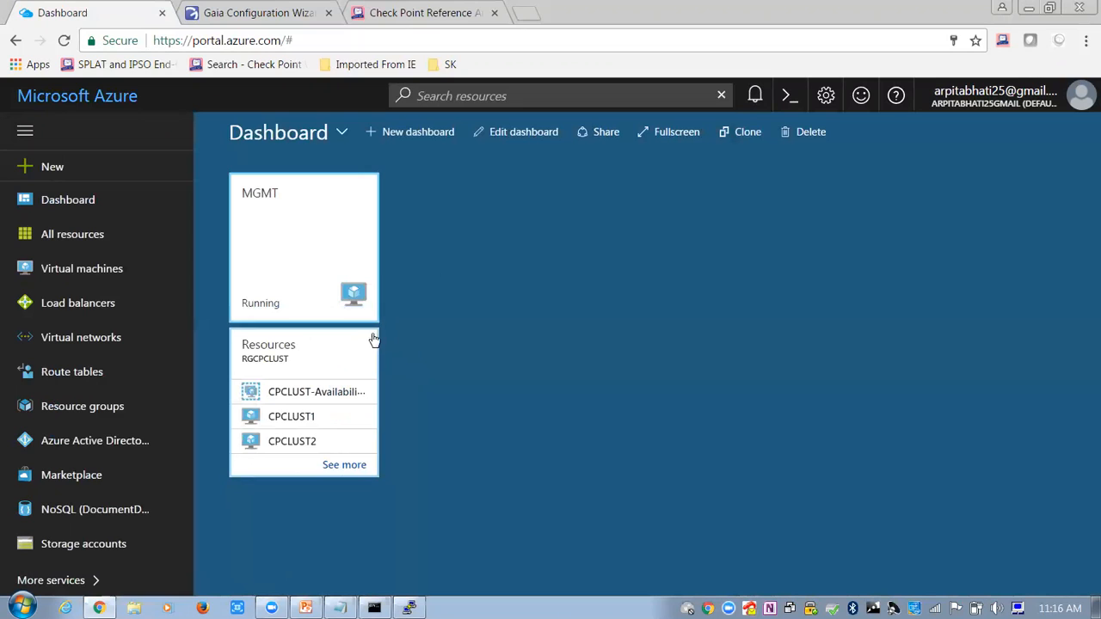
pyautogui.click(302, 363)
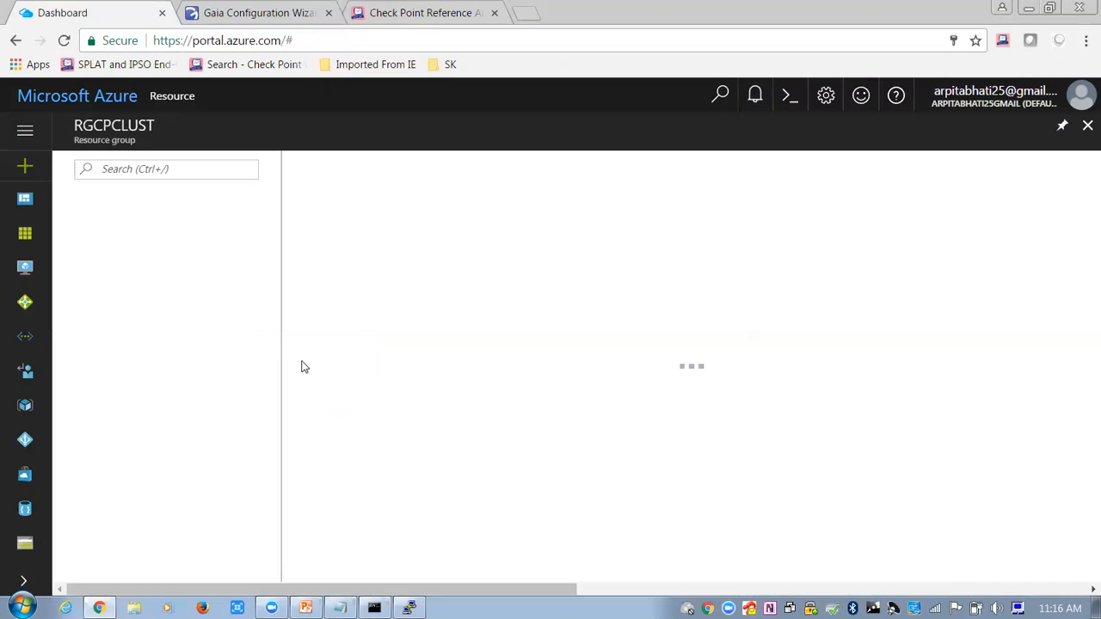
pyautogui.click(1087, 125)
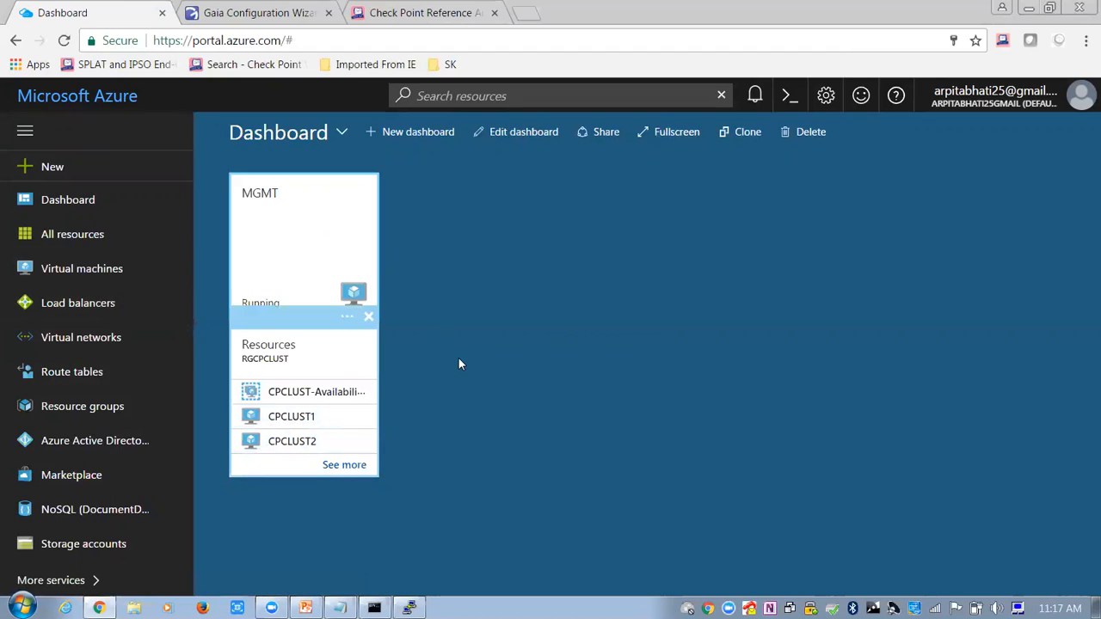
# - Open the CPCLUST1 virtual machine, view its network interfaces, and open CPCLUST1-external to check its private IP address
pyautogui.click(107, 278)
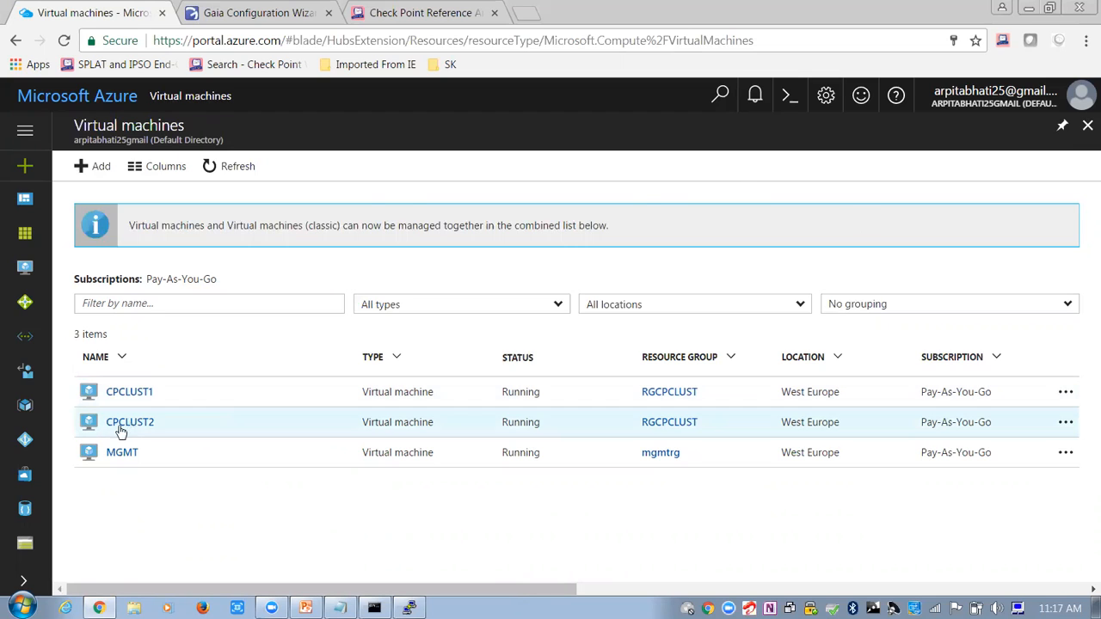
pyautogui.click(129, 393)
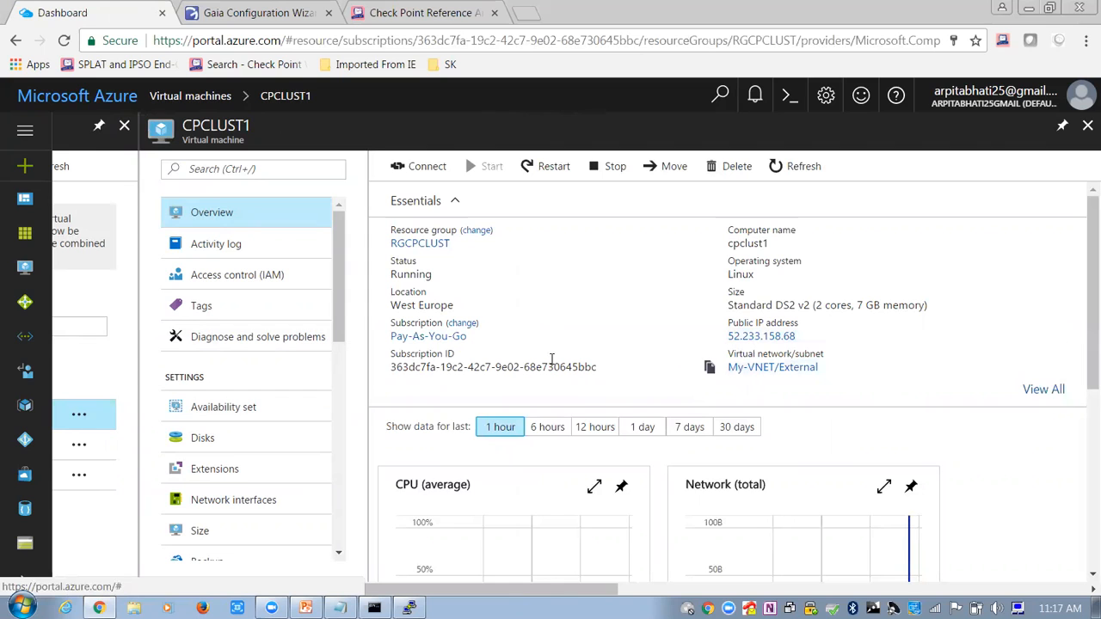
pyautogui.scroll(-1, 1082, 277)
pyautogui.scroll(1, 1082, 277)
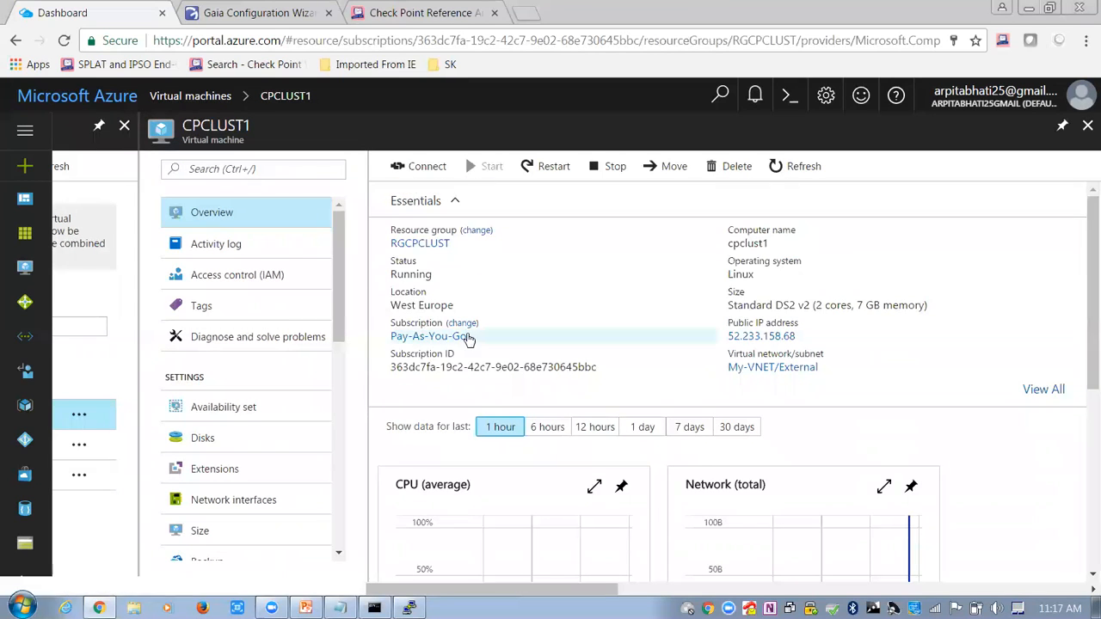
pyautogui.click(245, 499)
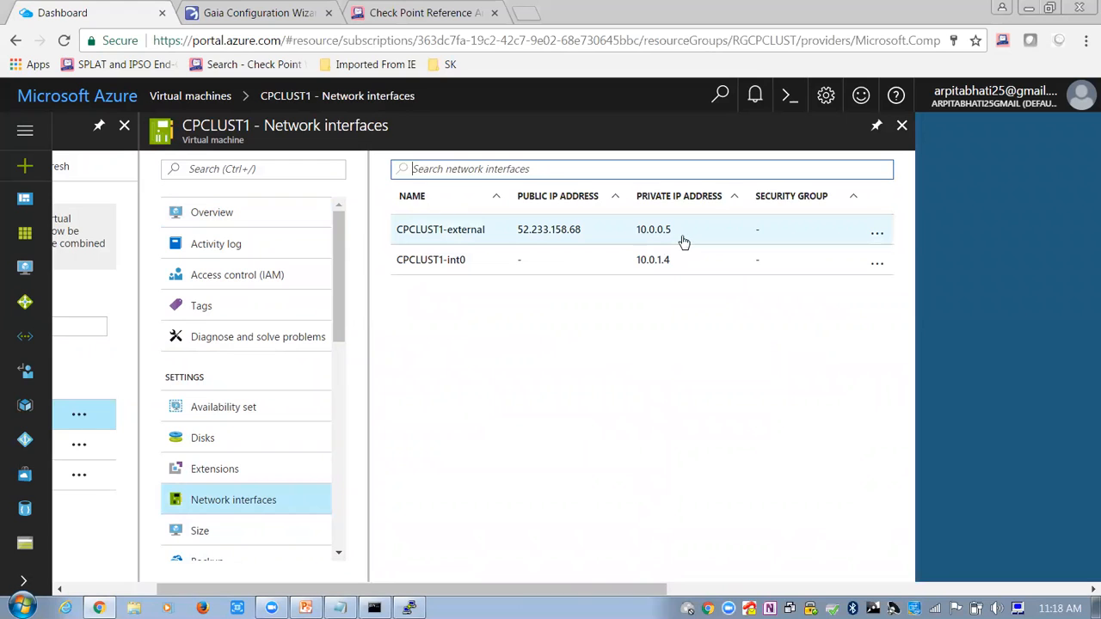
pyautogui.moveTo(686, 241); pyautogui.dragTo(634, 240)
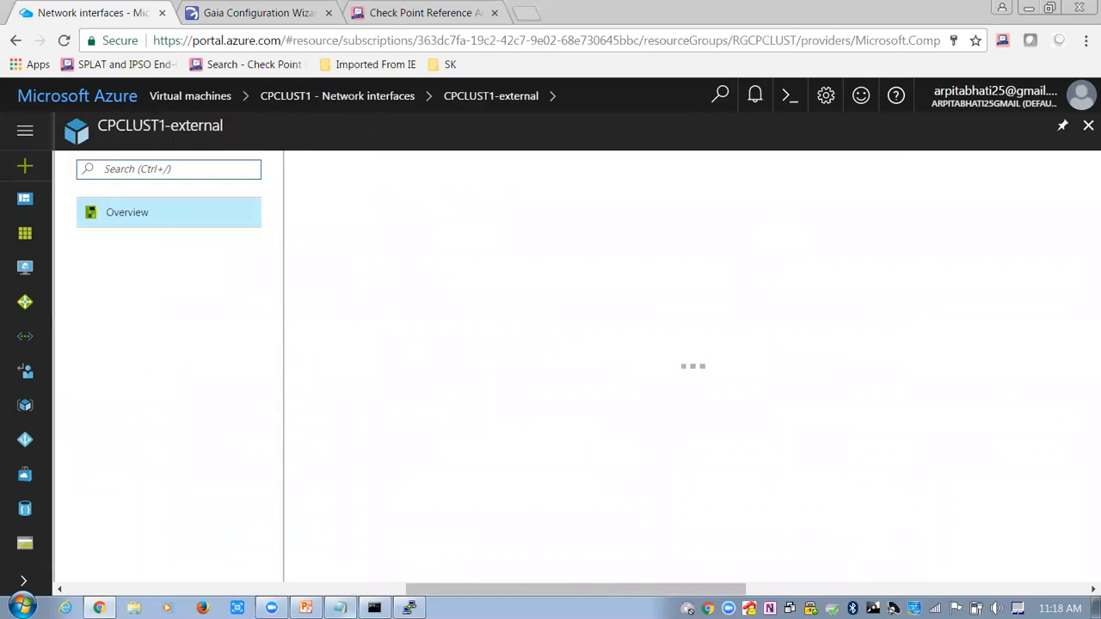
# - Switch to the MGMT SSH session, ping 10.0.0.5, stop the ping, and minimize the terminal
pyautogui.hotkey('alt', 'Tab')
pyautogui.write('ping 10.0.0.5')
pyautogui.press('Return')
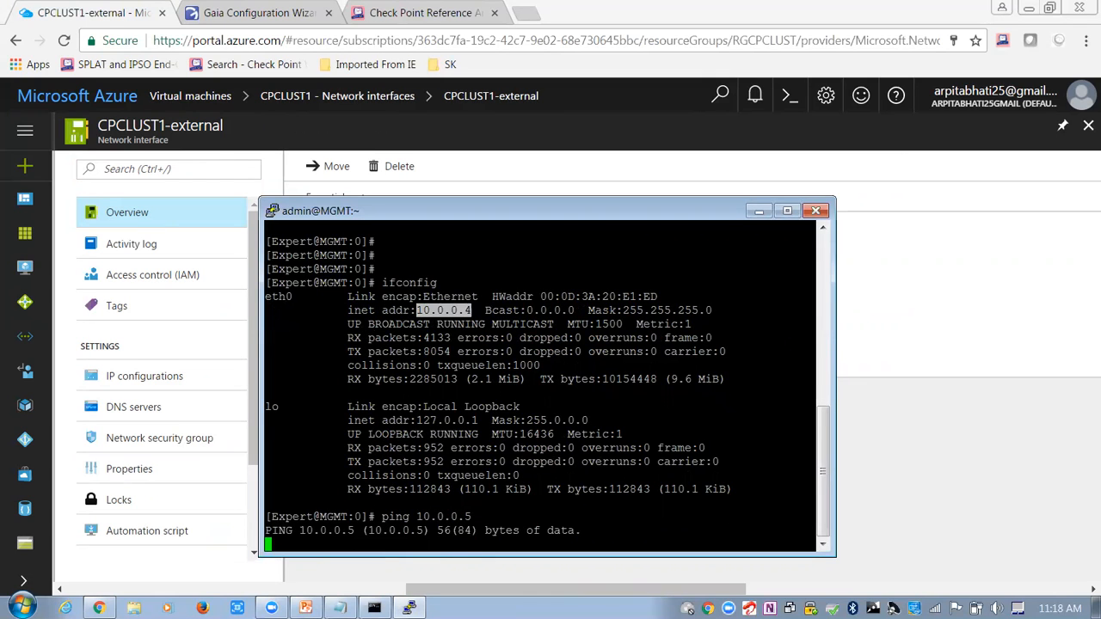
pyautogui.hotkey('ctrl', 'c')
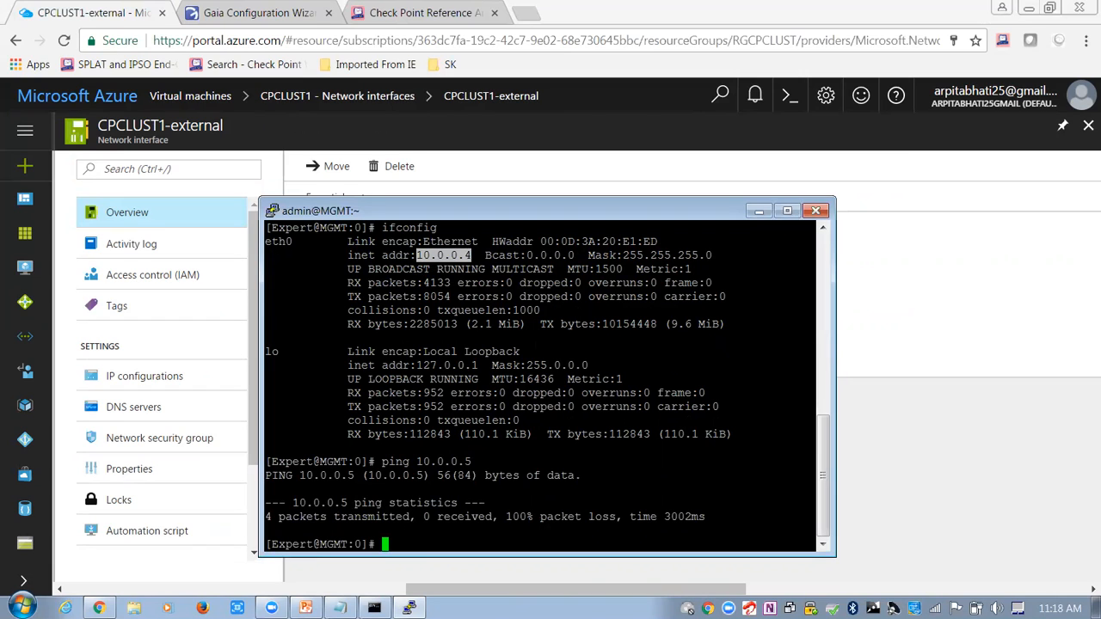
pyautogui.click(758, 213)
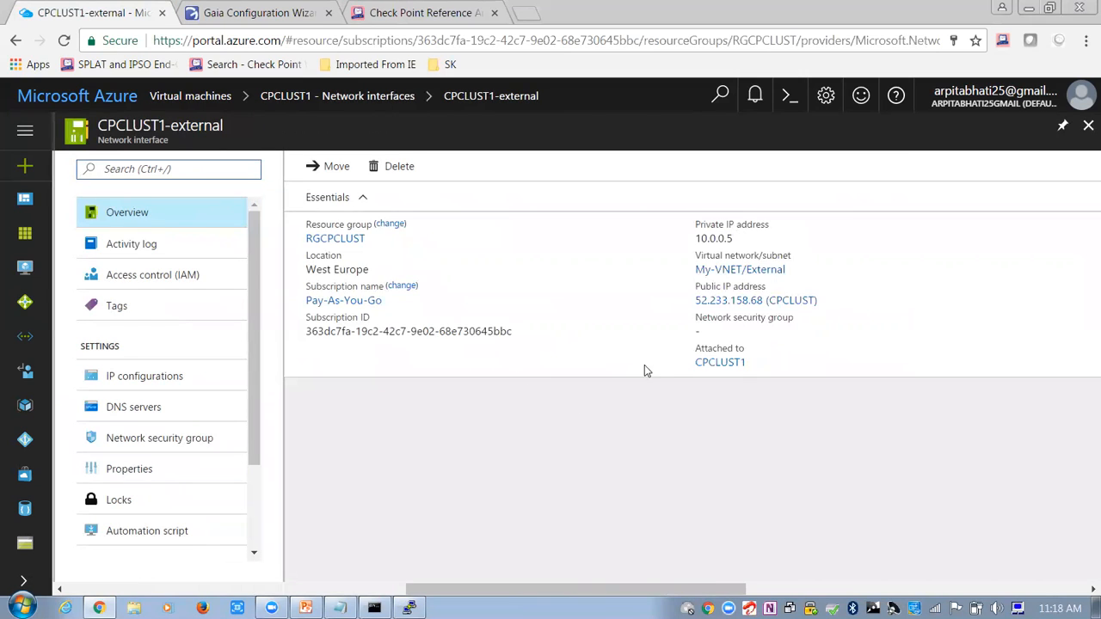
# - Open the public IP address resource attached to CPCLUST1-external and examine its IP address and associations
pyautogui.moveTo(549, 590); pyautogui.dragTo(400, 590)
pyautogui.moveTo(350, 230); pyautogui.dragTo(287, 229)
pyautogui.click(709, 301)
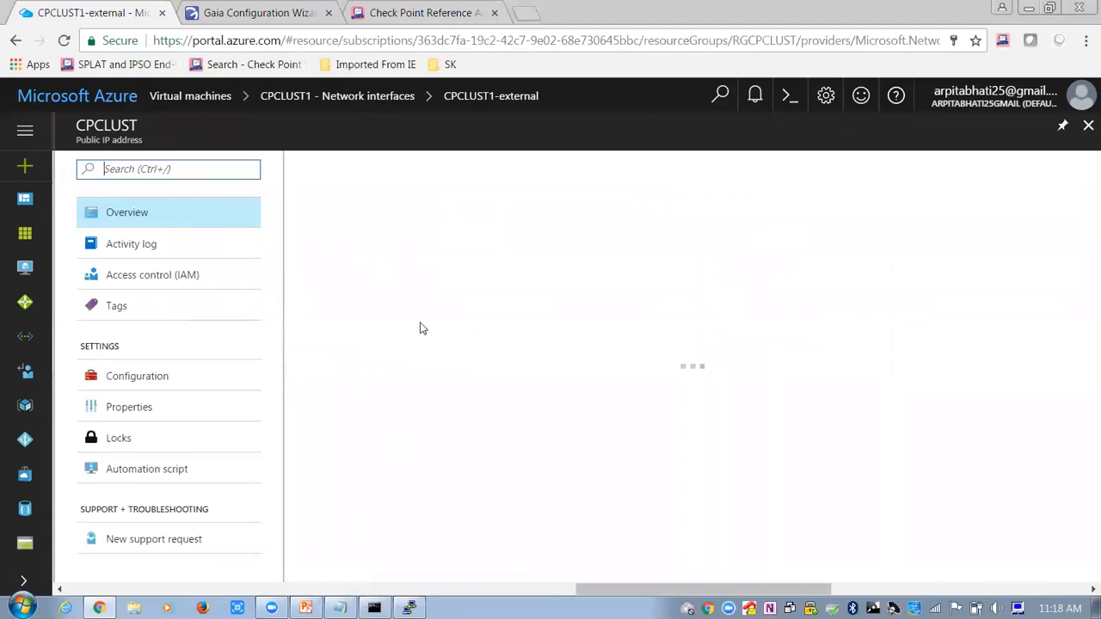
pyautogui.moveTo(766, 240); pyautogui.dragTo(695, 248)
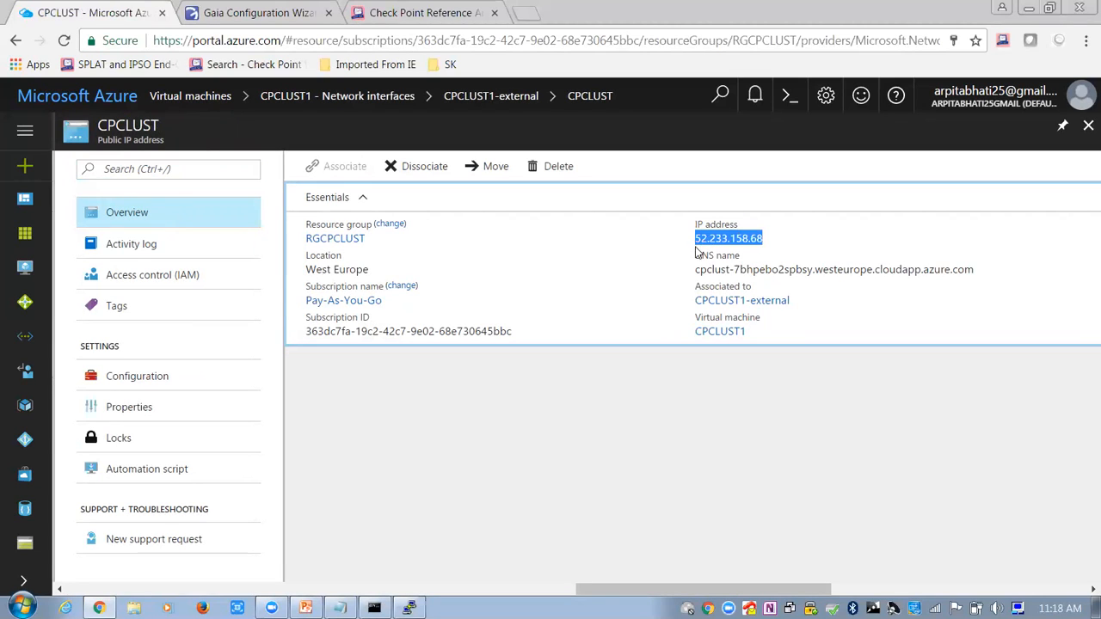
pyautogui.click(664, 267)
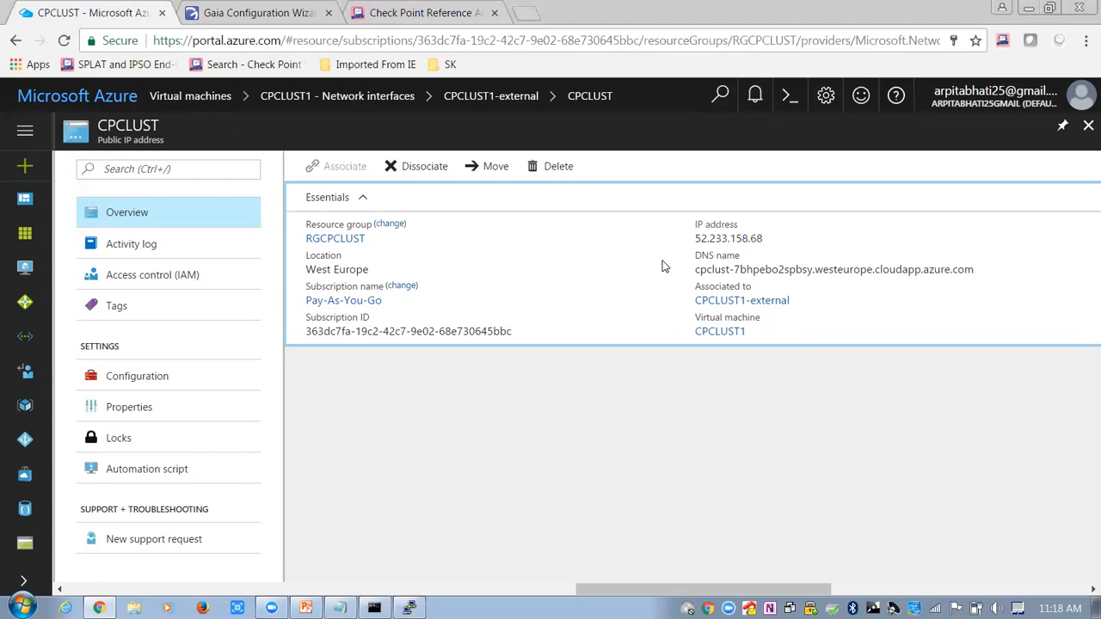
pyautogui.click(655, 419)
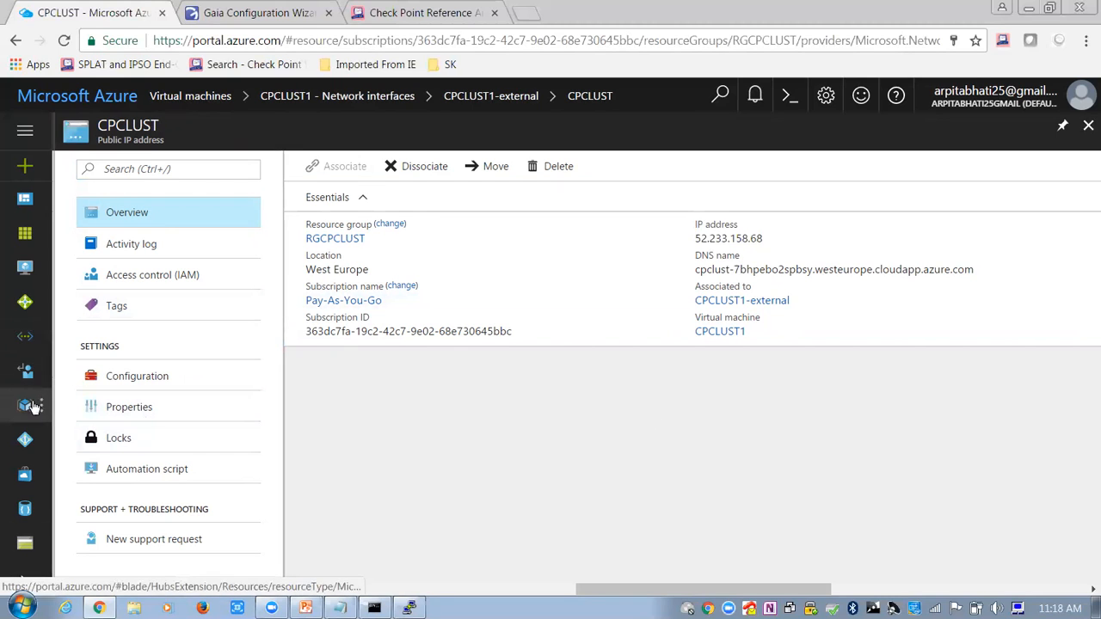
# - Find the Public IP addresses service by filtering for "publi" and open the CPCLUST1 public IP address
pyautogui.click(25, 585)
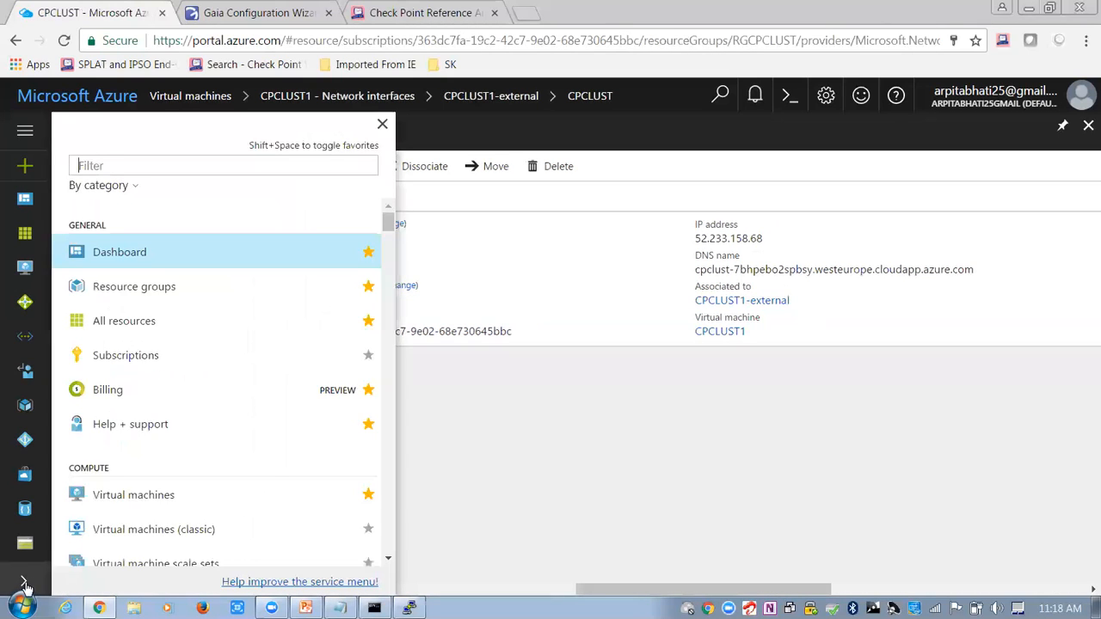
pyautogui.write('publi')
pyautogui.click(135, 216)
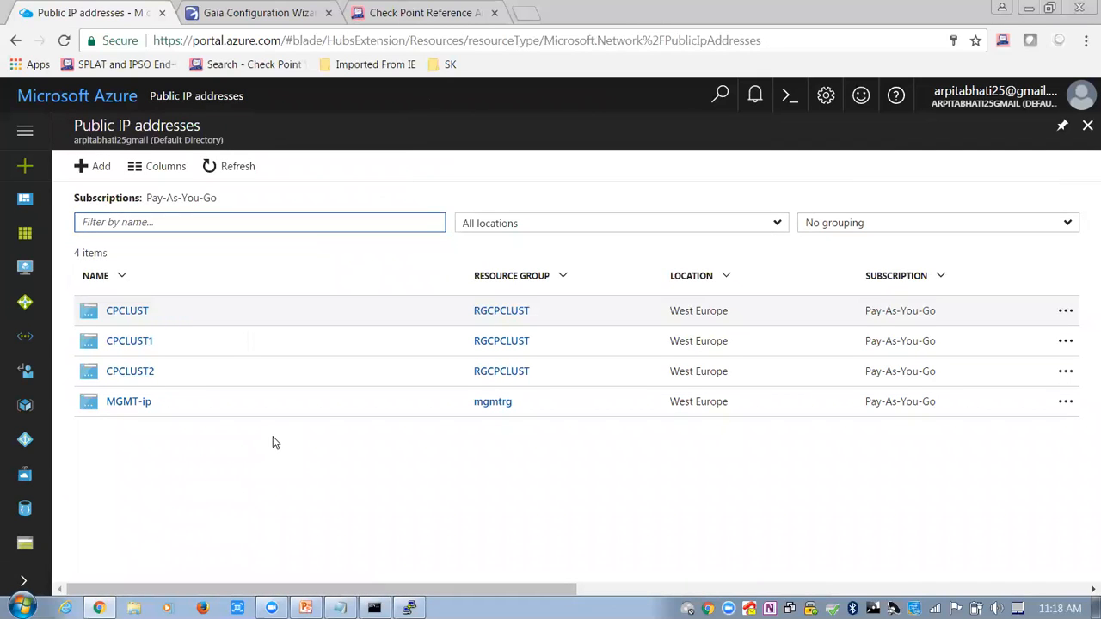
pyautogui.click(124, 343)
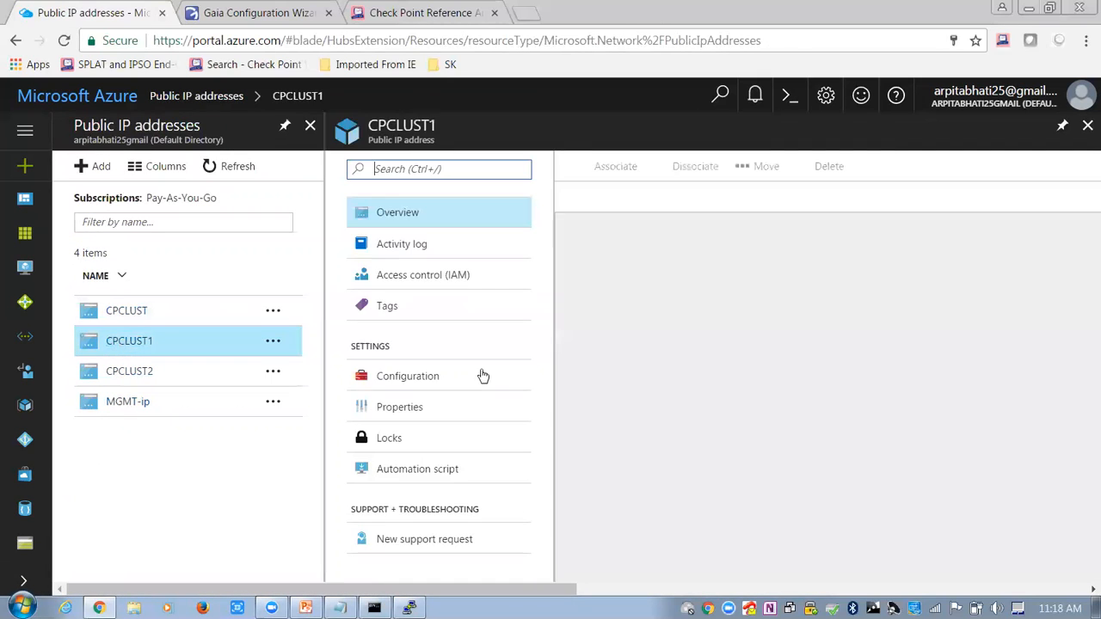
# - Copy the CPCLUST1 public IP address and record it in the Notepad list as "CPCLUST1 13.73.156.126"
pyautogui.moveTo(897, 239); pyautogui.dragTo(831, 239)
pyautogui.hotkey('ctrl', 'c')
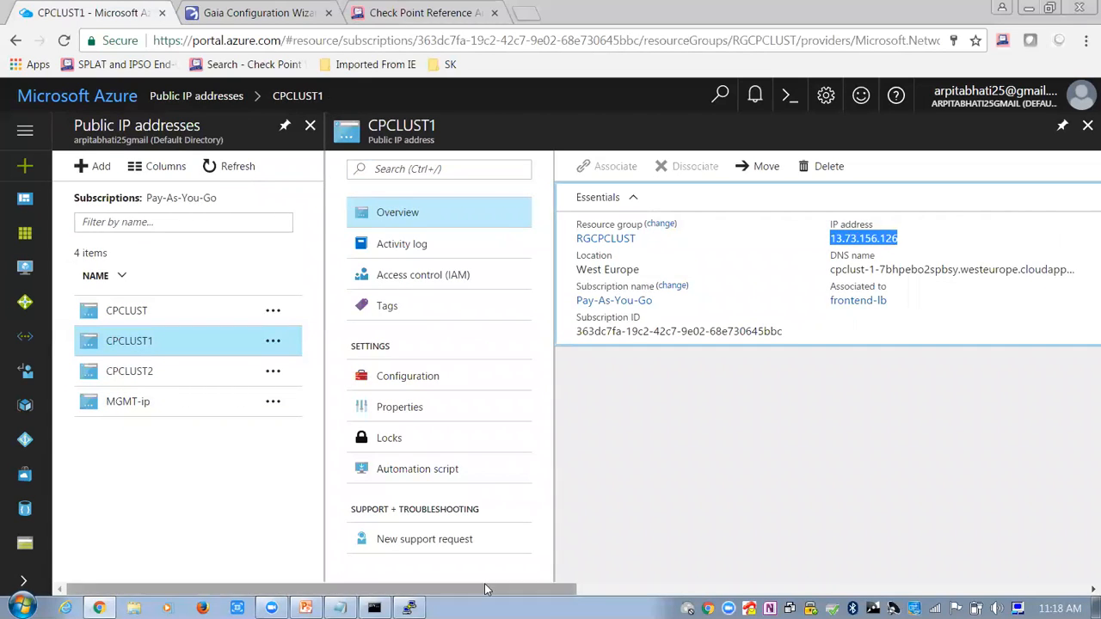
pyautogui.click(340, 608)
pyautogui.moveTo(459, 470); pyautogui.dragTo(676, 284)
pyautogui.click(633, 320)
pyautogui.write('CPCLUST1')
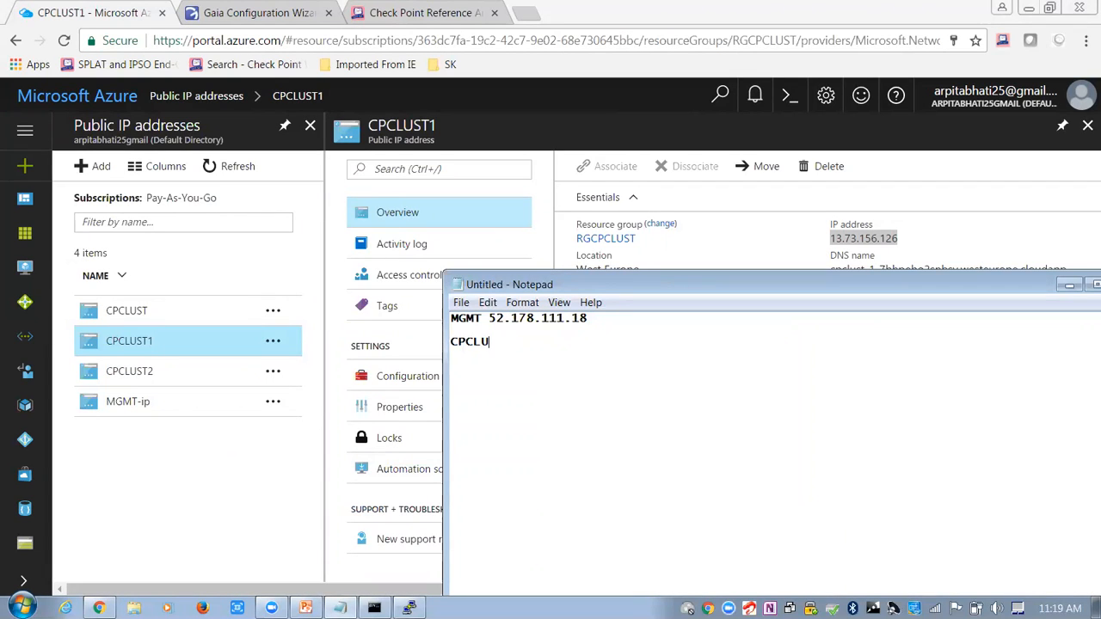
pyautogui.hotkey('ctrl', 'v')
# - Open the CPCLUST2 public IP address, copy its IP, and record it in Notepad as "CPCLUST2 13.73.157.191"
pyautogui.click(191, 371)
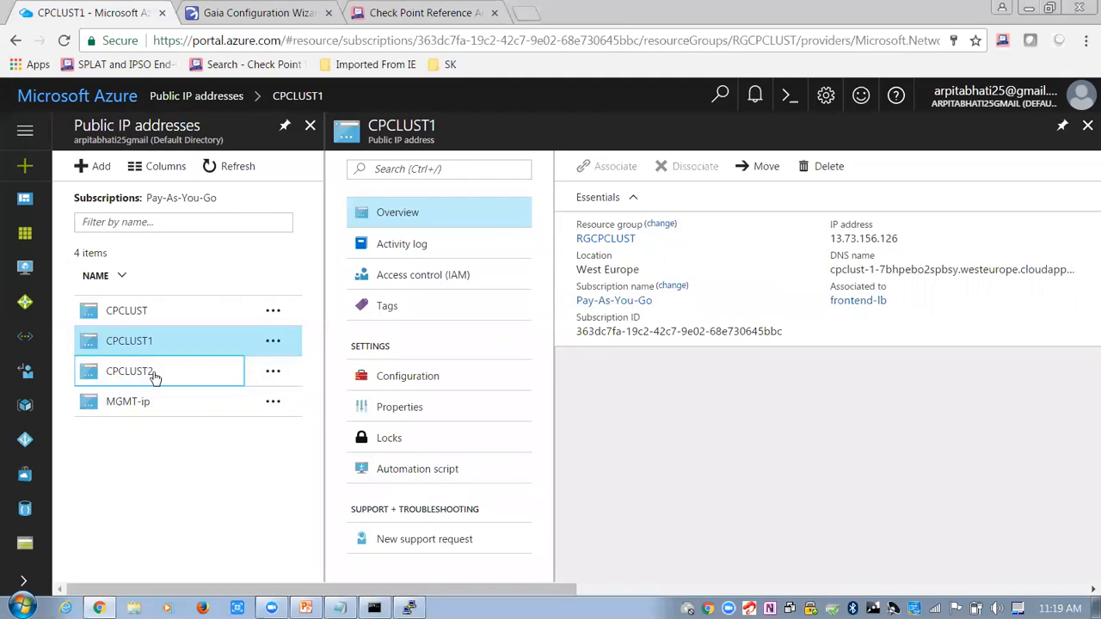
pyautogui.click(158, 374)
pyautogui.moveTo(900, 240)
pyautogui.mouseDown()
pyautogui.moveTo(836, 239)
pyautogui.moveTo(829, 226)
pyautogui.moveTo(898, 239)
pyautogui.mouseUp()
pyautogui.click(905, 254)
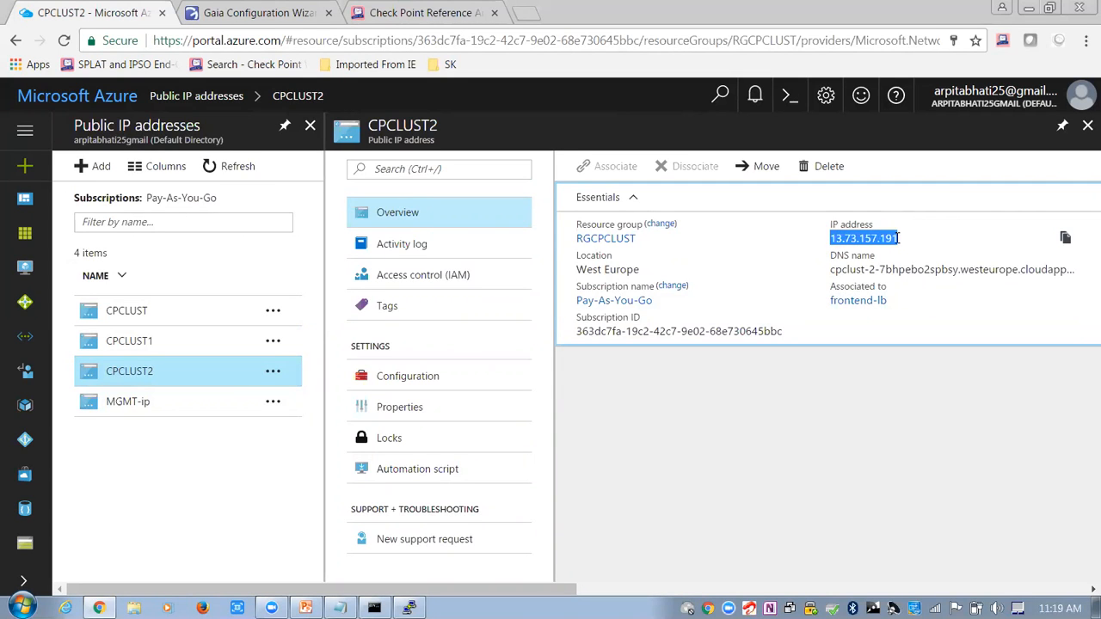
pyautogui.click(341, 608)
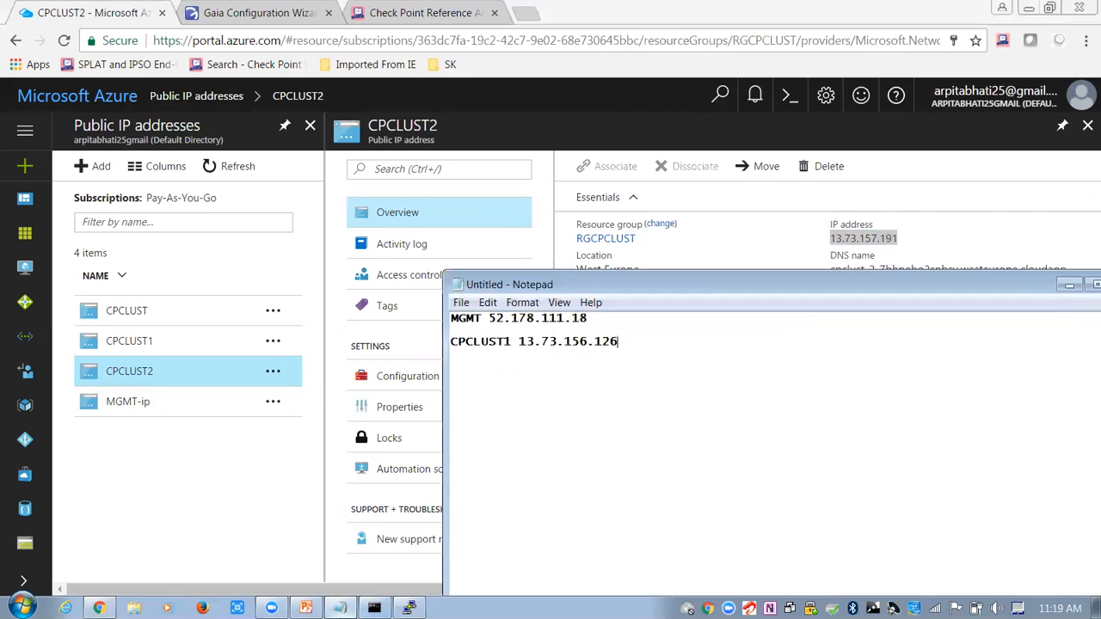
pyautogui.write('CPCLUST2')
pyautogui.hotkey('ctrl', 'v')
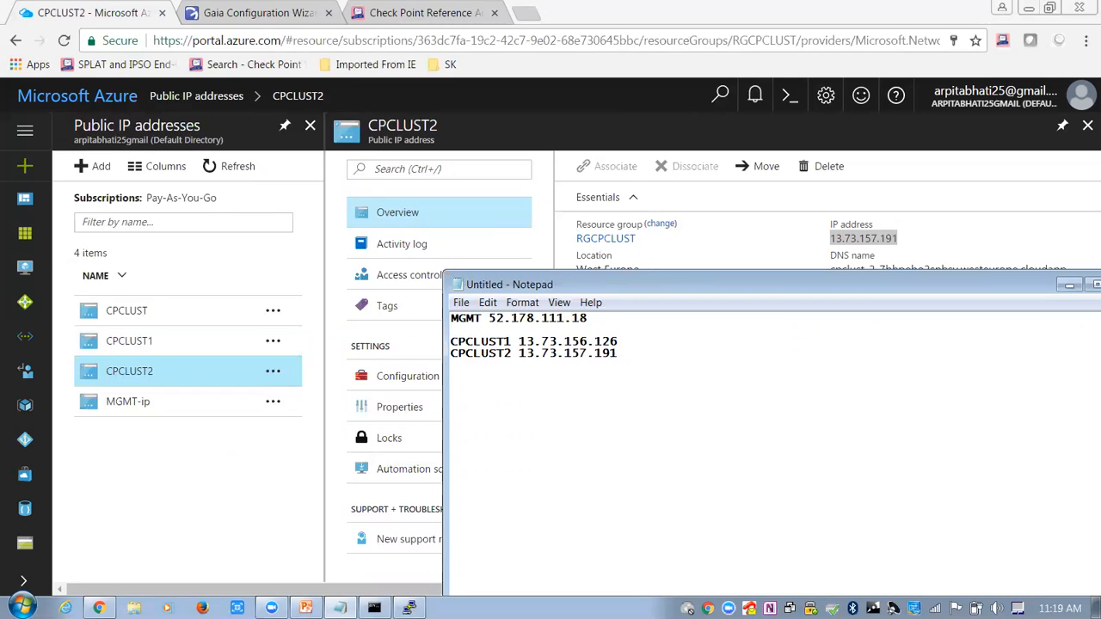
# - Open the CPCLUST public IP address, copy its IP, and add "CPCLUST 52.233.158.68" above the CPCLUST1 line in Notepad
pyautogui.click(125, 315)
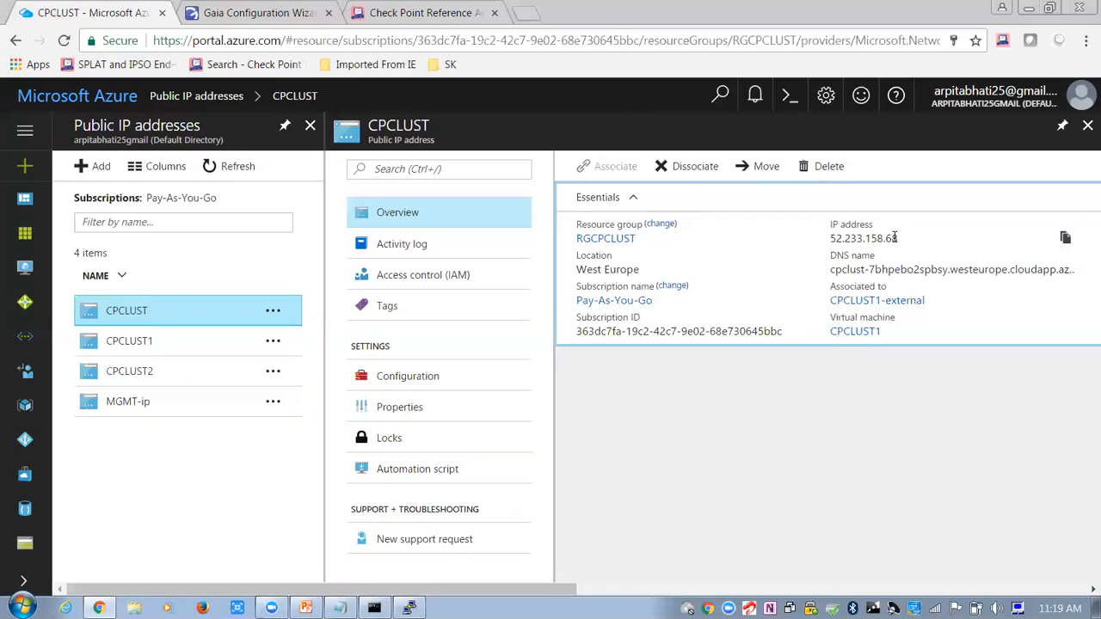
pyautogui.moveTo(895, 239); pyautogui.dragTo(829, 238)
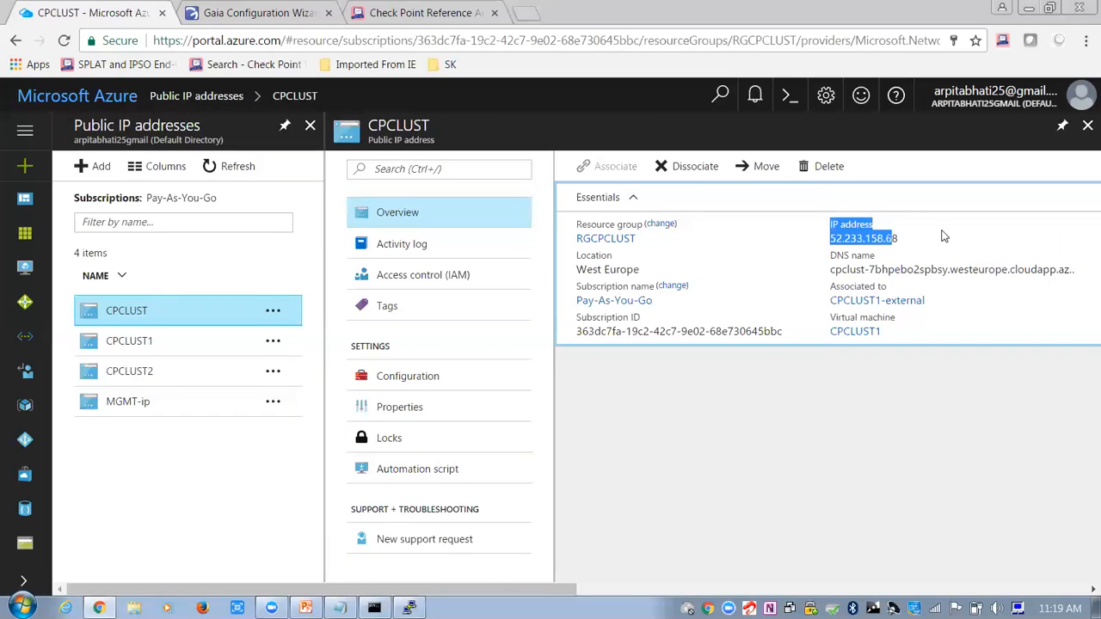
pyautogui.click(897, 238)
pyautogui.moveTo(897, 238); pyautogui.dragTo(831, 240)
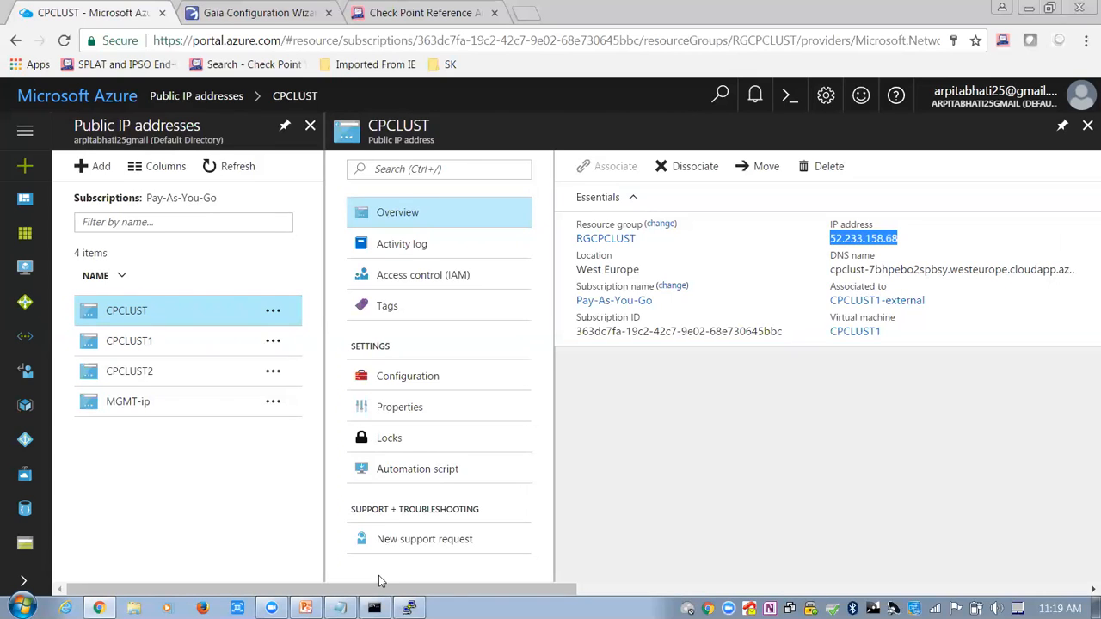
pyautogui.click(342, 609)
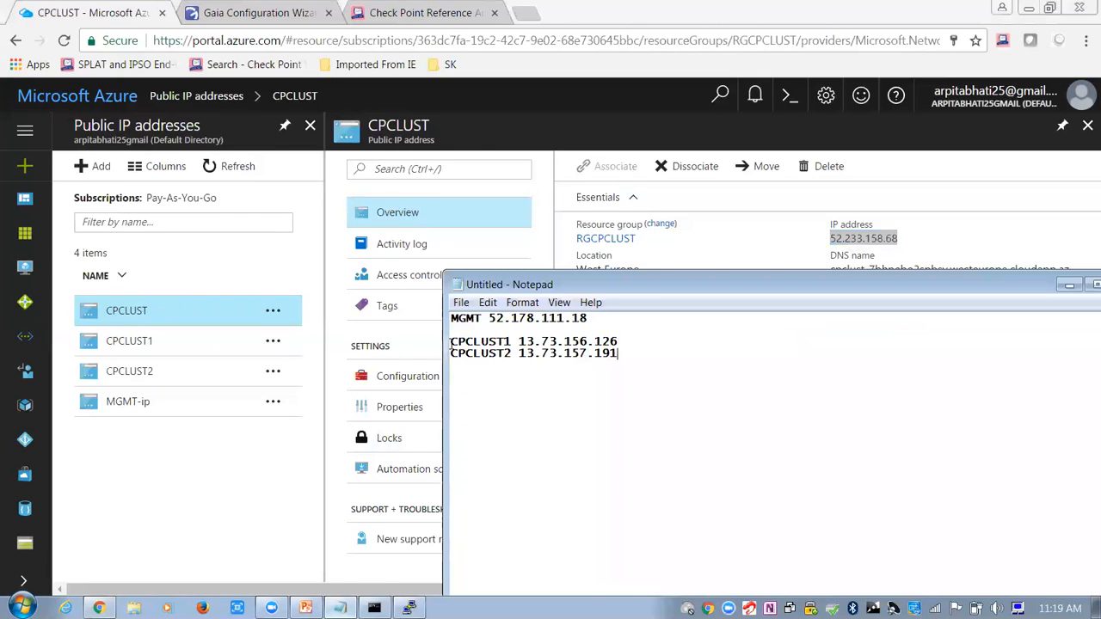
pyautogui.click(451, 342)
pyautogui.press('Return')
pyautogui.write('CPCLUST')
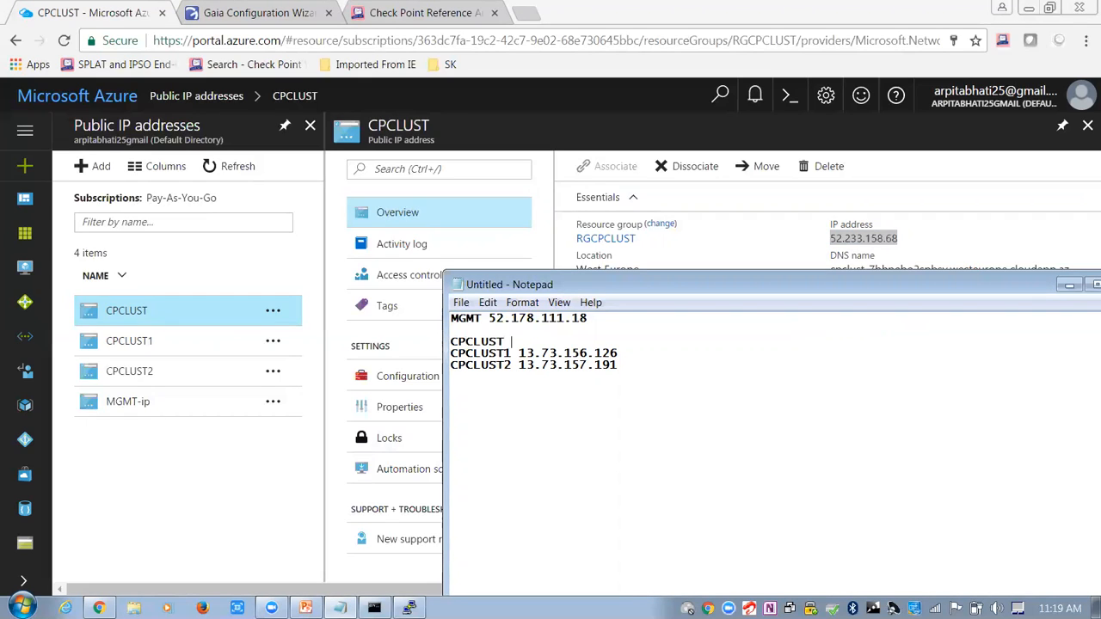
pyautogui.hotkey('ctrl', 'v')
# - Copy the CPCLUST1 address from Notepad, open a PuTTY SSH session to 13.73.156.126, and accept the server's host key
pyautogui.moveTo(567, 353); pyautogui.dragTo(489, 355)
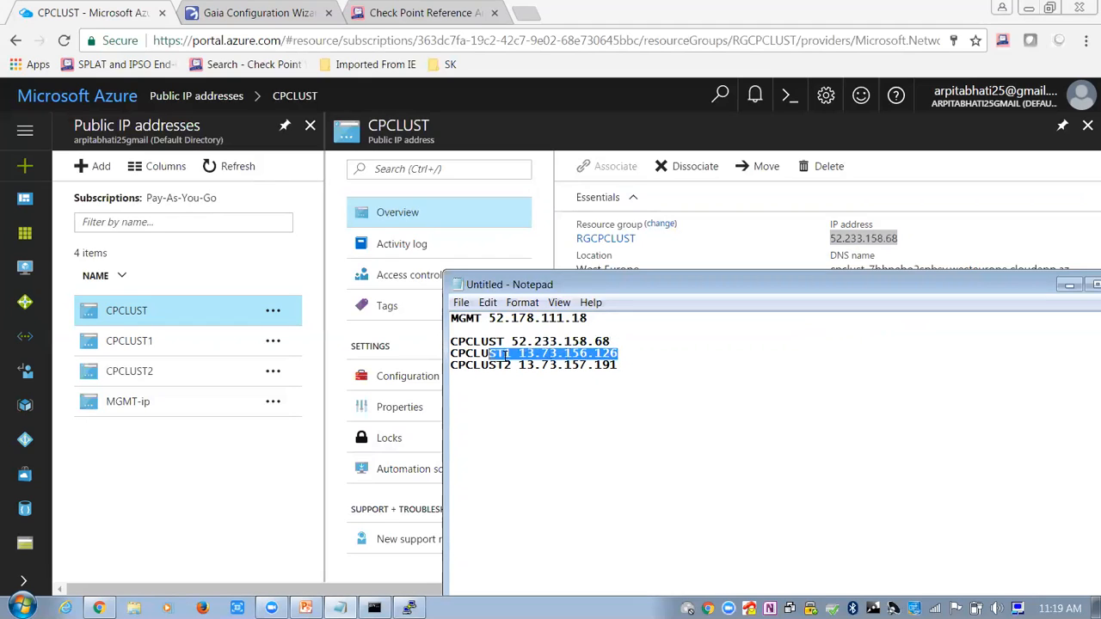
pyautogui.click(630, 366)
pyautogui.moveTo(618, 354); pyautogui.dragTo(520, 354)
pyautogui.click(22, 608)
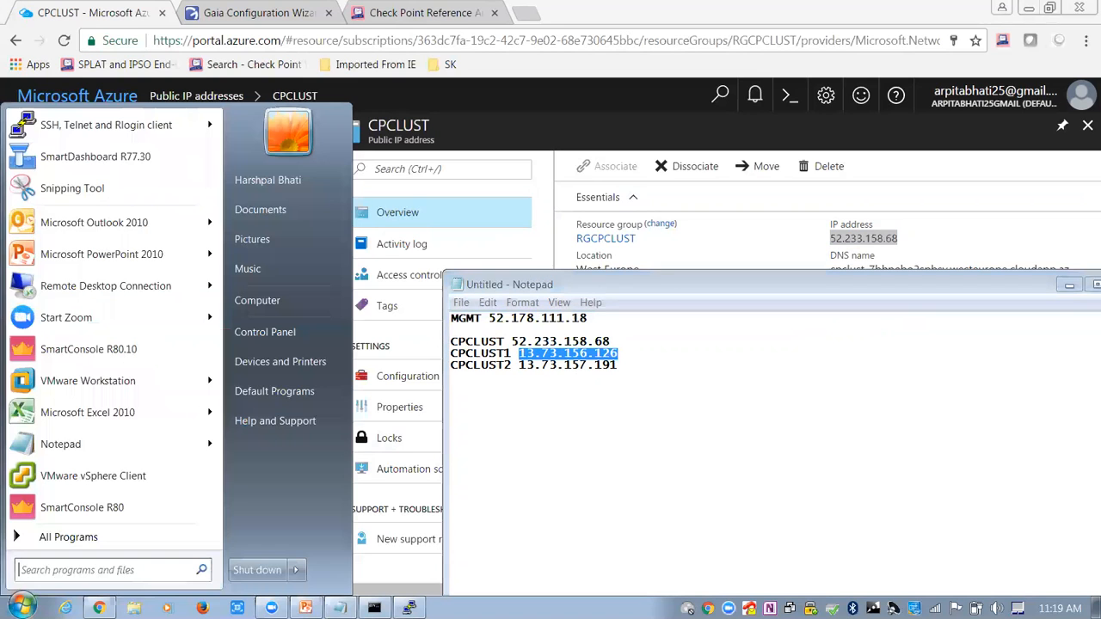
pyautogui.click(95, 125)
pyautogui.hotkey('ctrl', 'v')
pyautogui.click(629, 478)
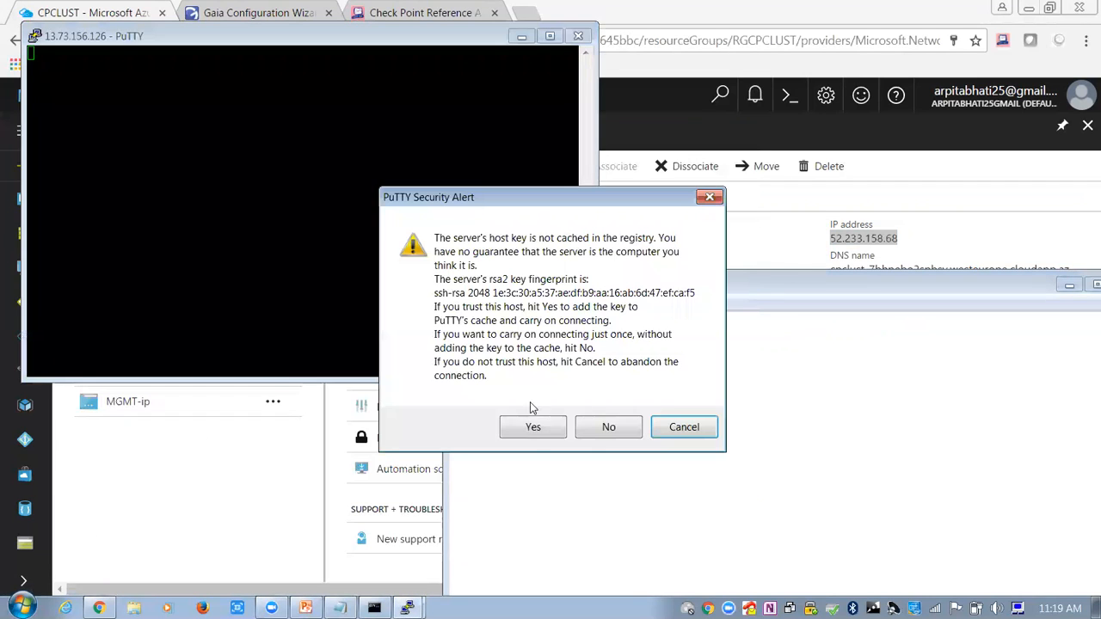
pyautogui.click(532, 427)
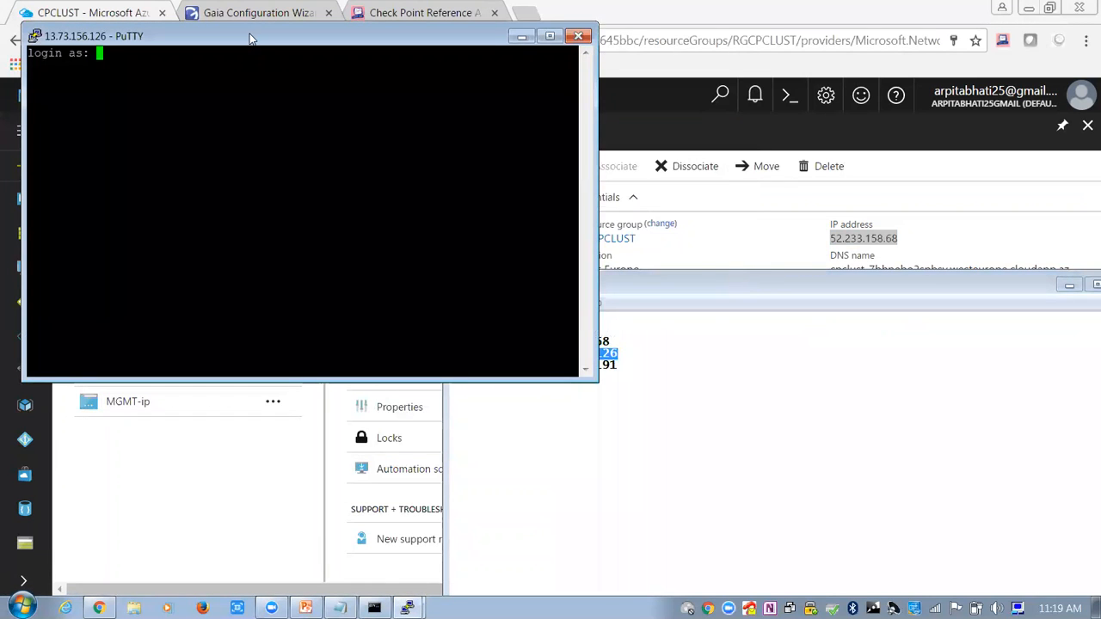
# - Move the 13.73.156.126 terminal lower on the desktop and log in as admin with the account password
pyautogui.moveTo(249, 38); pyautogui.dragTo(332, 258)
pyautogui.write('admin')
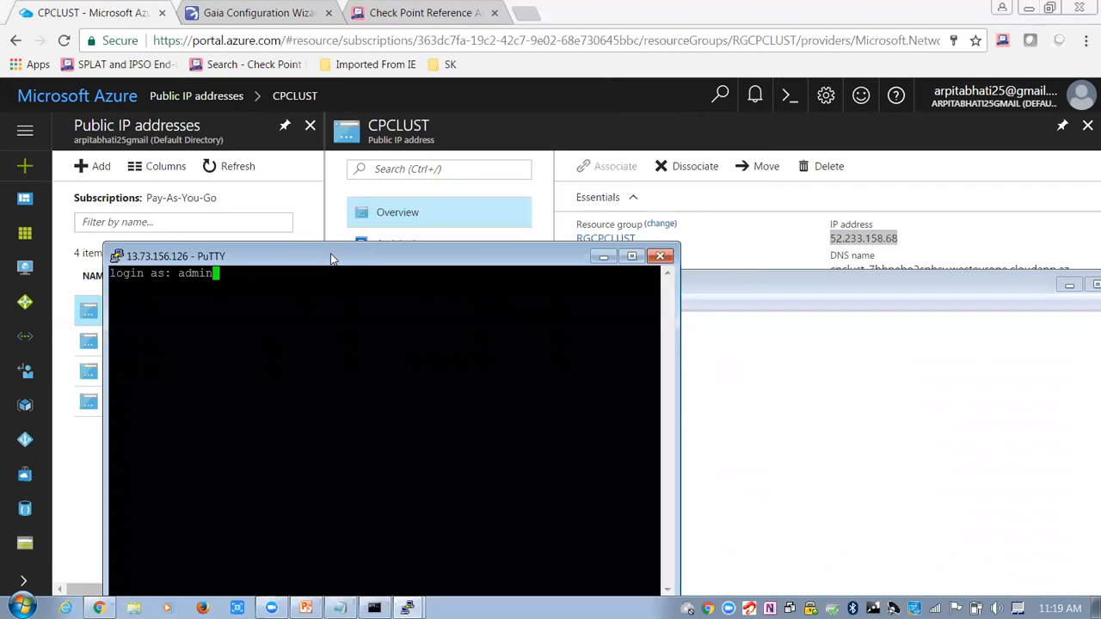
pyautogui.press('Return')
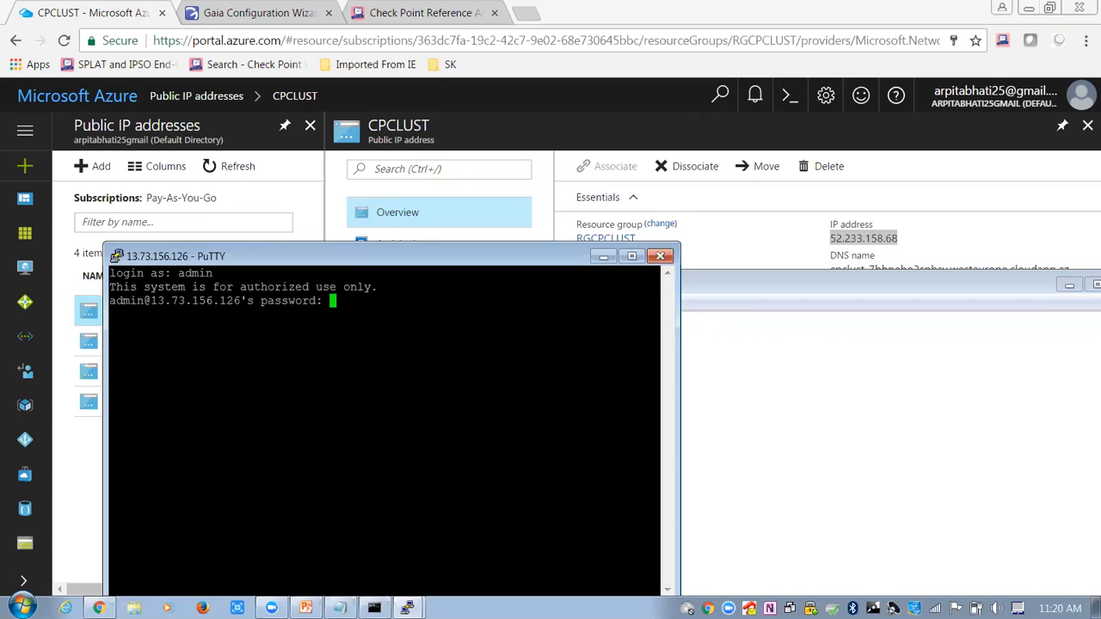
pyautogui.press('Return')
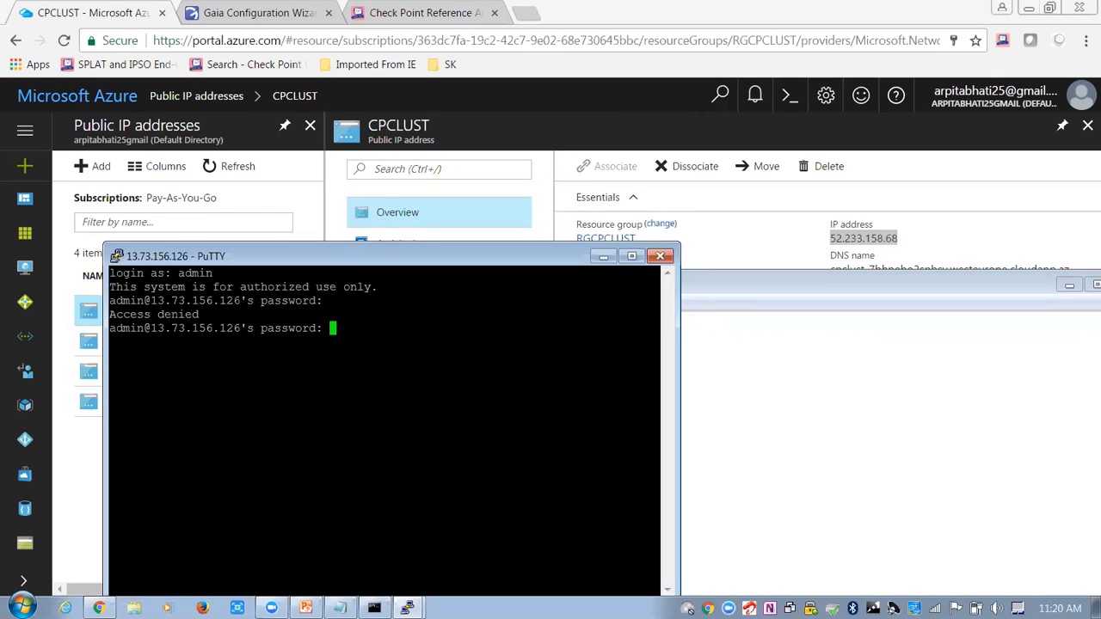
pyautogui.press('Return')
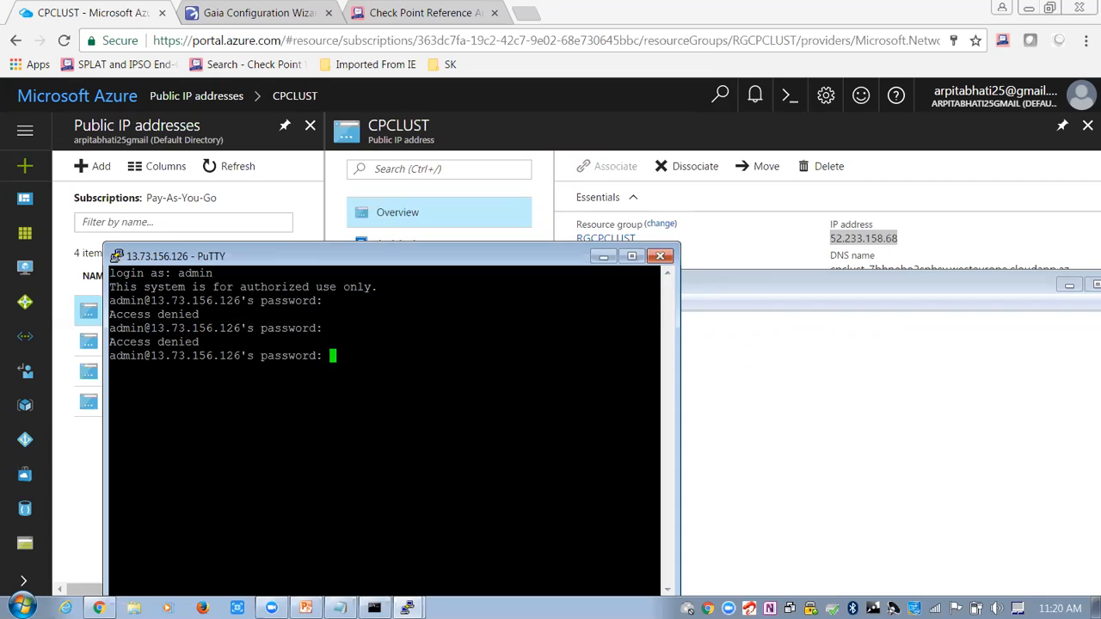
pyautogui.press('Return')
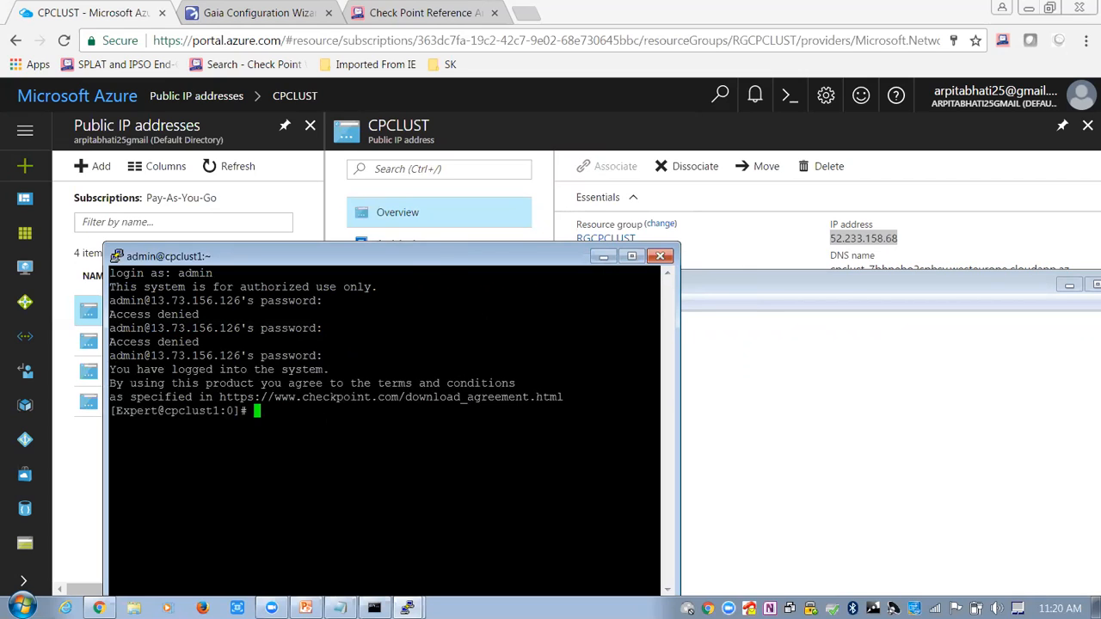
pyautogui.press('Return')
pyautogui.press('Return')
# - Copy the CPCLUST2 address from Notepad, open a PuTTY SSH session to 13.73.157.191, and accept its host key
pyautogui.click(855, 438)
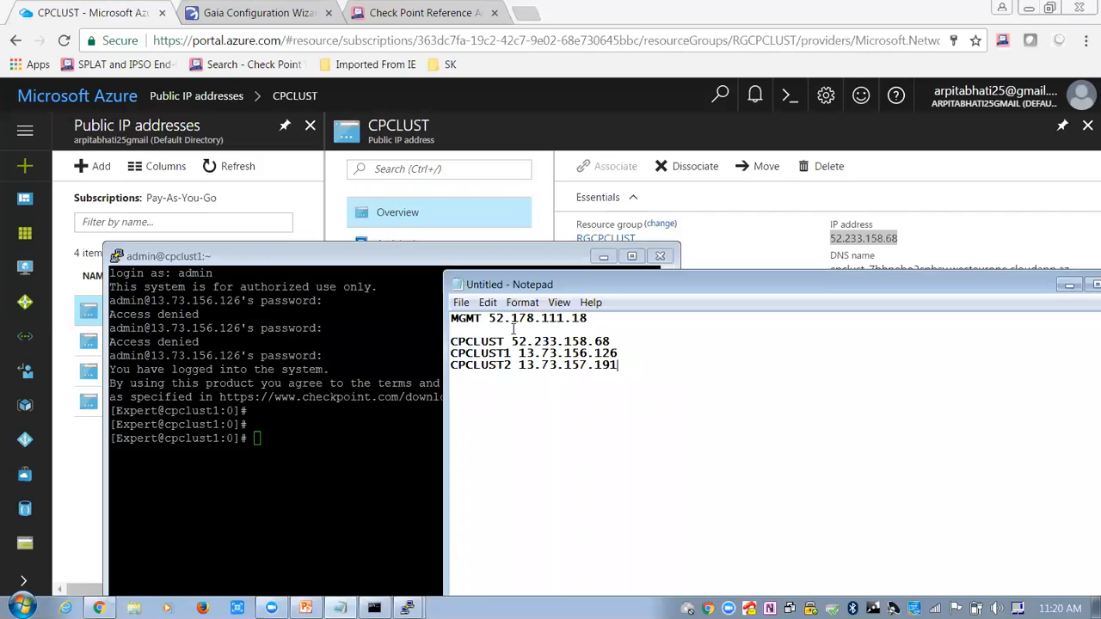
pyautogui.moveTo(620, 365); pyautogui.dragTo(520, 365)
pyautogui.hotkey('ctrl', 'c')
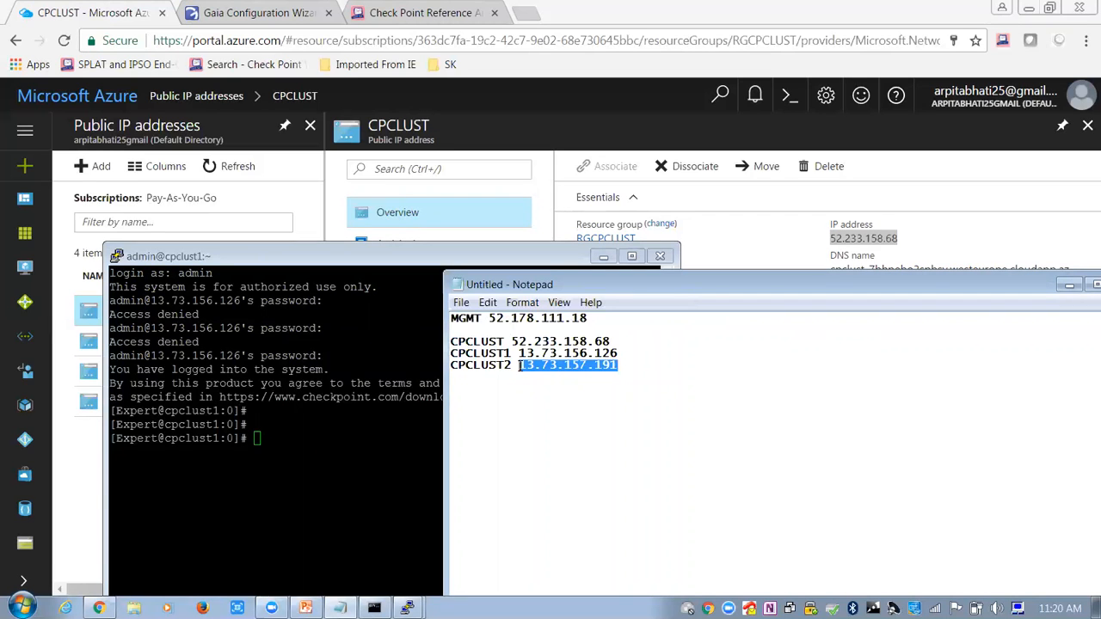
pyautogui.click(22, 608)
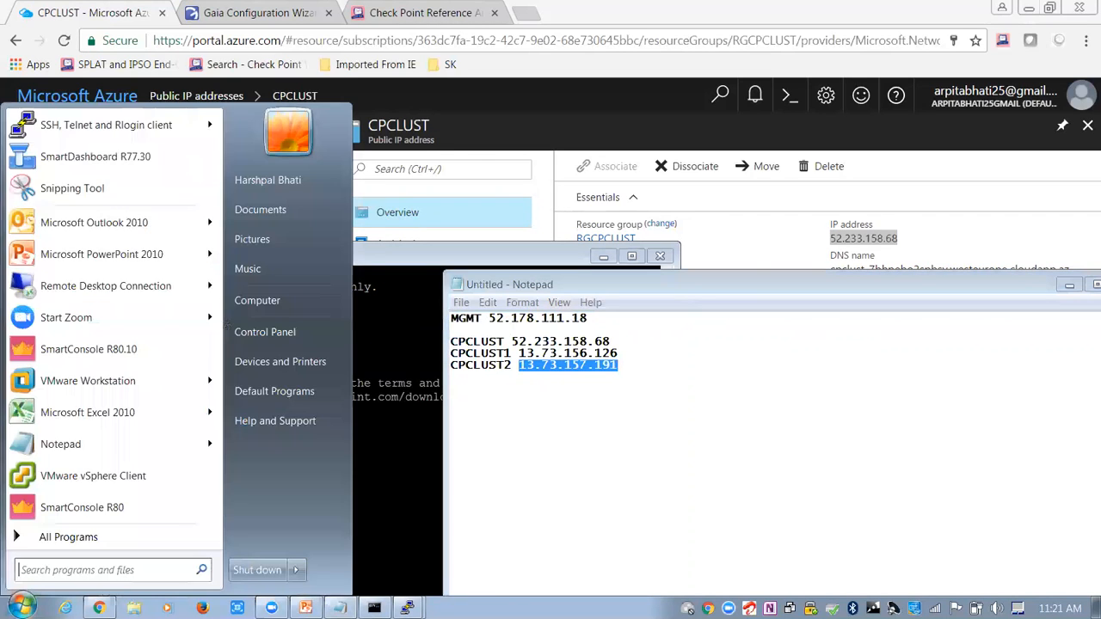
pyautogui.click(129, 121)
pyautogui.hotkey('ctrl', 'v')
pyautogui.press('Return')
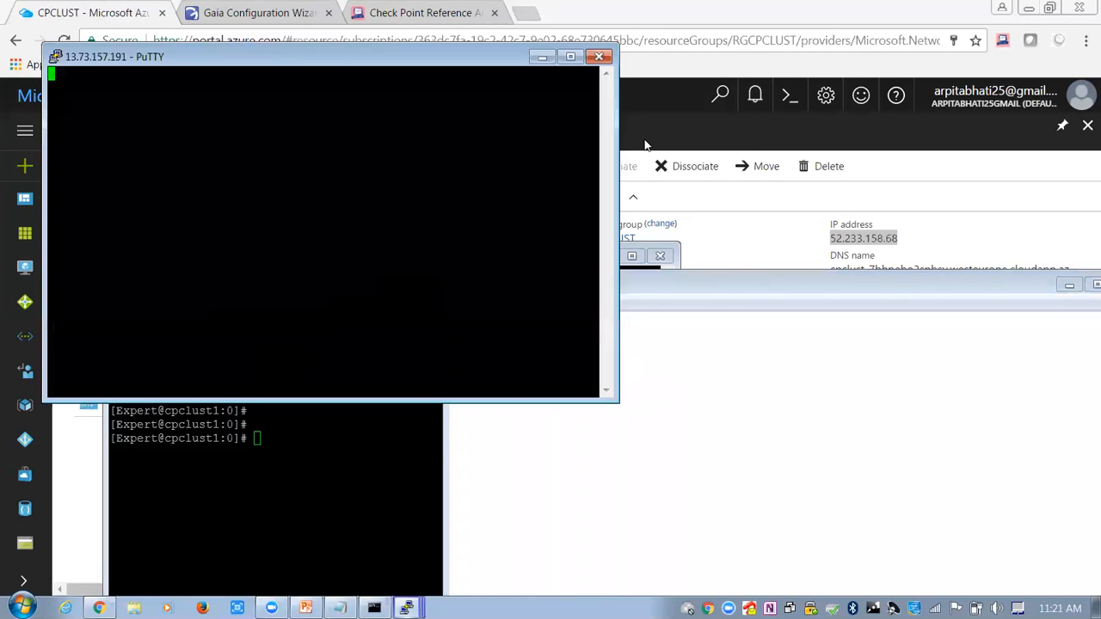
pyautogui.click(542, 425)
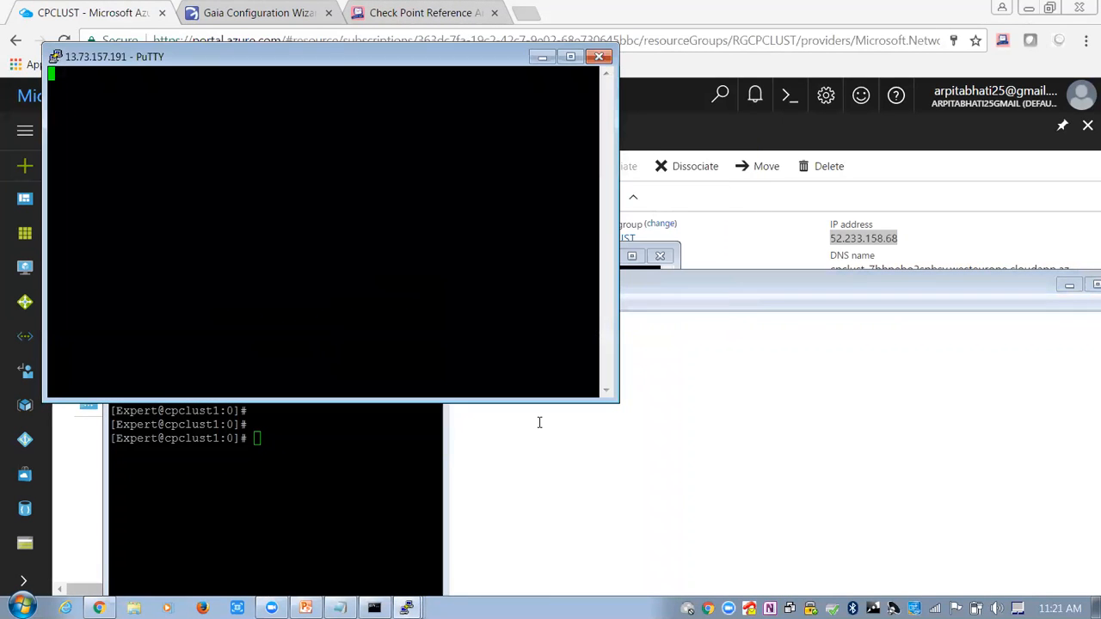
# - Move the 13.73.157.191 terminal beside the first session and log in as admin with the account password
pyautogui.moveTo(332, 50); pyautogui.dragTo(671, 195)
pyautogui.write('admin')
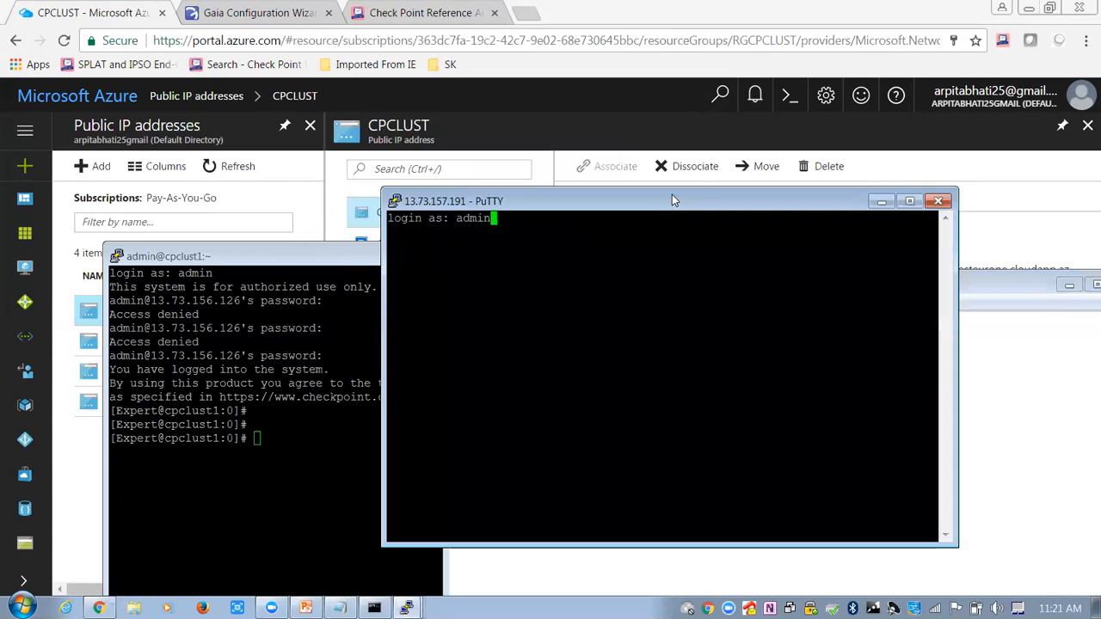
pyautogui.press('Return')
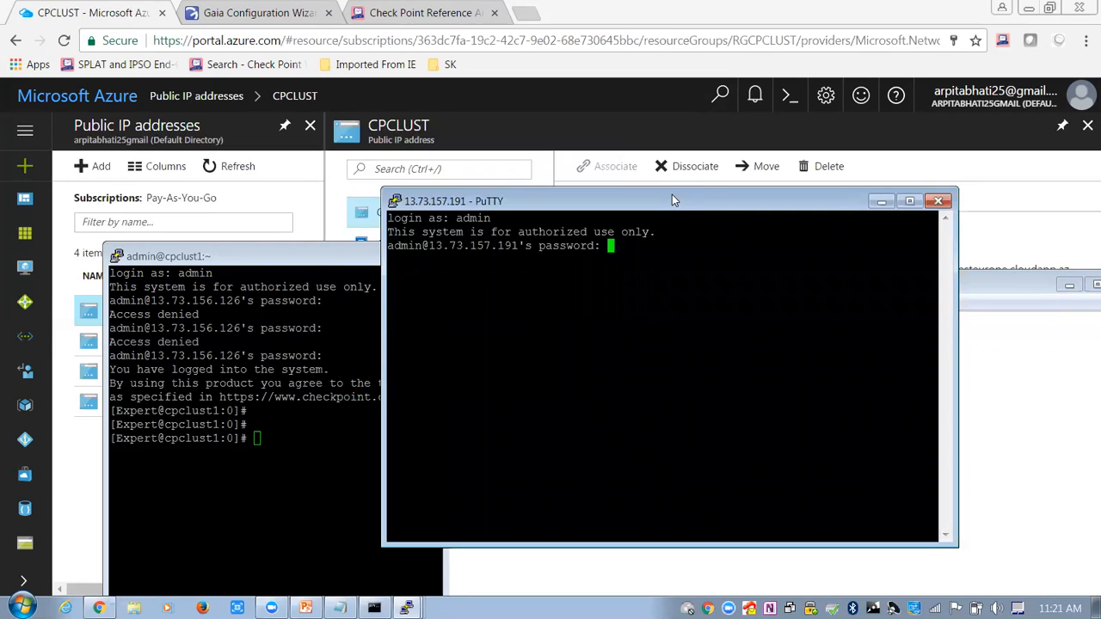
pyautogui.press('Return')
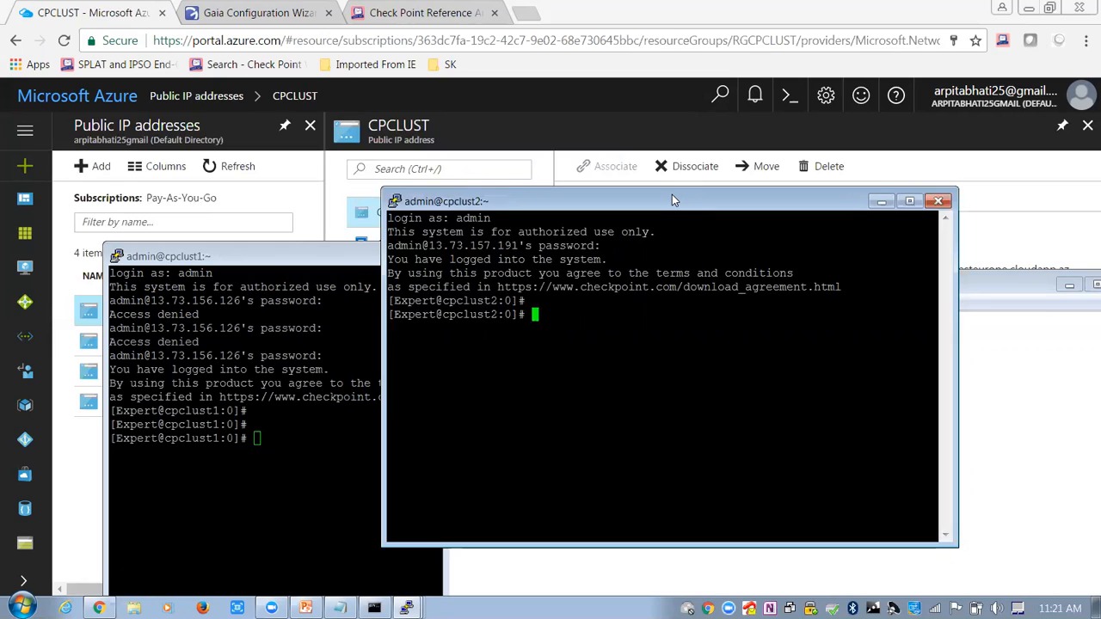
pyautogui.press('Return')
pyautogui.press('Return')
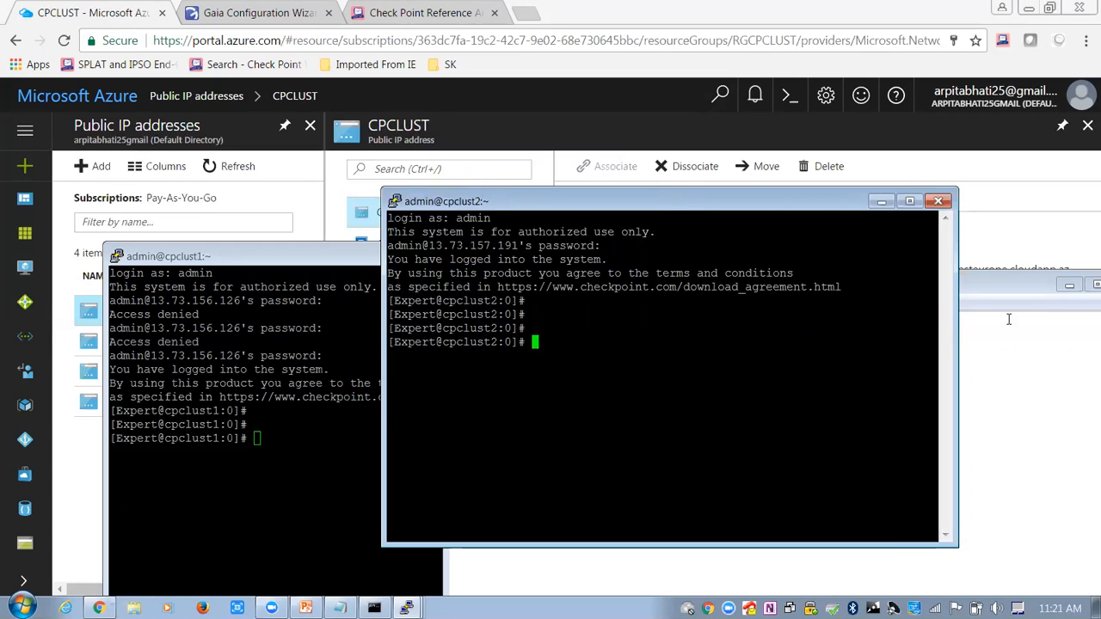
# - Ping 10.0.0.4 from the cpclust1 SSH session, stop the ping, and highlight the replying address in the output
pyautogui.click(1027, 344)
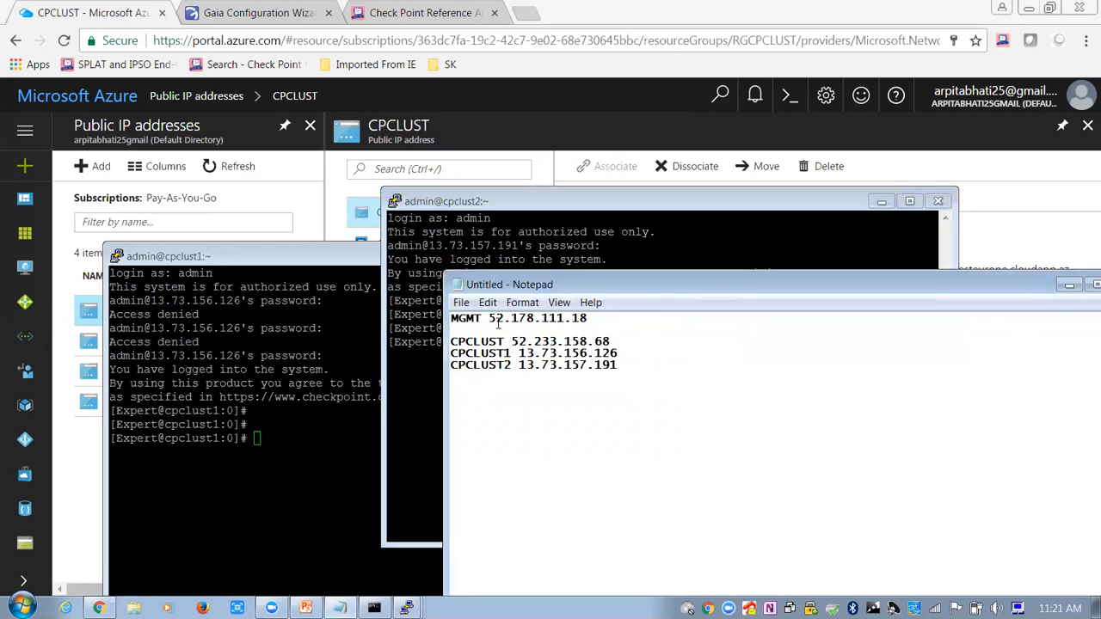
pyautogui.click(301, 477)
pyautogui.write('p')
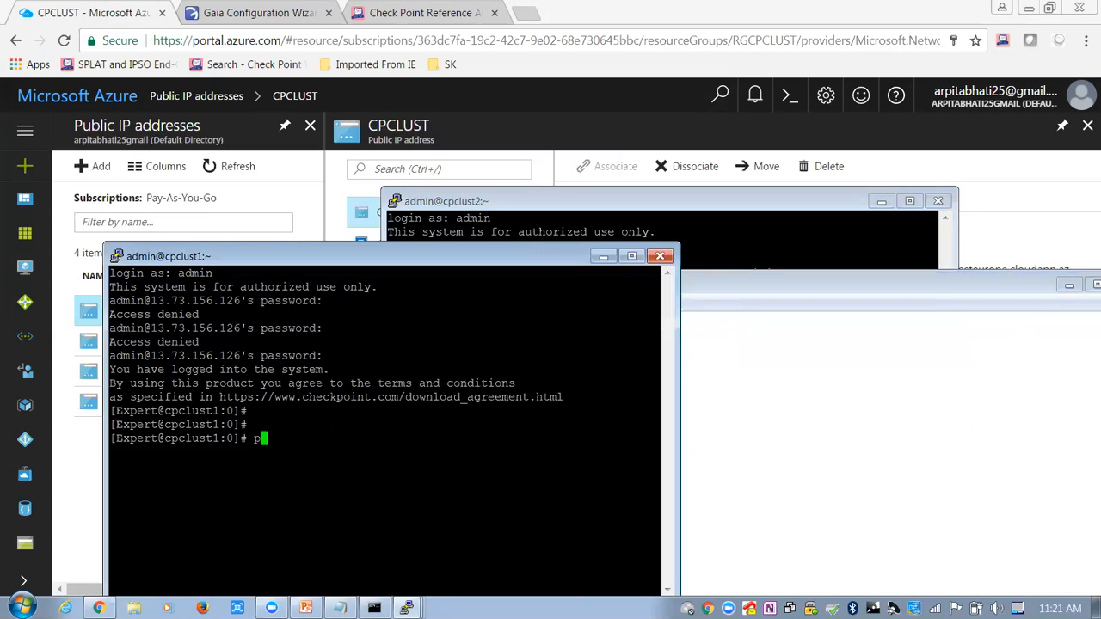
pyautogui.write('ing 10.0.0.4')
pyautogui.press('Return')
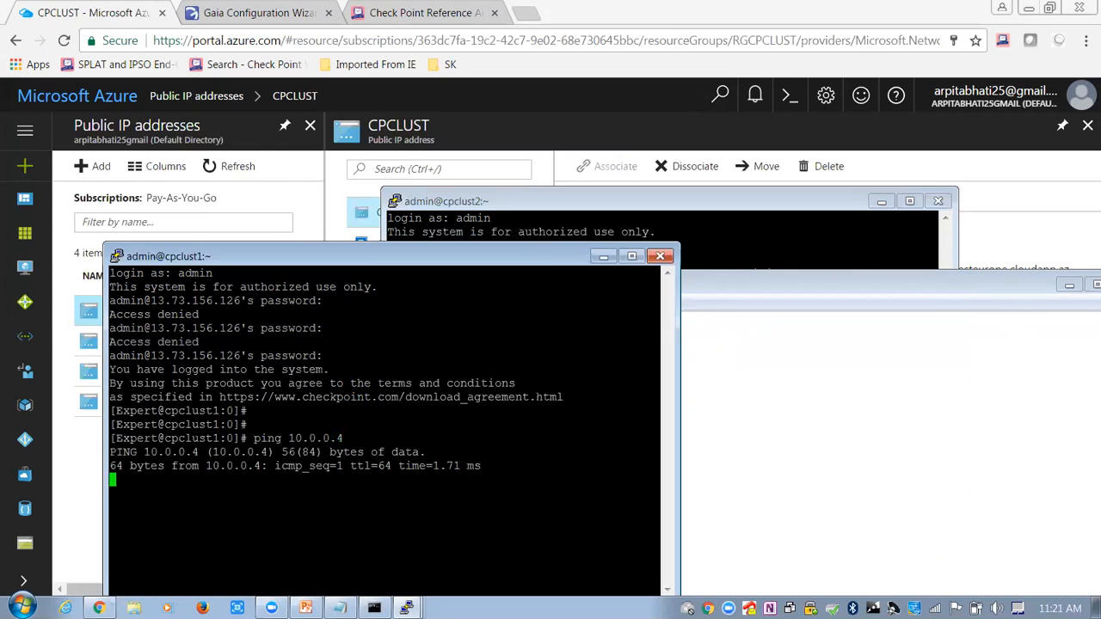
pyautogui.hotkey('ctrl', 'c')
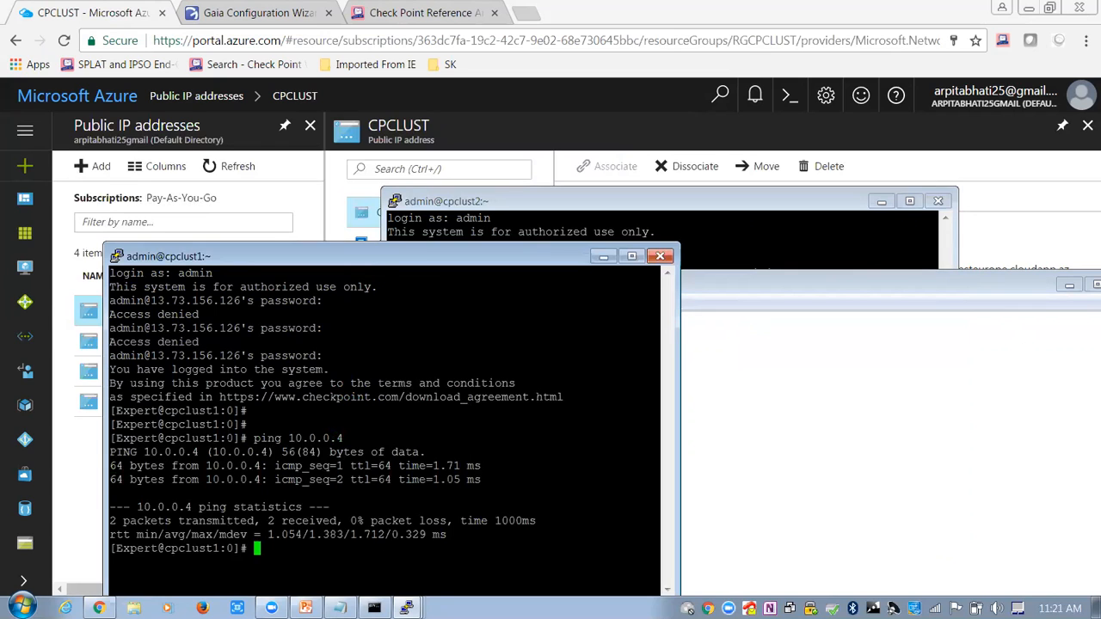
pyautogui.moveTo(231, 438); pyautogui.dragTo(164, 438)
pyautogui.moveTo(240, 465); pyautogui.dragTo(204, 465)
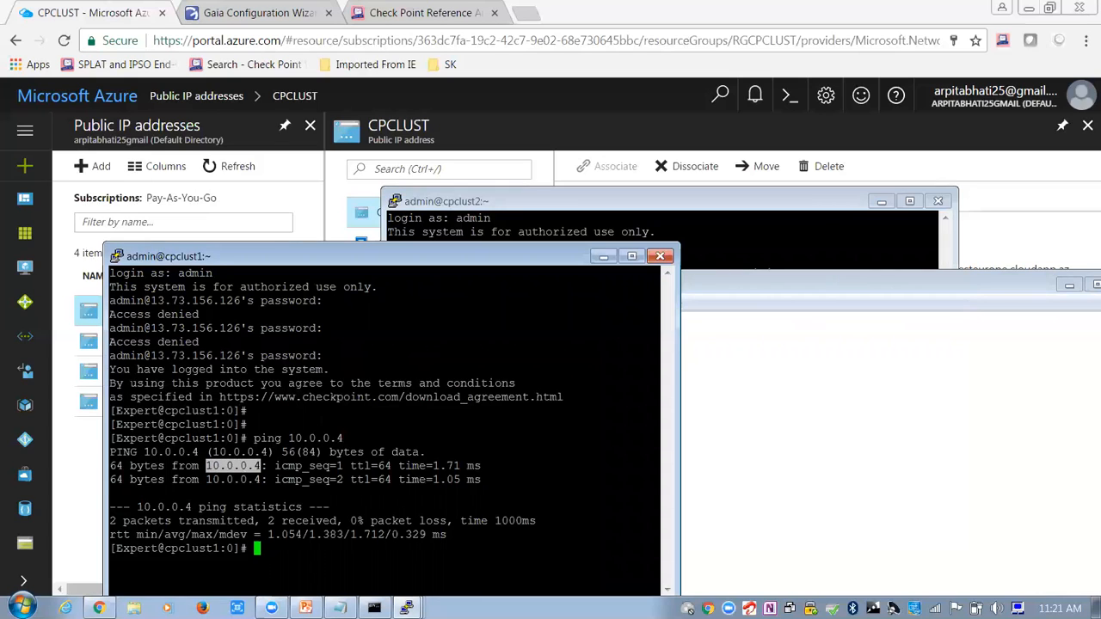
# - Ping 10.0.0.4 from the cpclust2 SSH session and stop the ping after a couple of replies
pyautogui.click(670, 229)
pyautogui.write('pin')
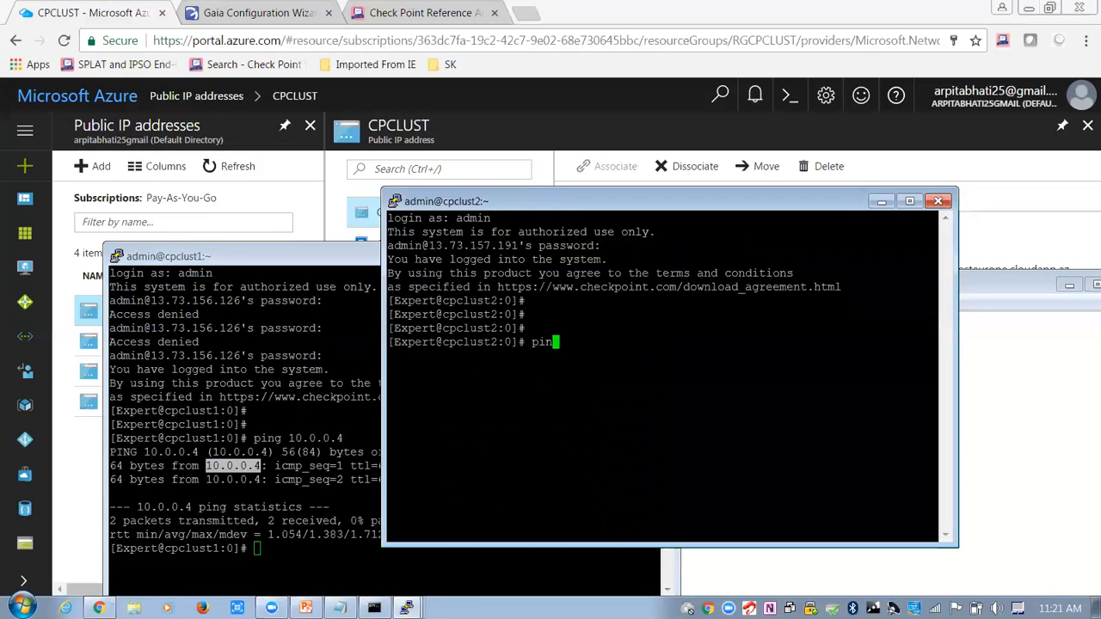
pyautogui.write('g 10.0.')
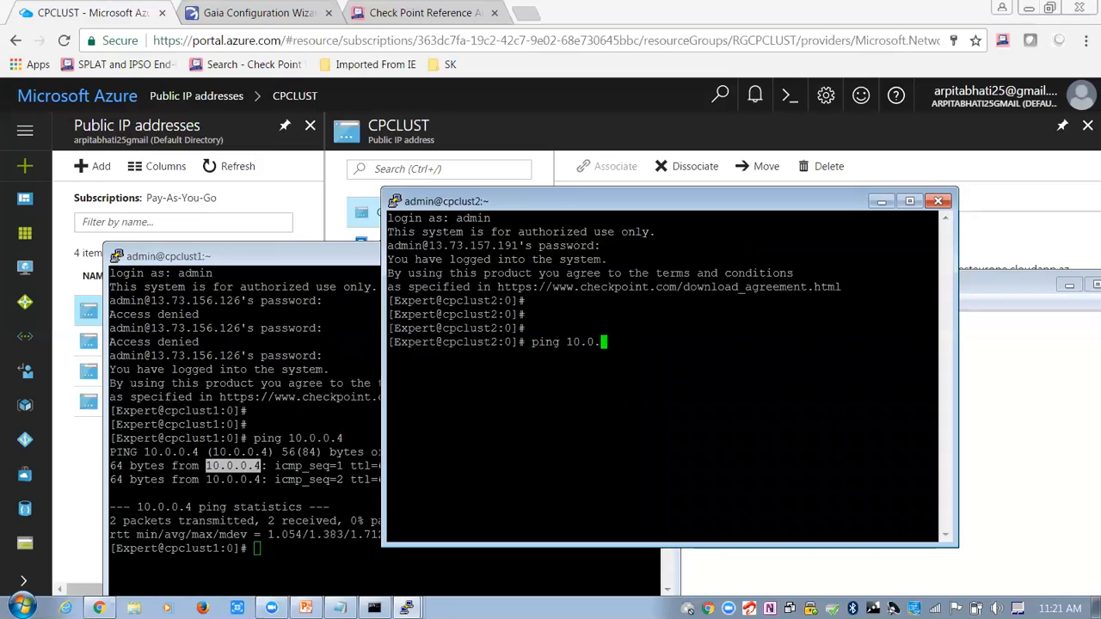
pyautogui.write('0.4')
pyautogui.press('Return')
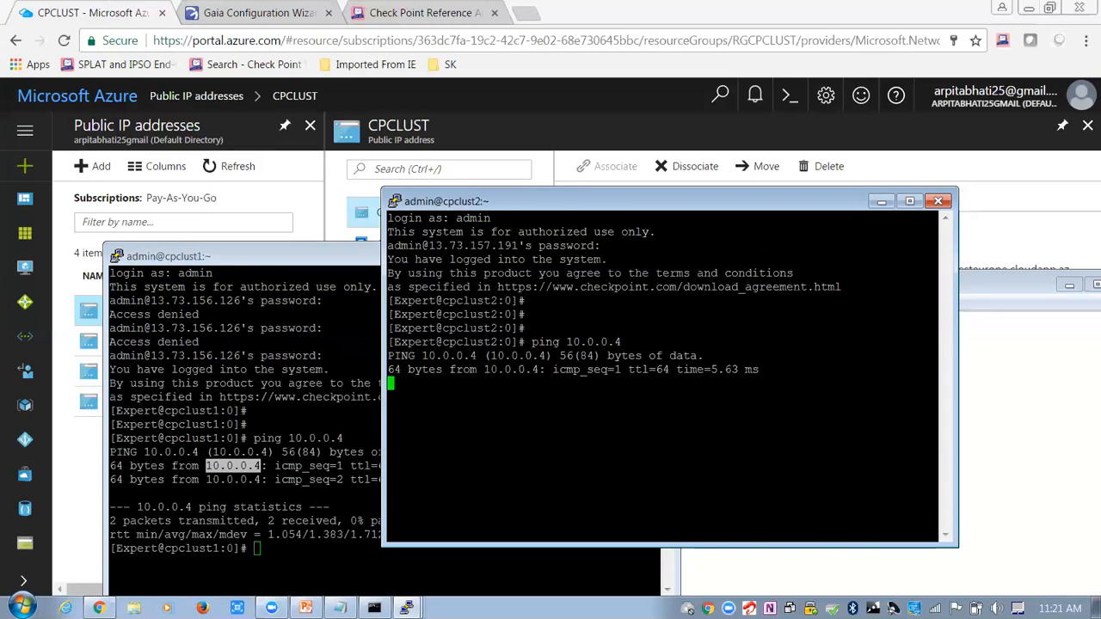
pyautogui.hotkey('ctrl', 'c')
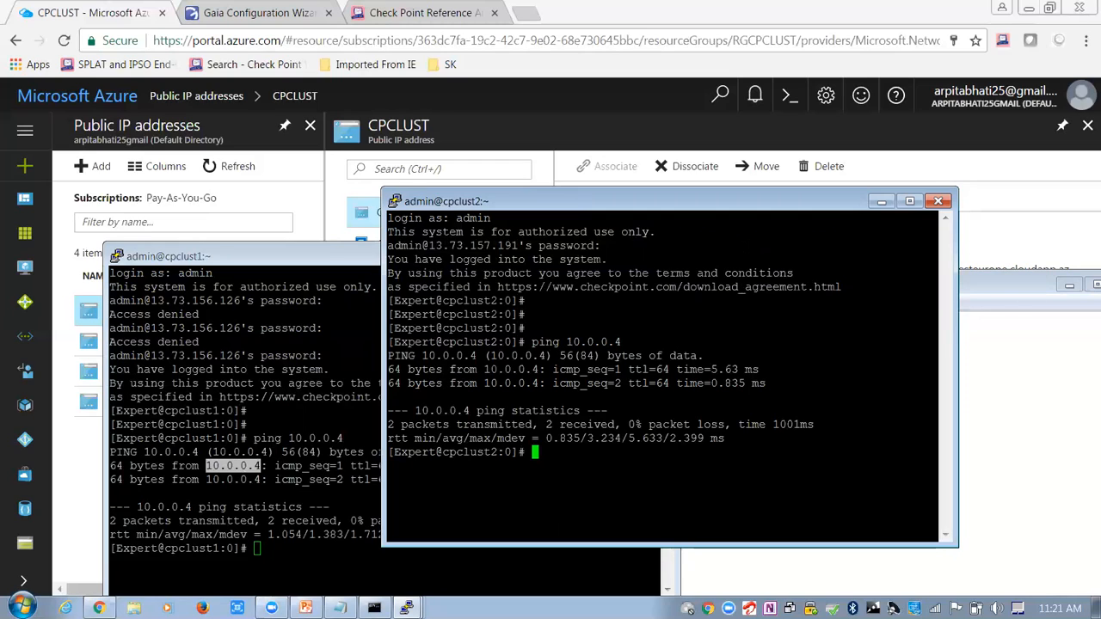
# - Run ifconfig in the cpclust1 SSH session and highlight the eth1 and eth0 inet addresses in the output
pyautogui.click(296, 507)
pyautogui.write('if')
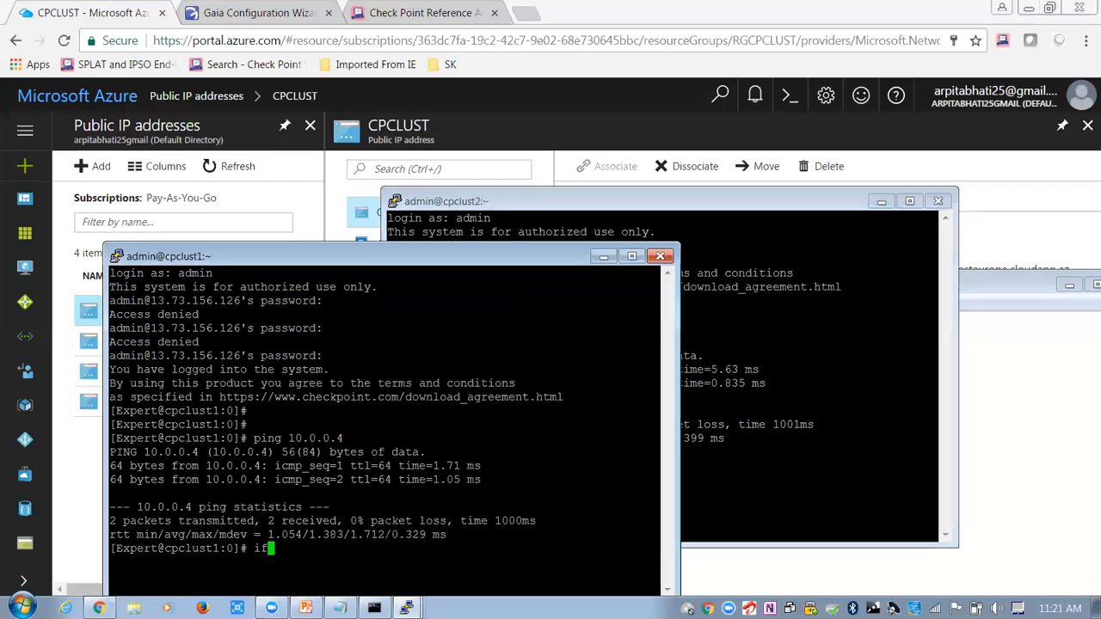
pyautogui.write('confif')
pyautogui.press('Return')
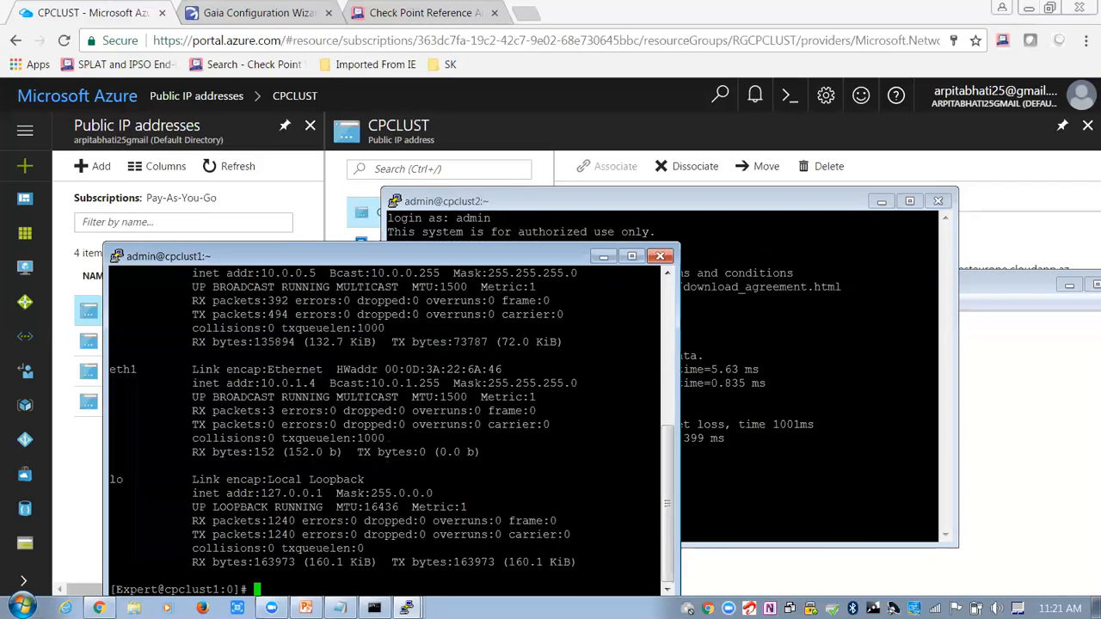
pyautogui.moveTo(324, 383); pyautogui.dragTo(267, 383)
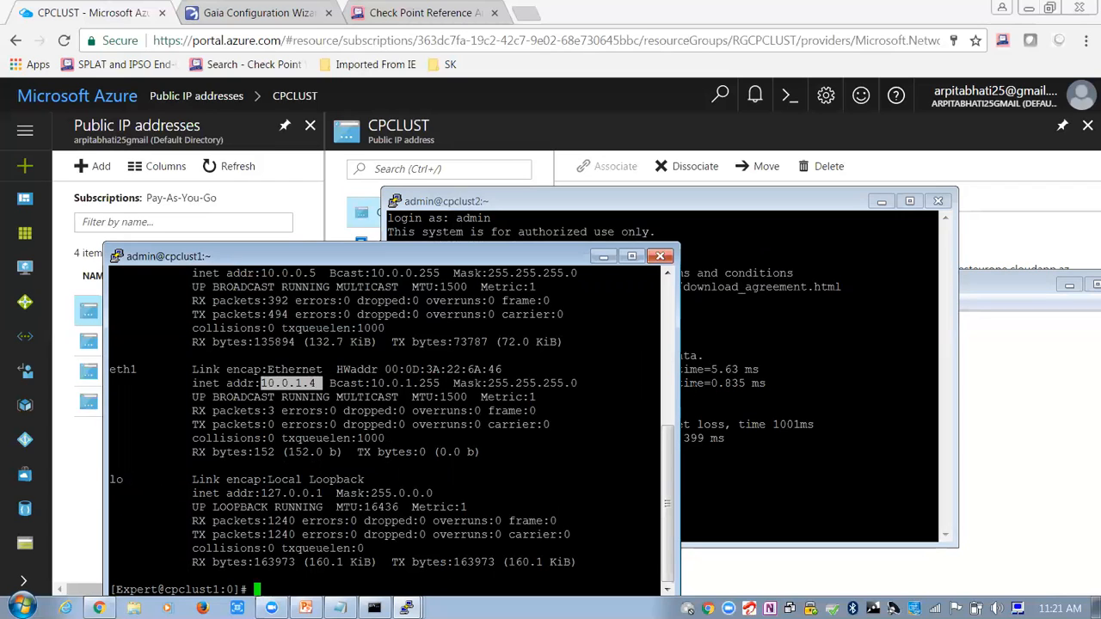
pyautogui.moveTo(669, 461); pyautogui.dragTo(669, 410)
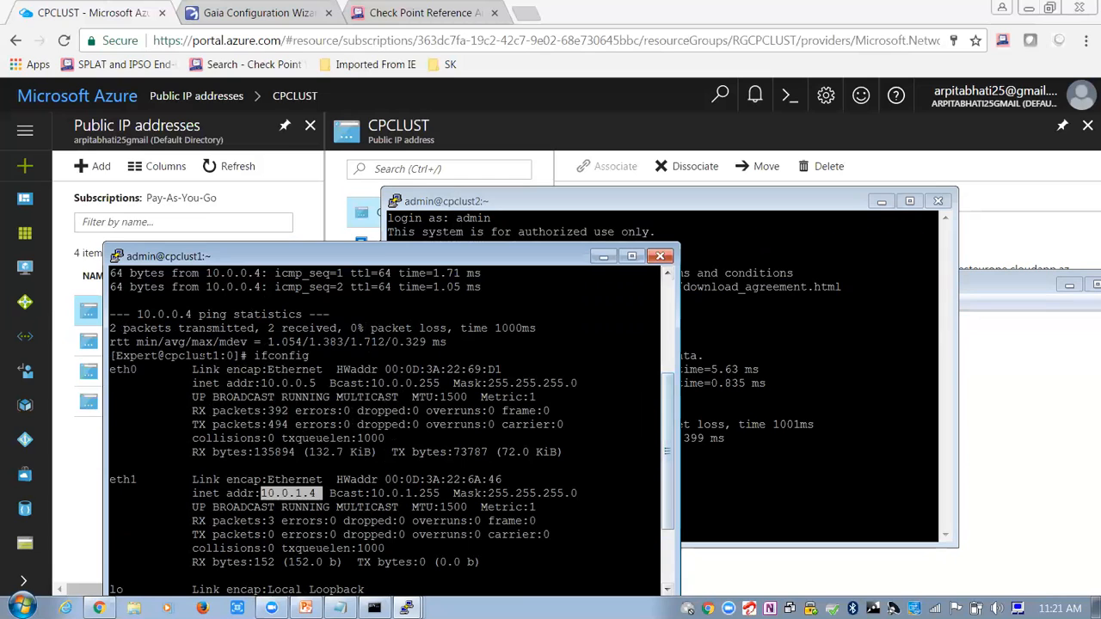
pyautogui.moveTo(323, 383); pyautogui.dragTo(261, 383)
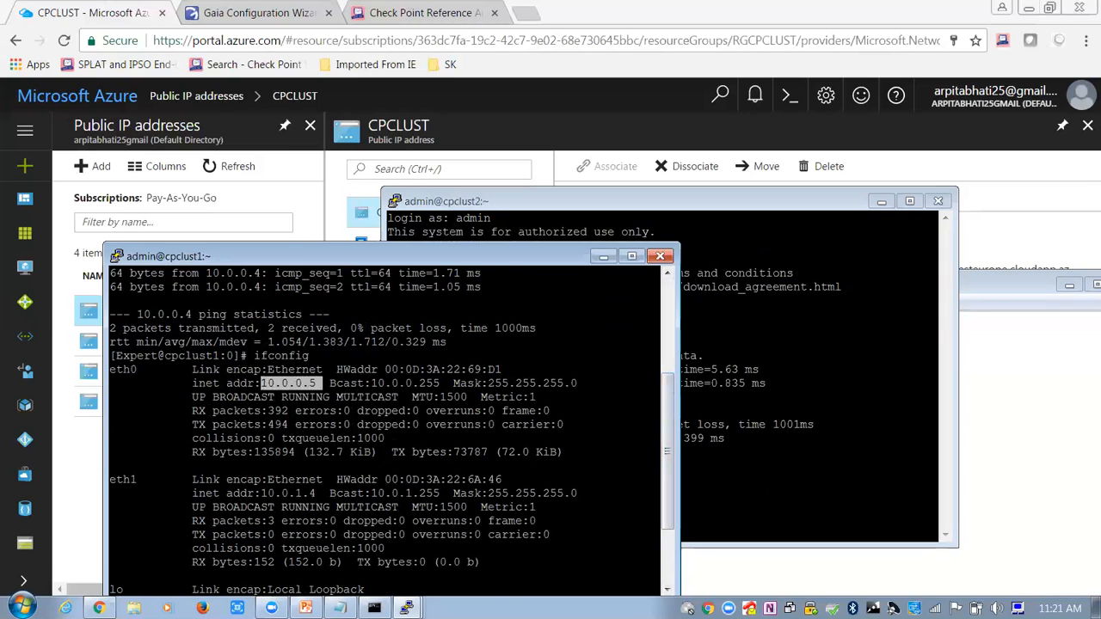
# - Run ifconfig in the cpclust2 SSH session and highlight the eth0 and eth1 inet addresses in the output
pyautogui.hotkey('alt', 'Tab')
pyautogui.write('ifconfig')
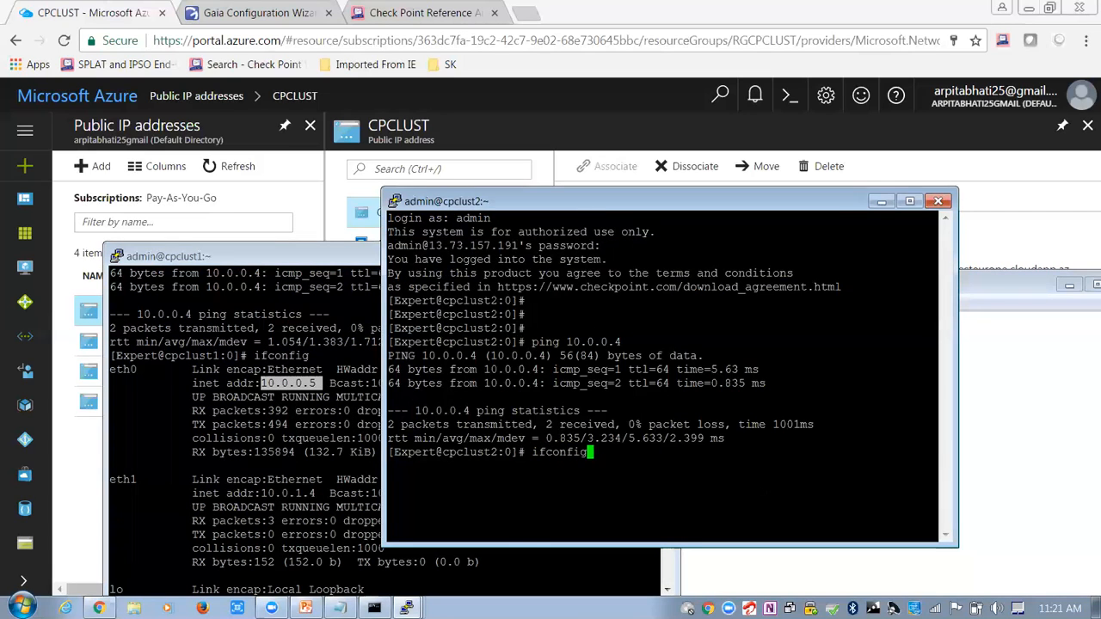
pyautogui.press('Return')
pyautogui.moveTo(946, 393); pyautogui.dragTo(944, 361)
pyautogui.moveTo(597, 272); pyautogui.dragTo(540, 273)
pyautogui.moveTo(539, 382); pyautogui.dragTo(594, 383)
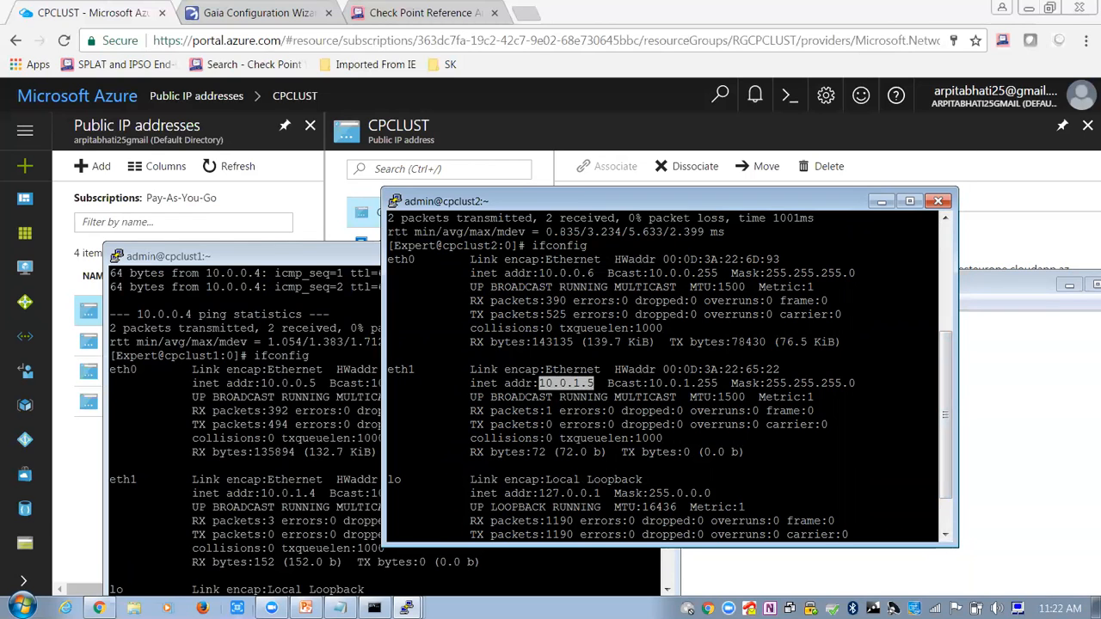
# - Compare the interface addresses with the vSEC topology slide in PowerPoint, and close the CPCLUST public IP details in the Azure portal
pyautogui.click(306, 608)
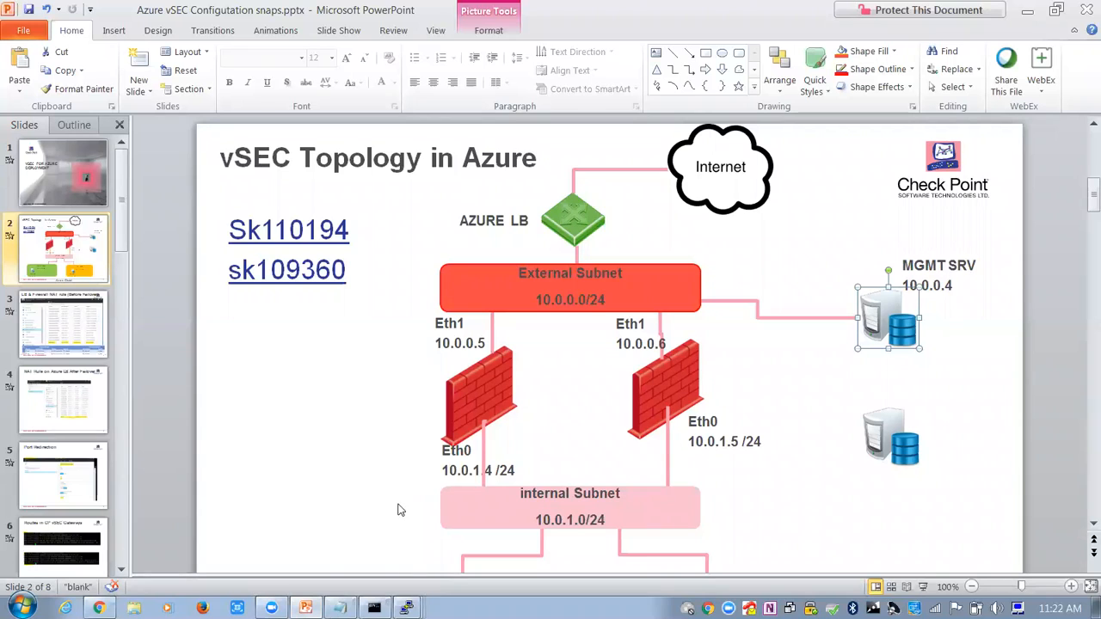
pyautogui.moveTo(306, 608)
pyautogui.click(99, 608)
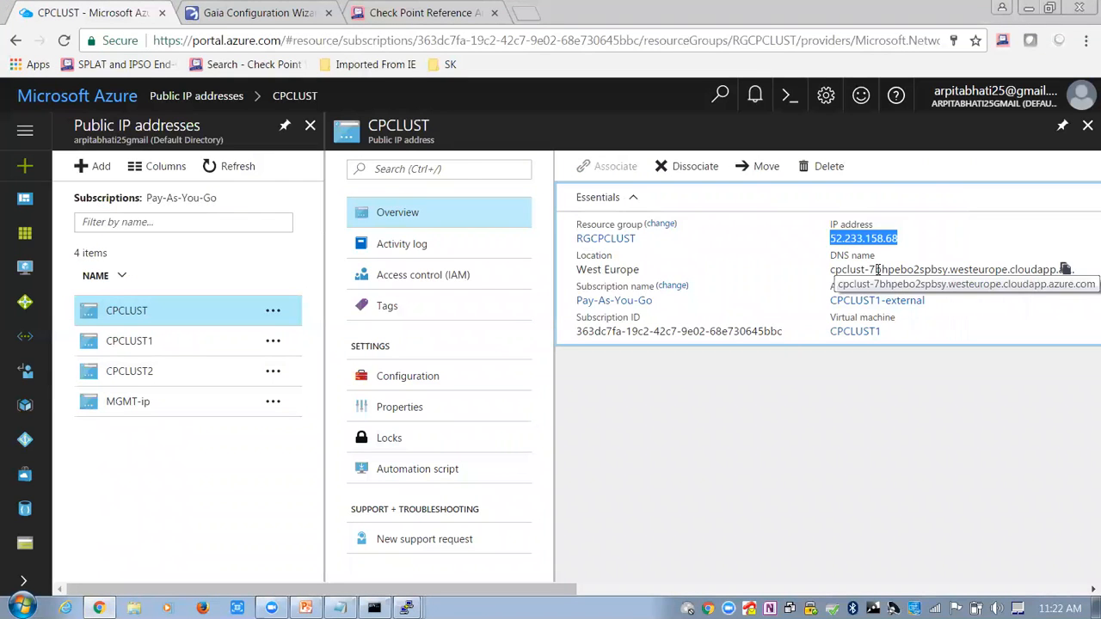
pyautogui.click(1086, 126)
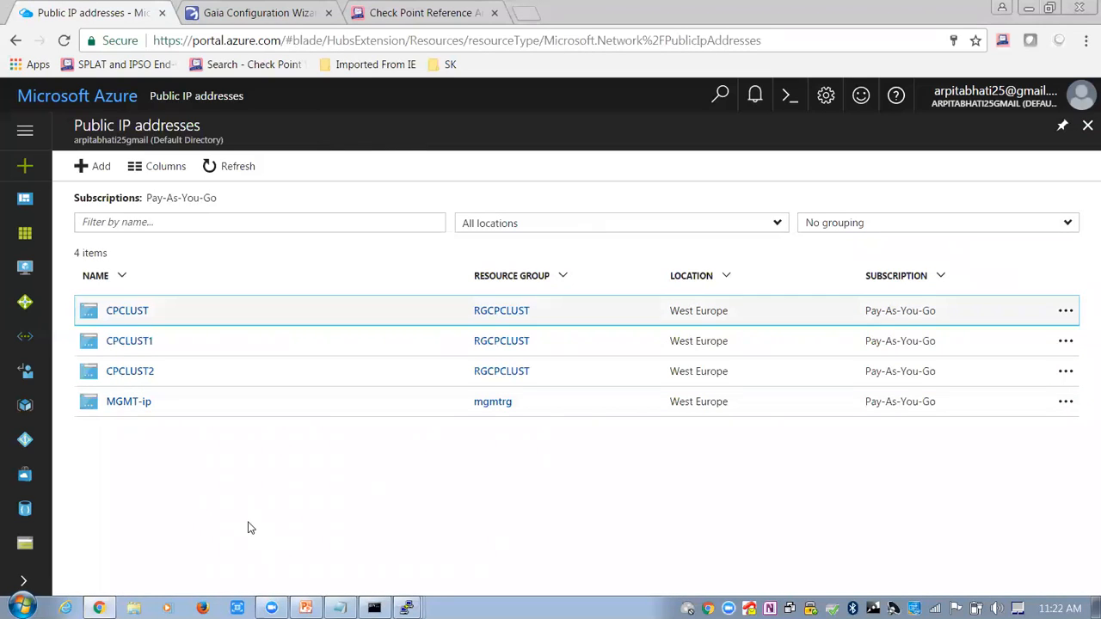
# - Launch SmartDashboard R77.30 and set its server to the MGMT address 52.178.111.18 copied from Notepad
pyautogui.click(21, 608)
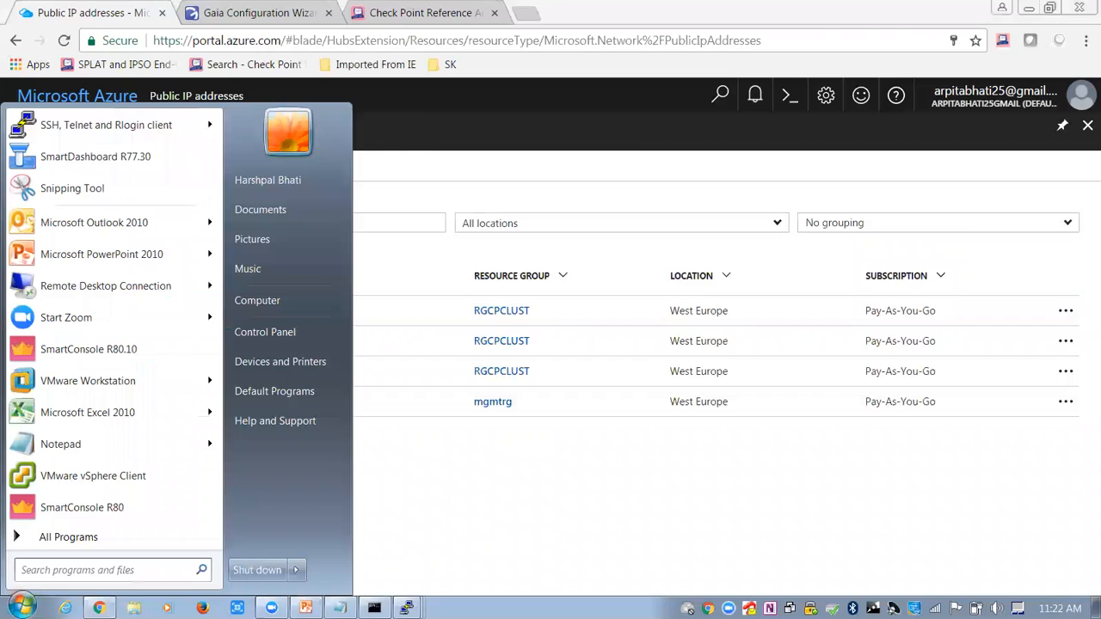
pyautogui.click(123, 155)
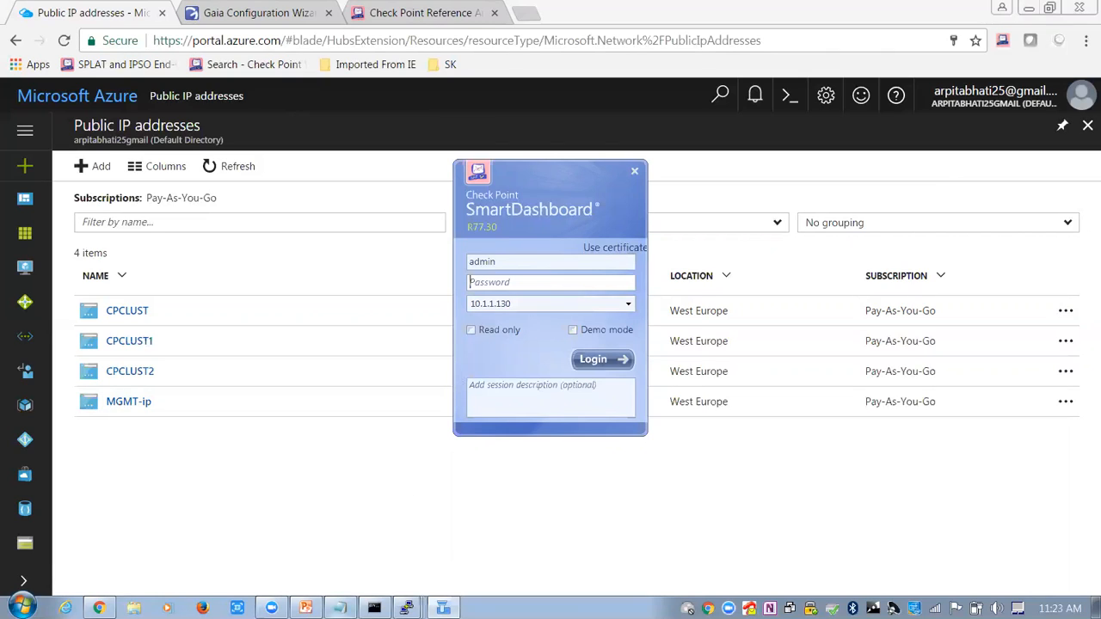
pyautogui.click(340, 608)
pyautogui.moveTo(612, 342); pyautogui.dragTo(513, 345)
pyautogui.moveTo(588, 319); pyautogui.dragTo(486, 320)
pyautogui.hotkey('ctrl', 'c')
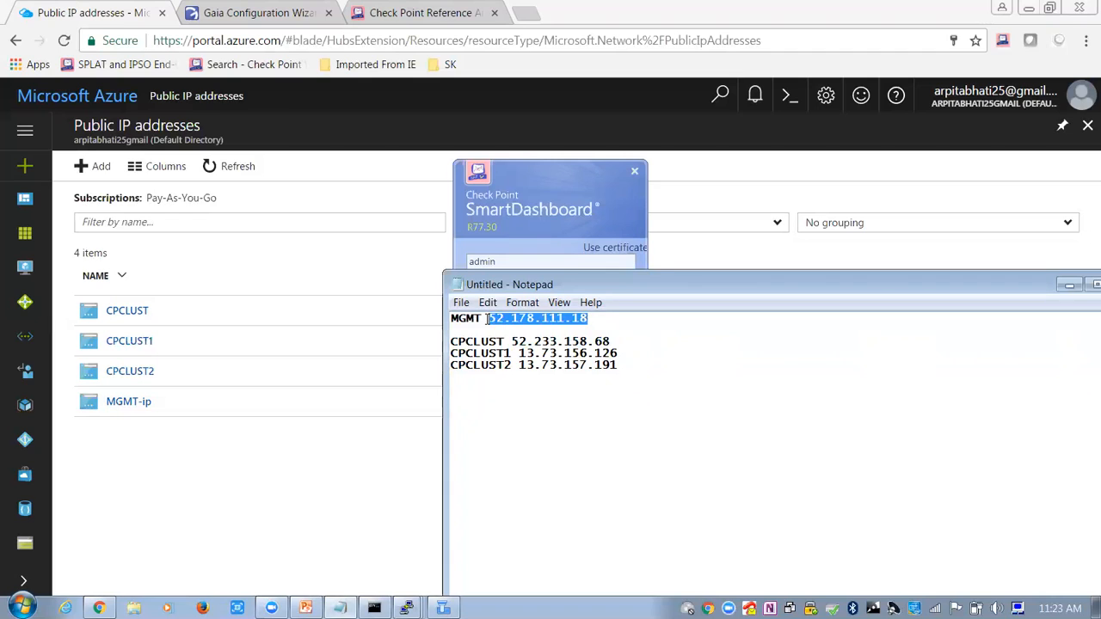
pyautogui.click(545, 214)
pyautogui.moveTo(557, 208); pyautogui.dragTo(621, 205)
pyautogui.click(581, 299)
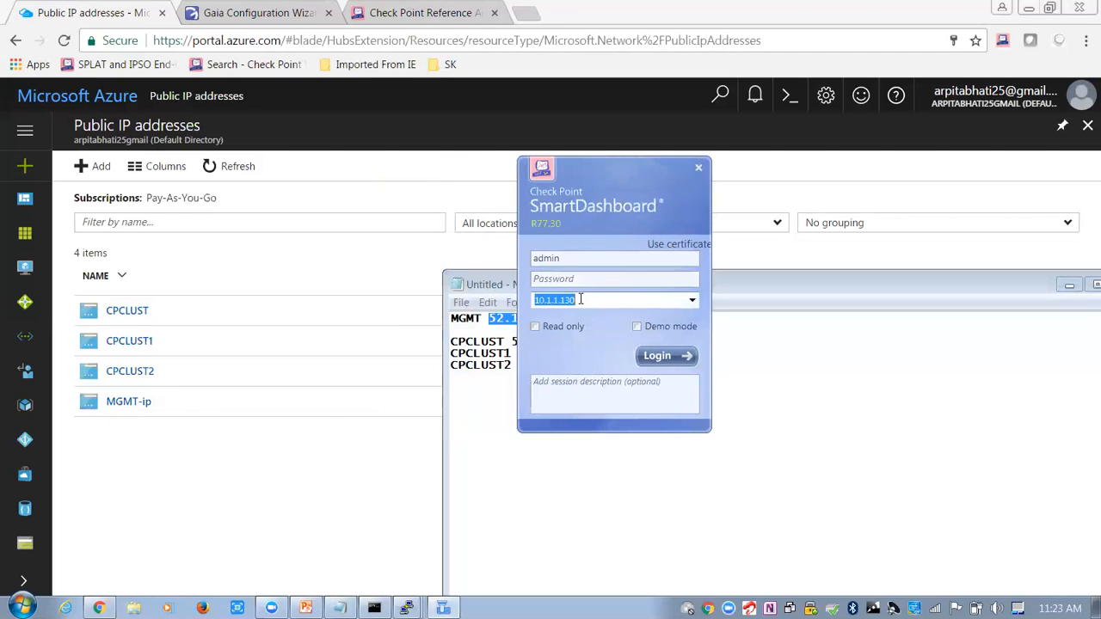
pyautogui.hotkey('ctrl', 'v')
# - Try to log in to SmartDashboard as admin with the account password, approving the server fingerprint and dismissing the connection error
pyautogui.click(551, 279)
pyautogui.write('*********')
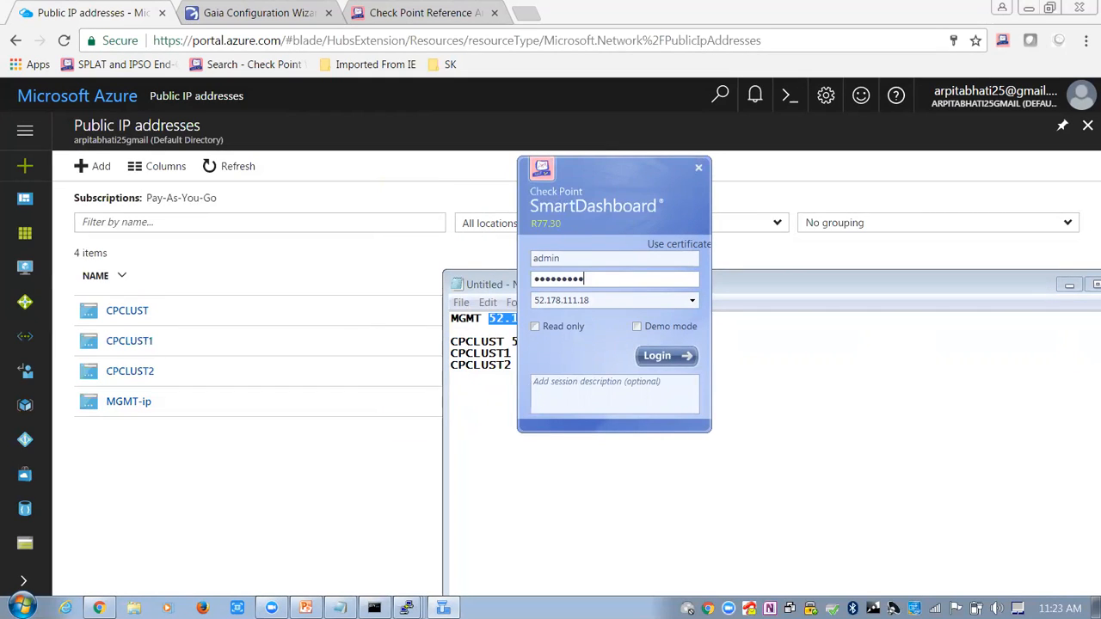
pyautogui.write('***')
pyautogui.press('Return')
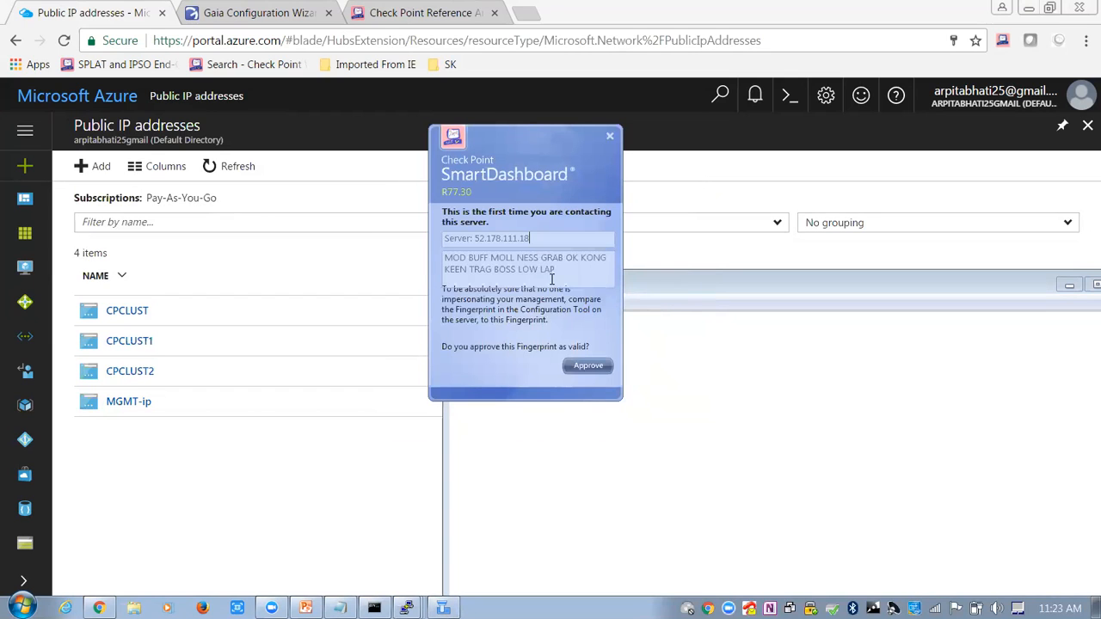
pyautogui.click(590, 366)
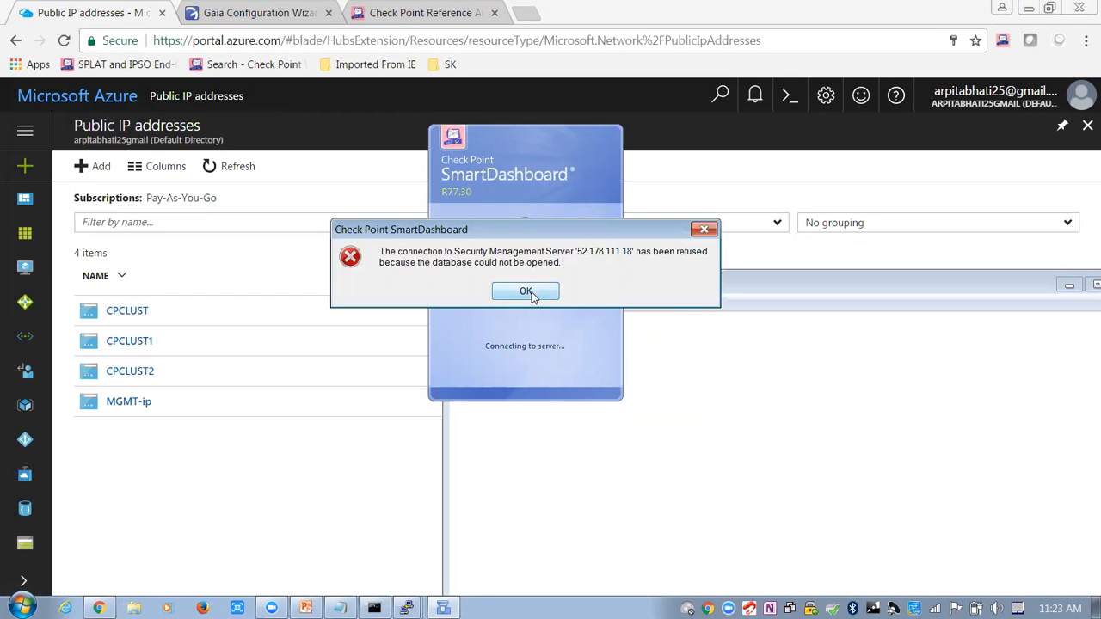
pyautogui.click(525, 292)
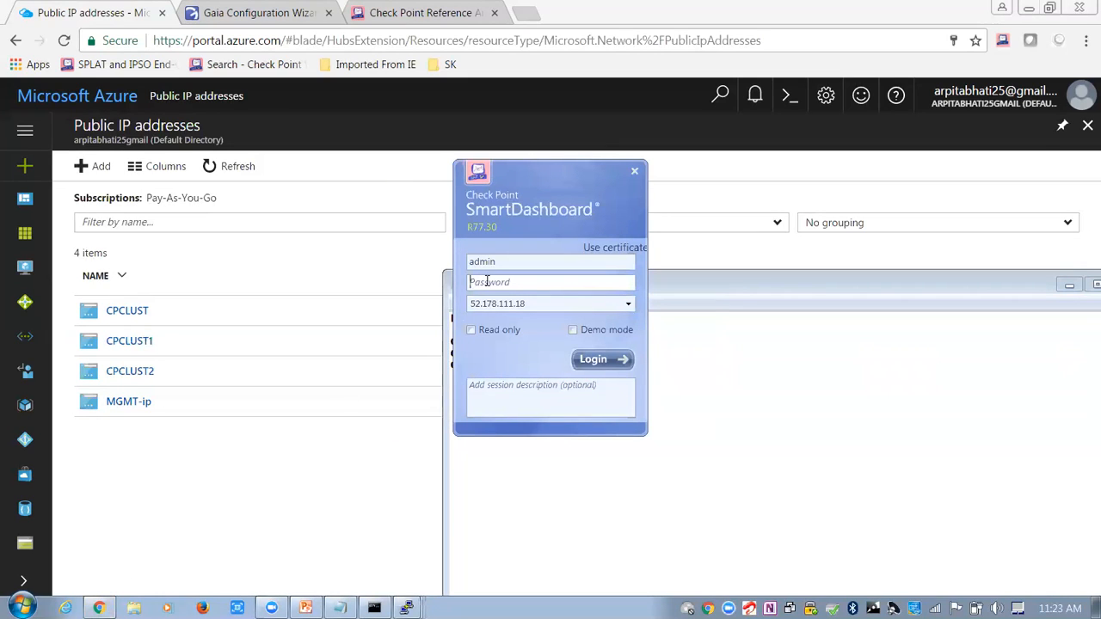
pyautogui.write('•••••••')
# - Check the progress of the MGMT server's First Time Configuration Wizard in Chrome
pyautogui.click(102, 609)
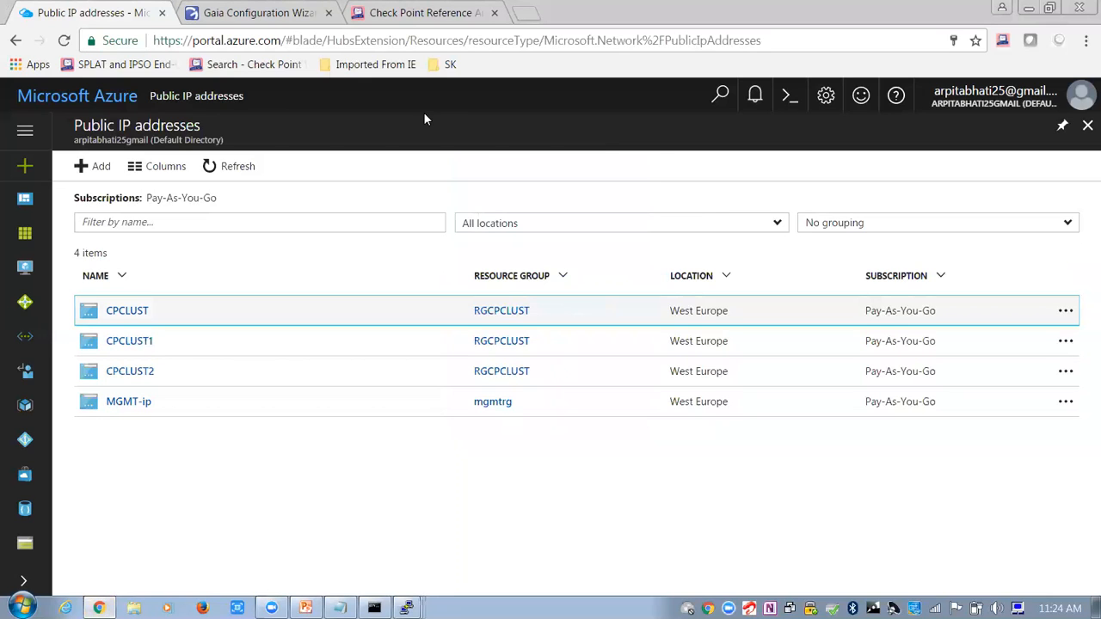
pyautogui.click(273, 10)
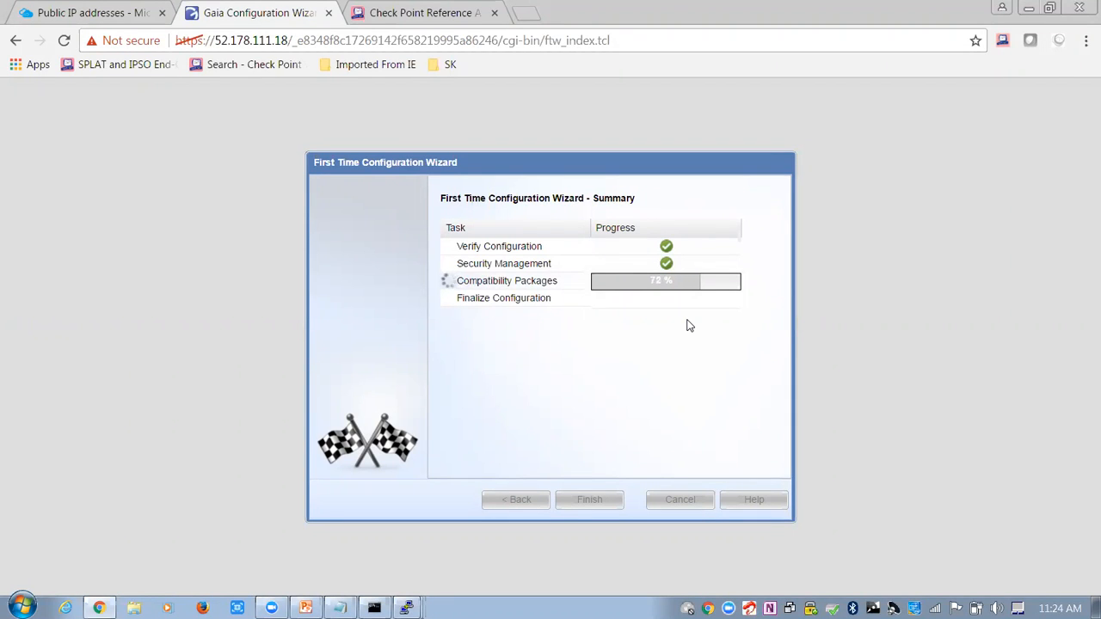
# - Duplicate the MGMT SRV label on the PowerPoint topology slide and place the copy below the lower server icon
pyautogui.click(305, 608)
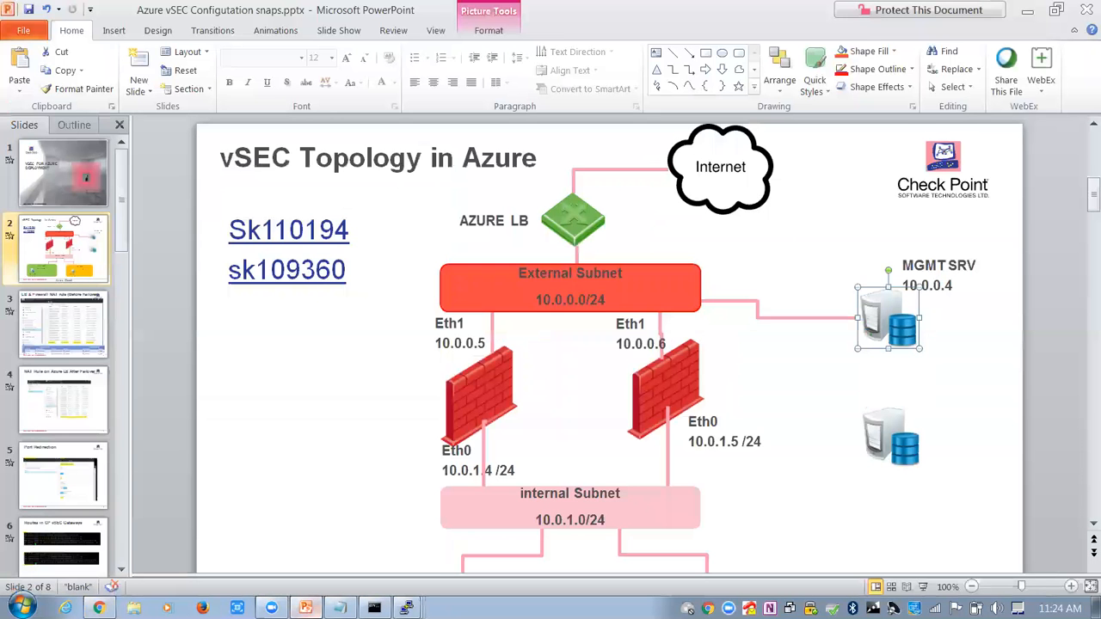
pyautogui.click(892, 445)
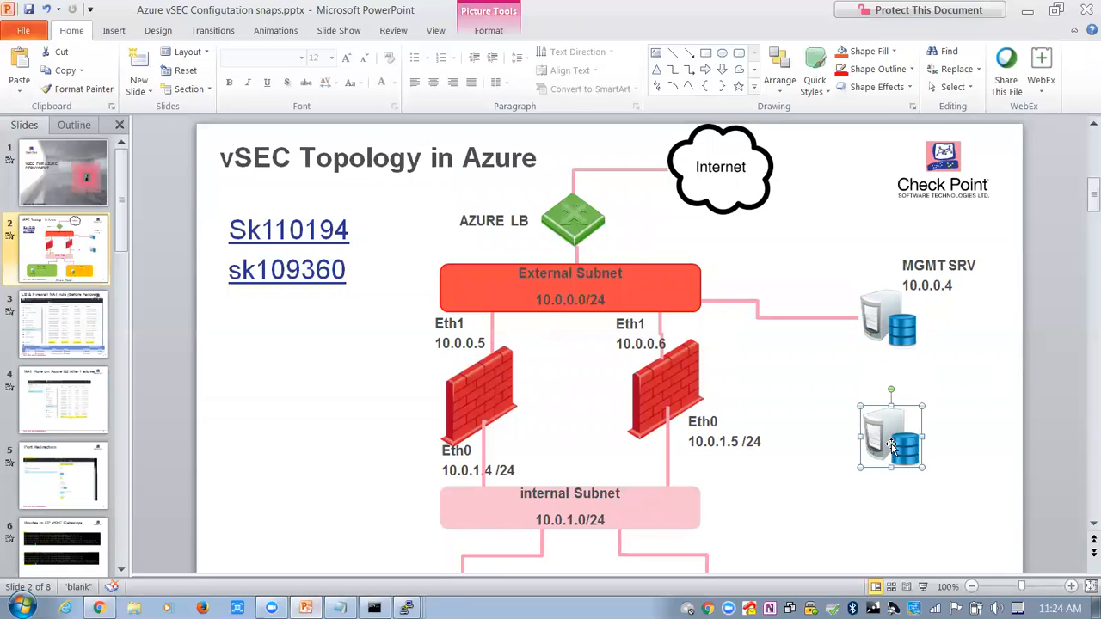
pyautogui.click(962, 265)
pyautogui.click(960, 249)
pyautogui.hotkey('ctrl', 'c')
pyautogui.hotkey('ctrl', 'v')
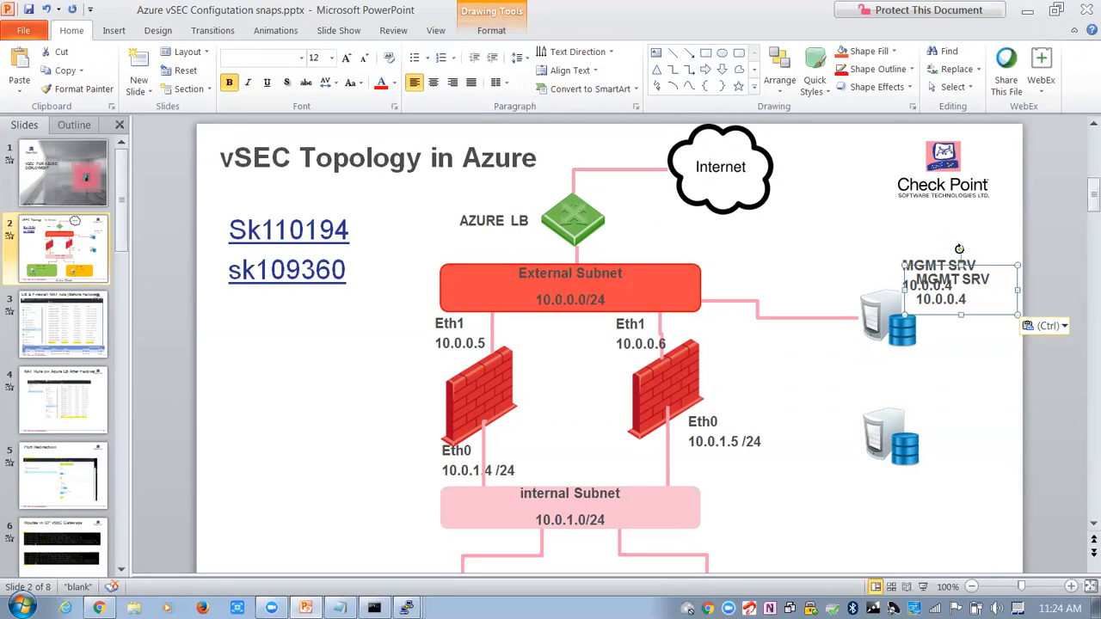
pyautogui.moveTo(983, 264); pyautogui.dragTo(911, 465)
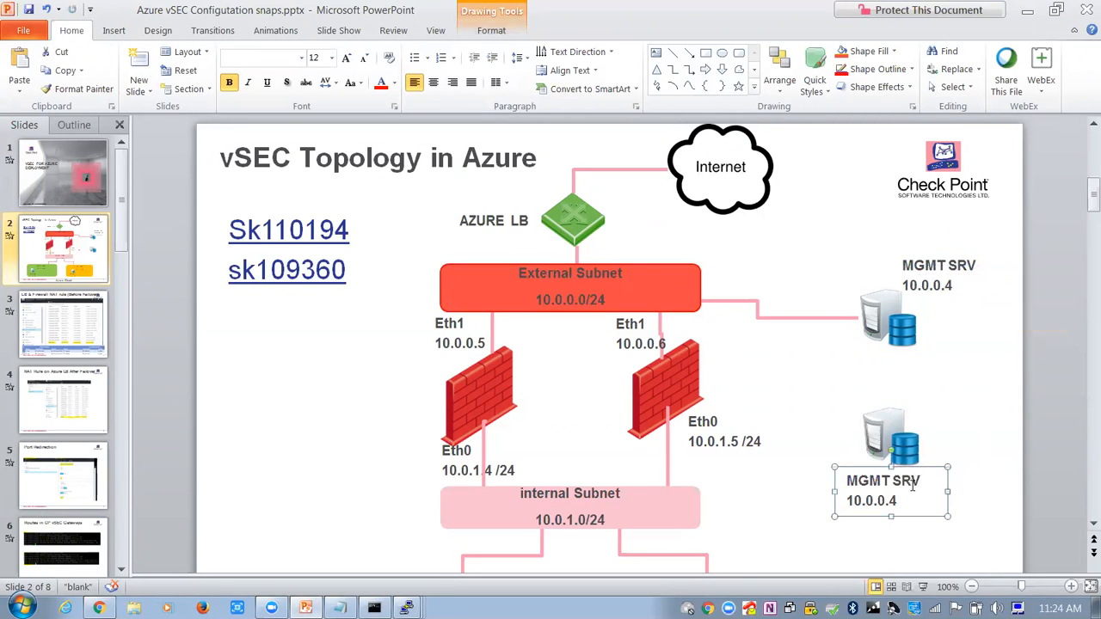
# - Replace the copied label's text with "Smart Console PC"
pyautogui.tripleClick(902, 492)
pyautogui.write('Smar')
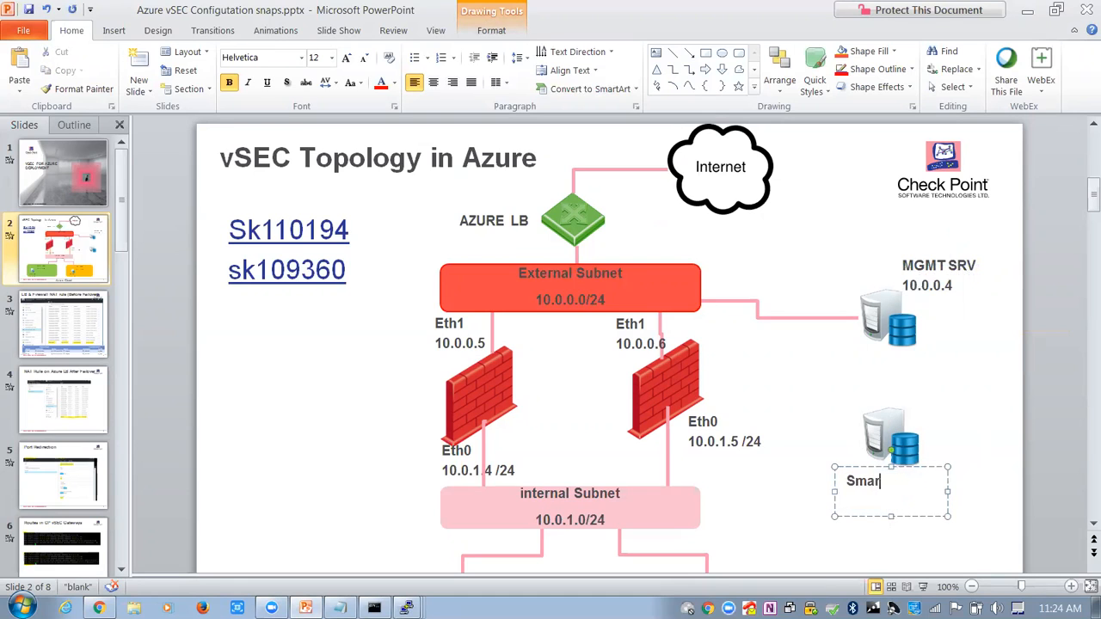
pyautogui.write('t Console PC')
pyautogui.click(948, 441)
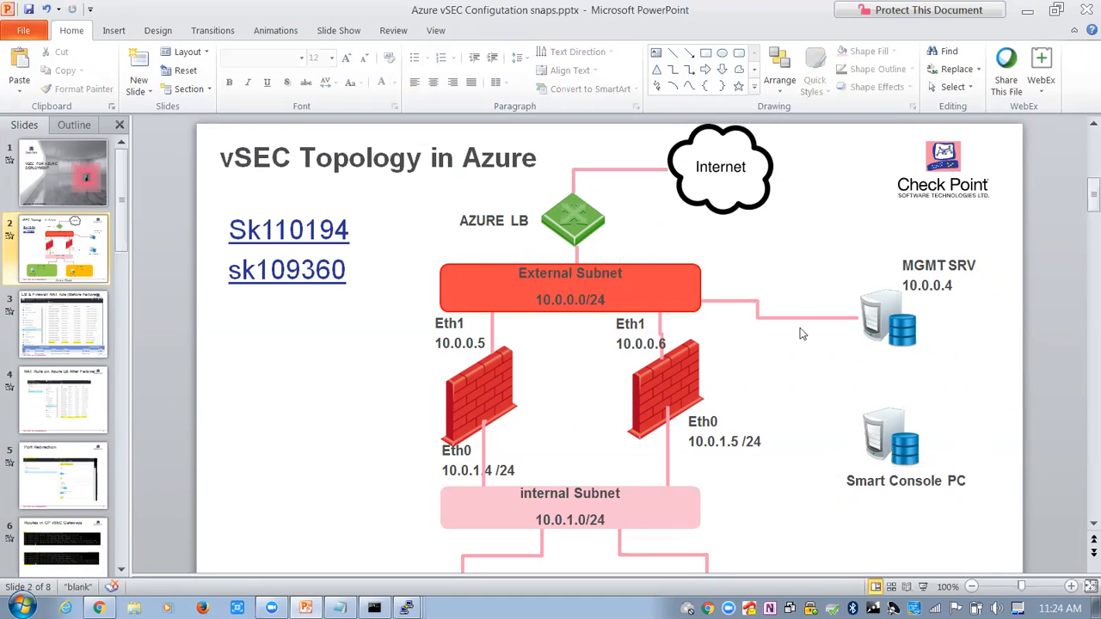
# - Draw an arrow from the Smart Console PC icon up to the MGMT SRV icon
pyautogui.click(689, 55)
pyautogui.moveTo(898, 423); pyautogui.dragTo(898, 351)
pyautogui.click(964, 404)
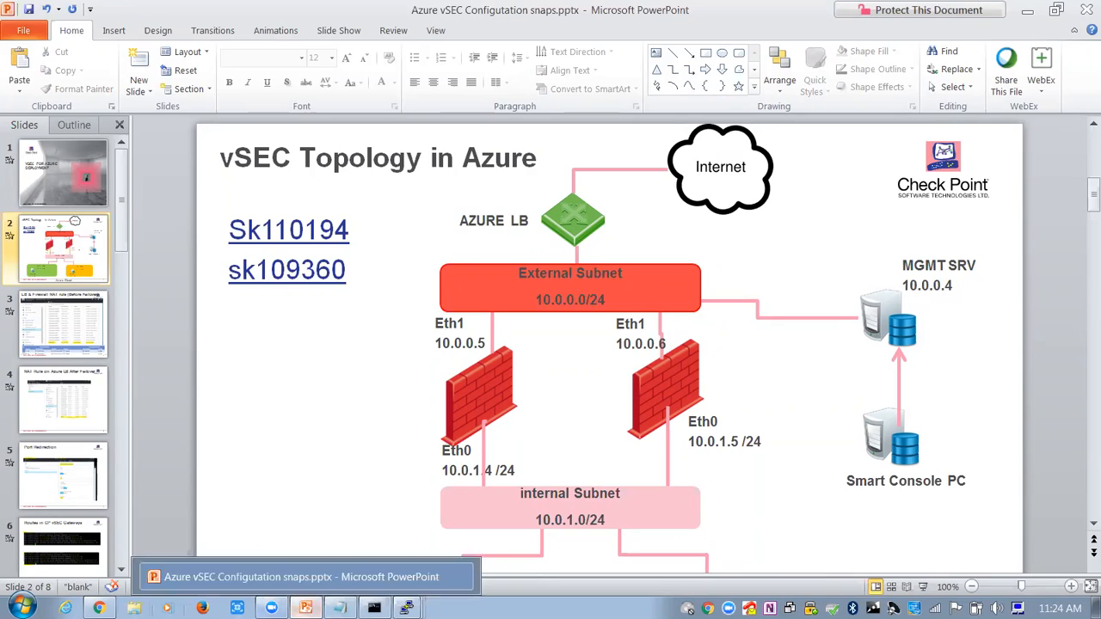
# - Return to the MGMT server's Gaia Portal in Chrome and acknowledge the Message of the Day
pyautogui.click(306, 608)
pyautogui.click(557, 369)
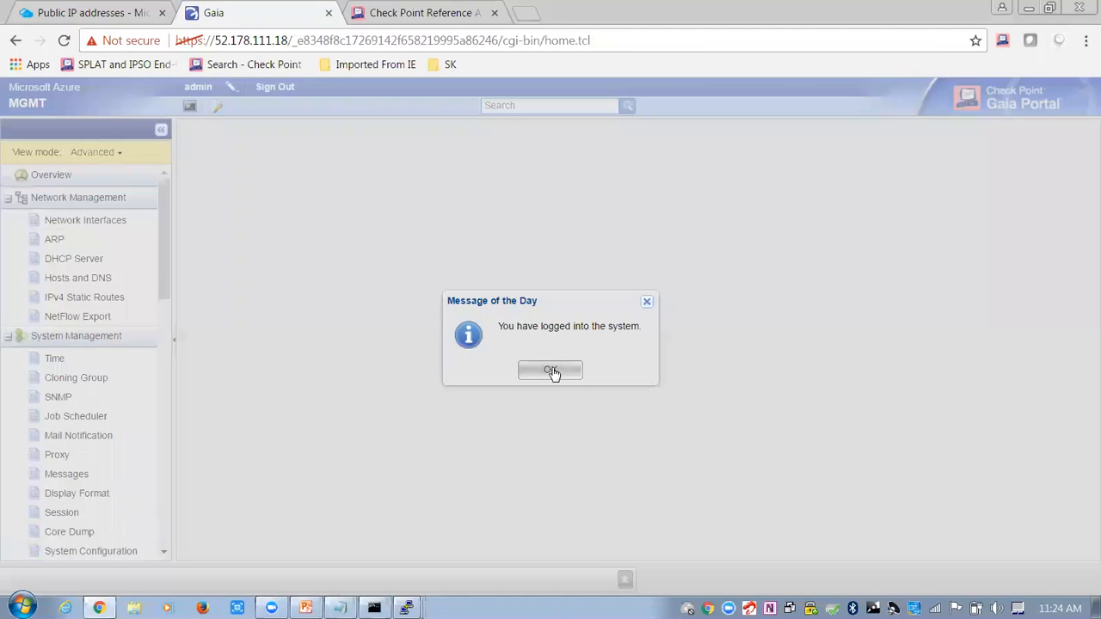
pyautogui.click(556, 371)
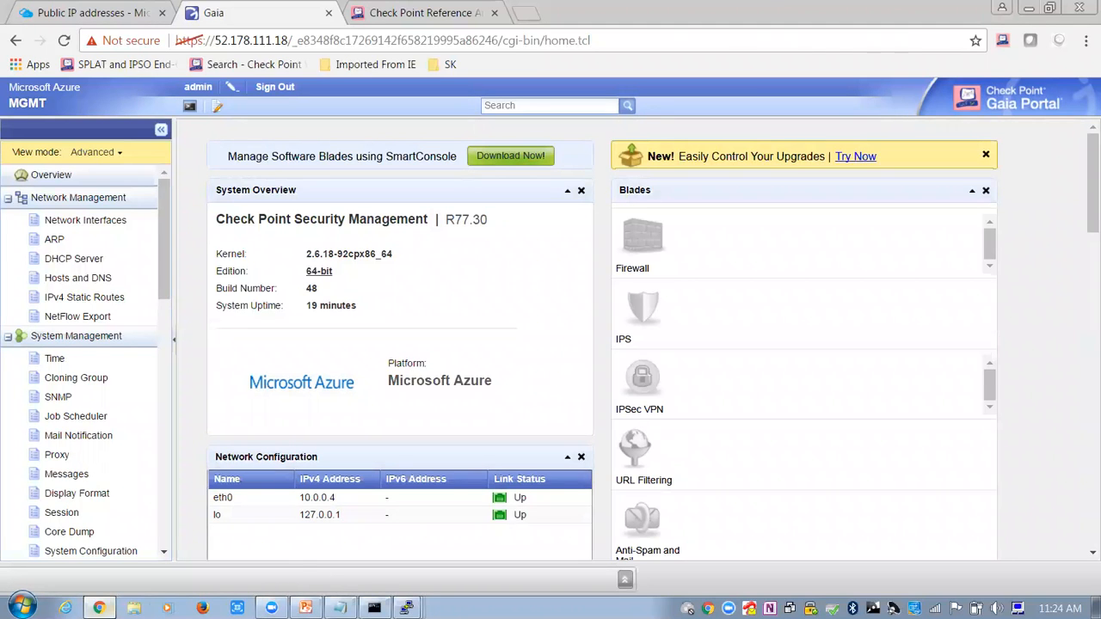
# - Launch SmartDashboard R77.30 and try to log in to 52.178.111.18 as admin with the account password
pyautogui.click(24, 606)
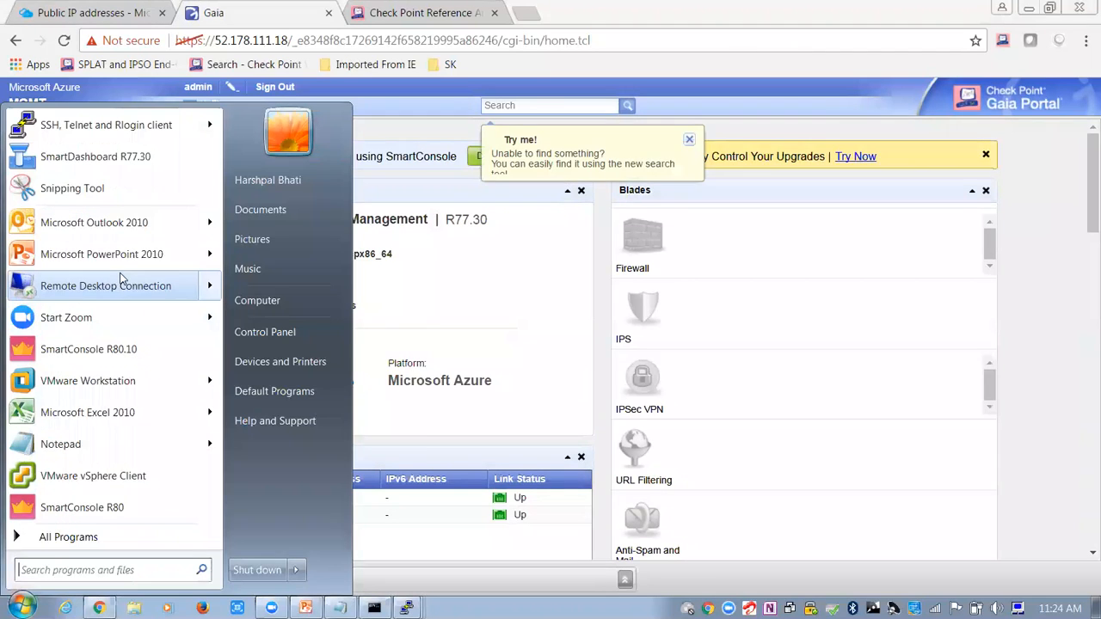
pyautogui.click(95, 157)
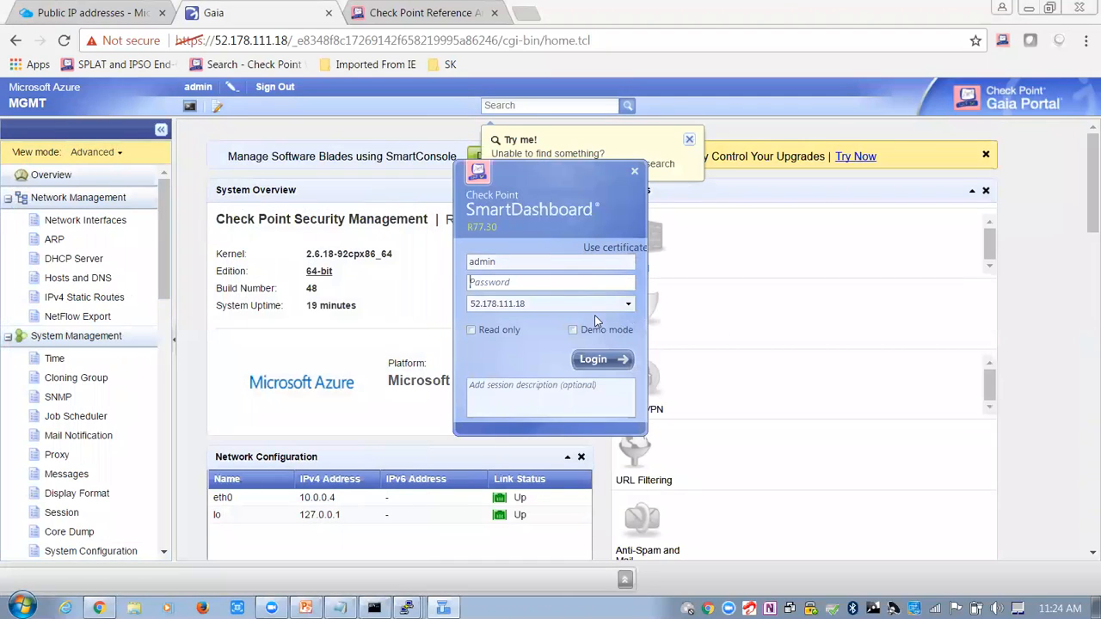
pyautogui.write('*************')
pyautogui.press('Return')
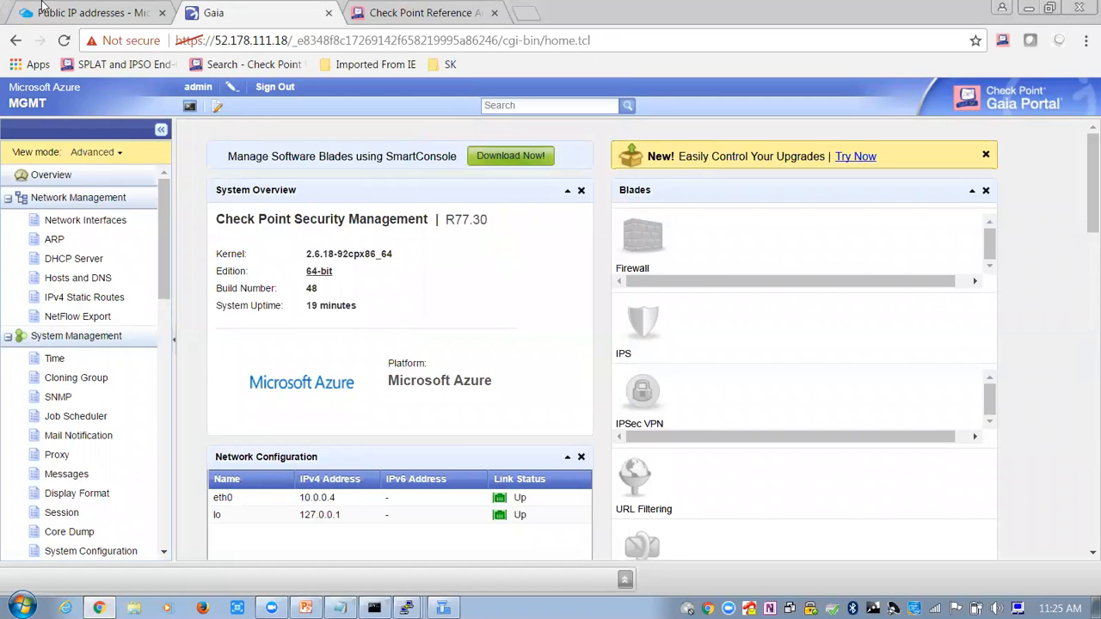
# - Open the MGMT-ip public IP resource in the Azure portal to check the management server's address
pyautogui.hotkey('ctrl', 'shift', 'Tab')
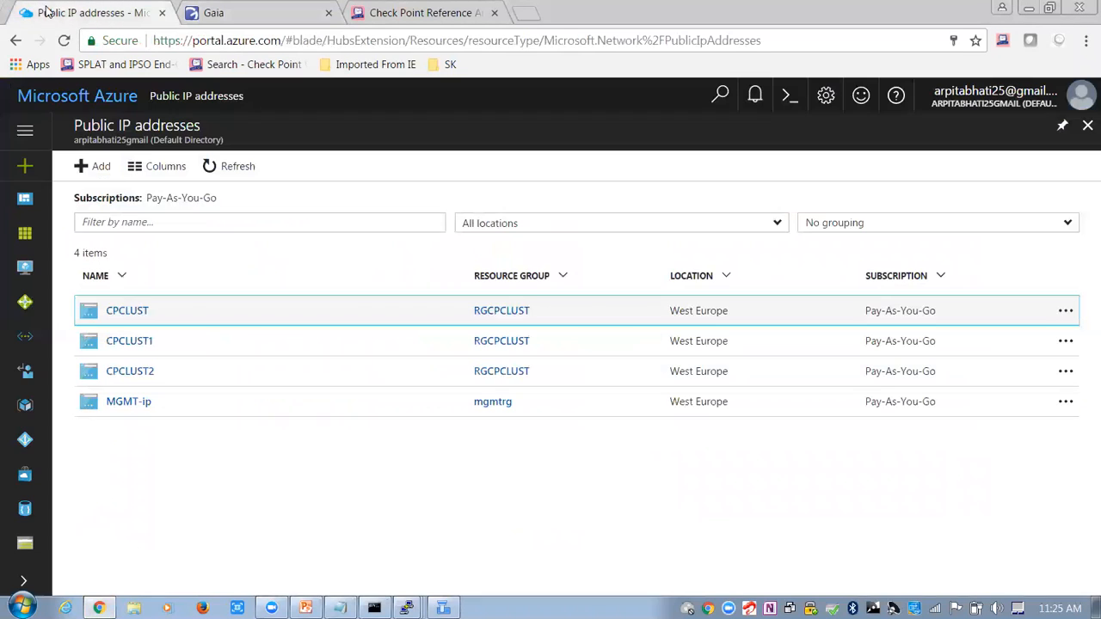
pyautogui.click(121, 410)
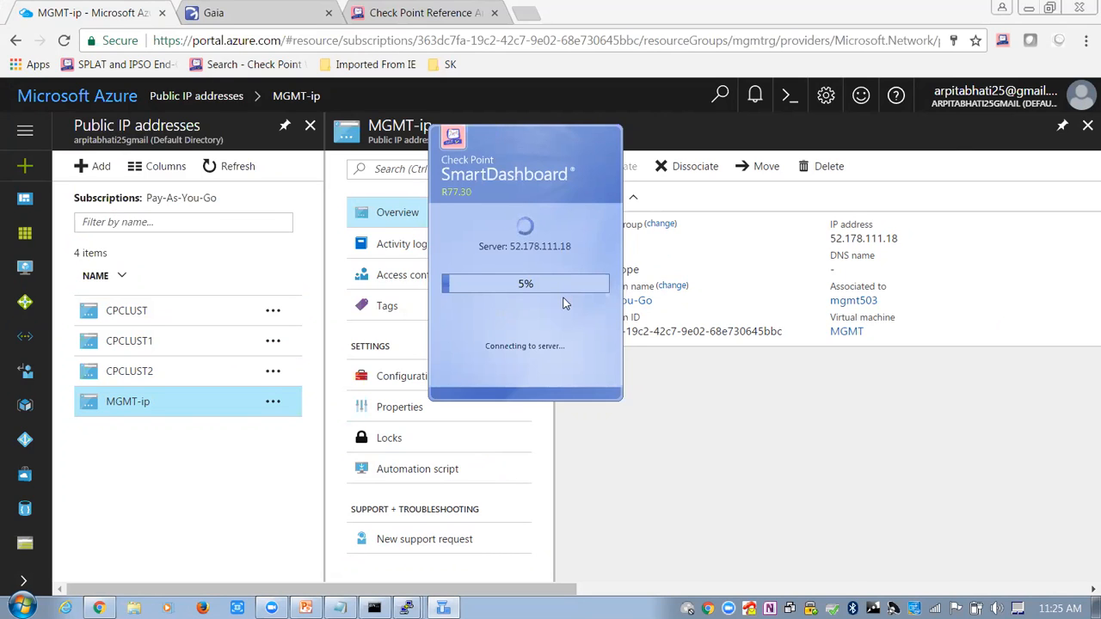
pyautogui.click(525, 291)
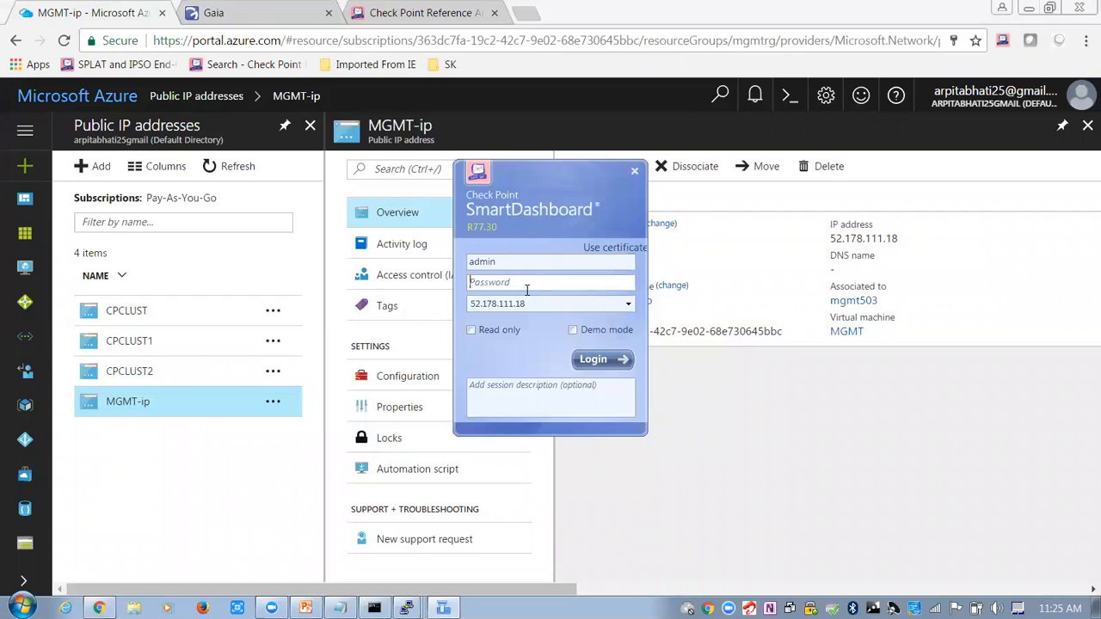
pyautogui.write('••••')
pyautogui.press('BackSpace')
pyautogui.press('BackSpace')
pyautogui.press('BackSpace')
pyautogui.press('BackSpace')
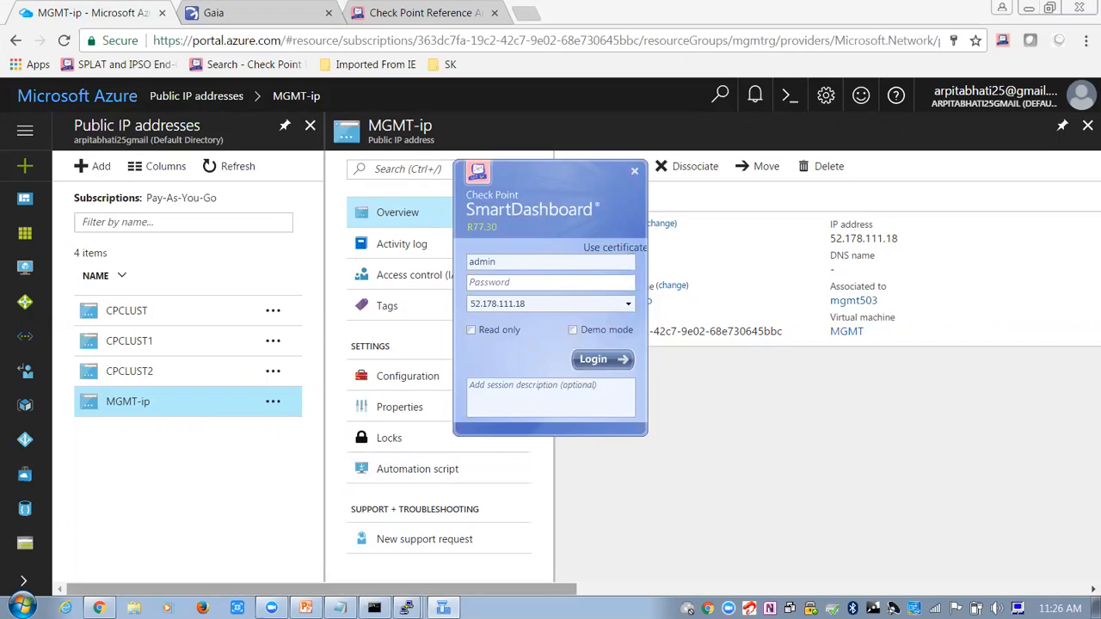
# - Switch to the MGMT server's SSH session, change to /var/log and list its contents
pyautogui.moveTo(407, 608)
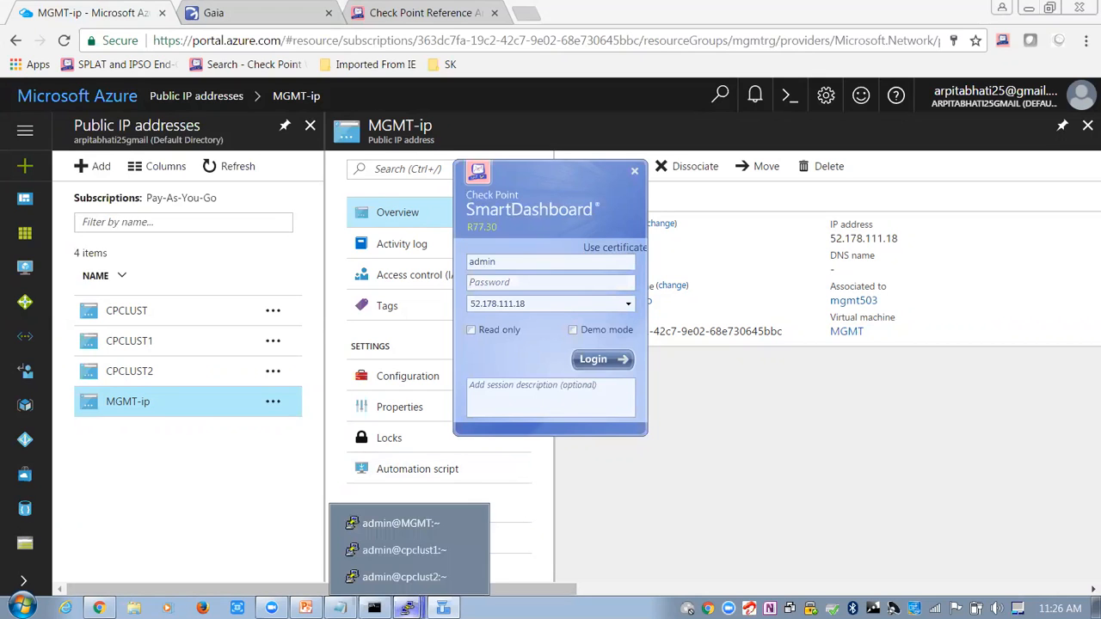
pyautogui.click(410, 523)
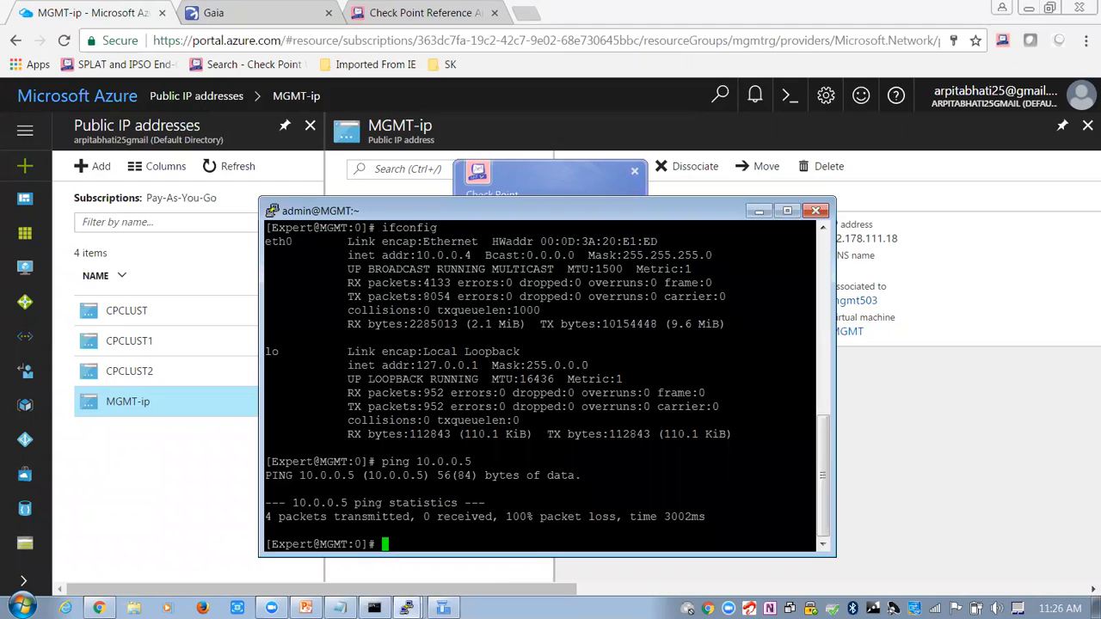
pyautogui.press('Return')
pyautogui.press('Return')
pyautogui.press('Return')
pyautogui.write('cd ')
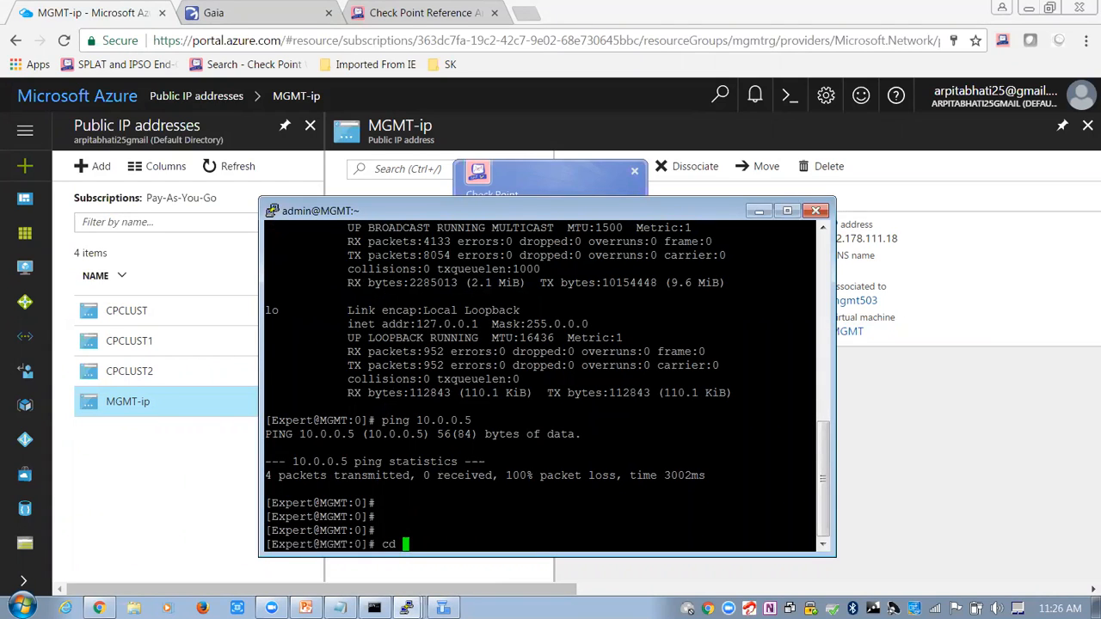
pyautogui.write('/var/log')
pyautogui.press('Return')
pyautogui.write('ls')
pyautogui.press('Return')
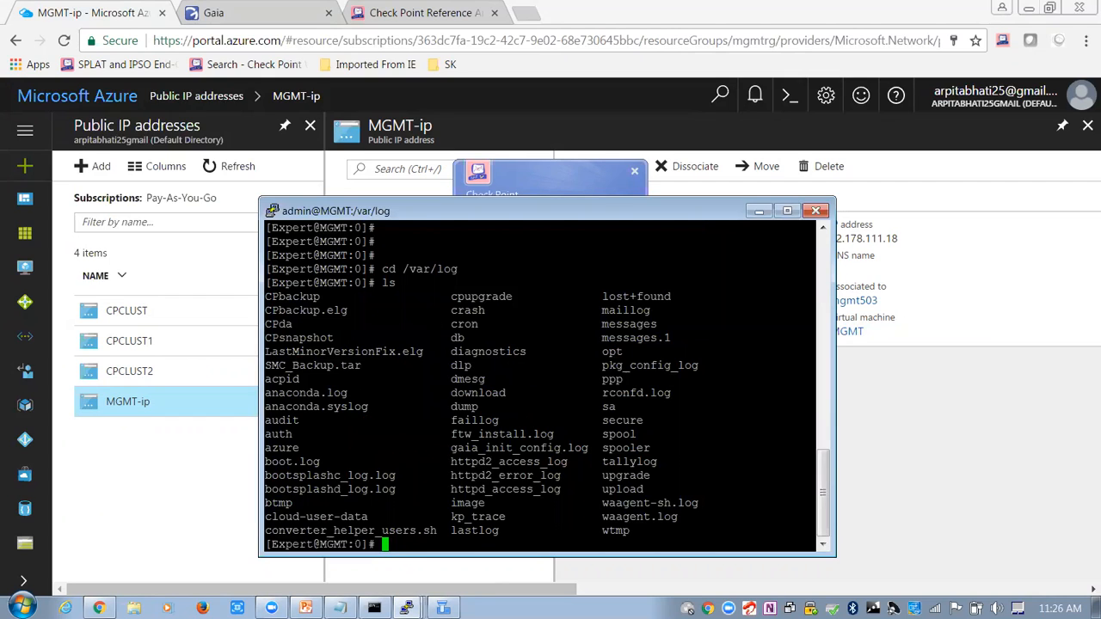
# - Follow the end of ftw_install.log to check the first-time wizard's completion, and stop the output
pyautogui.doubleClick(474, 436)
pyautogui.write('tail -f')
pyautogui.rightClick(473, 436)
pyautogui.press('Return')
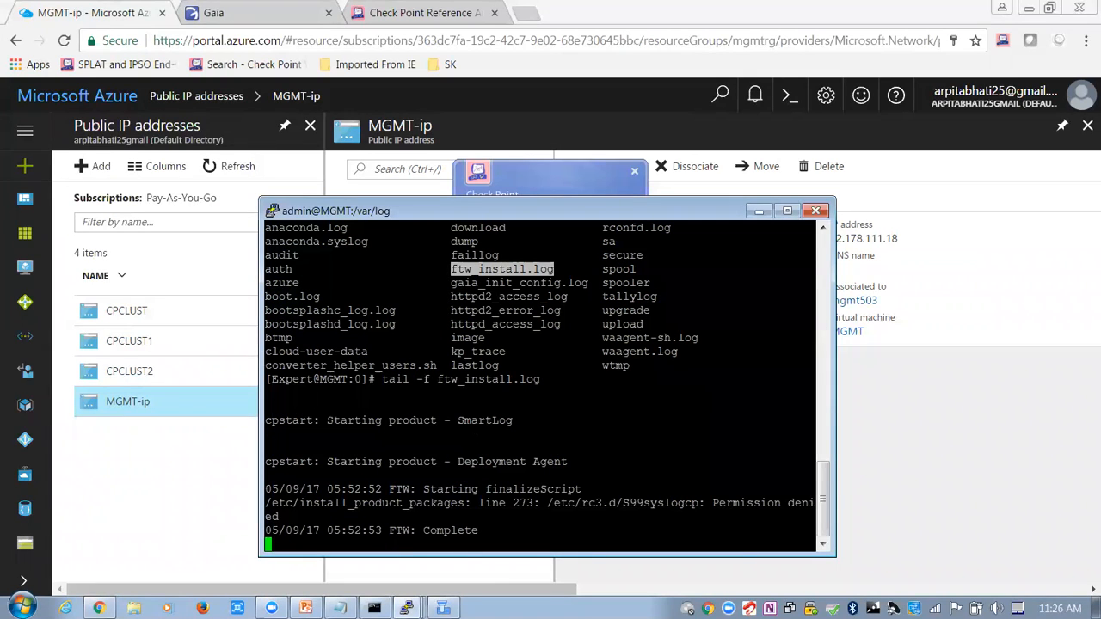
pyautogui.hotkey('ctrl', 'c')
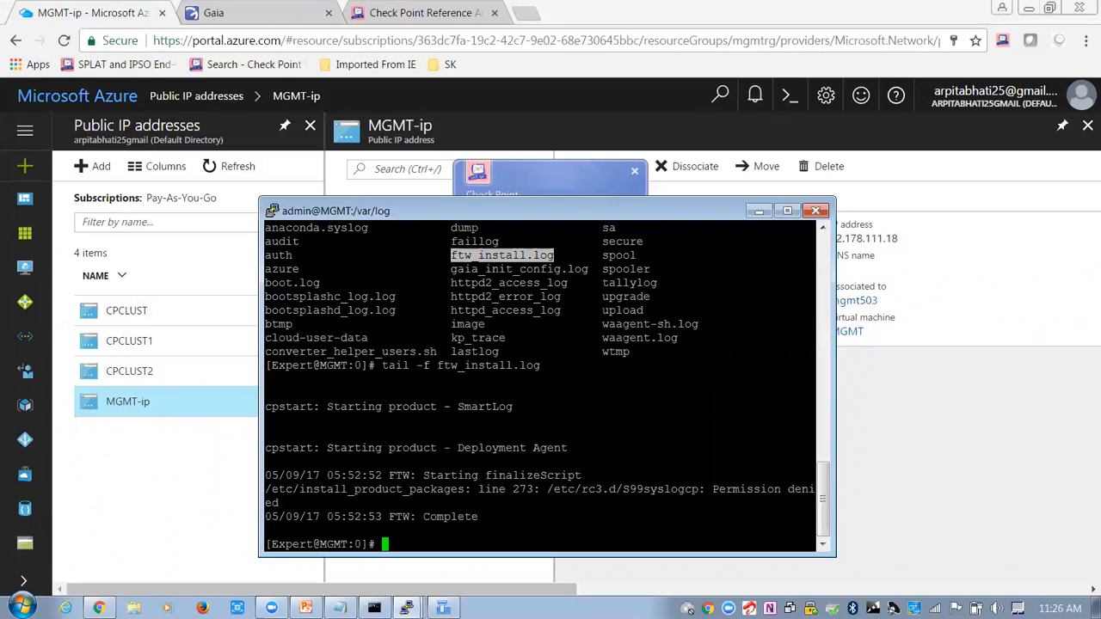
pyautogui.click(758, 211)
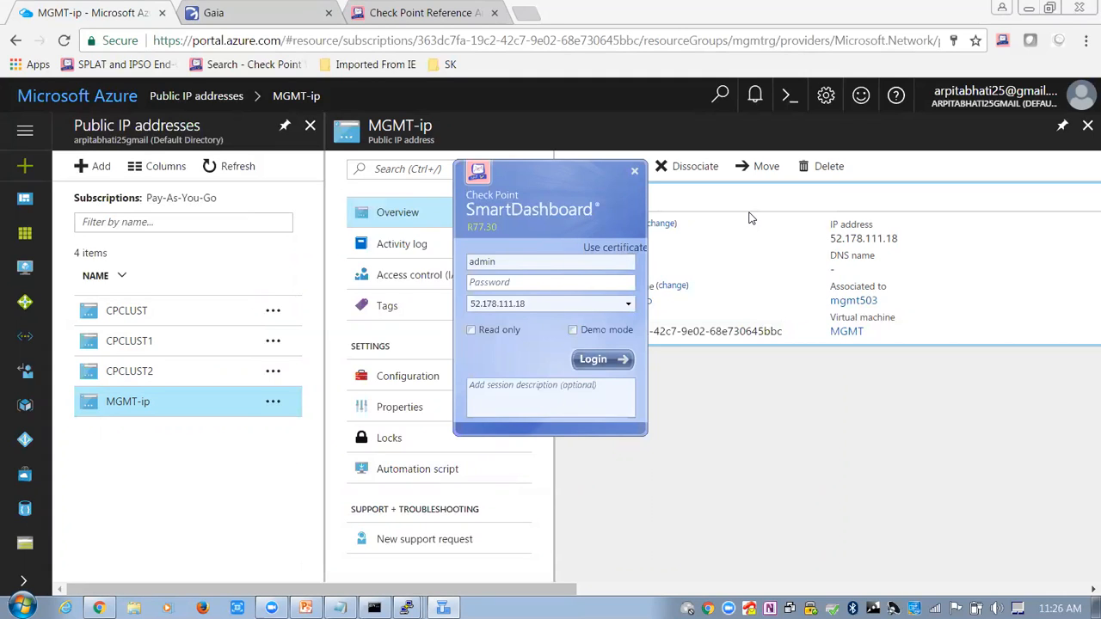
# - Log in to SmartDashboard at 52.178.111.18 as admin with the account password and acknowledge the trial period notice
pyautogui.write('•••')
pyautogui.press('BackSpace')
pyautogui.press('BackSpace')
pyautogui.press('BackSpace')
pyautogui.write('••••••••••••••')
pyautogui.press('Return')
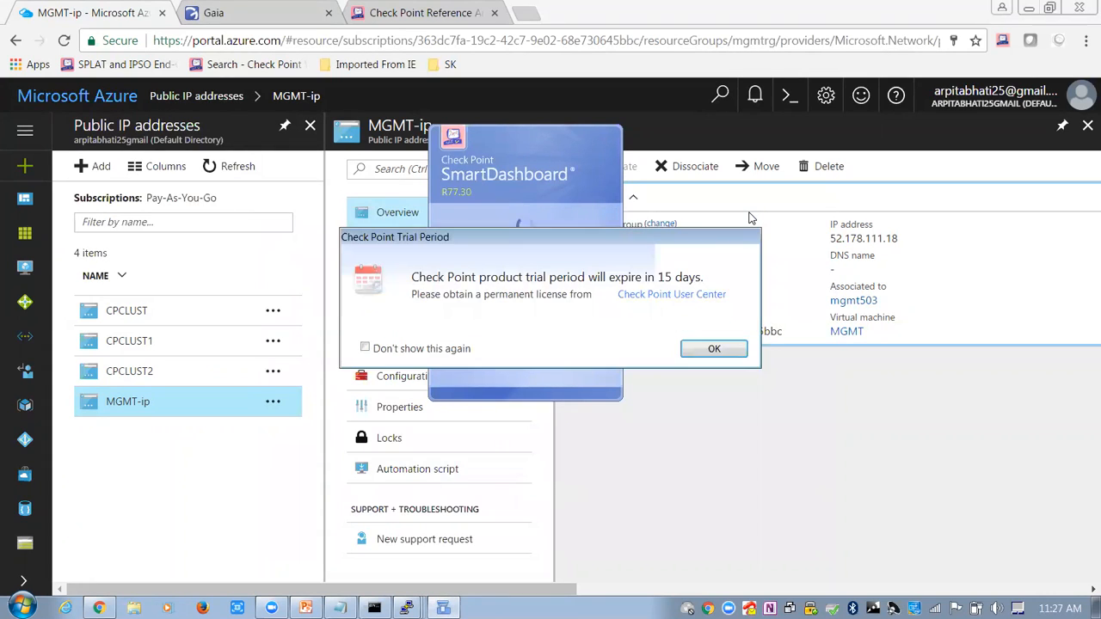
pyautogui.click(729, 348)
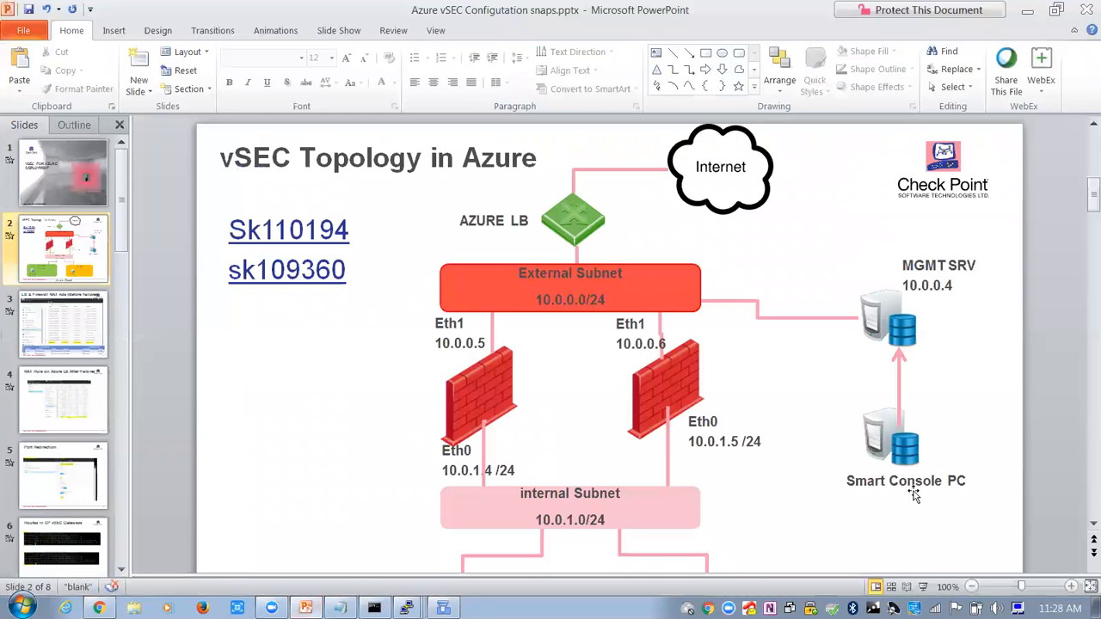
# - Review the MGMT SRV and the two firewall members on the PowerPoint topology slide
pyautogui.click(899, 463)
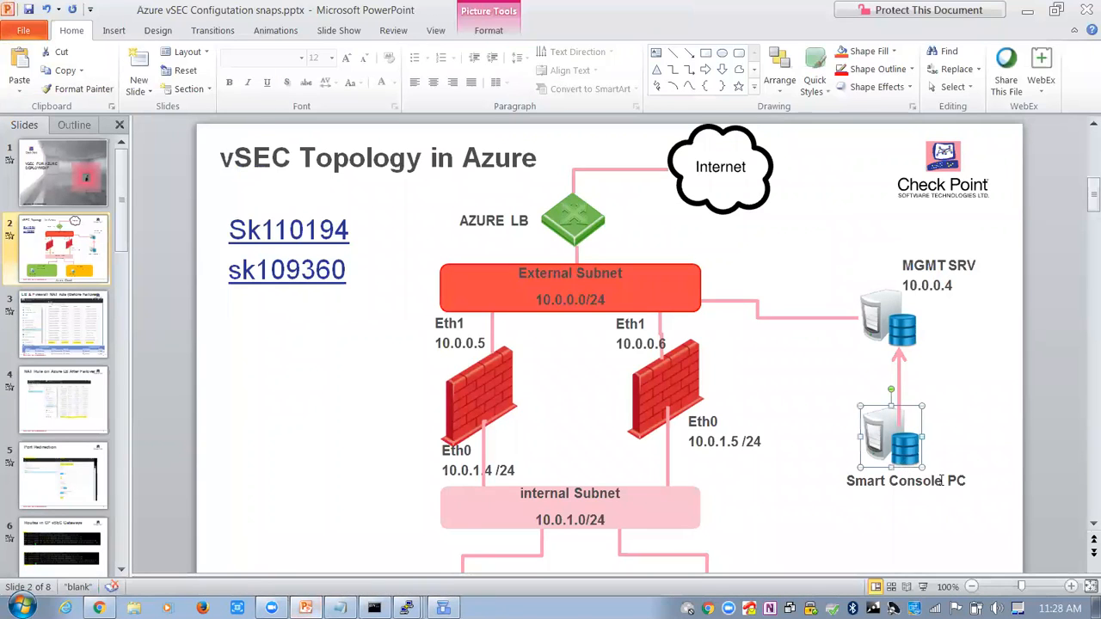
pyautogui.click(882, 309)
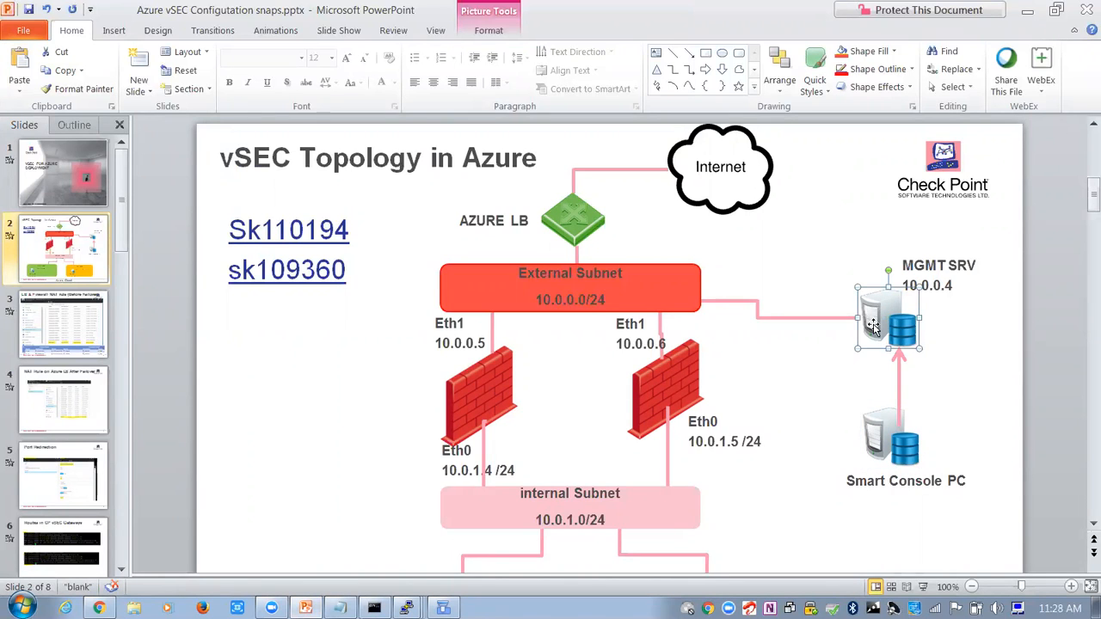
pyautogui.click(506, 381)
pyautogui.click(639, 399)
pyautogui.click(453, 394)
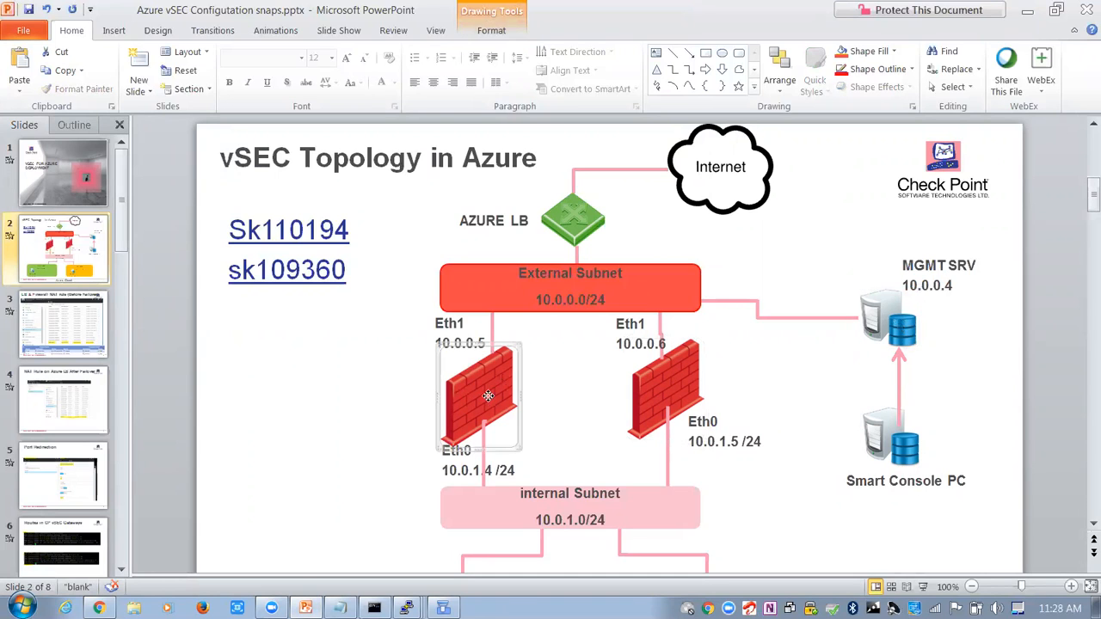
pyautogui.click(654, 392)
pyautogui.click(484, 385)
pyautogui.click(899, 315)
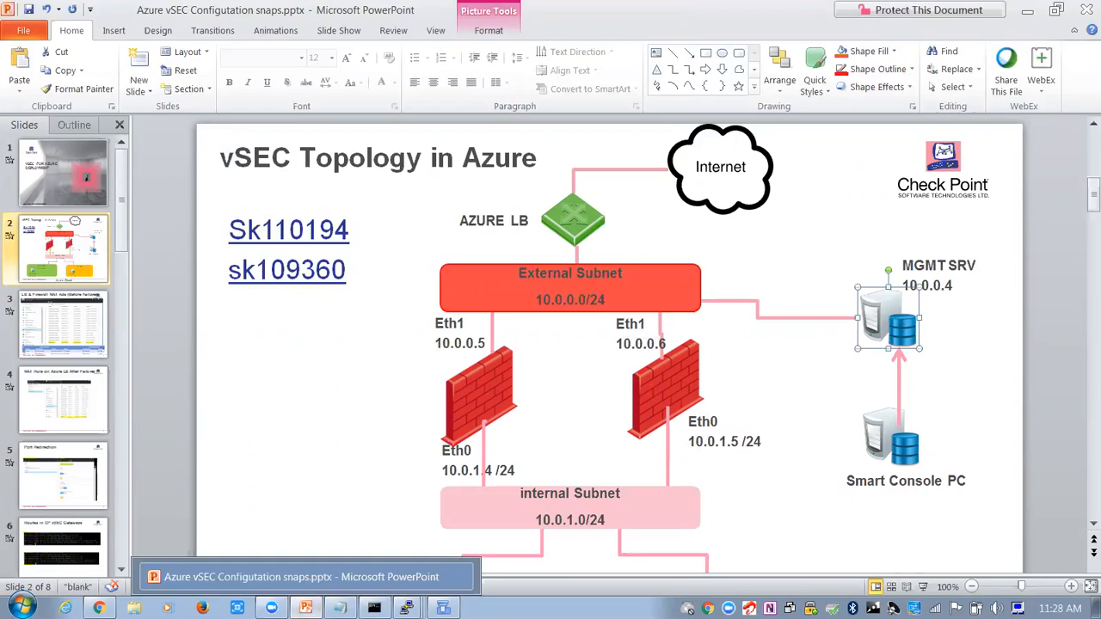
# - Return to SmartDashboard and start creating a Check Point Appliance/Open Server security cluster in Wizard Mode
pyautogui.click(443, 608)
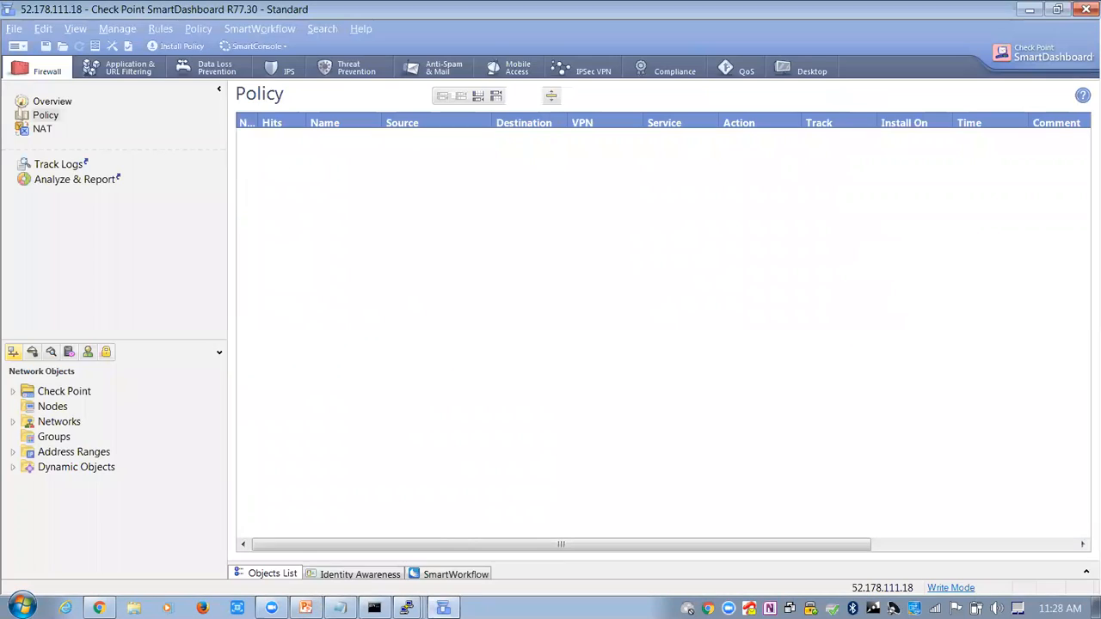
pyautogui.click(12, 391)
pyautogui.rightClick(73, 398)
pyautogui.moveTo(143, 413)
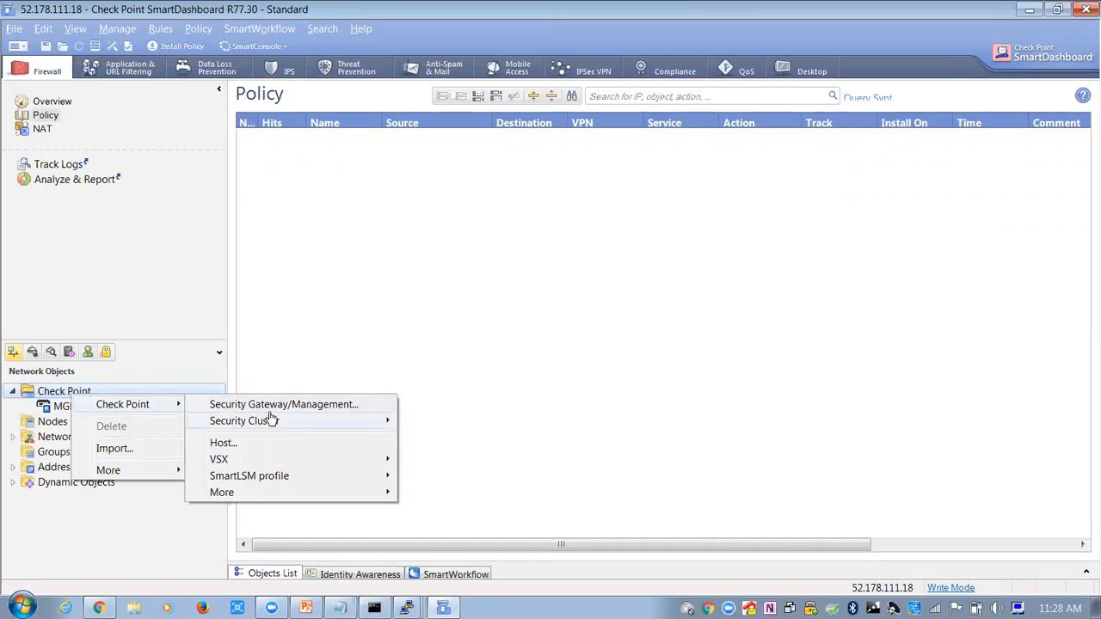
pyautogui.moveTo(296, 423)
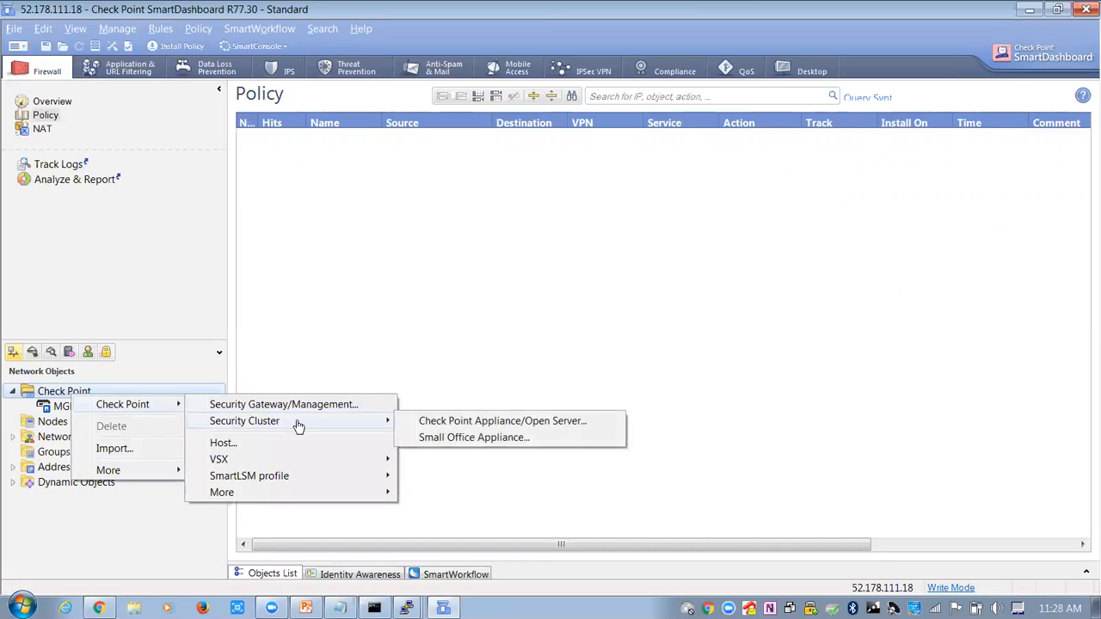
pyautogui.click(472, 426)
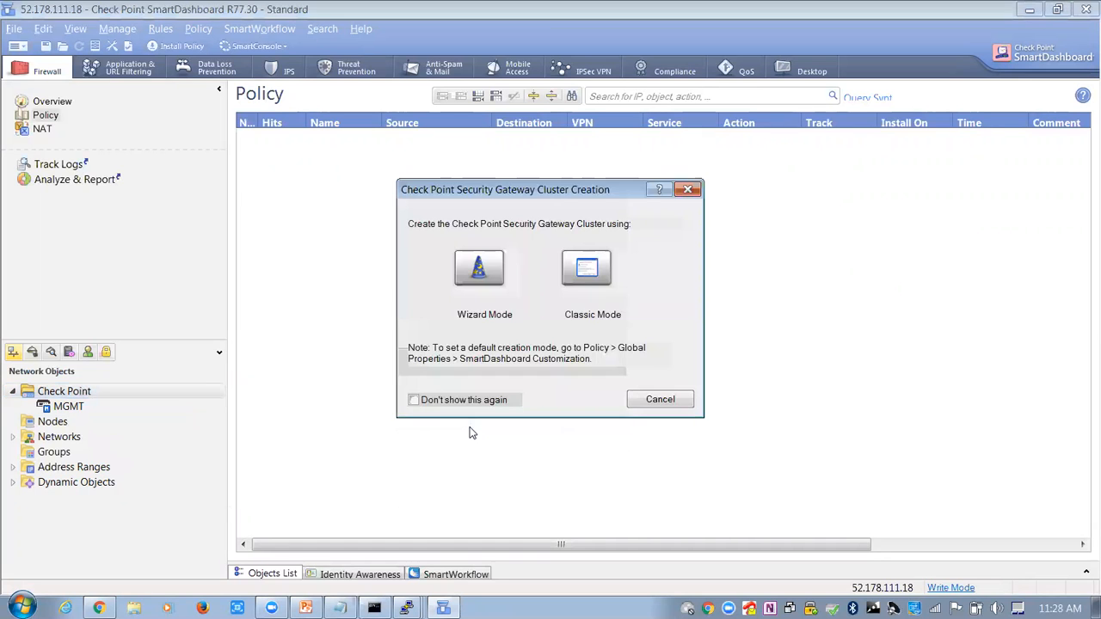
pyautogui.click(484, 279)
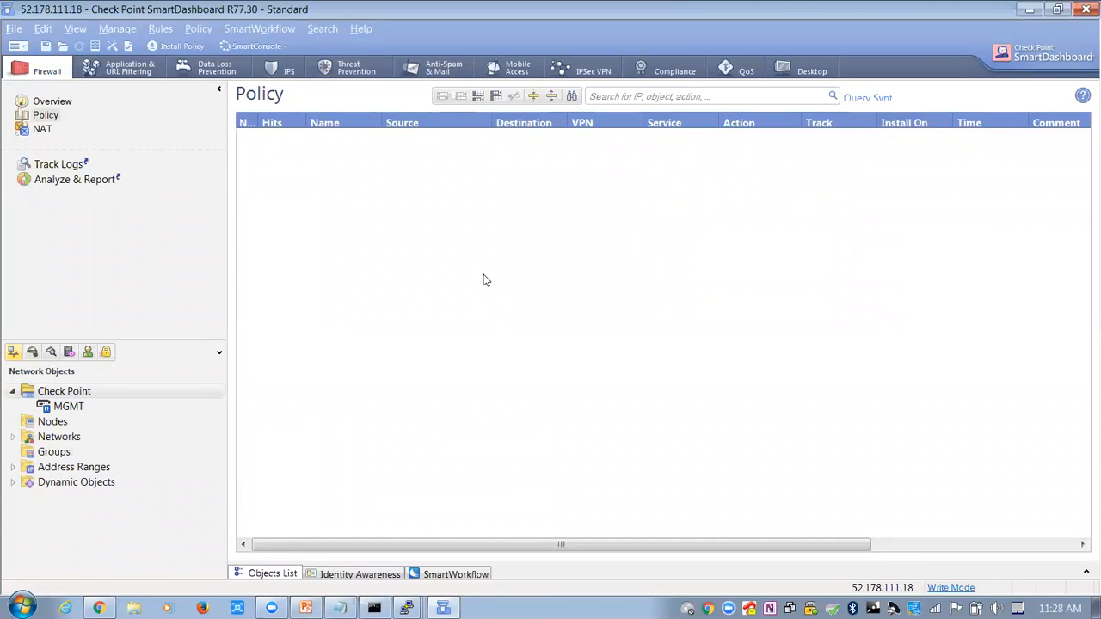
# - Name the cluster CPCLUST and set its IPv4 address to 52.233.158.68, copied from the Notepad list
pyautogui.write('CPCLUST')
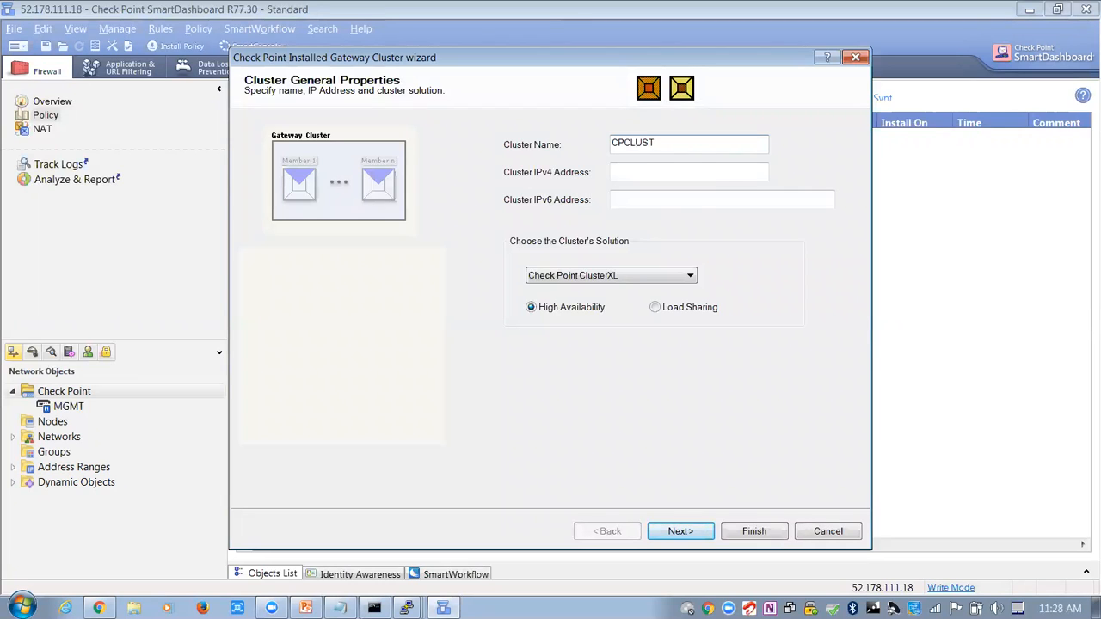
pyautogui.click(630, 175)
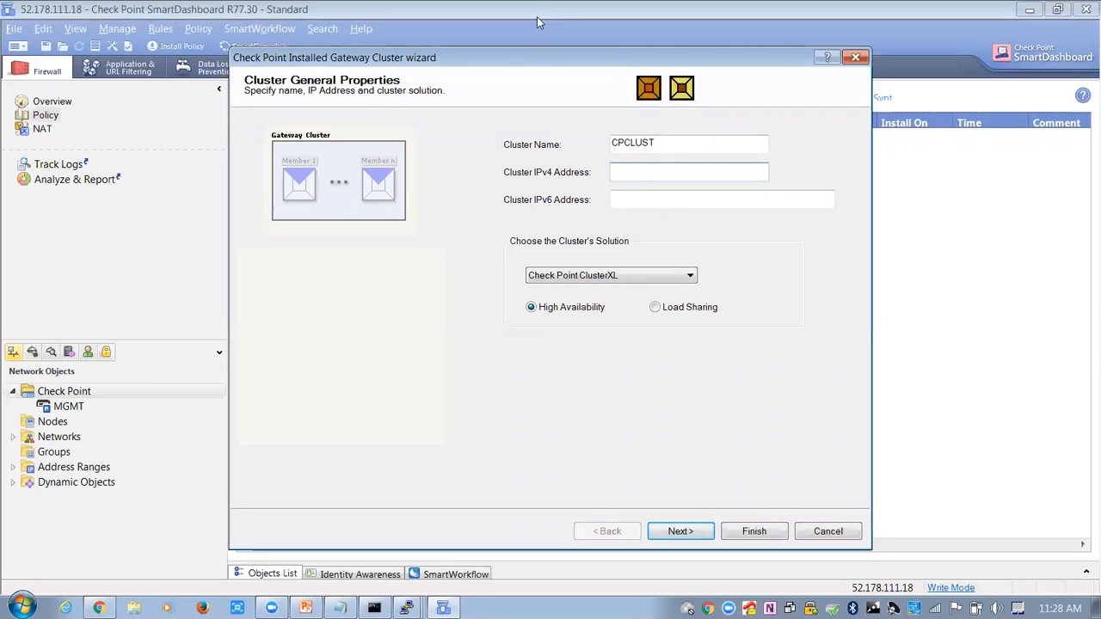
pyautogui.moveTo(553, 63); pyautogui.dragTo(476, 71)
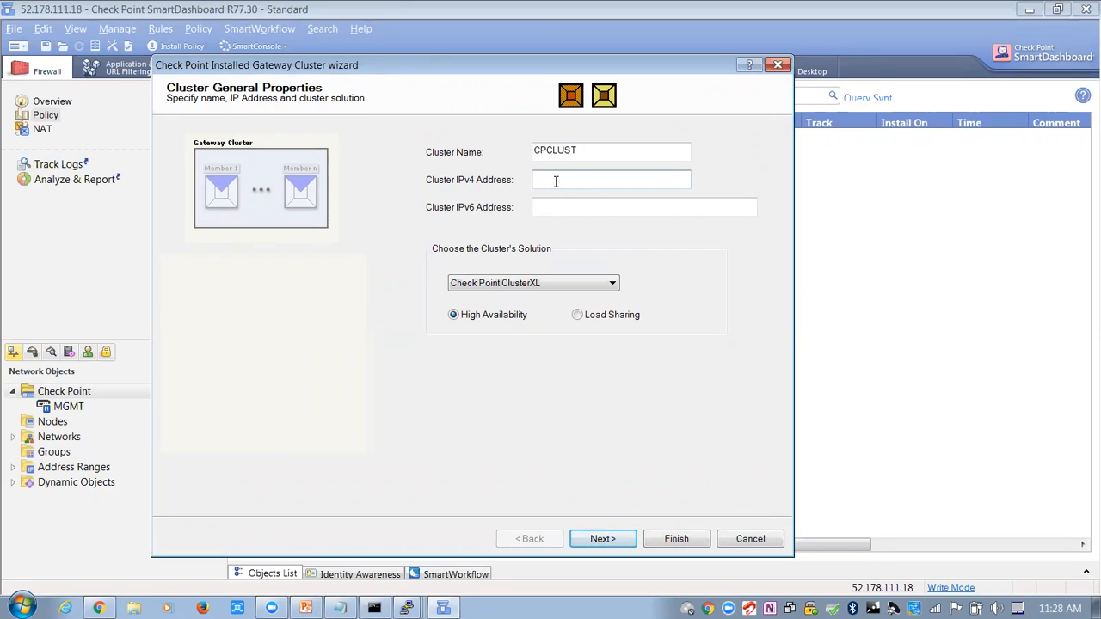
pyautogui.click(340, 608)
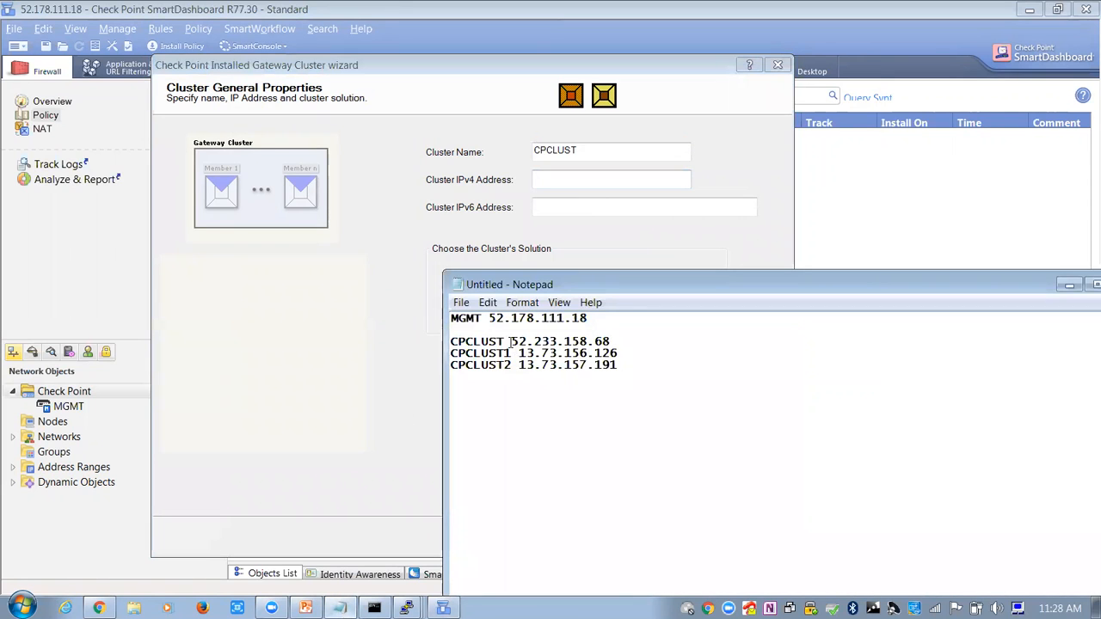
pyautogui.moveTo(511, 343); pyautogui.dragTo(610, 342)
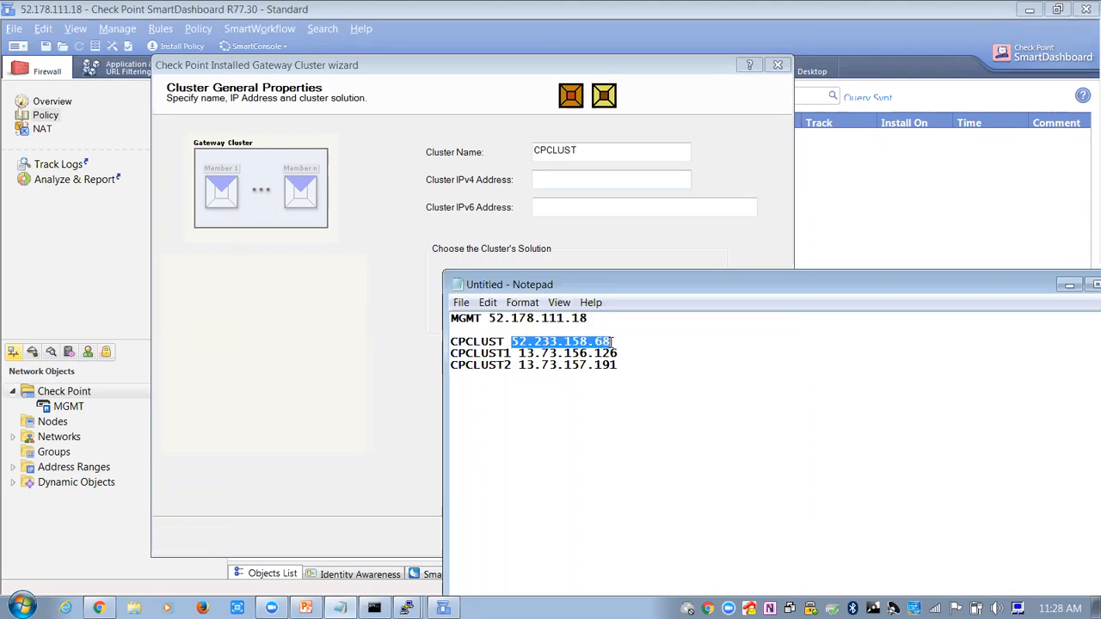
pyautogui.moveTo(519, 354)
pyautogui.mouseDown()
pyautogui.moveTo(613, 353)
pyautogui.moveTo(611, 342)
pyautogui.moveTo(513, 343)
pyautogui.mouseUp()
pyautogui.hotkey('ctrl', 'c')
pyautogui.click(548, 178)
pyautogui.hotkey('ctrl', 'v')
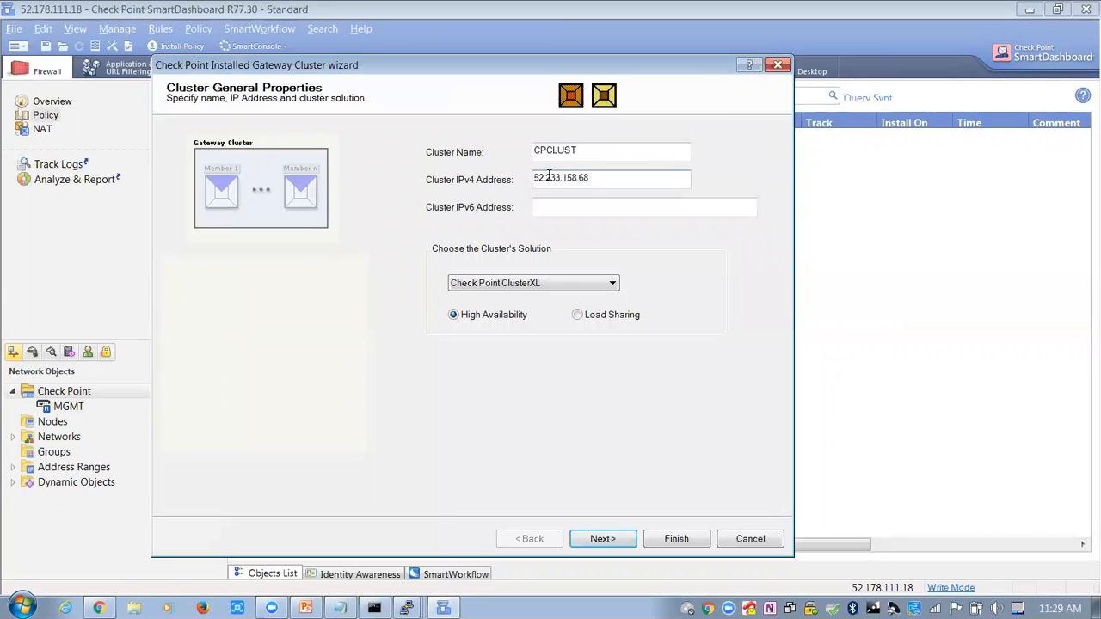
# - Check the cluster address against the Notepad list and topology slide, and proceed to the cluster members' properties
pyautogui.click(340, 608)
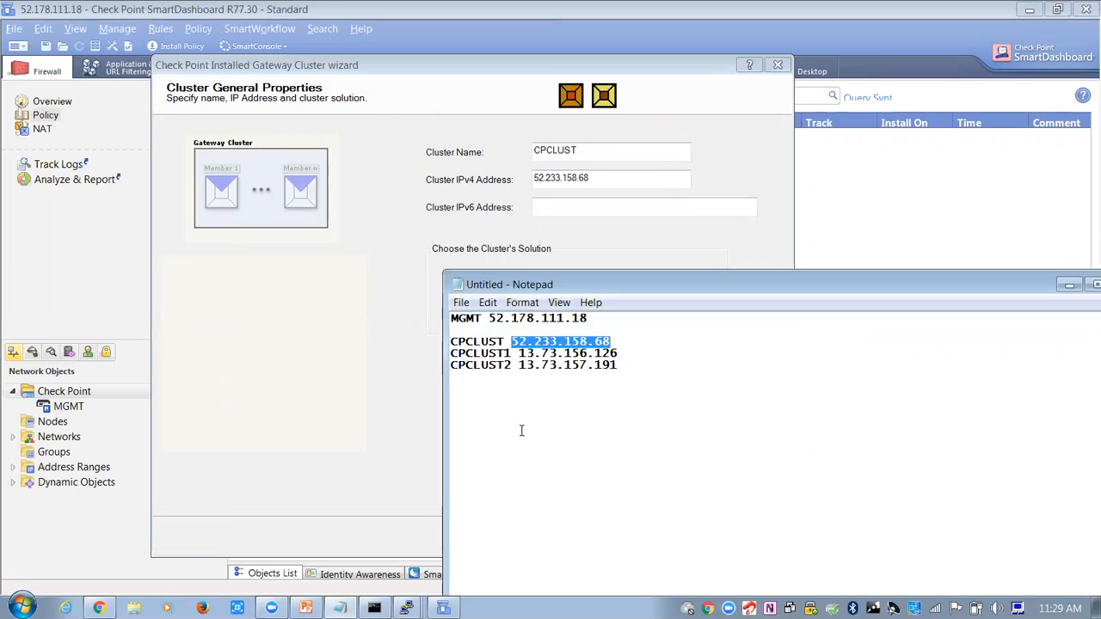
pyautogui.hotkey('alt', 'Tab')
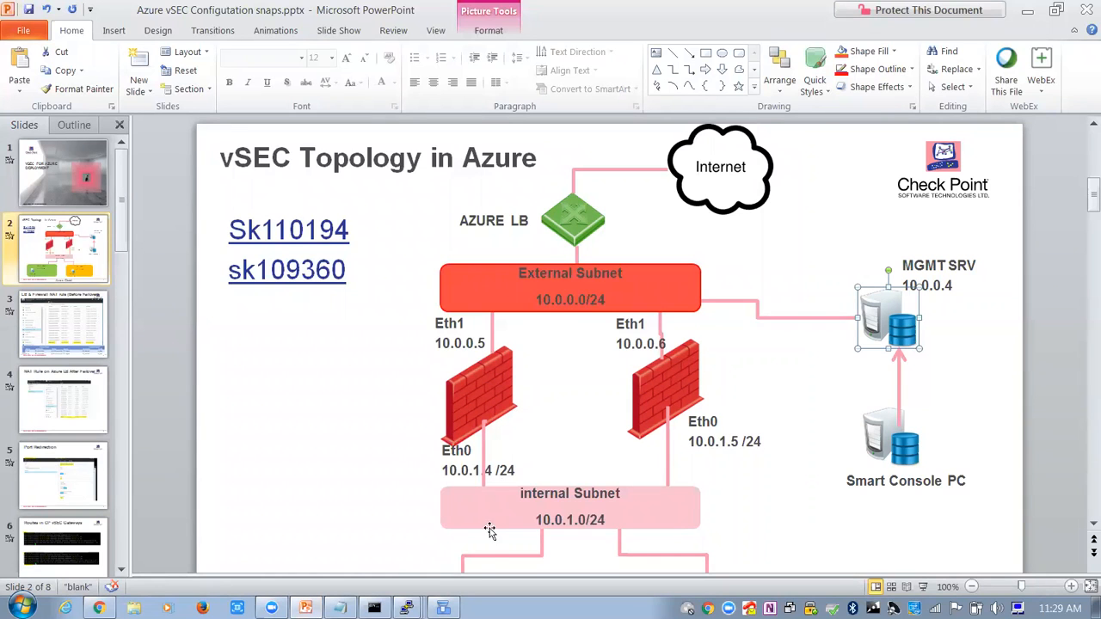
pyautogui.click(443, 608)
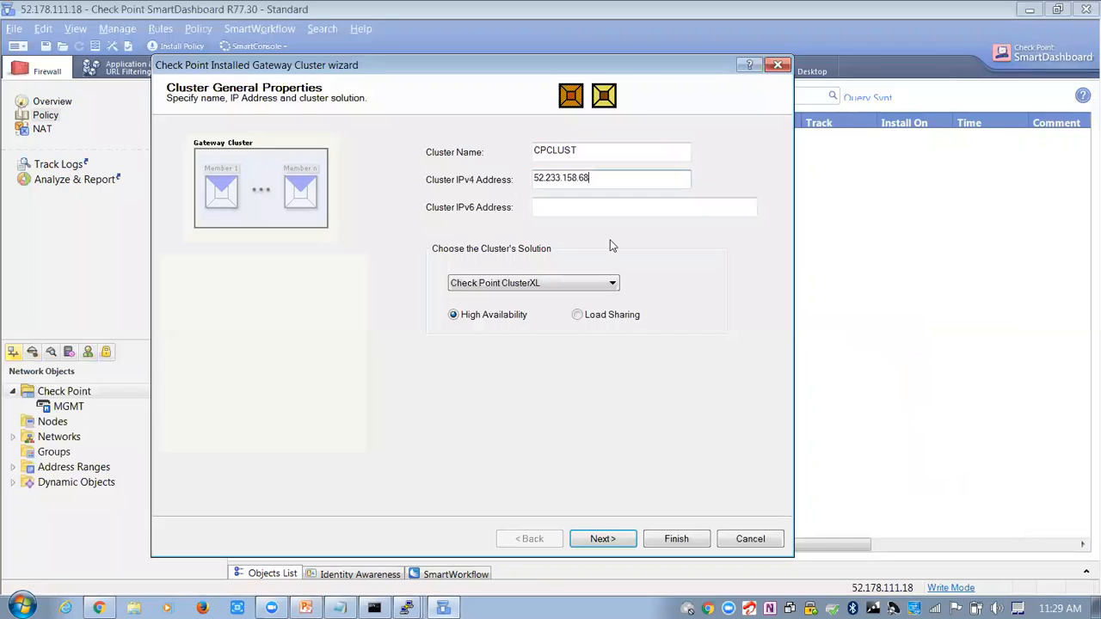
pyautogui.moveTo(610, 180); pyautogui.dragTo(538, 179)
pyautogui.click(612, 541)
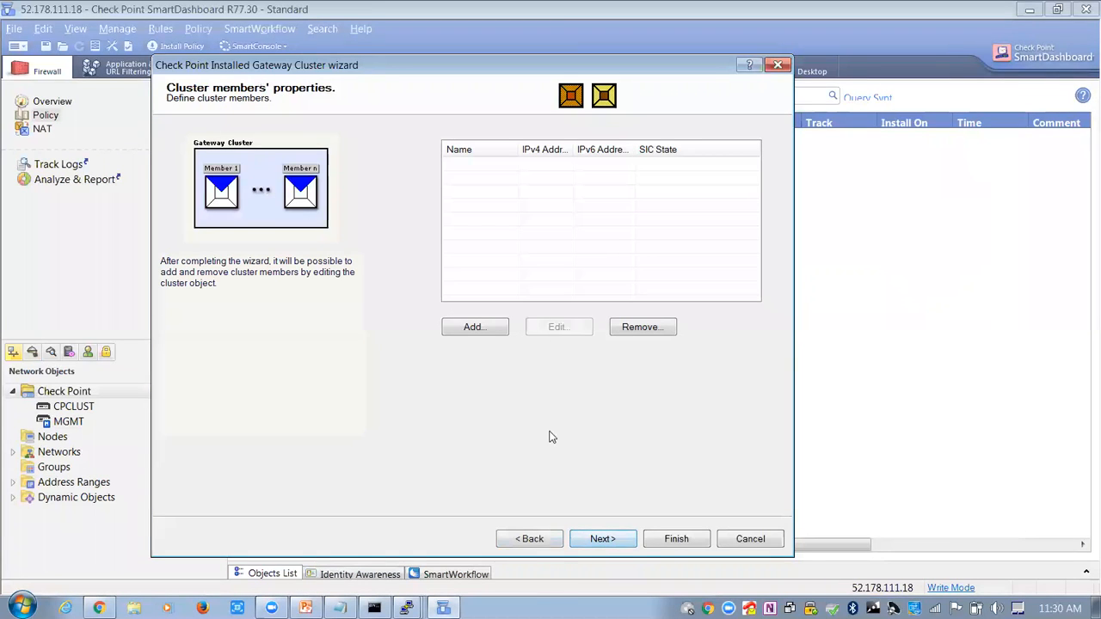
# - Review the available cluster solutions in the general properties, keep Check Point ClusterXL with High Availability, and return to the cluster members' properties
pyautogui.click(528, 539)
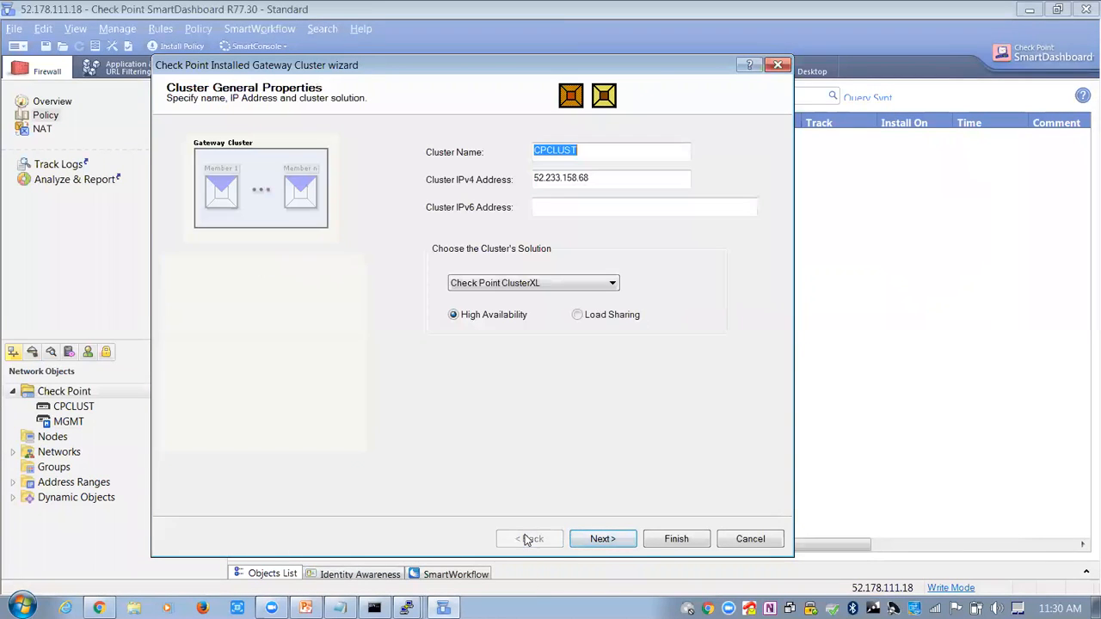
pyautogui.click(560, 285)
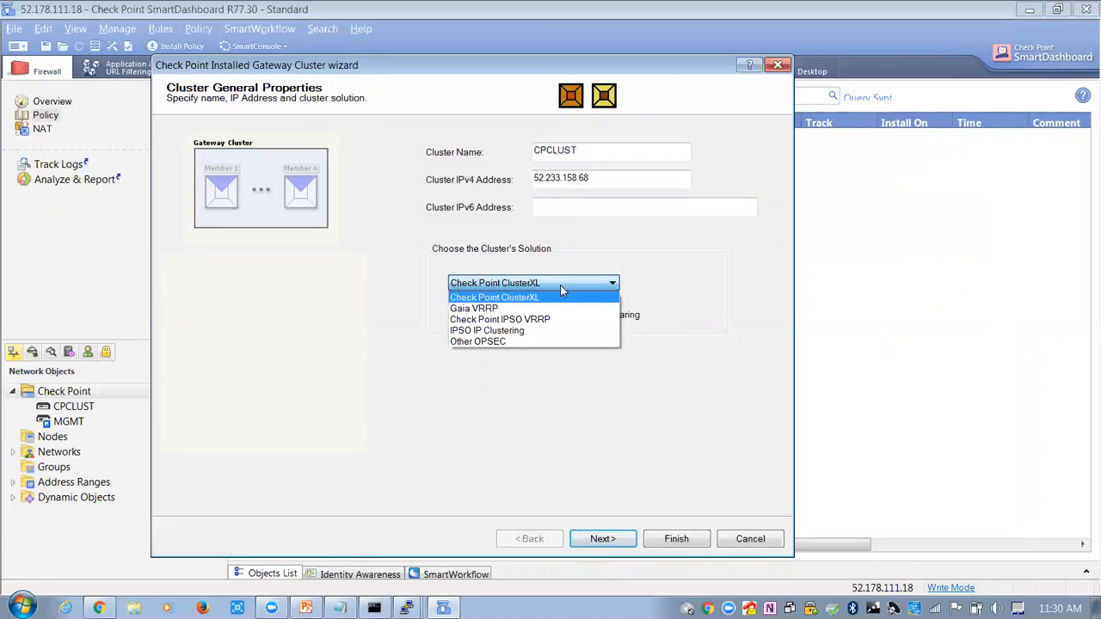
pyautogui.click(560, 287)
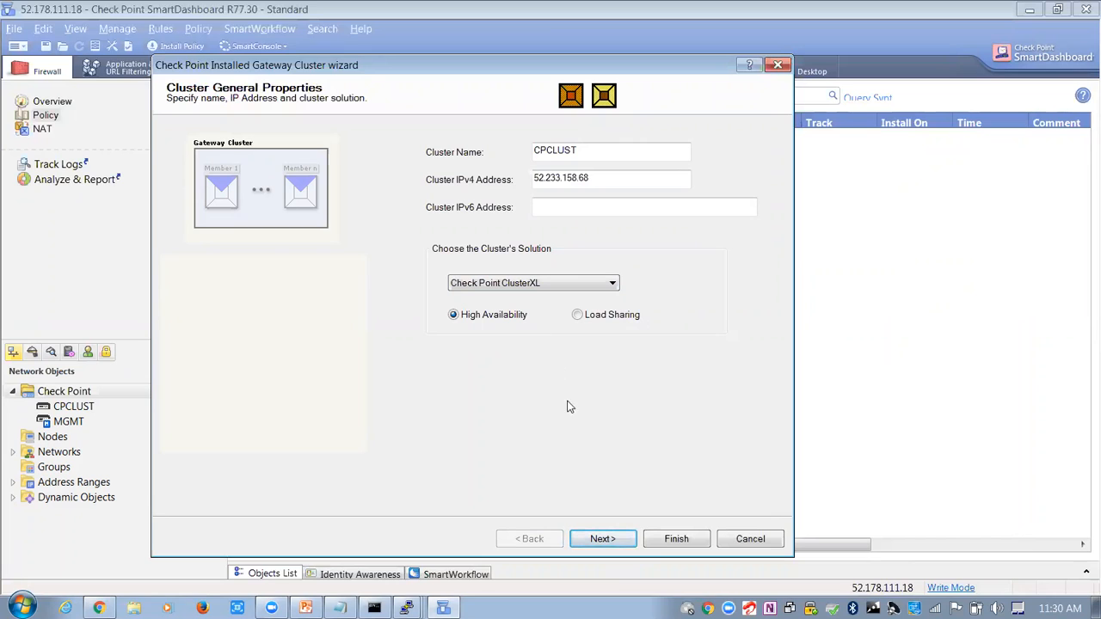
pyautogui.click(621, 538)
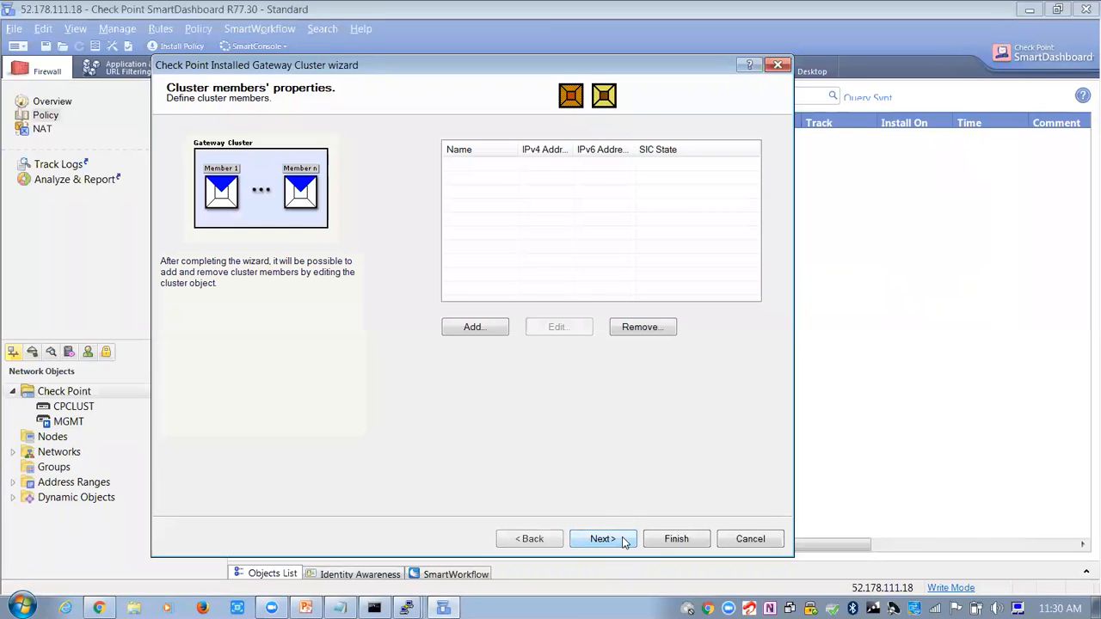
# - Add a new cluster member named CPCLUST1 with IPv4 address 10.0.0.5
pyautogui.click(474, 332)
pyautogui.click(504, 347)
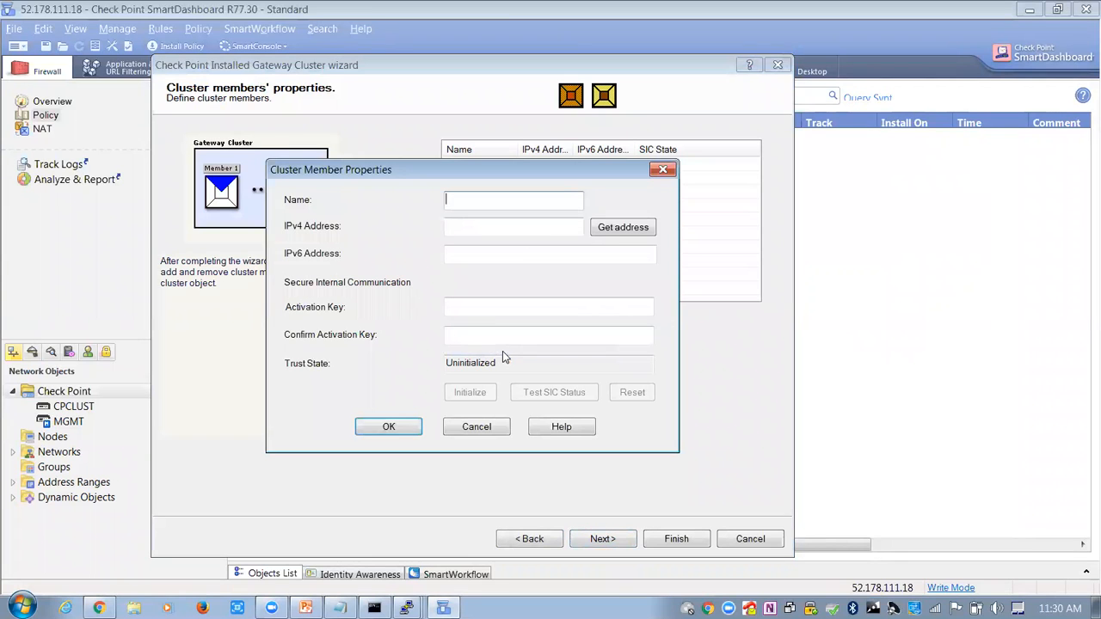
pyautogui.write('CPCLUST1')
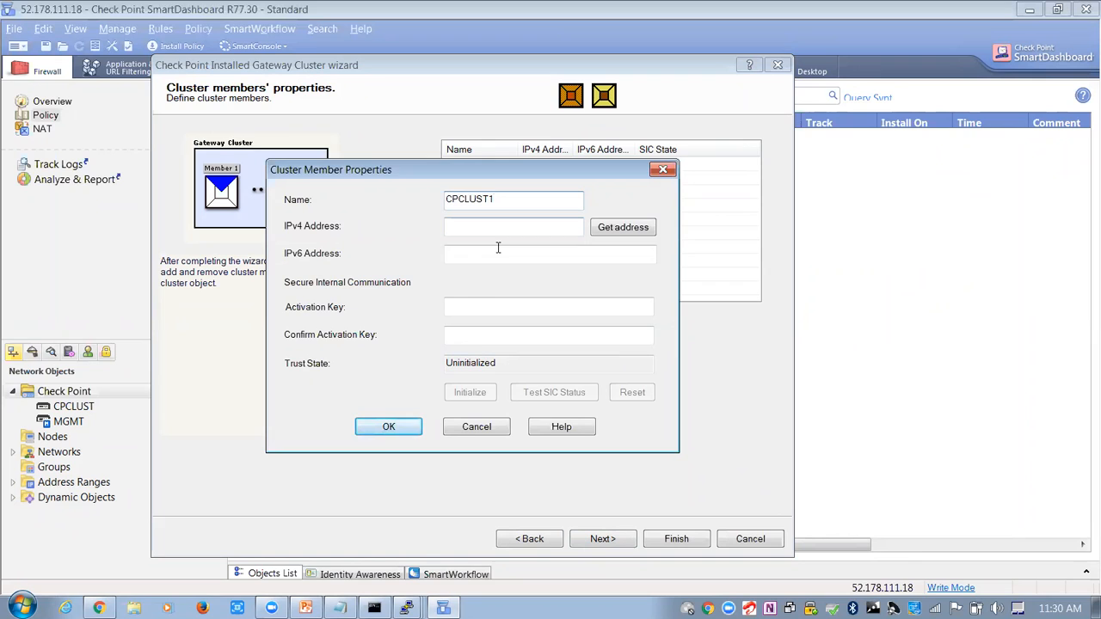
pyautogui.click(462, 231)
pyautogui.write('10')
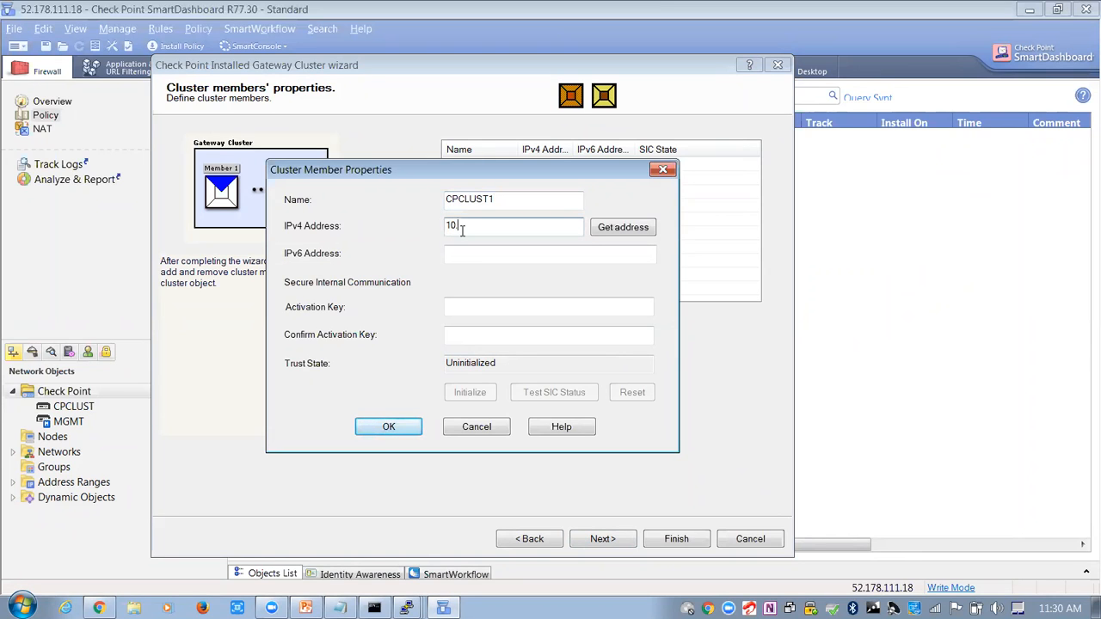
pyautogui.write('.0.0.5')
# - Enter and confirm the activation key for CPCLUST1, initialize its Secure Internal Communication, and accept the member
pyautogui.click(471, 310)
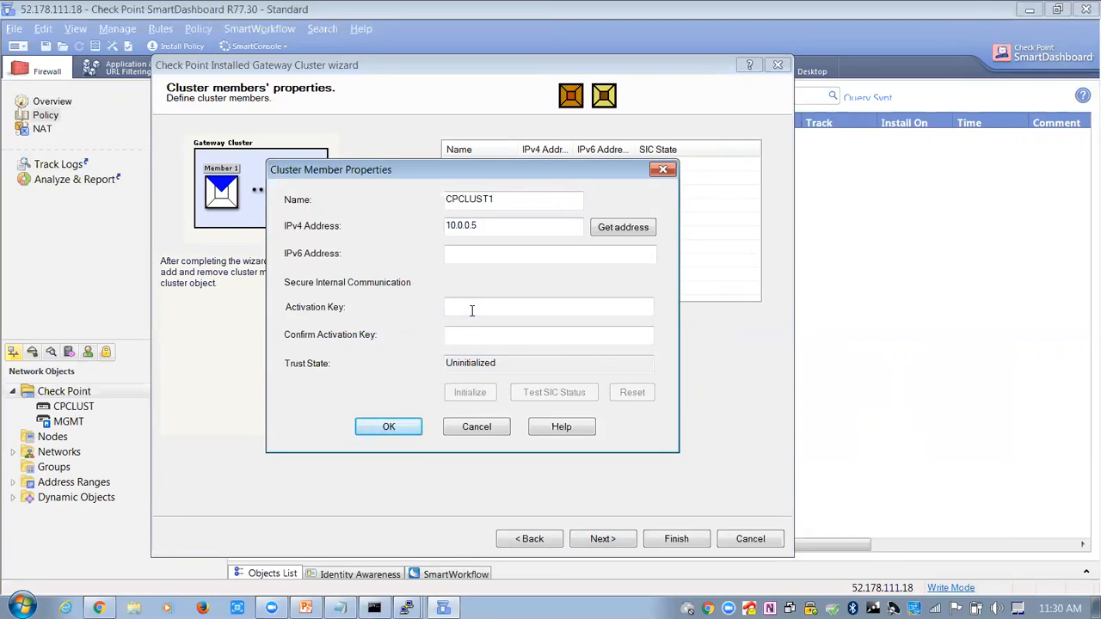
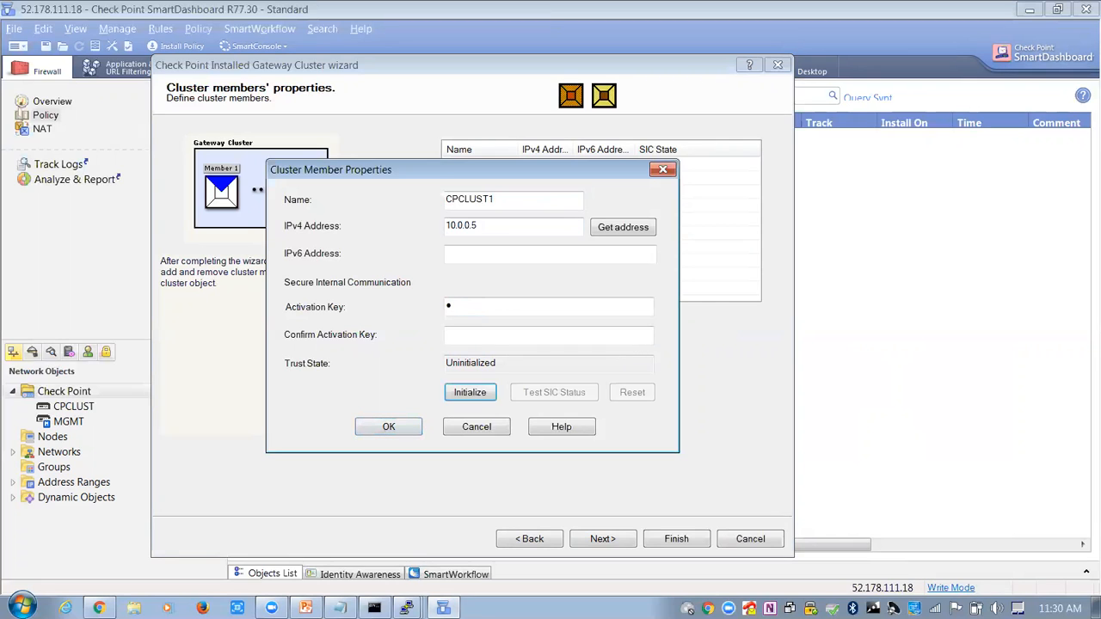
pyautogui.click(508, 340)
pyautogui.write('•••')
pyautogui.click(479, 393)
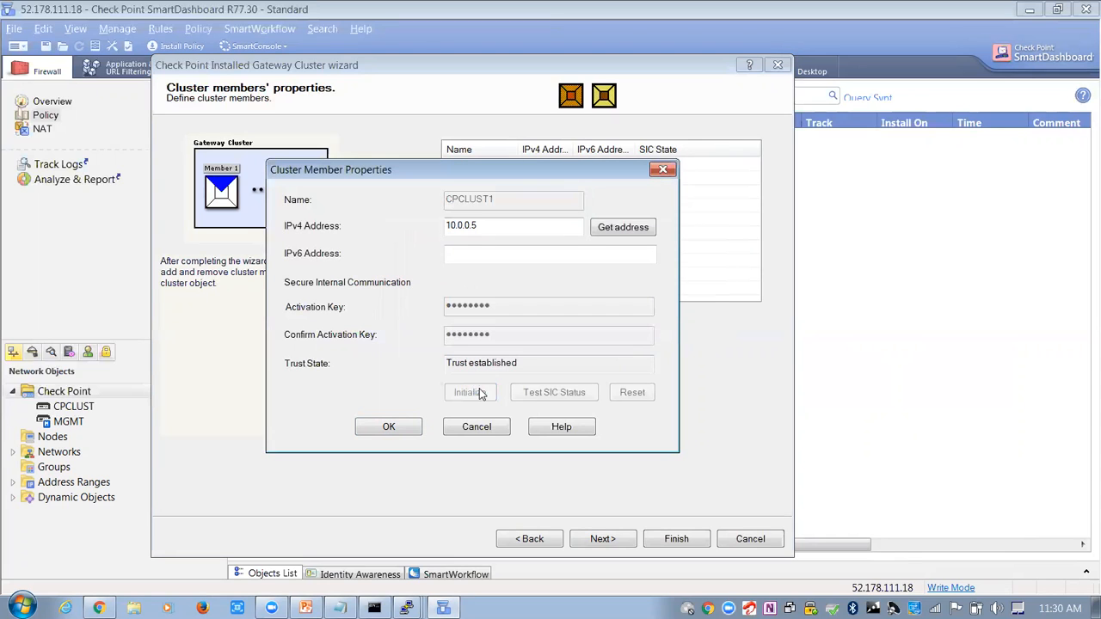
pyautogui.click(384, 427)
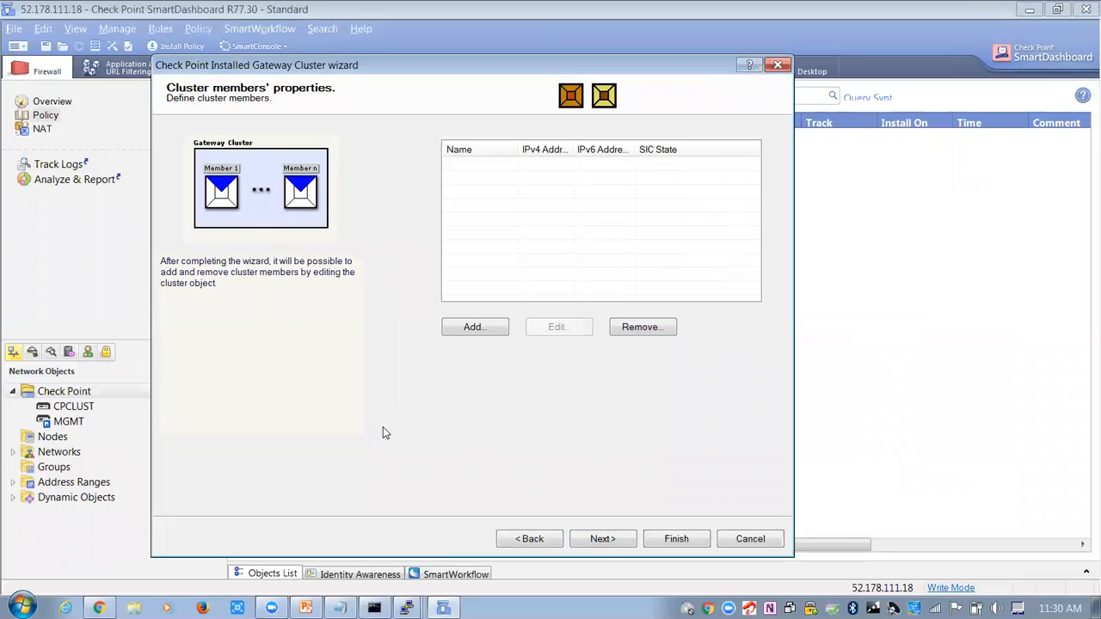
# - Add a second new cluster member named CPCLUST2 with IPv4 address 10.0.0.6
pyautogui.click(503, 330)
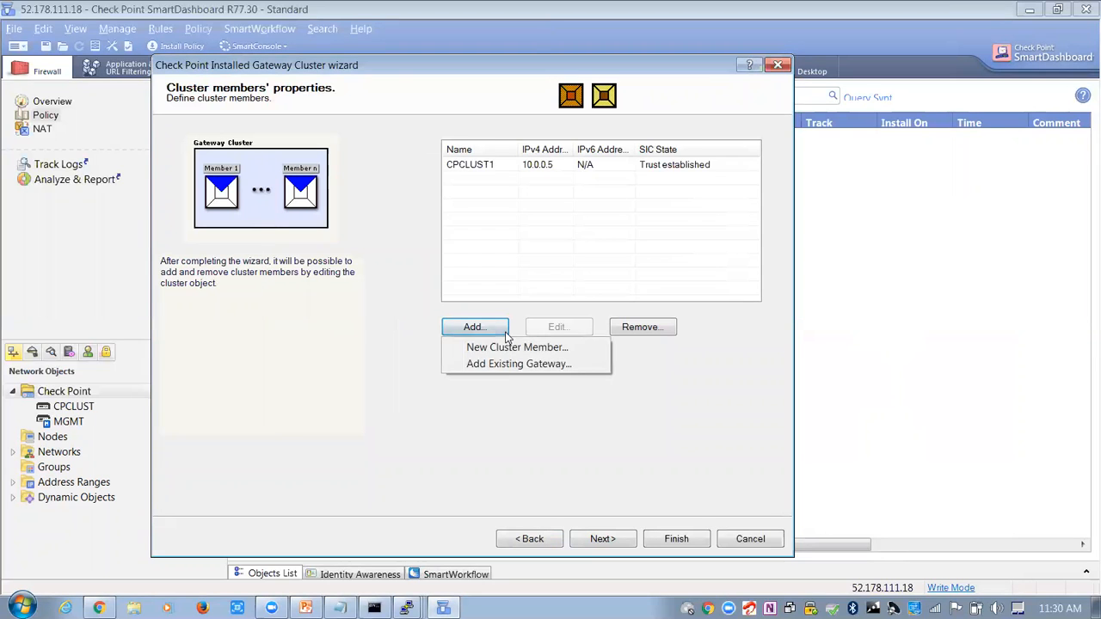
pyautogui.click(511, 347)
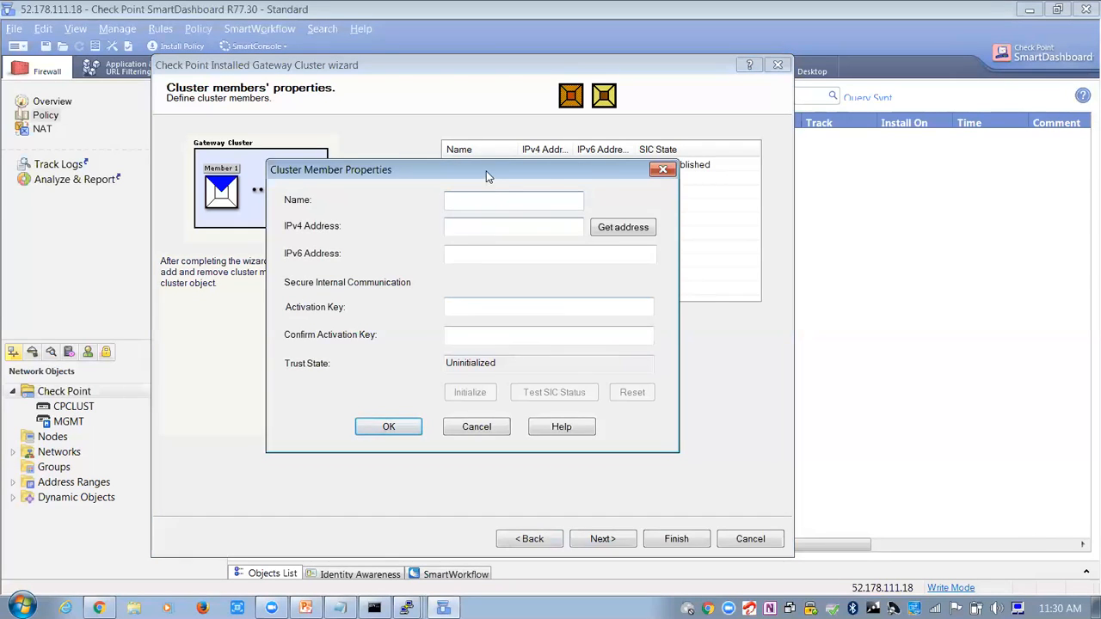
pyautogui.moveTo(486, 170); pyautogui.dragTo(449, 231)
pyautogui.write('CP')
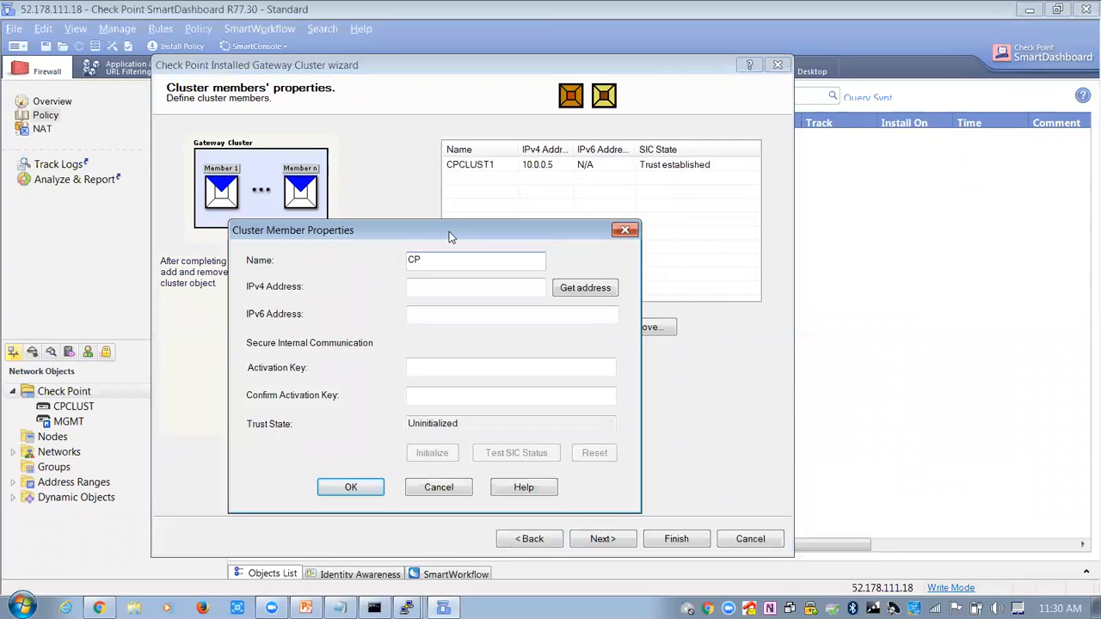
pyautogui.write('CLUST2')
pyautogui.click(432, 290)
pyautogui.write('10.0.0.6')
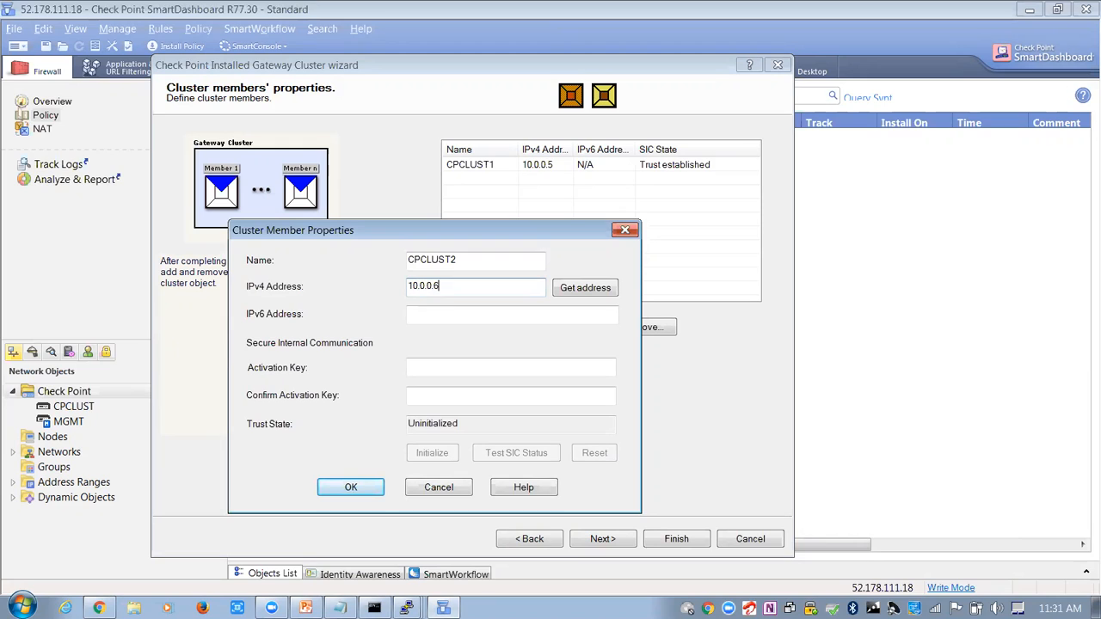
# - Enter and confirm the activation key for CPCLUST2, initialize its Secure Internal Communication, and accept the member
pyautogui.click(440, 368)
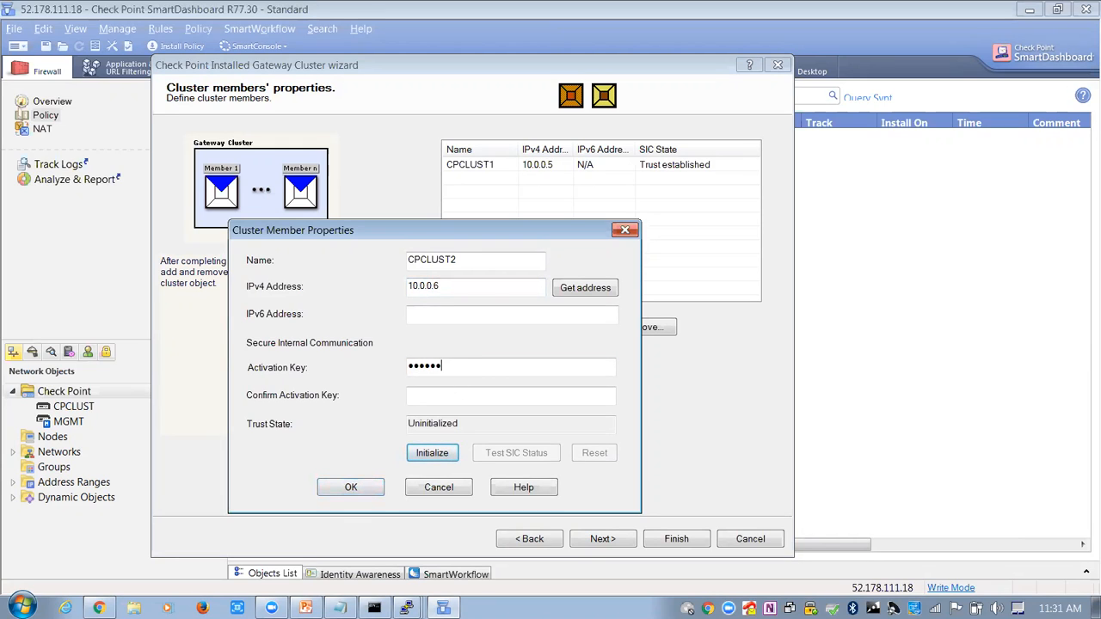
pyautogui.click(444, 396)
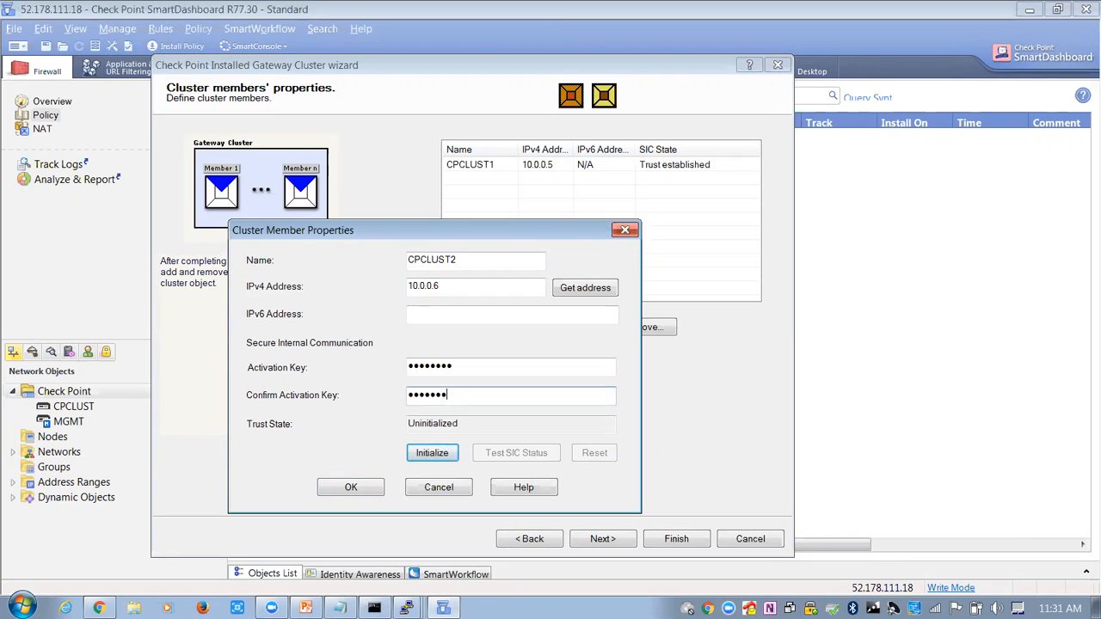
pyautogui.click(443, 455)
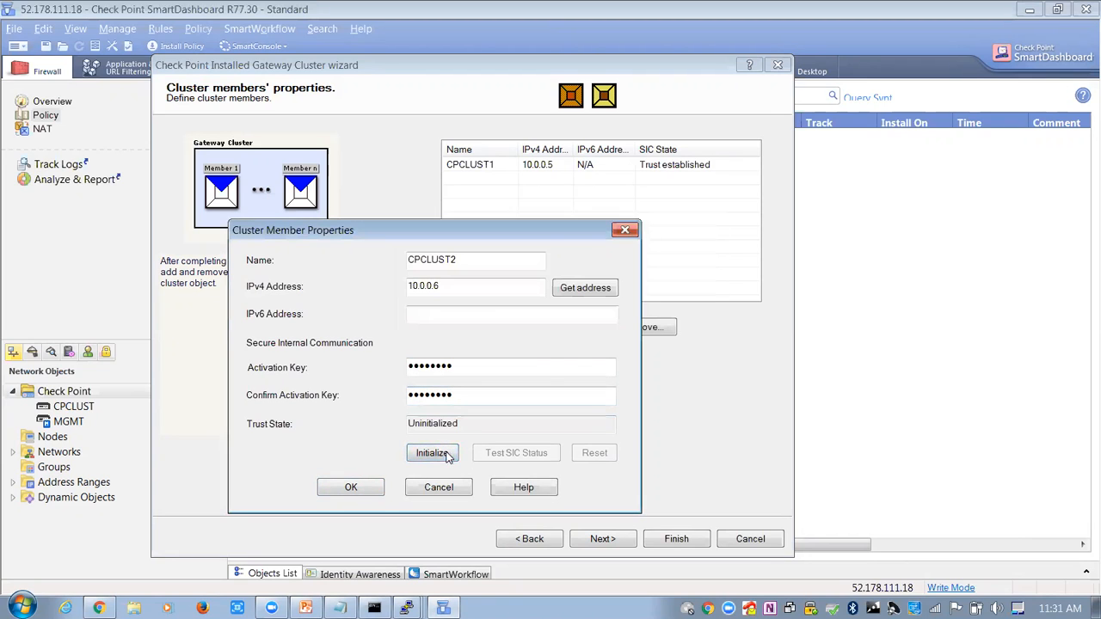
pyautogui.click(351, 487)
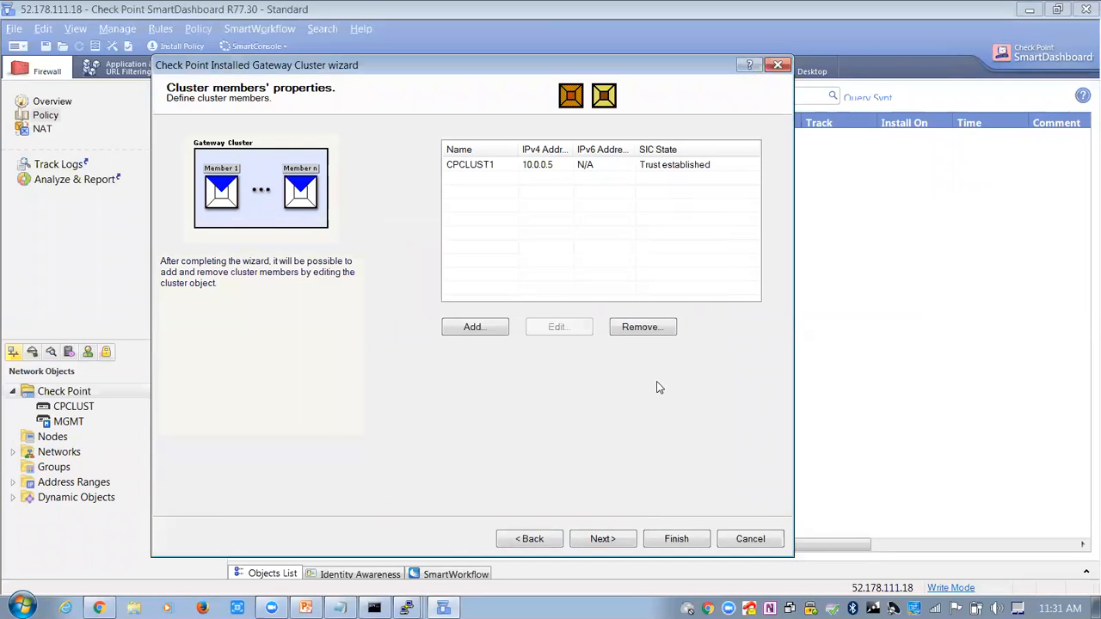
# - Proceed to the cluster topology and assign the 10.0.1.0 network to primary Cluster Synchronization
pyautogui.click(607, 538)
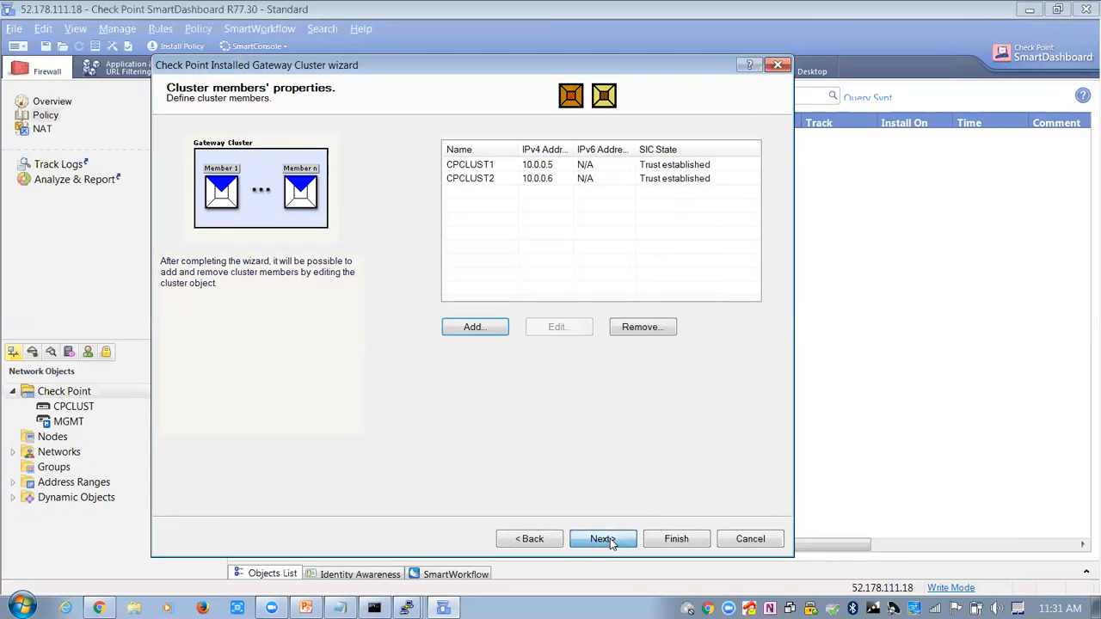
pyautogui.click(609, 539)
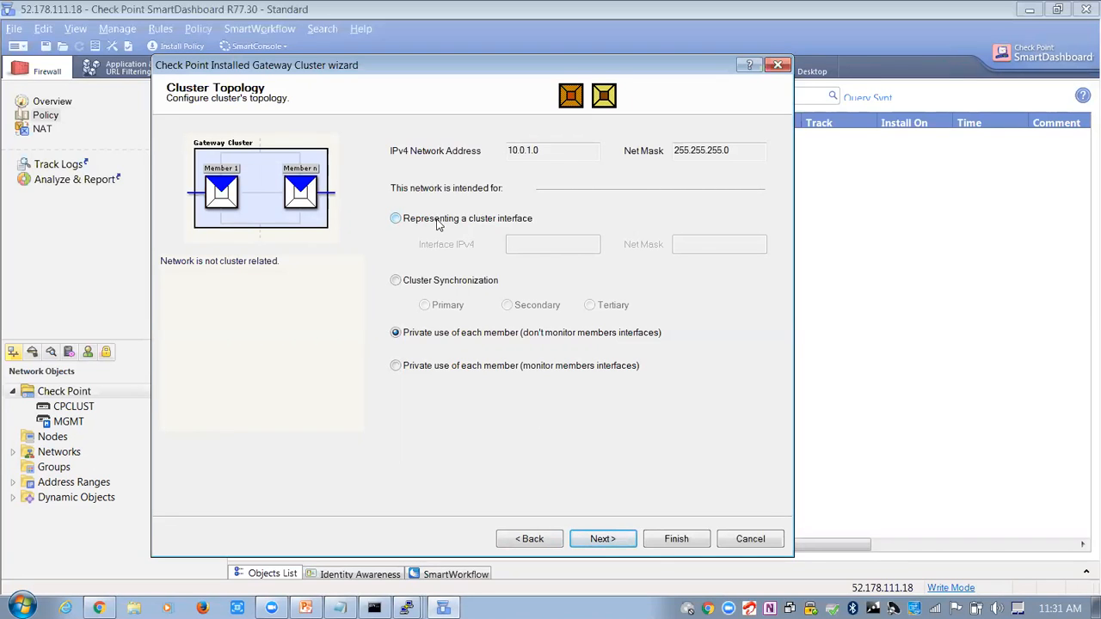
pyautogui.click(453, 280)
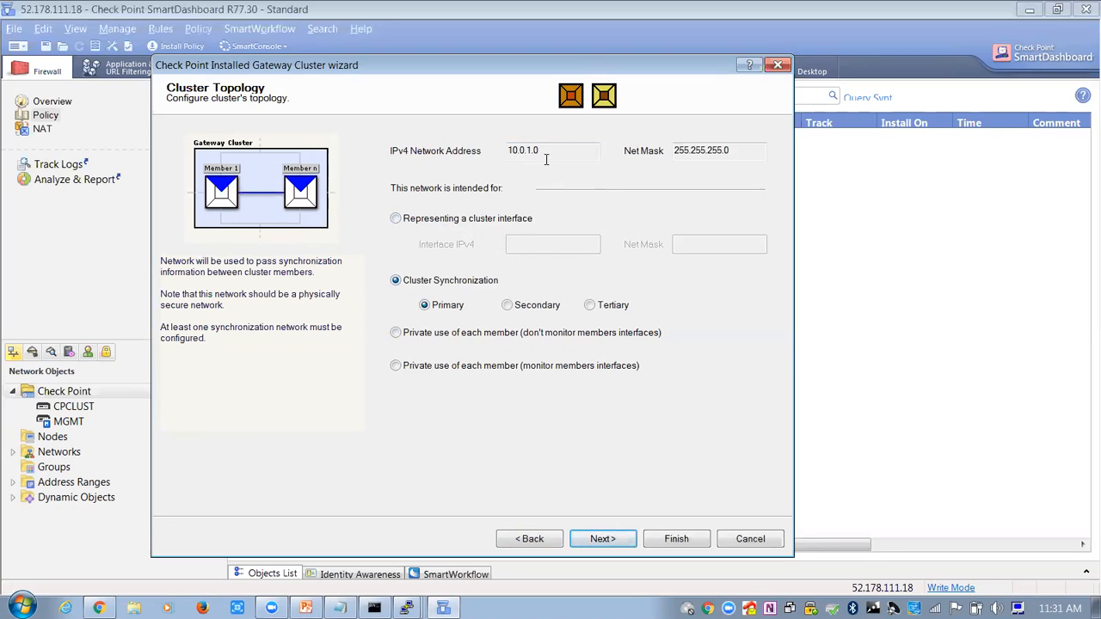
pyautogui.moveTo(546, 155); pyautogui.dragTo(509, 151)
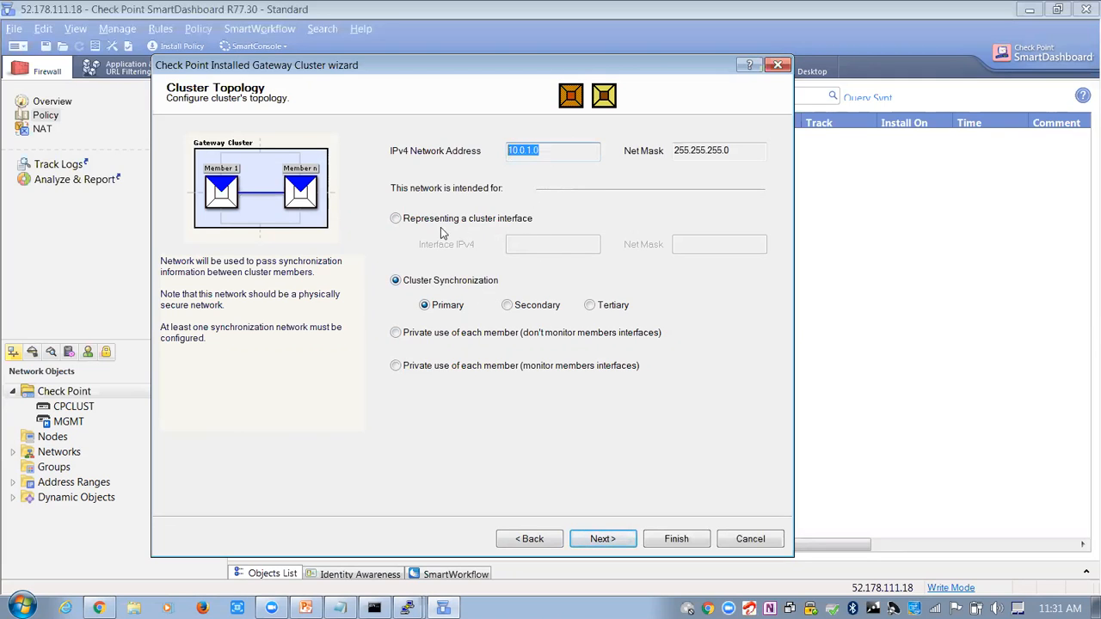
pyautogui.click(532, 221)
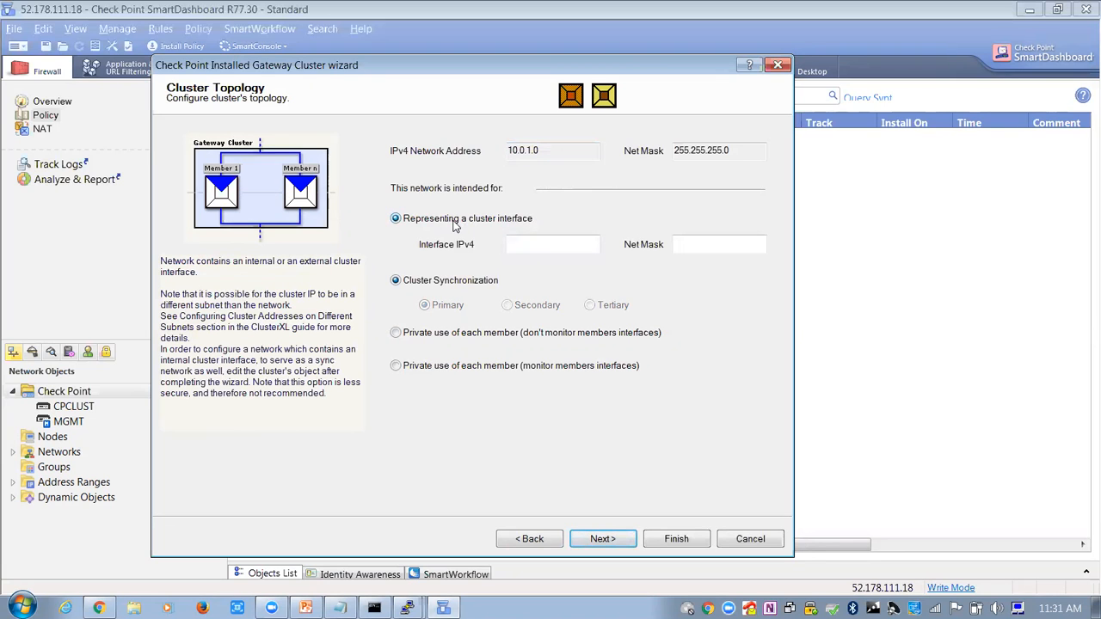
pyautogui.click(445, 284)
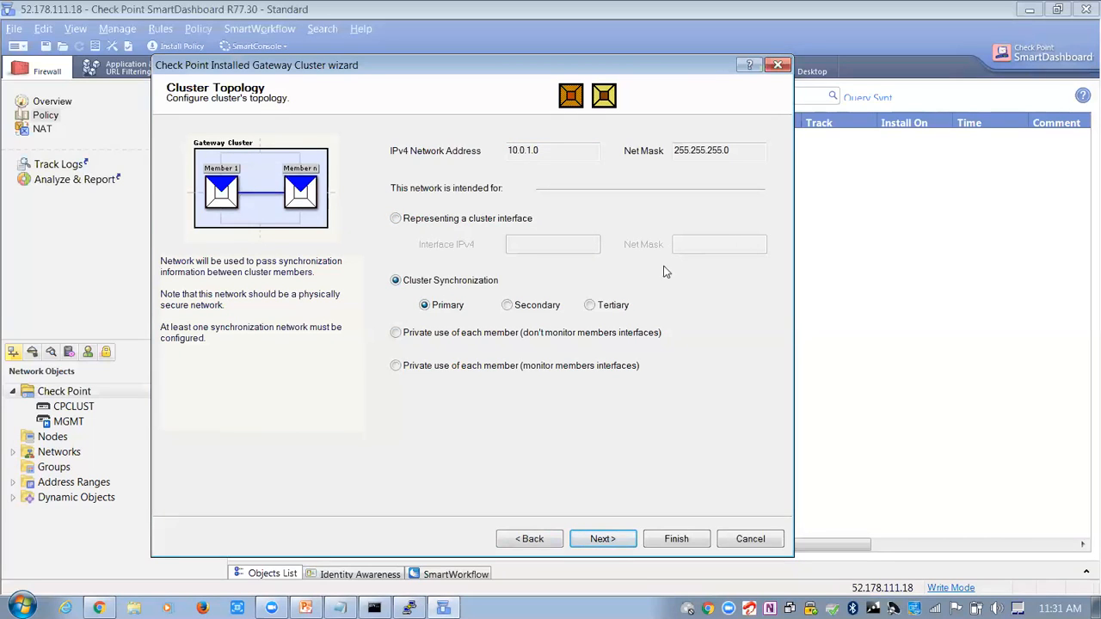
pyautogui.click(601, 538)
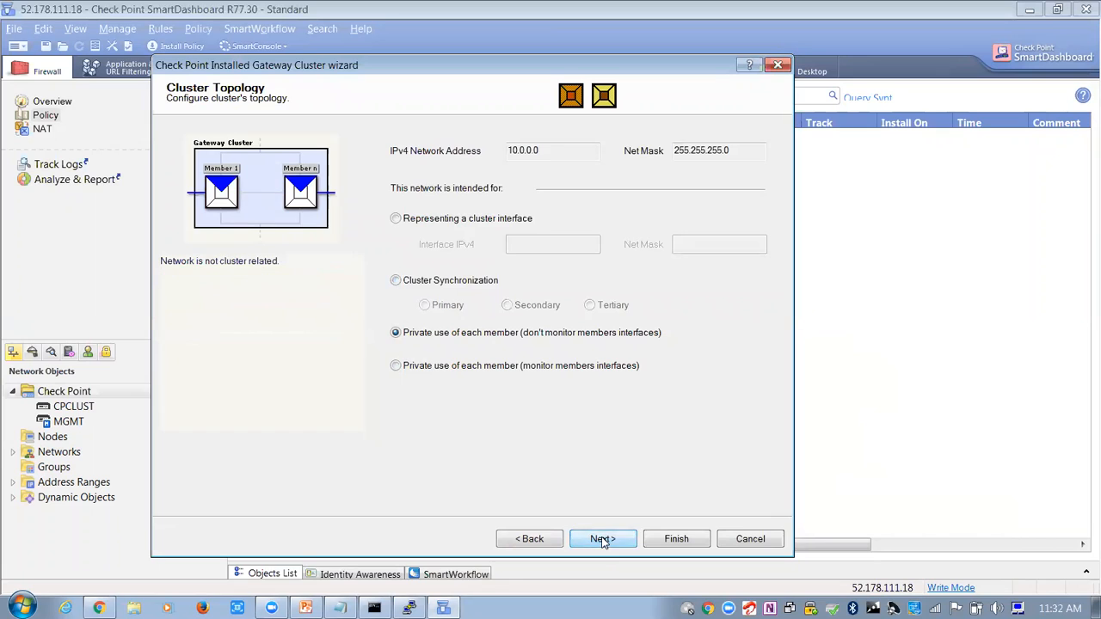
# - Assign the 10.0.0.0 network to secondary Cluster Synchronization and finish the wizard with Edit Cluster's Properties enabled
pyautogui.click(408, 280)
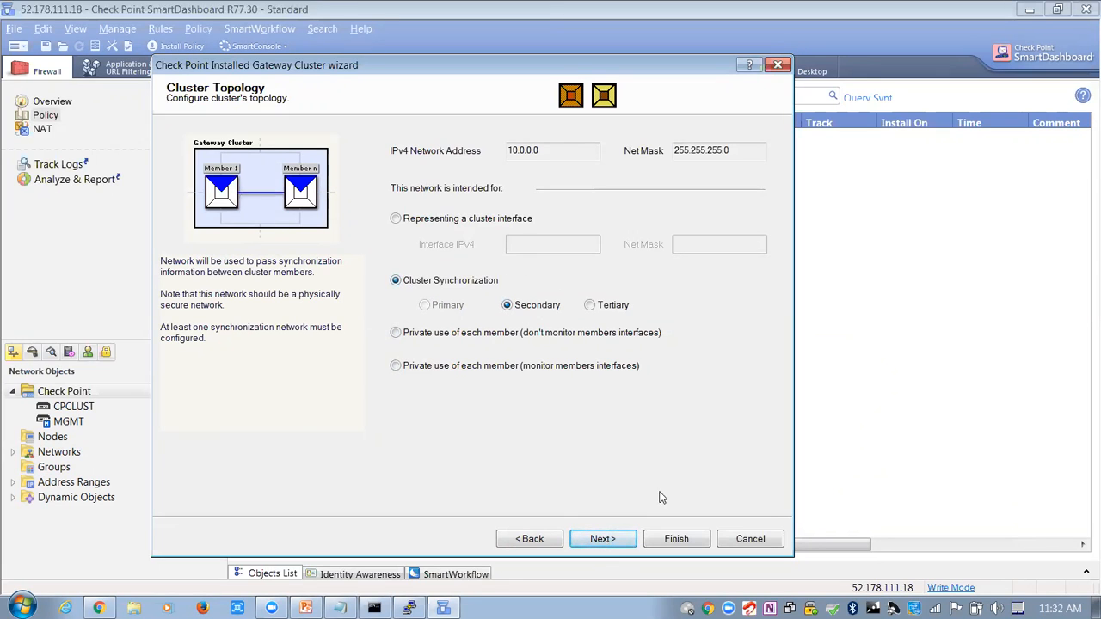
pyautogui.click(615, 540)
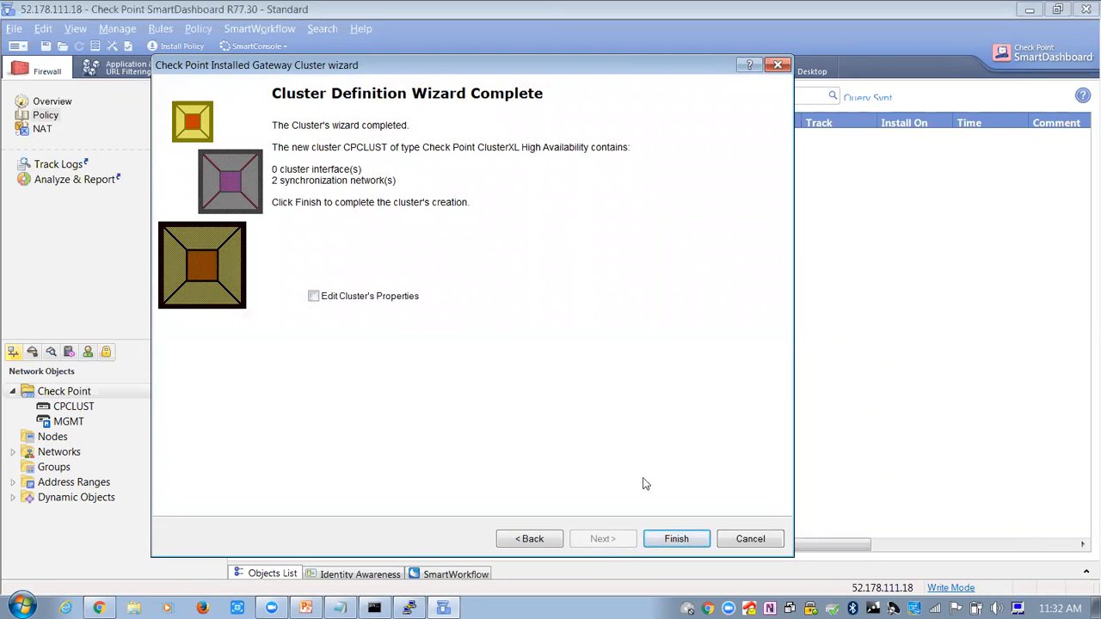
pyautogui.click(376, 297)
pyautogui.click(663, 542)
# - Check the first firewall member's Eth0 and Eth1 connections on the PowerPoint topology slide, and return to the CPCLUST properties in SmartDashboard
pyautogui.click(305, 608)
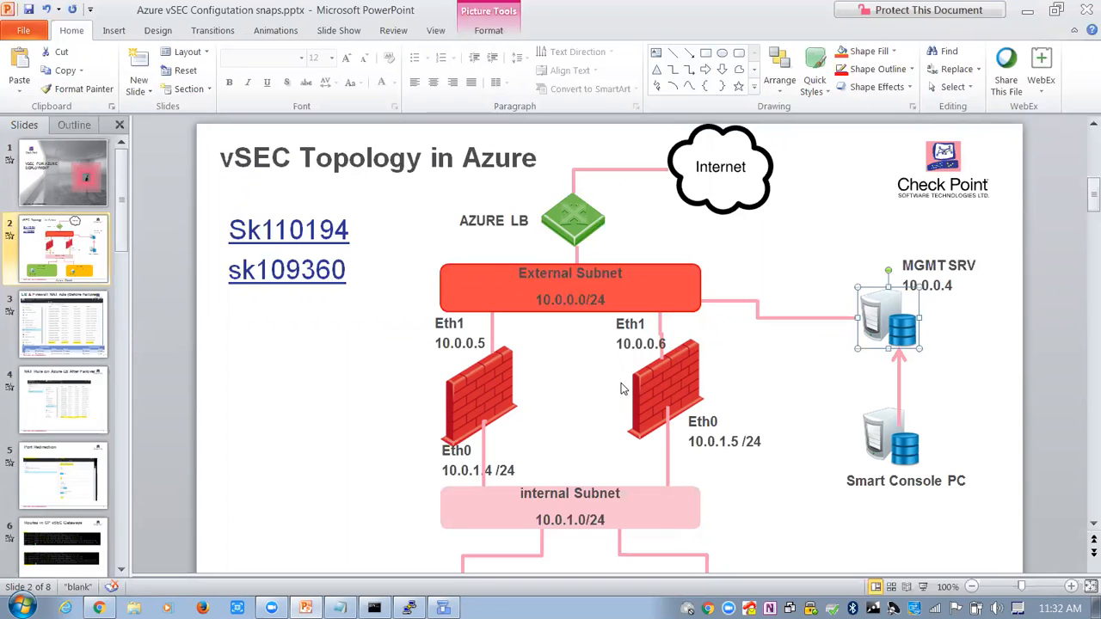
pyautogui.click(484, 447)
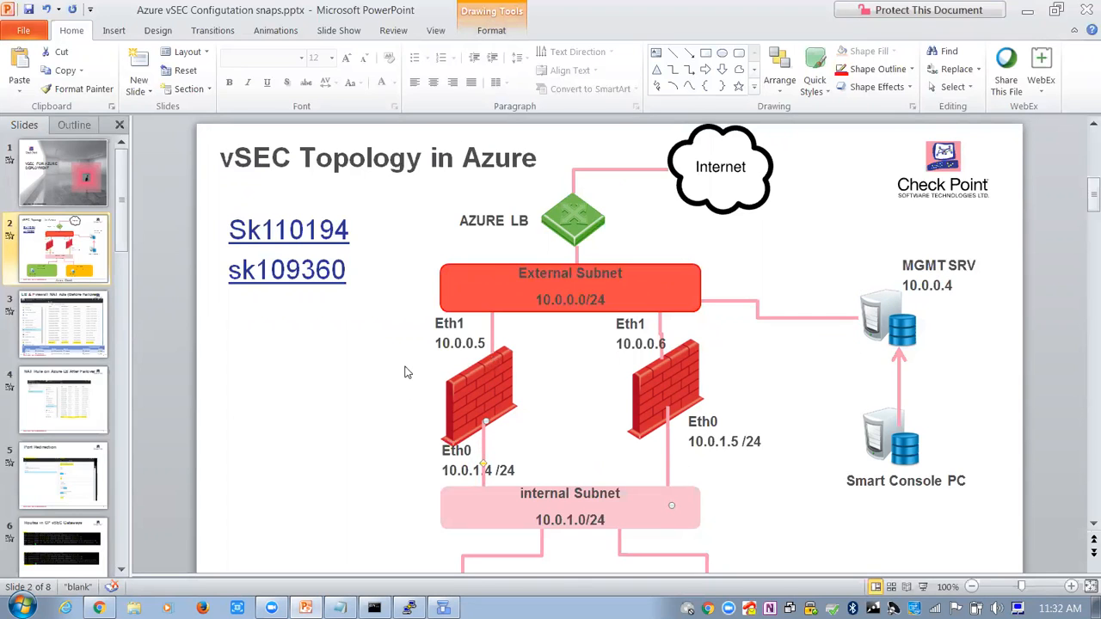
pyautogui.click(492, 330)
pyautogui.click(483, 441)
pyautogui.click(99, 608)
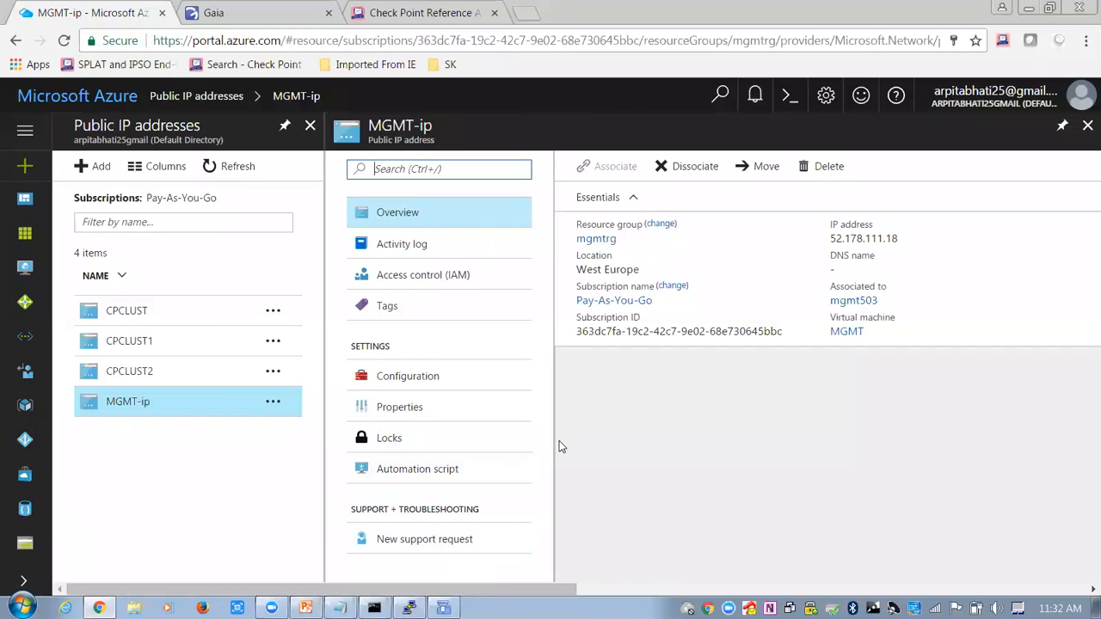
pyautogui.click(408, 608)
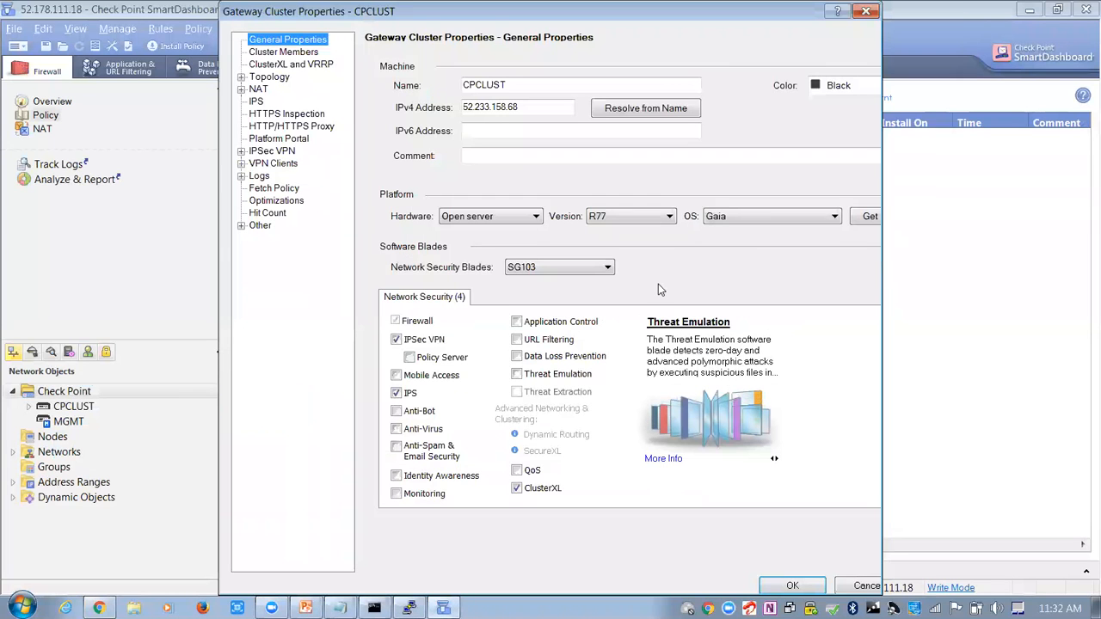
# - Disable the IPS blade on CPCLUST, try to save the cluster properties, and dismiss the encryption domain warning
pyautogui.click(396, 392)
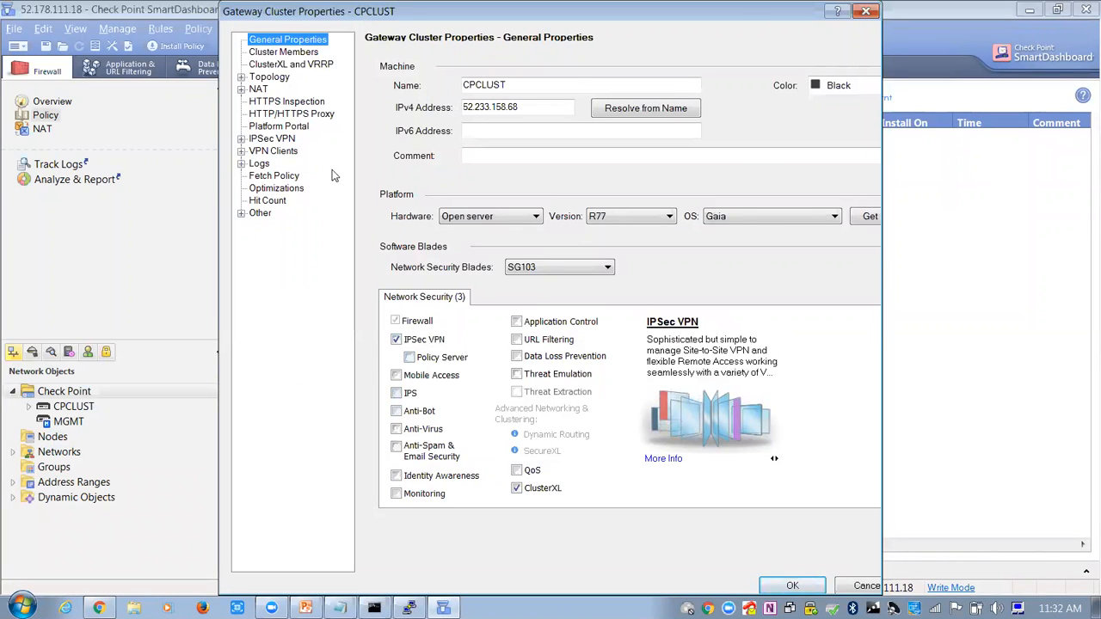
pyautogui.click(793, 586)
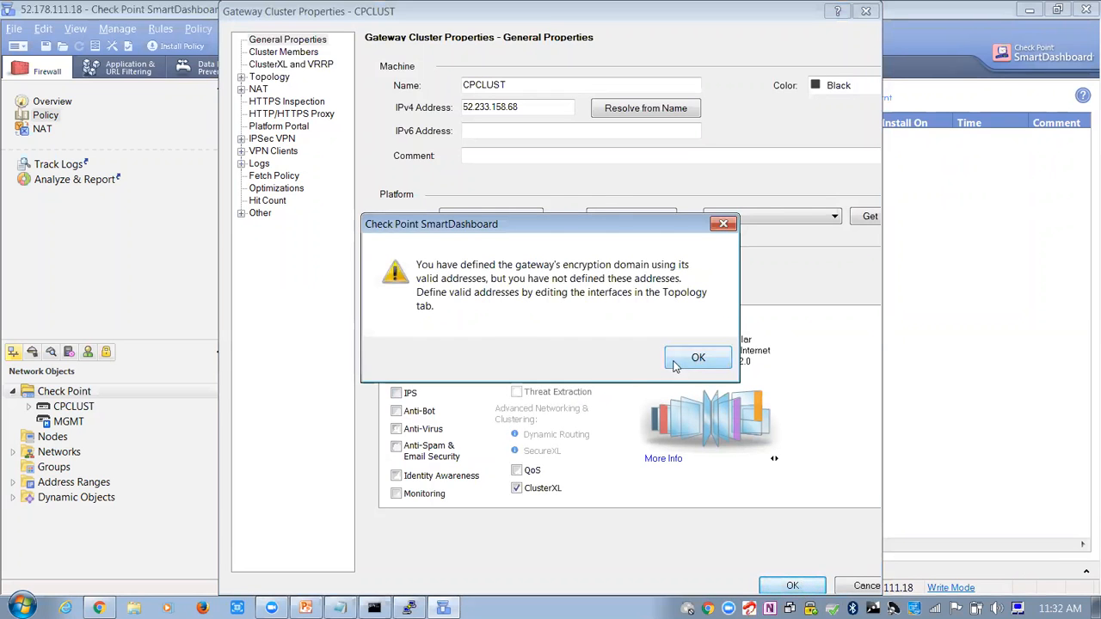
pyautogui.click(675, 365)
# - Manually define the CPCLUST VPN domain in its topology as CP_default_Office_Mode_addresses_pool and save the cluster properties
pyautogui.click(242, 79)
pyautogui.click(272, 78)
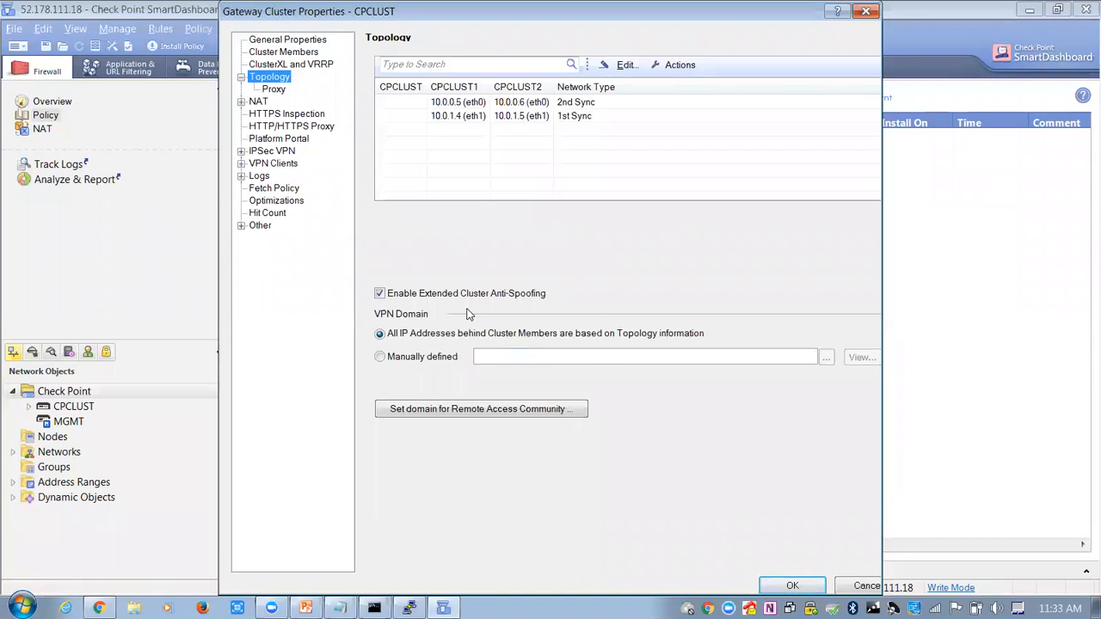
pyautogui.click(436, 356)
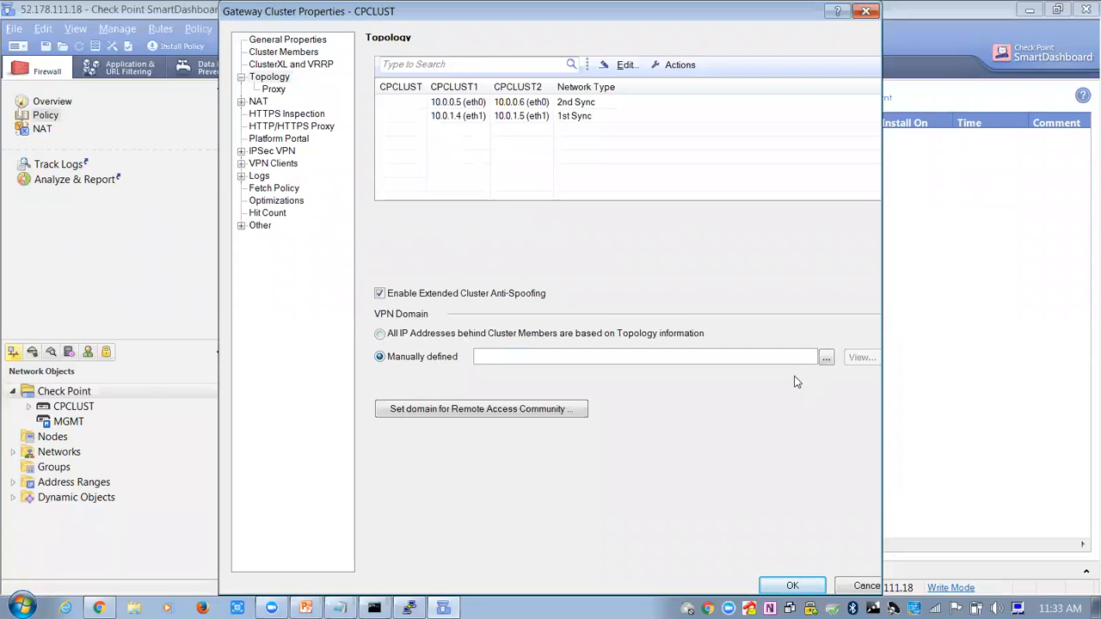
pyautogui.click(827, 356)
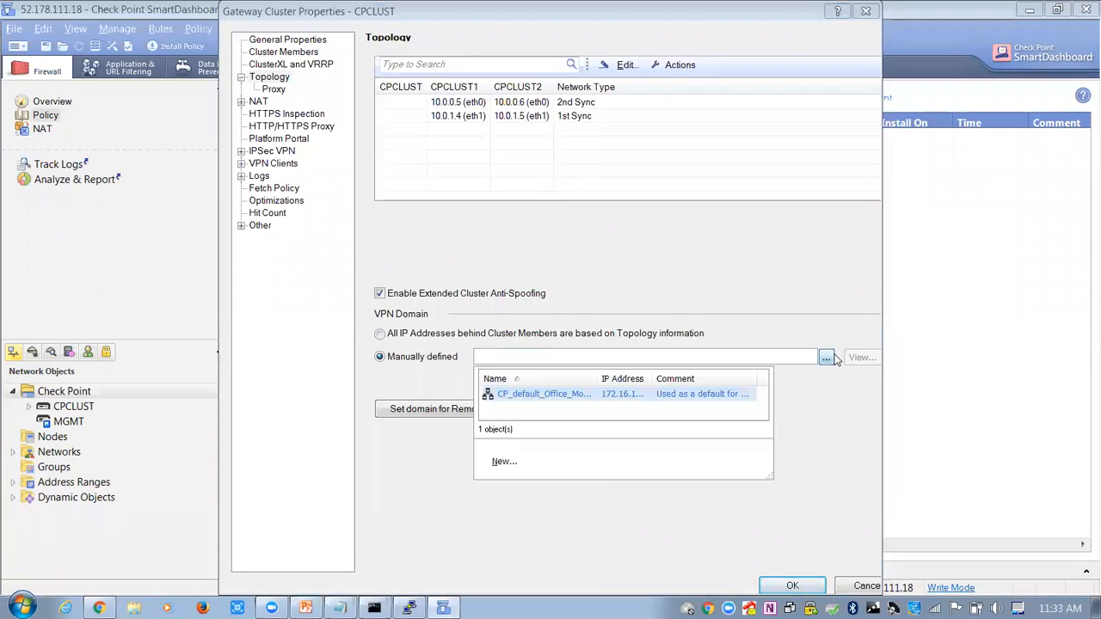
pyautogui.click(702, 395)
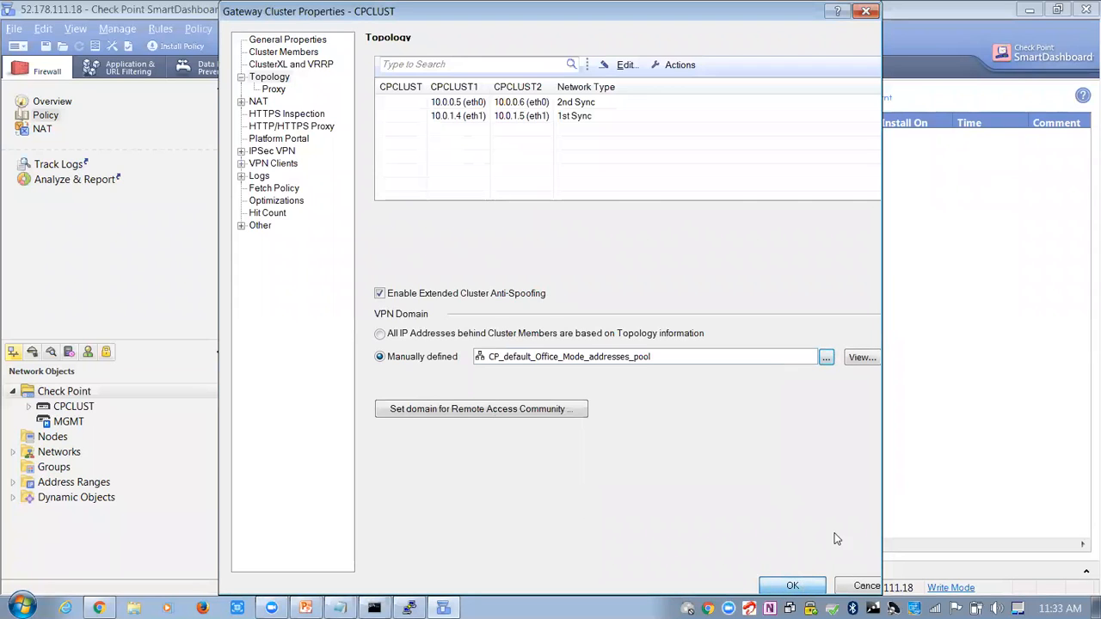
pyautogui.click(793, 586)
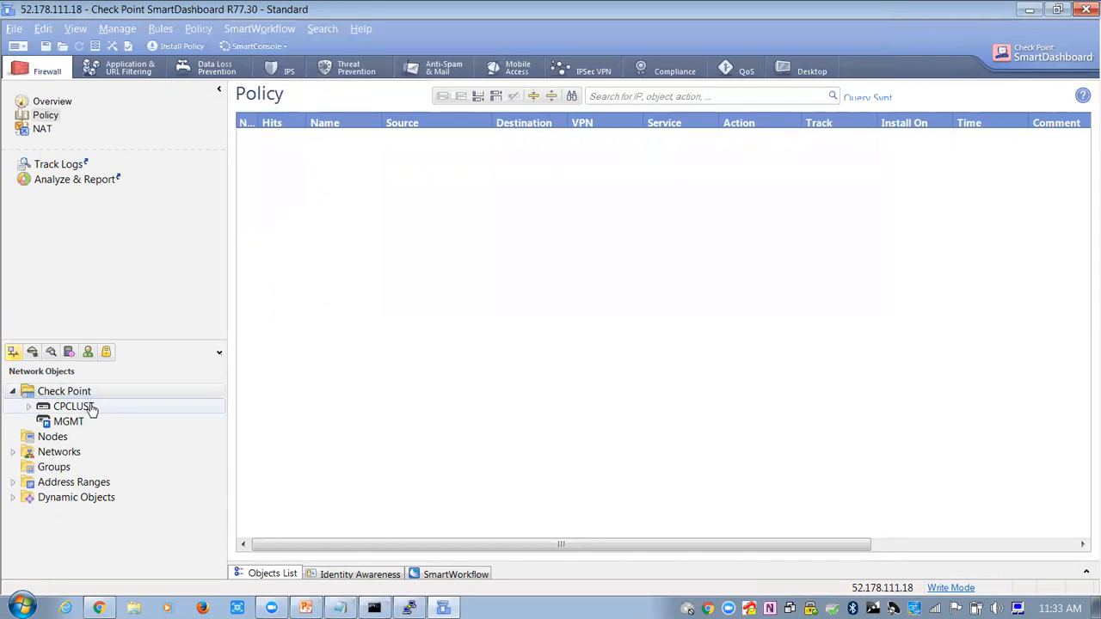
# - Add a firewall policy rule for any traffic with the accept action and Log tracking, and install the policy on CPCLUST
pyautogui.click(30, 407)
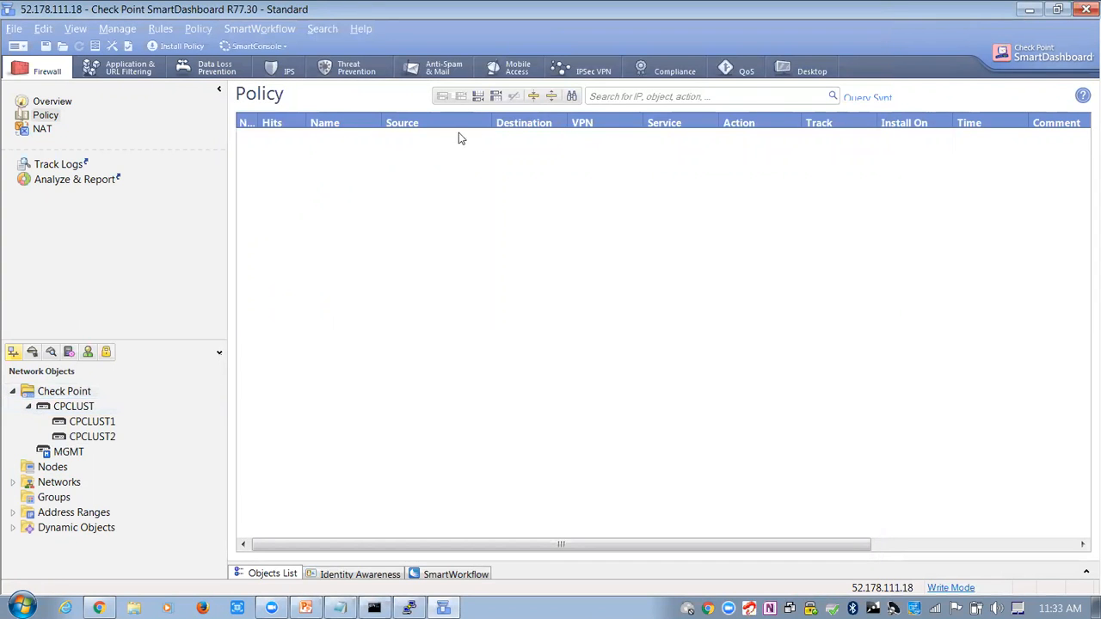
pyautogui.click(495, 96)
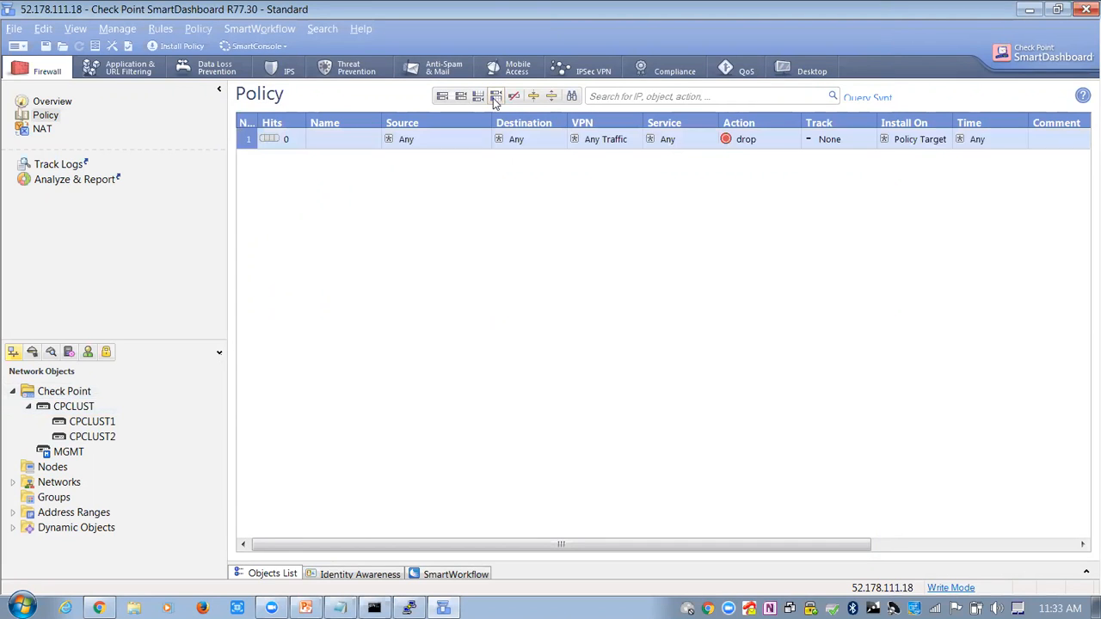
pyautogui.rightClick(762, 143)
pyautogui.click(796, 177)
pyautogui.rightClick(830, 140)
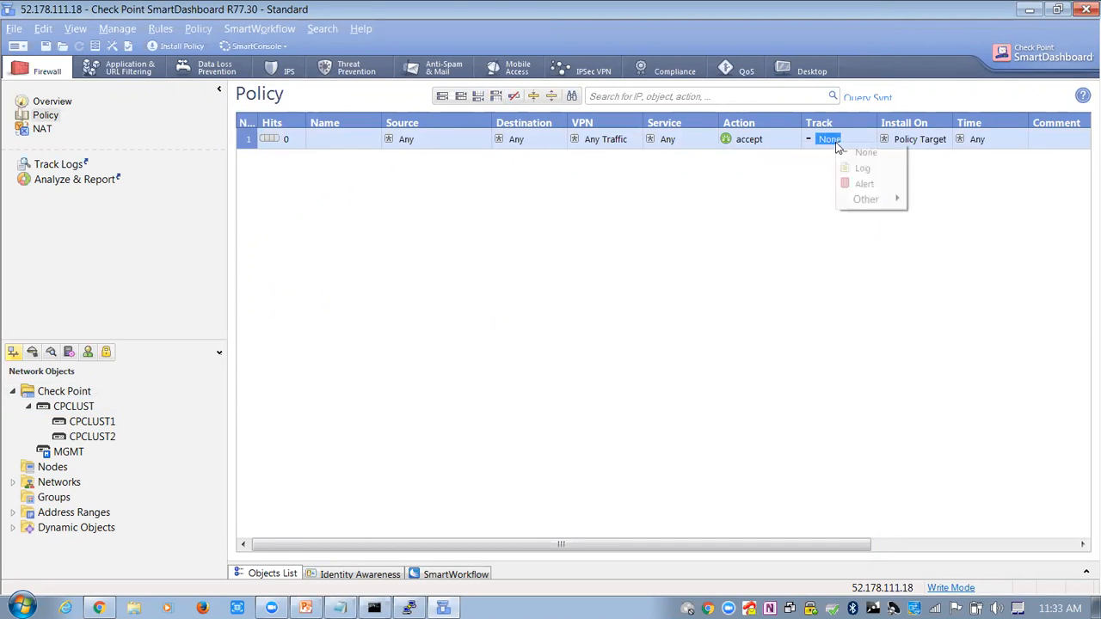
pyautogui.click(853, 164)
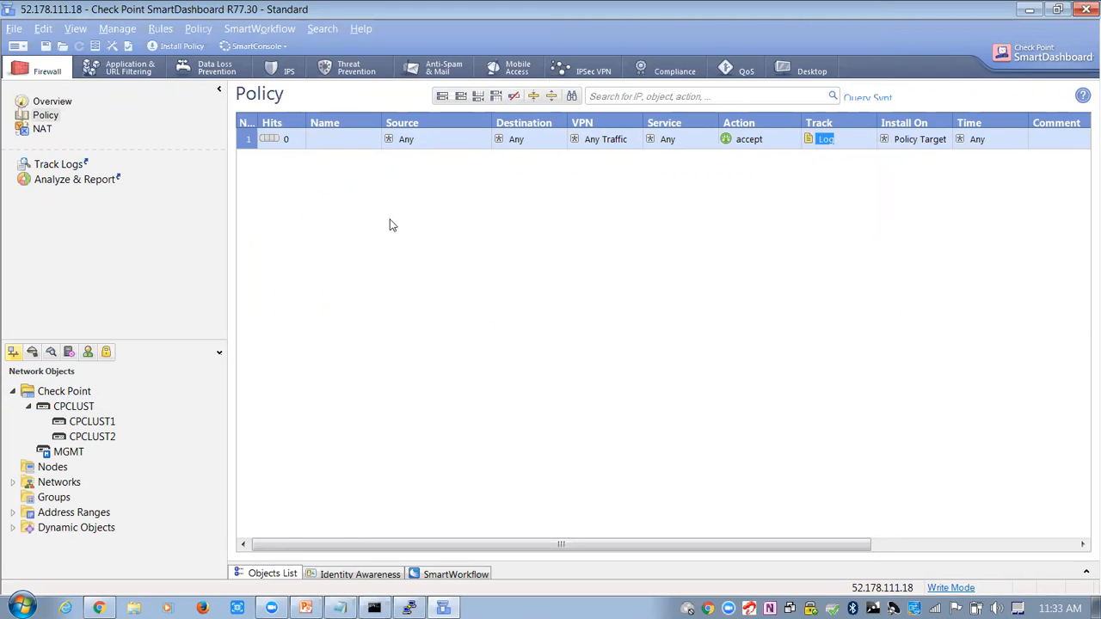
pyautogui.click(183, 47)
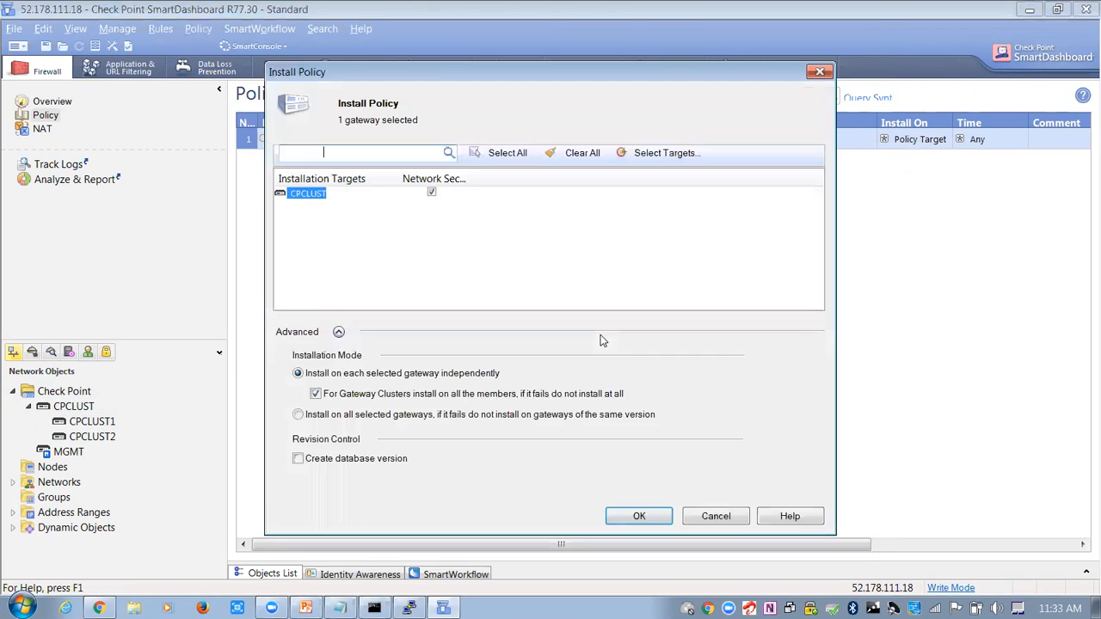
pyautogui.click(639, 516)
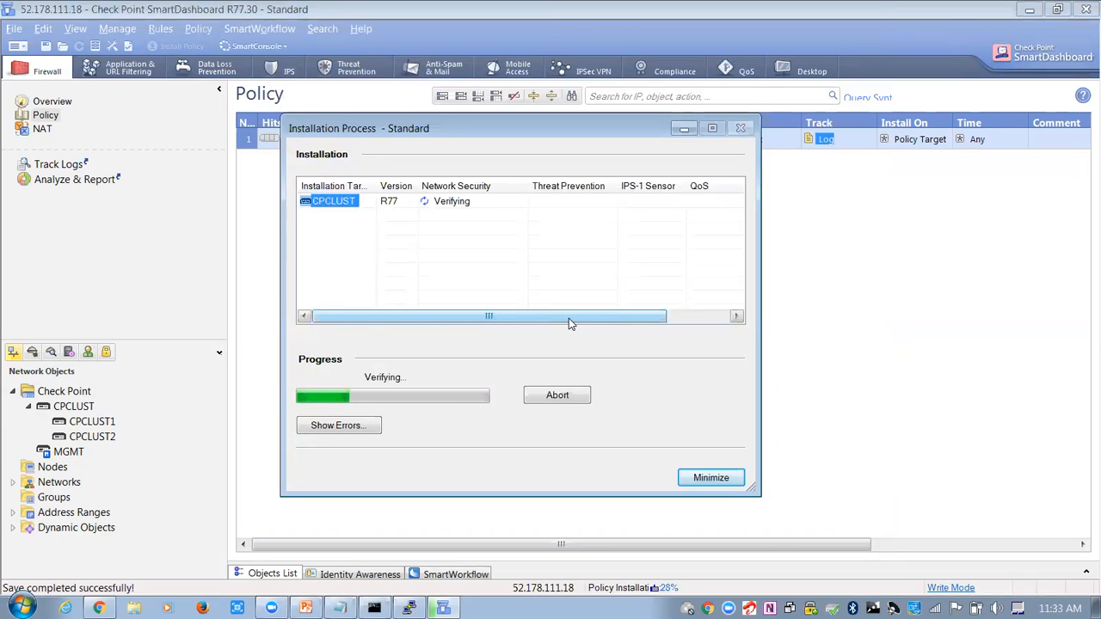
# - Switch to the PowerPoint topology slide and examine the web subnet's path to the first firewall's Eth0 address
pyautogui.click(306, 608)
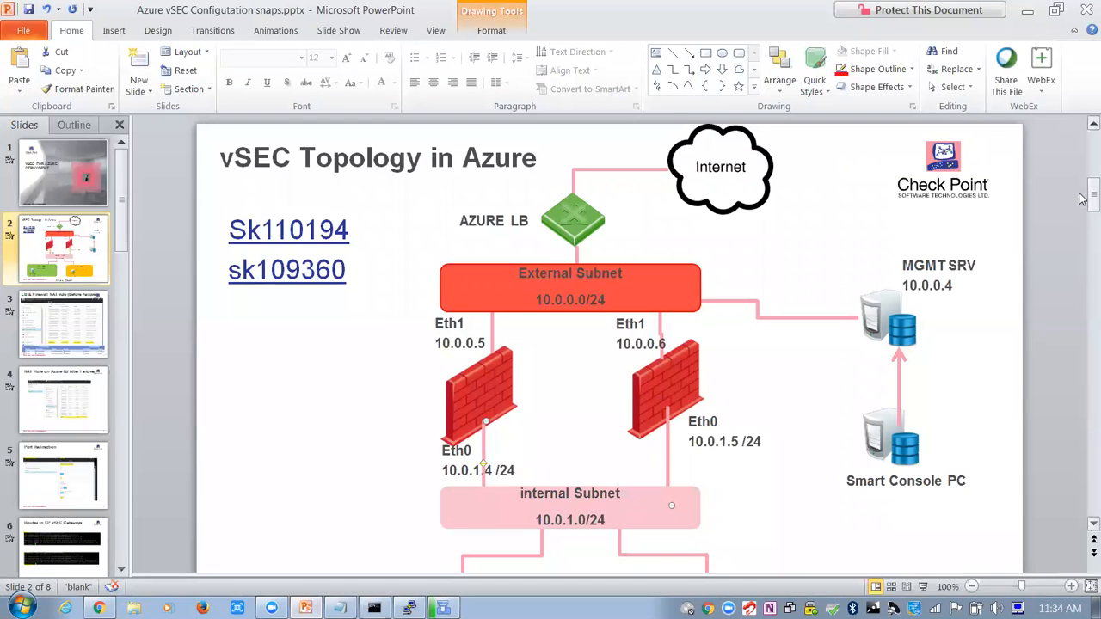
pyautogui.moveTo(1082, 198); pyautogui.dragTo(1082, 207)
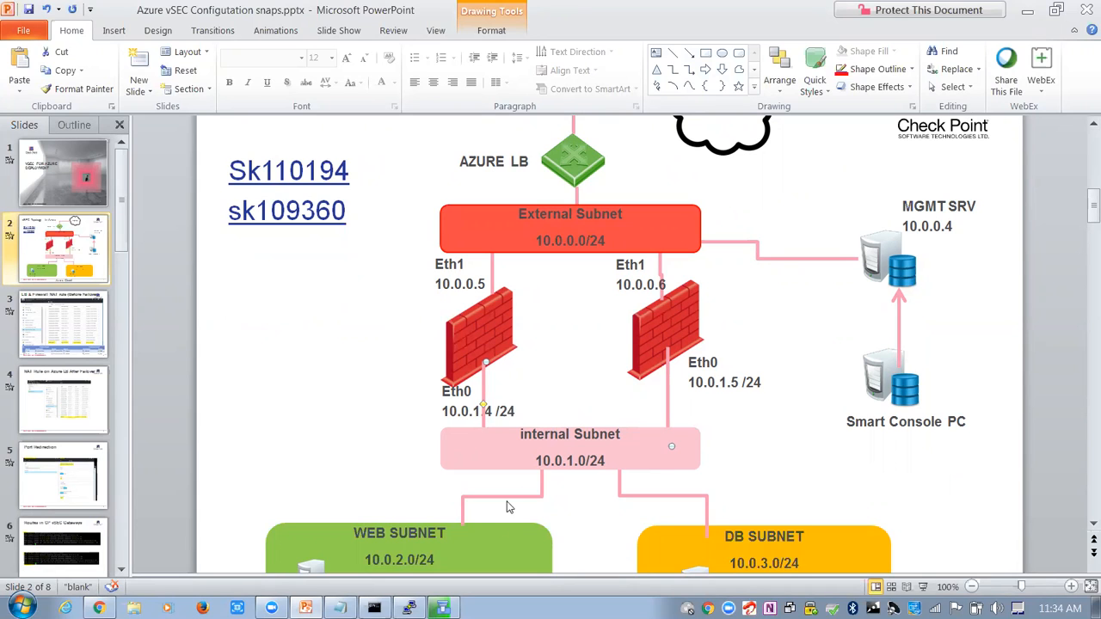
pyautogui.click(483, 532)
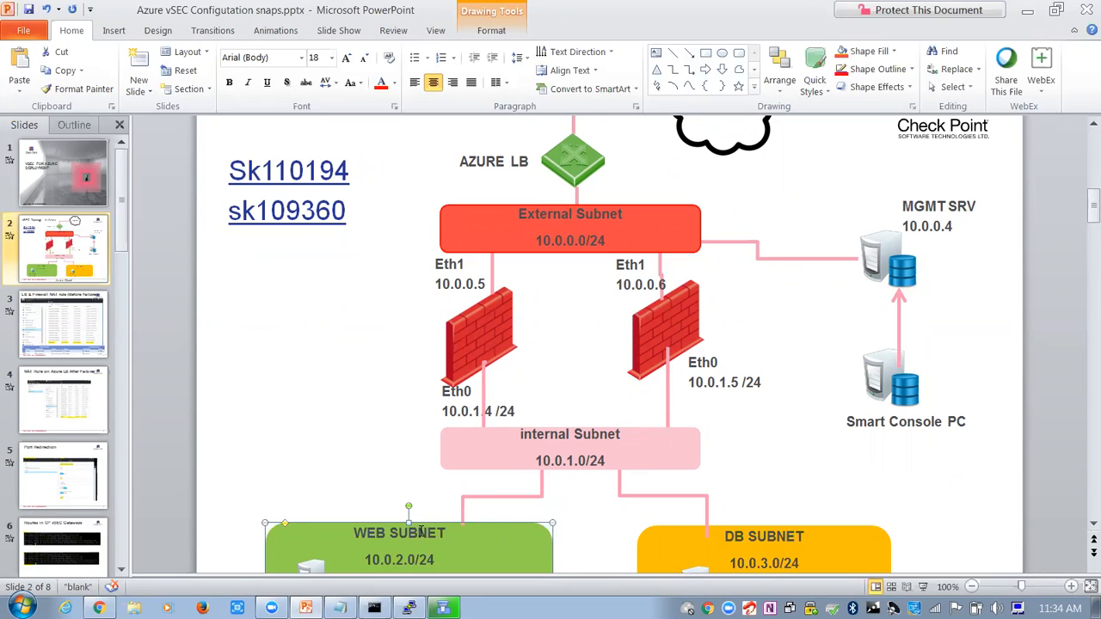
pyautogui.moveTo(442, 412); pyautogui.dragTo(493, 416)
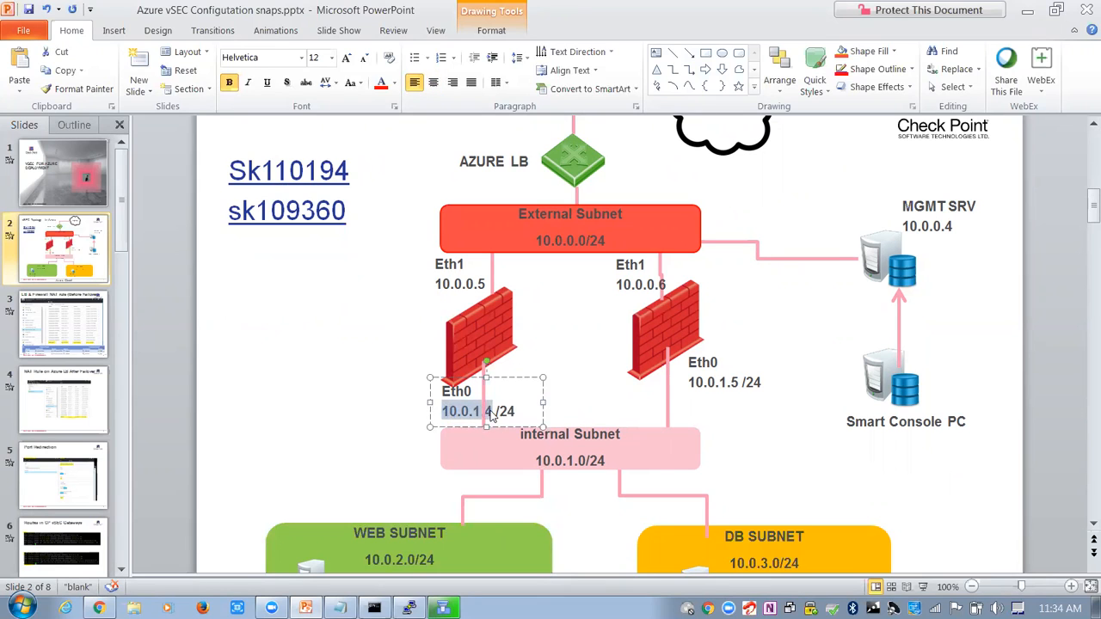
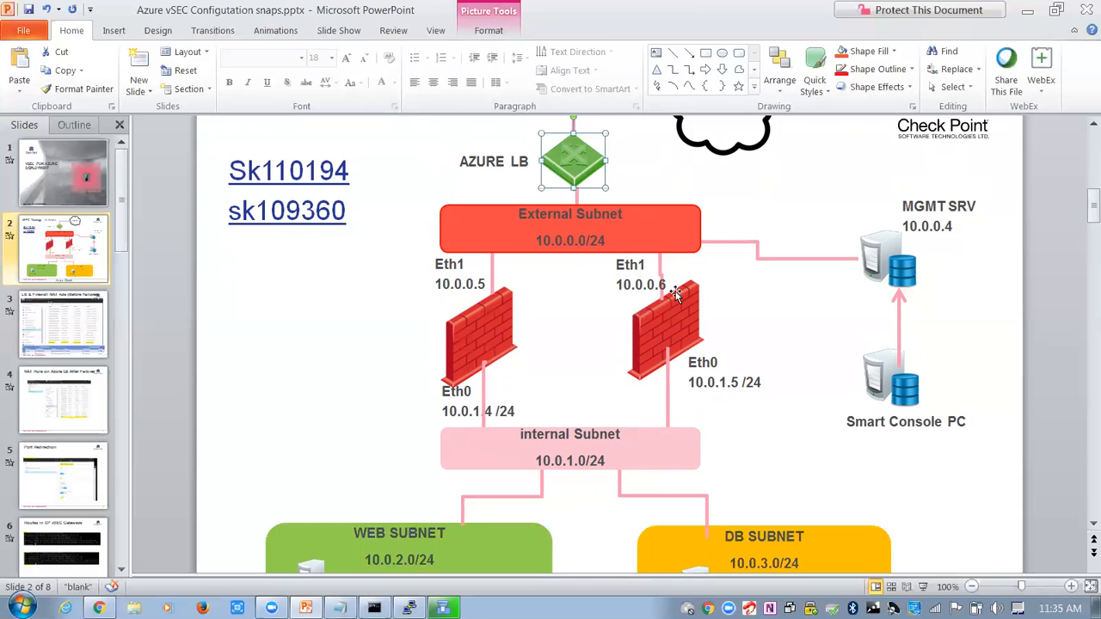
# - Switch to SmartDashboard, close the CPCLUST policy installation window, and minimize the application
pyautogui.click(443, 608)
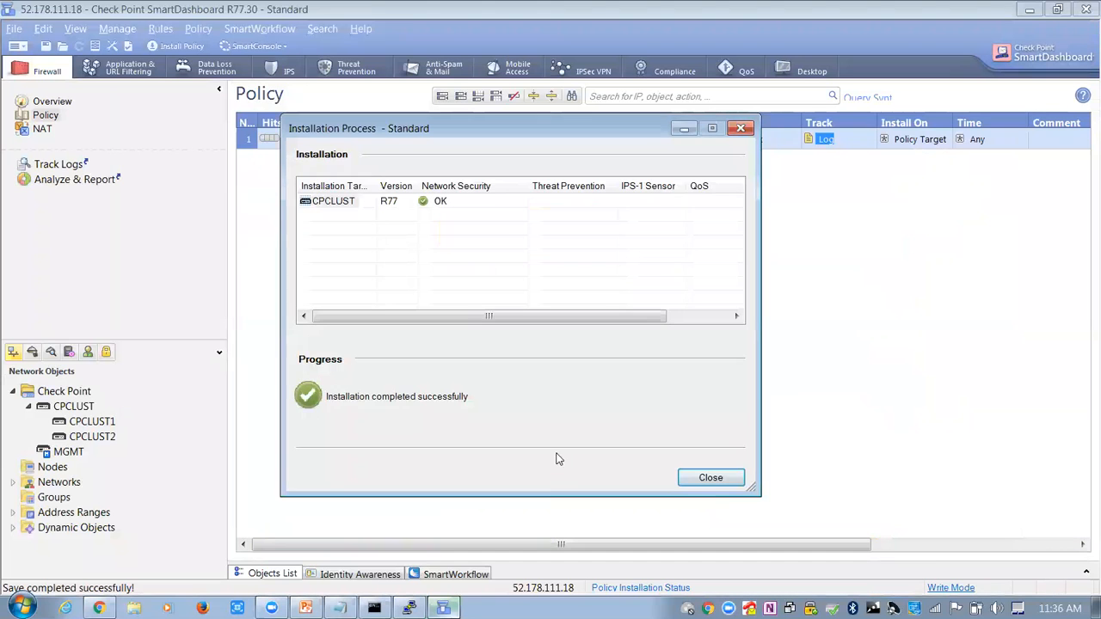
pyautogui.click(710, 479)
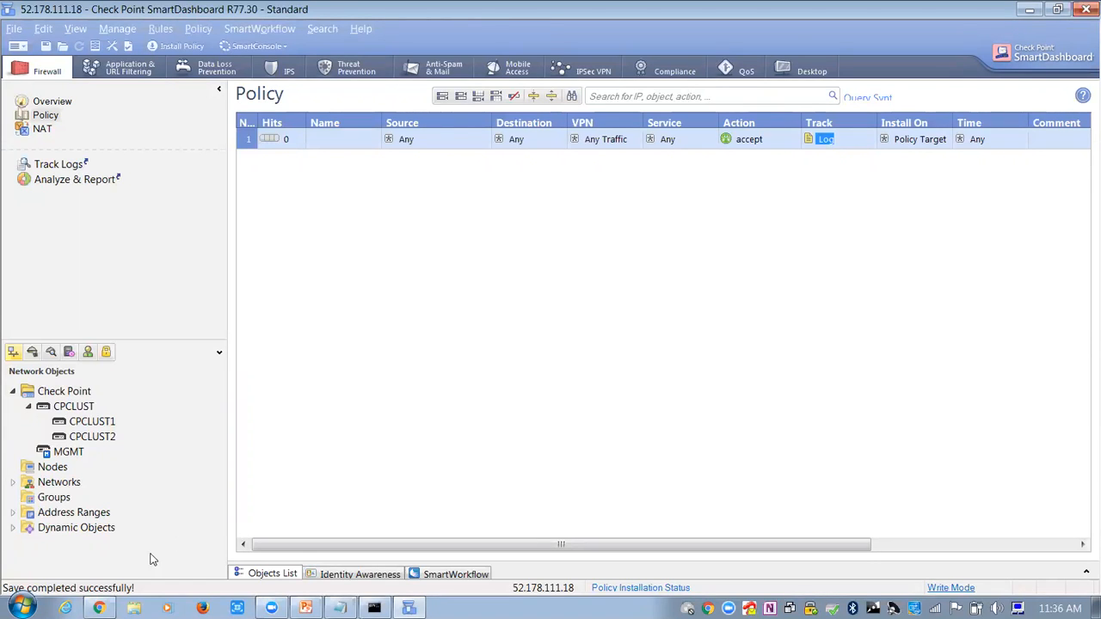
pyautogui.click(1029, 10)
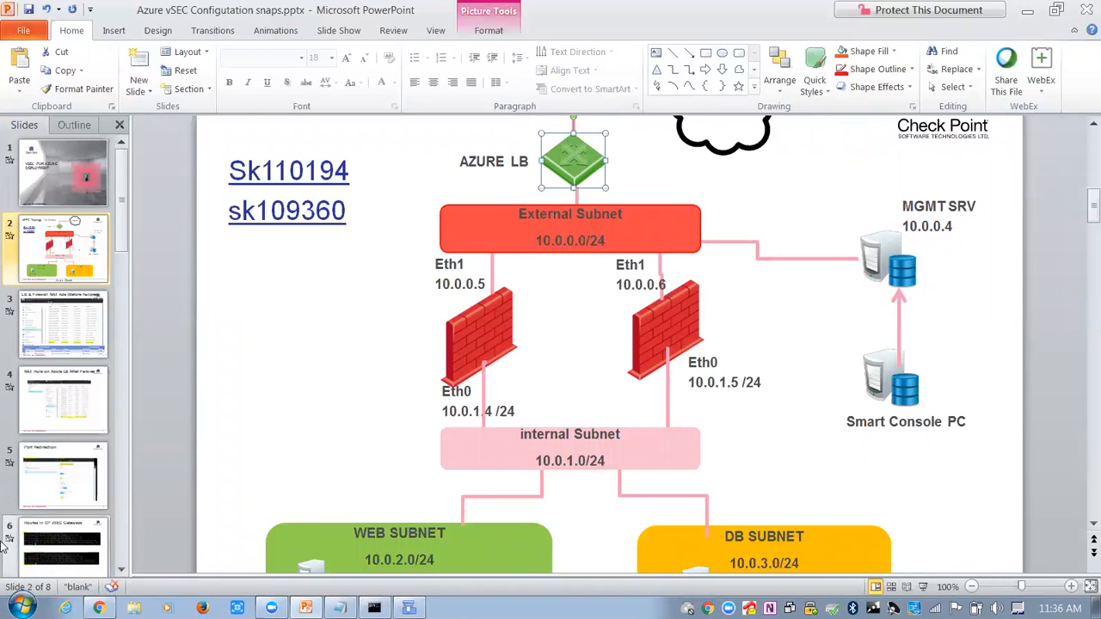
pyautogui.click(299, 214)
pyautogui.rightClick(301, 222)
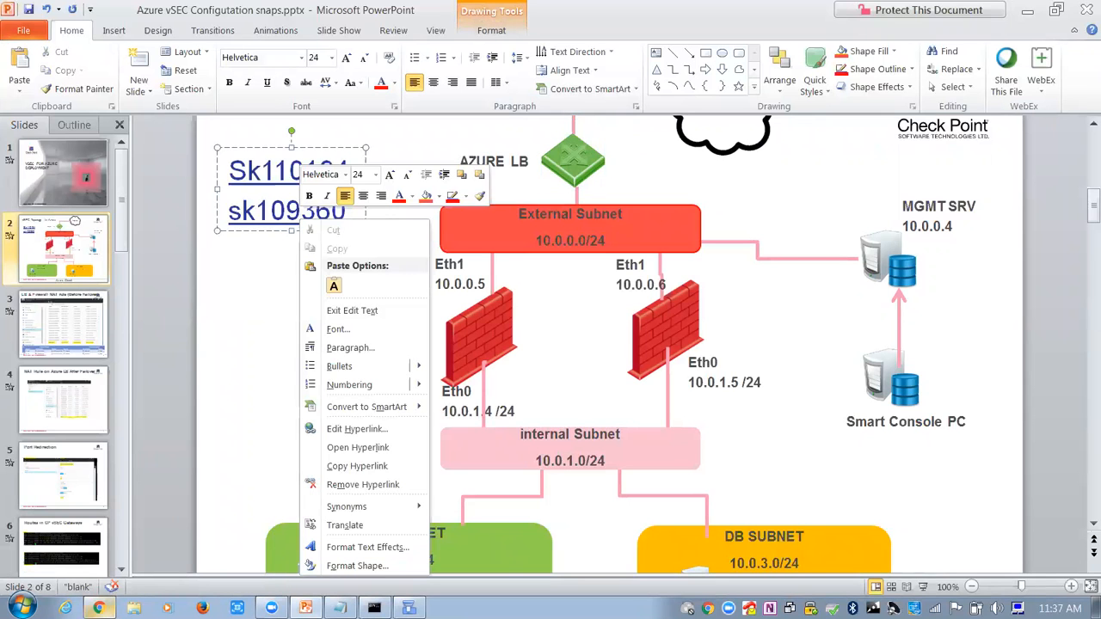
pyautogui.click(99, 608)
pyautogui.click(406, 10)
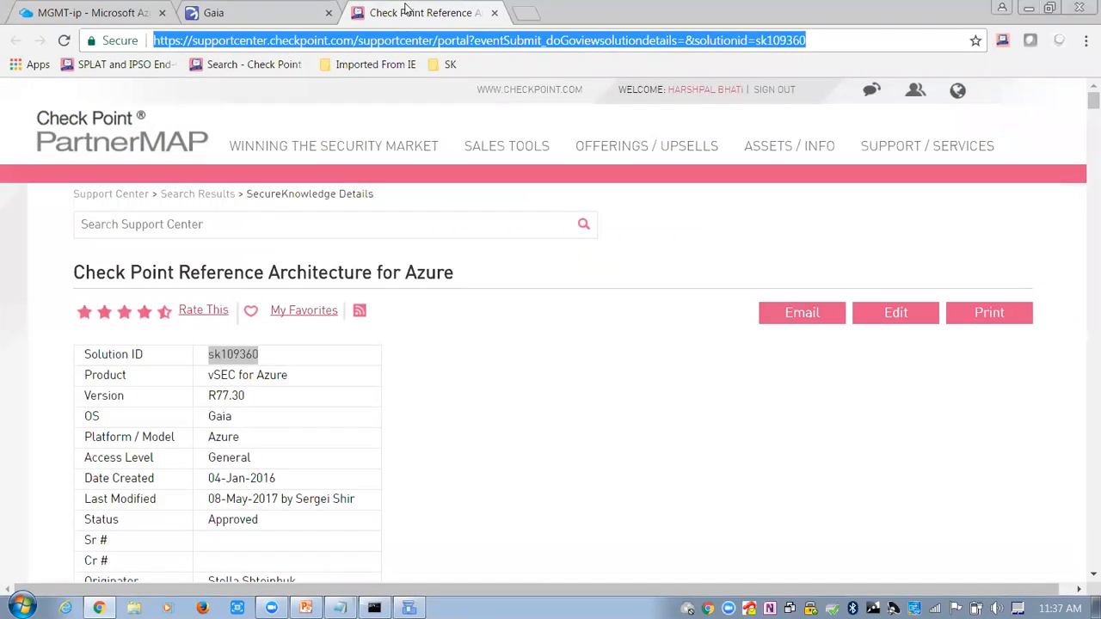
pyautogui.click(250, 12)
pyautogui.click(67, 15)
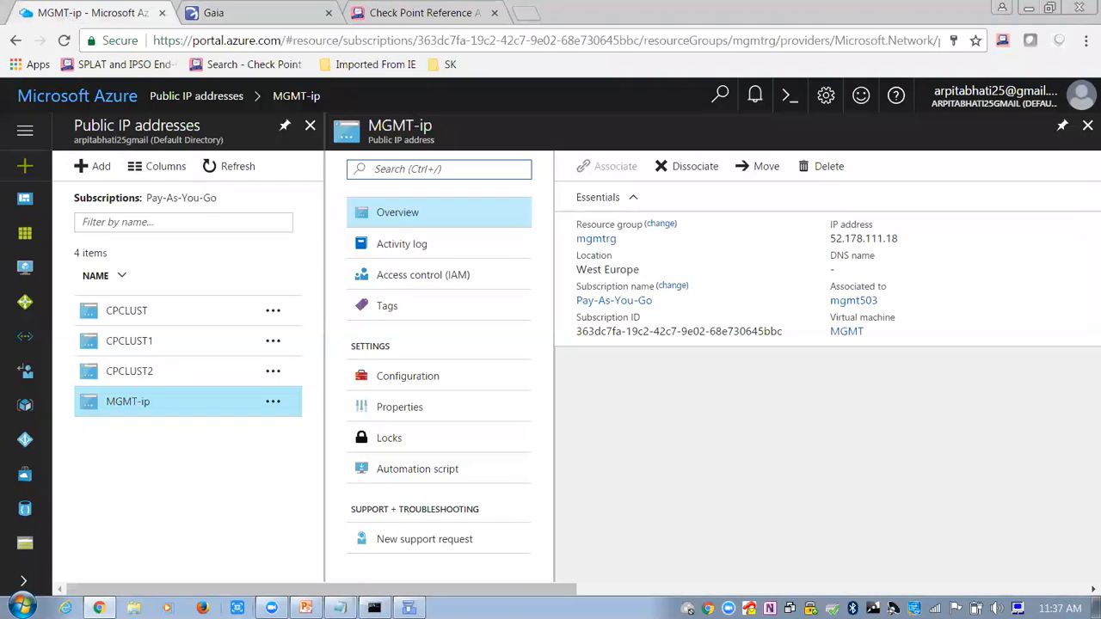
pyautogui.click(305, 608)
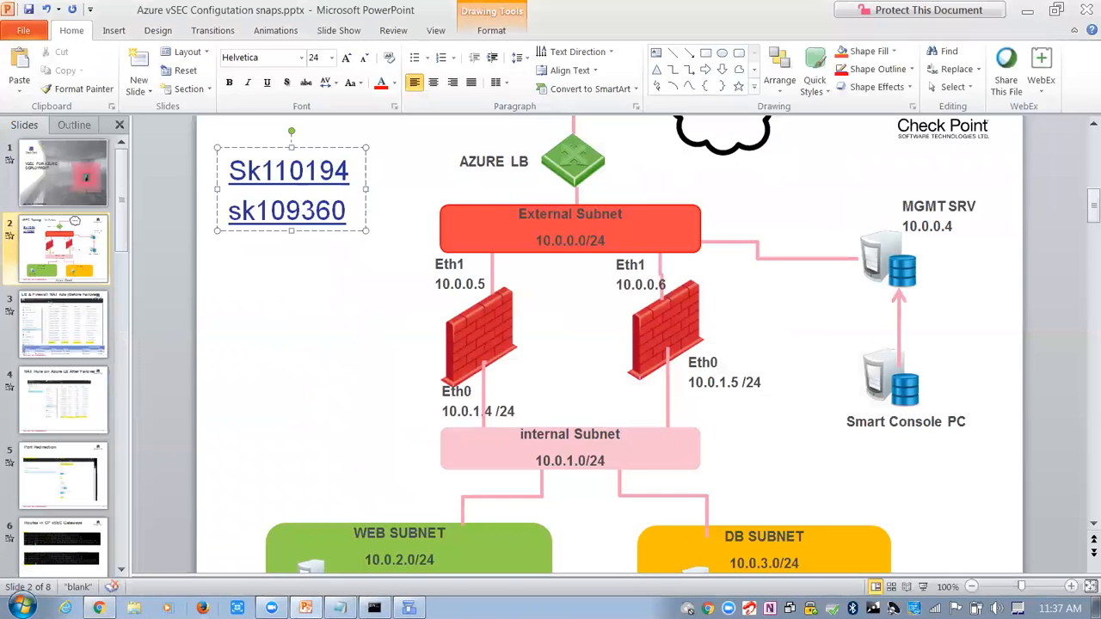
# - Copy sk109360 from the topology slide for a web search in a new browser tab and open the Deploying a Check Point Cluster in Microsoft Azure result
pyautogui.moveTo(348, 211); pyautogui.dragTo(233, 214)
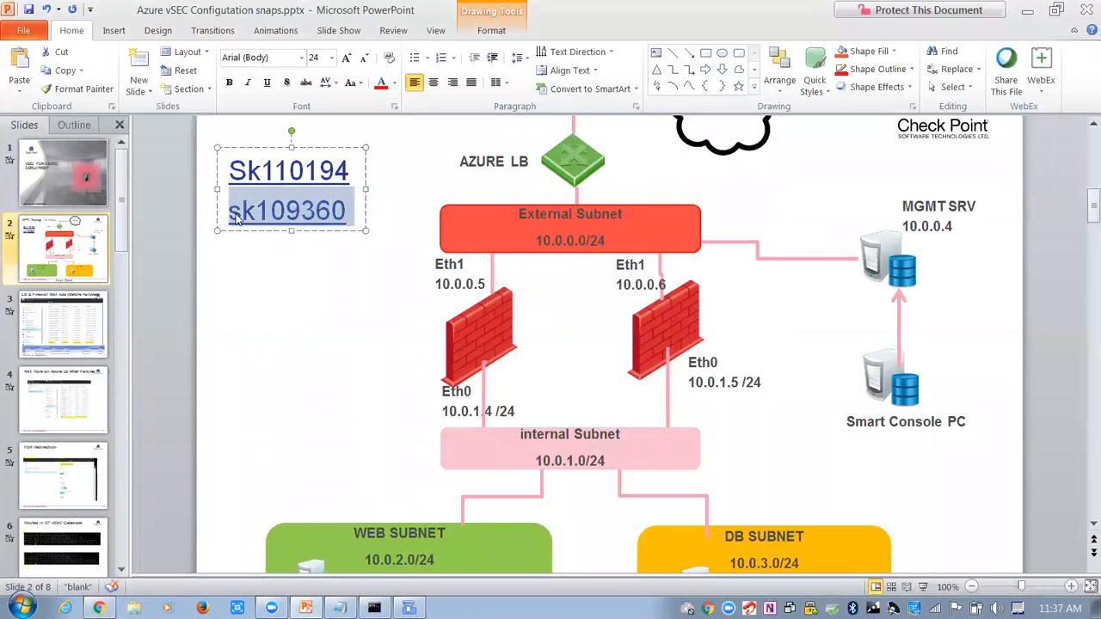
pyautogui.click(102, 609)
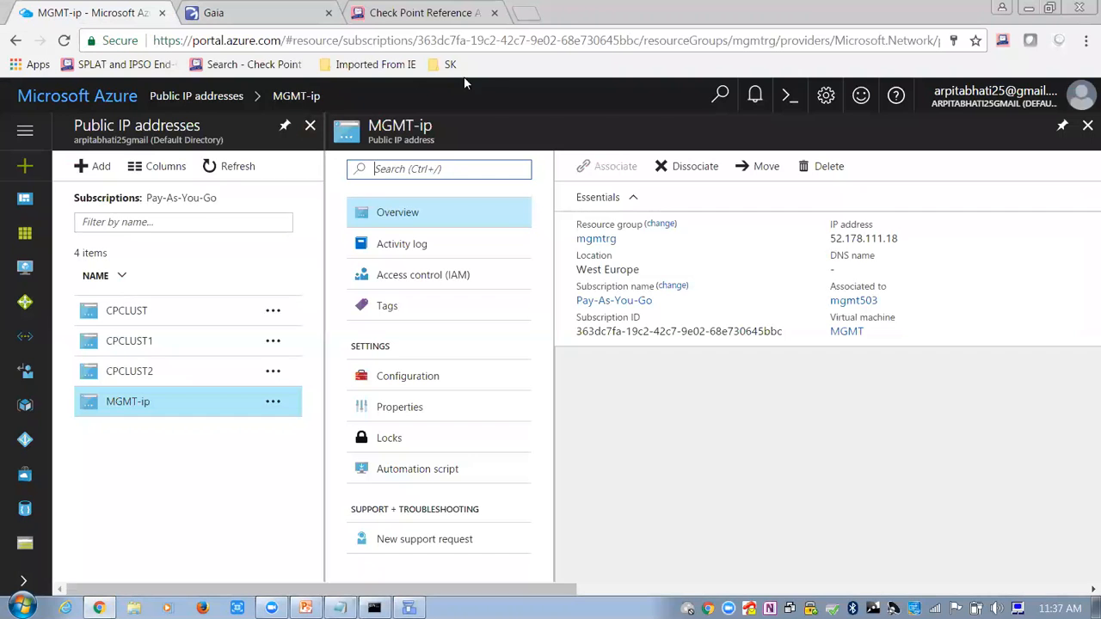
pyautogui.click(526, 13)
pyautogui.write('sk109360')
pyautogui.press('Return')
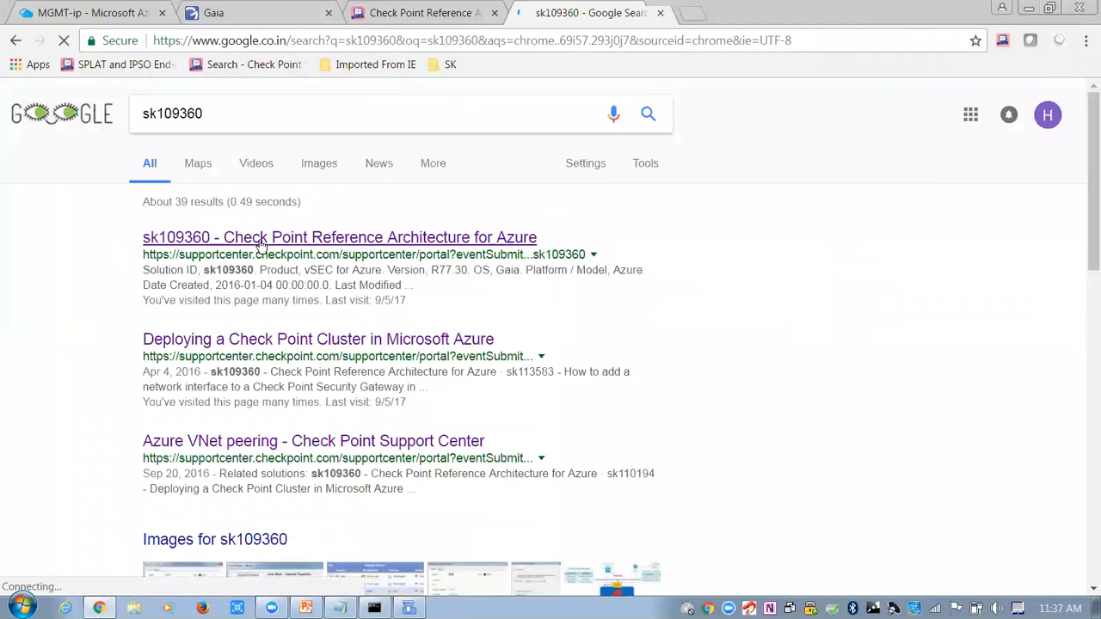
pyautogui.click(284, 342)
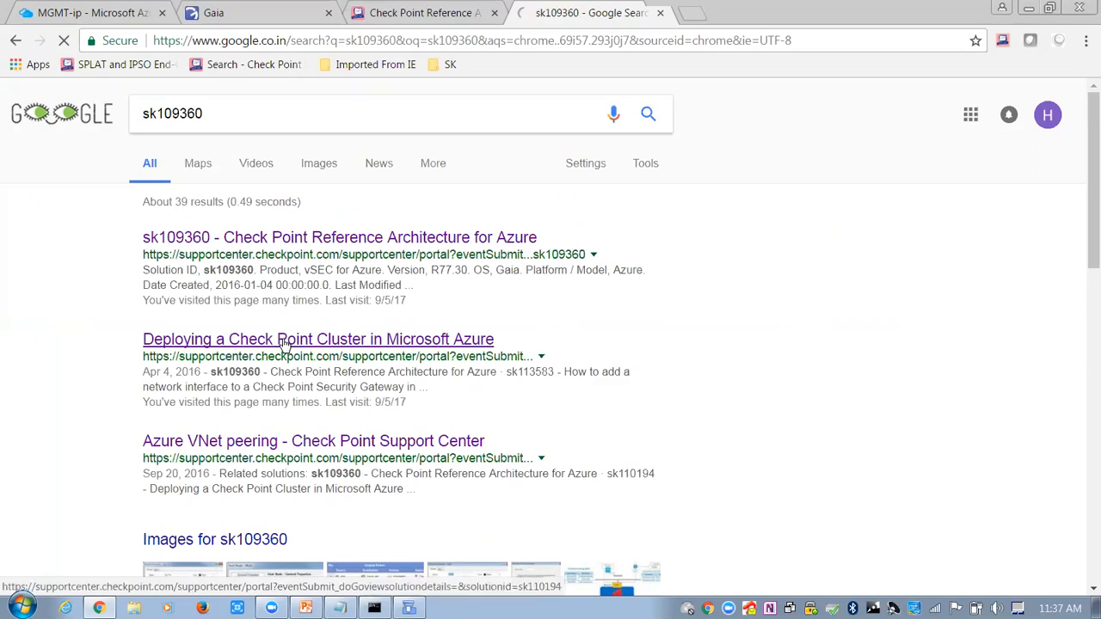
# - Examine the article's instruction to set client_id and client_secret in $FWDIR/conf/azure-ha.json on each cluster member
pyautogui.moveTo(1083, 112); pyautogui.dragTo(1082, 327)
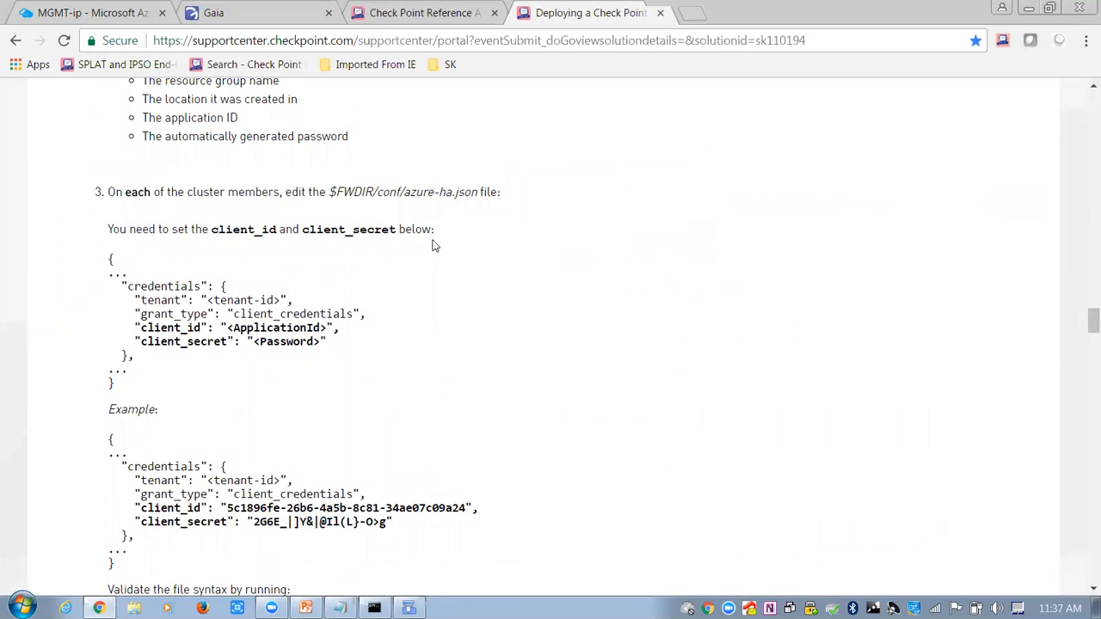
pyautogui.moveTo(478, 192); pyautogui.dragTo(331, 193)
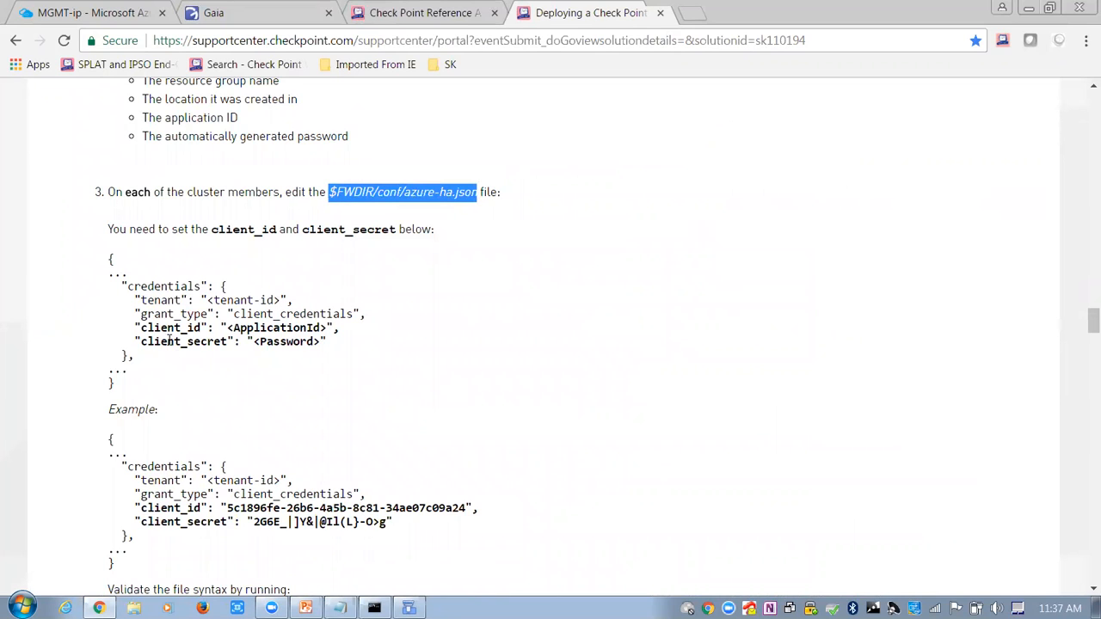
pyautogui.moveTo(228, 328); pyautogui.dragTo(319, 328)
pyautogui.moveTo(256, 341); pyautogui.dragTo(318, 346)
# - Show the entire article and review it from the table of contents through the example environment to the service account instructions
pyautogui.moveTo(1085, 323); pyautogui.dragTo(1057, 160)
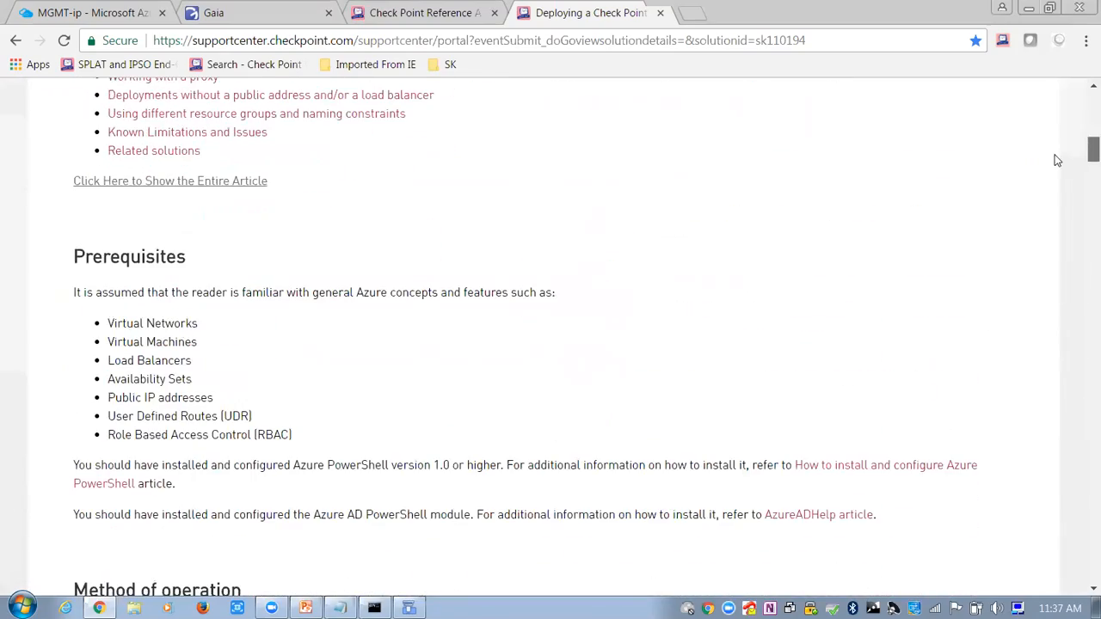
pyautogui.click(256, 182)
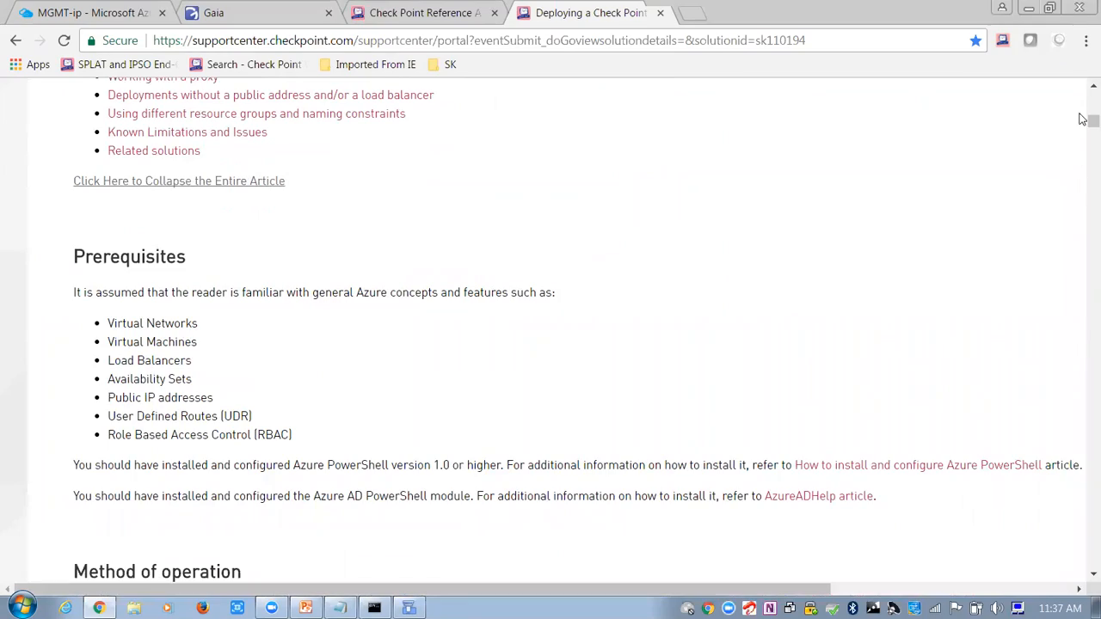
pyautogui.scroll(5, 1082, 119)
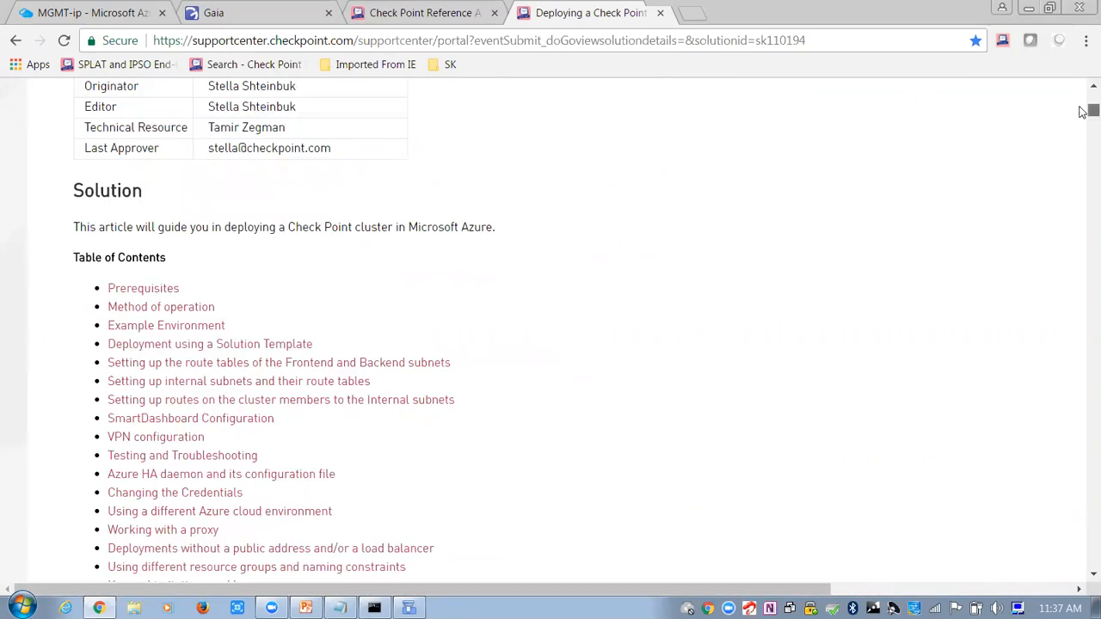
pyautogui.scroll(-12, 1082, 142)
pyautogui.scroll(-15, 1082, 139)
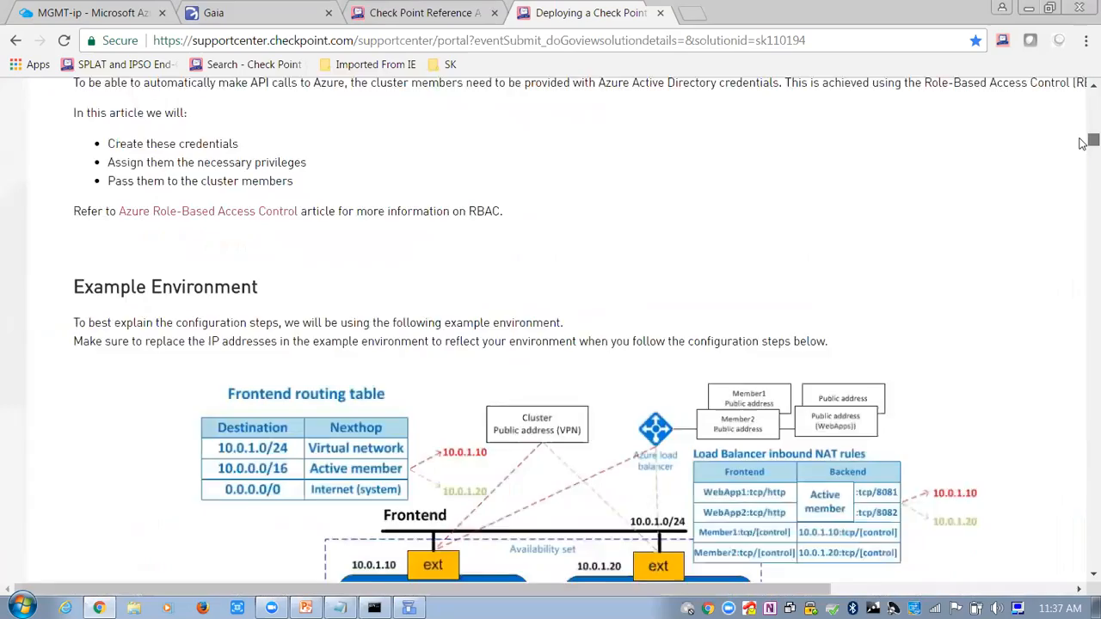
pyautogui.scroll(-8, 1082, 176)
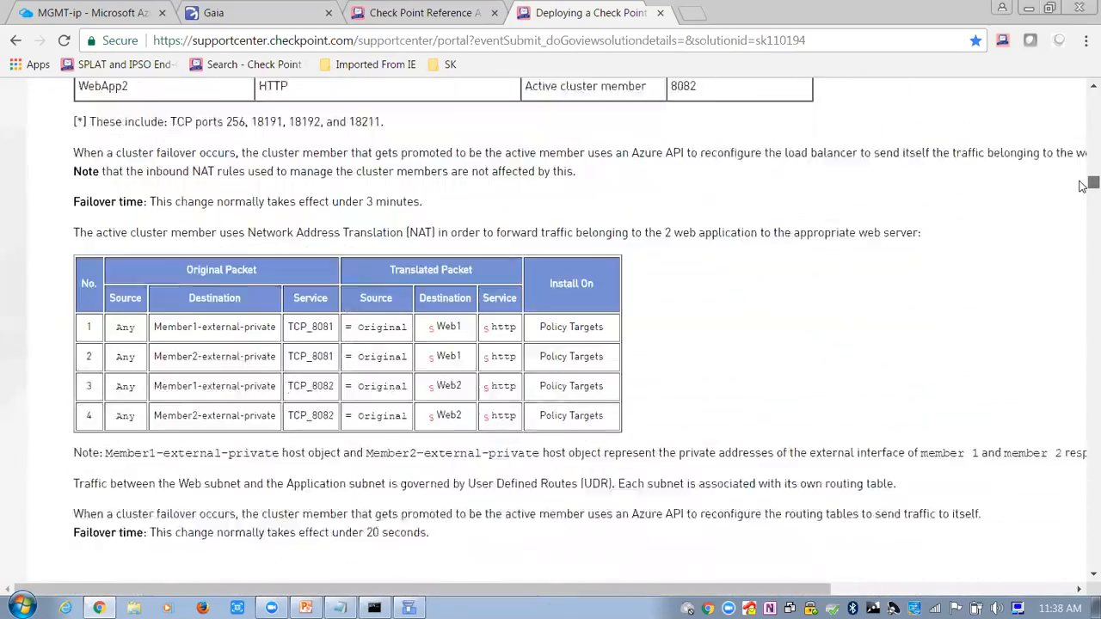
pyautogui.scroll(-6, 1082, 198)
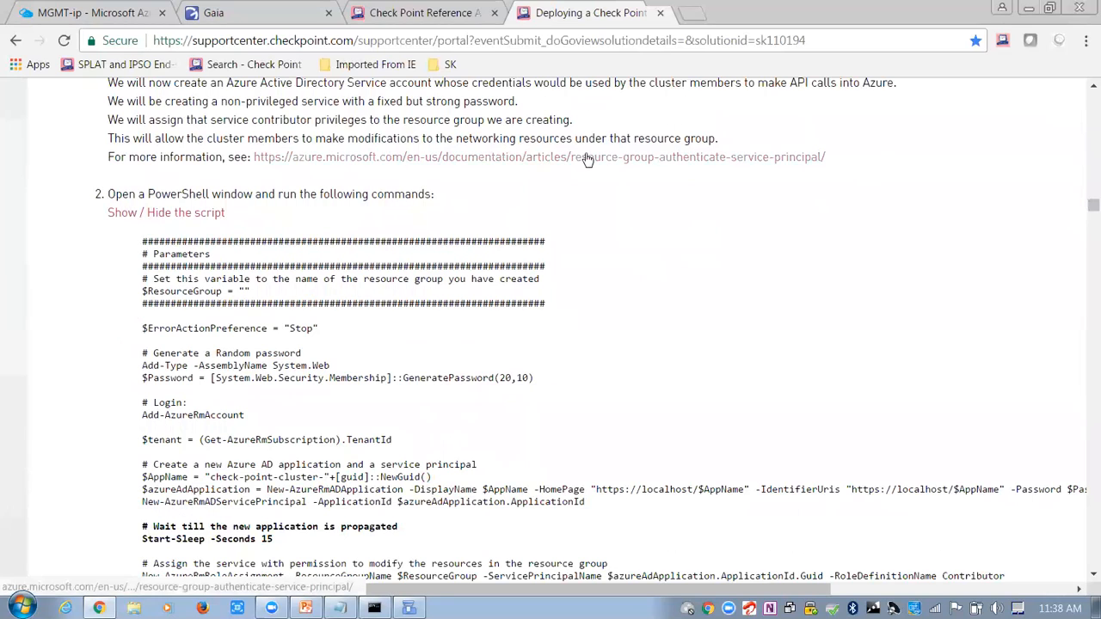
# - Examine the article's PowerShell script, covering the resource group parameter, the Azure login, and the application ID and password output
pyautogui.moveTo(362, 194); pyautogui.dragTo(425, 196)
pyautogui.click(704, 370)
pyautogui.scroll(-1, 705, 369)
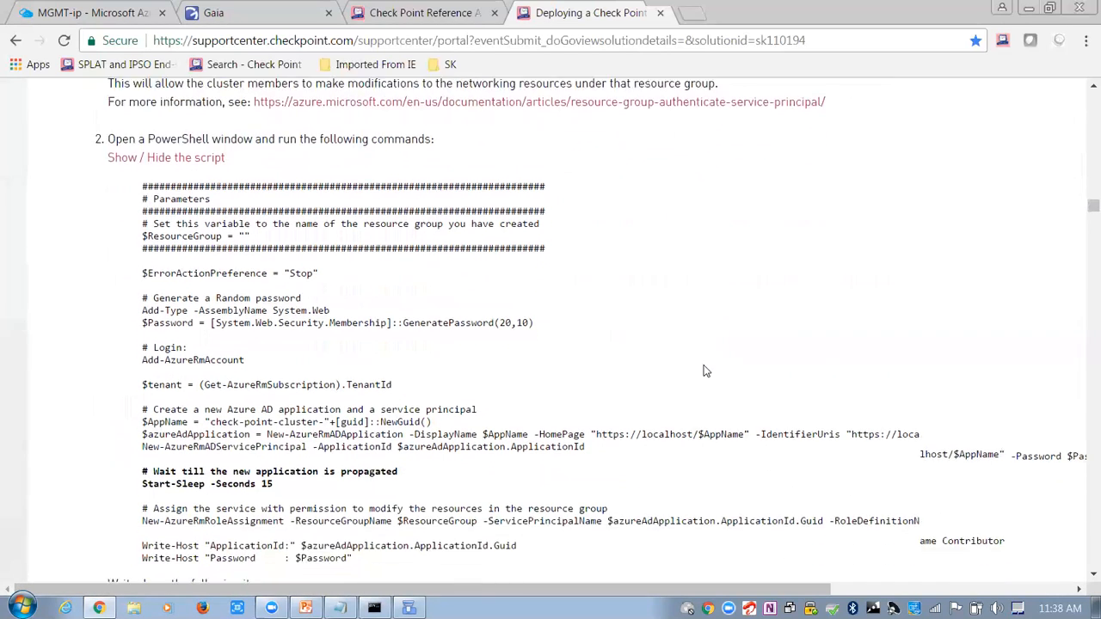
pyautogui.moveTo(142, 138); pyautogui.dragTo(234, 245)
pyautogui.click(419, 344)
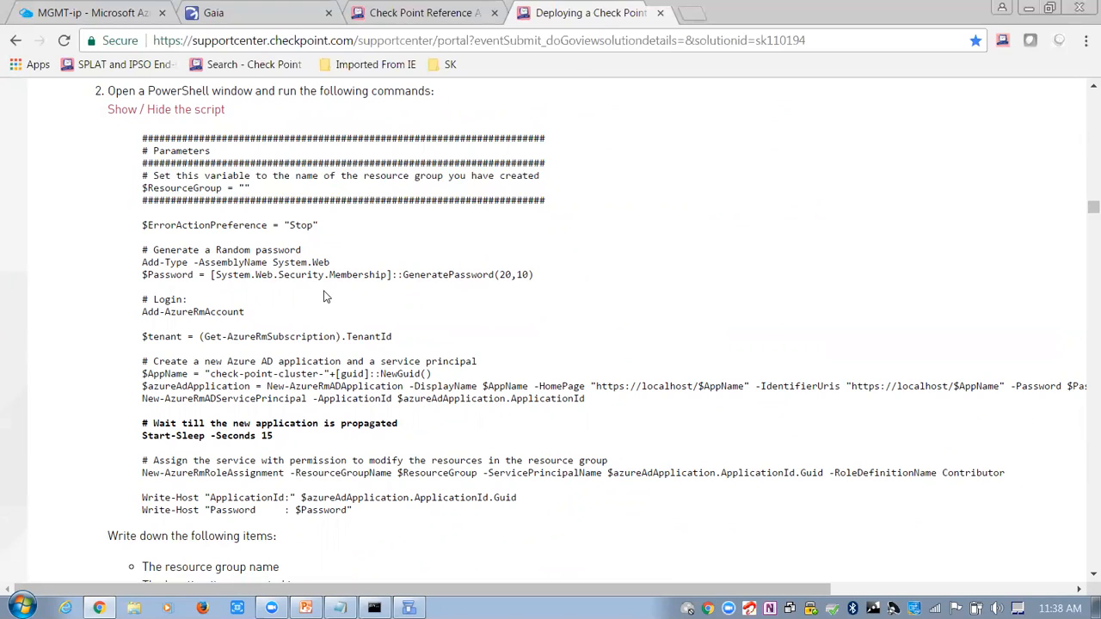
pyautogui.moveTo(147, 300); pyautogui.dragTo(249, 316)
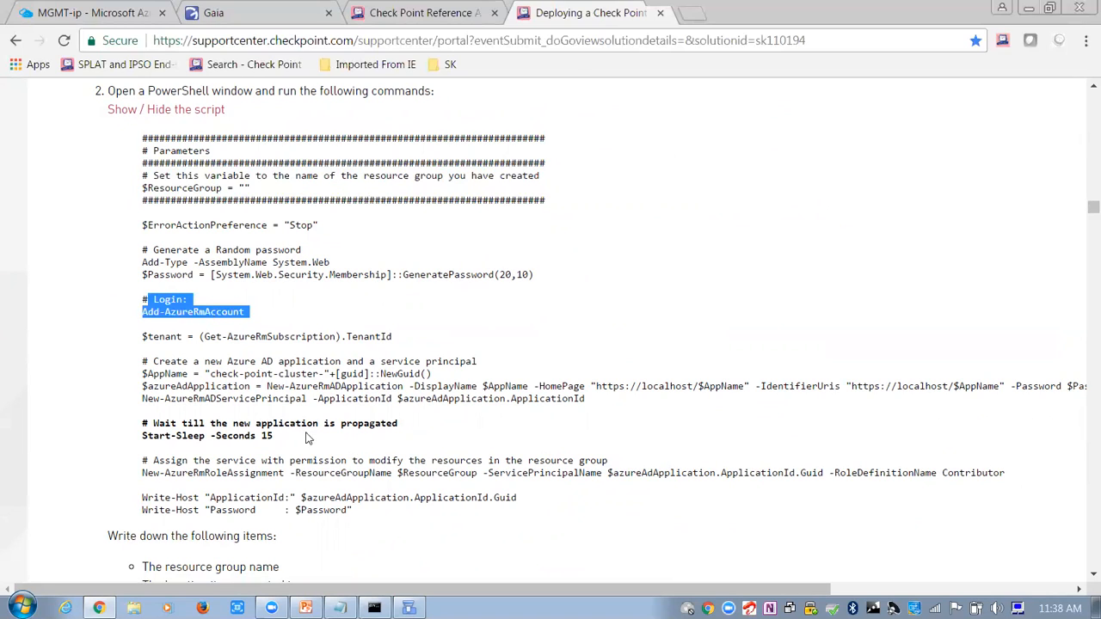
pyautogui.click(400, 444)
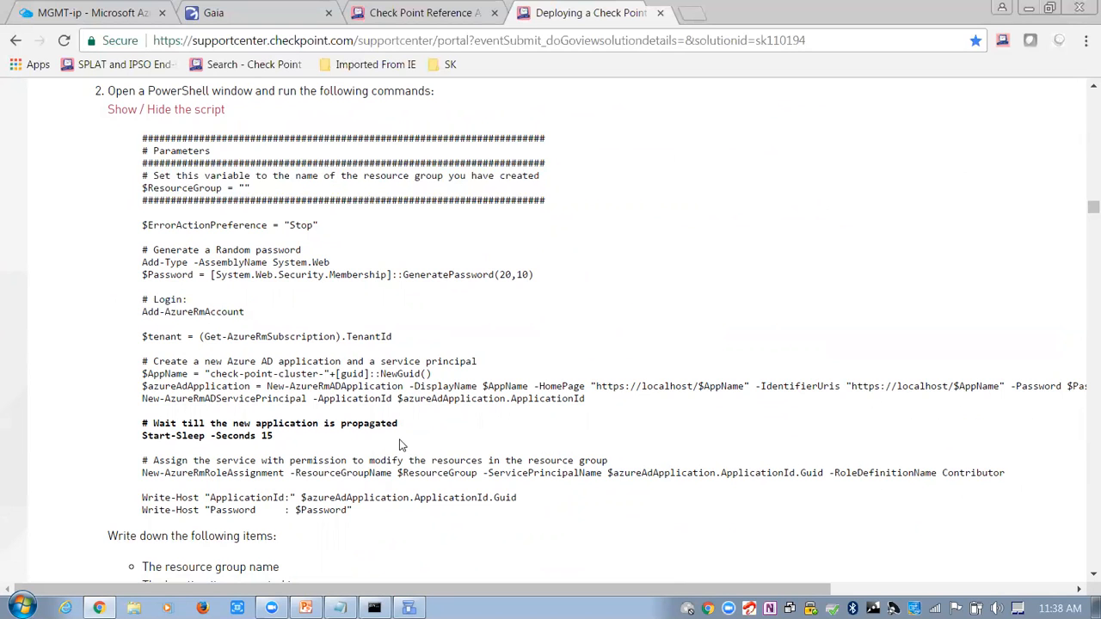
pyautogui.scroll(-1, 399, 444)
pyautogui.moveTo(519, 395); pyautogui.dragTo(301, 408)
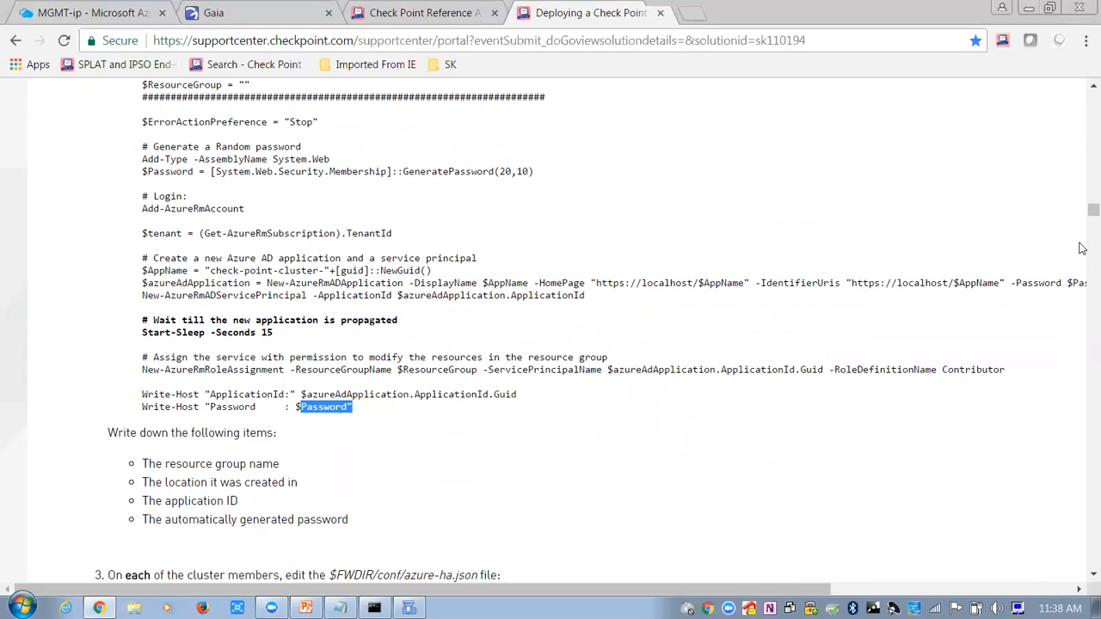
# - Check how the script's application ID and password map to client_id and client_secret in the azure-ha.json credentials block
pyautogui.scroll(-3, 1082, 219)
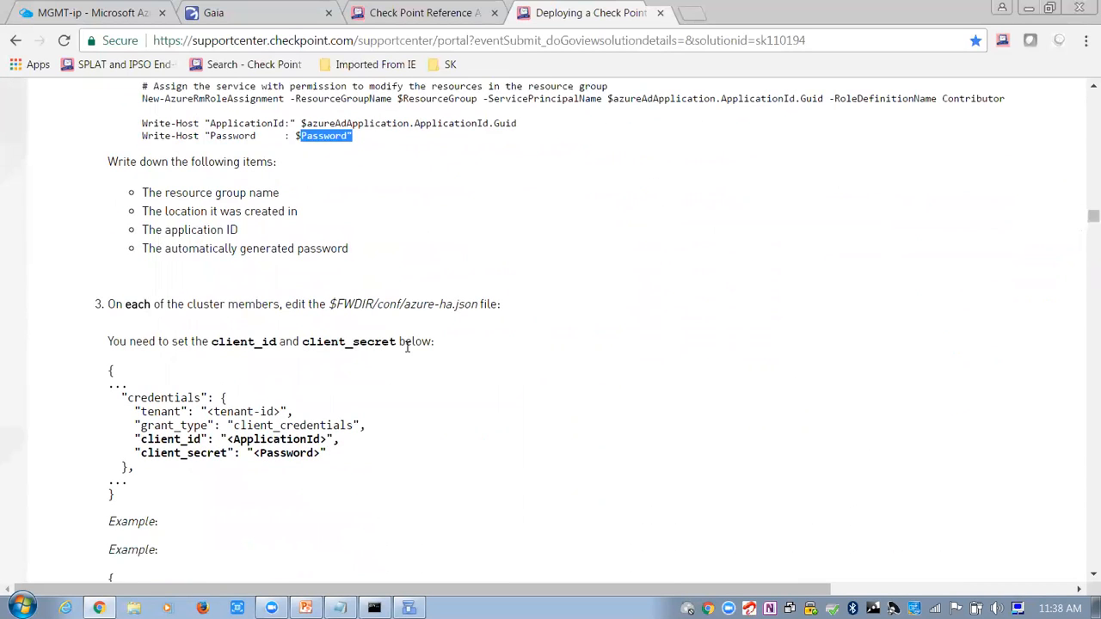
pyautogui.moveTo(230, 438); pyautogui.dragTo(319, 441)
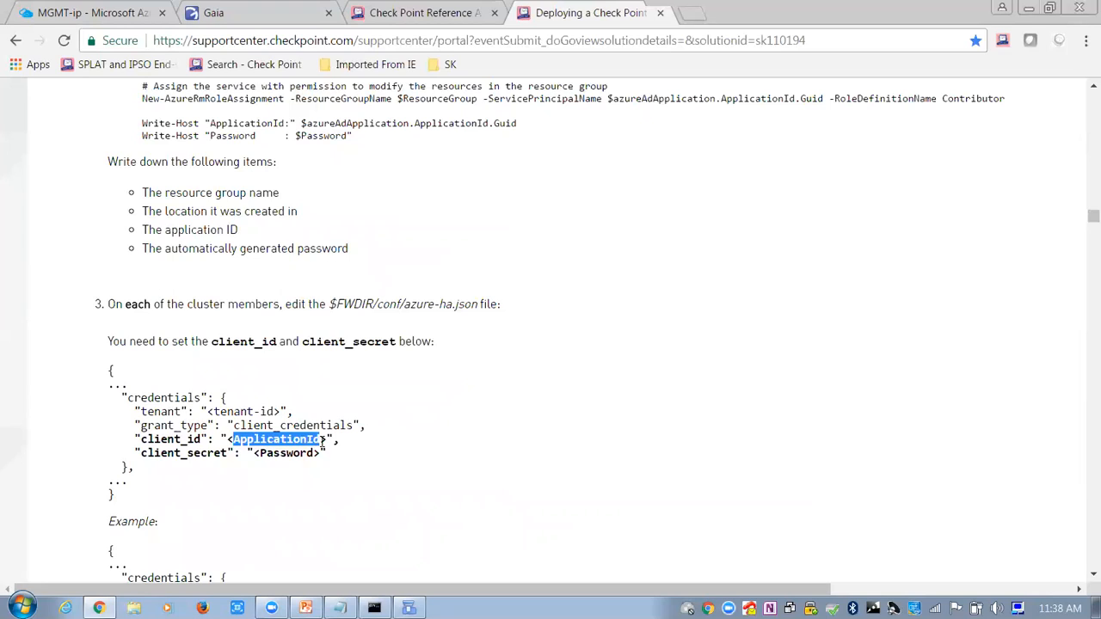
pyautogui.moveTo(253, 453); pyautogui.dragTo(339, 457)
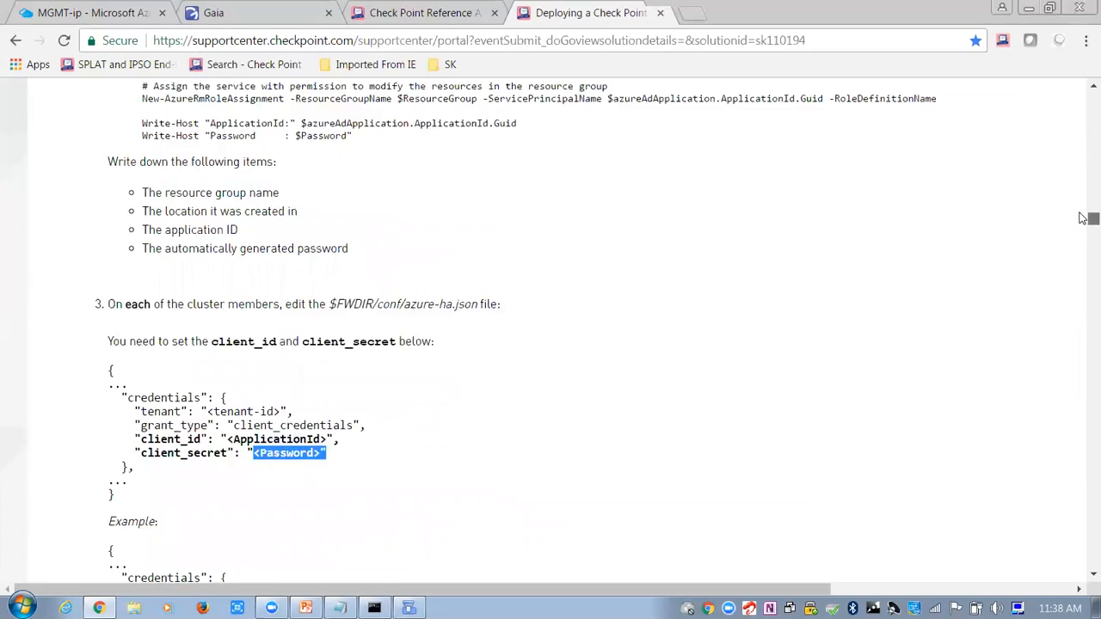
pyautogui.moveTo(1085, 218)
pyautogui.mouseDown()
pyautogui.moveTo(1086, 201)
pyautogui.moveTo(1082, 210)
pyautogui.mouseUp()
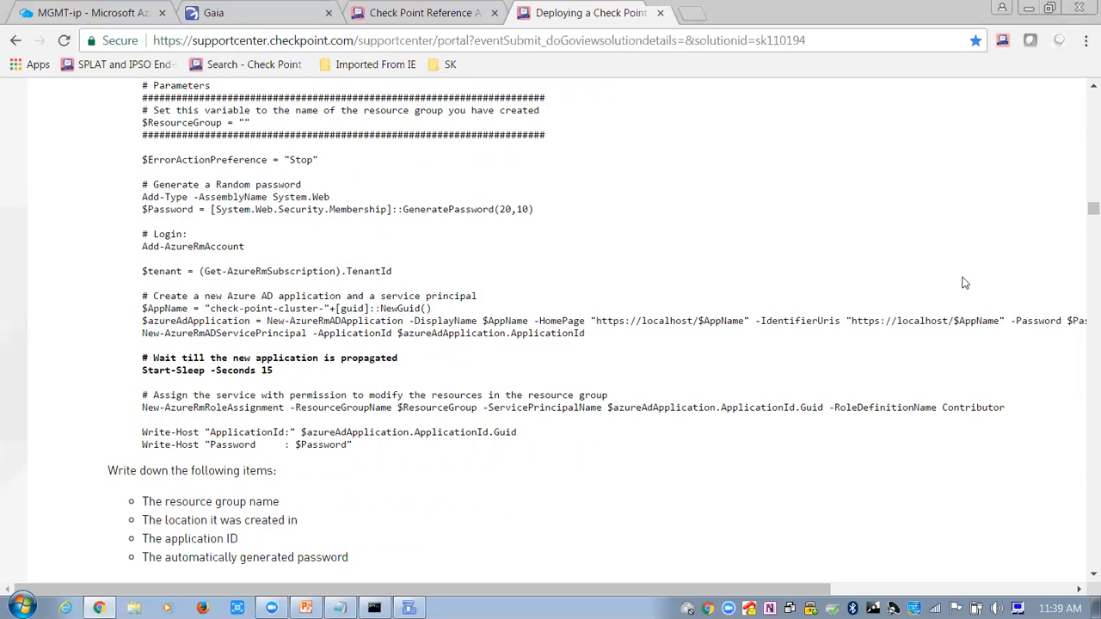
# - Switch to the PowerPoint topology slide and examine the web subnet 10.0.2.0/24 beneath the internal subnet
pyautogui.click(306, 608)
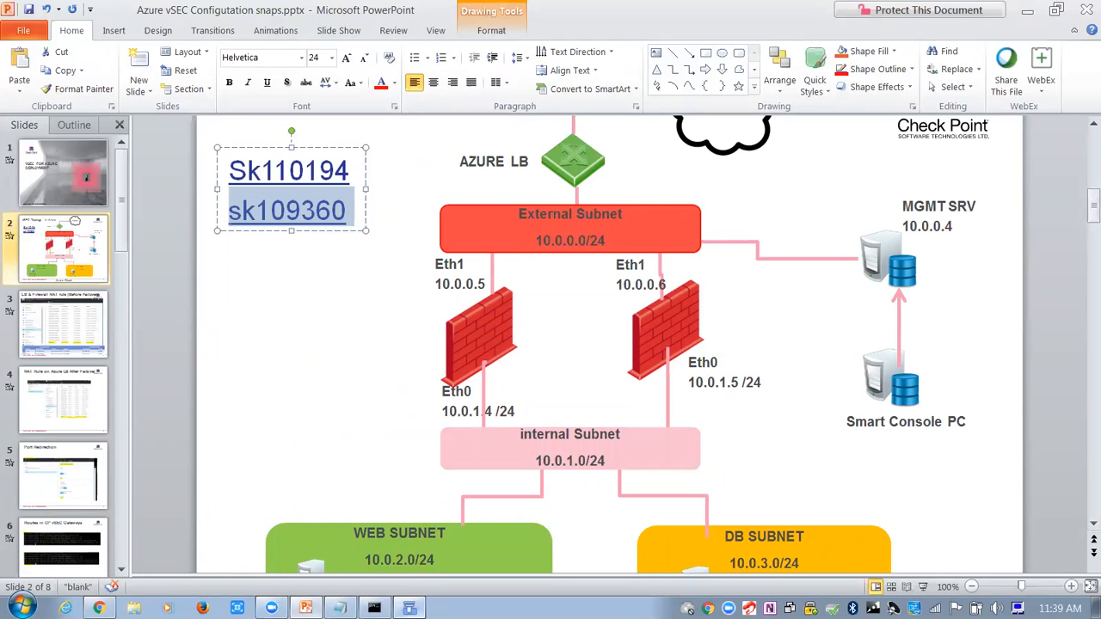
pyautogui.click(409, 608)
pyautogui.click(305, 608)
pyautogui.moveTo(1088, 198); pyautogui.dragTo(1082, 221)
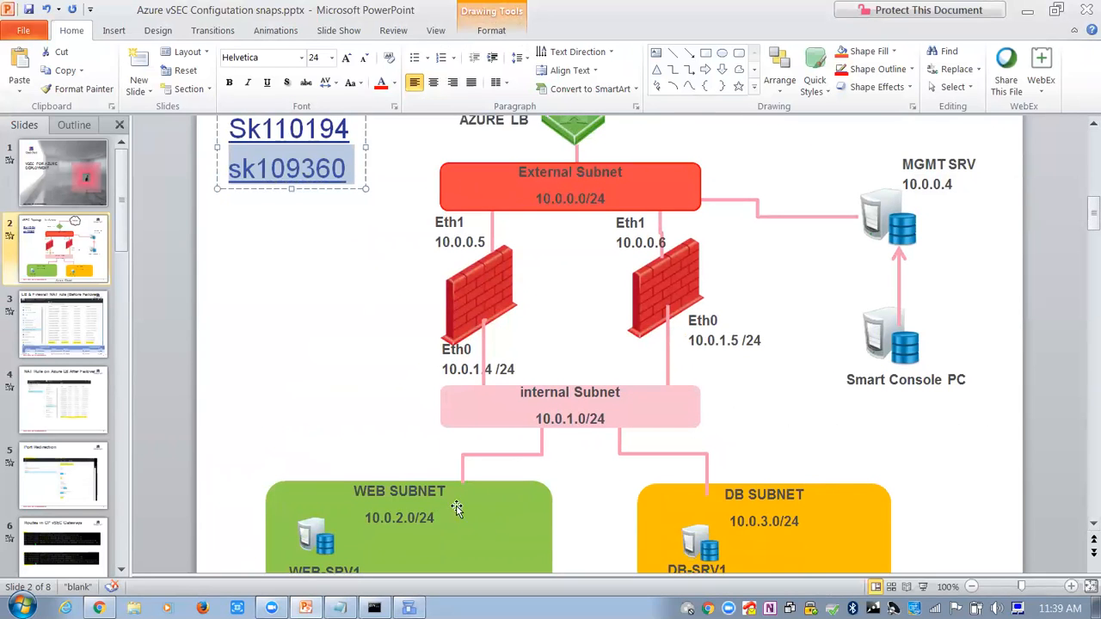
pyautogui.click(440, 478)
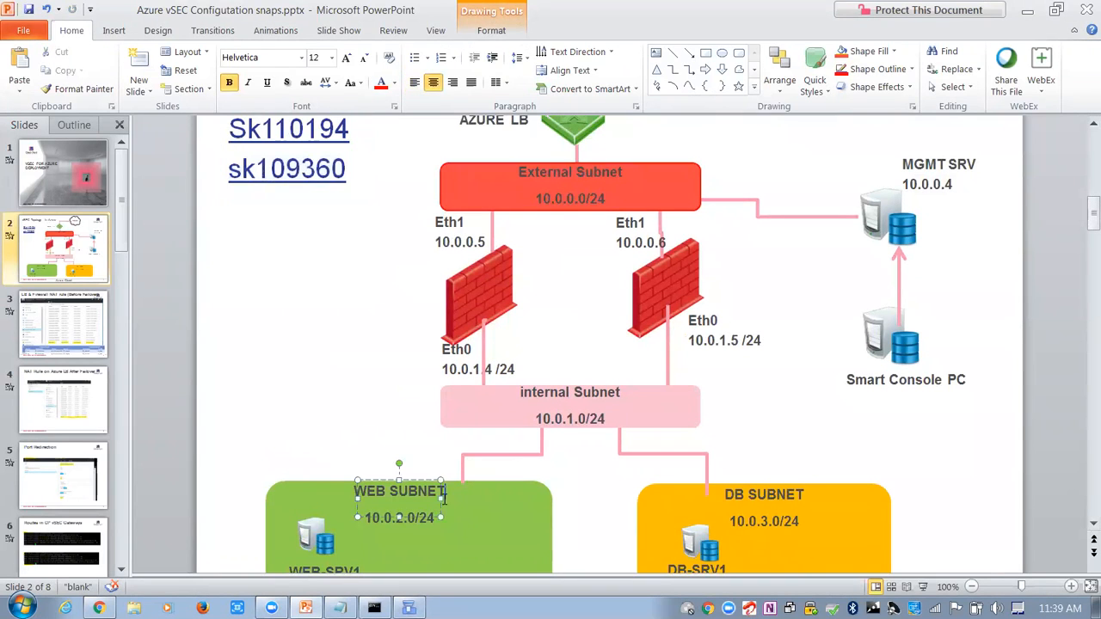
pyautogui.click(504, 488)
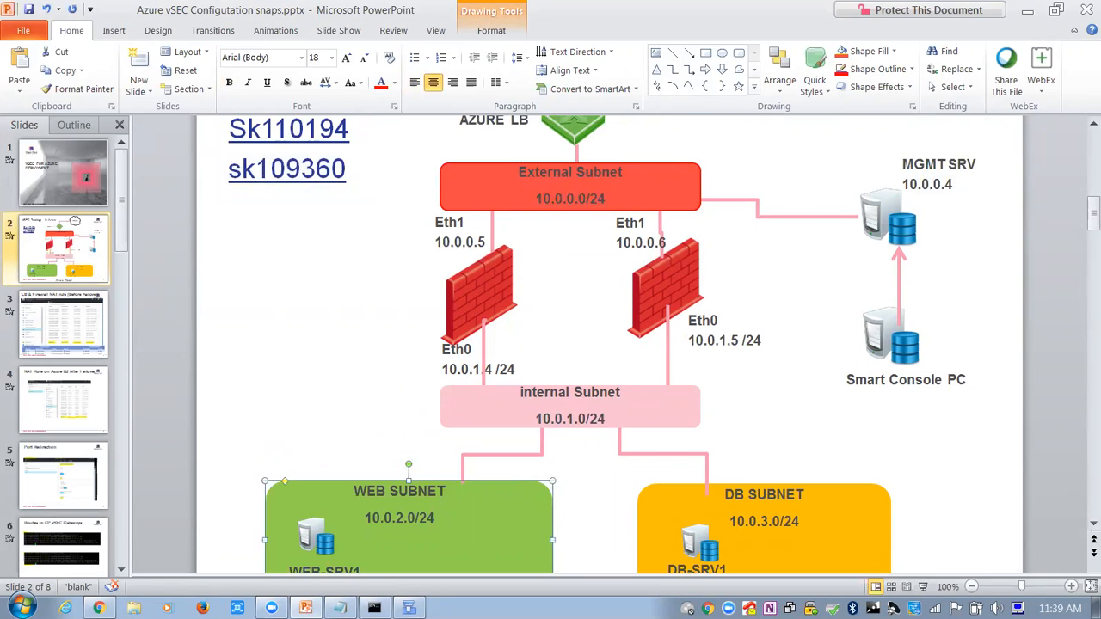
# - Switch to the Azure portal in the browser and close the Public IP addresses view to return to the dashboard
pyautogui.hotkey('alt', 'Tab')
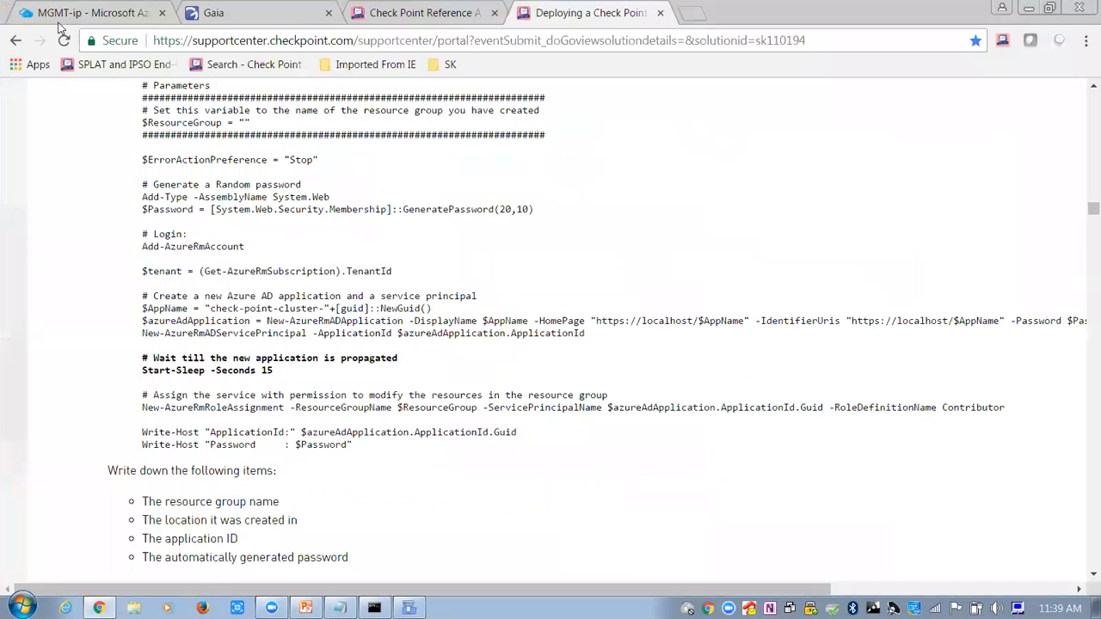
pyautogui.click(102, 12)
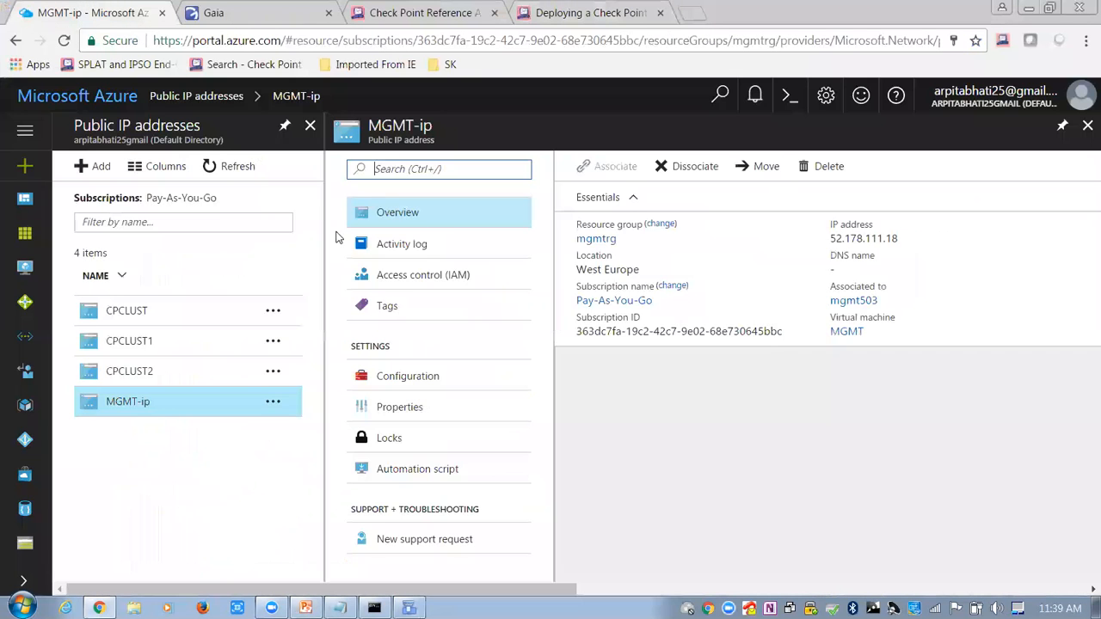
pyautogui.click(309, 126)
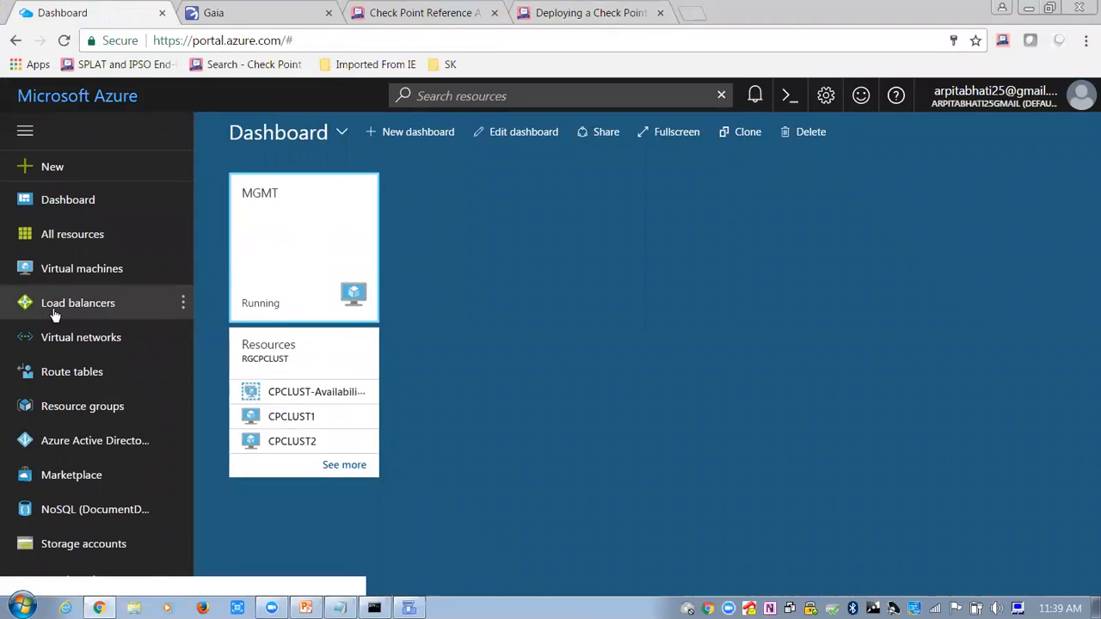
# - Find Windows Server 2012 Datacenter in the Azure marketplace and start creating a virtual machine with the Resource Manager deployment model
pyautogui.click(52, 166)
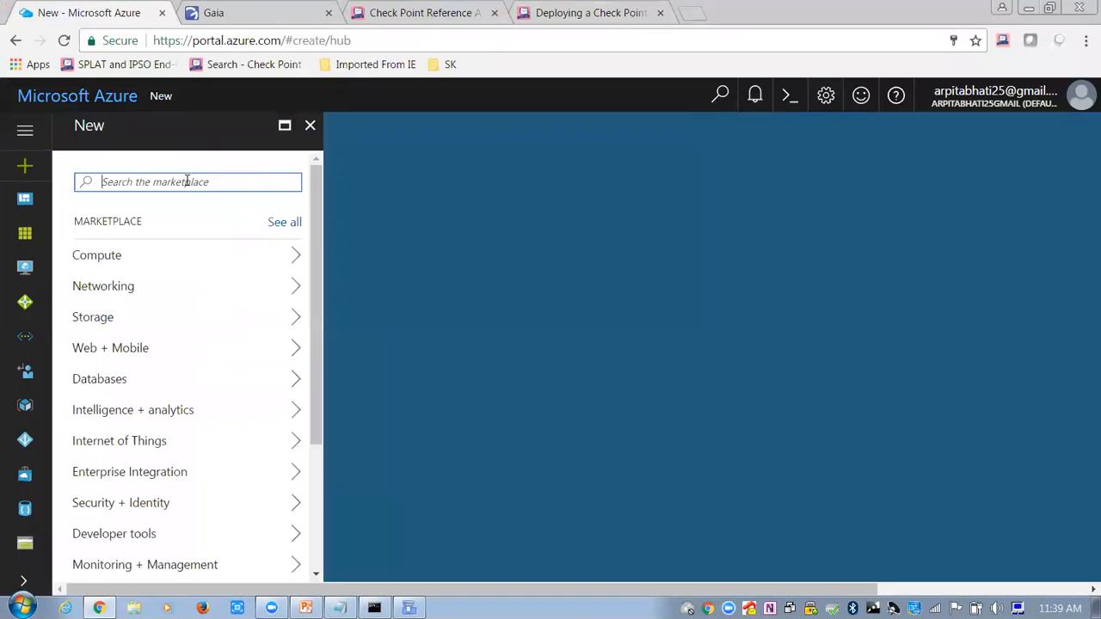
pyautogui.write('windpows')
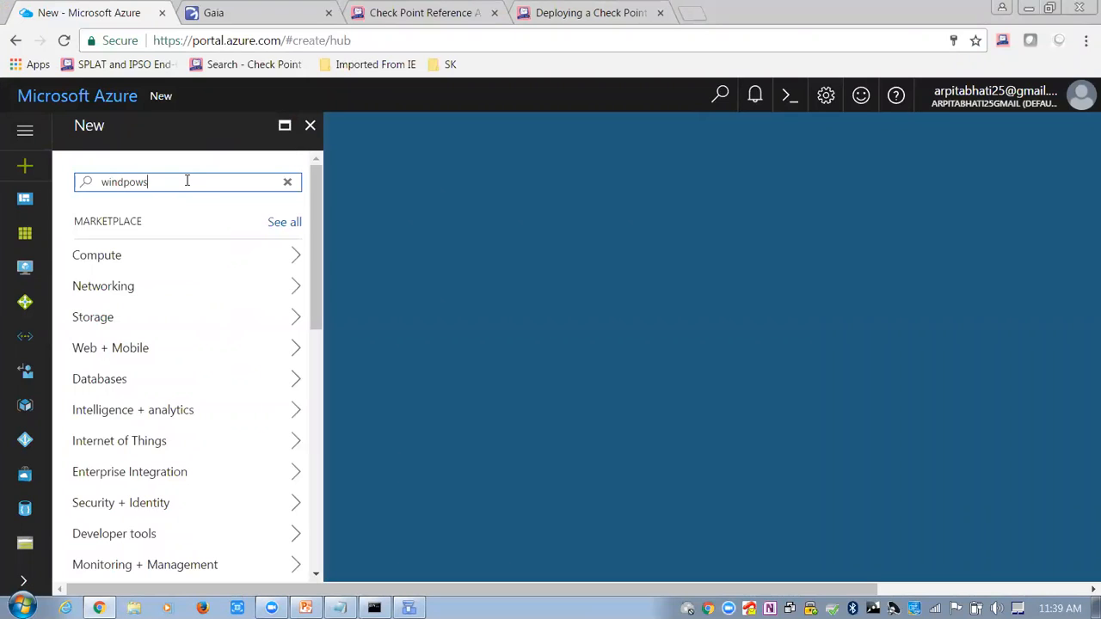
pyautogui.press('BackSpace')
pyautogui.press('BackSpace')
pyautogui.press('BackSpace')
pyautogui.press('BackSpace')
pyautogui.write('ows')
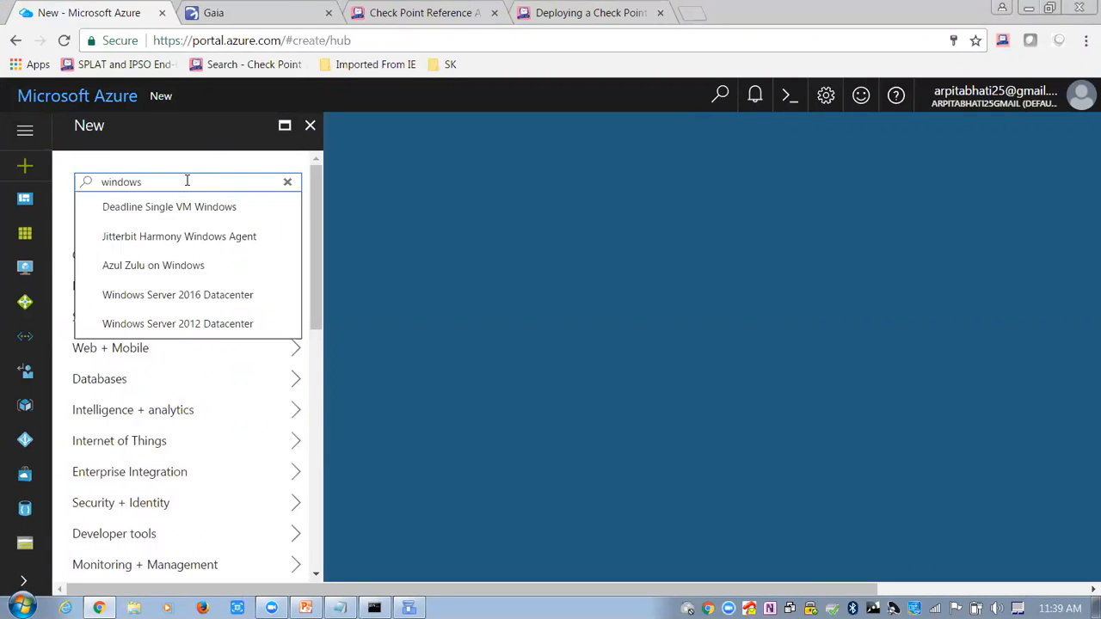
pyautogui.click(234, 323)
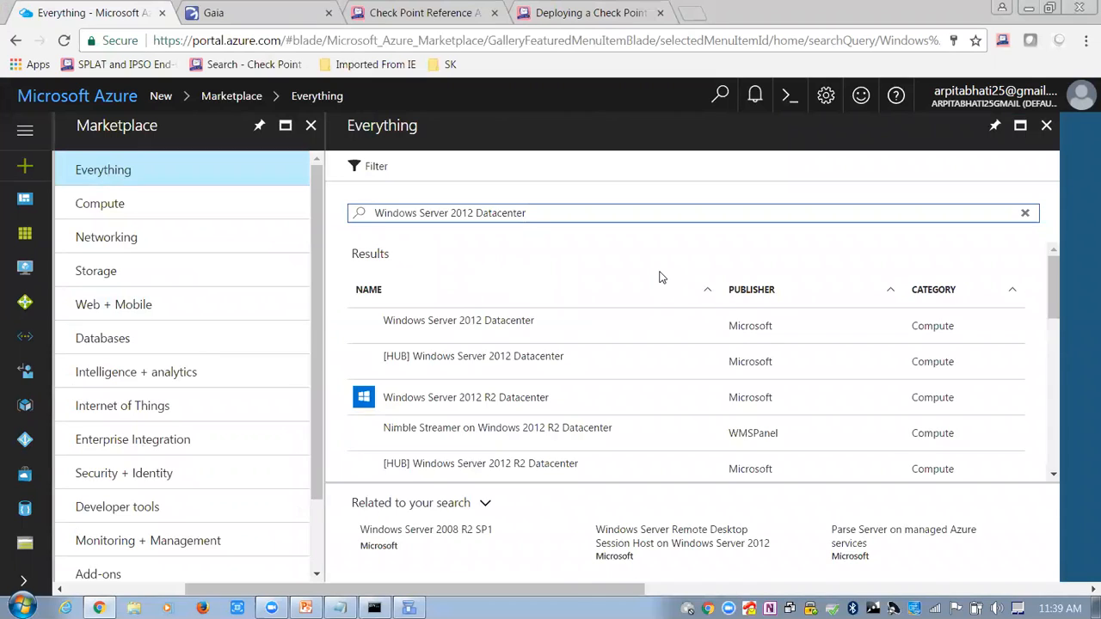
pyautogui.click(445, 327)
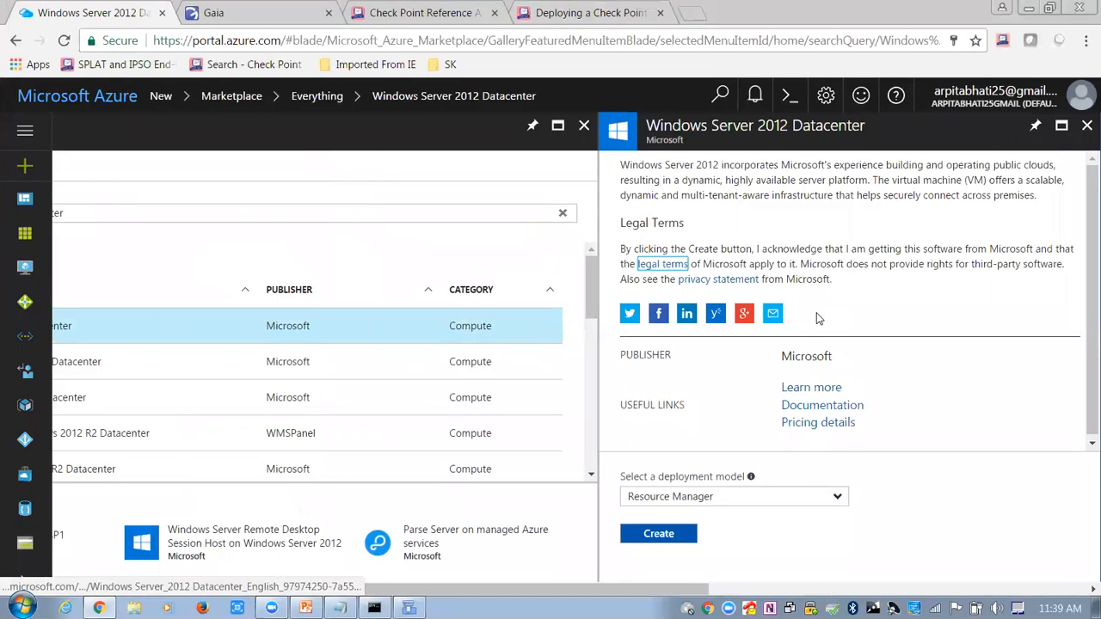
pyautogui.click(668, 534)
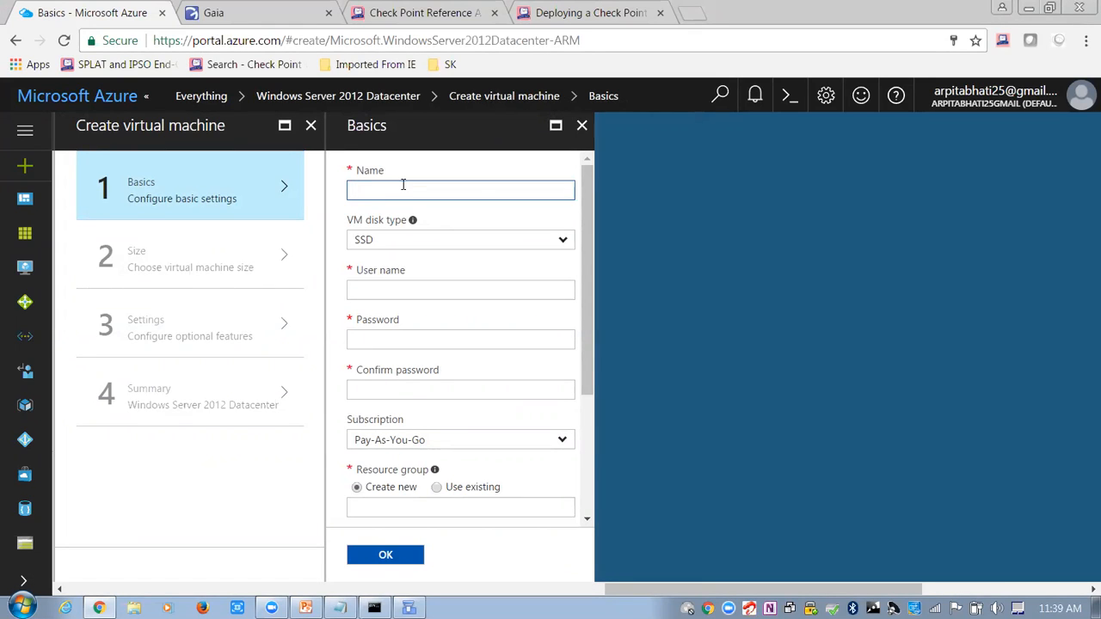
# - Name the virtual machine WEB-SRV and set its administrator user name to cpadmin
pyautogui.write('EB-SRV')
pyautogui.click(425, 287)
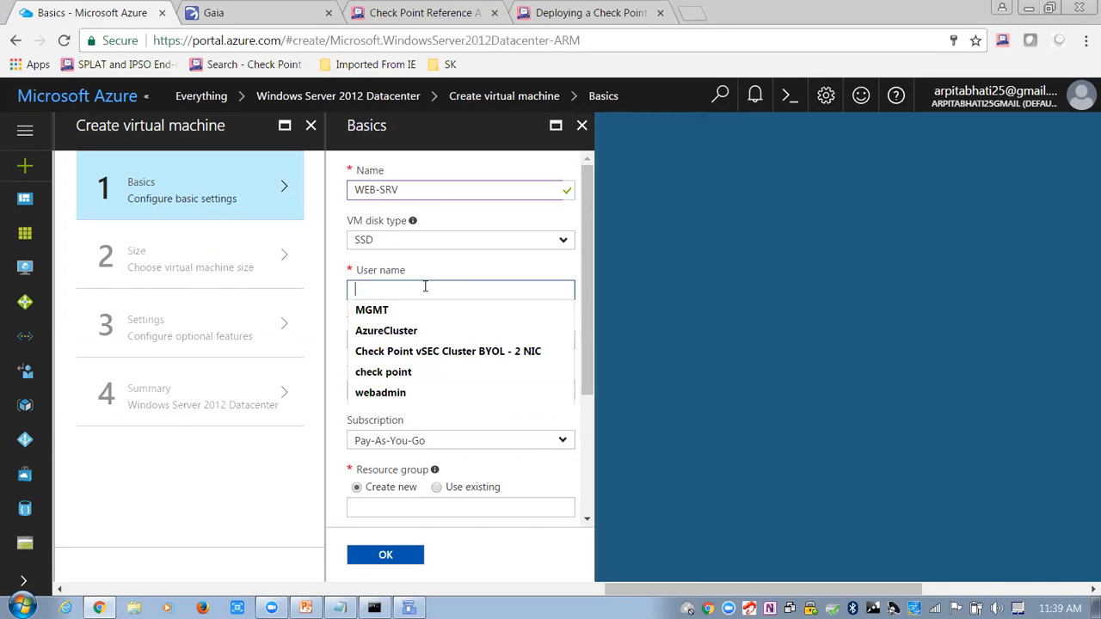
pyautogui.write('cpadmin')
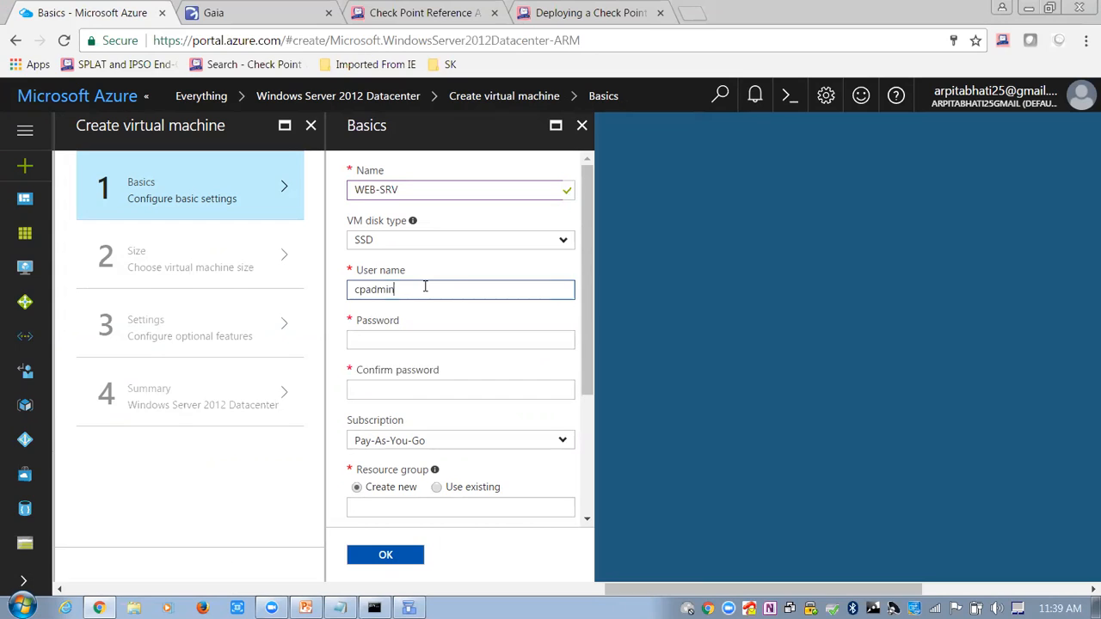
pyautogui.press('Tab')
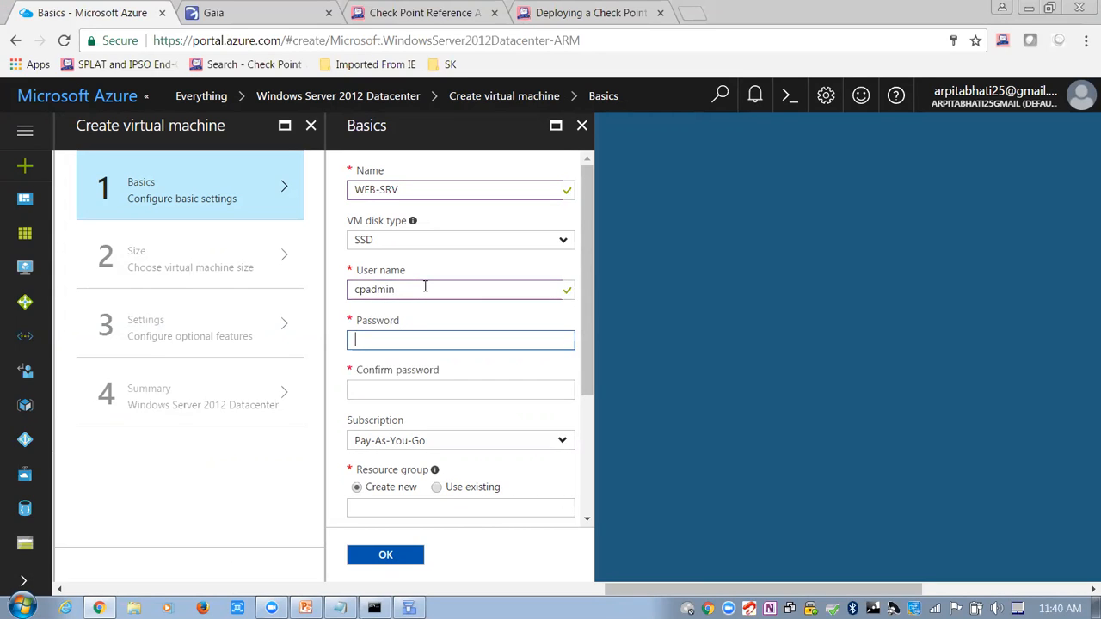
# - Enter the administrator account password for WEB-SRV and repeat it in the confirmation field
pyautogui.write('•••••••••••••')
pyautogui.click(361, 393)
pyautogui.write('••••')
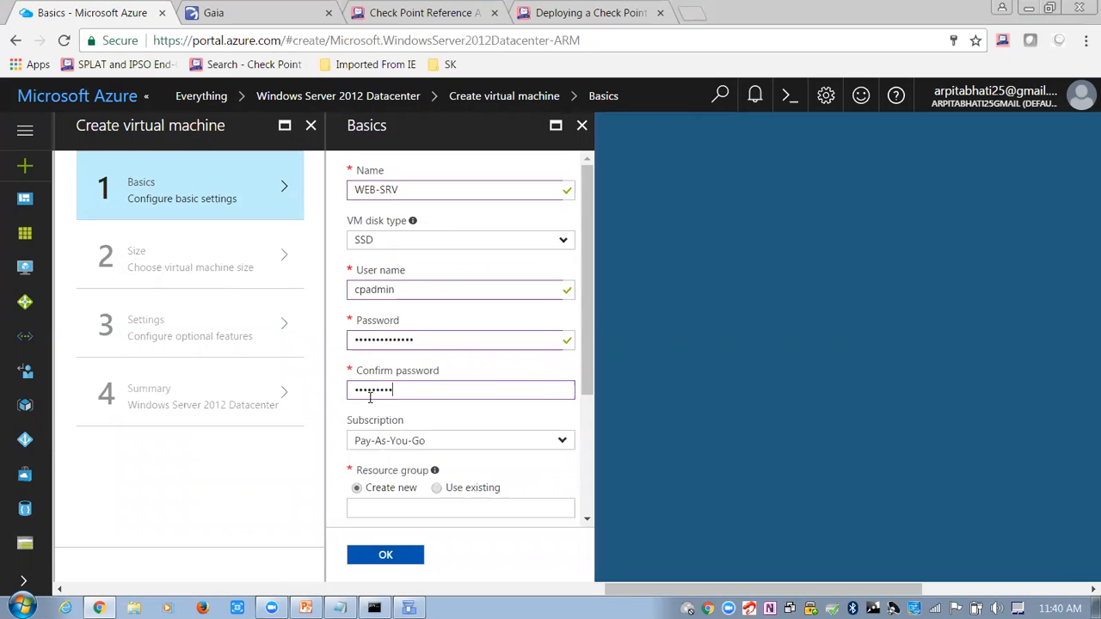
pyautogui.write('•••••••••')
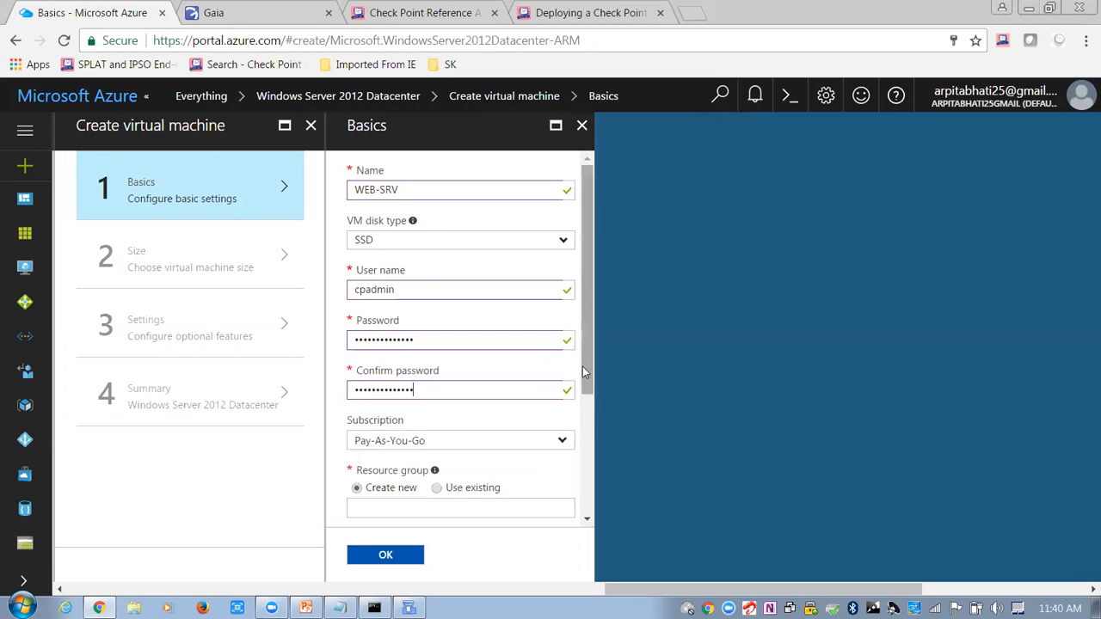
# - Assign the virtual machine to the existing resource group RGCPCLUST
pyautogui.scroll(-2, 582, 366)
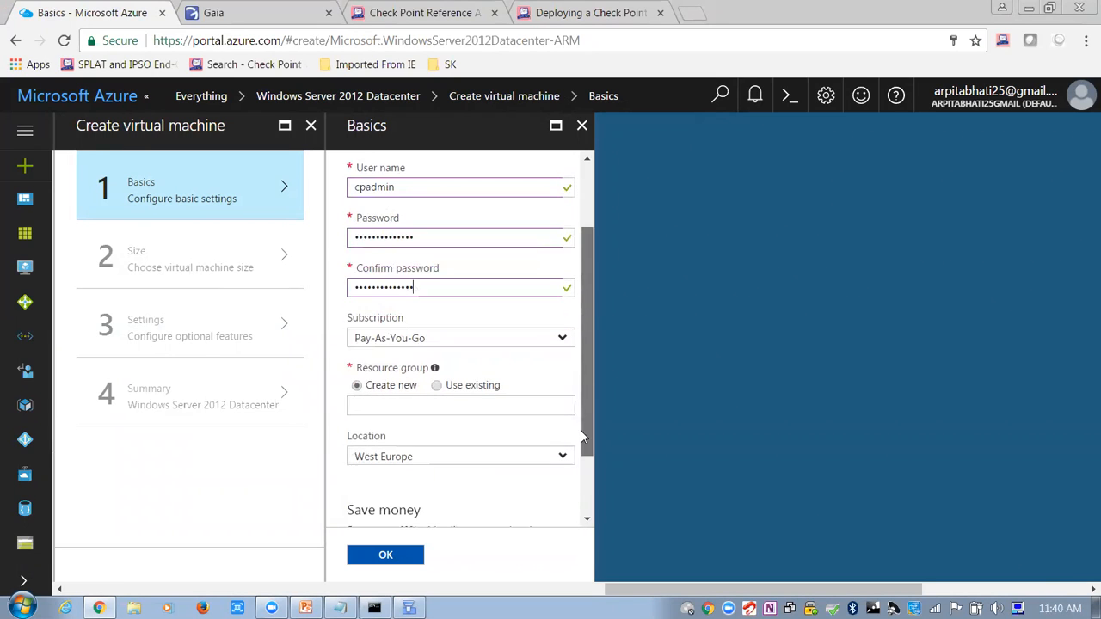
pyautogui.click(437, 386)
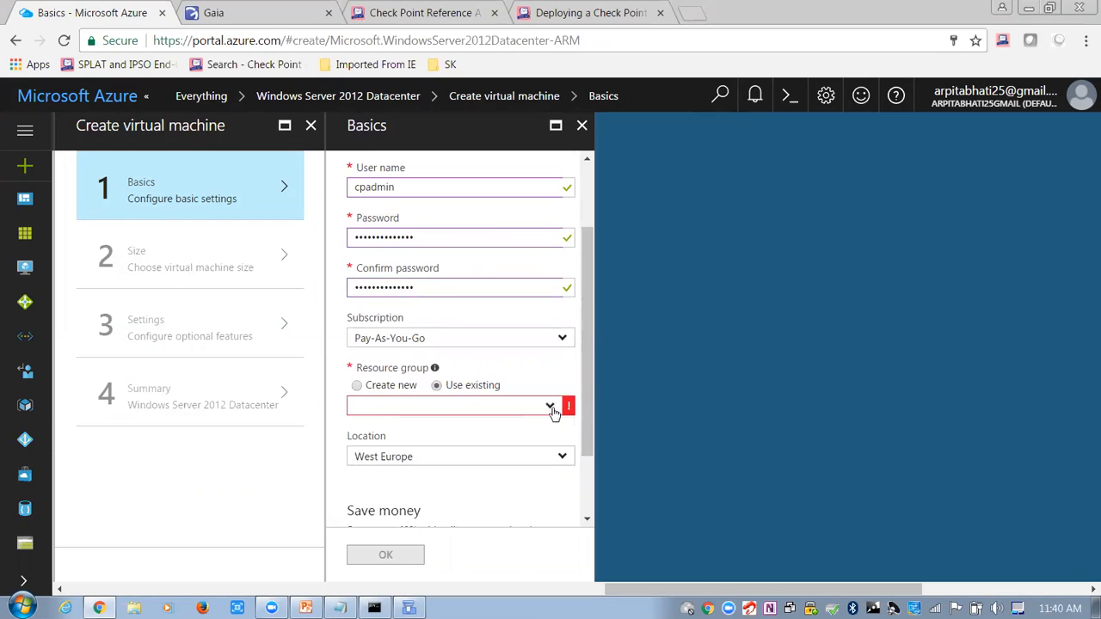
pyautogui.click(551, 409)
pyautogui.click(436, 449)
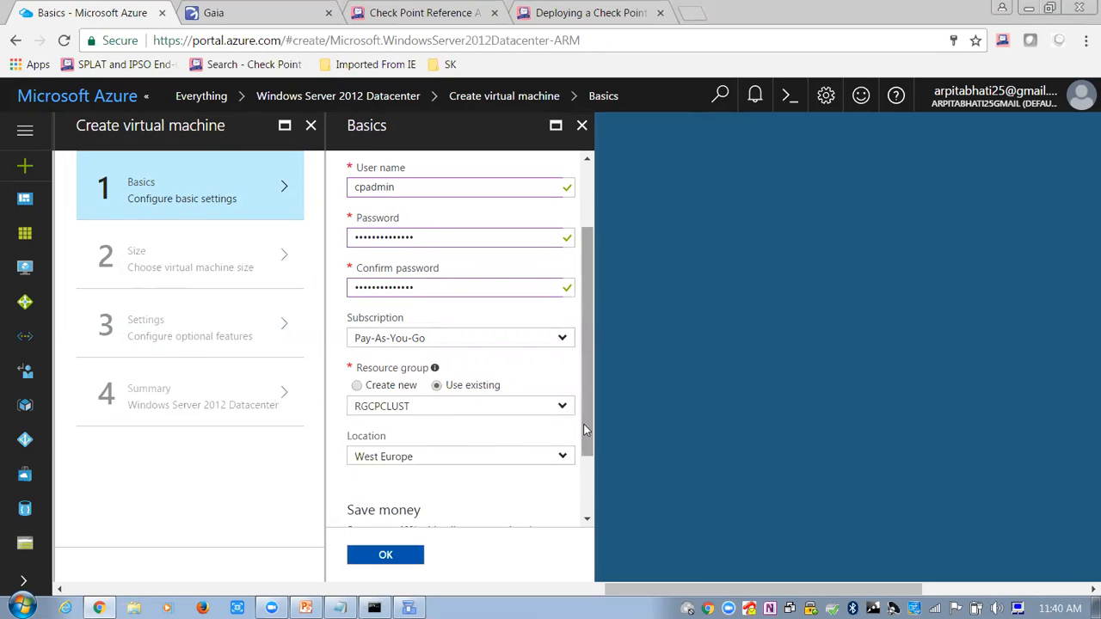
pyautogui.scroll(-1, 591, 464)
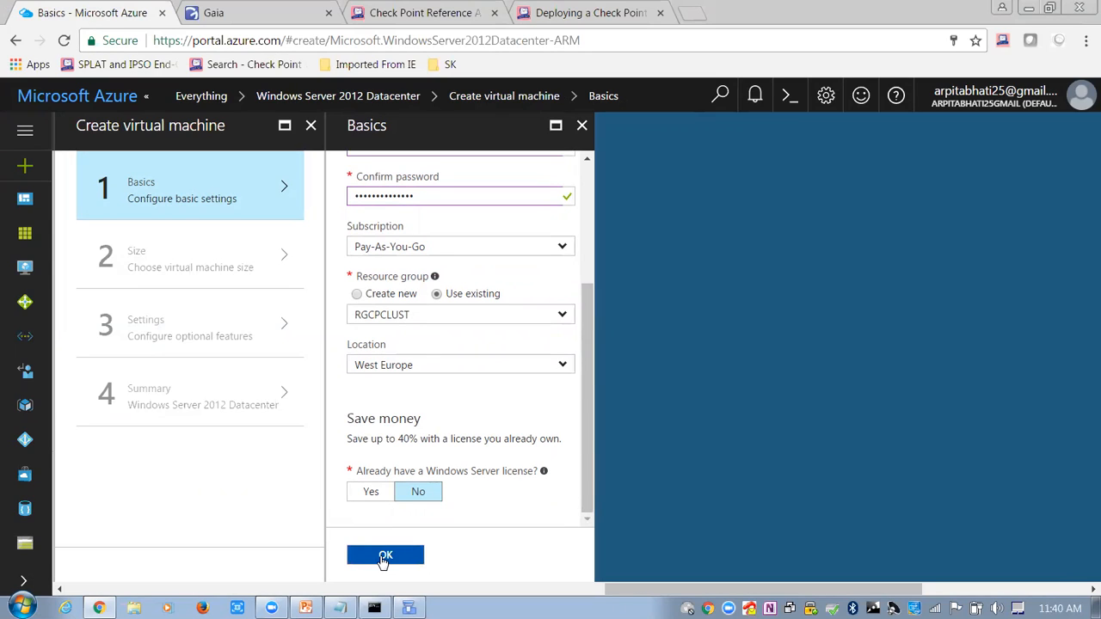
pyautogui.click(369, 492)
pyautogui.scroll(-2, 587, 404)
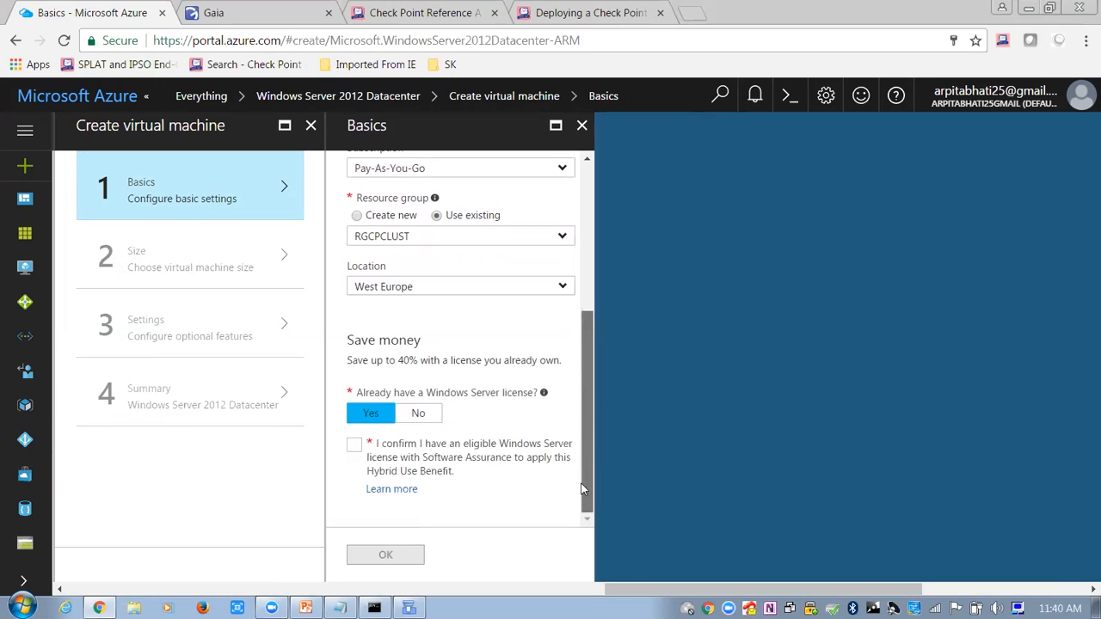
pyautogui.click(354, 445)
pyautogui.click(419, 413)
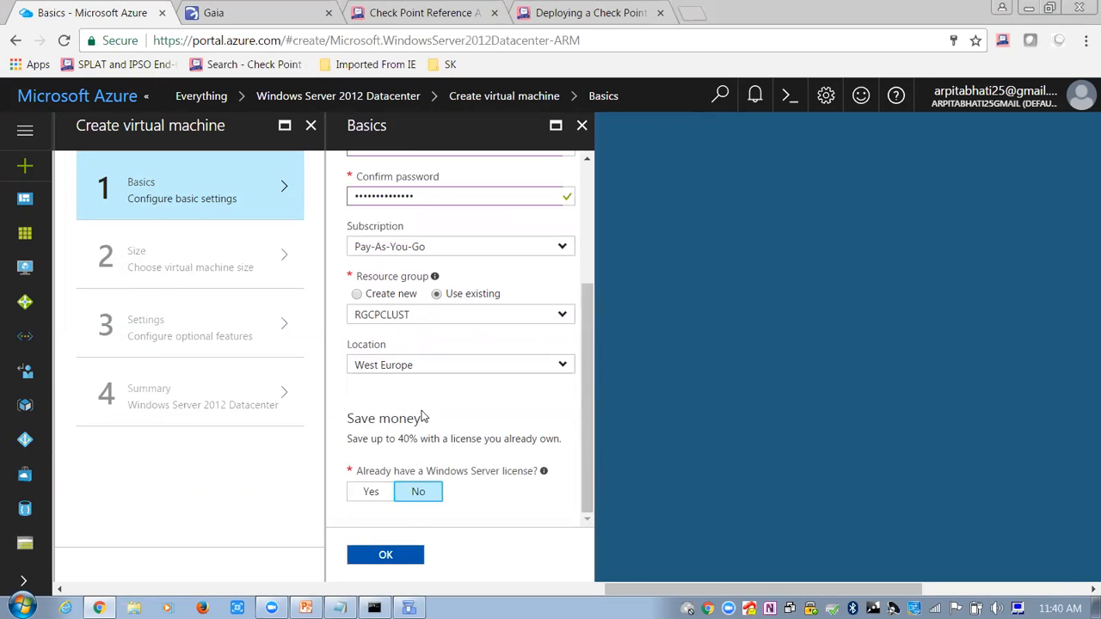
# - Accept the basic settings and choose the DS2_V2 Standard size for the virtual machine
pyautogui.click(401, 557)
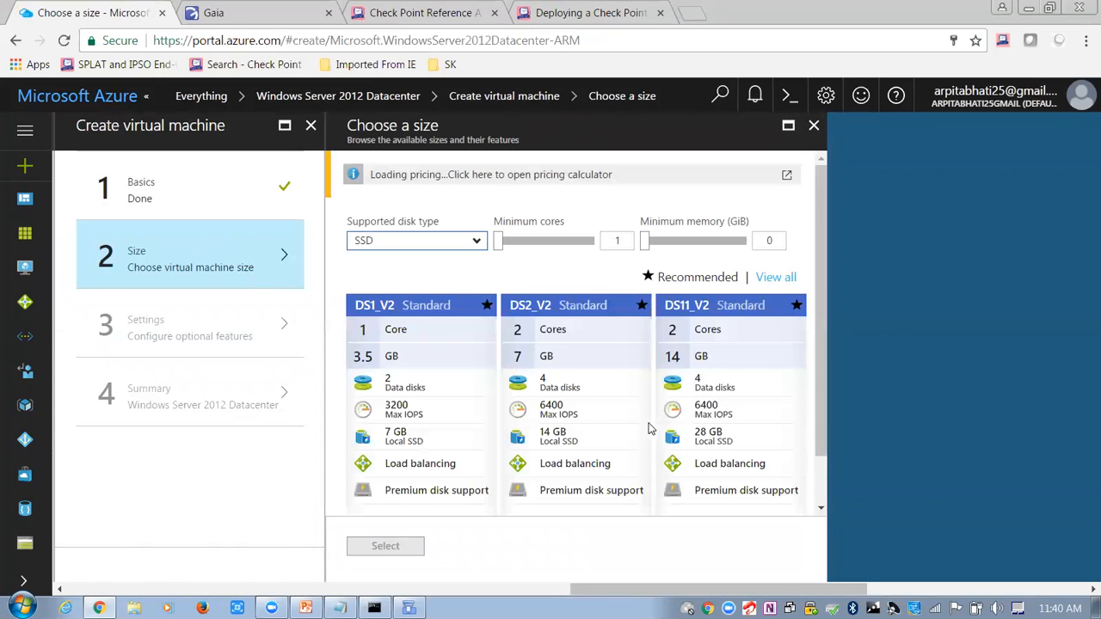
pyautogui.click(540, 354)
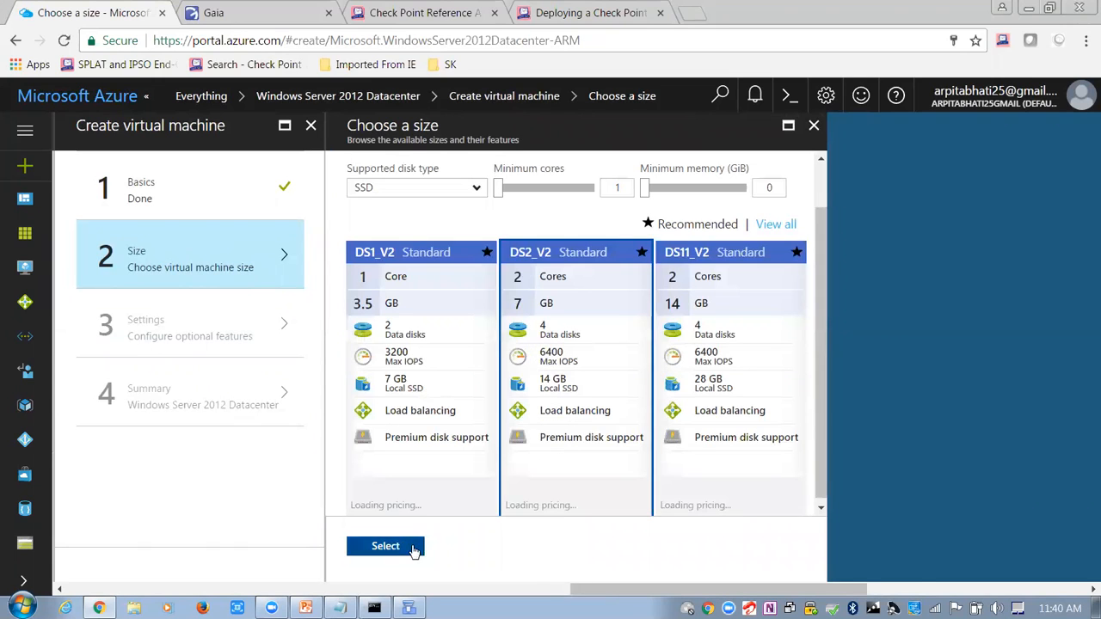
pyautogui.click(385, 546)
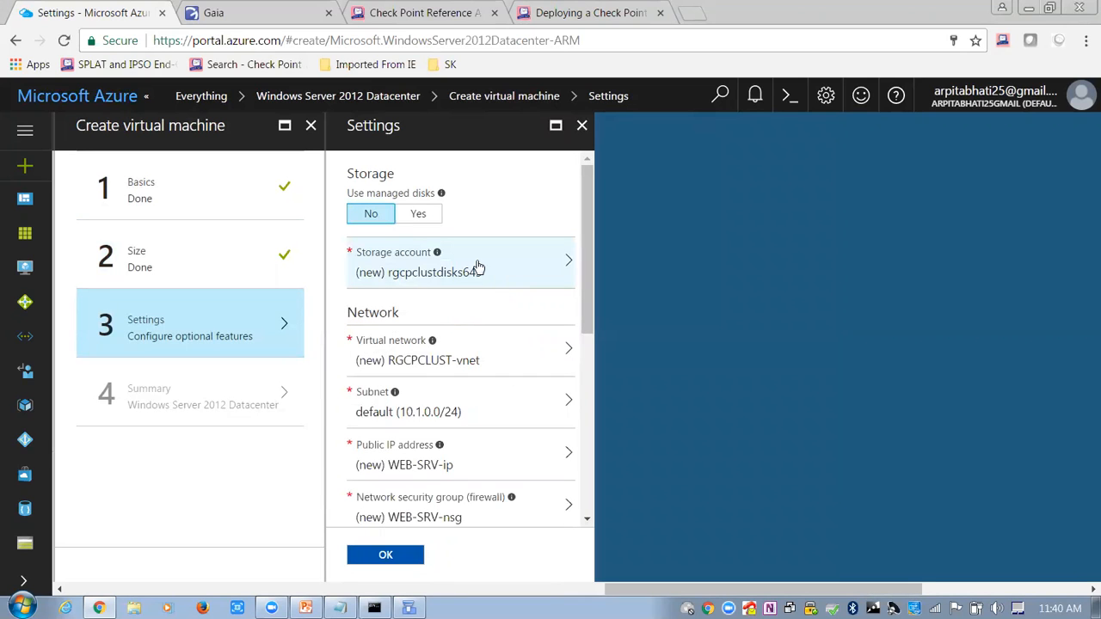
# - Place the virtual machine in the My-VNET virtual network on the WEB-SUBNET (10.0.2.0/24) subnet
pyautogui.click(470, 356)
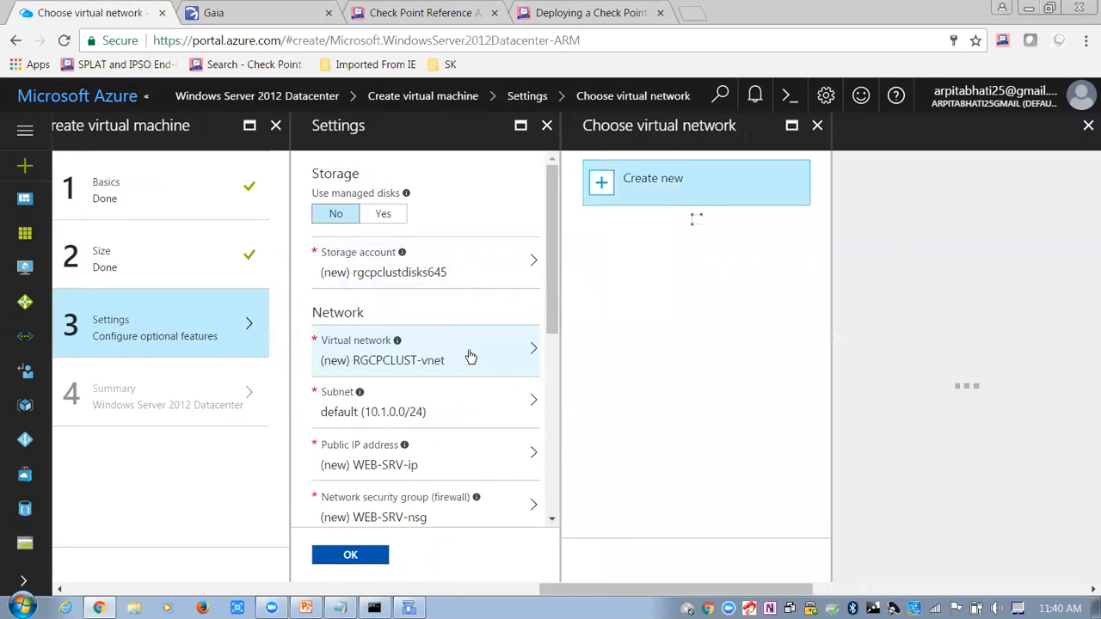
pyautogui.click(645, 331)
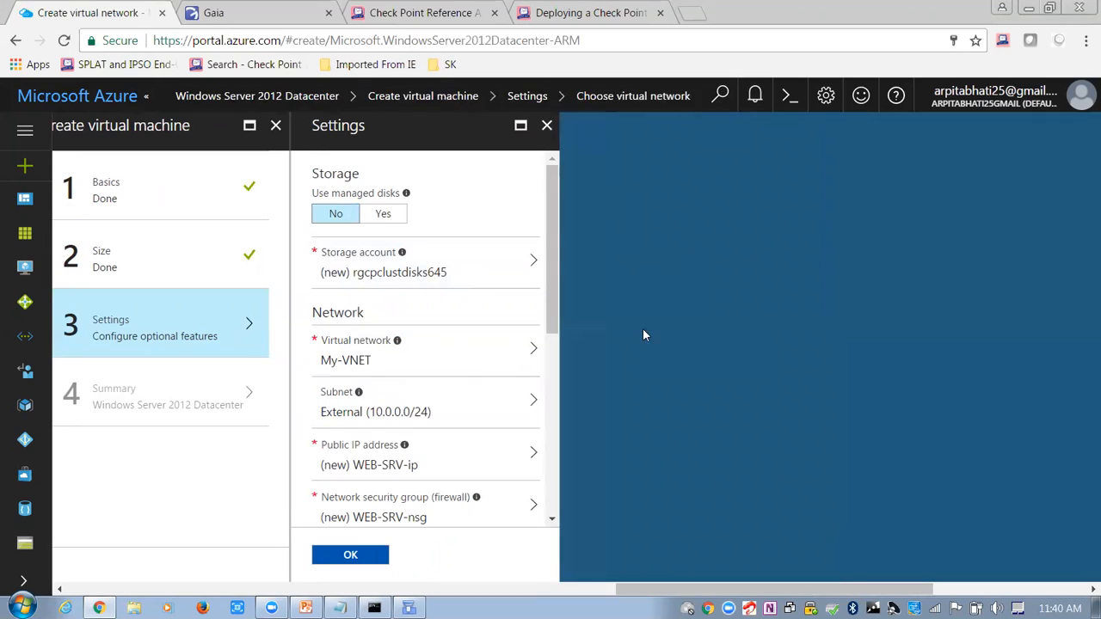
pyautogui.click(380, 360)
pyautogui.click(699, 316)
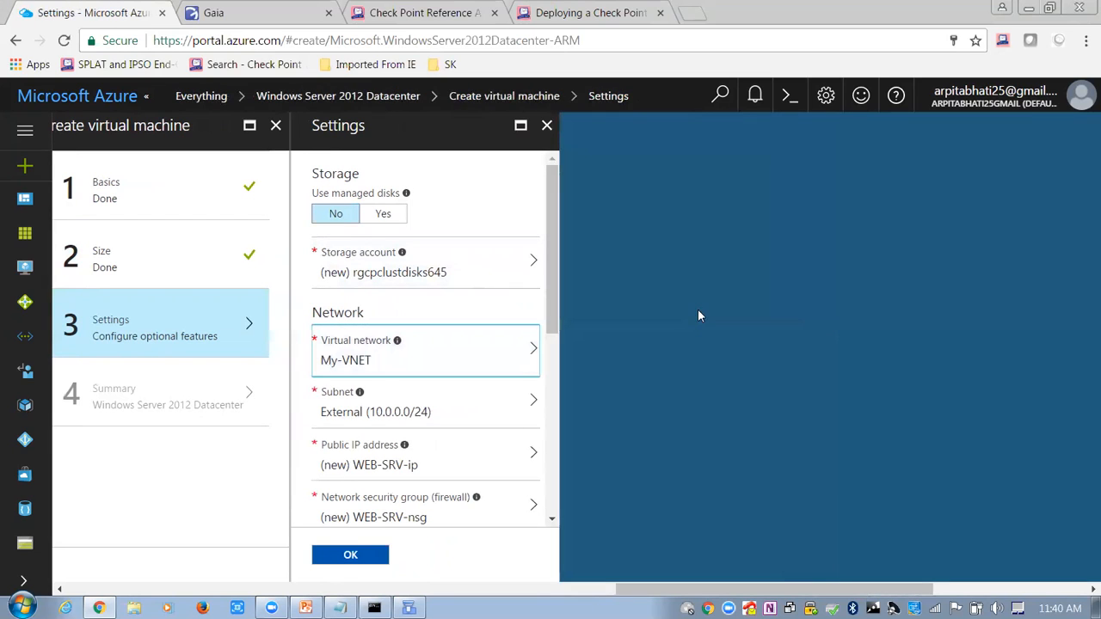
pyautogui.click(393, 415)
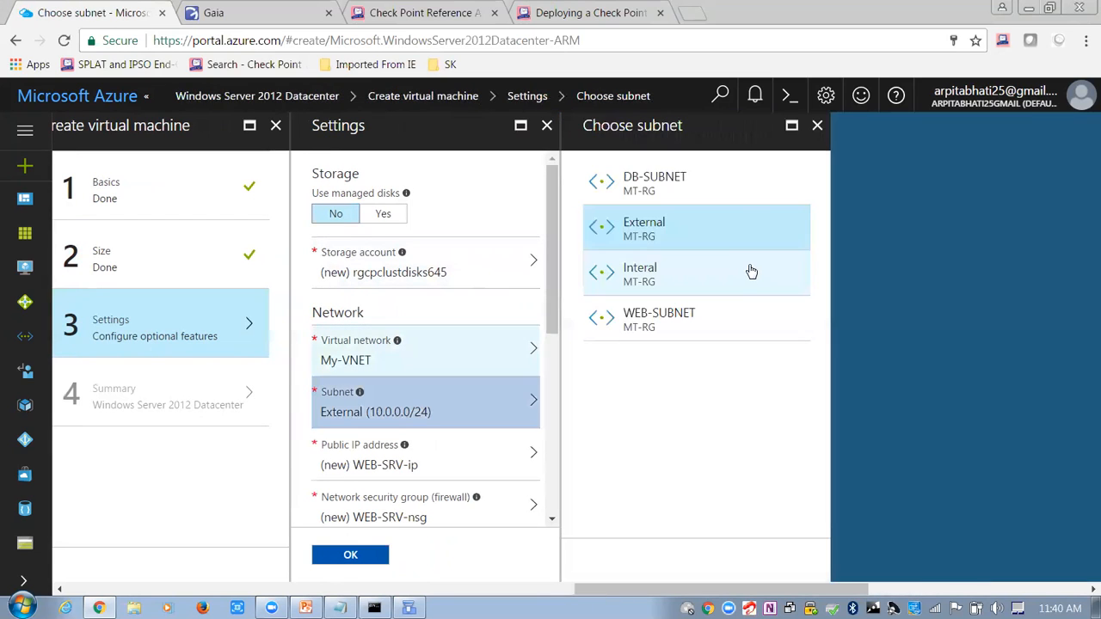
pyautogui.click(681, 314)
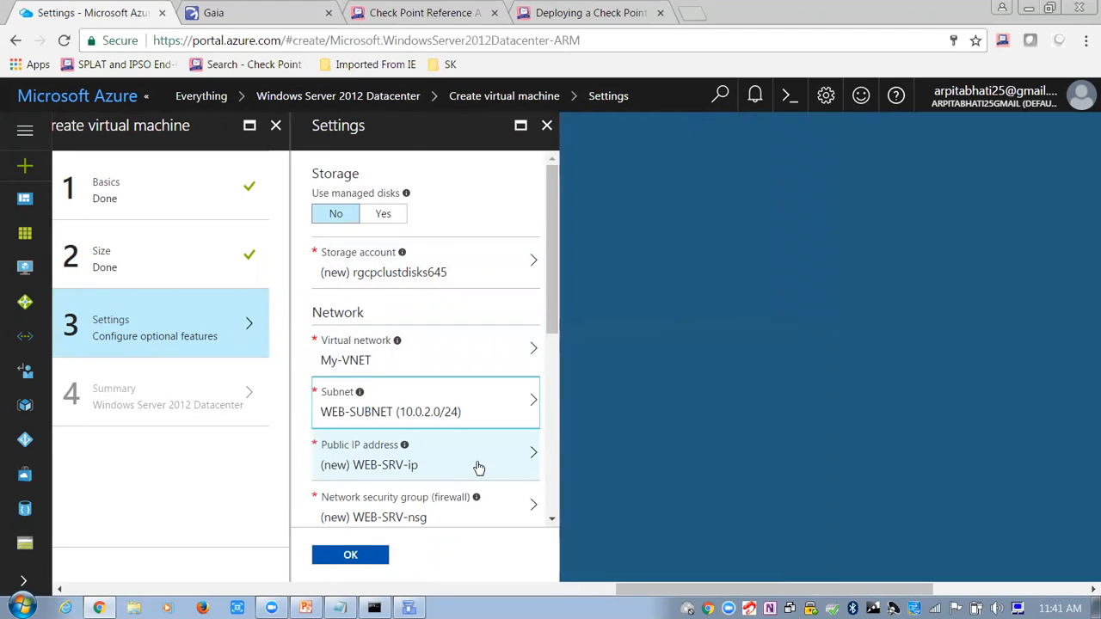
# - Set the network security group to None, accept the settings and summary, and start deploying the virtual machine
pyautogui.click(472, 515)
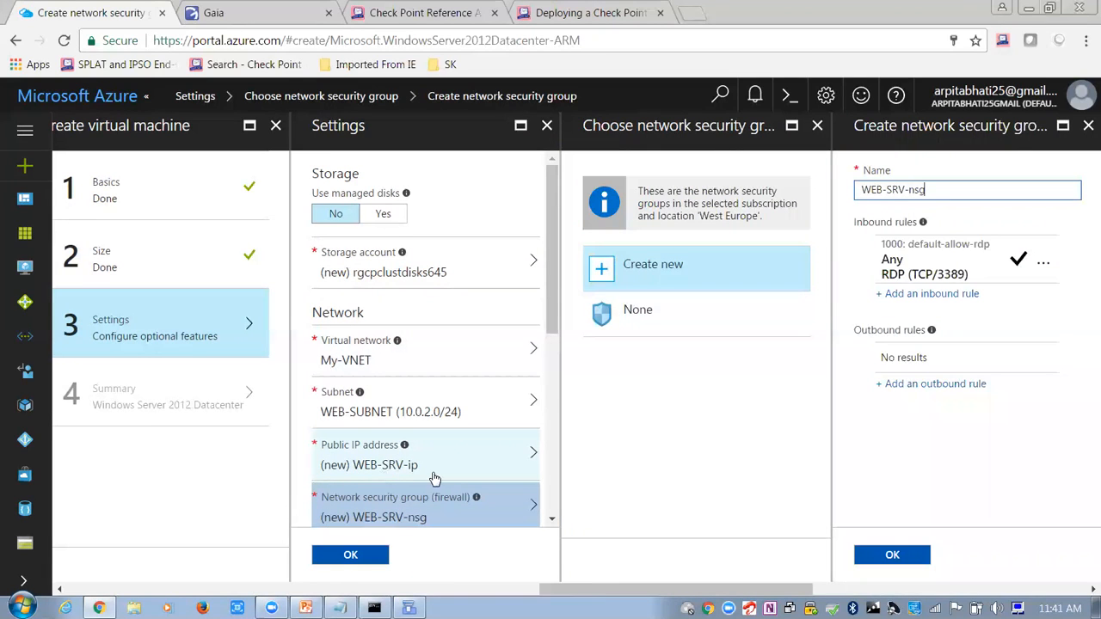
pyautogui.click(651, 312)
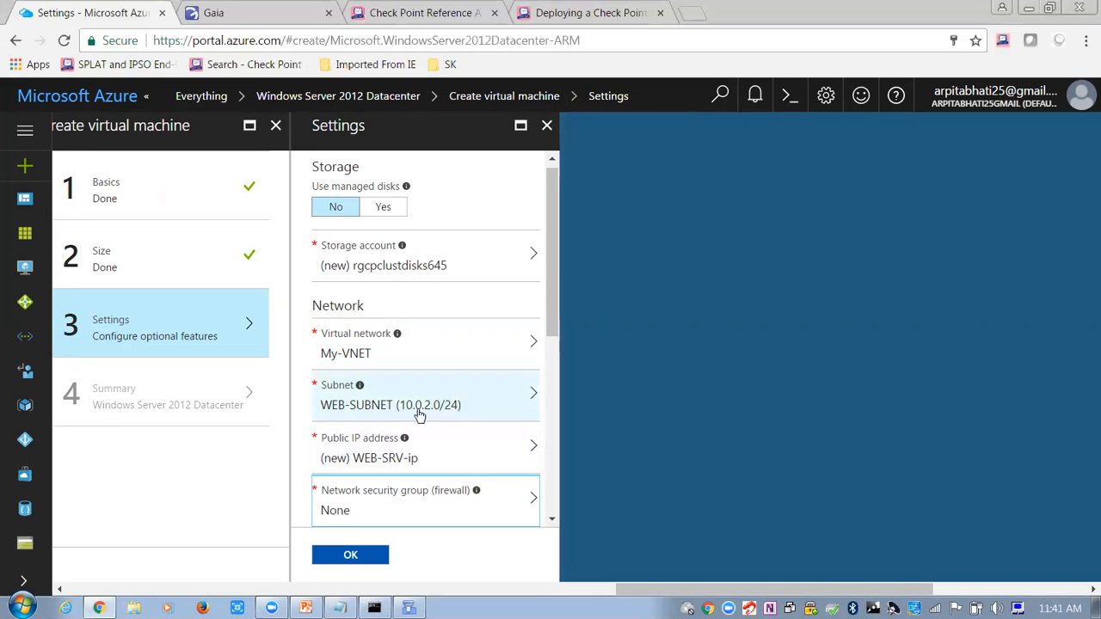
pyautogui.click(362, 560)
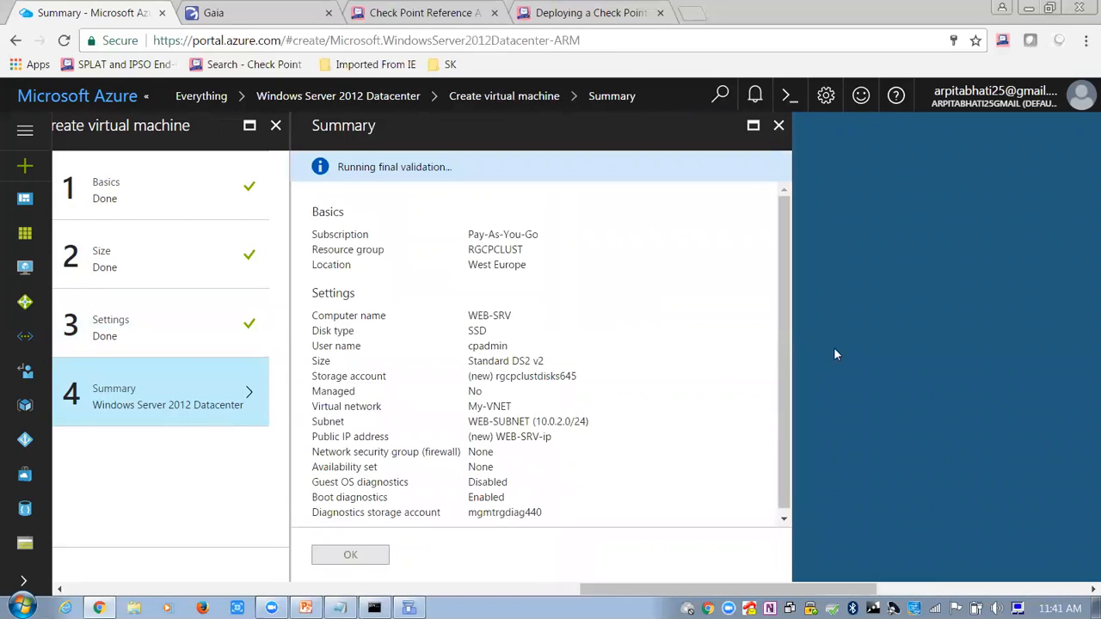
pyautogui.click(368, 555)
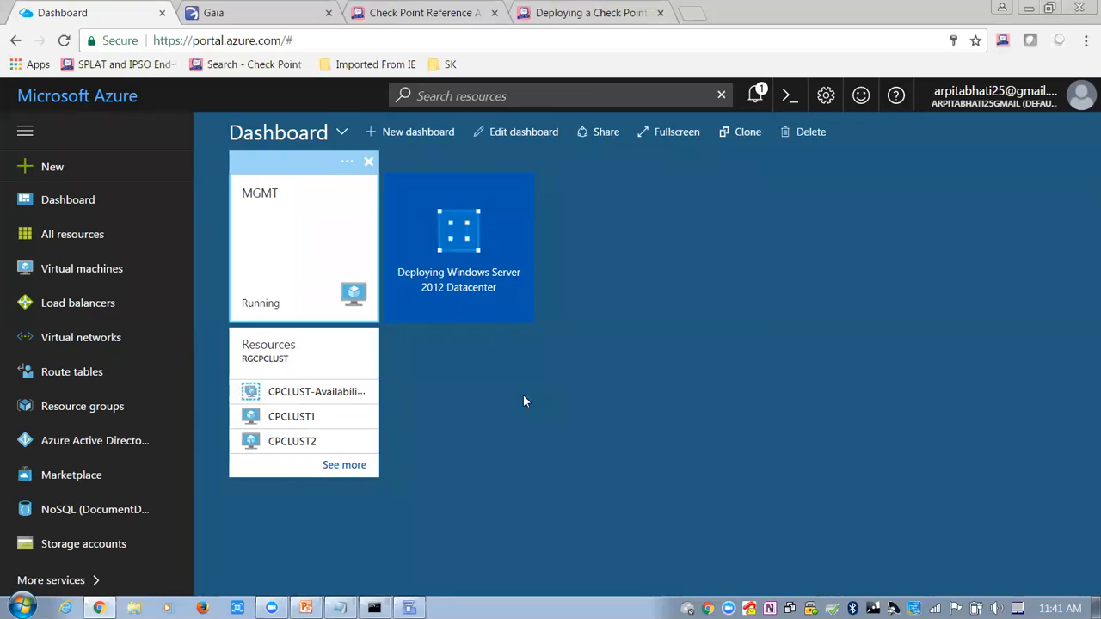
# - Switch to the PowerPoint topology slide, examine WEB-SRV1 and the web subnet's link to the internal subnet, and return to the Azure portal
pyautogui.click(306, 608)
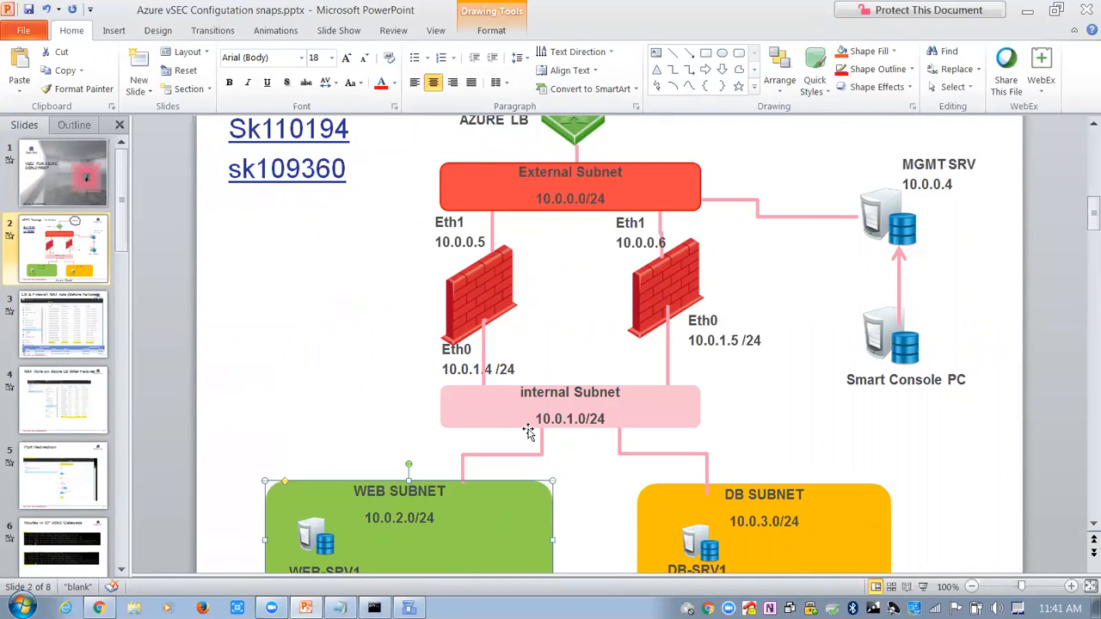
pyautogui.click(302, 529)
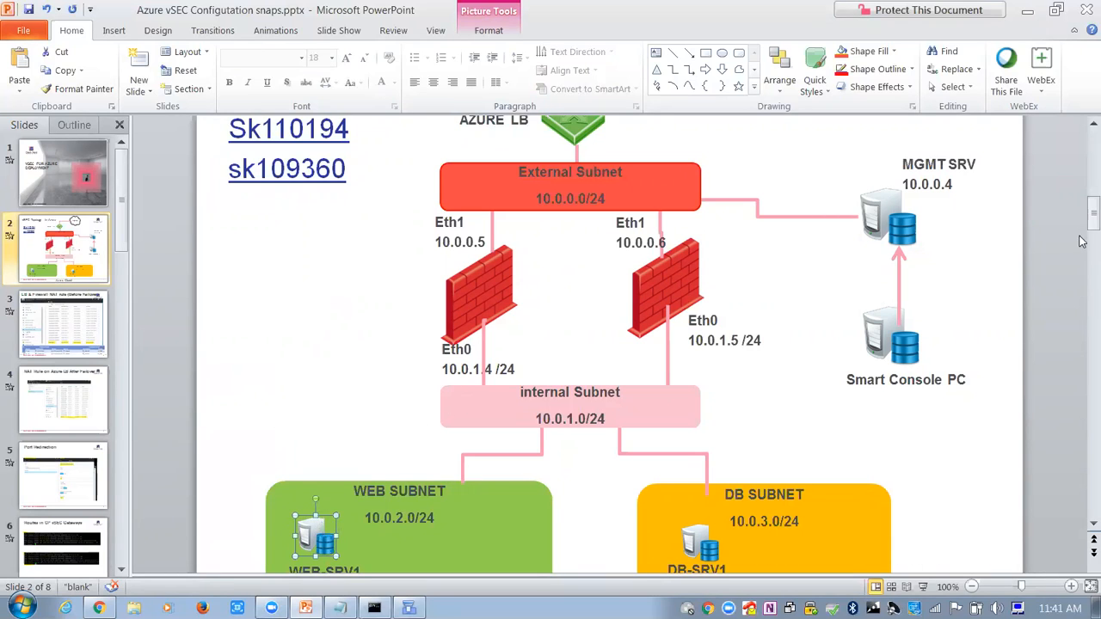
pyautogui.moveTo(1089, 210); pyautogui.dragTo(1082, 227)
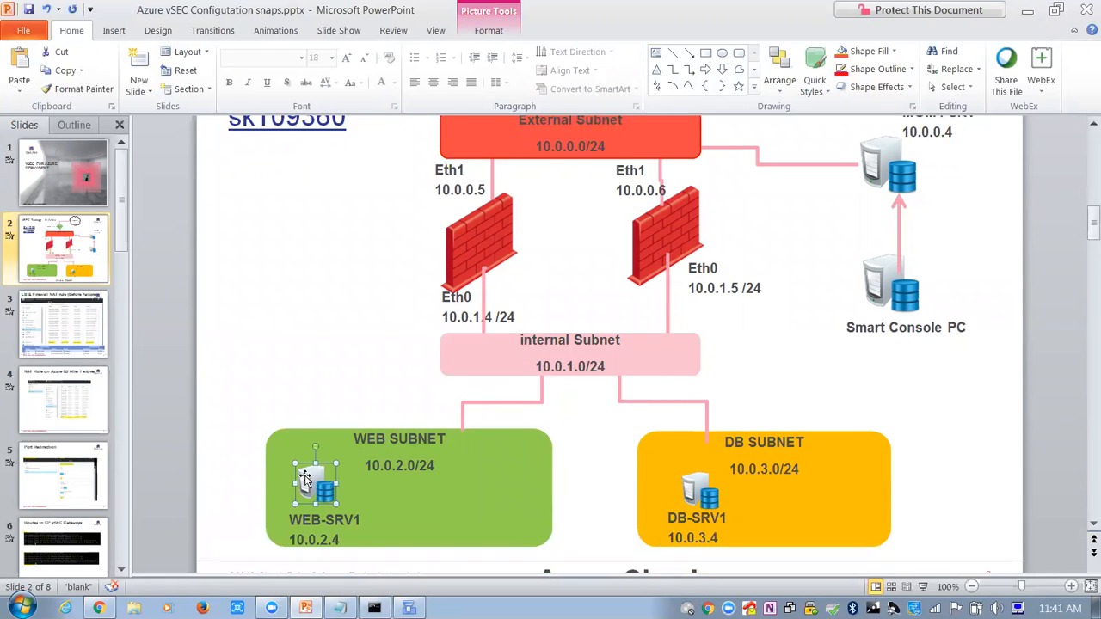
pyautogui.click(388, 429)
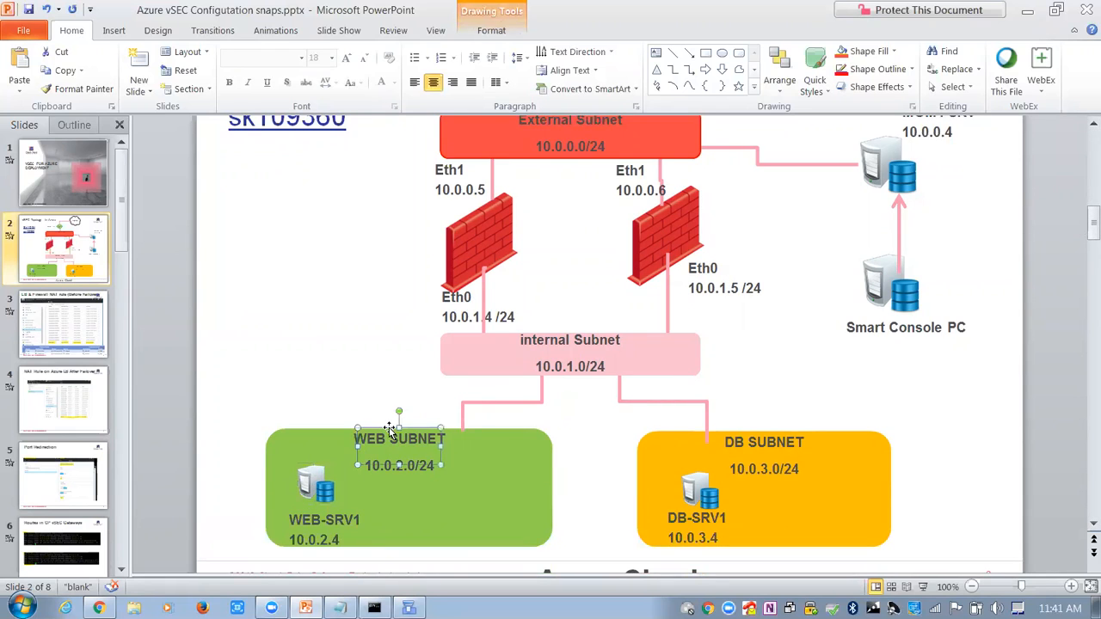
pyautogui.click(488, 436)
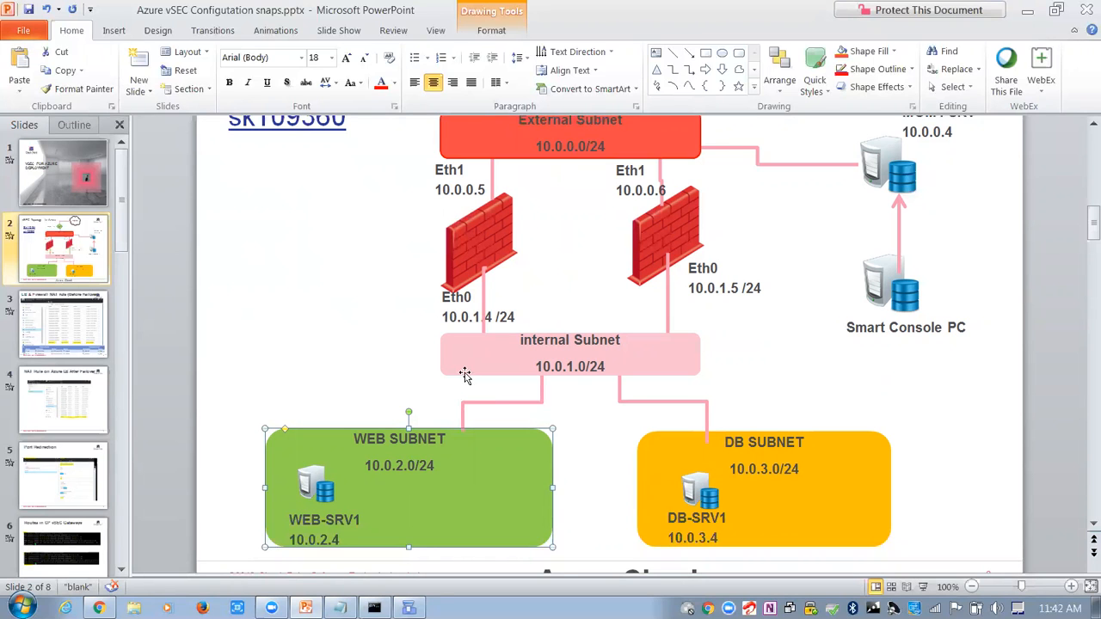
pyautogui.click(100, 609)
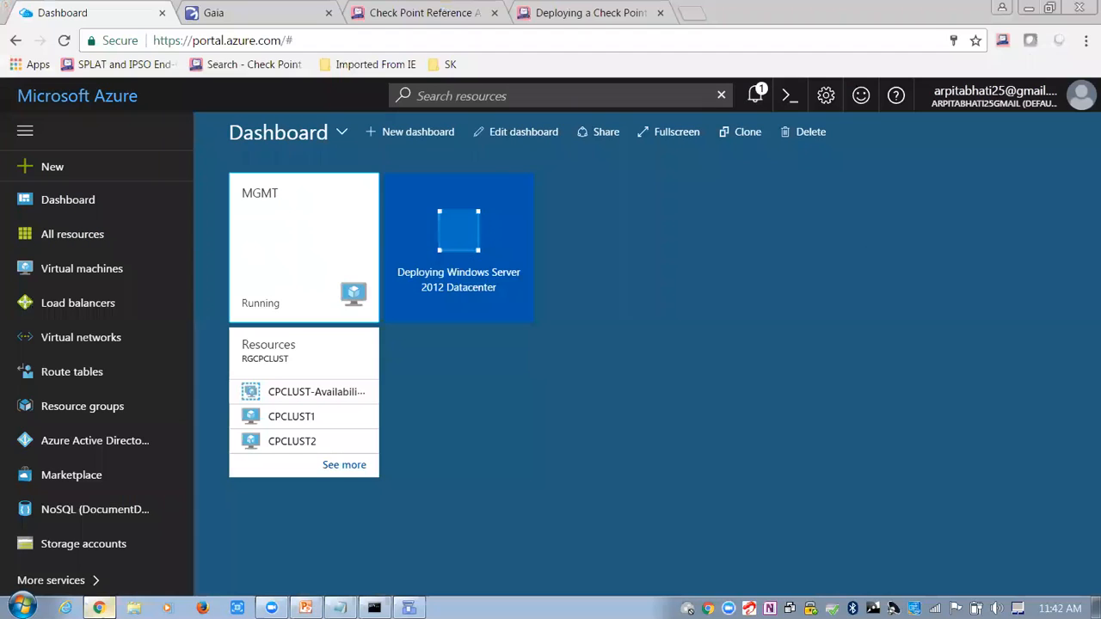
# - Check the deployment status of the Windows Server 2012 Datacenter virtual machine, refresh its details and return to the dashboard
pyautogui.click(472, 250)
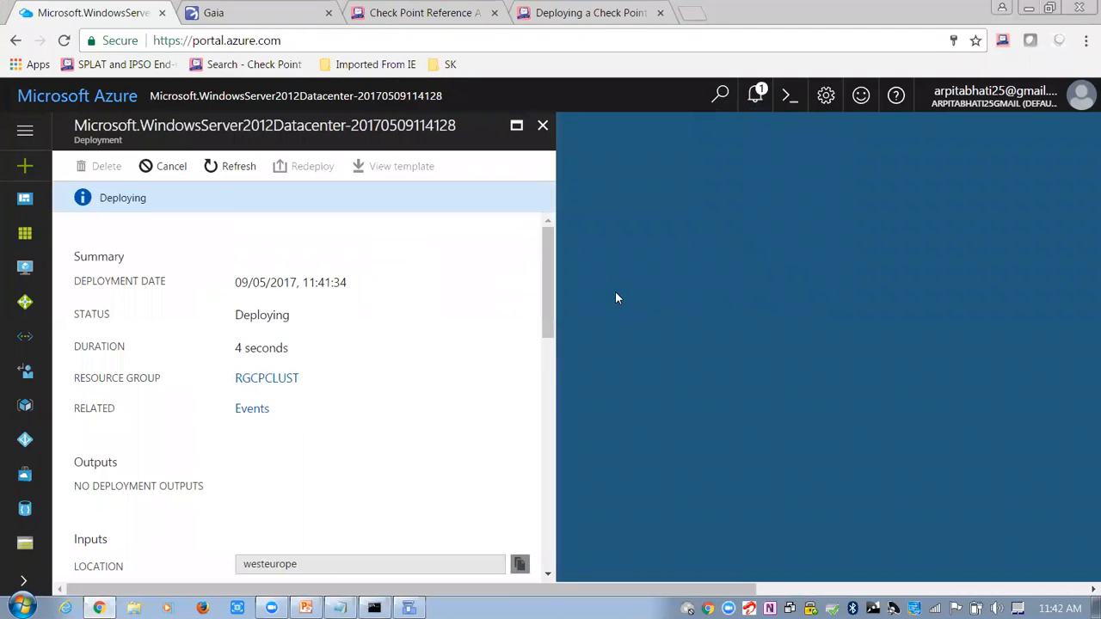
pyautogui.click(244, 172)
pyautogui.click(543, 125)
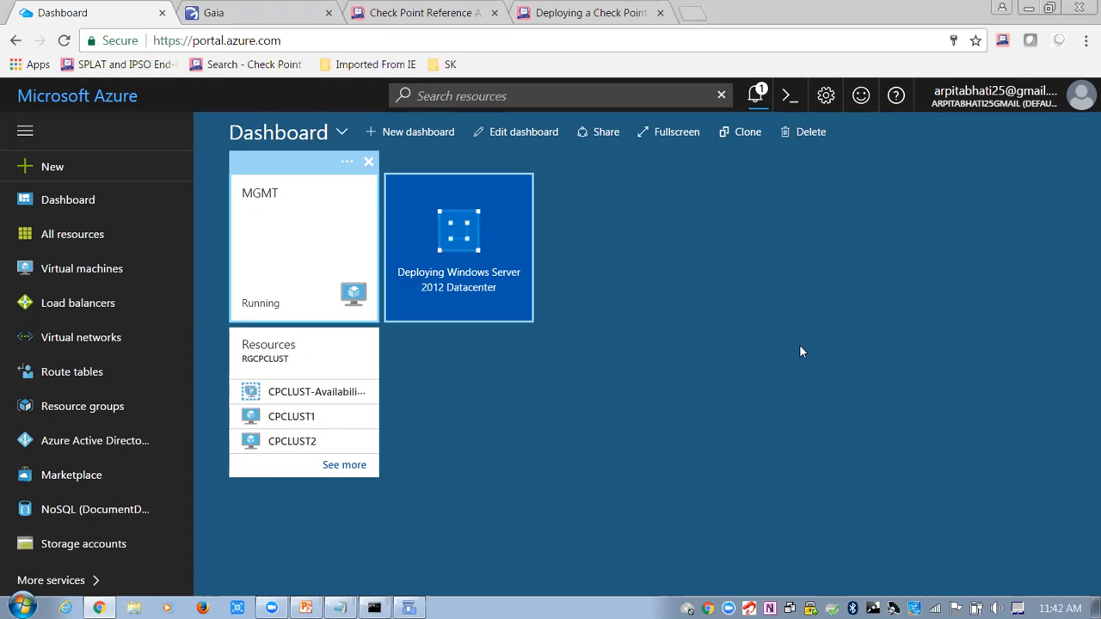
# - Launch Windows PowerShell ISE and hide its Commands pane to leave only the console
pyautogui.click(21, 607)
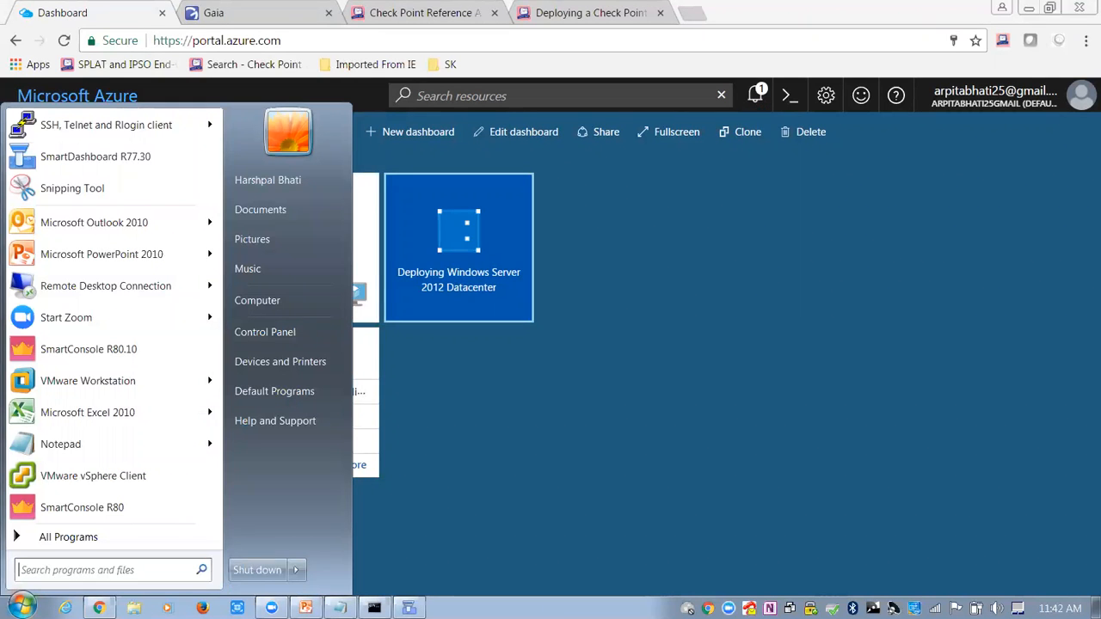
pyautogui.write('pow')
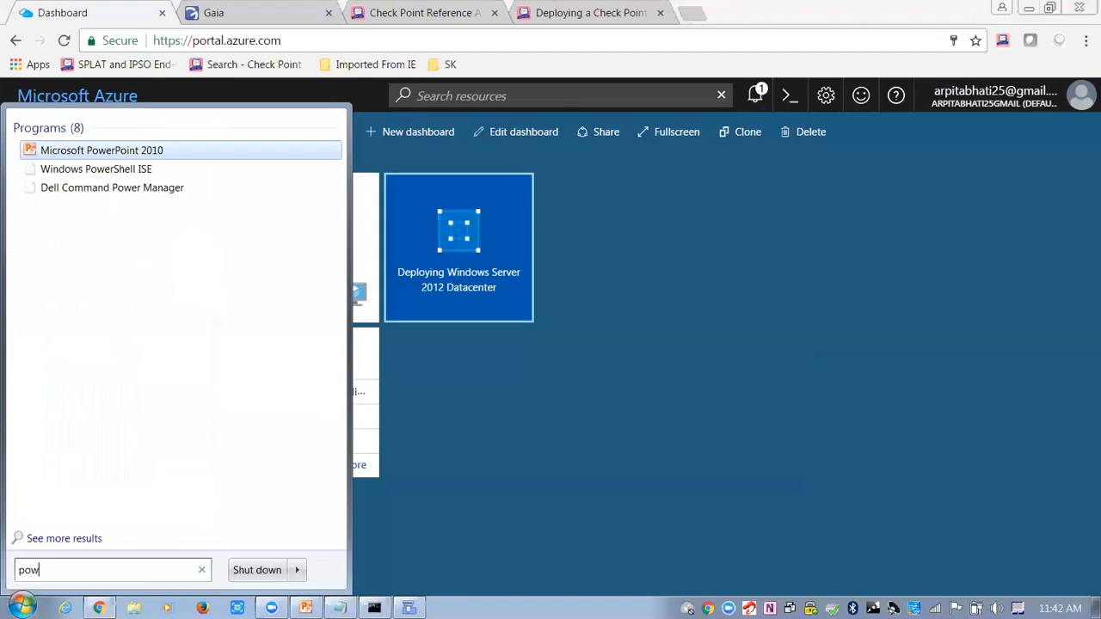
pyautogui.click(96, 169)
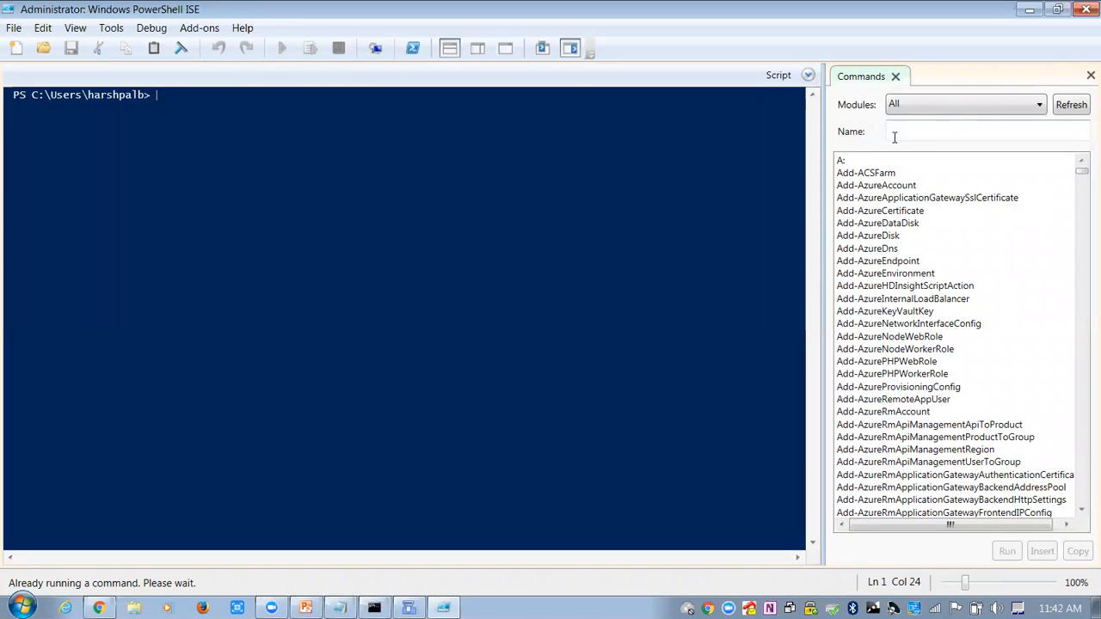
pyautogui.click(1091, 76)
pyautogui.press('Return')
pyautogui.press('Return')
pyautogui.press('Return')
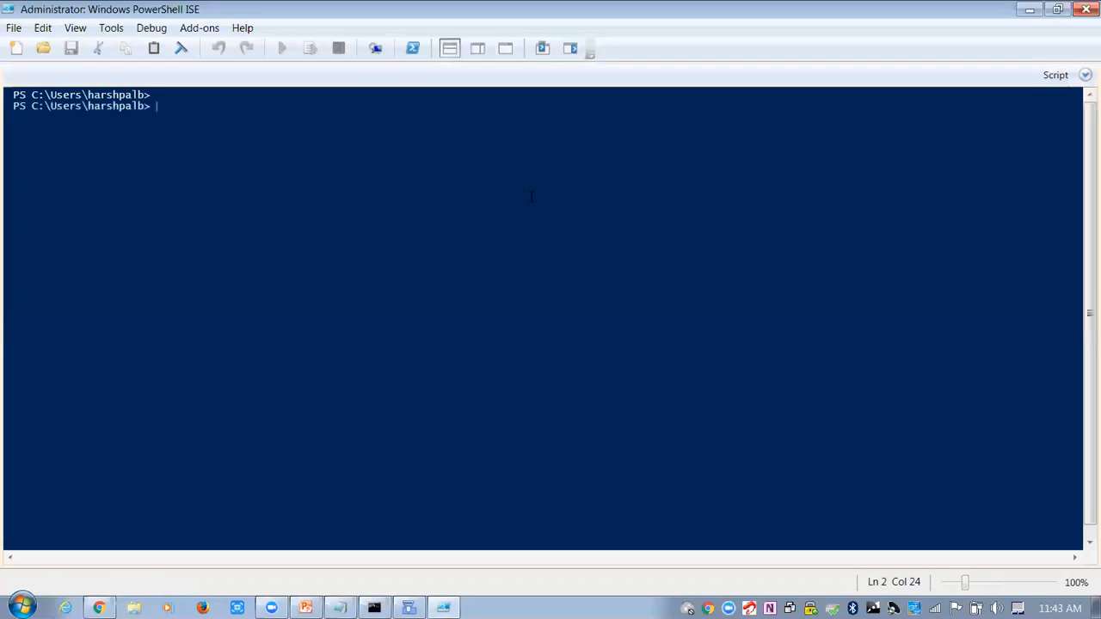
# - Switch to the sk110194 article in Chrome and copy the script from the Parameters header through the GeneratePassword(20,10) line
pyautogui.click(271, 607)
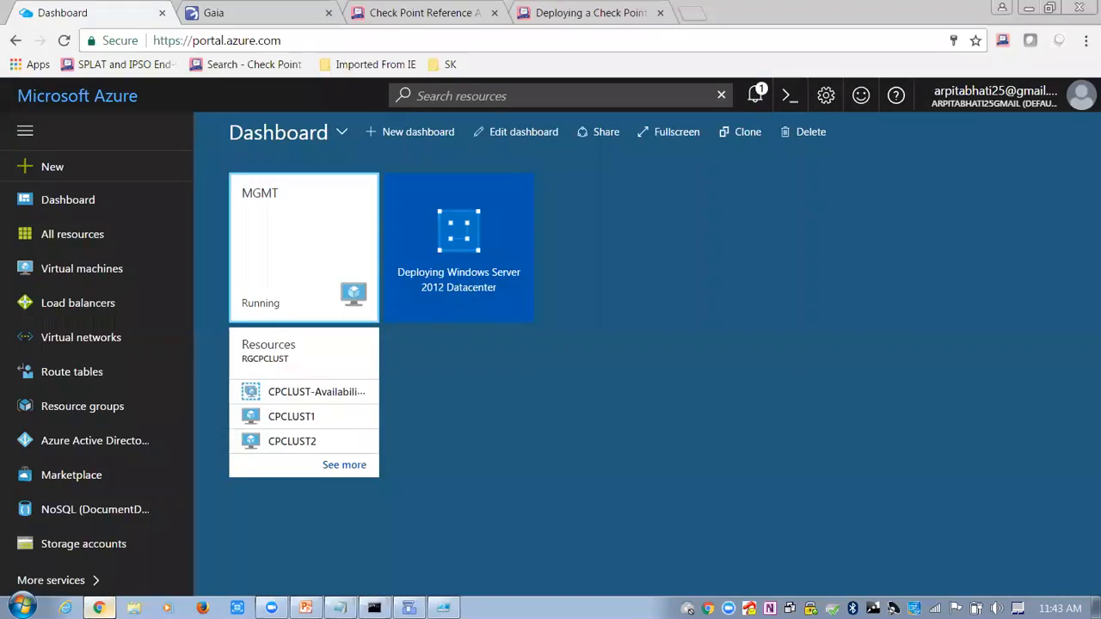
pyautogui.click(409, 13)
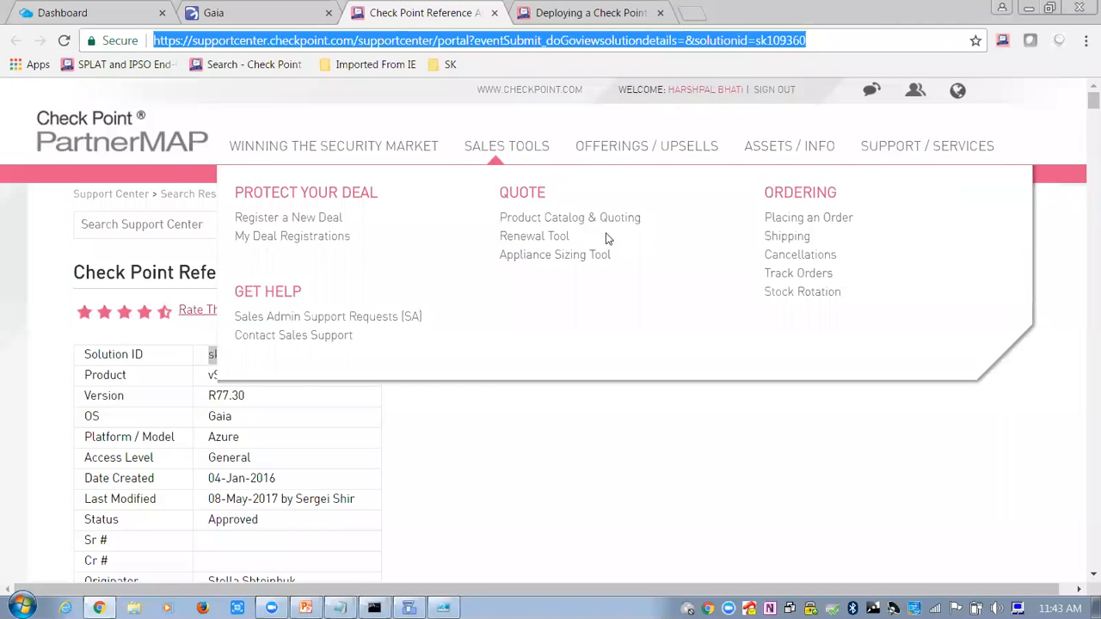
pyautogui.click(551, 13)
pyautogui.scroll(2, 533, 255)
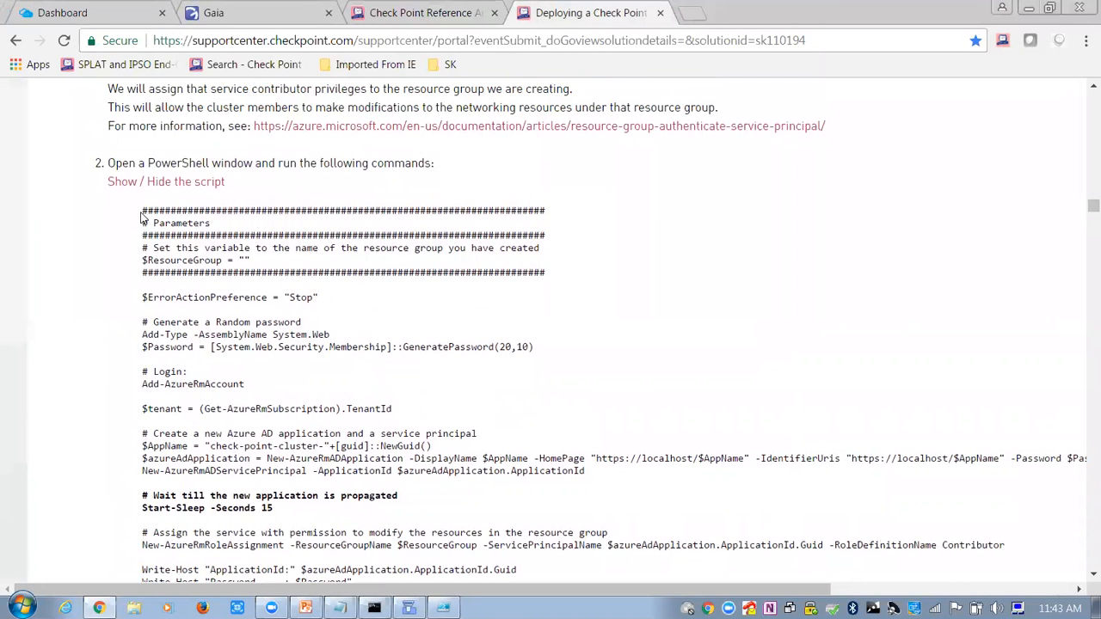
pyautogui.moveTo(144, 210); pyautogui.dragTo(300, 307)
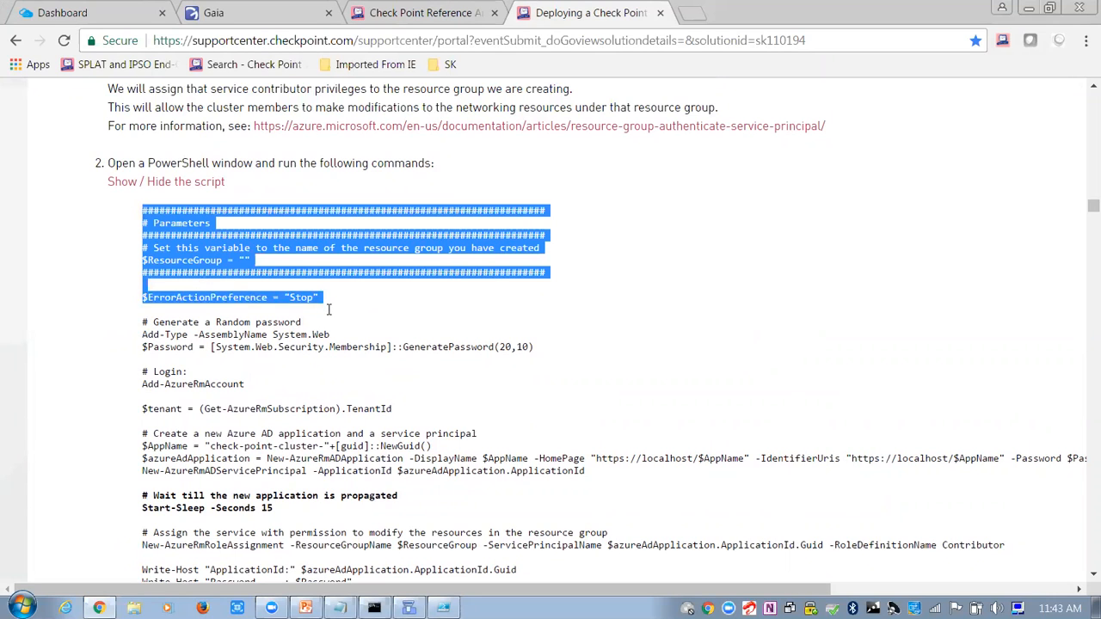
pyautogui.moveTo(368, 352); pyautogui.dragTo(547, 358)
pyautogui.hotkey('ctrl', 'c')
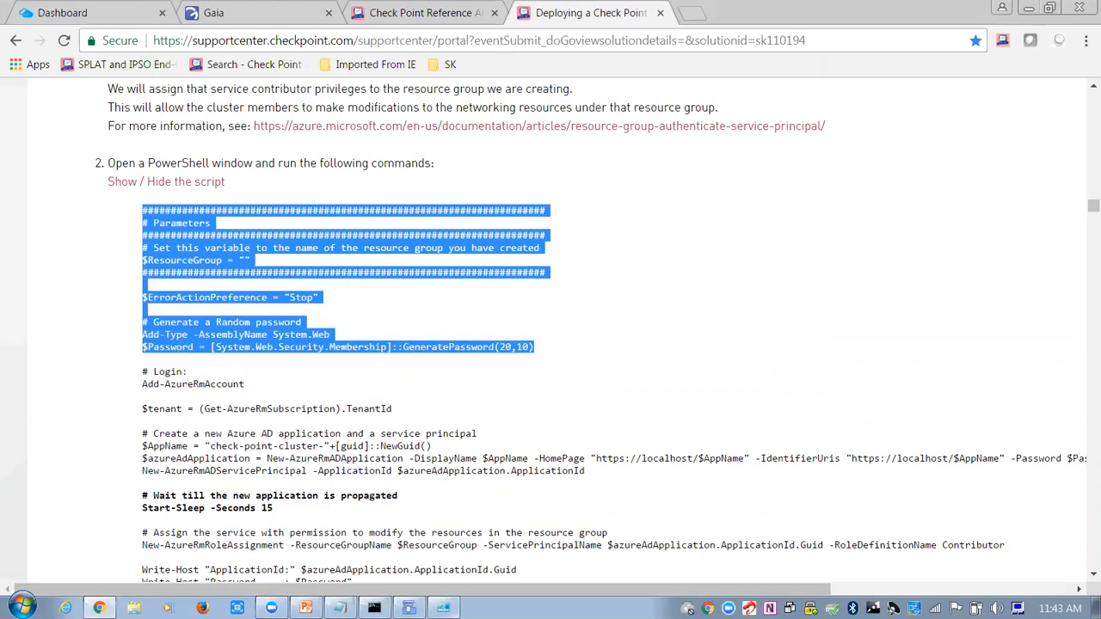
# - Try running the copied script section in PowerShell ISE with an empty $ResourceGroup value, and close the PowerShell window
pyautogui.click(443, 608)
pyautogui.rightClick(481, 312)
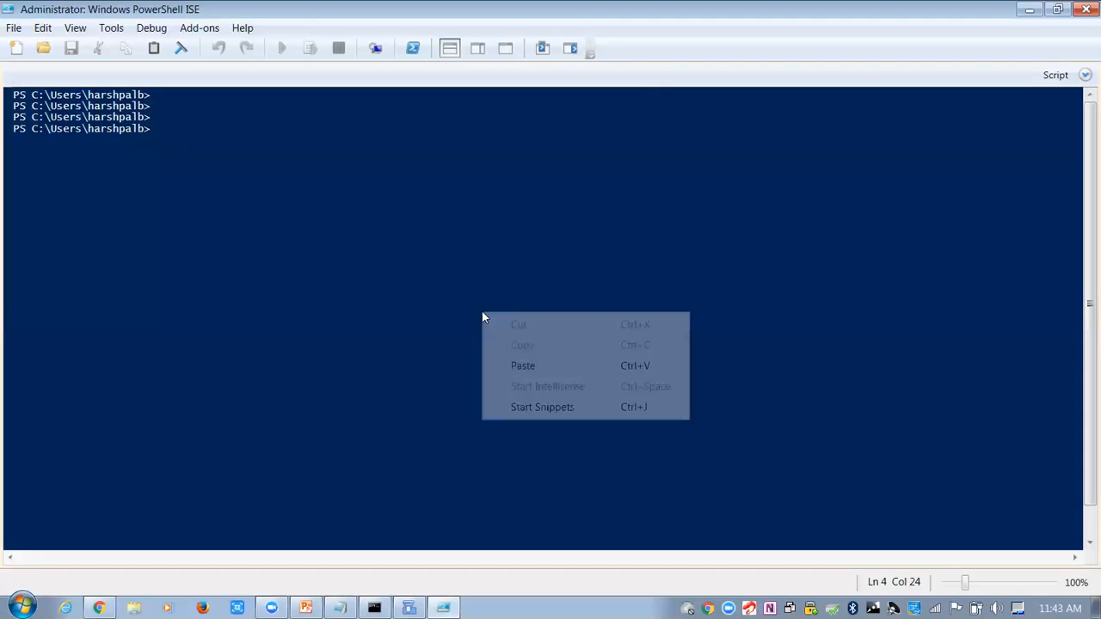
pyautogui.click(523, 366)
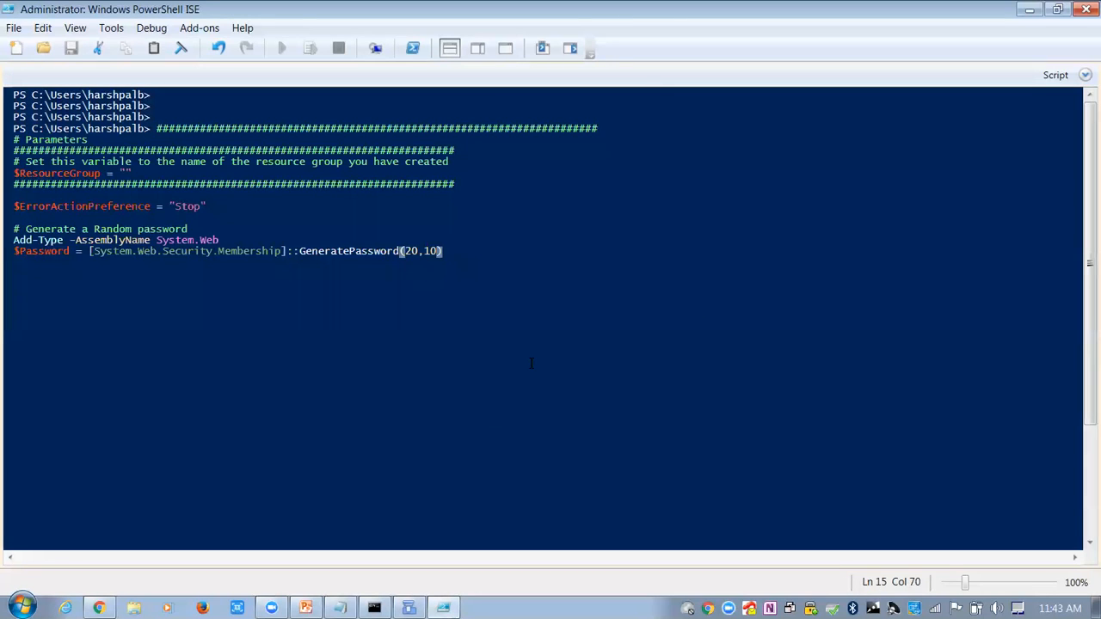
pyautogui.press('Return')
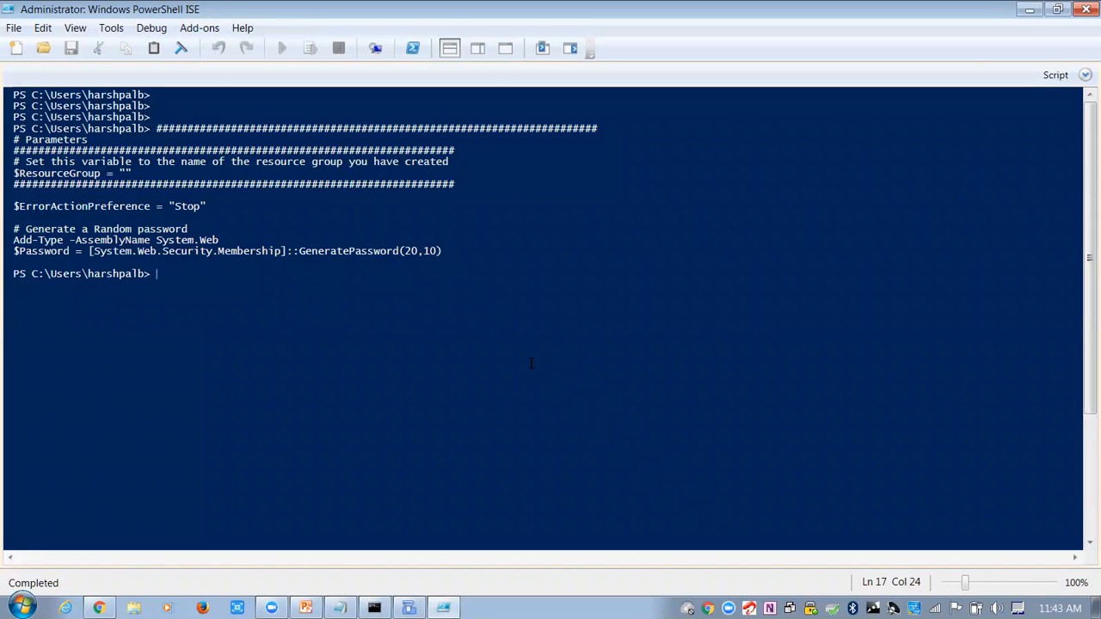
pyautogui.click(1085, 9)
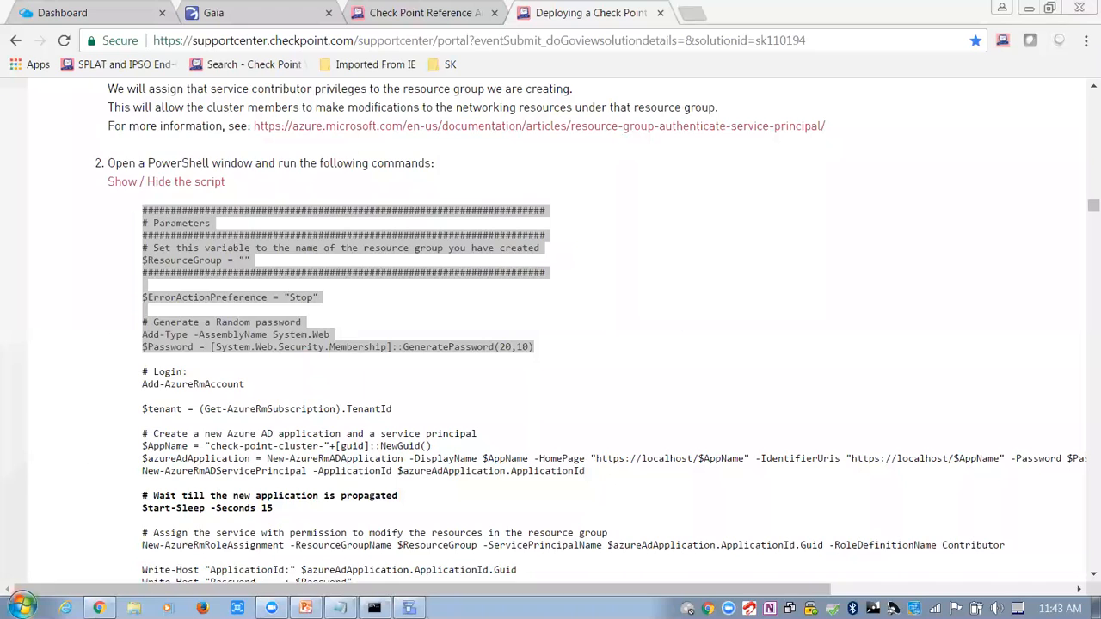
# - Start a fresh Windows PowerShell ISE session
pyautogui.click(22, 607)
pyautogui.write('power')
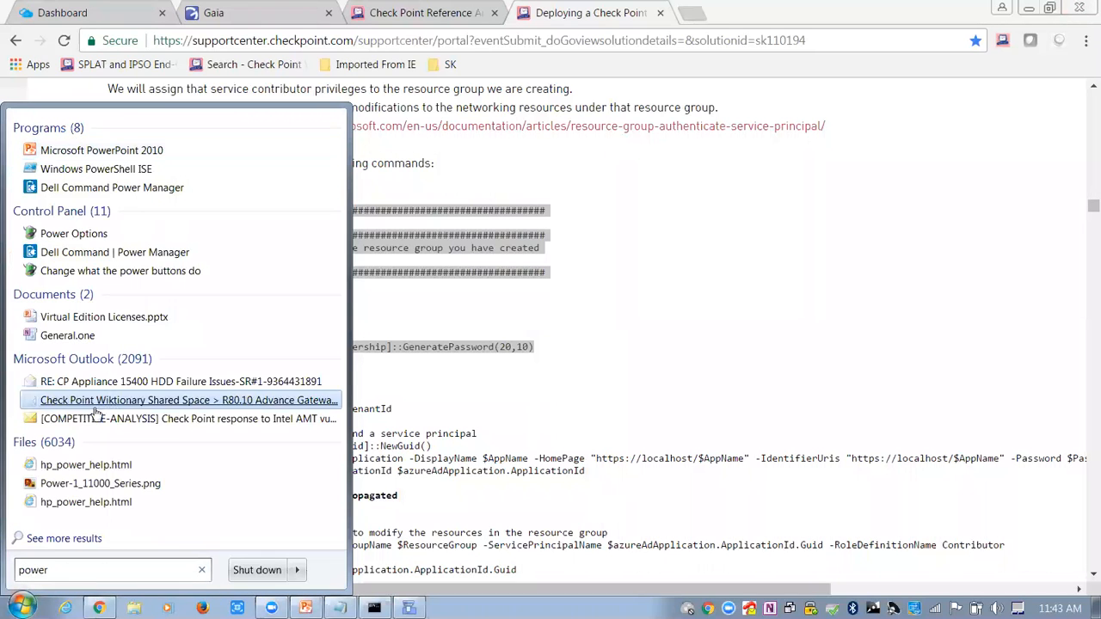
pyautogui.click(148, 176)
# - Switch to the Notepad notes and paste the copied script section below the CPCLUST2 address
pyautogui.click(341, 608)
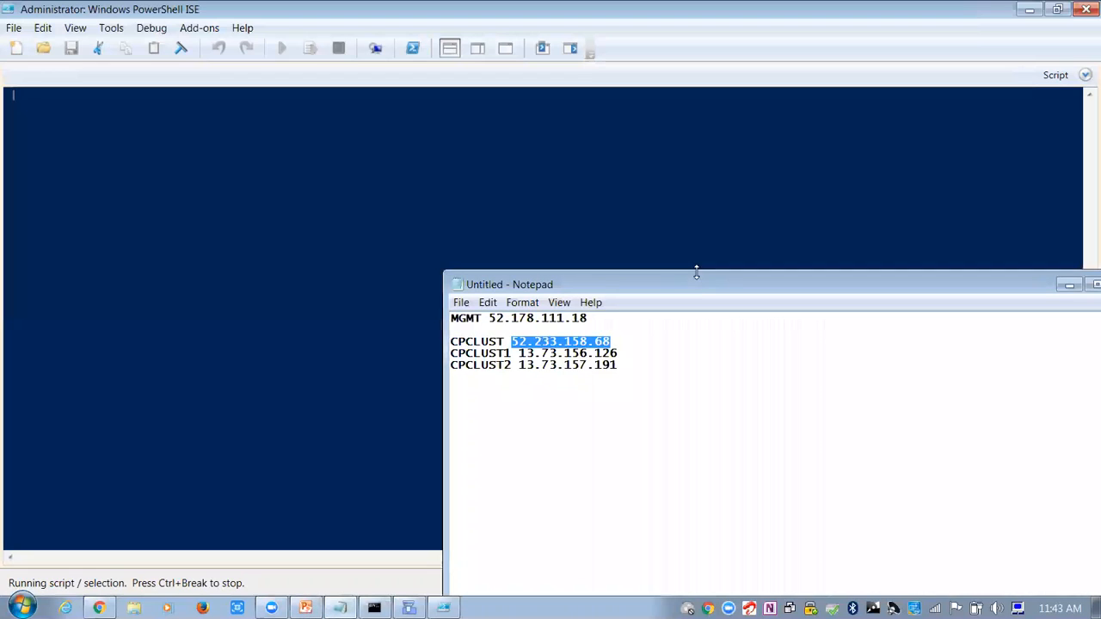
pyautogui.moveTo(698, 290); pyautogui.dragTo(619, 183)
pyautogui.click(371, 293)
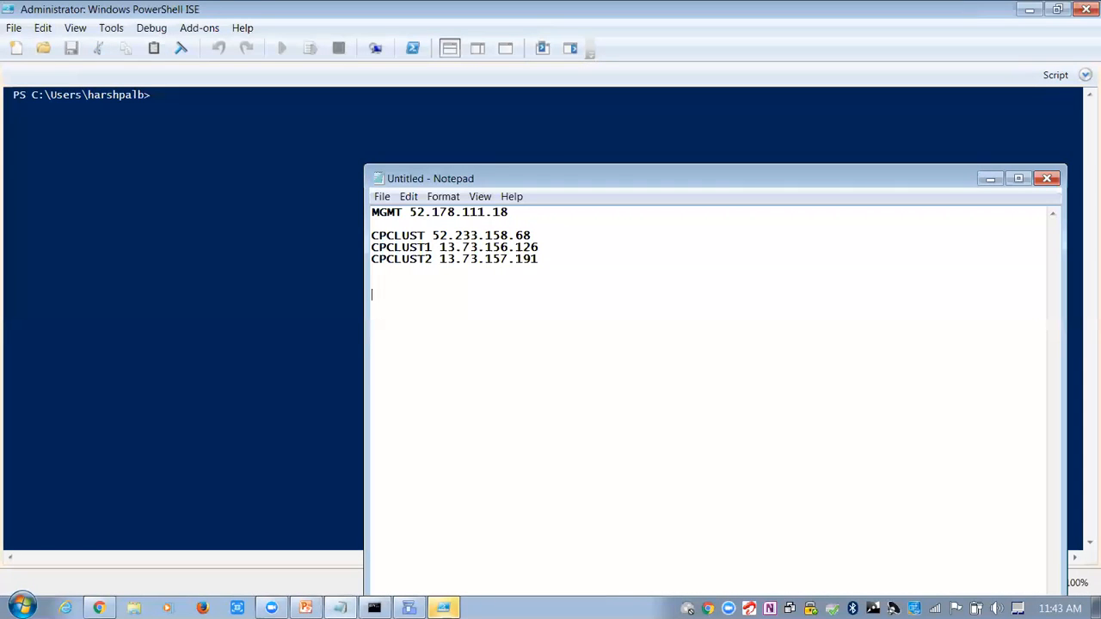
pyautogui.hotkey('ctrl', 'v')
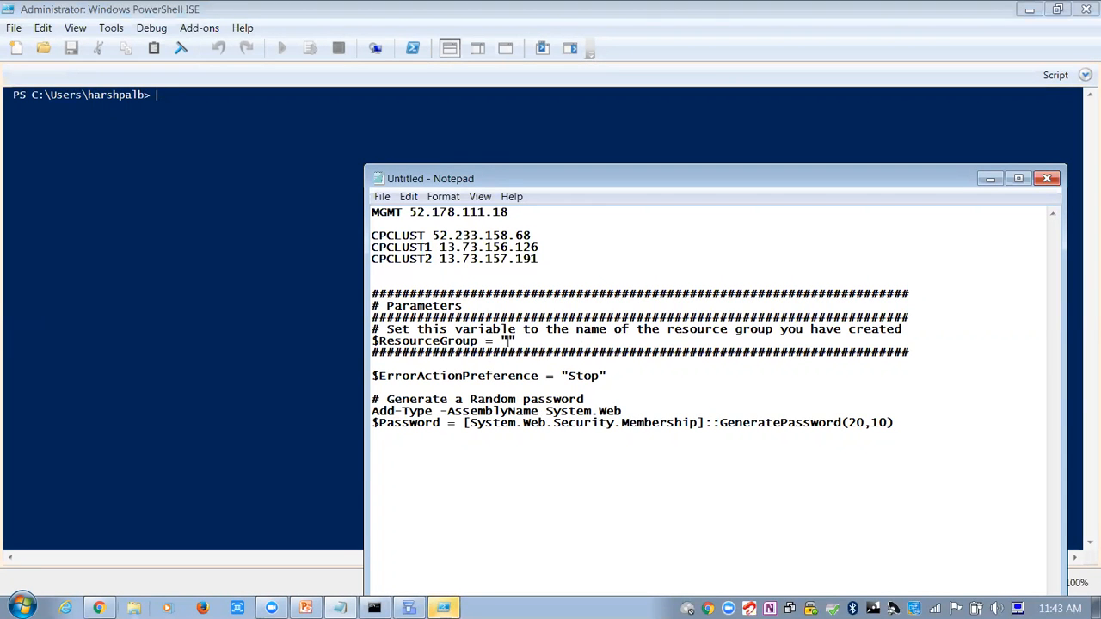
# - Copy CPCLUST1's resource group name from the Azure virtual machines list and set $ResourceGroup to "RGCPCLUST" in the Notepad script
pyautogui.click(99, 608)
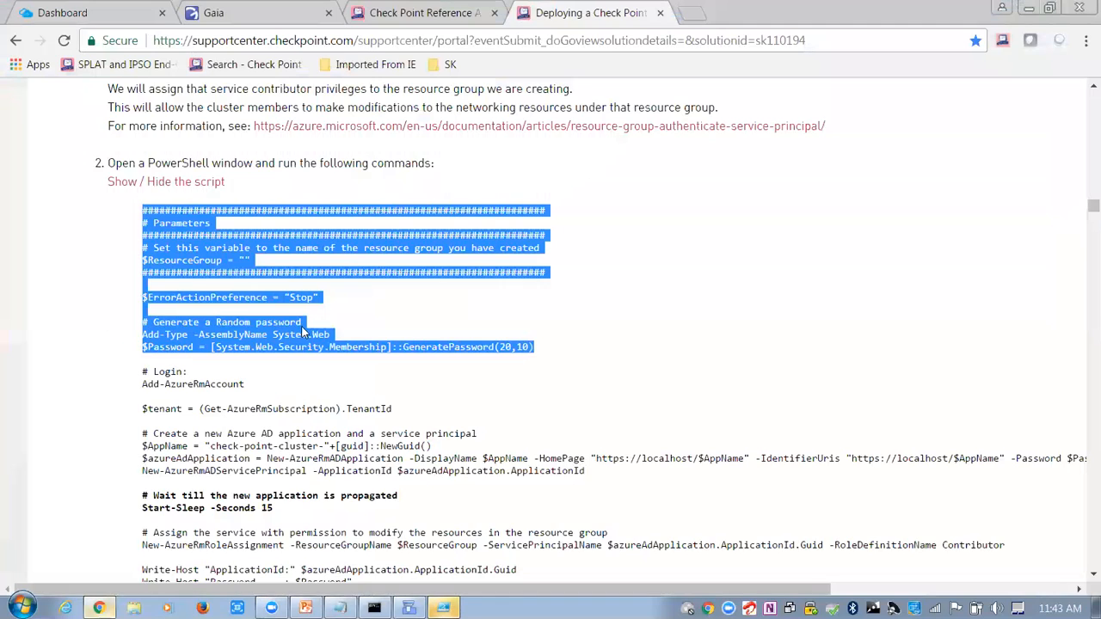
pyautogui.click(109, 7)
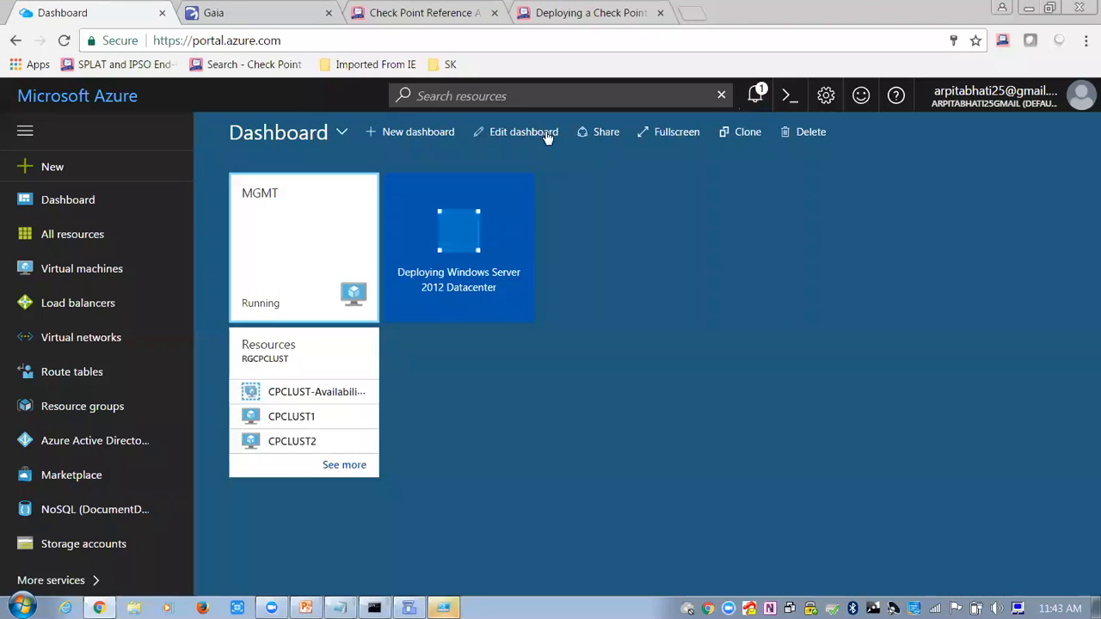
pyautogui.click(73, 269)
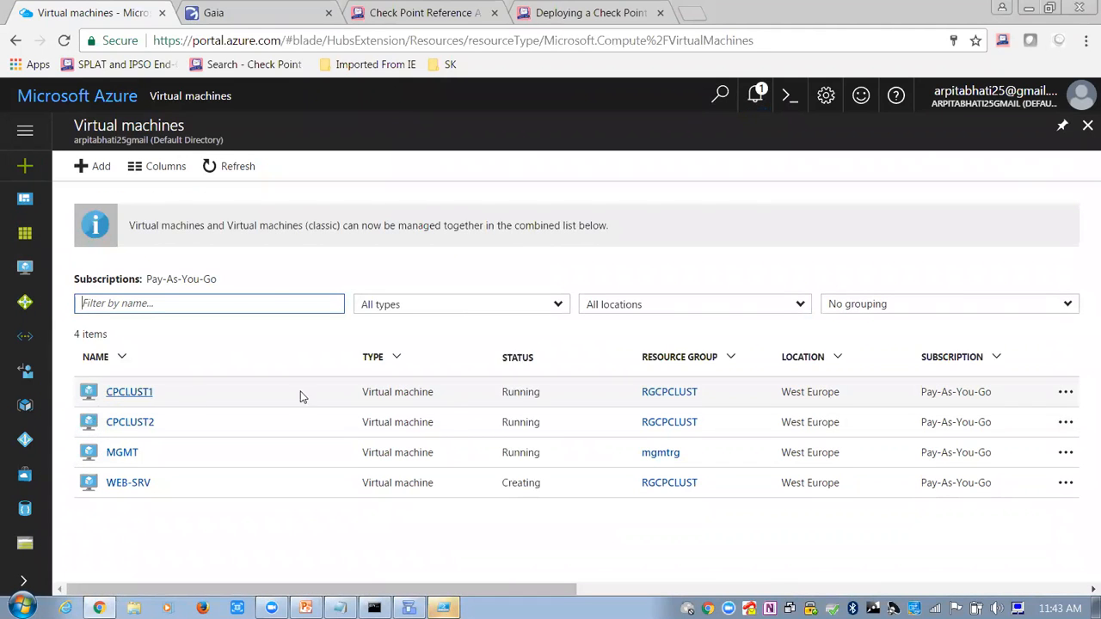
pyautogui.moveTo(728, 404); pyautogui.dragTo(646, 400)
pyautogui.hotkey('ctrl', 'c')
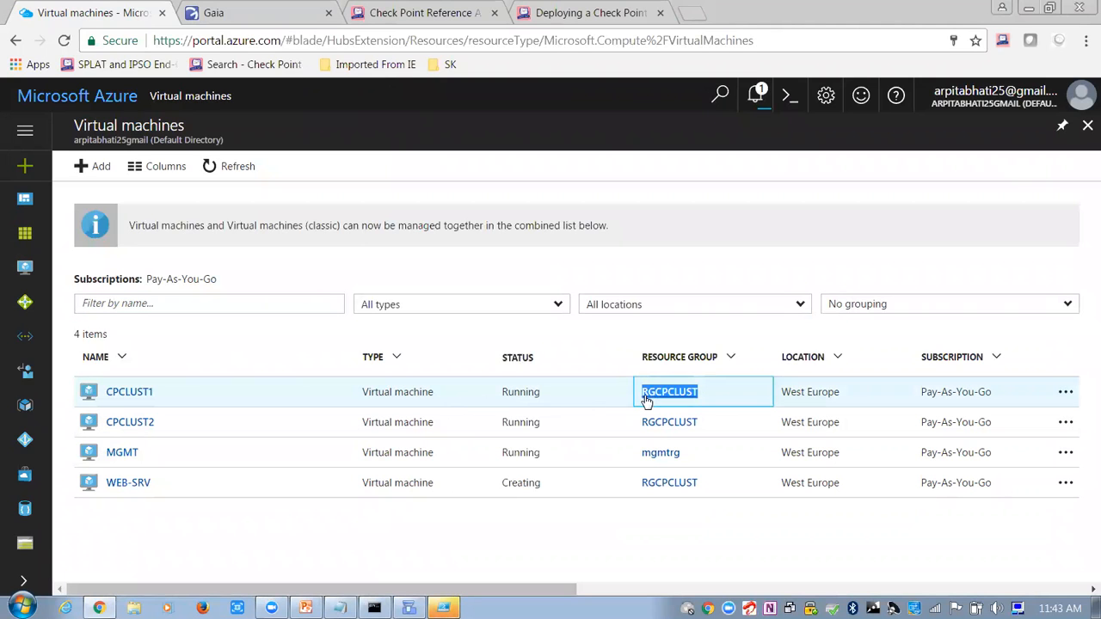
pyautogui.click(339, 608)
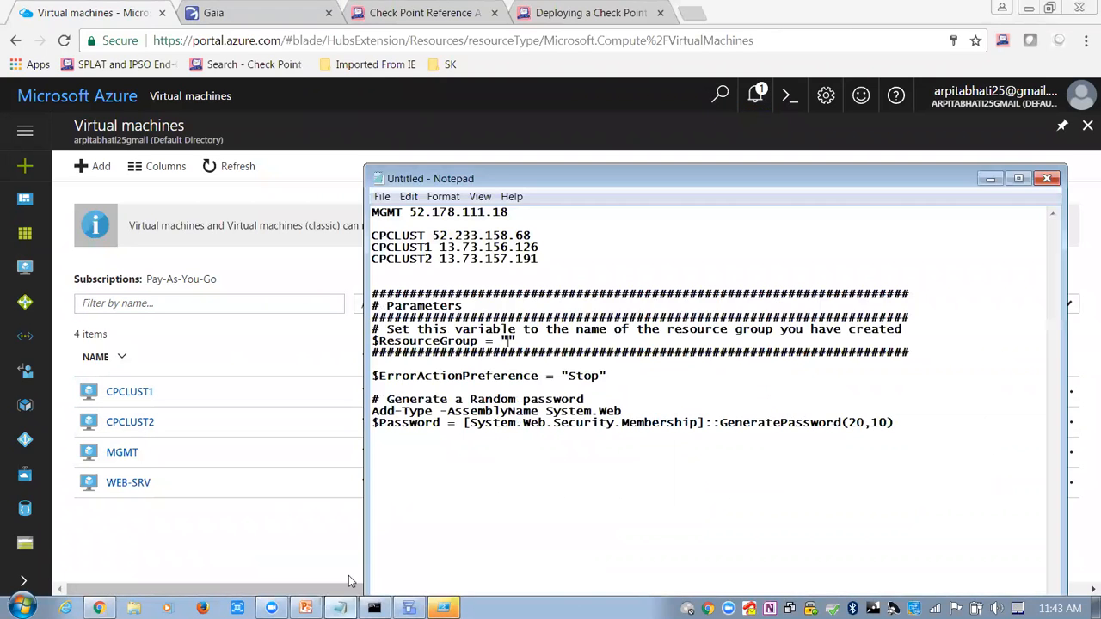
pyautogui.click(506, 341)
pyautogui.hotkey('ctrl', 'v')
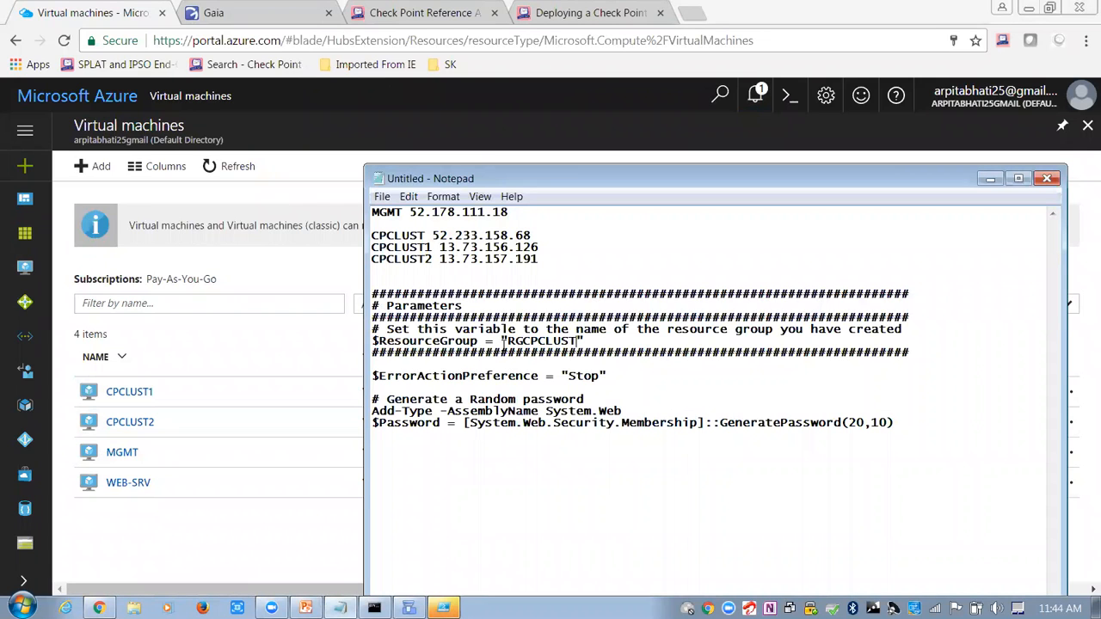
# - Copy the edited script section from Notepad and run it in PowerShell ISE
pyautogui.moveTo(373, 296); pyautogui.dragTo(915, 459)
pyautogui.press('super+c')
pyautogui.hotkey('alt', 'Tab')
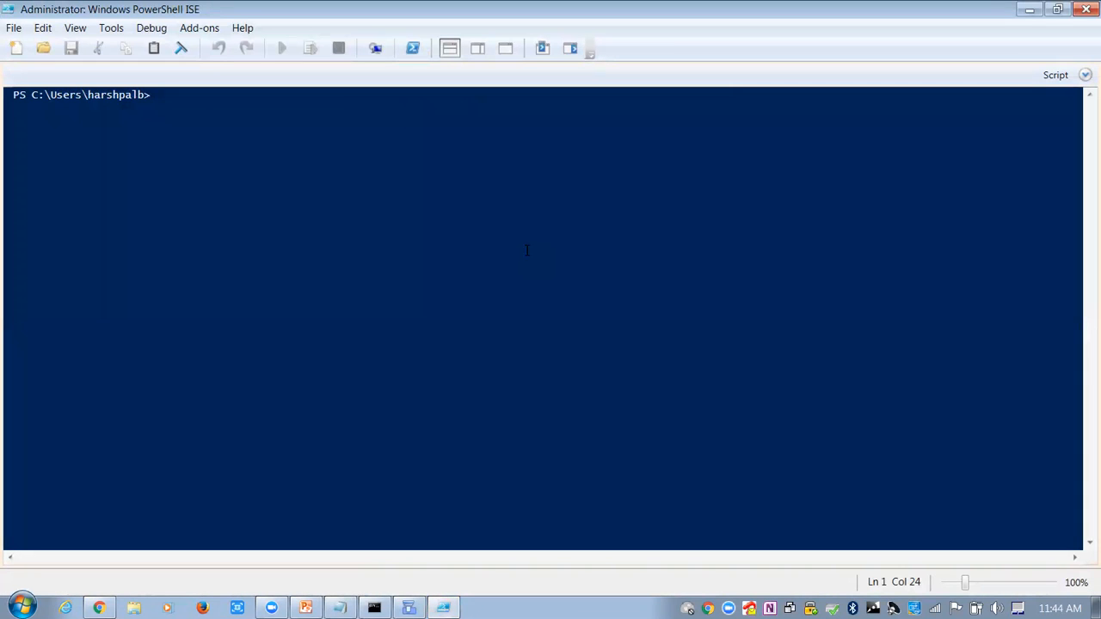
pyautogui.rightClick(528, 251)
pyautogui.click(567, 304)
pyautogui.press('Return')
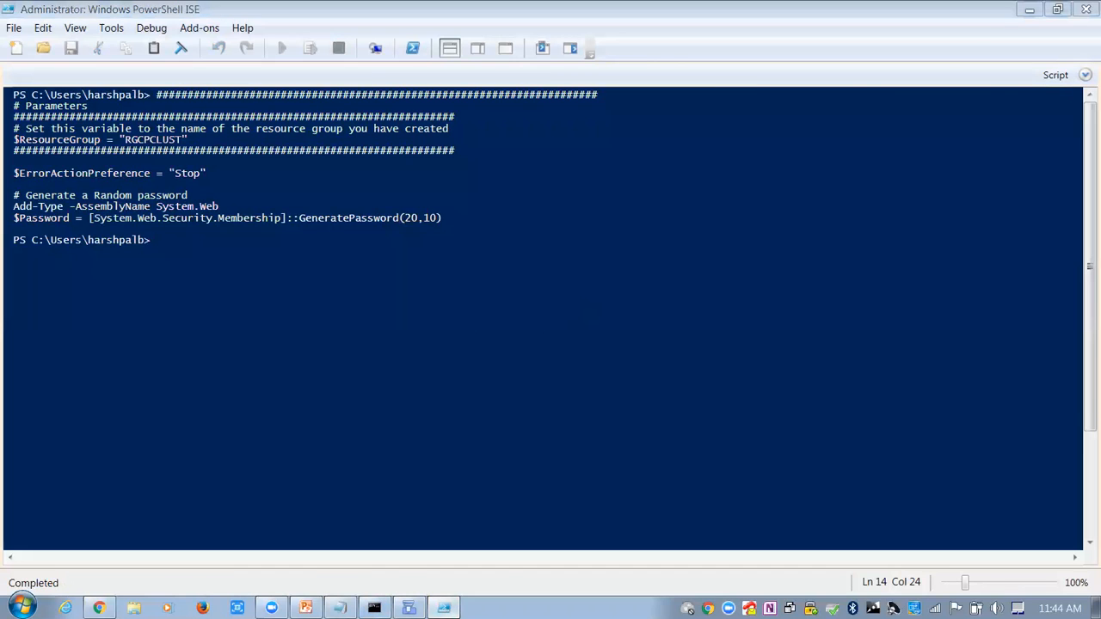
# - Return to the sk110194 article and examine the remaining script commands, the items to write down and the azure-ha.json credentials
pyautogui.hotkey('alt', 'Tab')
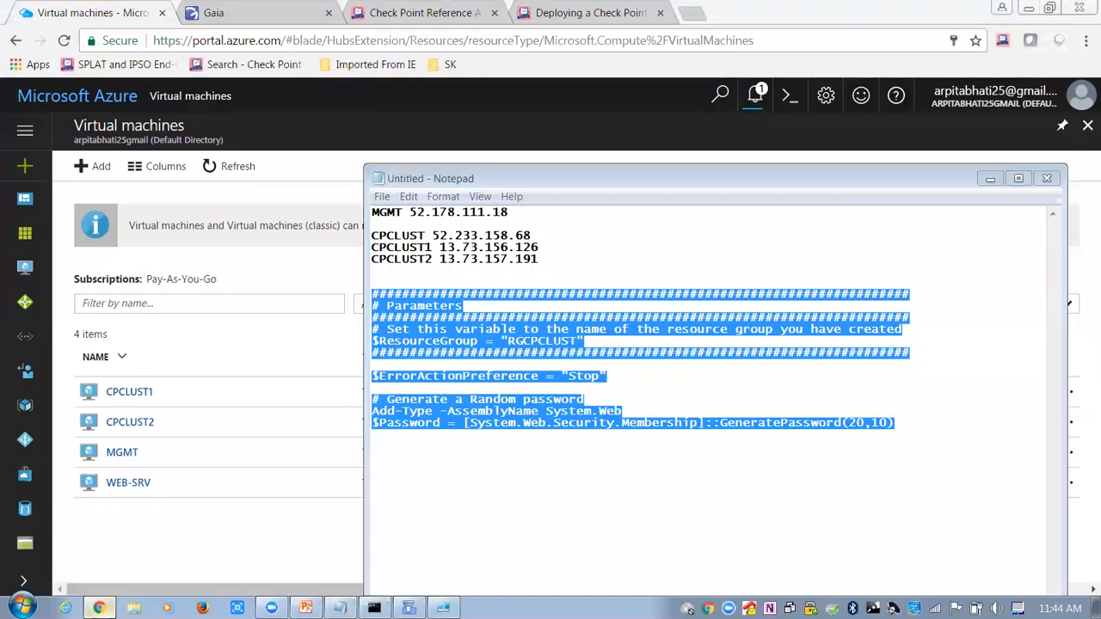
pyautogui.click(99, 608)
pyautogui.click(430, 13)
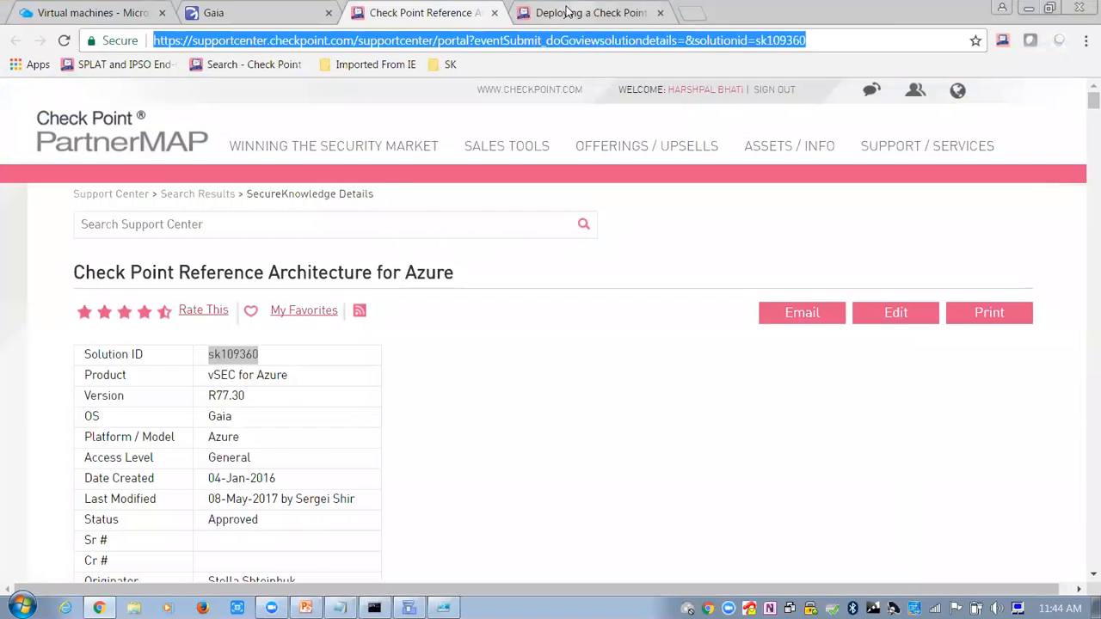
pyautogui.click(569, 13)
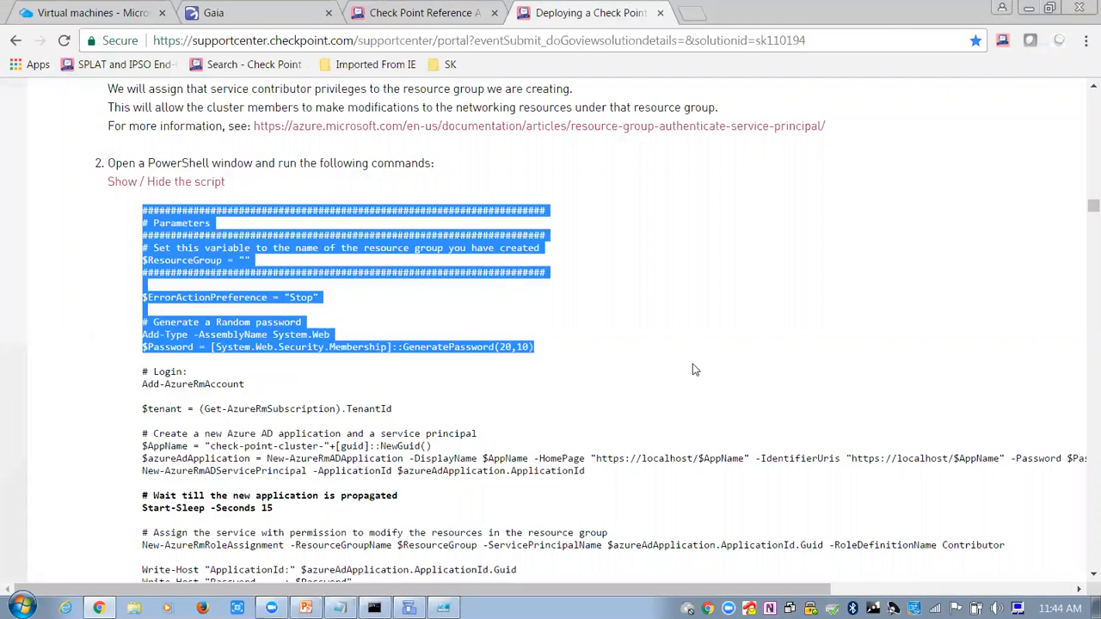
pyautogui.moveTo(1088, 208); pyautogui.dragTo(1089, 208)
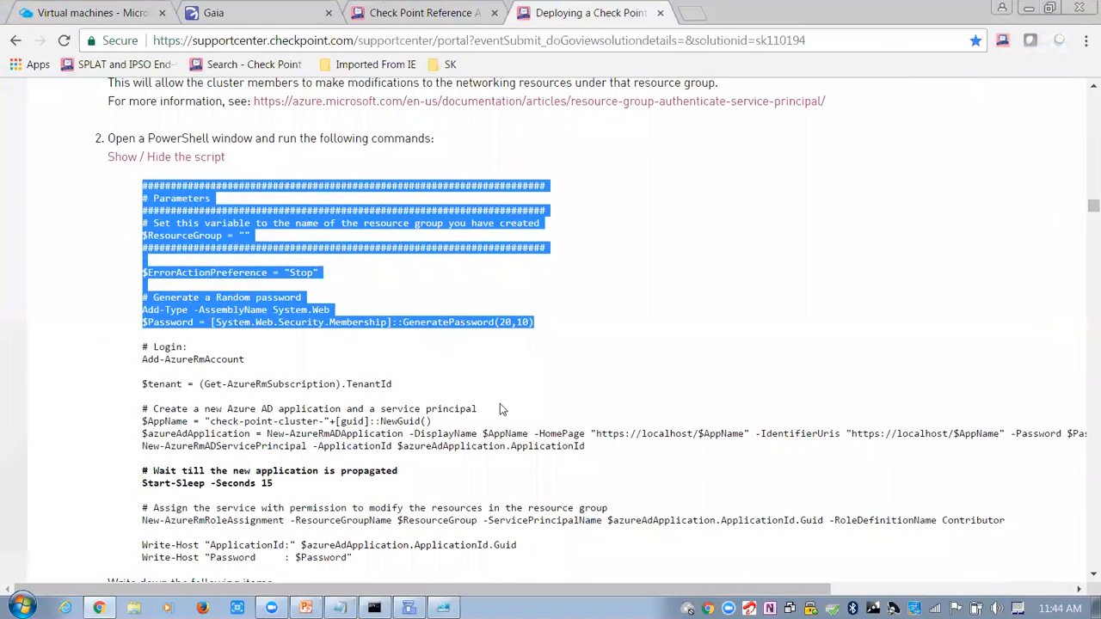
pyautogui.scroll(-5, 1082, 213)
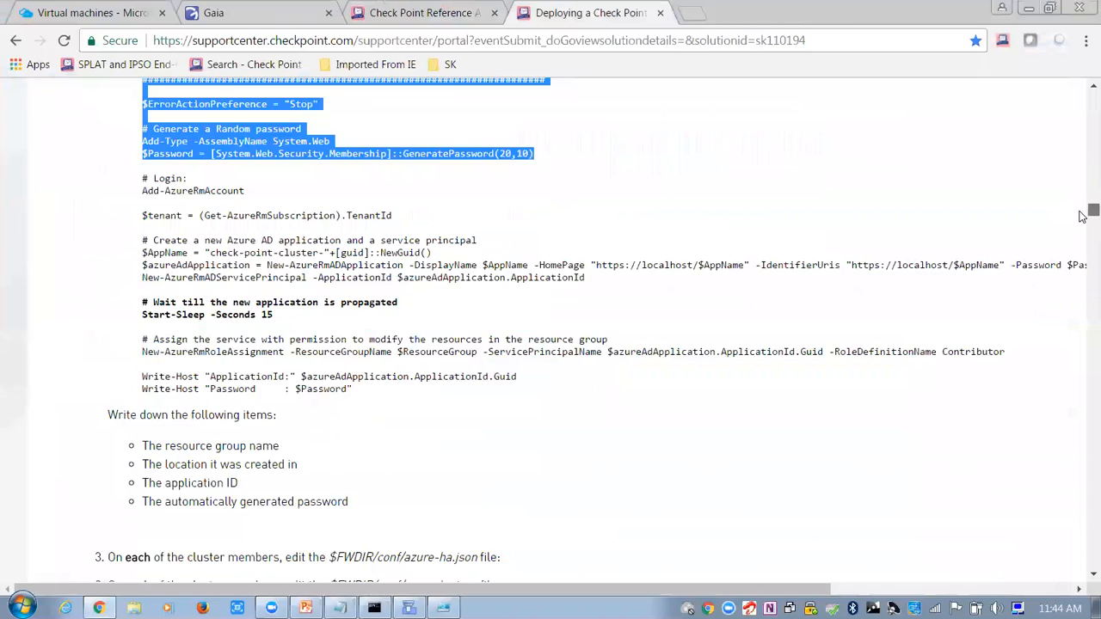
pyautogui.moveTo(240, 384); pyautogui.dragTo(257, 401)
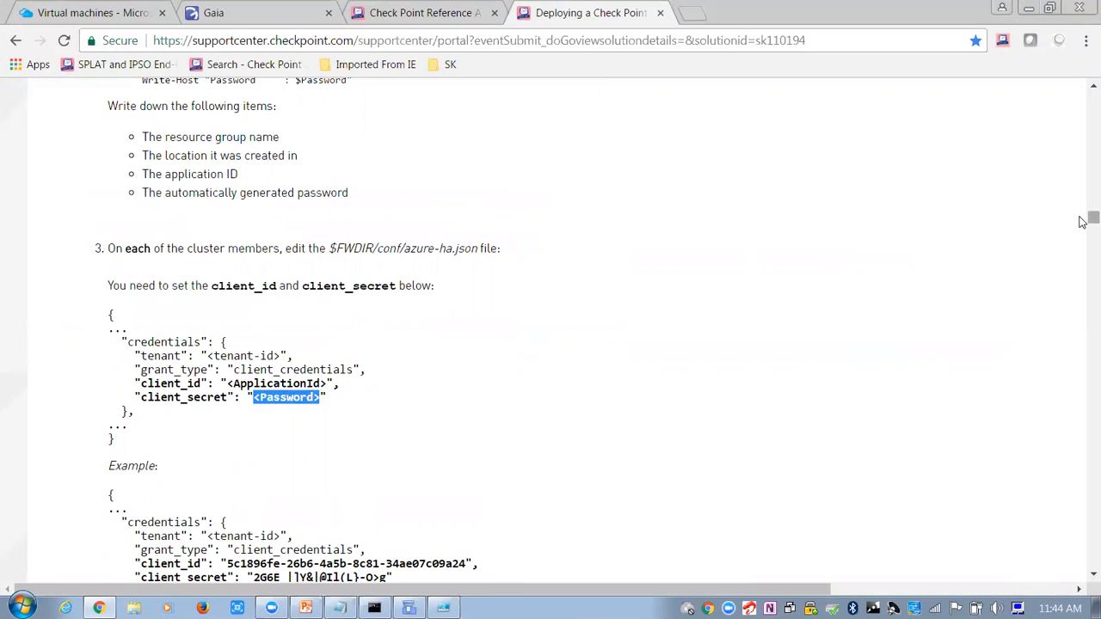
pyautogui.scroll(5, 1082, 211)
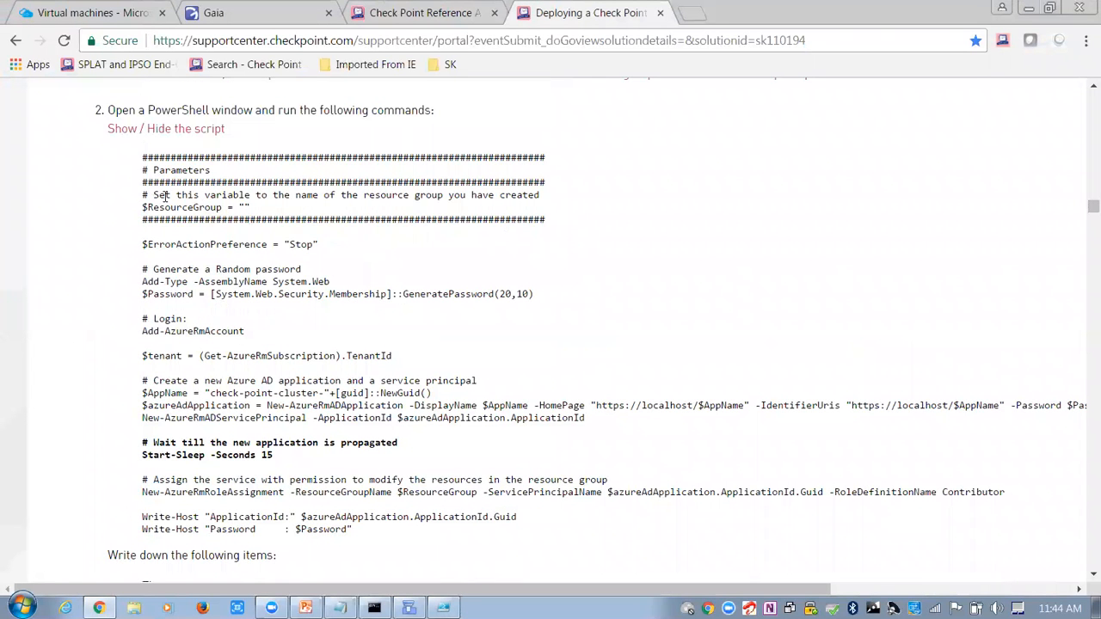
pyautogui.moveTo(141, 158); pyautogui.dragTo(227, 206)
pyautogui.click(256, 215)
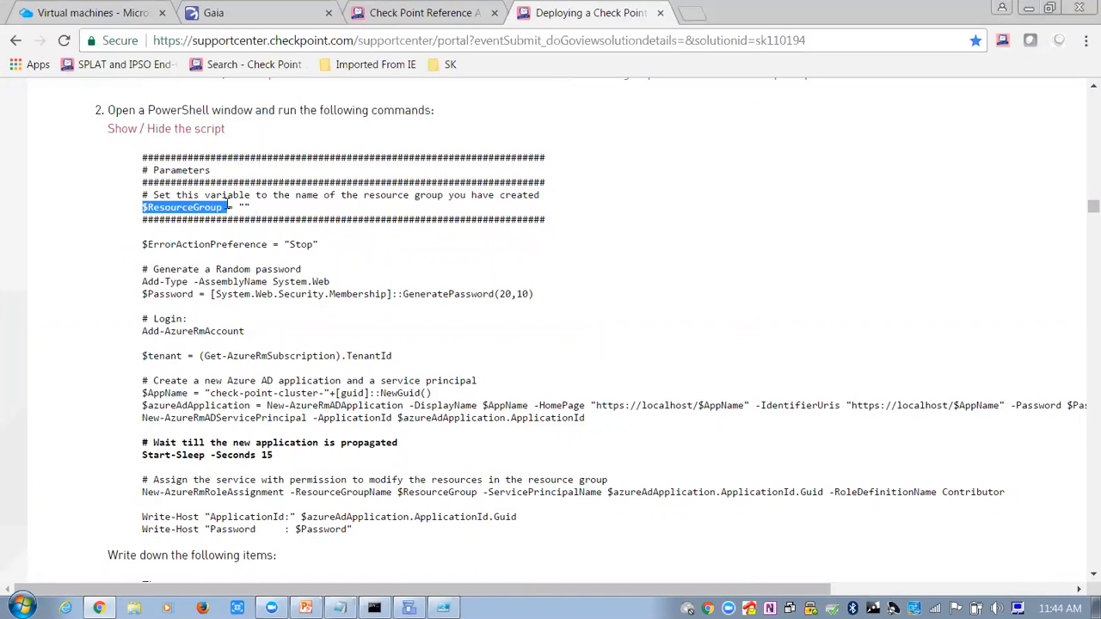
# - Compare the sk110194 script's $ResourceGroup parameter with the resource group name entered in the Notepad copy
pyautogui.click(244, 207)
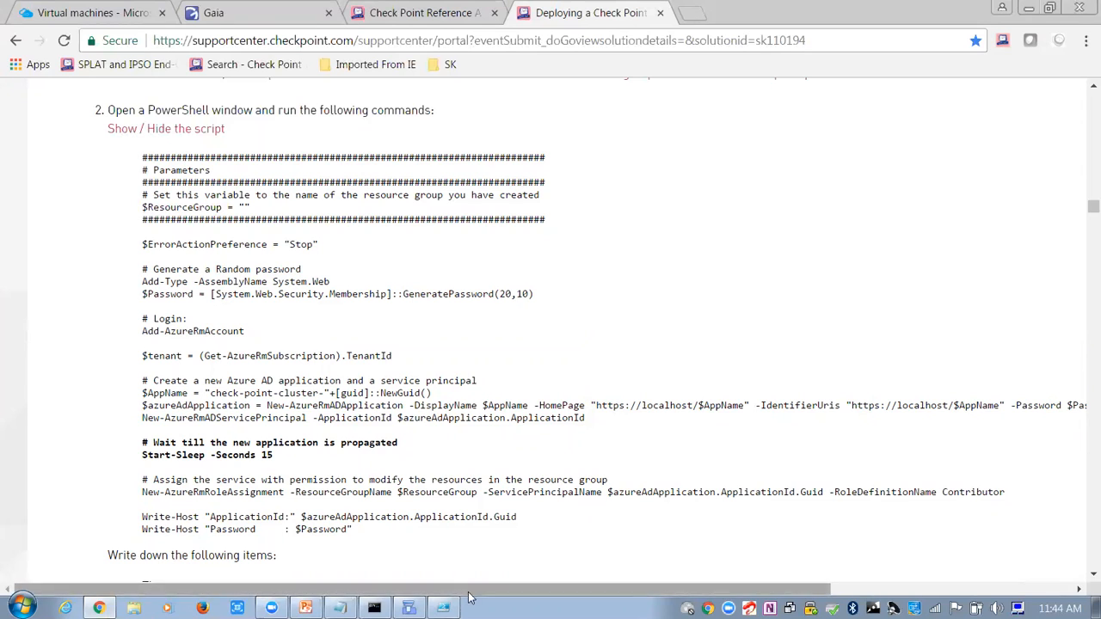
pyautogui.click(339, 608)
pyautogui.click(545, 475)
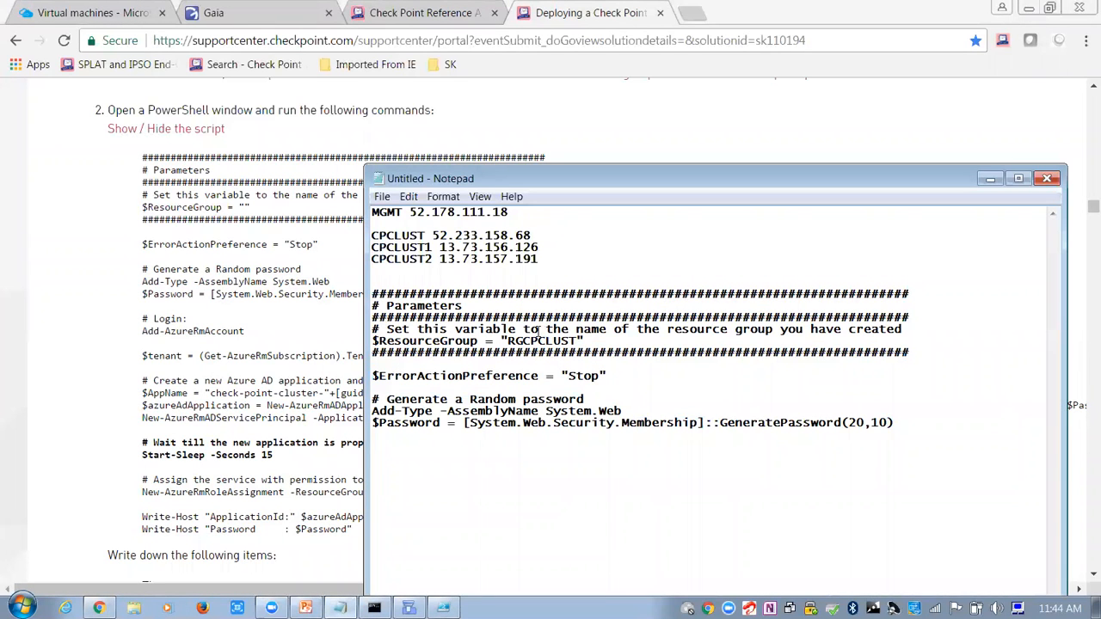
pyautogui.moveTo(507, 341); pyautogui.dragTo(574, 342)
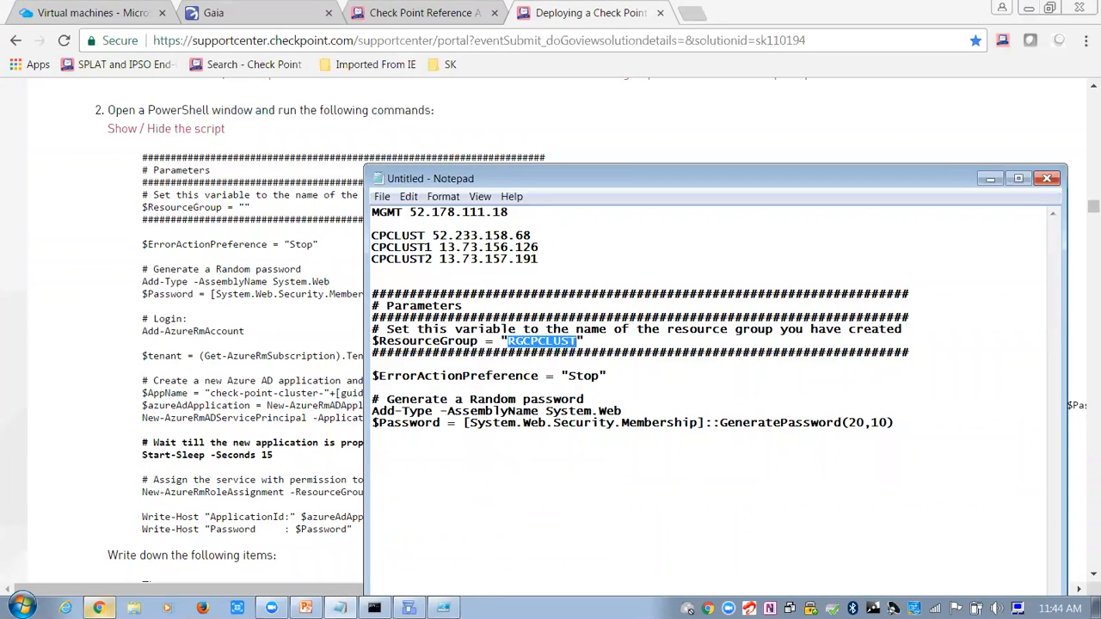
pyautogui.moveTo(98, 608)
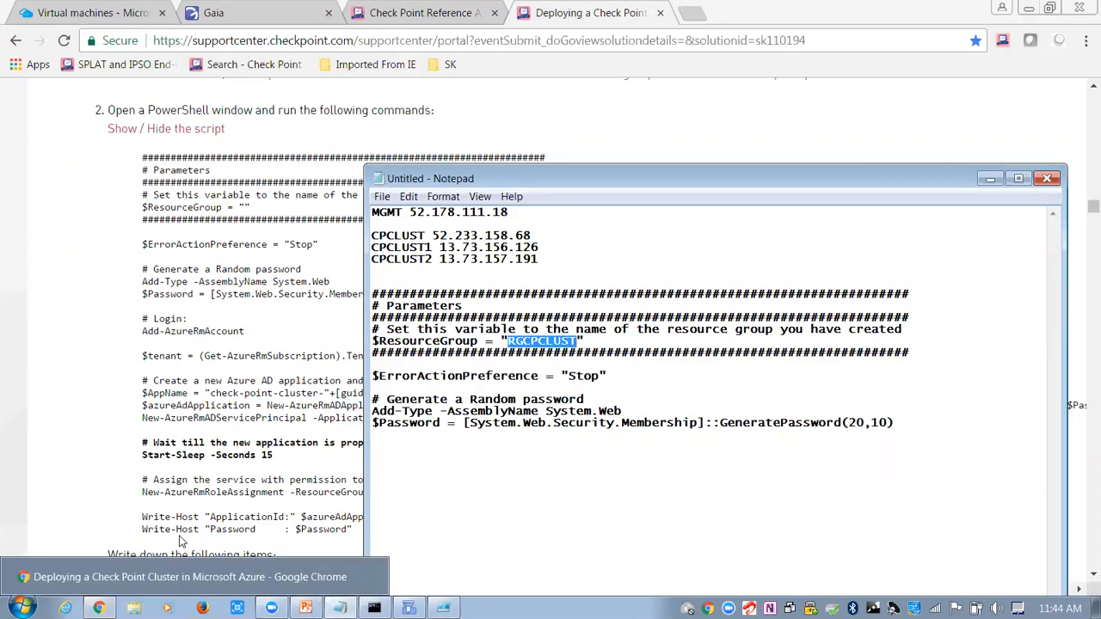
pyautogui.click(219, 352)
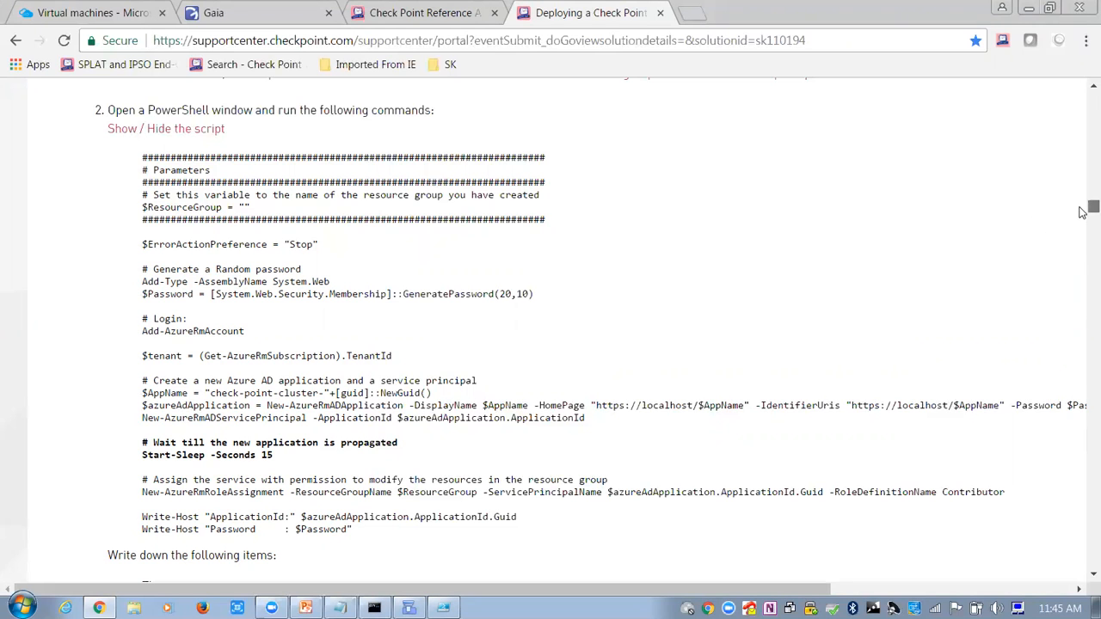
# - Review the items to write down and the $FWDIR/conf/azure-ha.json credentials in the sk110194 article
pyautogui.scroll(-3, 1082, 217)
pyautogui.scroll(2, 1081, 217)
pyautogui.scroll(-3, 1082, 216)
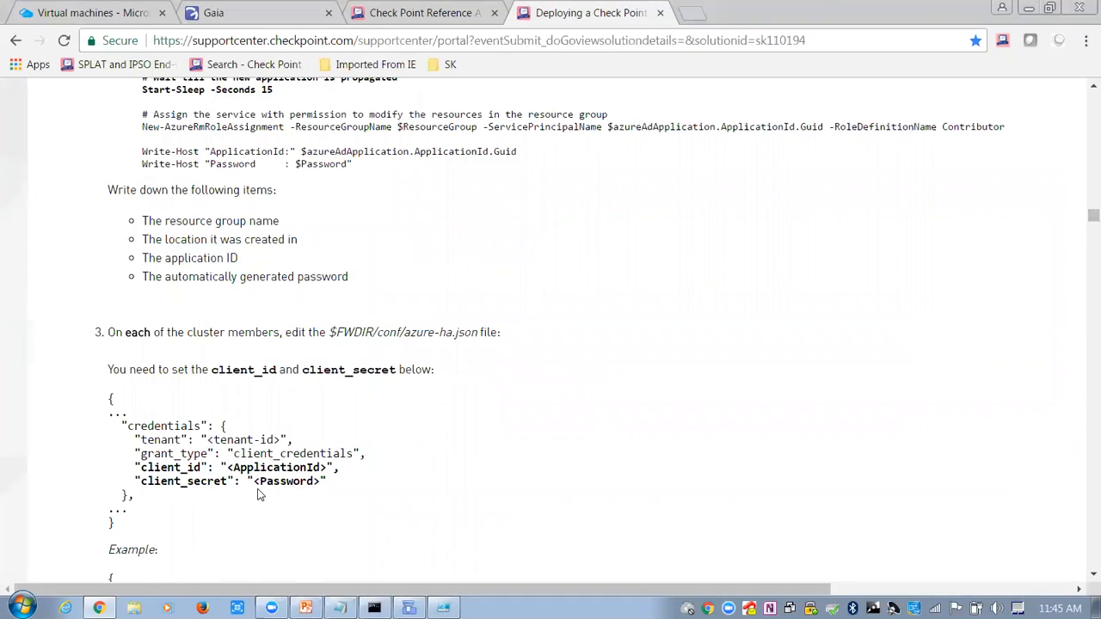
pyautogui.moveTo(331, 332); pyautogui.dragTo(478, 334)
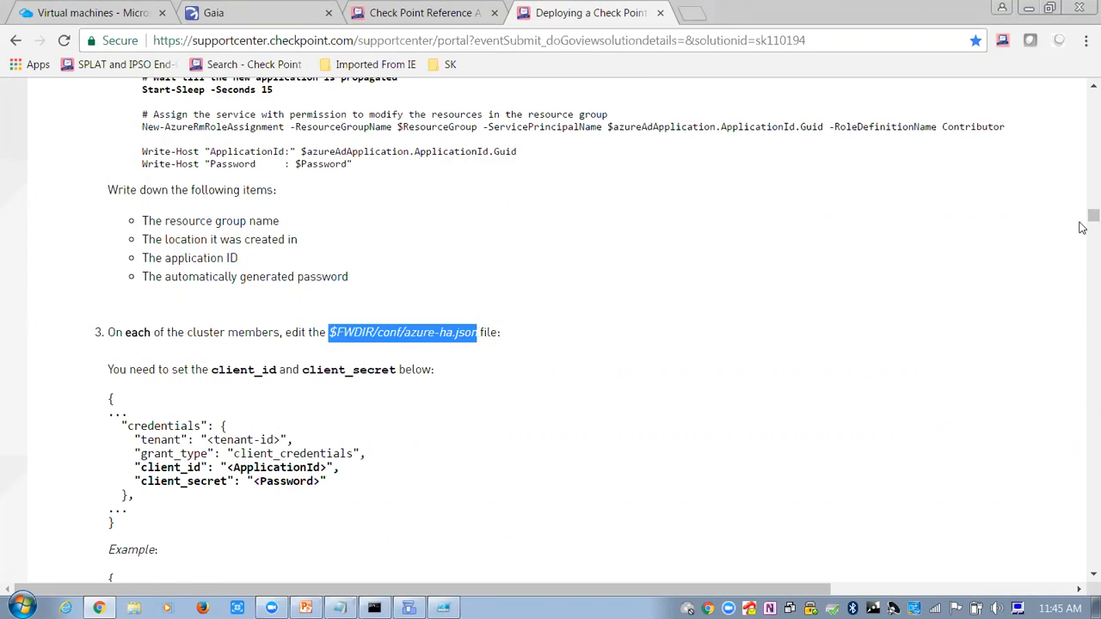
pyautogui.scroll(4, 1085, 224)
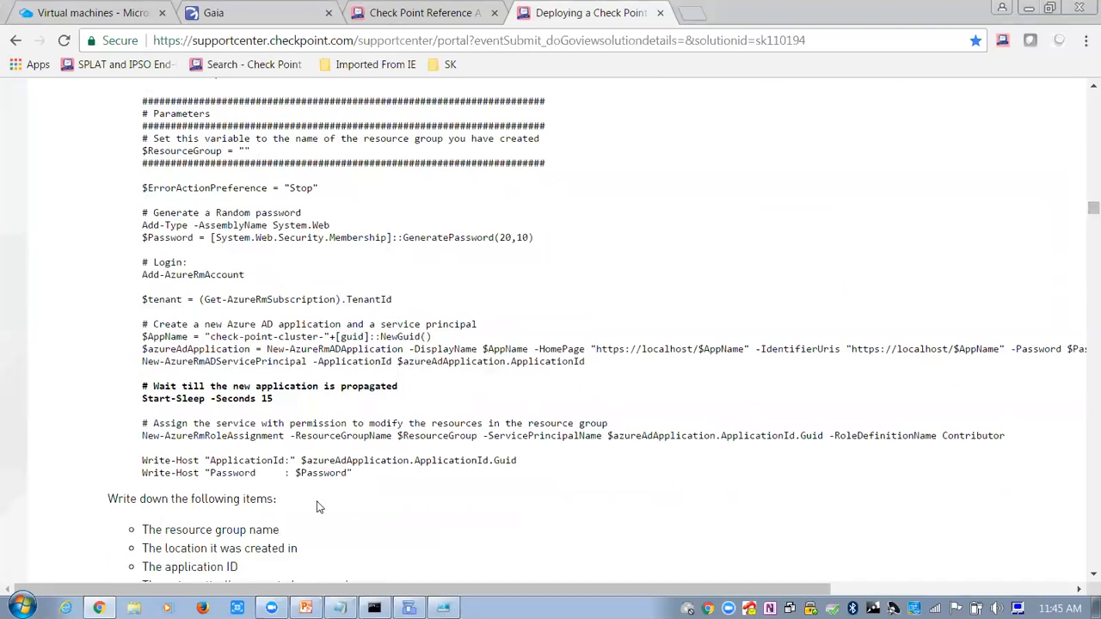
# - Dismiss the connection error in the MGMT Gaia Portal and reconnect to the server
pyautogui.click(1028, 8)
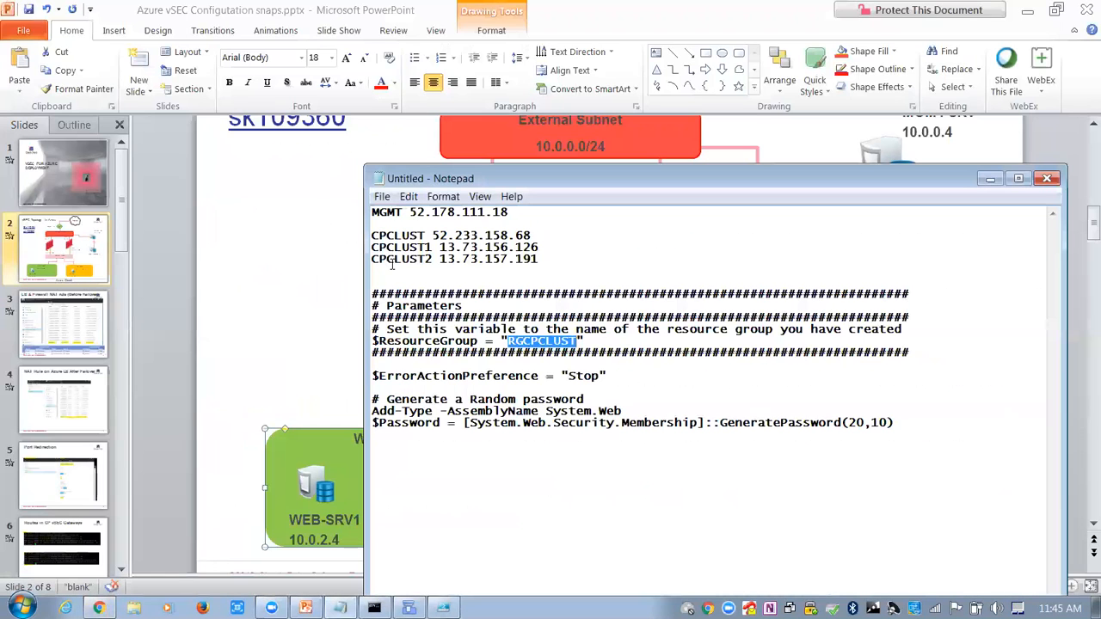
pyautogui.click(100, 607)
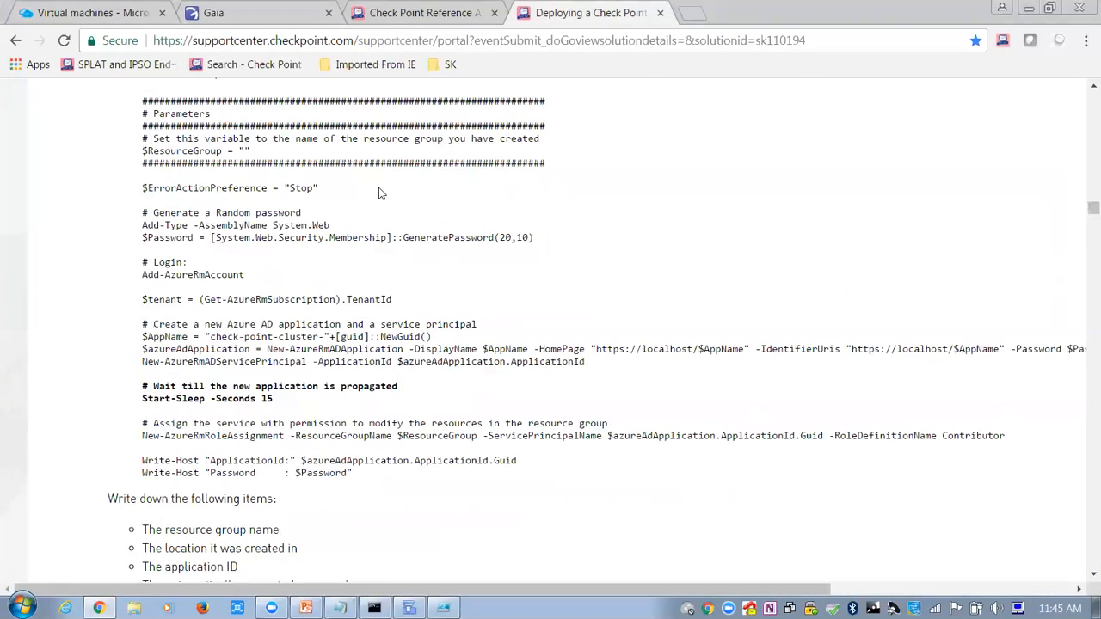
pyautogui.click(243, 14)
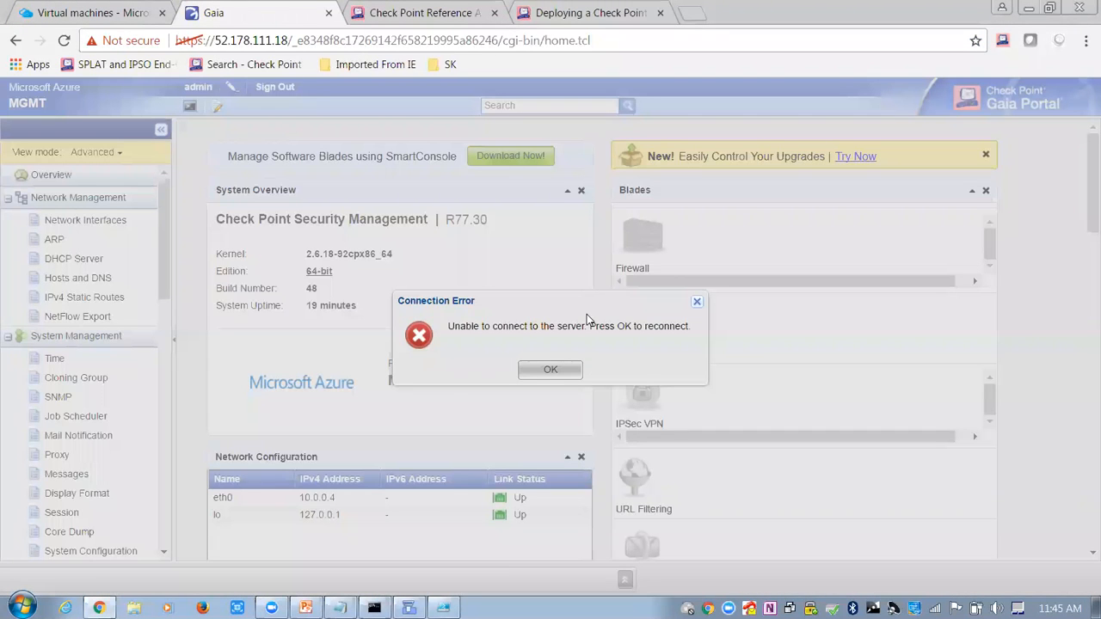
pyautogui.click(550, 369)
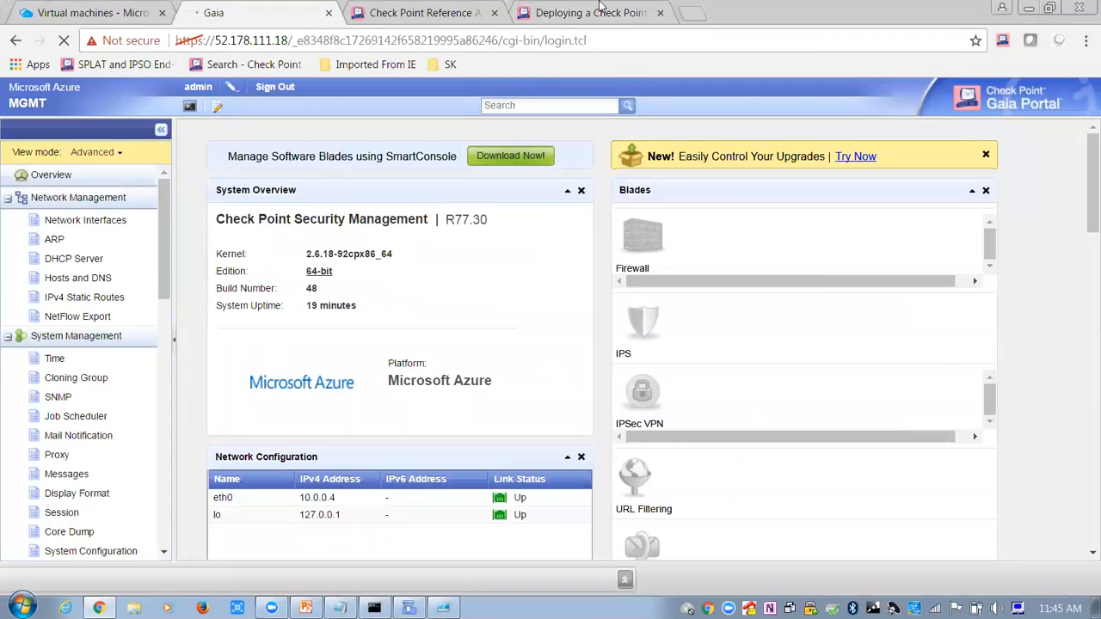
pyautogui.click(570, 17)
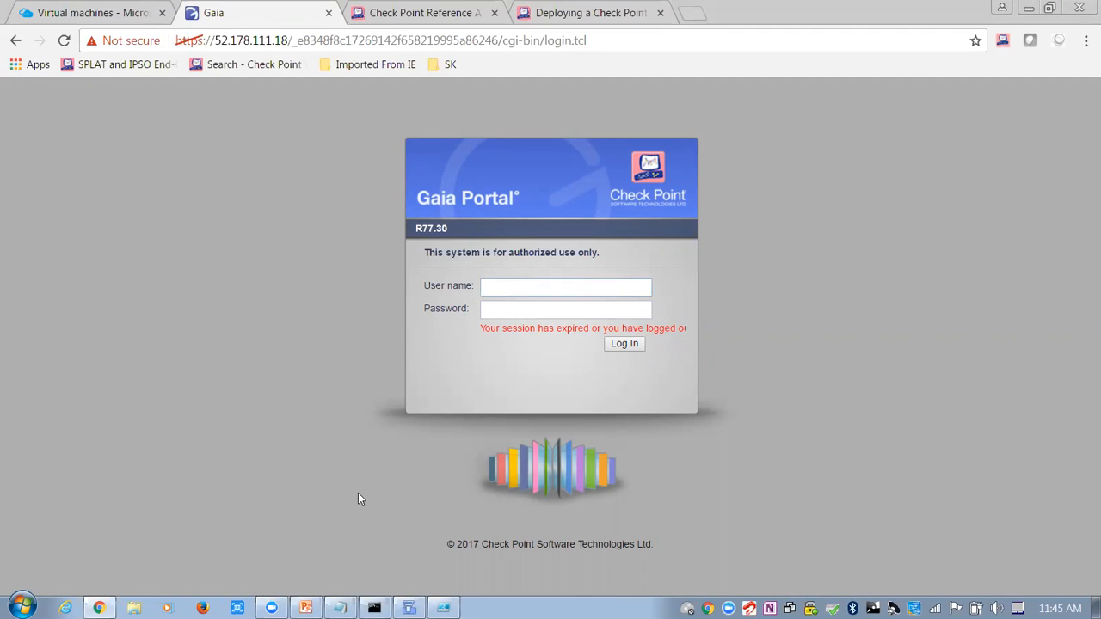
pyautogui.click(443, 606)
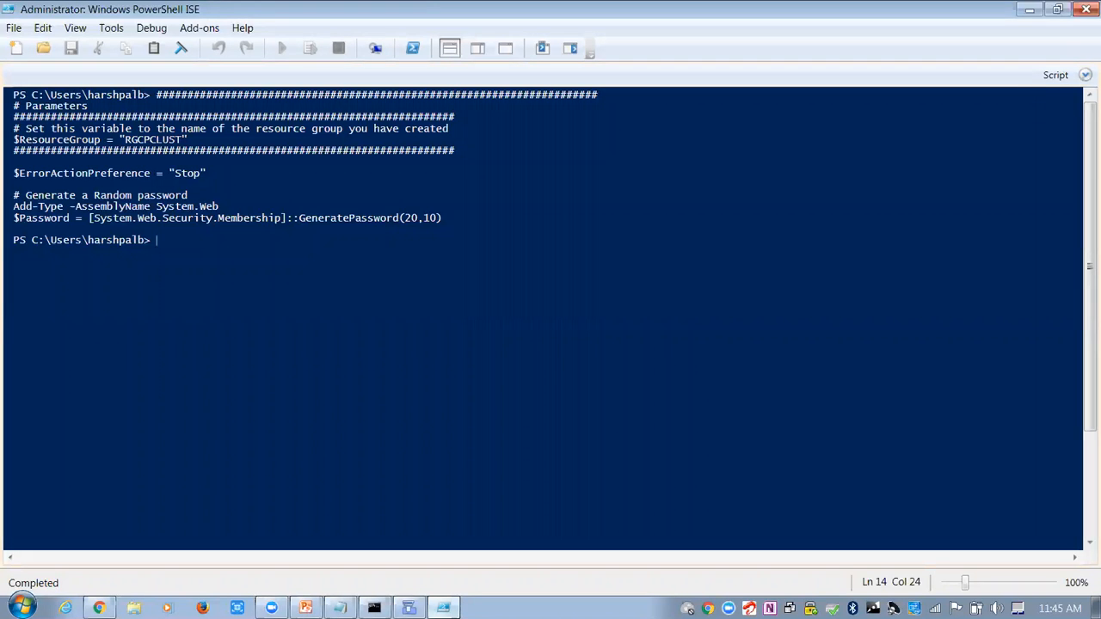
pyautogui.click(442, 607)
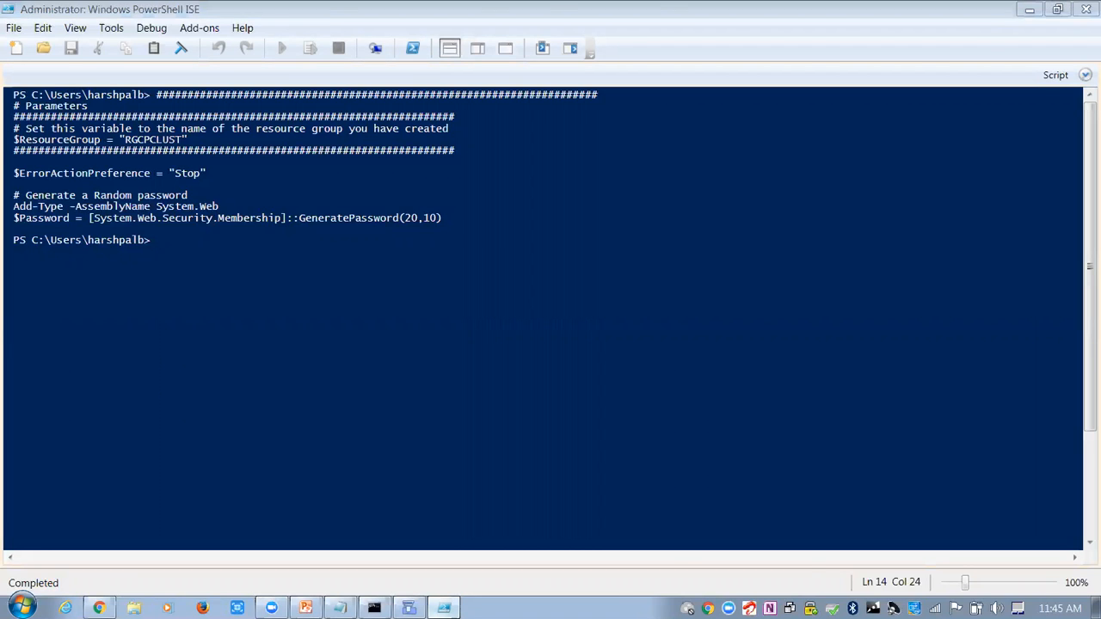
pyautogui.moveTo(409, 607)
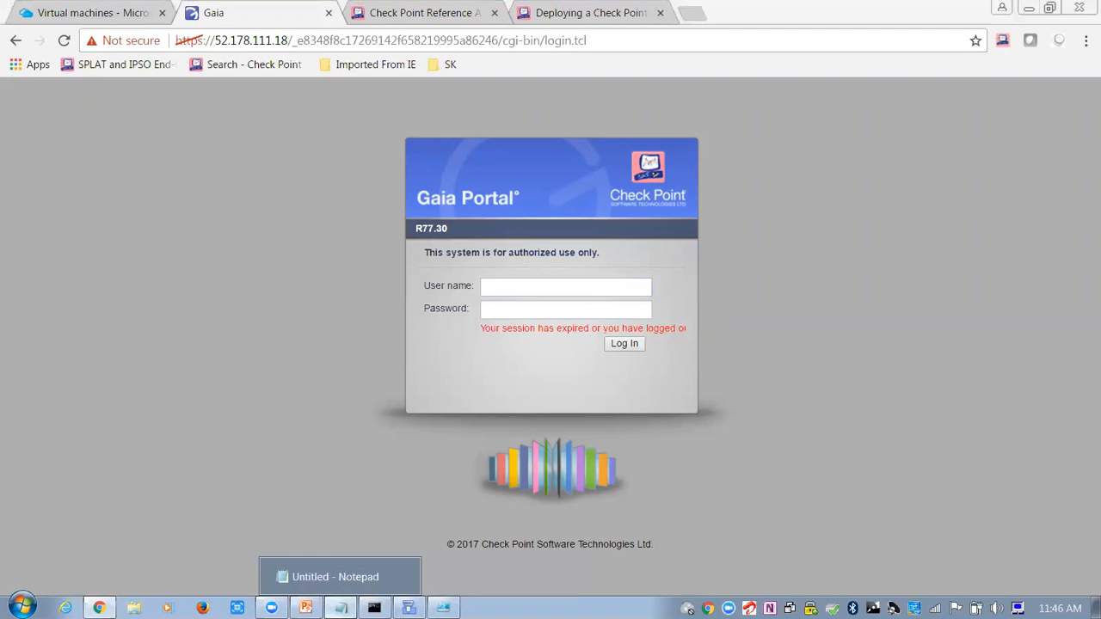
pyautogui.click(340, 607)
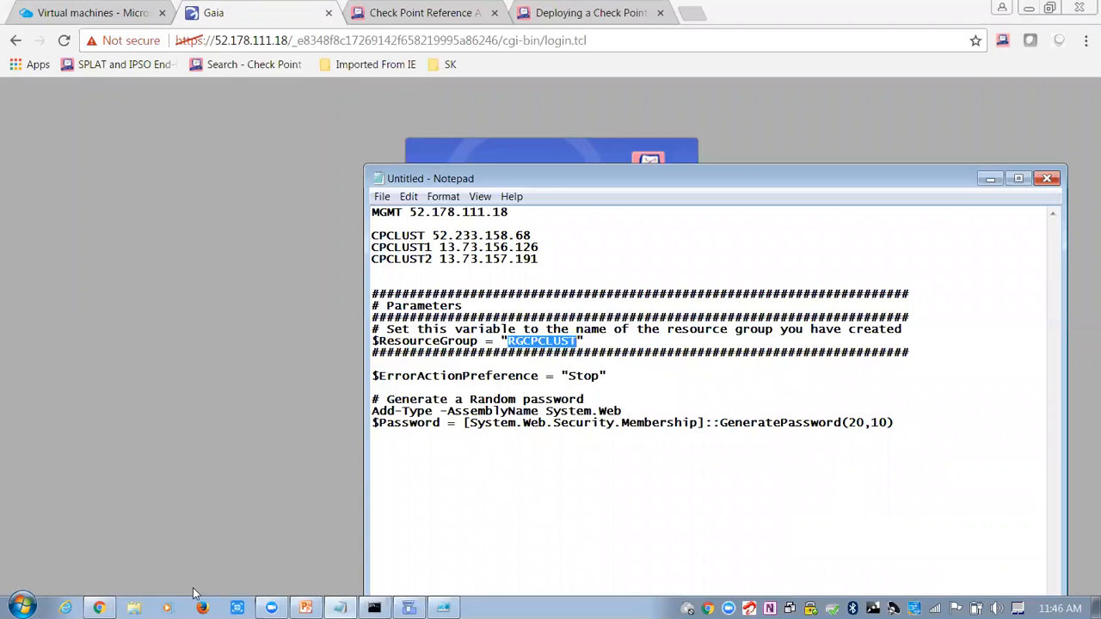
pyautogui.click(99, 607)
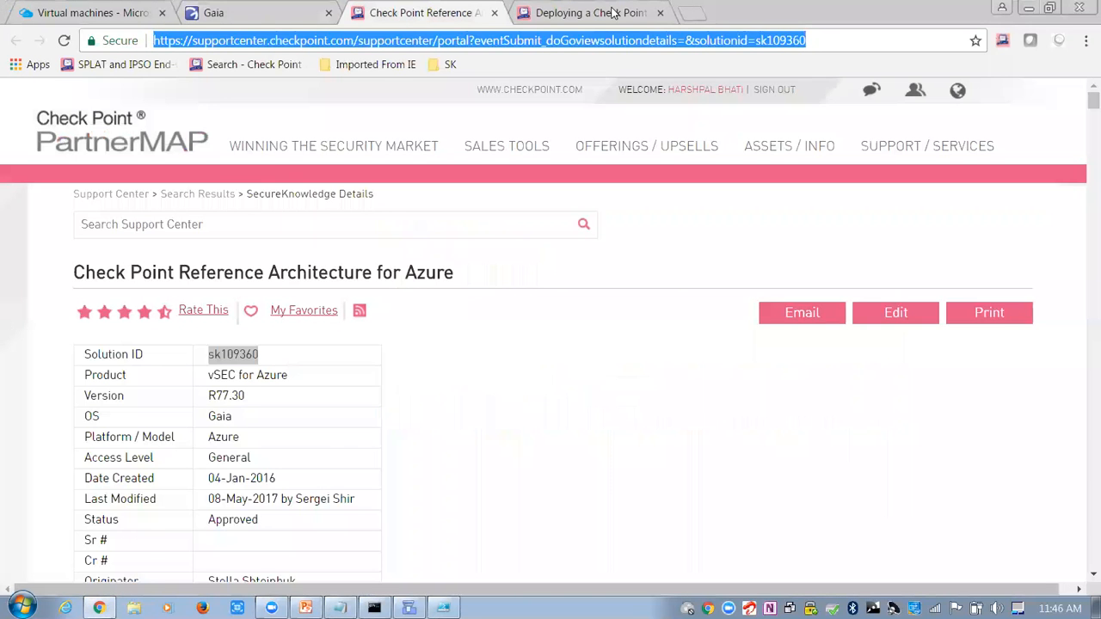
# - Copy the script's Login section, from Add-AzureRmAccount through the $tenant line, from the sk110194 article and run it in PowerShell ISE
pyautogui.click(418, 13)
pyautogui.click(570, 14)
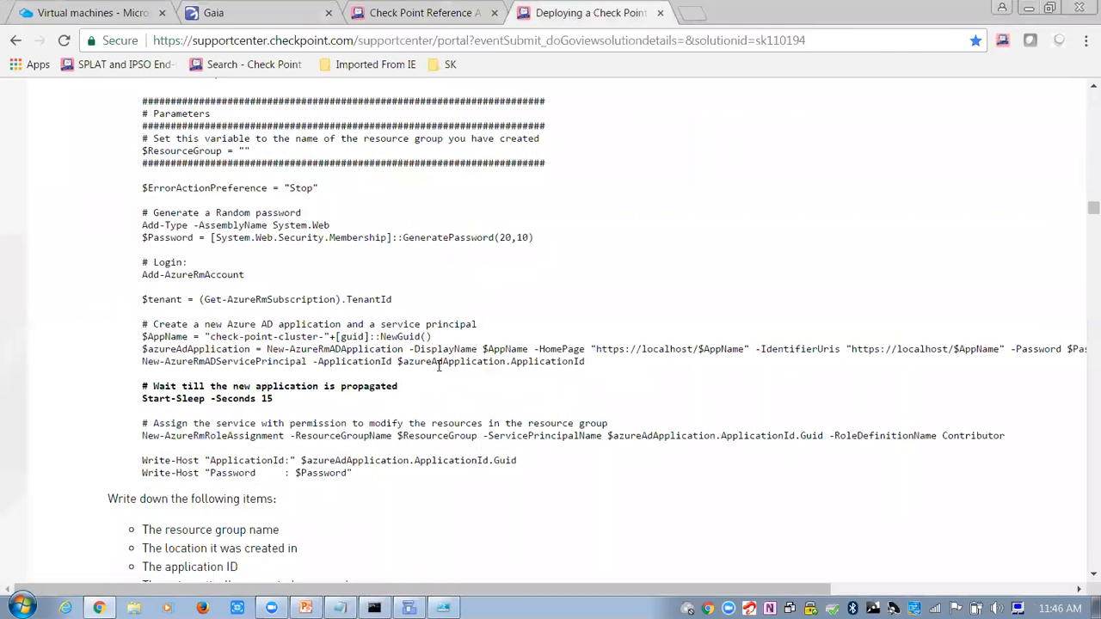
pyautogui.moveTo(142, 263); pyautogui.dragTo(401, 303)
pyautogui.press('super+c')
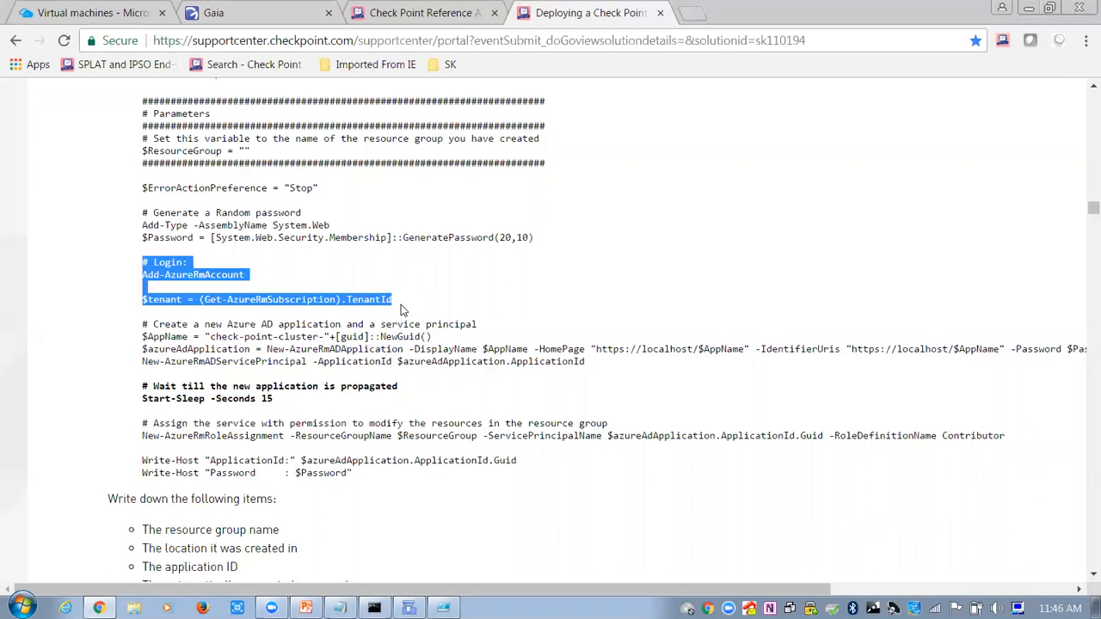
pyautogui.click(443, 608)
pyautogui.rightClick(599, 308)
pyautogui.click(636, 356)
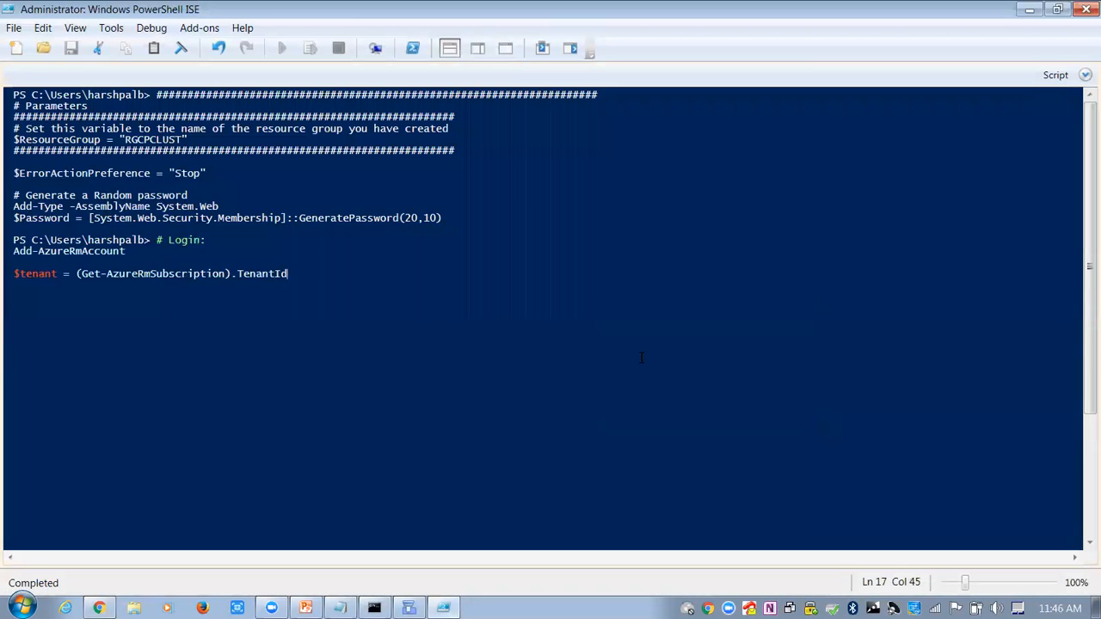
pyautogui.press('Return')
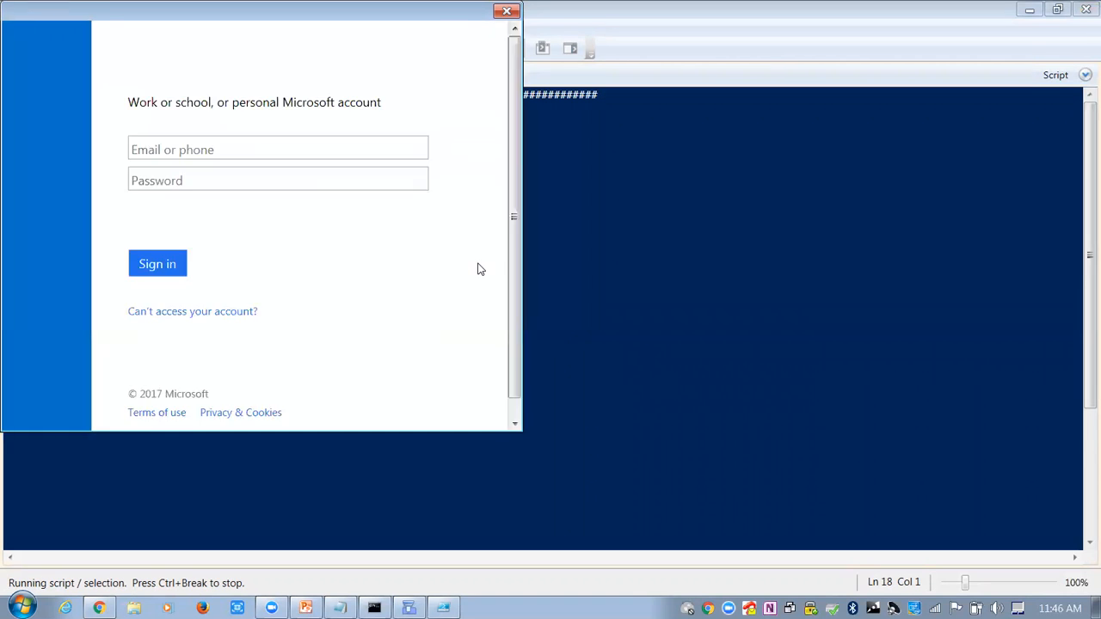
# - Sign in to Microsoft Azure with the account e-mail and the account password
pyautogui.click(165, 152)
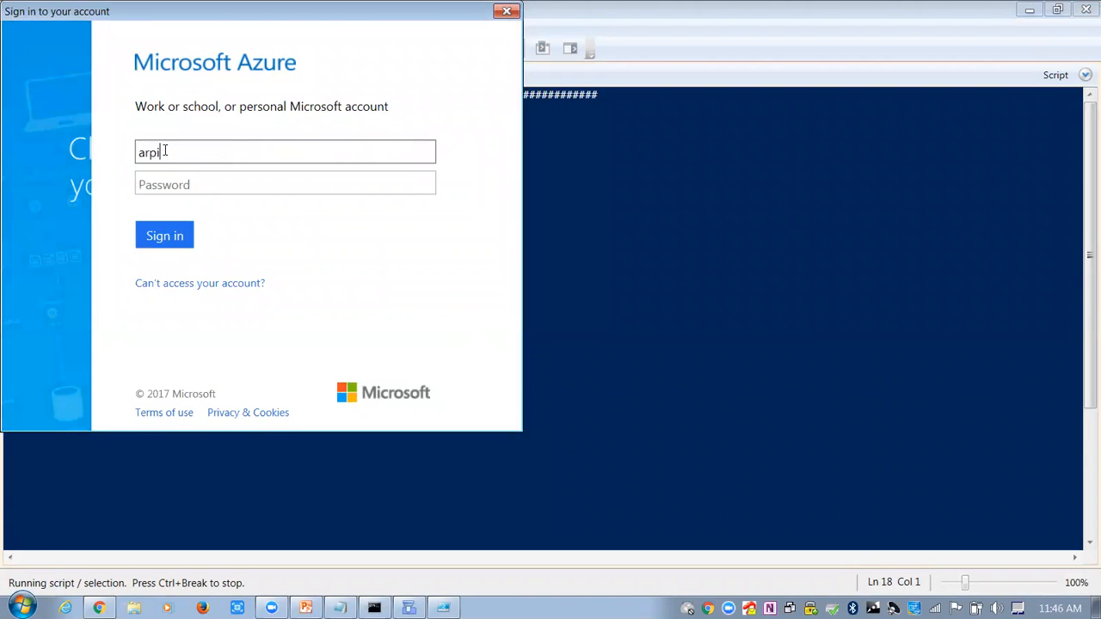
pyautogui.press('Tab')
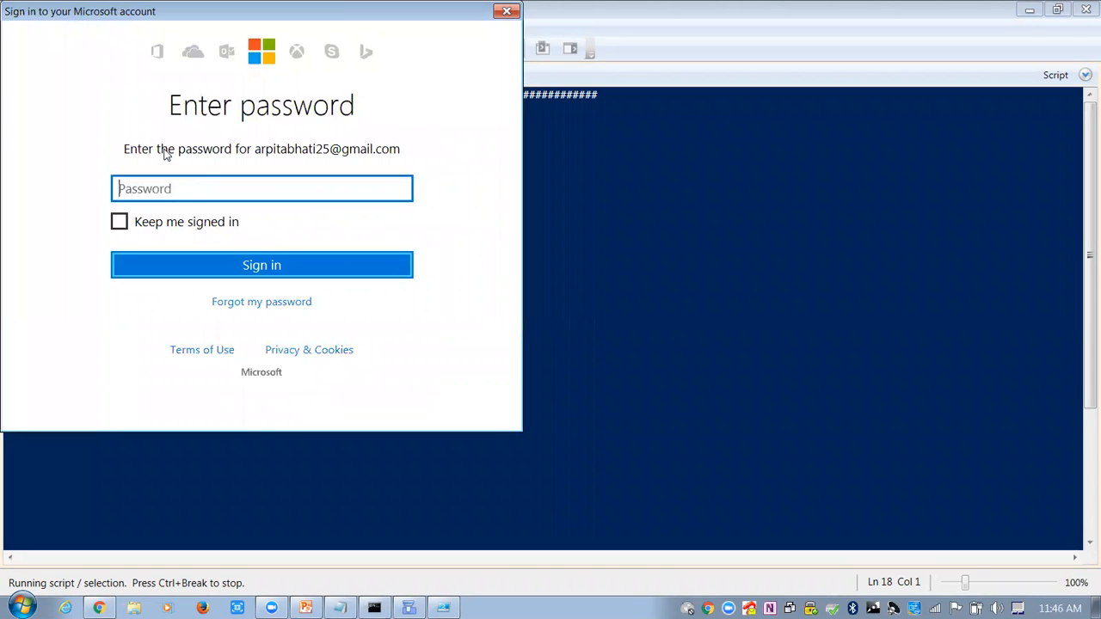
pyautogui.write('•••')
pyautogui.press('BackSpace')
pyautogui.press('BackSpace')
pyautogui.press('BackSpace')
pyautogui.write('•••••••••••••')
pyautogui.press('BackSpace')
pyautogui.press('BackSpace')
pyautogui.press('BackSpace')
pyautogui.press('BackSpace')
pyautogui.press('BackSpace')
pyautogui.press('BackSpace')
pyautogui.press('BackSpace')
pyautogui.press('BackSpace')
pyautogui.press('BackSpace')
pyautogui.press('BackSpace')
pyautogui.press('BackSpace')
pyautogui.press('BackSpace')
pyautogui.press('BackSpace')
pyautogui.write('••••••••')
pyautogui.press('Return')
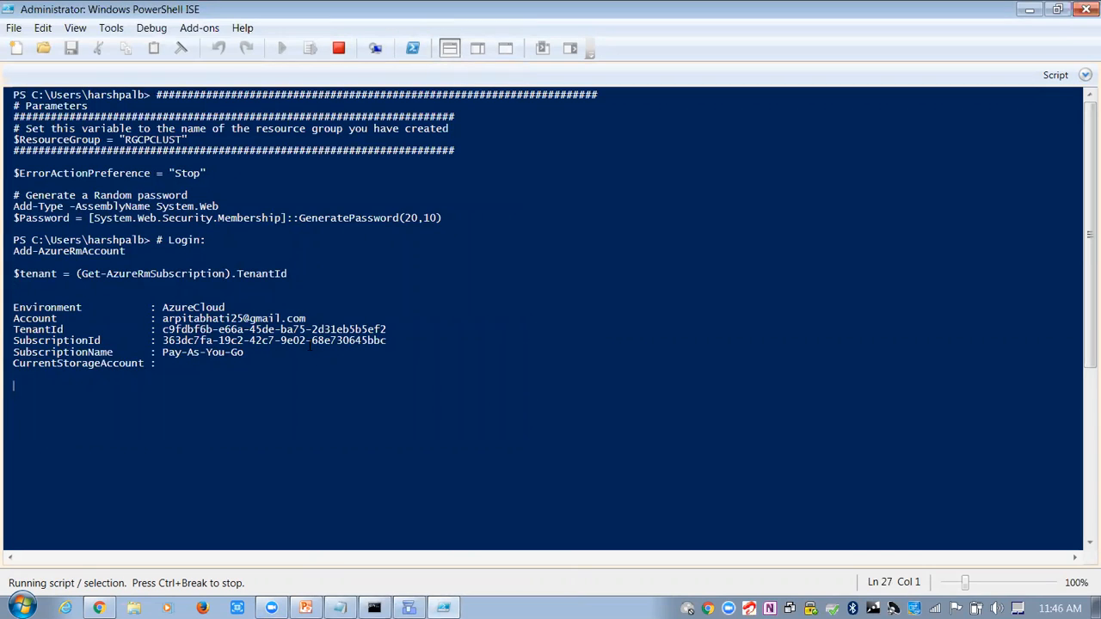
# - Copy the remaining script, from creating the Azure AD application through the Write-Host lines, from the sk110194 article and run it in PowerShell ISE
pyautogui.click(99, 608)
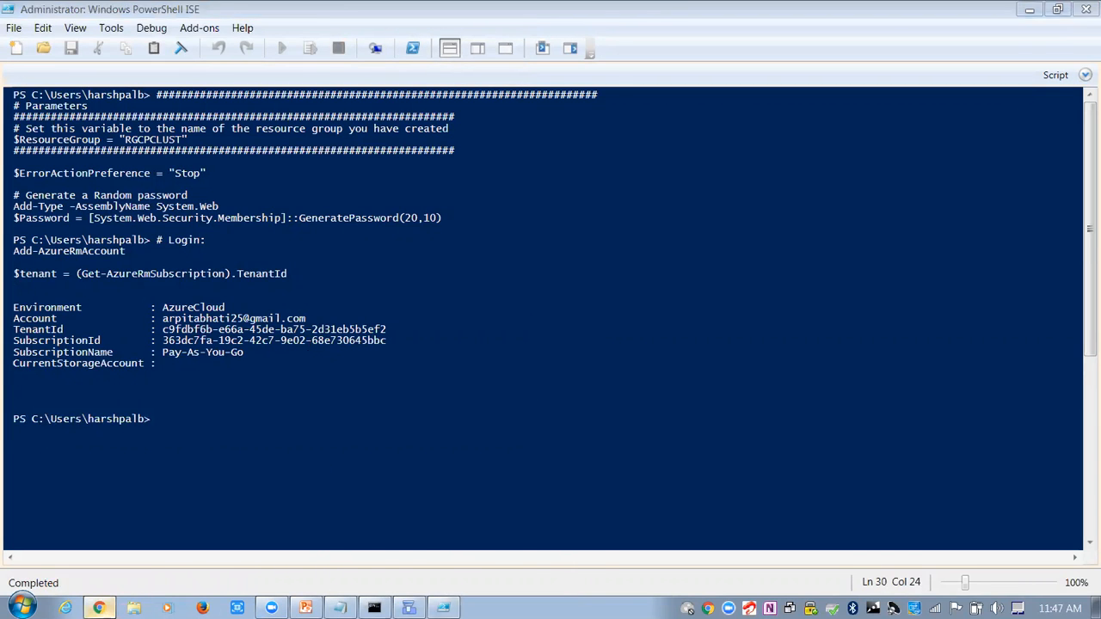
pyautogui.moveTo(143, 329); pyautogui.dragTo(352, 474)
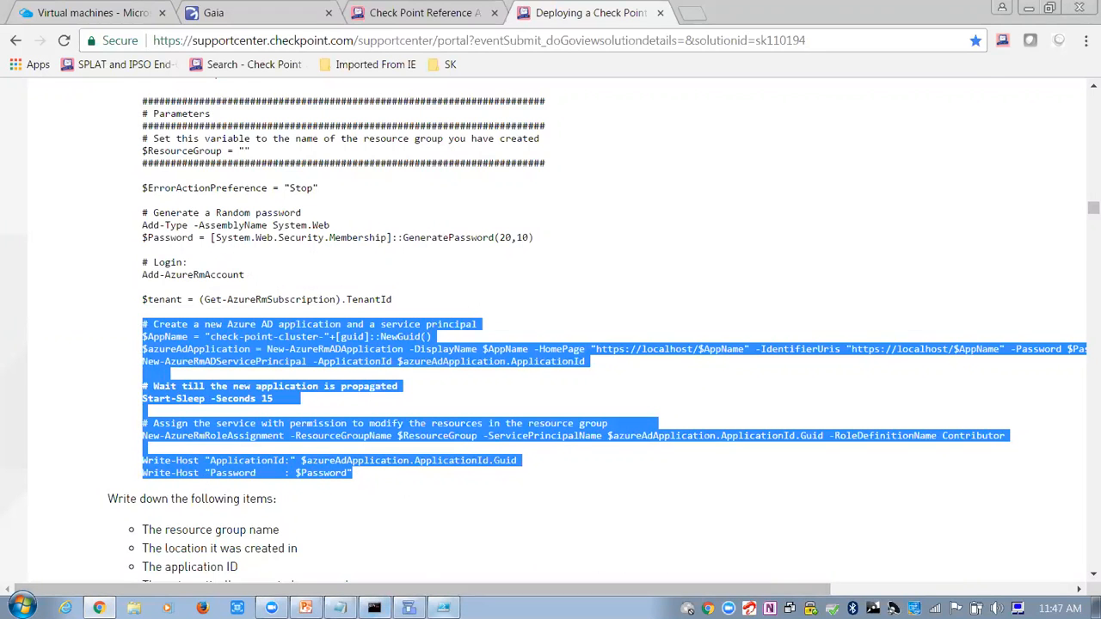
pyautogui.click(443, 607)
pyautogui.rightClick(471, 258)
pyautogui.click(523, 316)
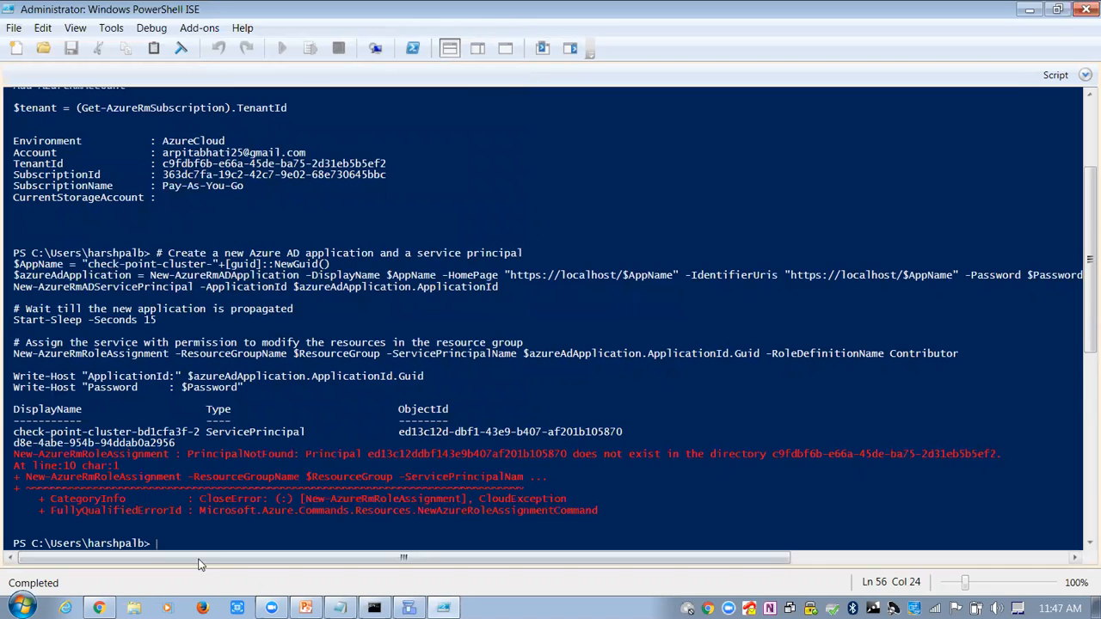
# - Return to the sk110194 article and recheck the role assignment commands and the items to write down
pyautogui.click(99, 608)
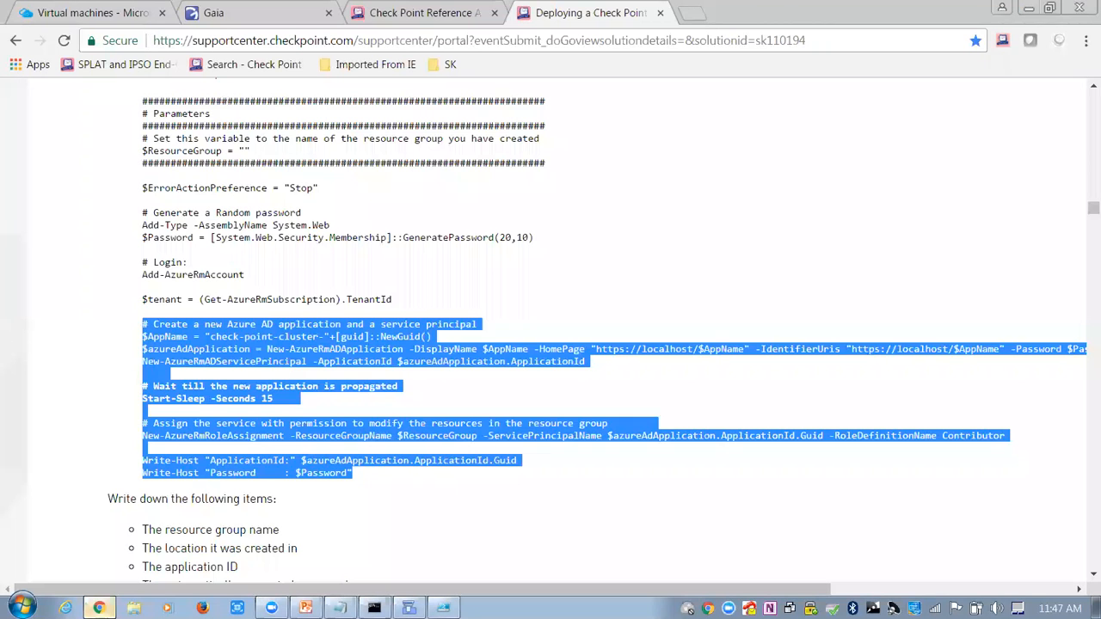
pyautogui.click(668, 454)
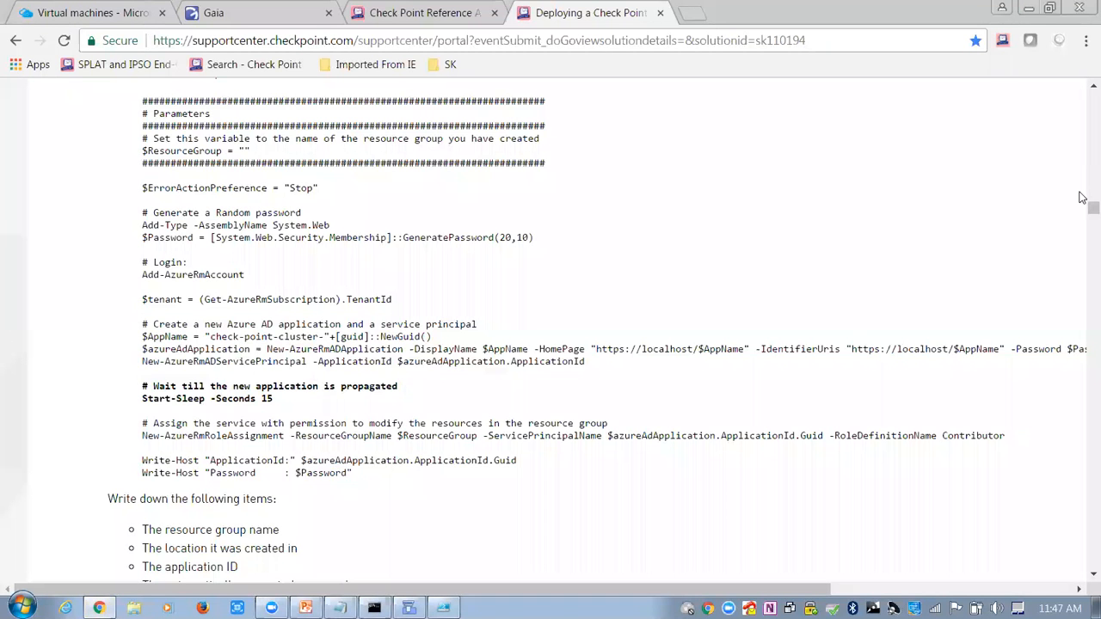
pyautogui.moveTo(1082, 211); pyautogui.dragTo(1081, 215)
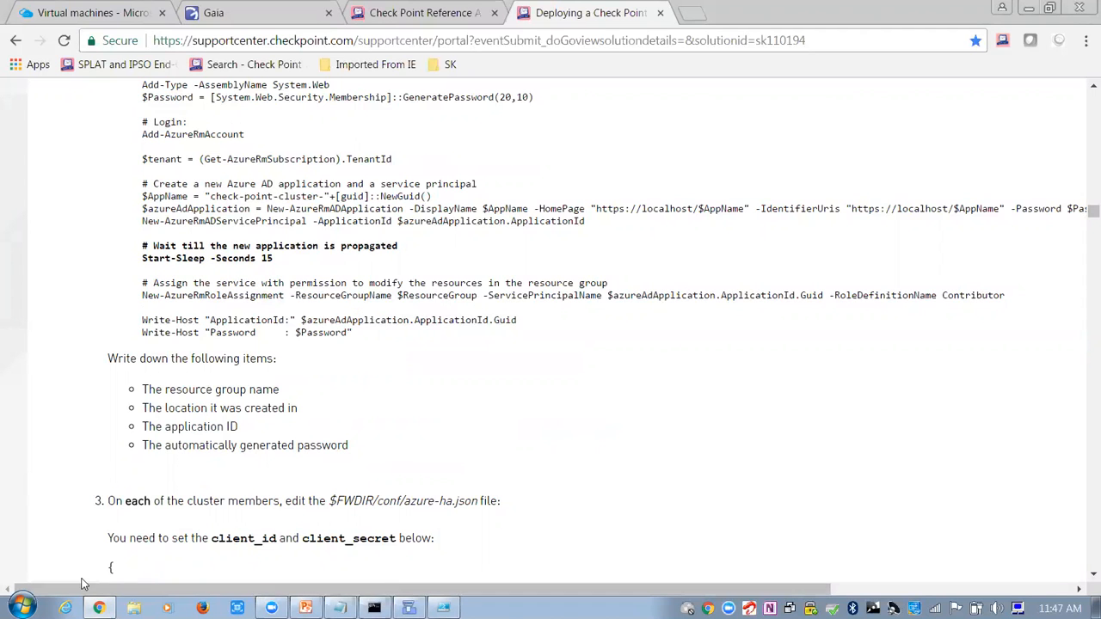
pyautogui.hotkey('alt', 'Tab')
pyautogui.hotkey('alt', 'Tab')
# - Open Microsoft Outlook 2010 and search the Sent Items folder for a contact's first name
pyautogui.click(19, 607)
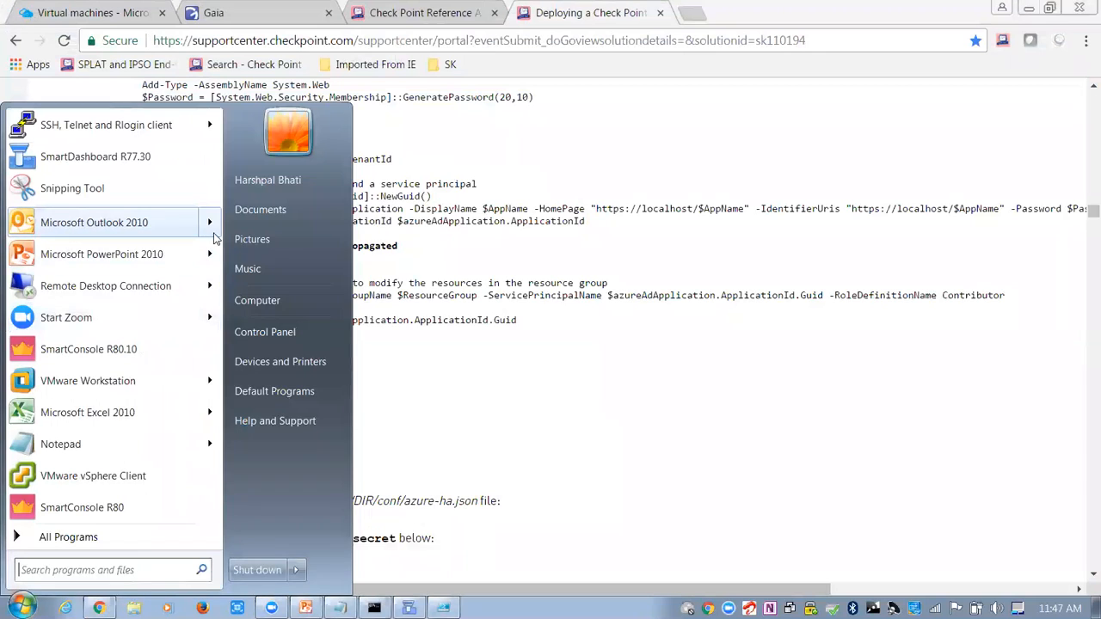
pyautogui.moveTo(211, 225)
pyautogui.click(131, 225)
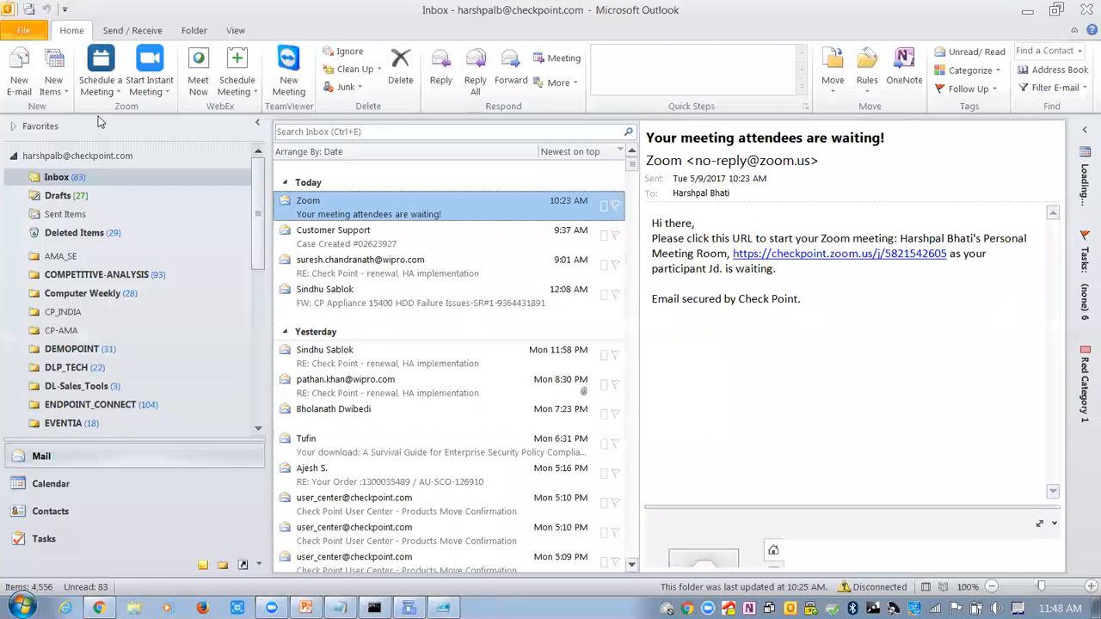
pyautogui.click(65, 214)
pyautogui.click(344, 129)
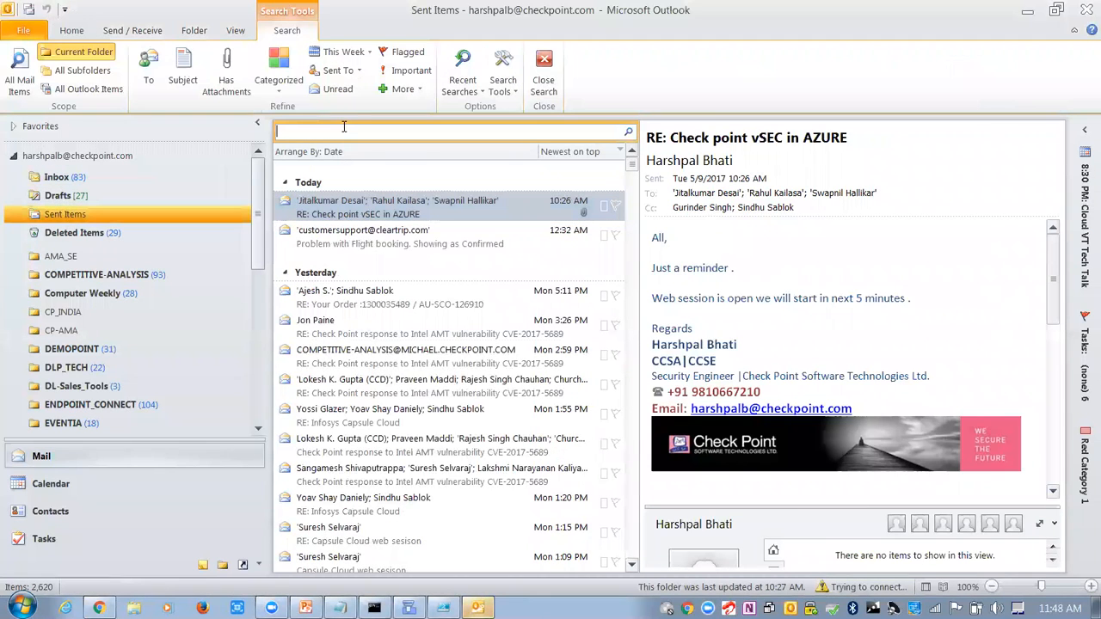
pyautogui.write('prashant')
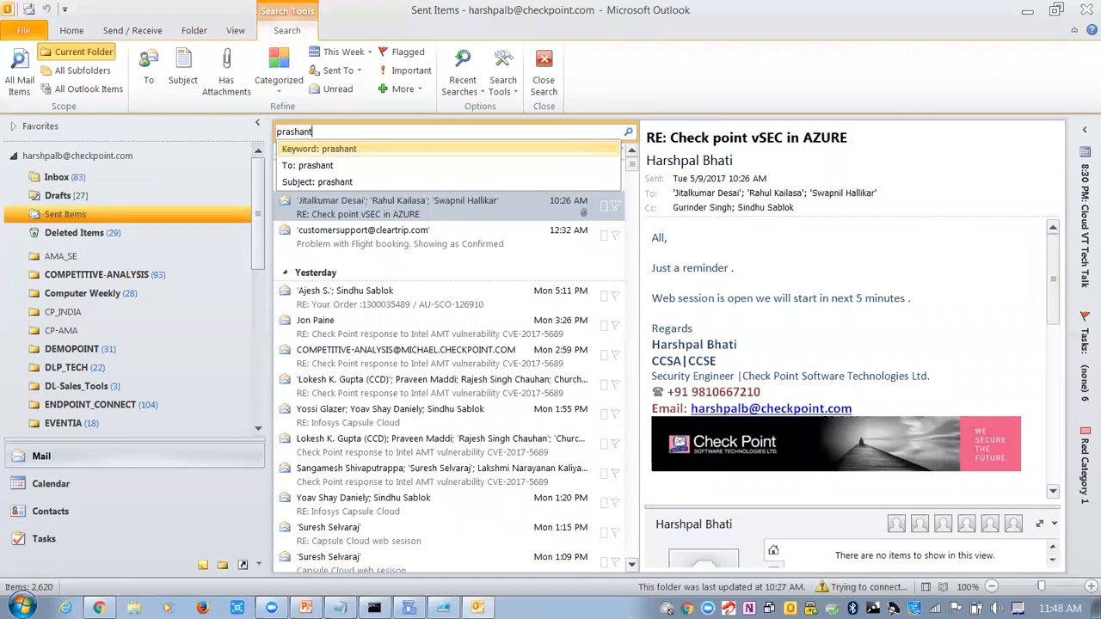
# - Run the Sent Items search and open the message "azure cluster without power shell" in its own window
pyautogui.click(413, 301)
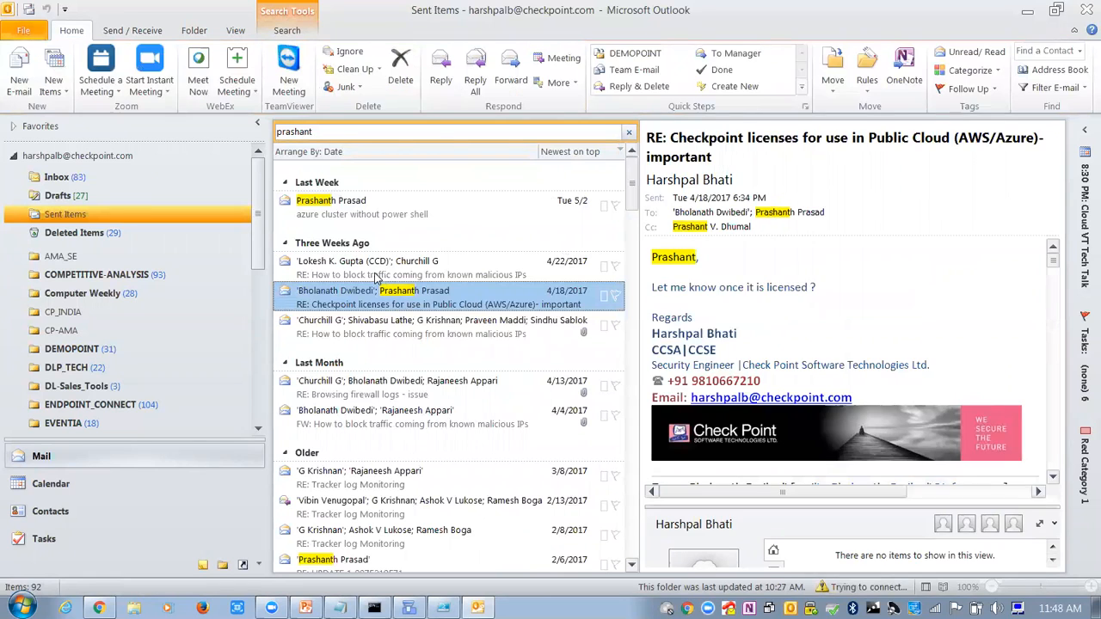
pyautogui.doubleClick(369, 222)
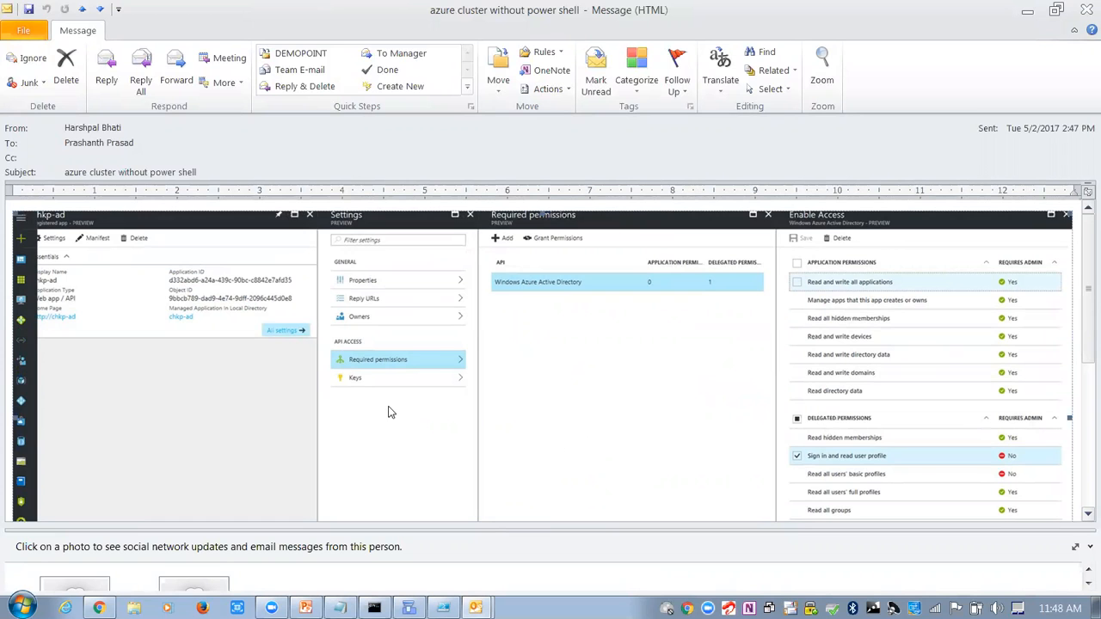
# - Switch to the Azure portal in Chrome and open the public IP address configuration of the WEB-SRV virtual machine
pyautogui.click(99, 608)
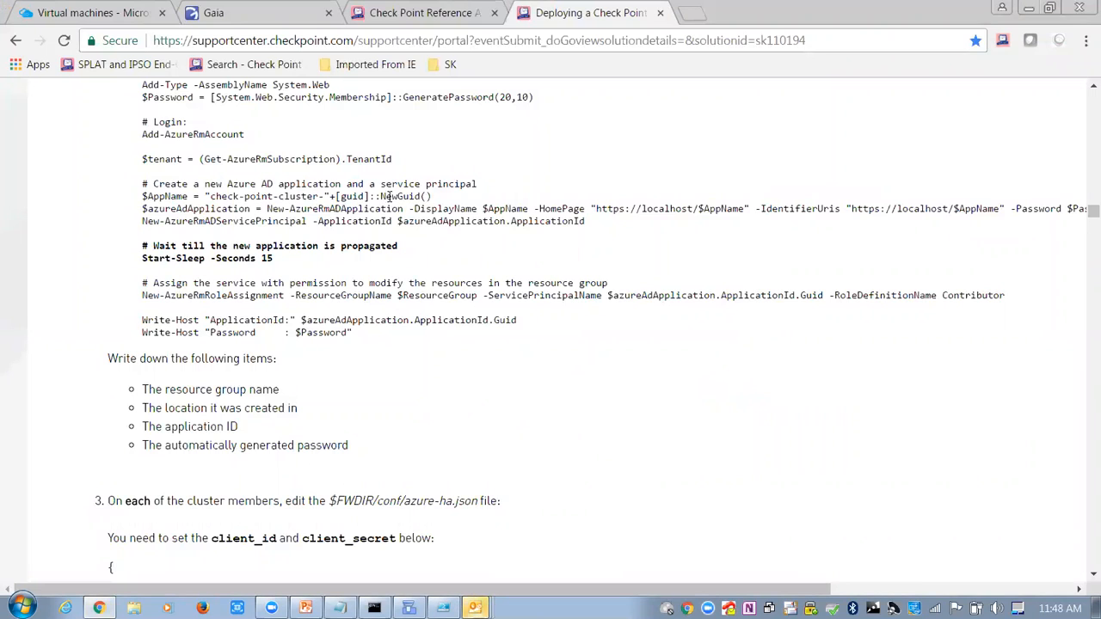
pyautogui.click(107, 11)
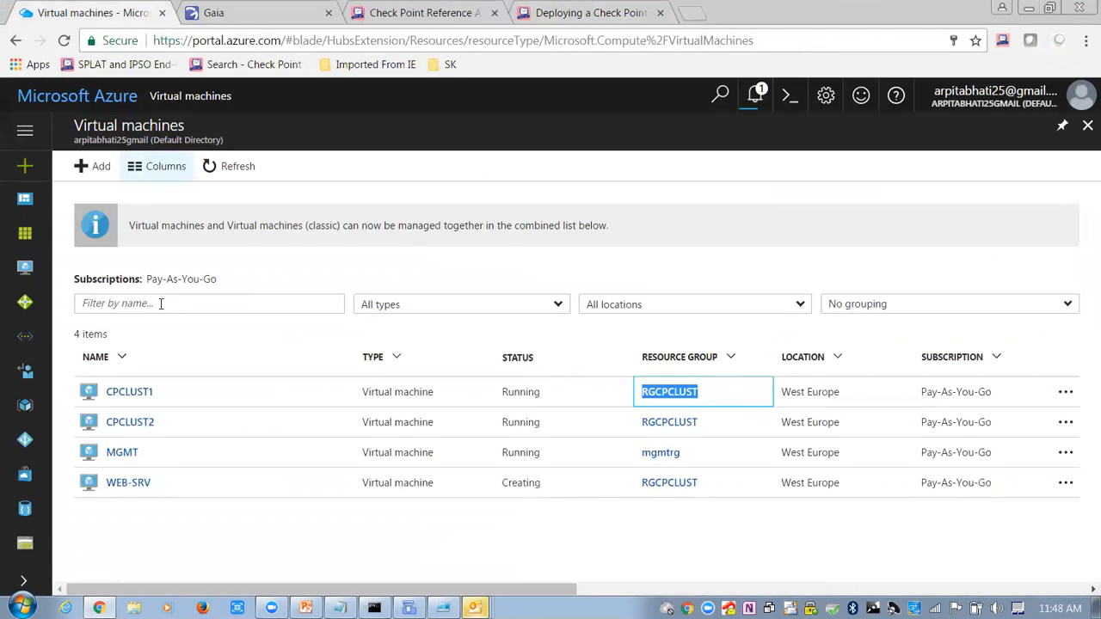
pyautogui.click(138, 484)
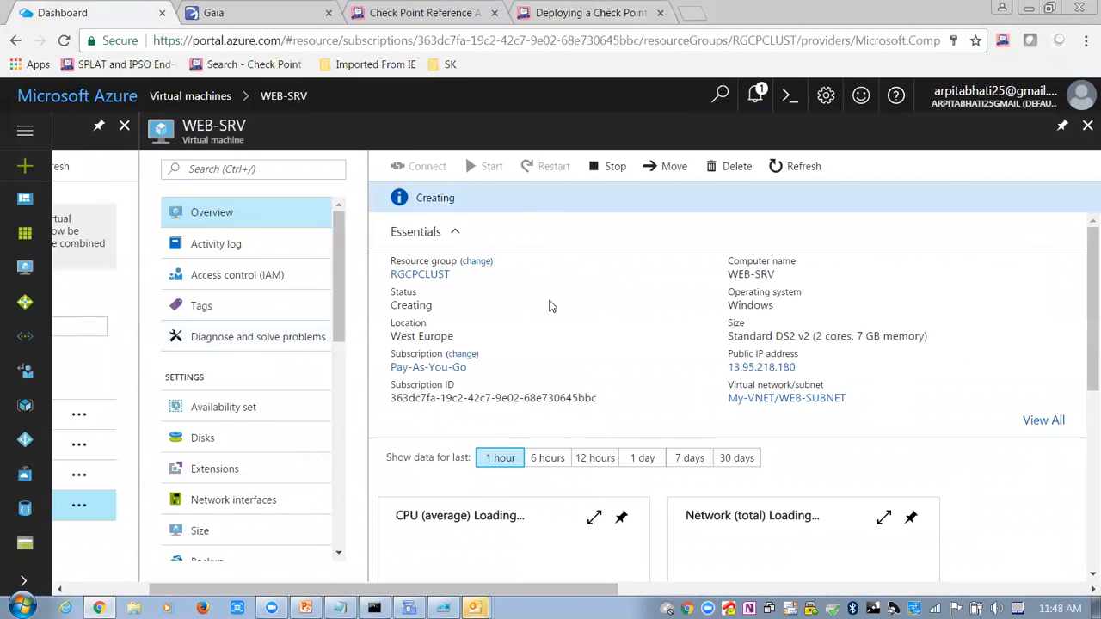
pyautogui.moveTo(802, 371); pyautogui.dragTo(739, 370)
pyautogui.click(924, 305)
pyautogui.click(815, 372)
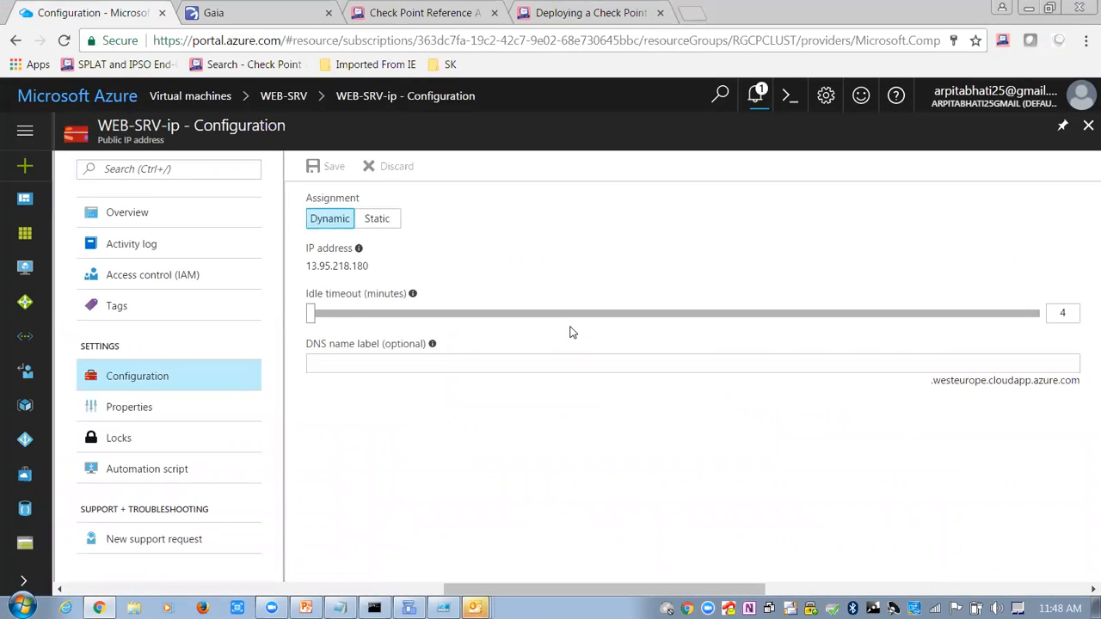
# - Copy WEB-SRV's public IP address and try to connect to 13.95.218.180 with Remote Desktop Connection, retrying once
pyautogui.moveTo(306, 267); pyautogui.dragTo(371, 268)
pyautogui.click(22, 607)
pyautogui.write('mstsc')
pyautogui.press('Return')
pyautogui.hotkey('ctrl', 'v')
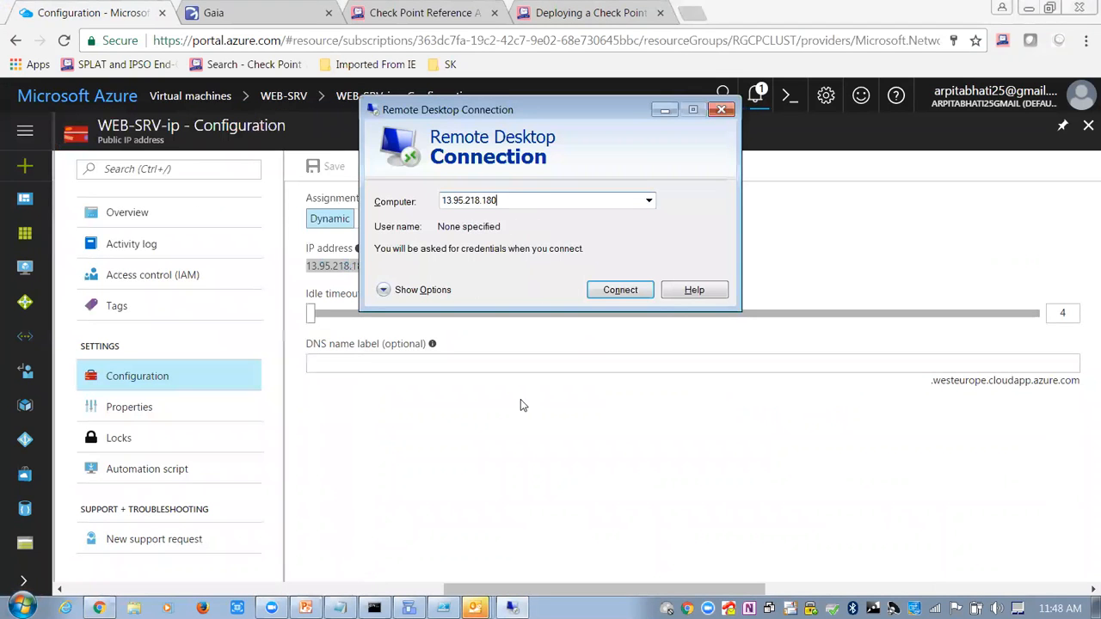
pyautogui.press('Return')
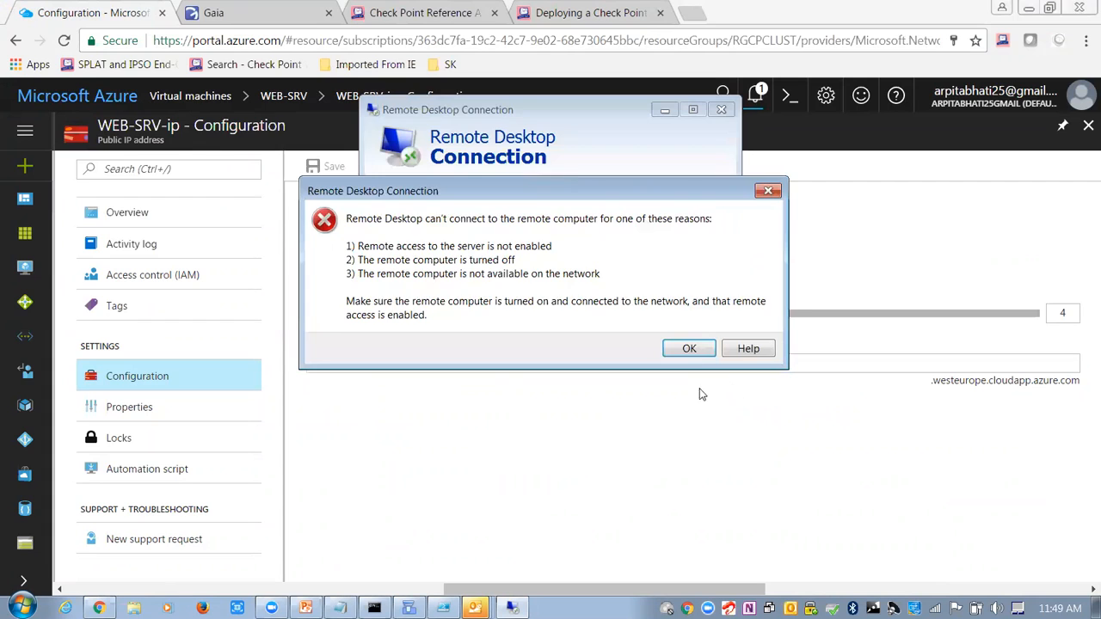
pyautogui.click(693, 351)
pyautogui.click(609, 292)
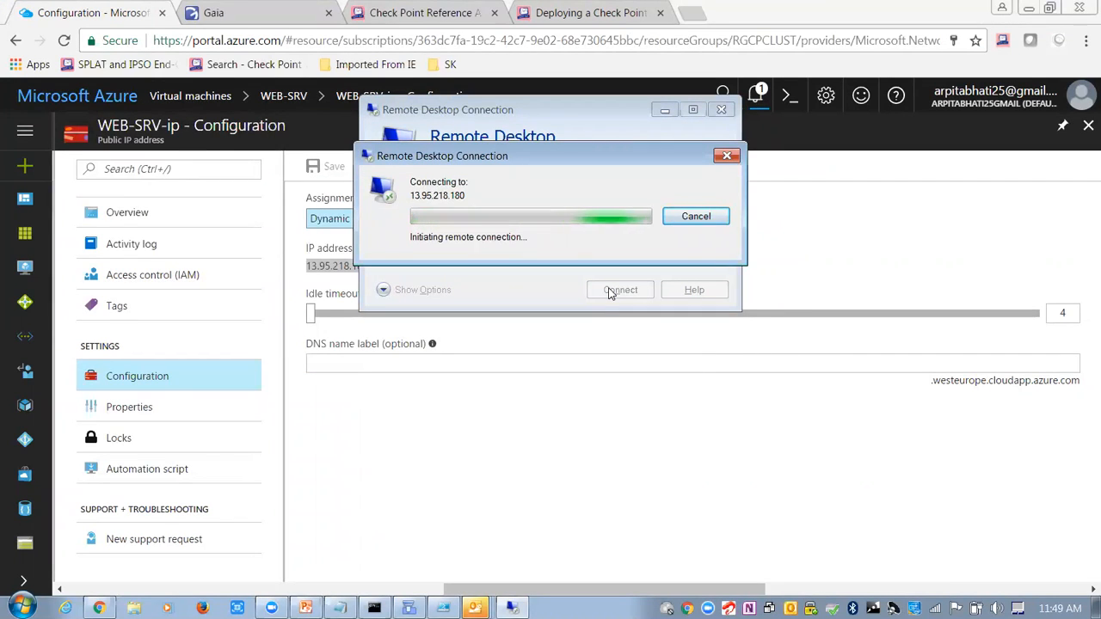
# - Ping 13.95.218.180 from the Command Prompt, then return to the Azure portal
pyautogui.click(374, 608)
pyautogui.write('ping')
pyautogui.rightClick(340, 378)
pyautogui.click(370, 423)
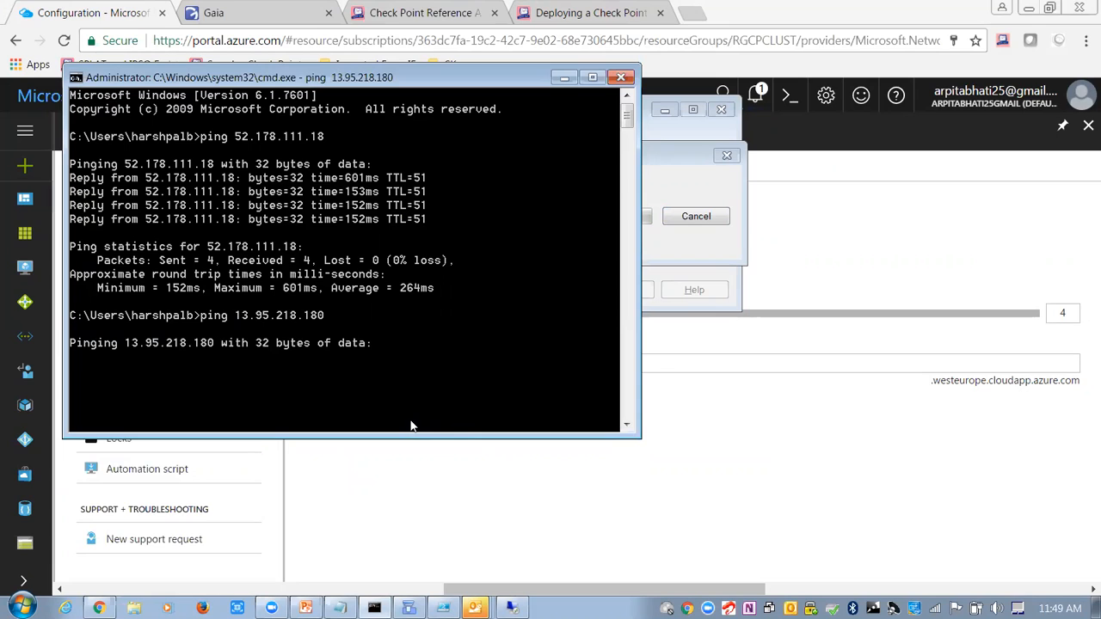
pyautogui.click(772, 471)
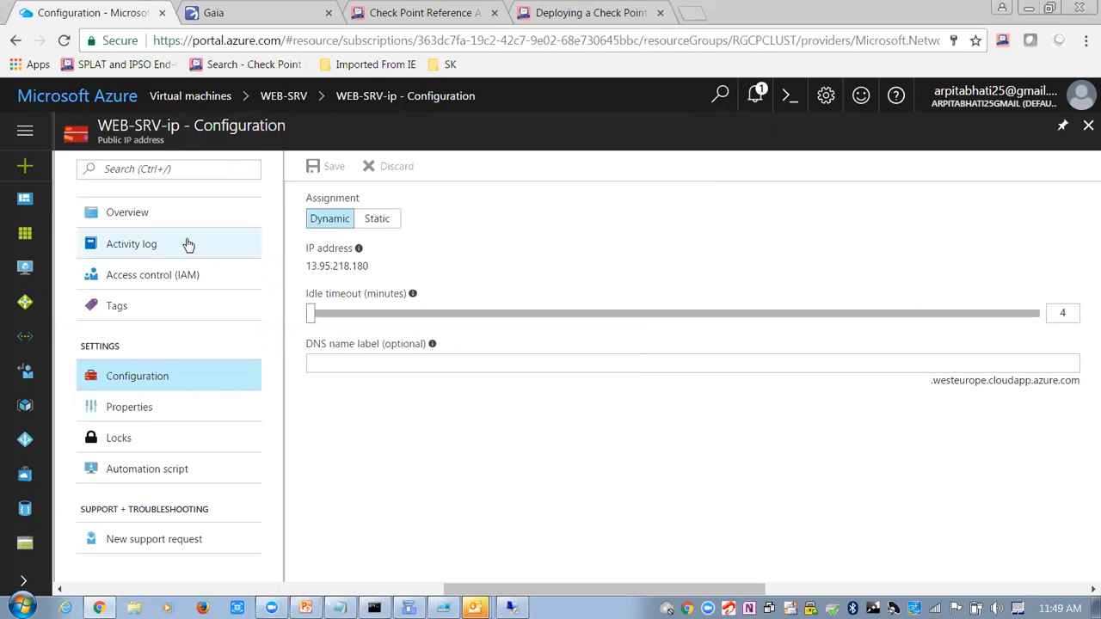
# - Close the WEB-SRV-ip configuration and open the web-srv54 network interface of WEB-SRV
pyautogui.click(1088, 125)
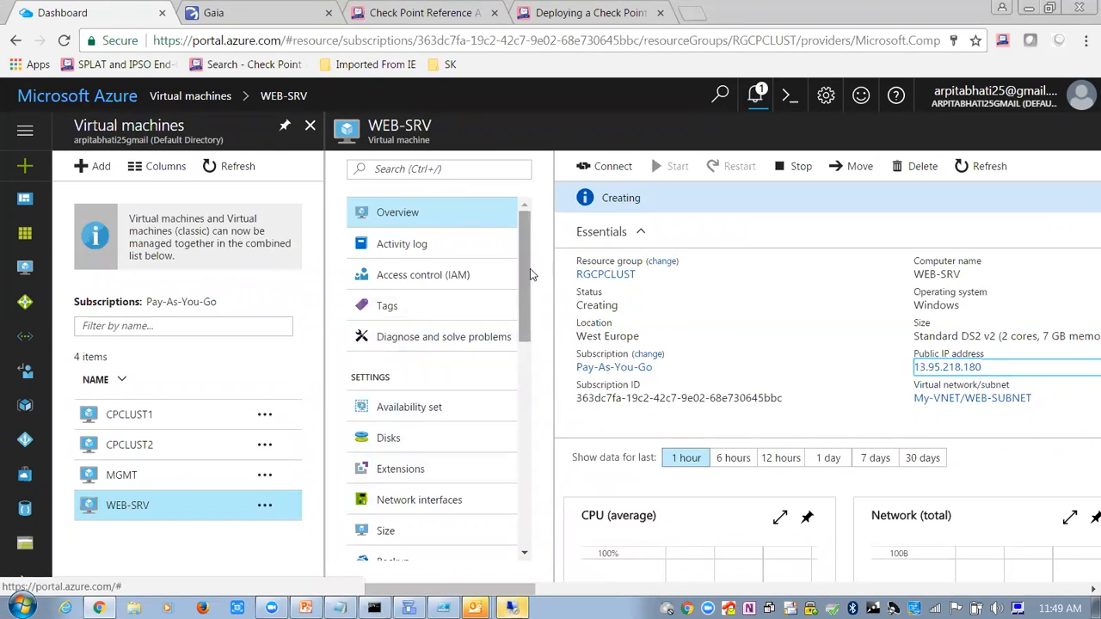
pyautogui.moveTo(526, 279)
pyautogui.mouseDown()
pyautogui.moveTo(534, 451)
pyautogui.moveTo(540, 355)
pyautogui.mouseUp()
pyautogui.click(479, 326)
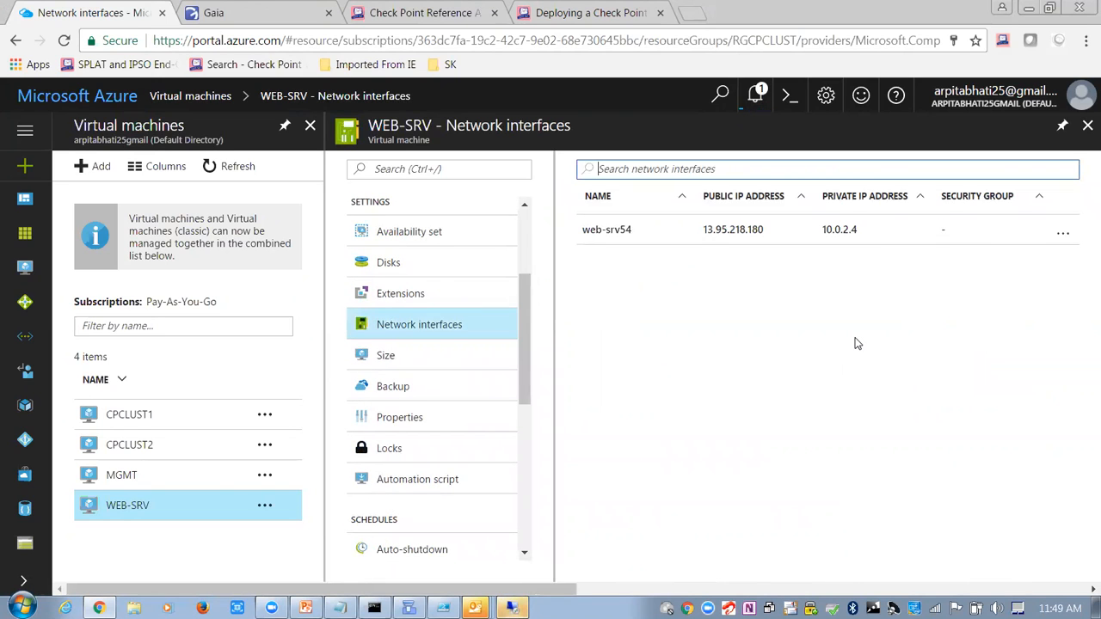
pyautogui.click(659, 238)
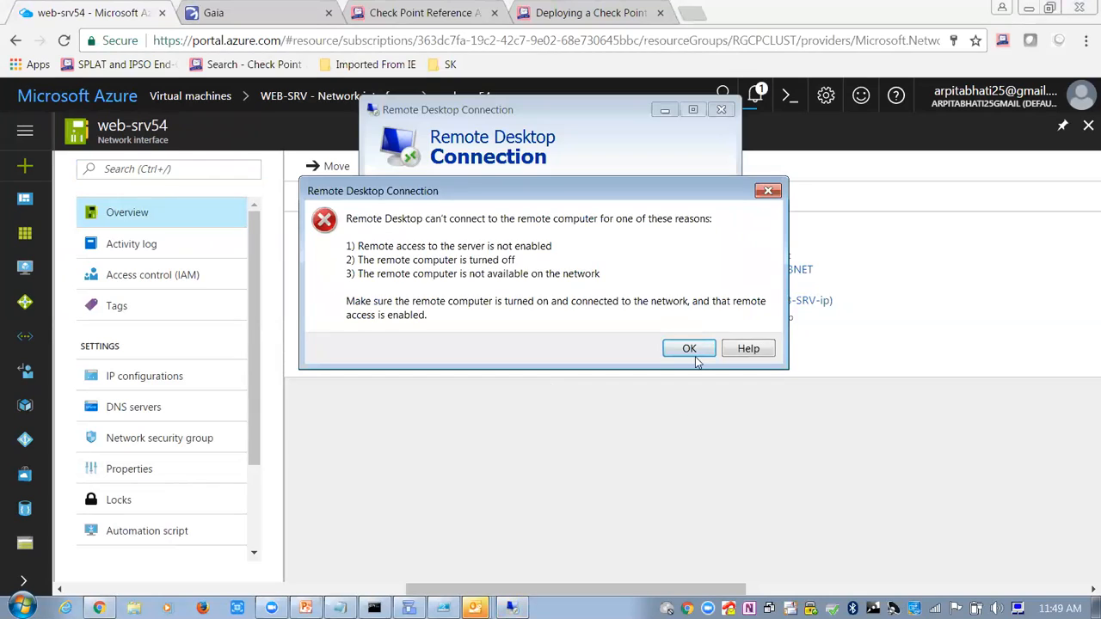
# - Reconnect to 13.95.218.180 over Remote Desktop as cpadmin with the account password and accept the untrusted certificate
pyautogui.click(693, 348)
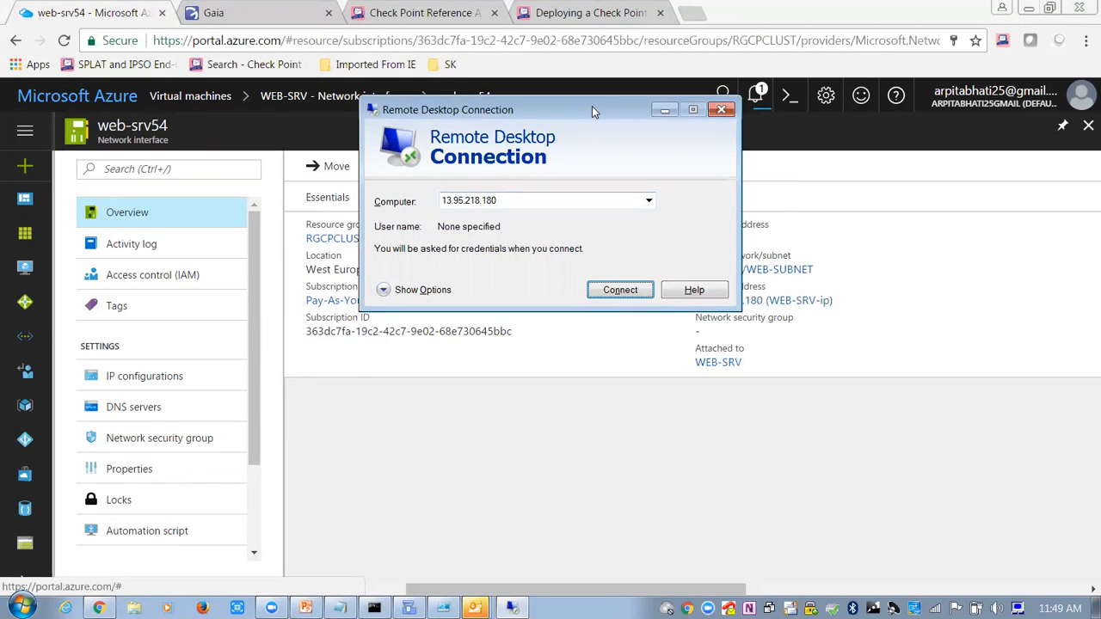
pyautogui.moveTo(592, 106); pyautogui.dragTo(506, 146)
pyautogui.click(534, 330)
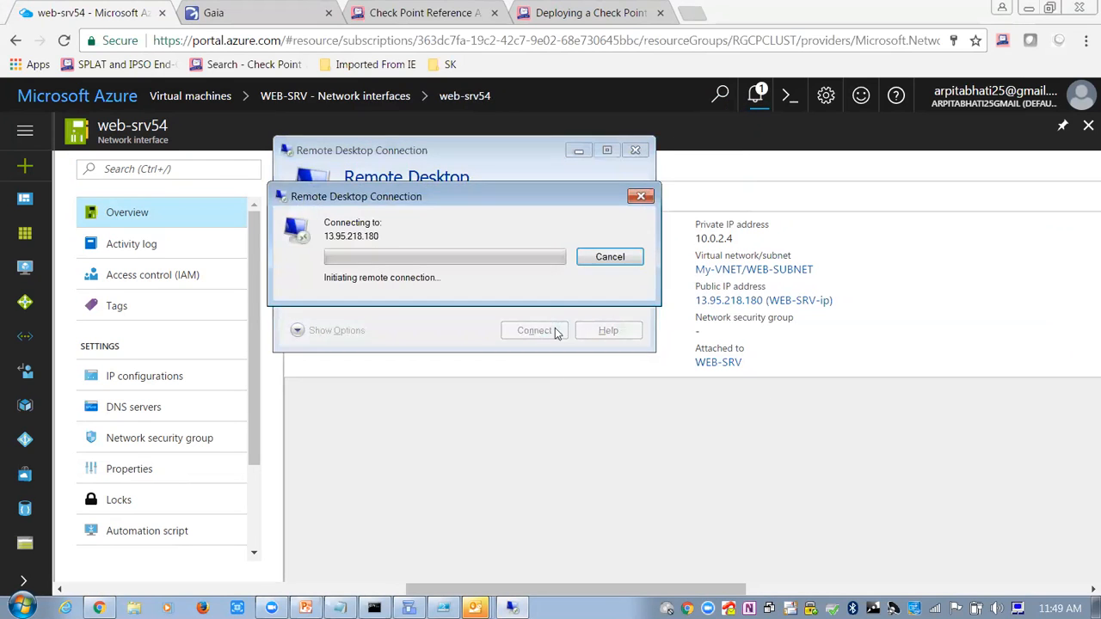
pyautogui.click(346, 261)
pyautogui.write('cpadmin')
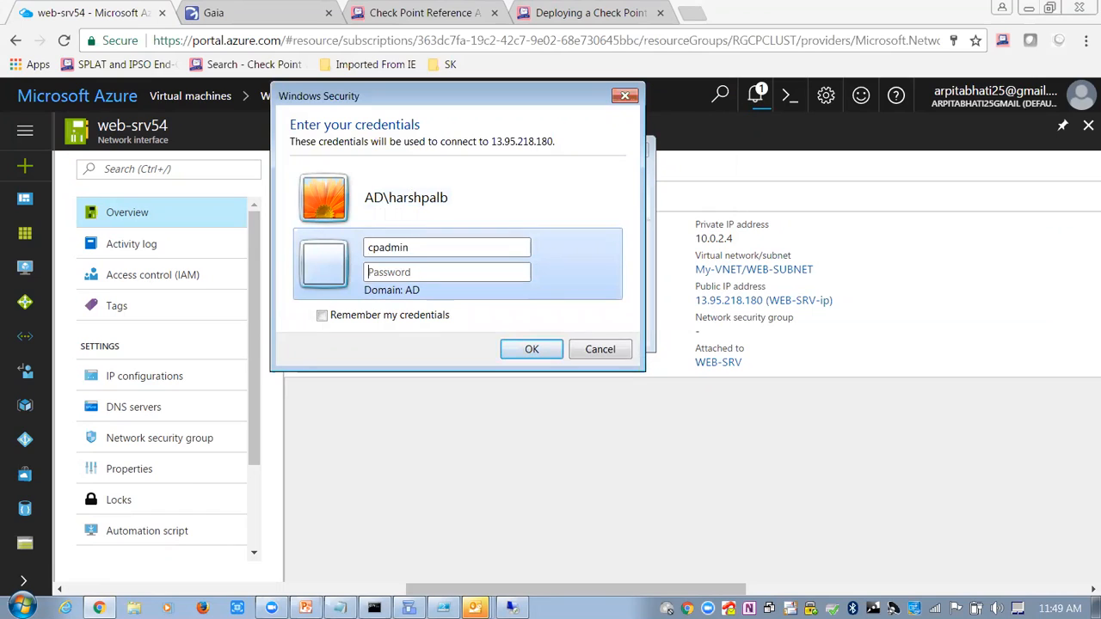
pyautogui.write('••••••••••••')
pyautogui.press('Return')
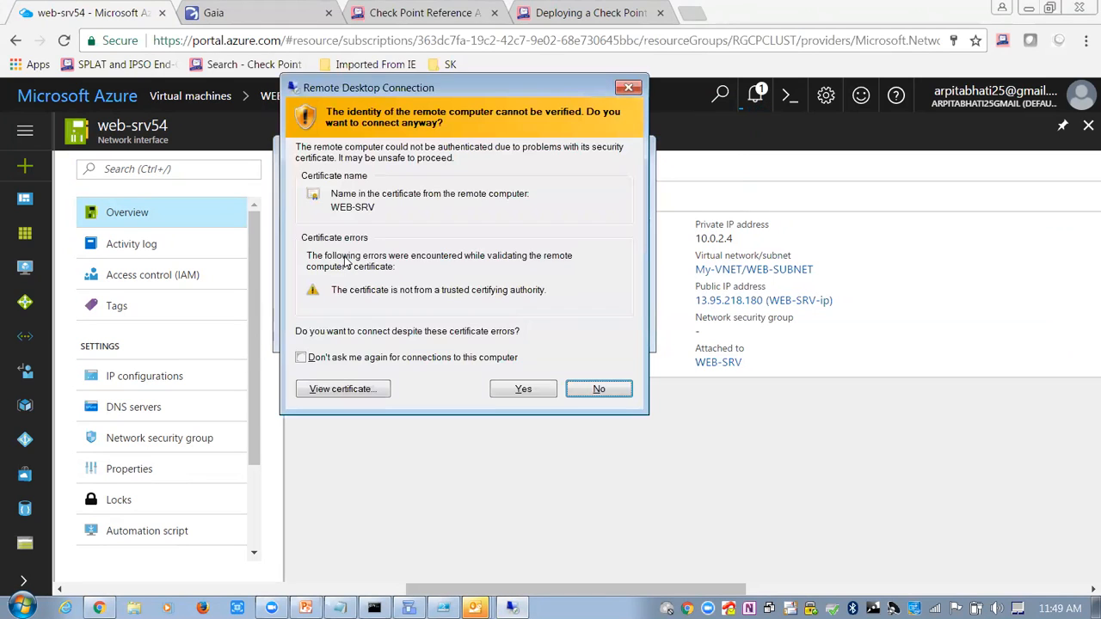
pyautogui.click(529, 391)
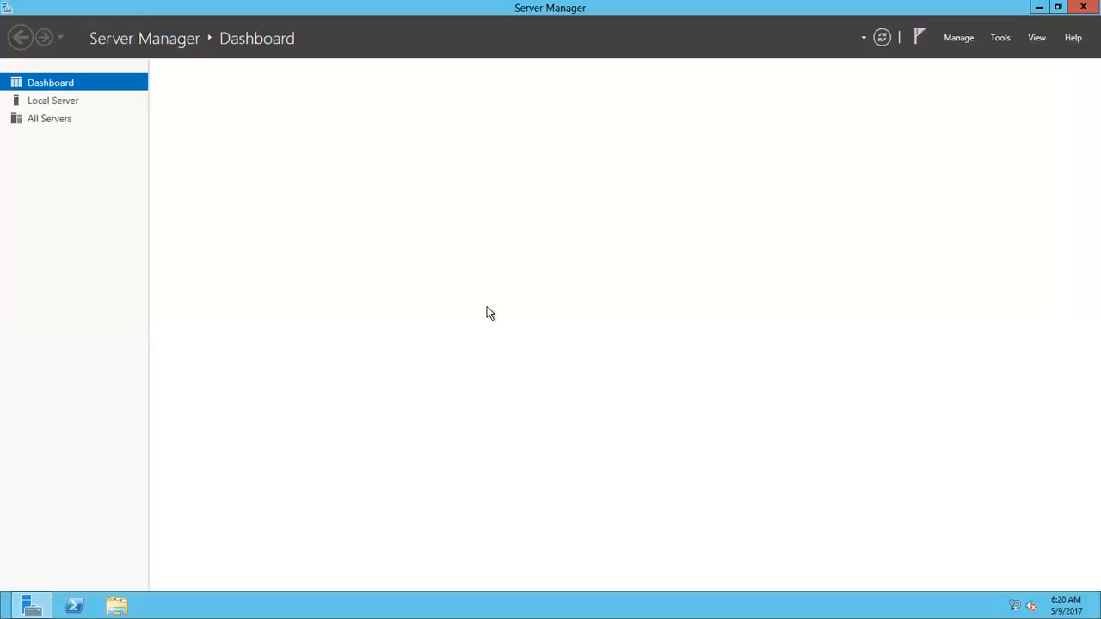
# - Close Server Manager on WEB-SRV, start Internet Explorer and postpone its recommended settings setup
pyautogui.click(1082, 9)
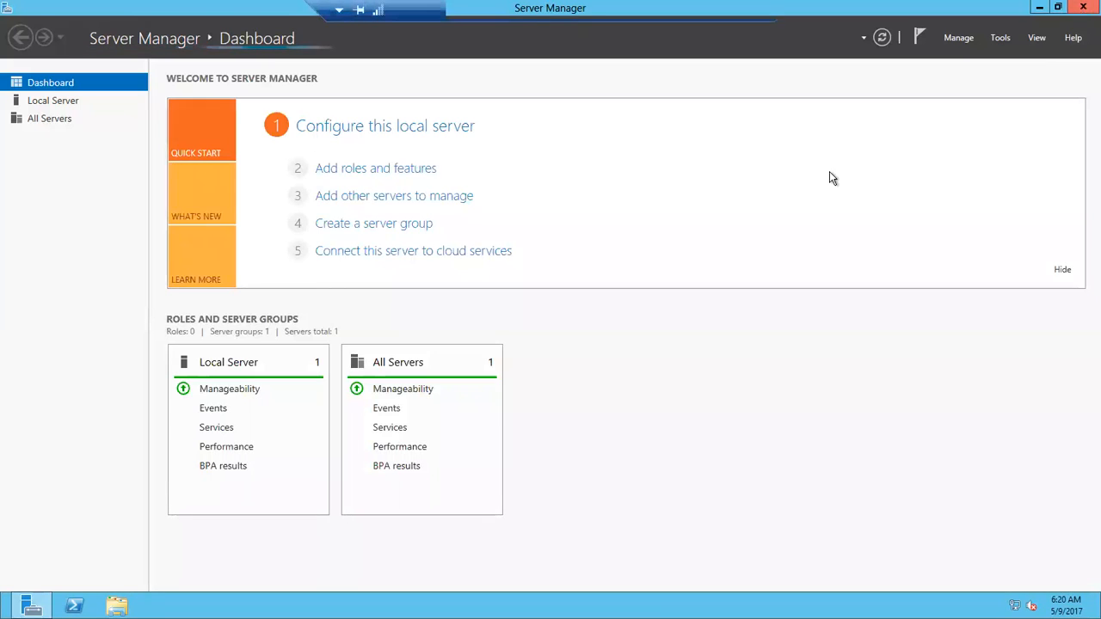
pyautogui.click(11, 607)
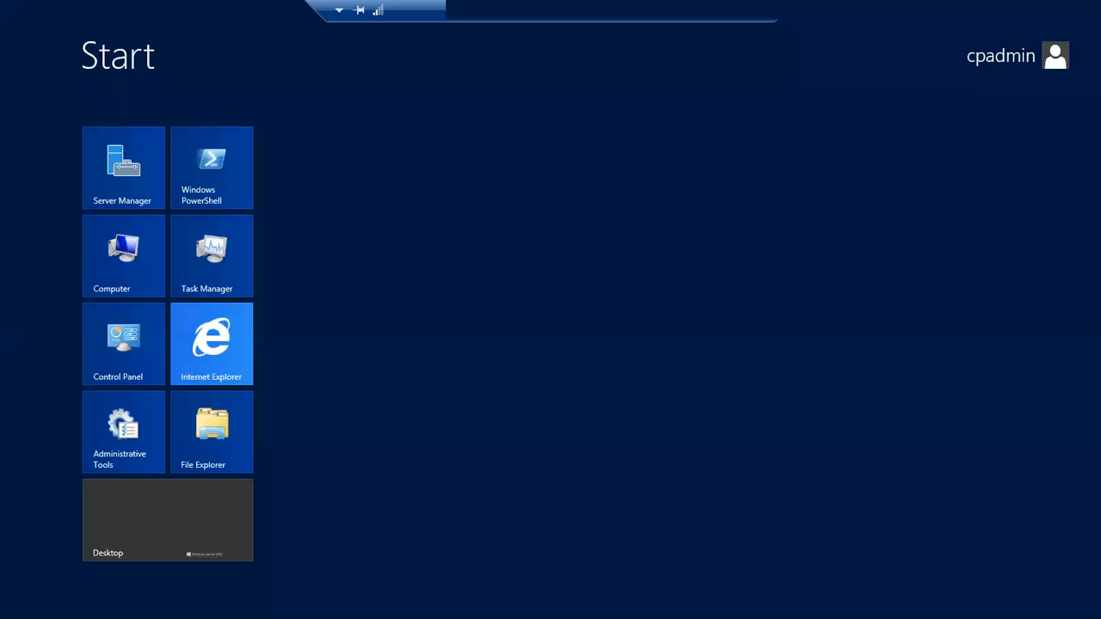
pyautogui.click(213, 351)
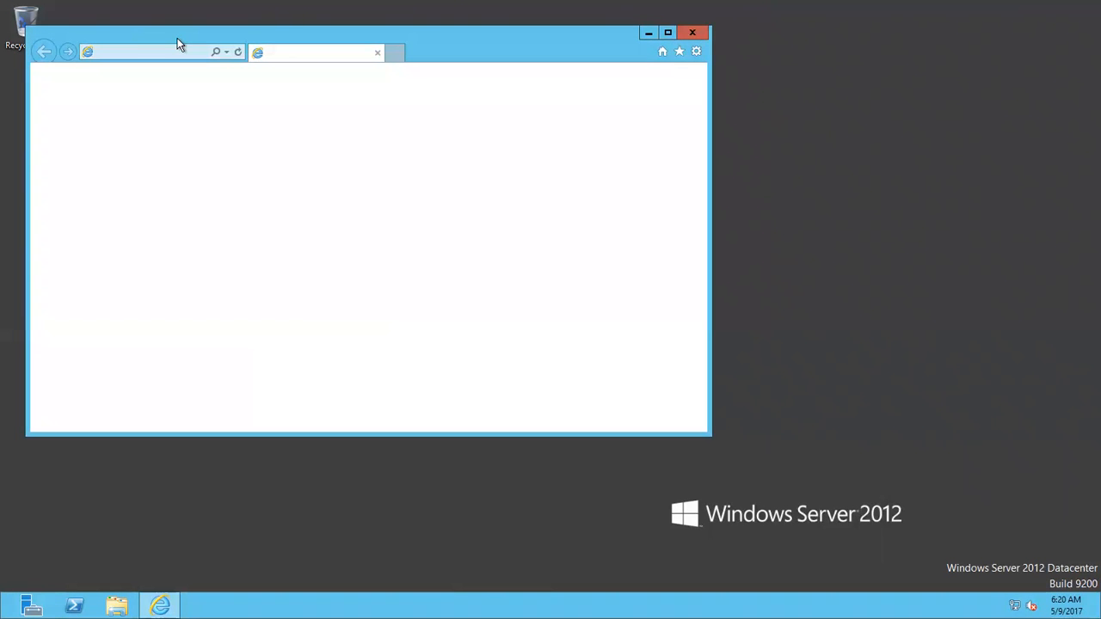
pyautogui.click(530, 328)
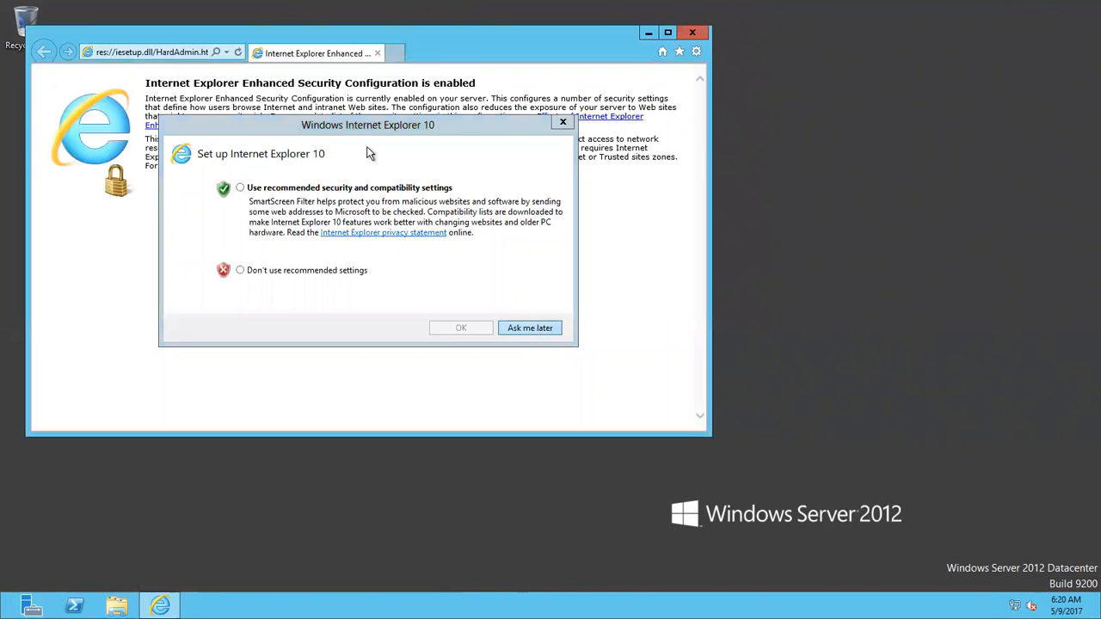
# - Maximize Internet Explorer, load go.microsoft.com and turn off further prompts about blocked website content
pyautogui.doubleClick(325, 40)
pyautogui.click(151, 28)
pyautogui.write('go')
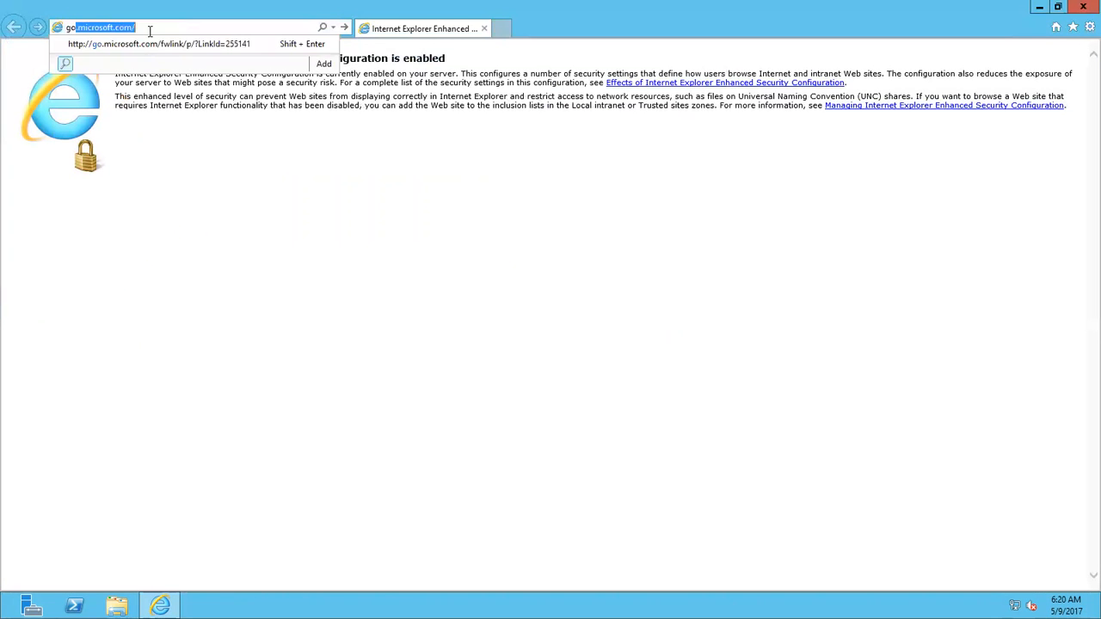
pyautogui.press('Return')
pyautogui.click(587, 338)
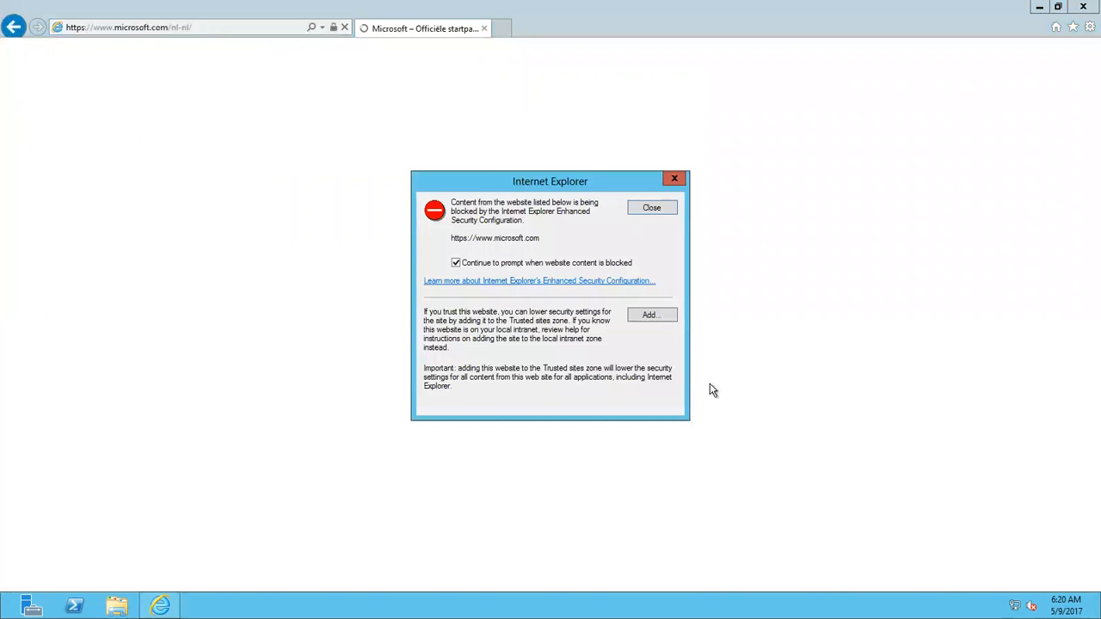
pyautogui.click(561, 263)
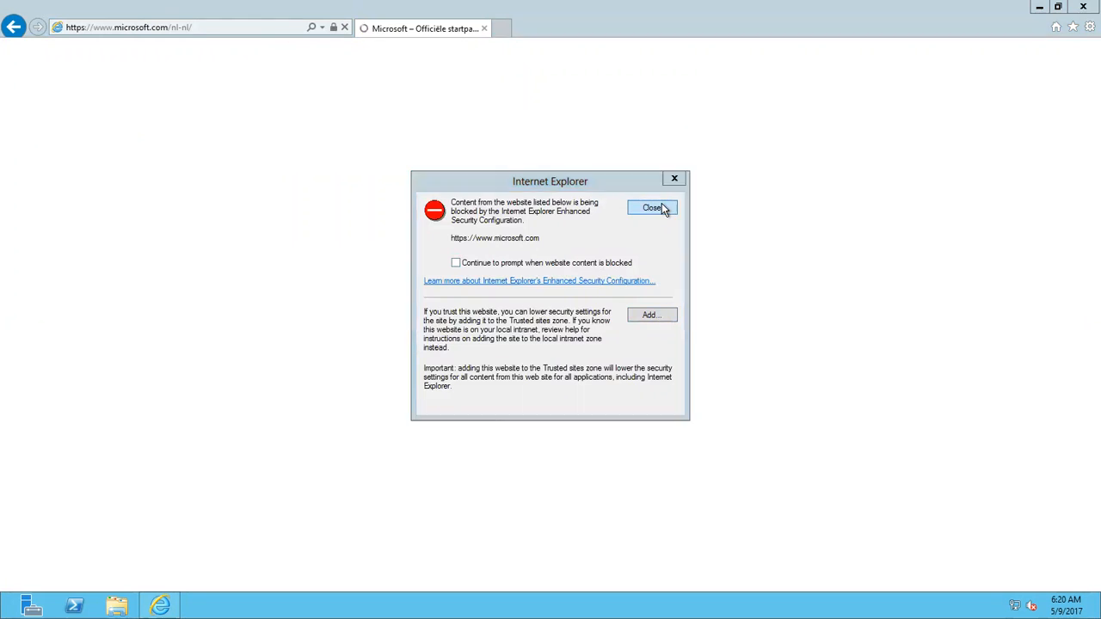
pyautogui.click(661, 209)
# - Open google.com in a new browser tab and dismiss the security prompt
pyautogui.click(501, 29)
pyautogui.write('goo')
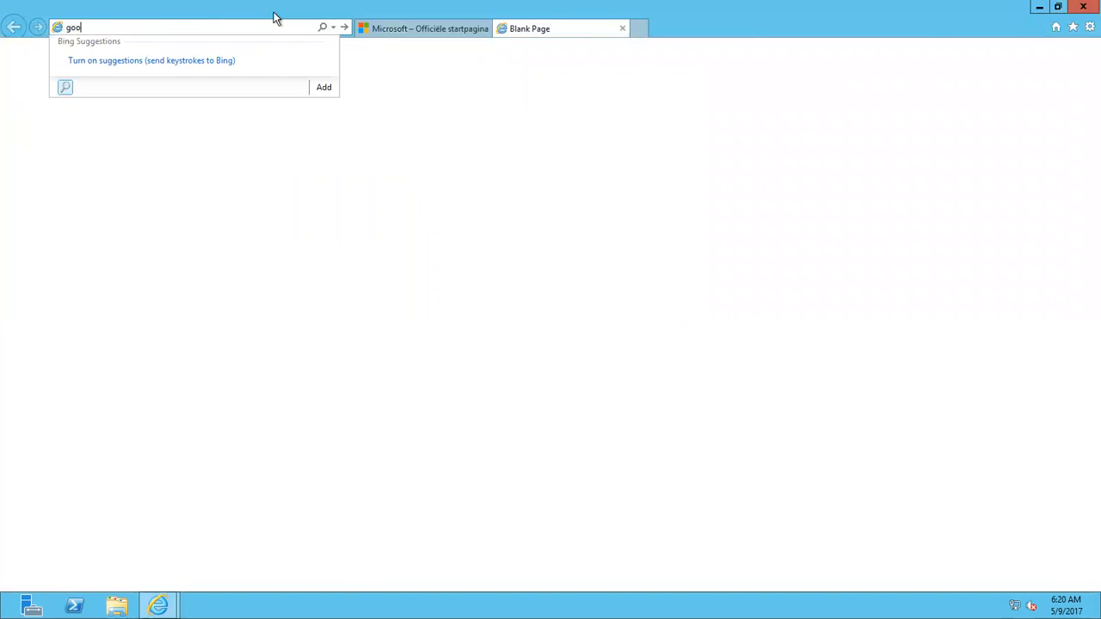
pyautogui.write('gle.com')
pyautogui.press('Return')
pyautogui.click(577, 339)
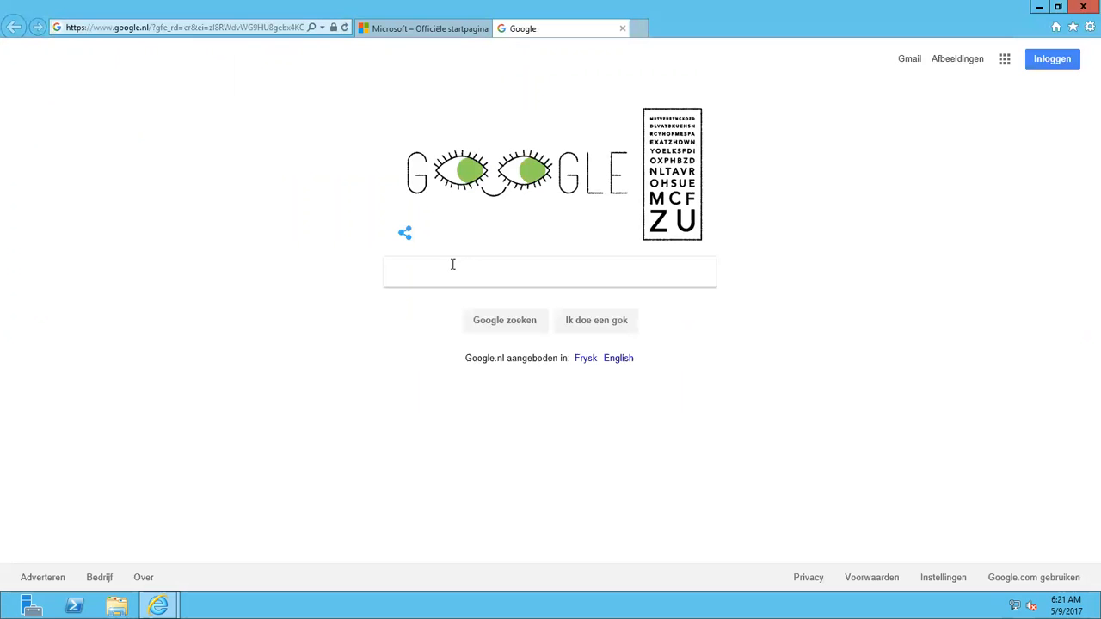
# - Search Google for "what is my ip" and open whatismyipaddress.com, turning off future warnings about leaving a secure connection
pyautogui.write('what is my ip')
pyautogui.press('Return')
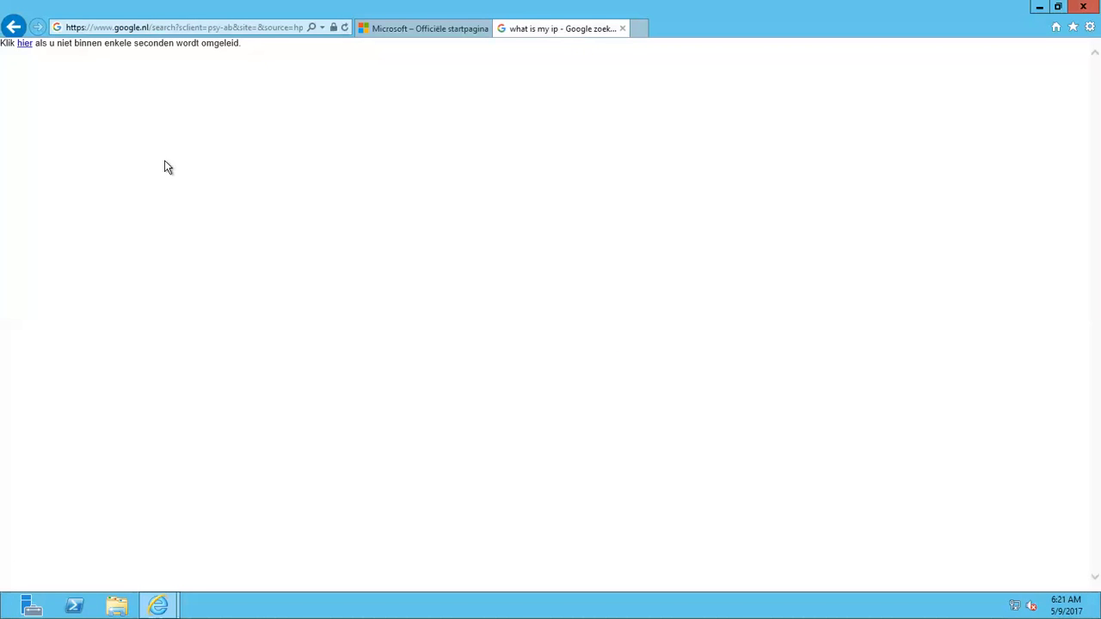
pyautogui.click(24, 43)
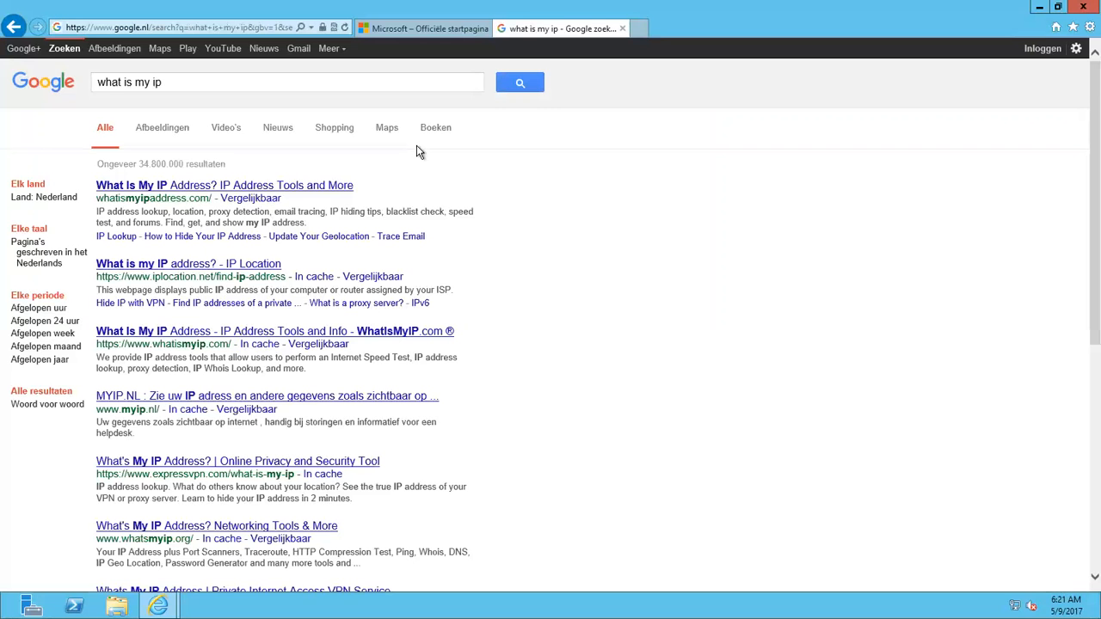
pyautogui.click(298, 184)
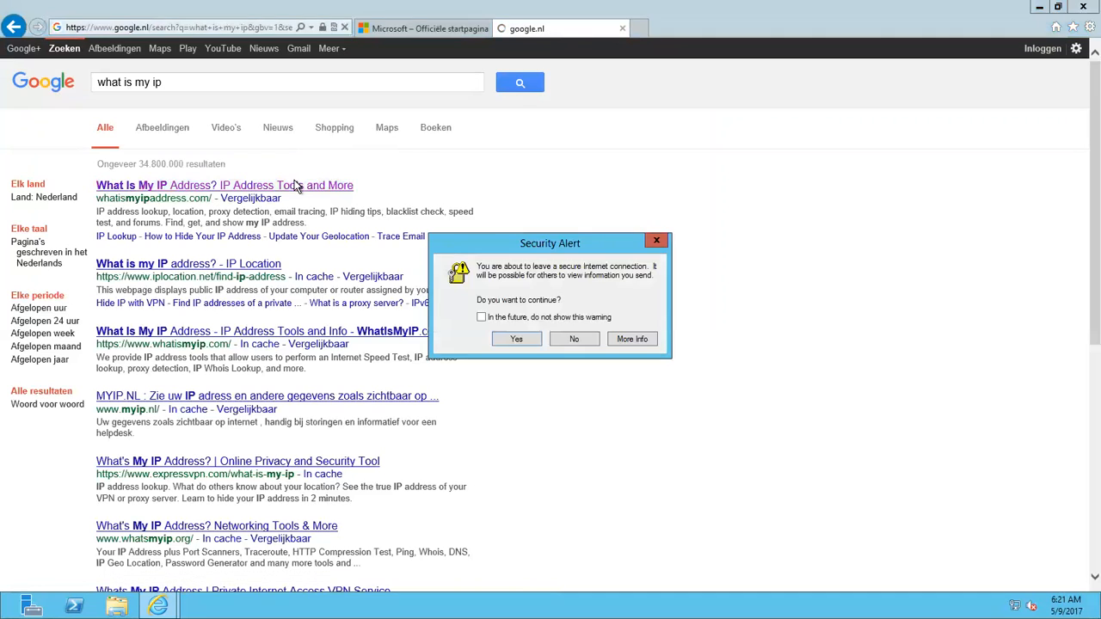
pyautogui.click(535, 317)
pyautogui.click(516, 339)
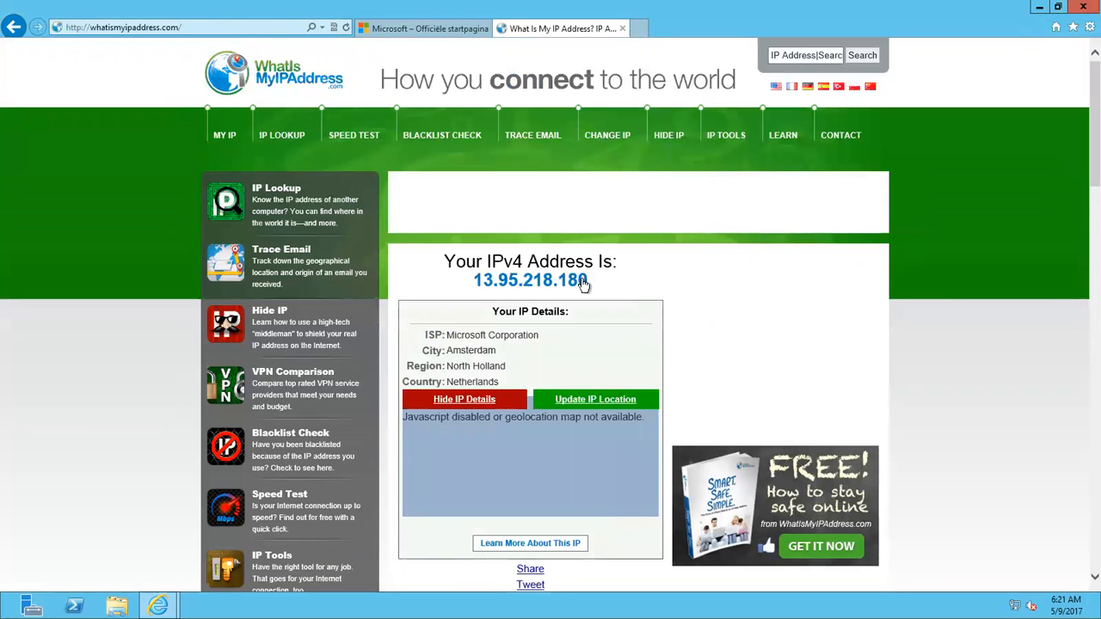
# - Highlight the IPv4 address shown on whatismyipaddress.com to check the server's outgoing address
pyautogui.moveTo(591, 281); pyautogui.dragTo(472, 279)
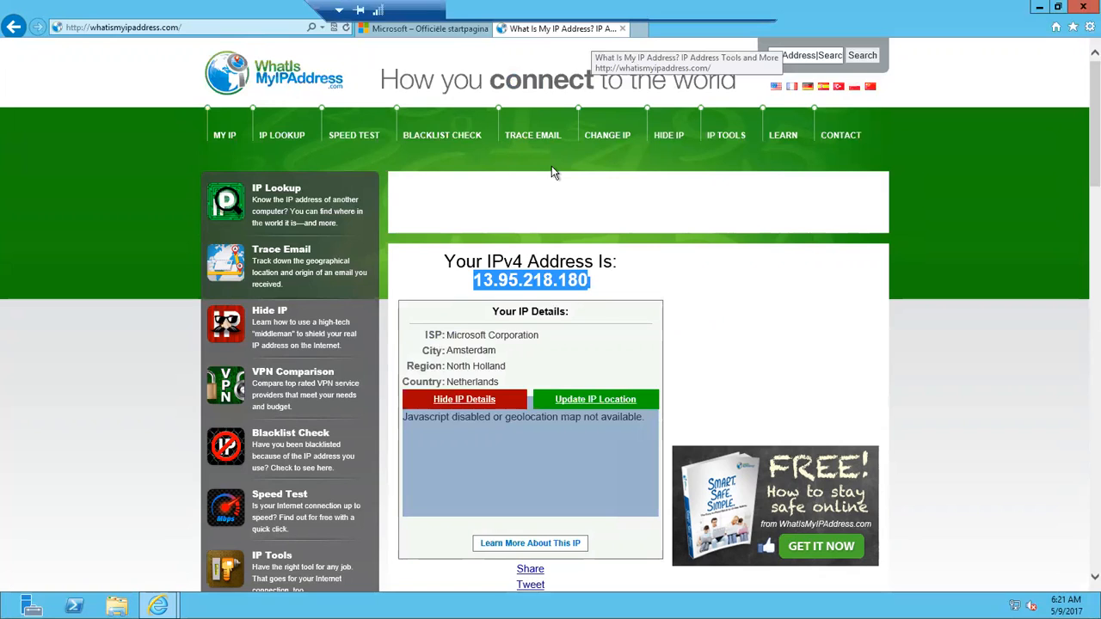
pyautogui.click(551, 314)
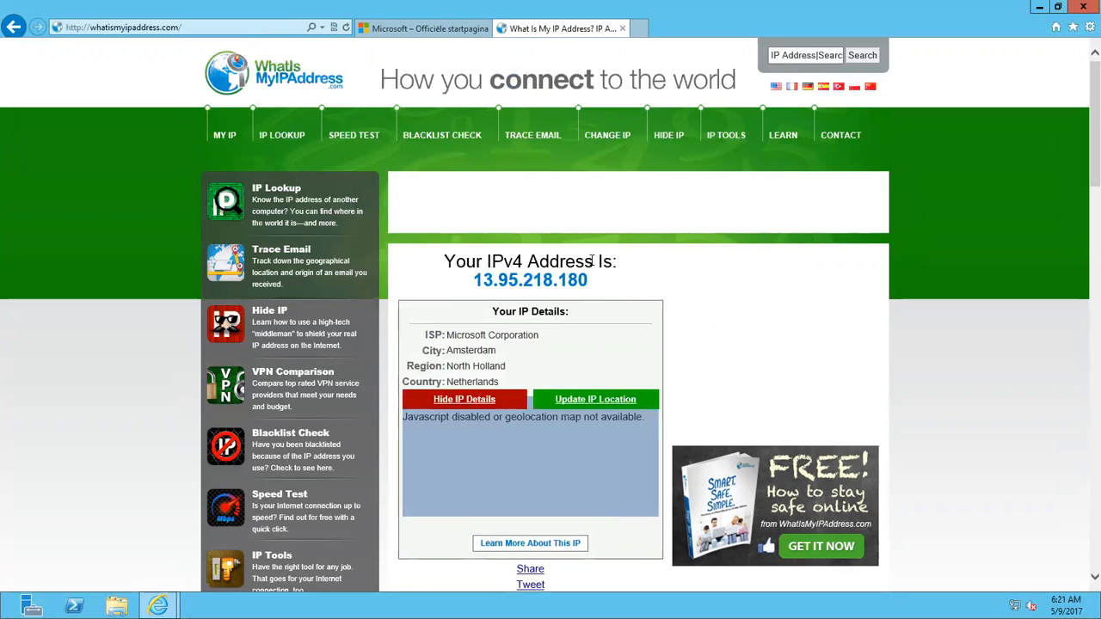
pyautogui.moveTo(723, 8)
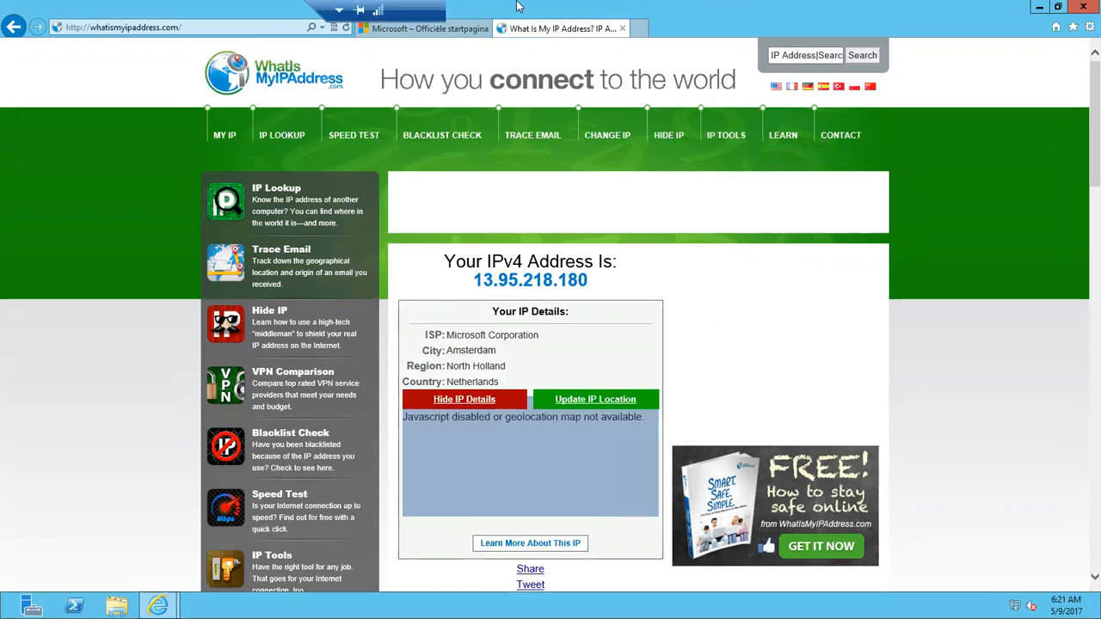
# - Leave the remote session for the Azure portal and create a route table named WEB-RT in the existing resource group RGCPCLUST
pyautogui.click(377, 11)
pyautogui.click(673, 330)
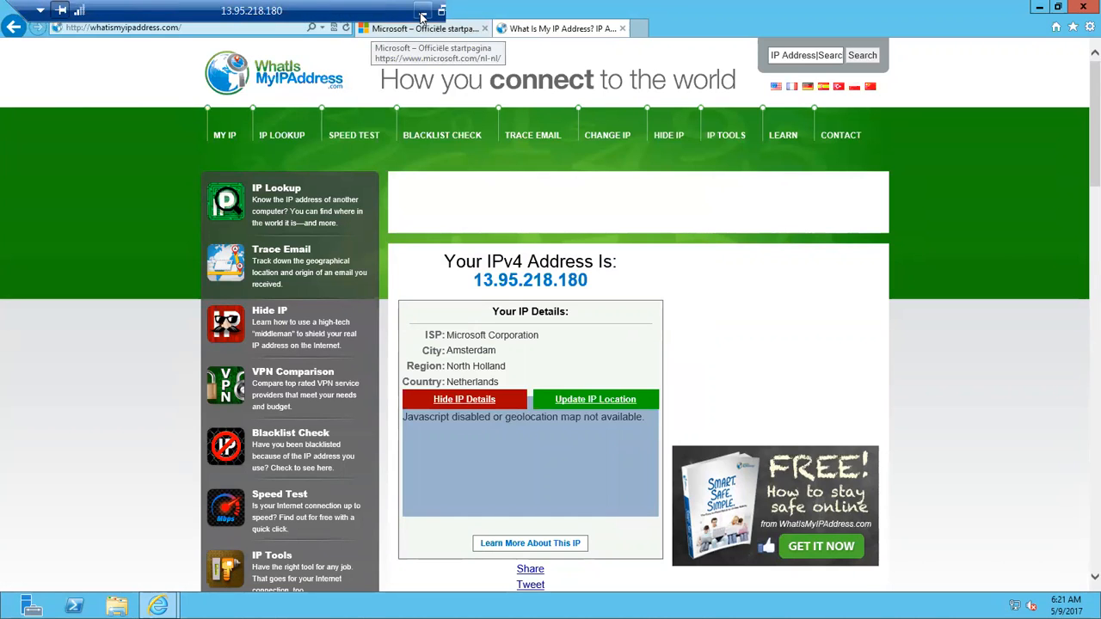
pyautogui.click(422, 15)
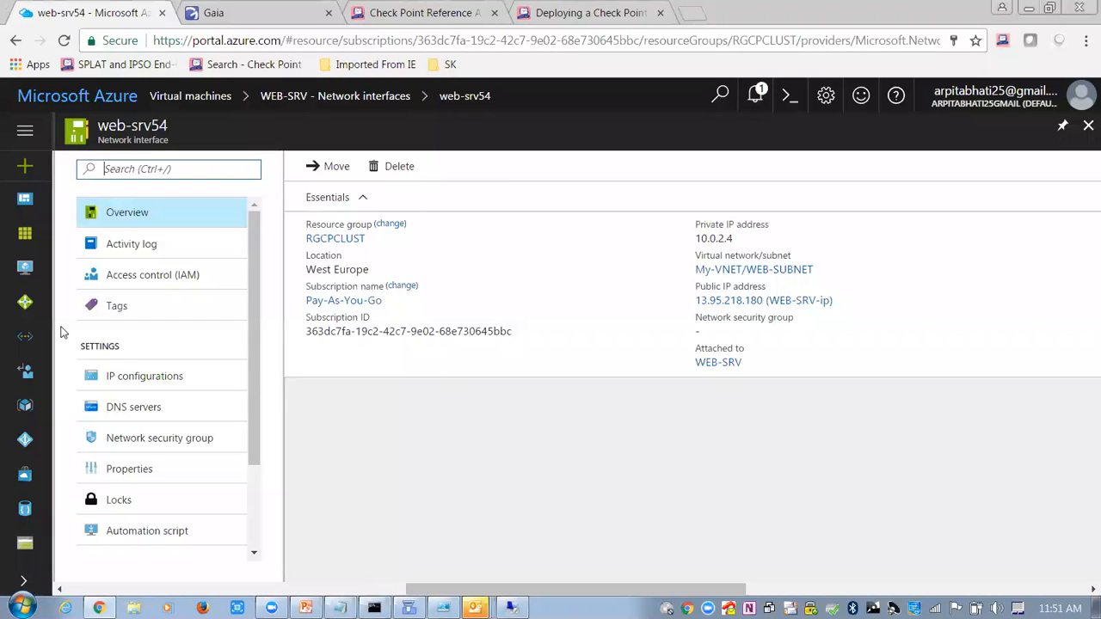
pyautogui.click(25, 370)
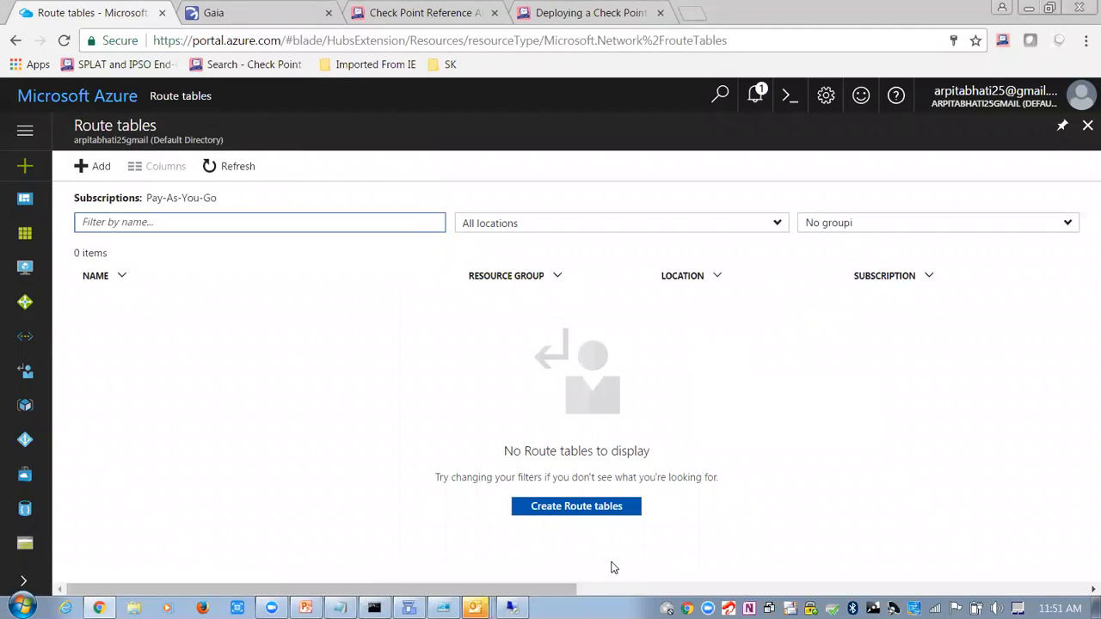
pyautogui.click(584, 508)
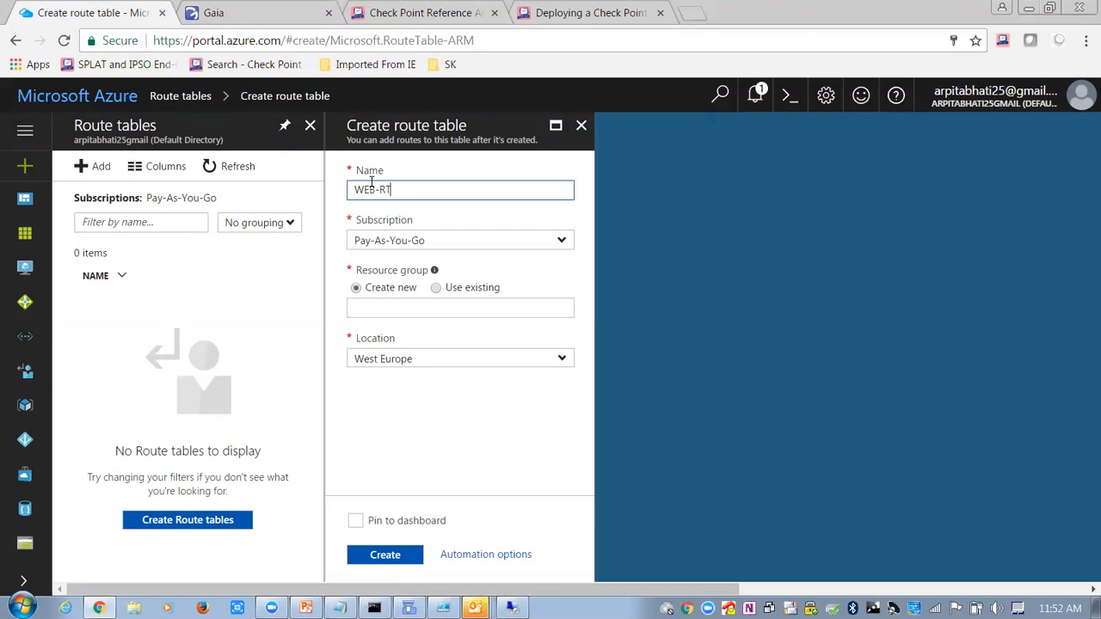
pyautogui.click(436, 288)
pyautogui.click(550, 309)
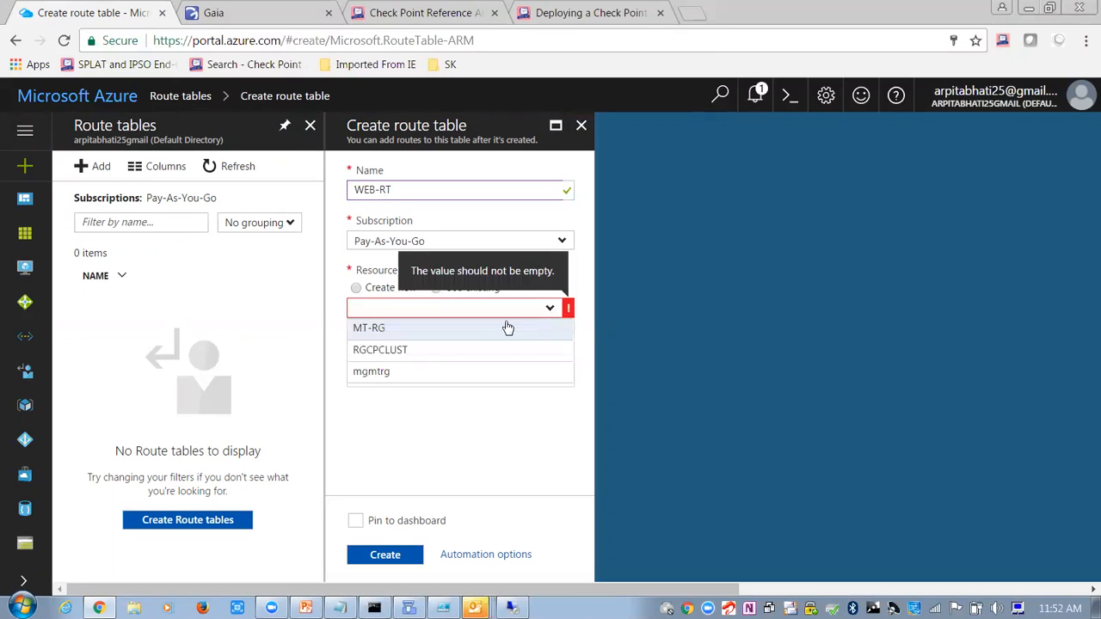
pyautogui.click(435, 350)
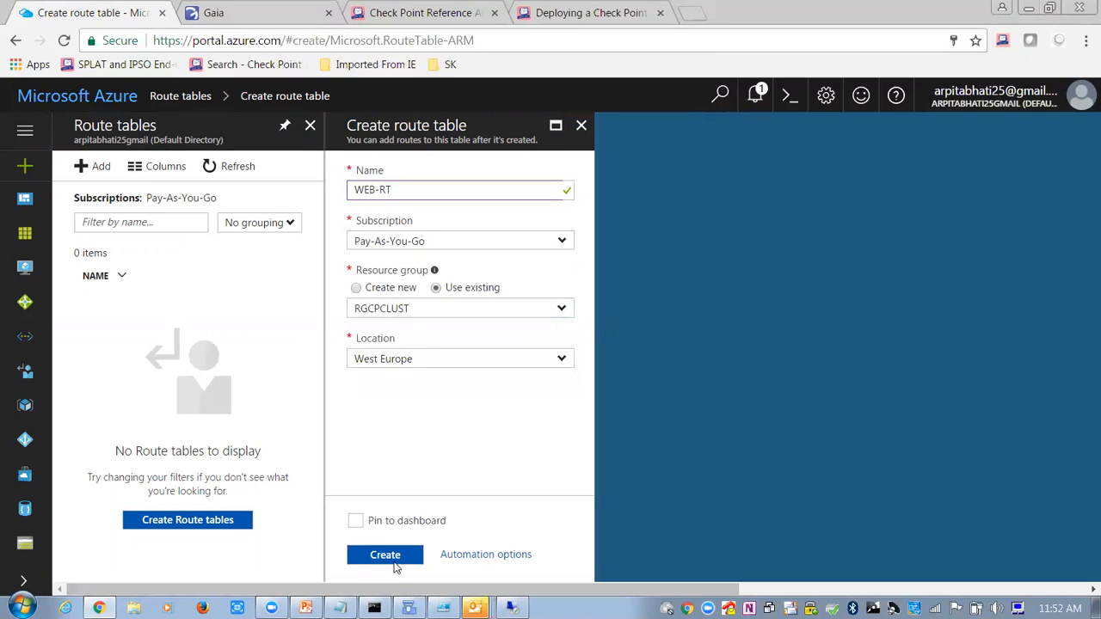
pyautogui.click(382, 555)
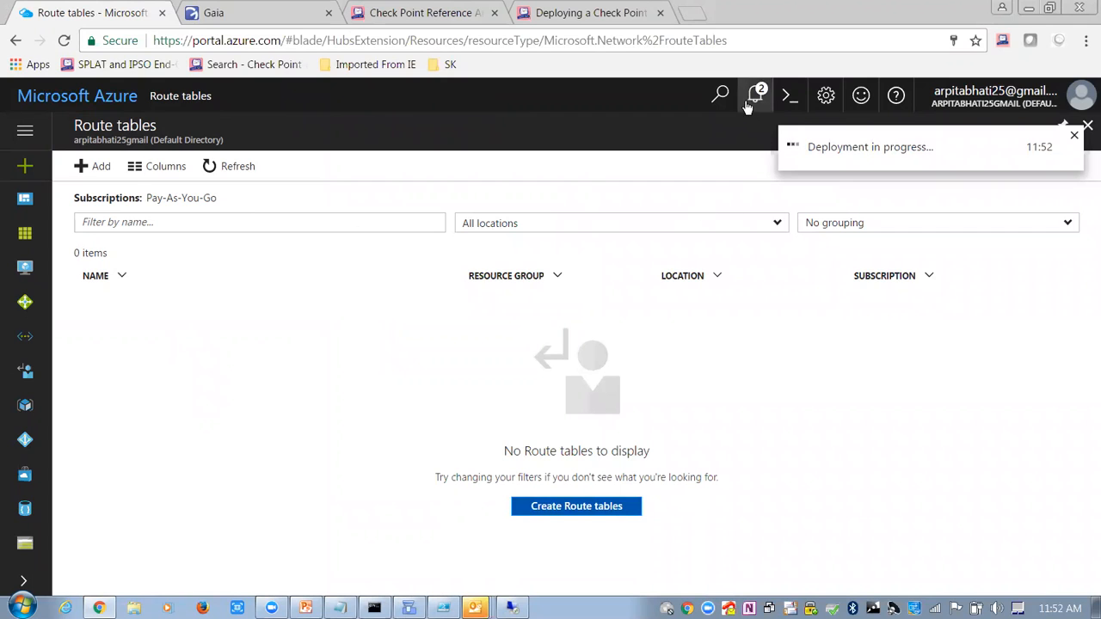
# - Check the deployment notifications and refresh the list of route tables
pyautogui.click(754, 96)
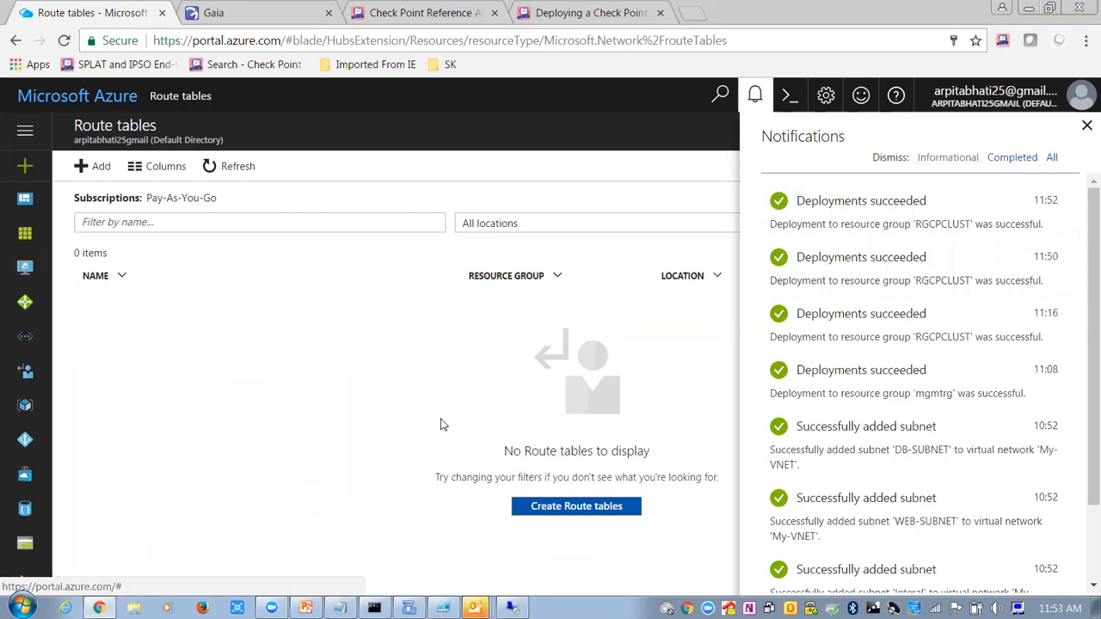
pyautogui.click(233, 175)
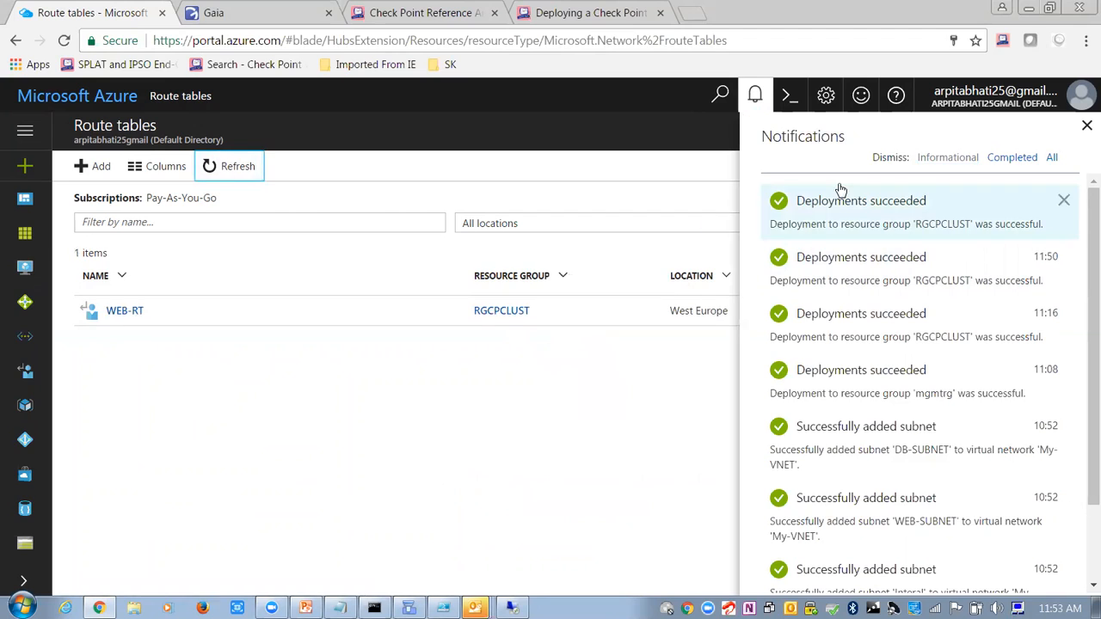
pyautogui.click(1086, 126)
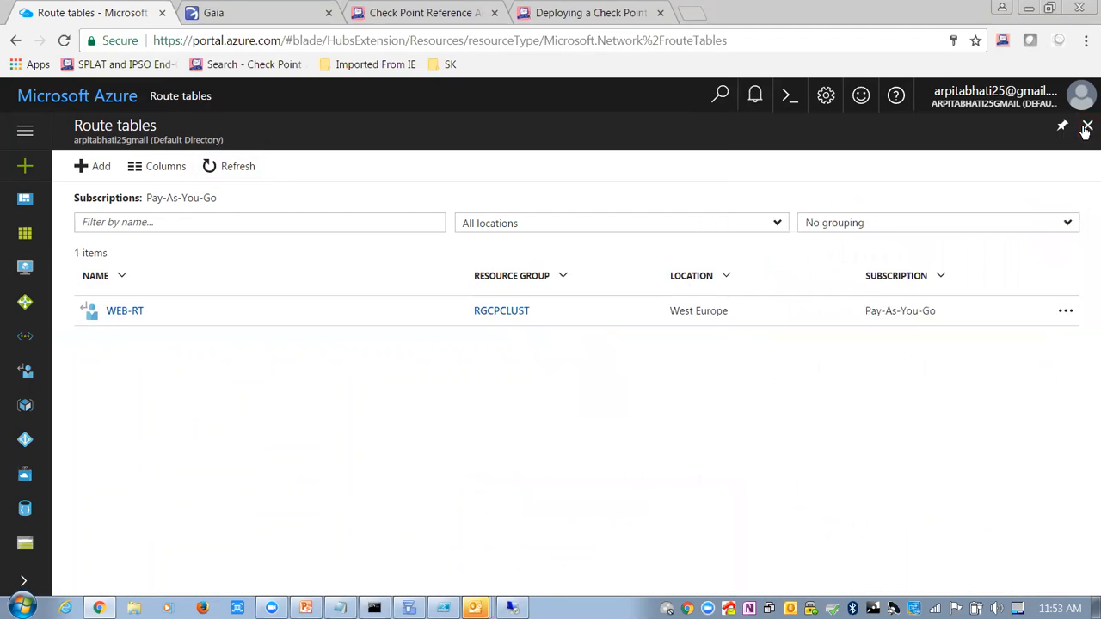
# - Open the routes of the WEB-RT route table and start adding a new route
pyautogui.click(126, 314)
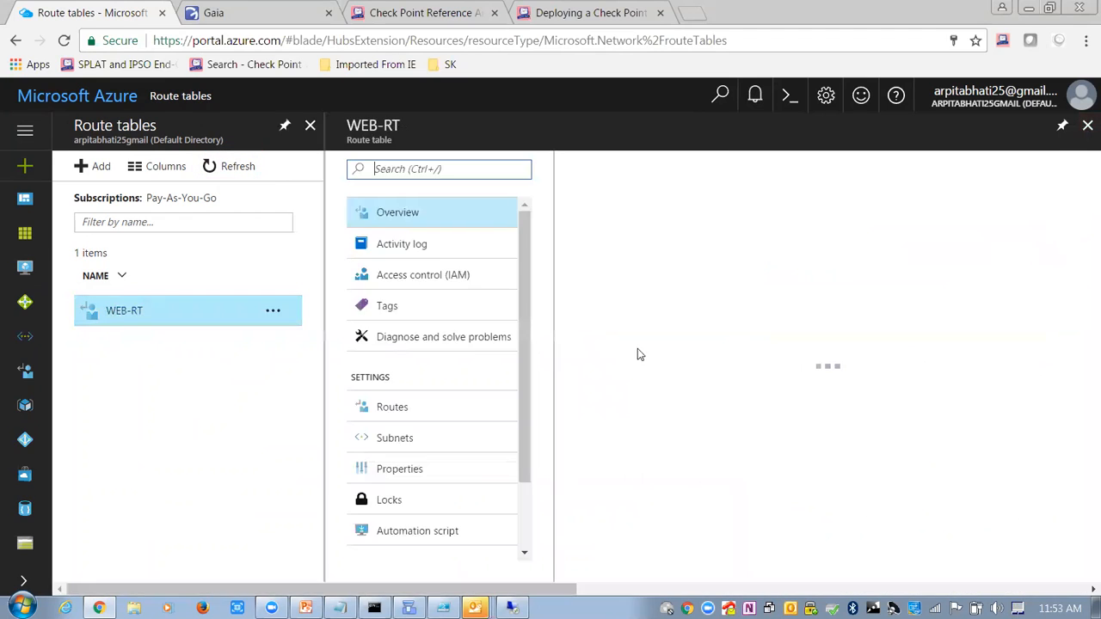
pyautogui.click(434, 405)
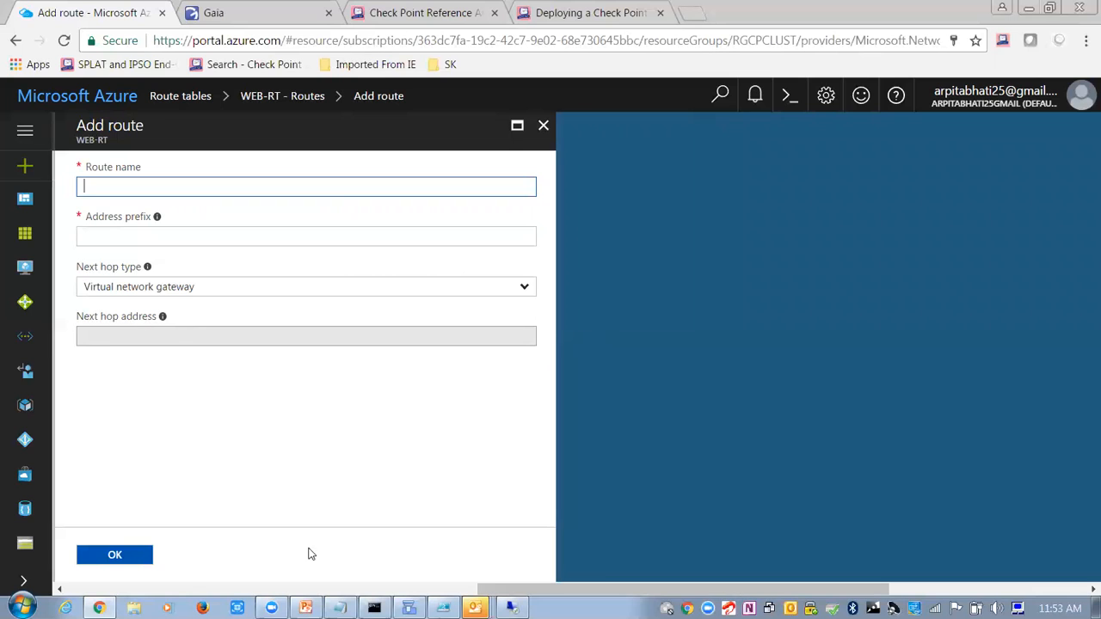
pyautogui.click(99, 608)
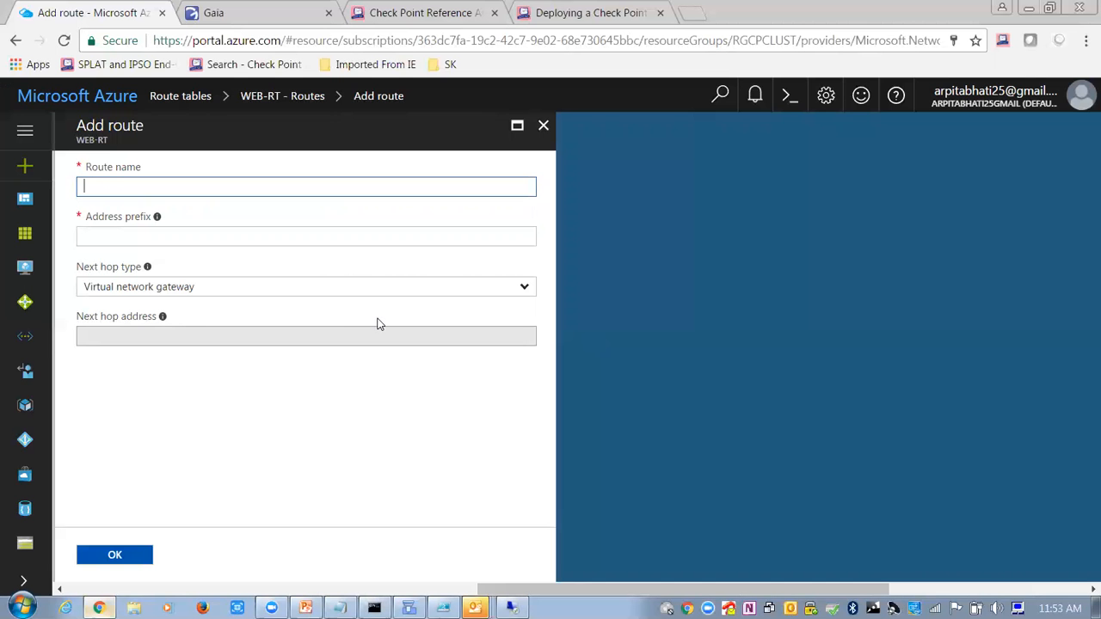
pyautogui.click(98, 608)
# - Search Google for "what is my ip" in a new browser tab and copy the public IP address shown
pyautogui.click(239, 12)
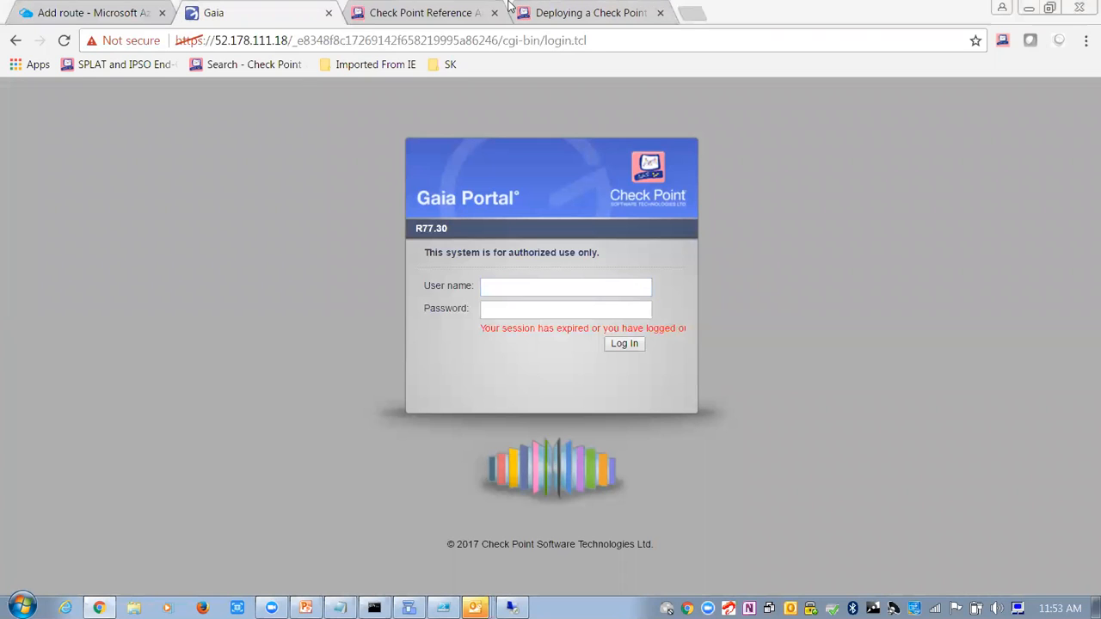
pyautogui.click(697, 17)
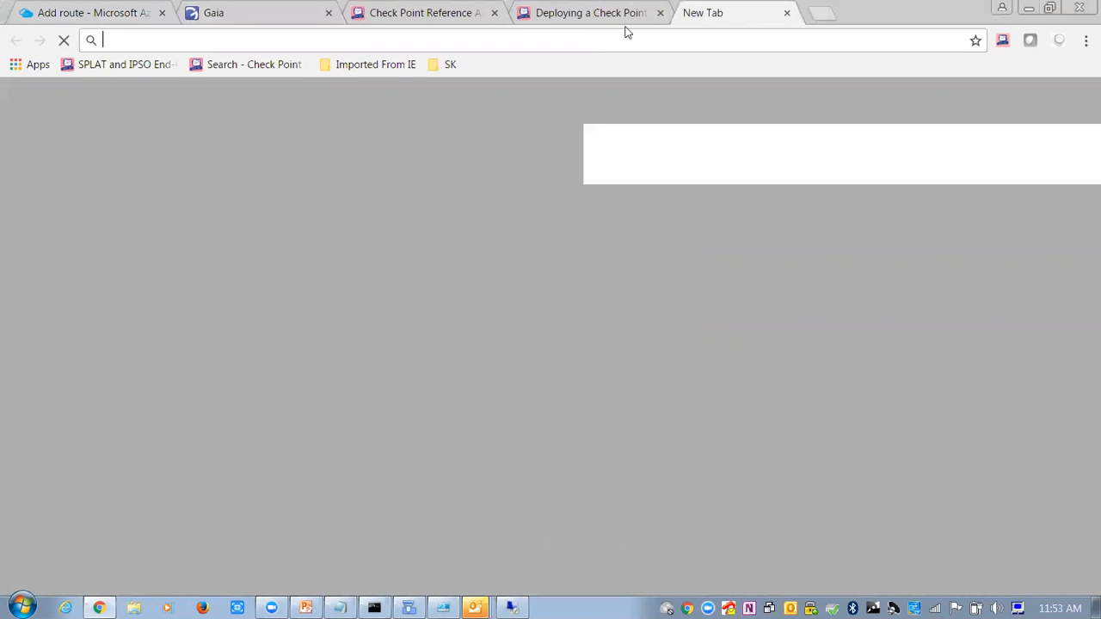
pyautogui.write('go')
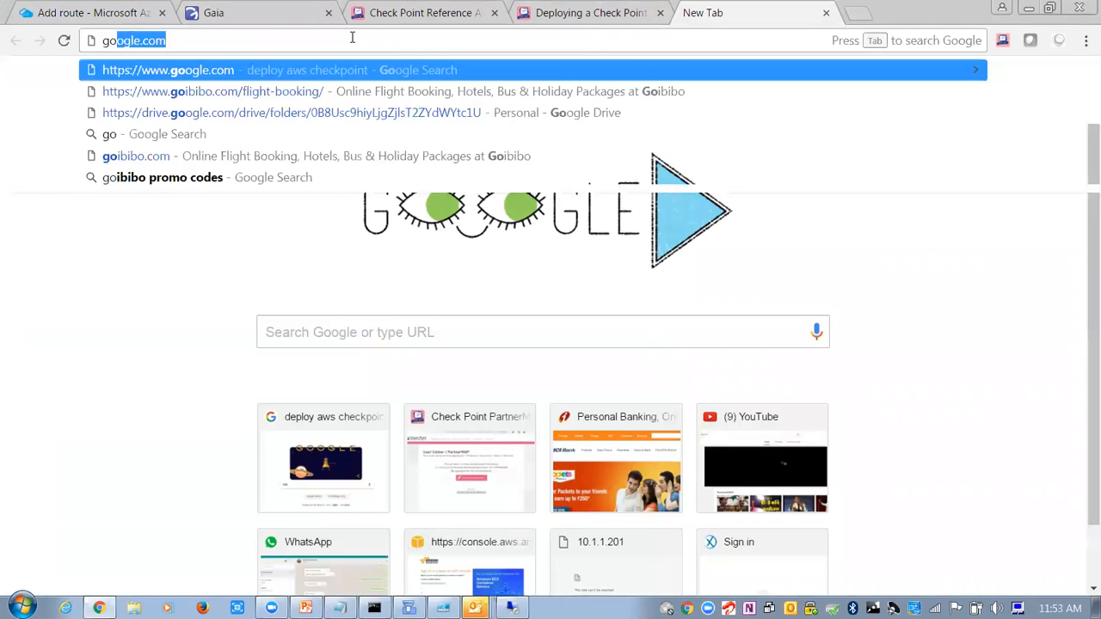
pyautogui.press('BackSpace')
pyautogui.press('BackSpace')
pyautogui.press('BackSpace')
pyautogui.write('what ')
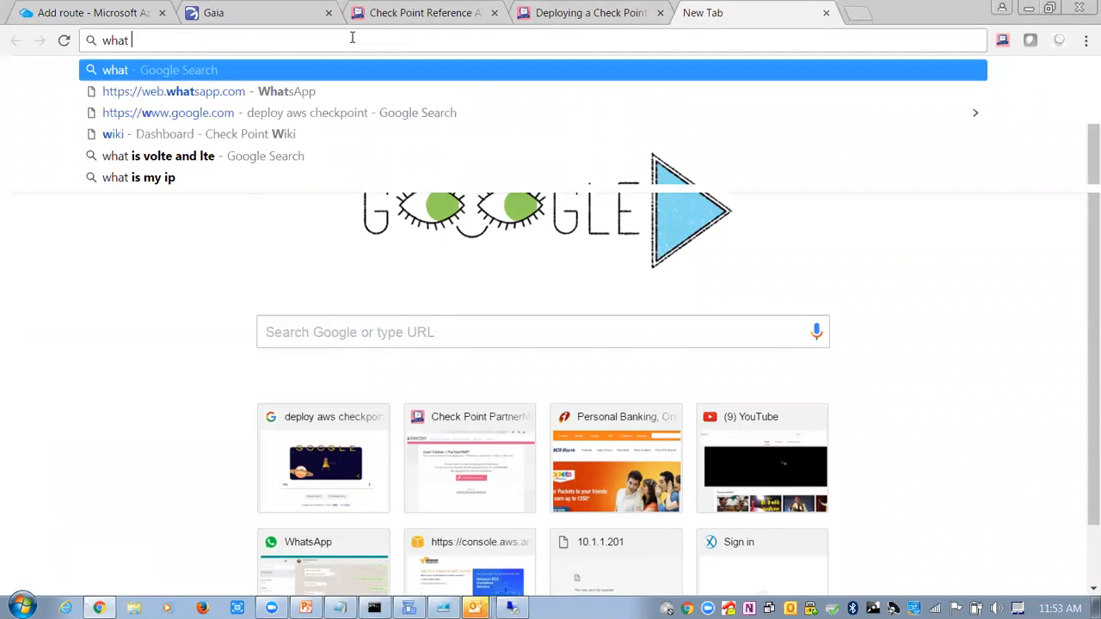
pyautogui.write('is my ip')
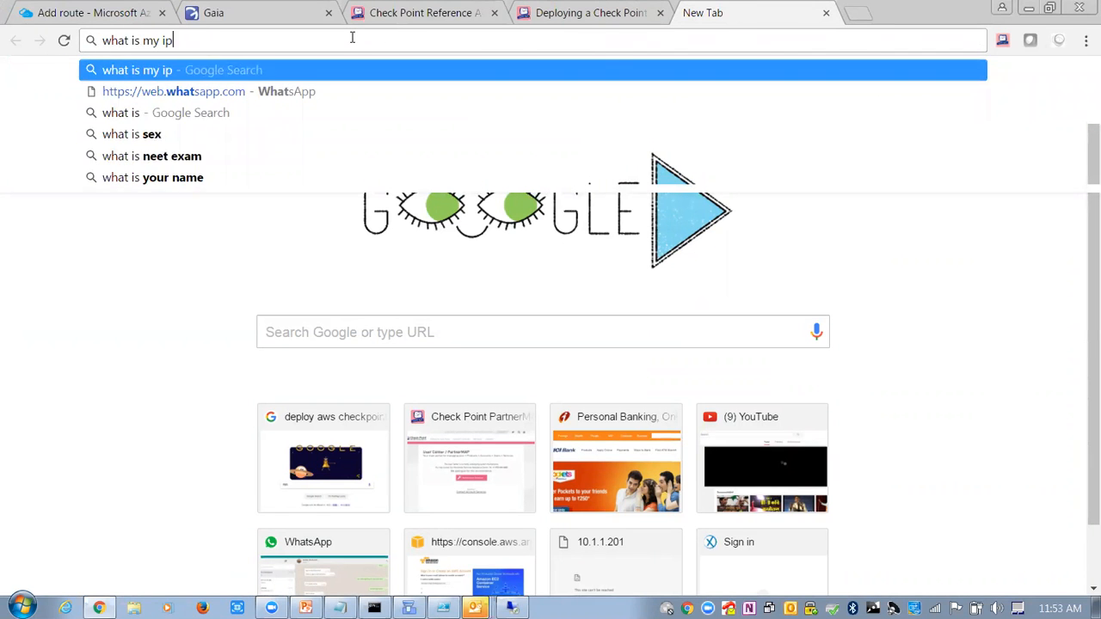
pyautogui.press('Return')
pyautogui.moveTo(289, 254); pyautogui.dragTo(148, 253)
pyautogui.hotkey('ctrl', 'c')
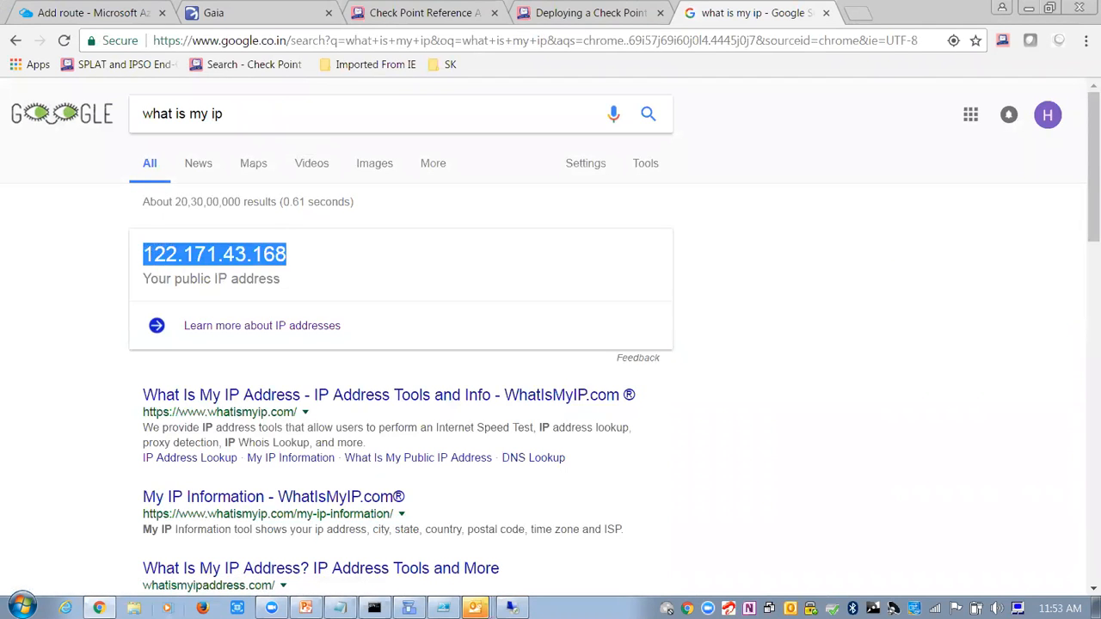
pyautogui.hotkey('alt', 'Tab')
pyautogui.hotkey('alt', 'Tab')
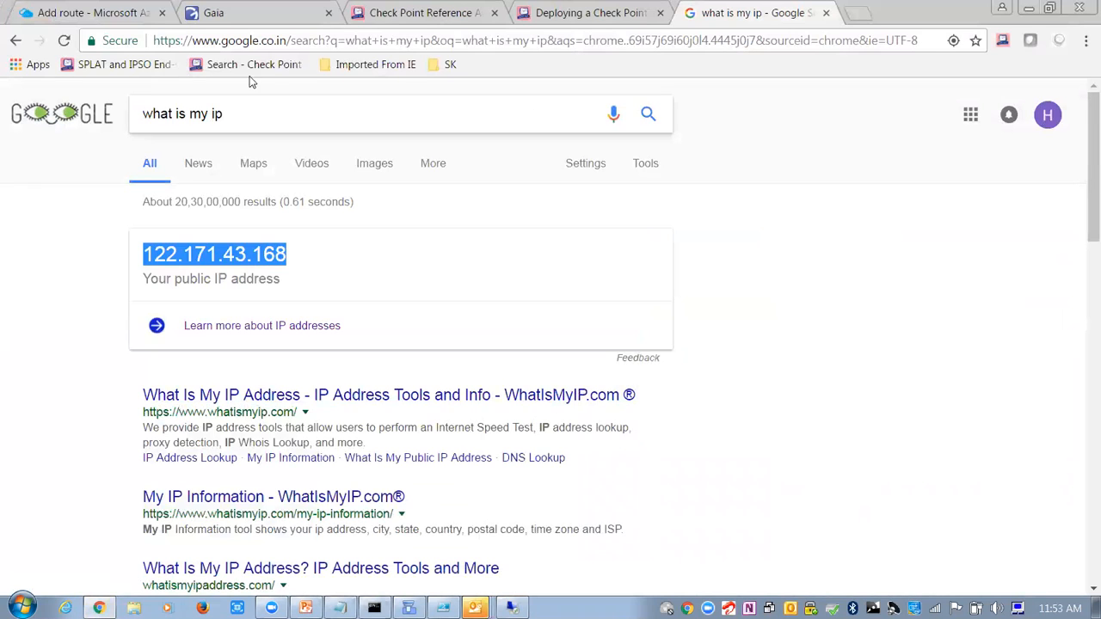
# - Add a route named by-pass-route to WEB-RT with address prefix 122.171.43.168/32 and next hop type Internet
pyautogui.click(90, 12)
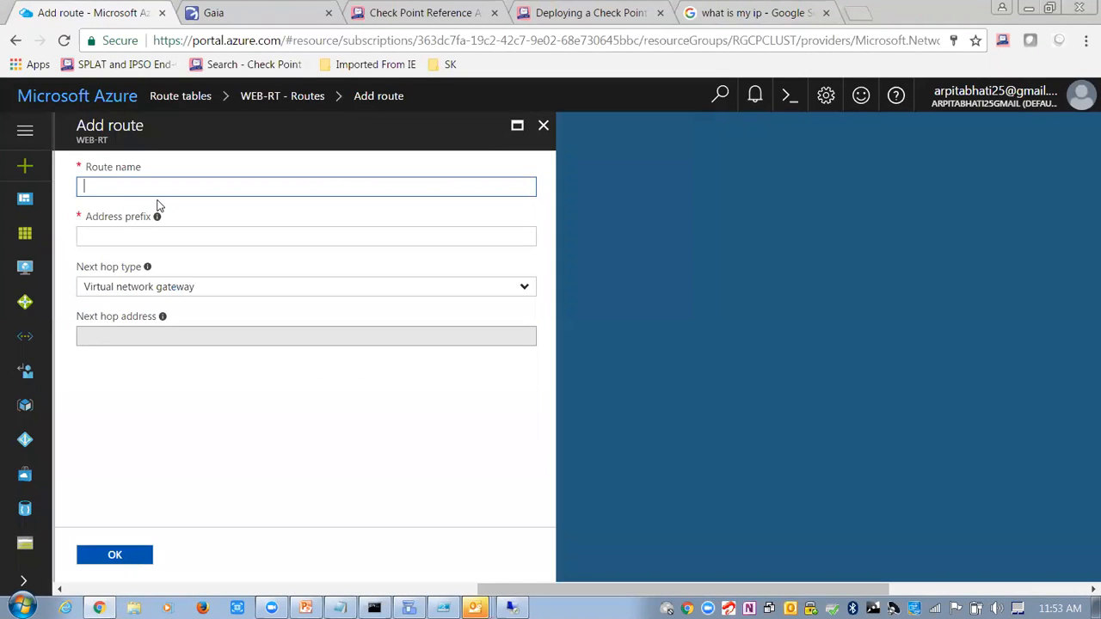
pyautogui.write('by-pass-route')
pyautogui.click(163, 233)
pyautogui.hotkey('ctrl', 'v')
pyautogui.write('/32')
pyautogui.click(229, 375)
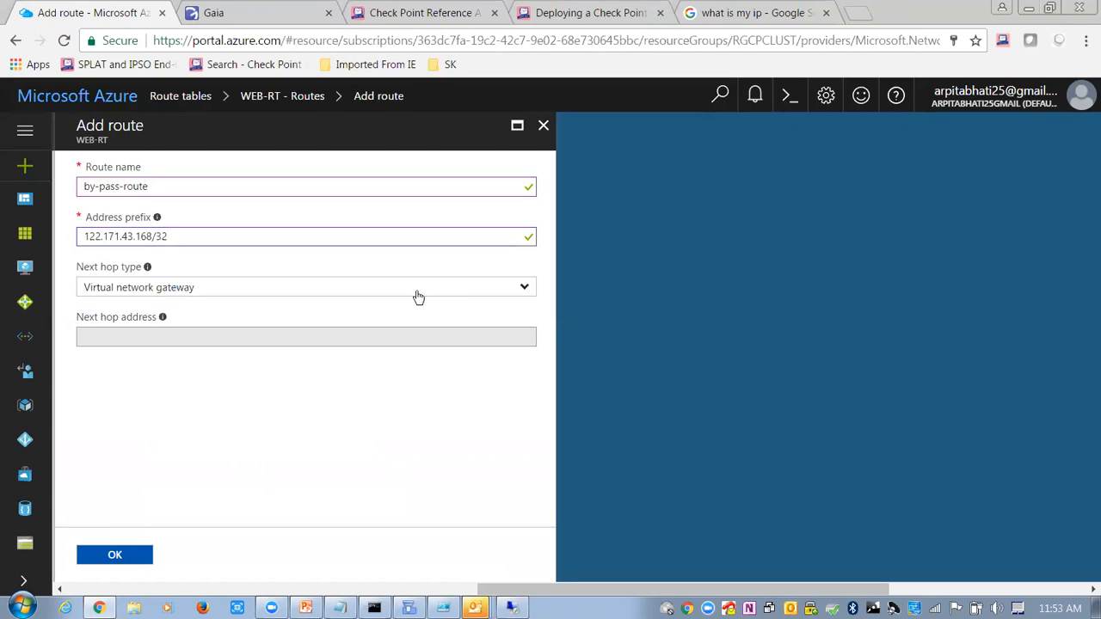
pyautogui.click(524, 288)
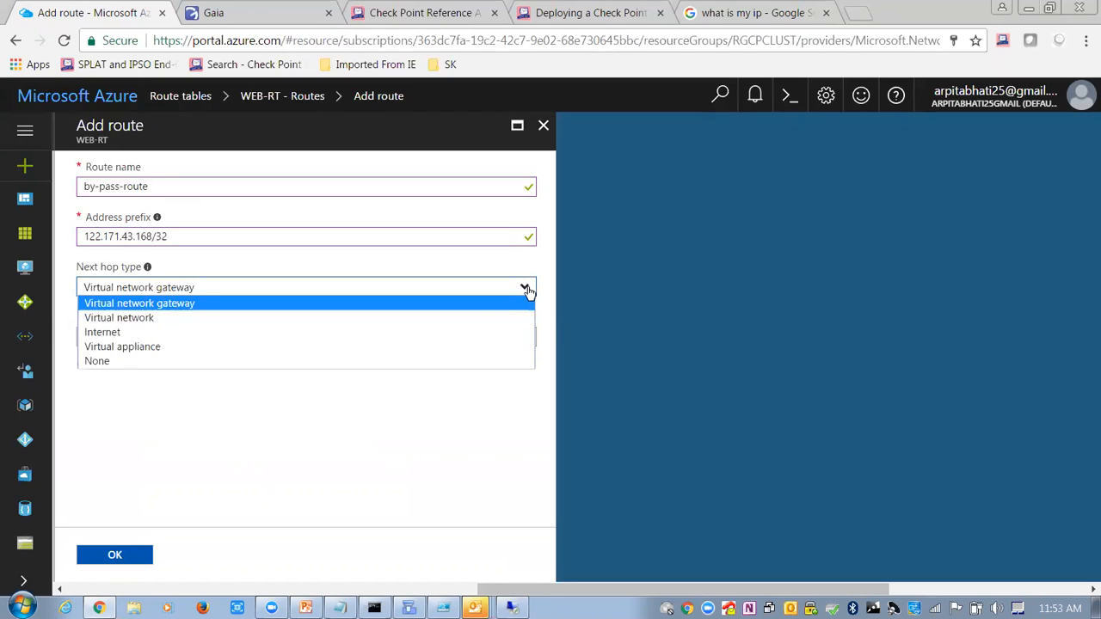
pyautogui.click(351, 335)
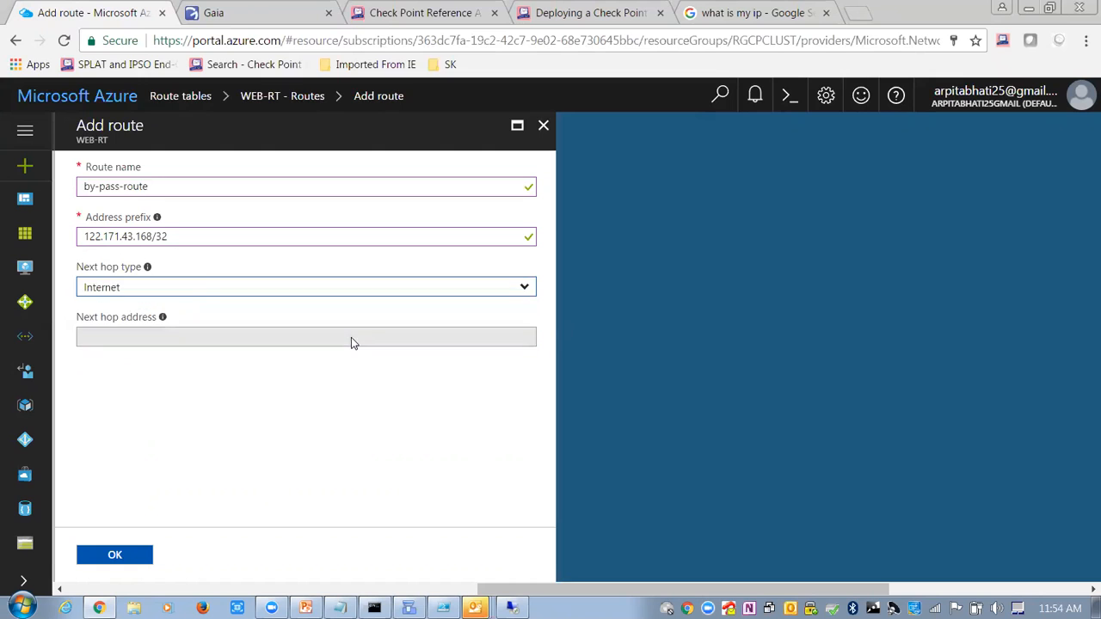
pyautogui.click(131, 555)
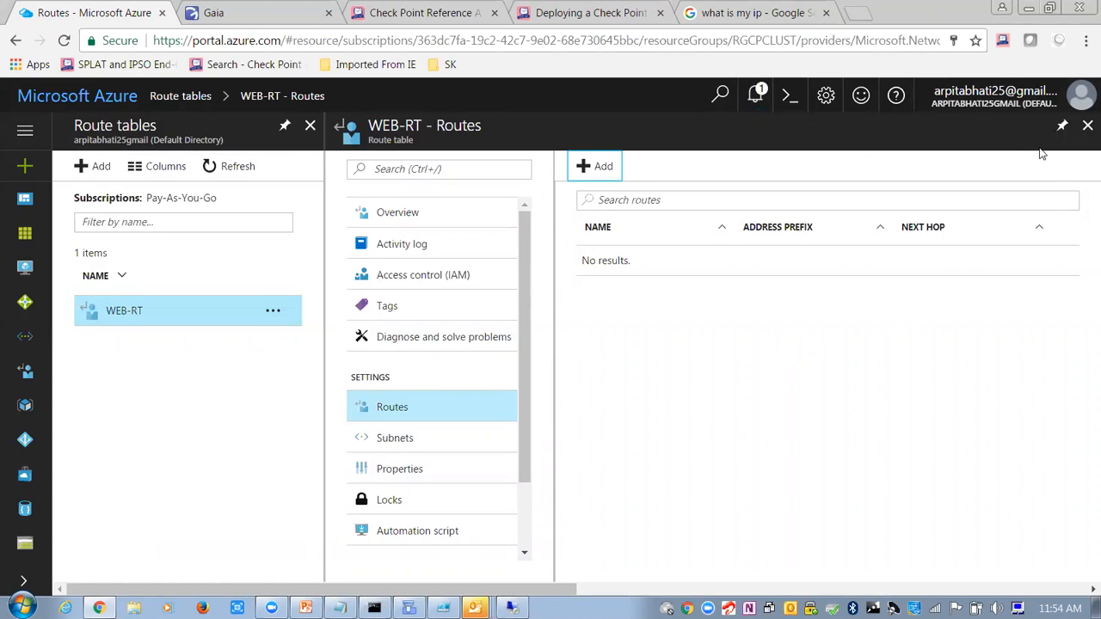
pyautogui.click(742, 476)
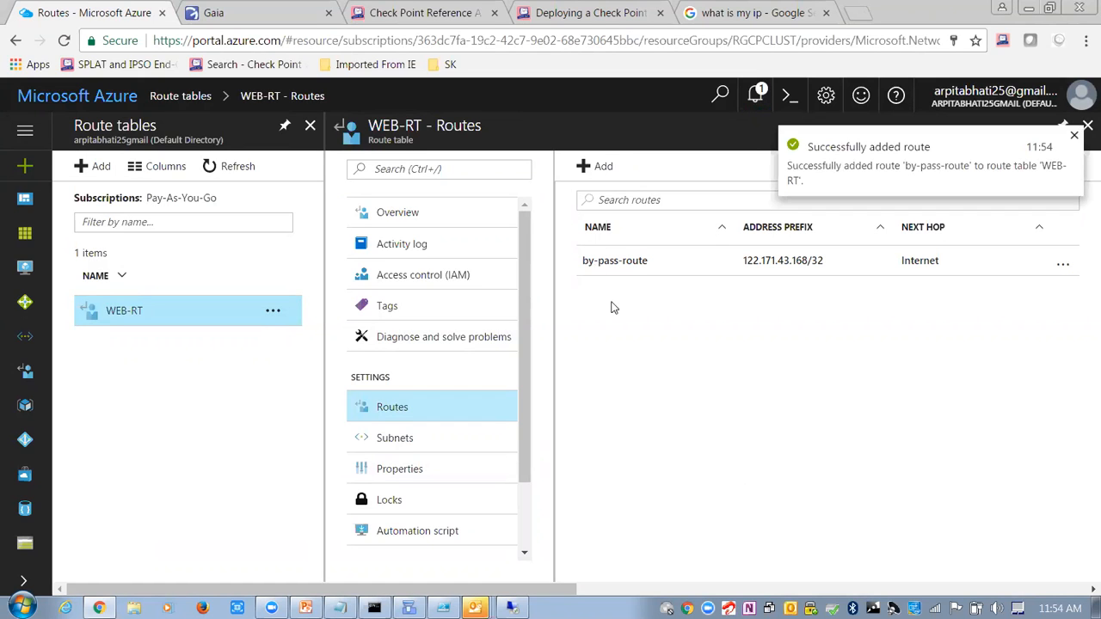
# - Add a route named default to WEB-RT with address prefix 0.0.0.0/0, next hop type Virtual appliance and next hop address 10.0.0.4
pyautogui.click(594, 166)
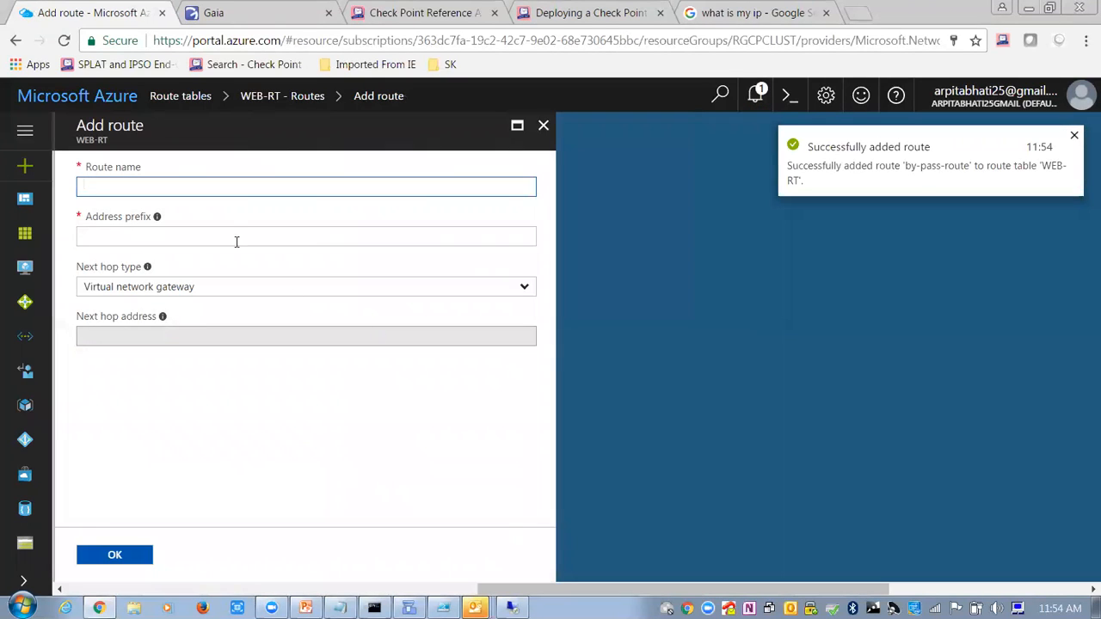
pyautogui.write('default')
pyautogui.click(120, 237)
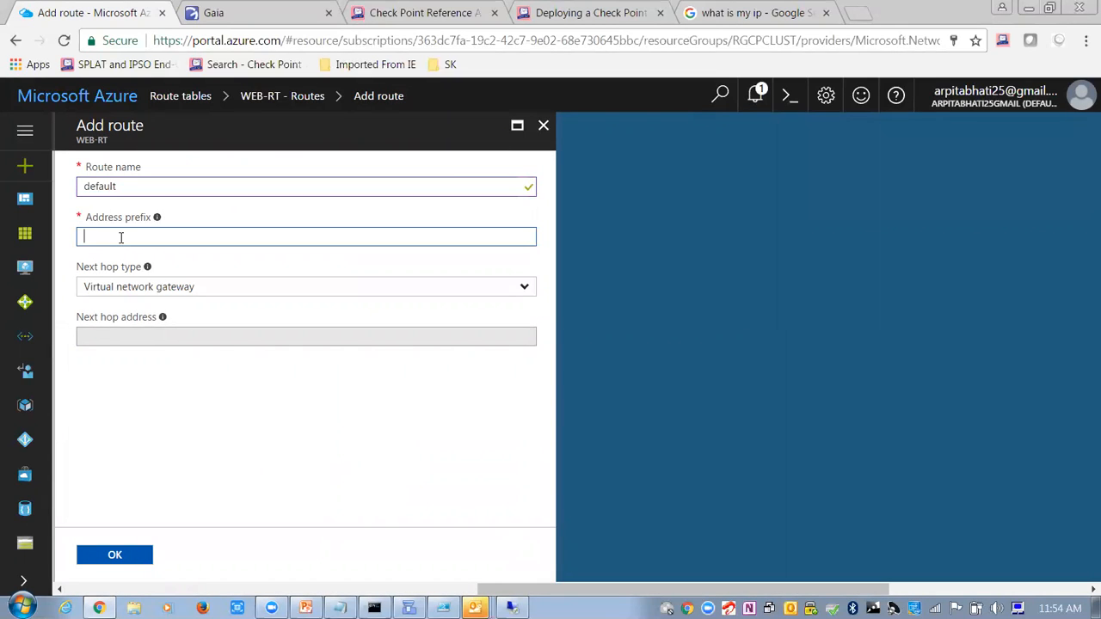
pyautogui.write('0.0.0.0/0-')
pyautogui.click(197, 289)
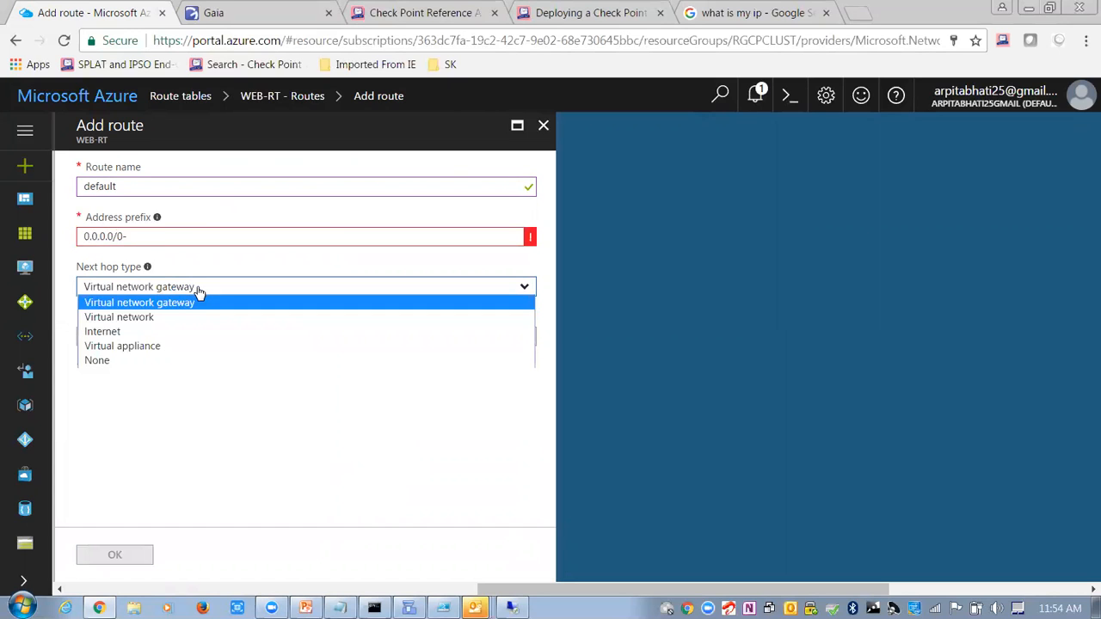
pyautogui.click(165, 347)
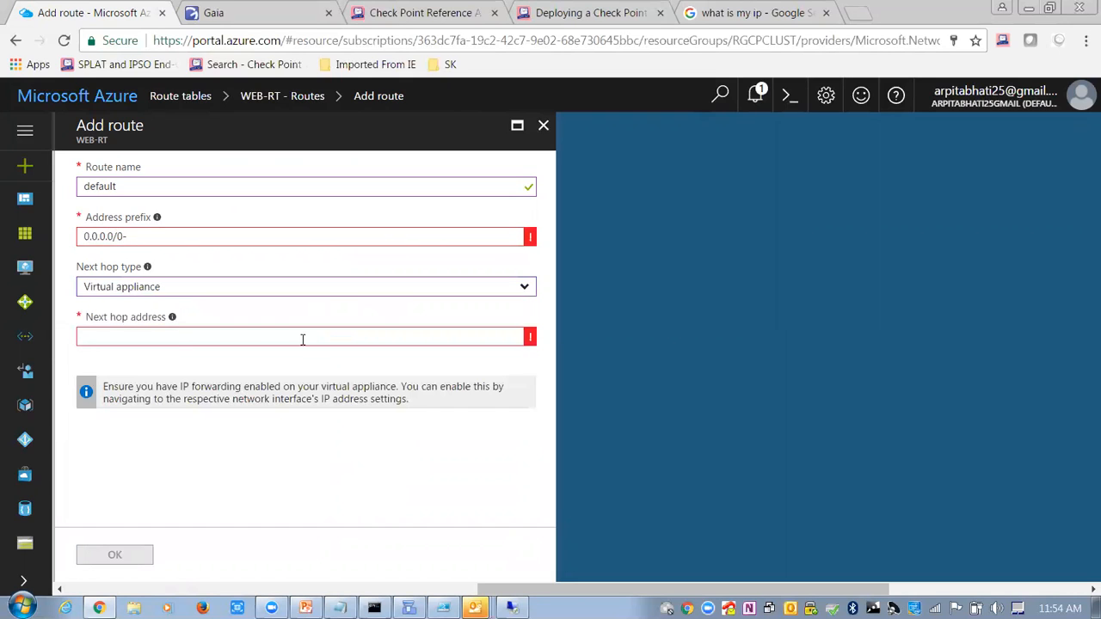
pyautogui.click(231, 339)
pyautogui.write('10.0')
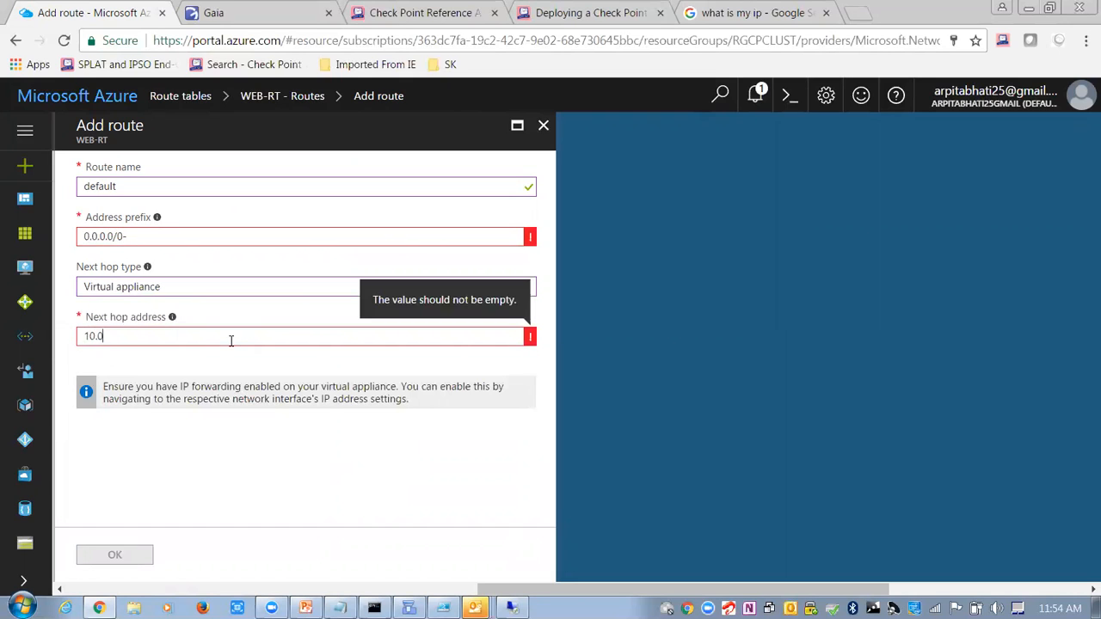
pyautogui.write('.0.4')
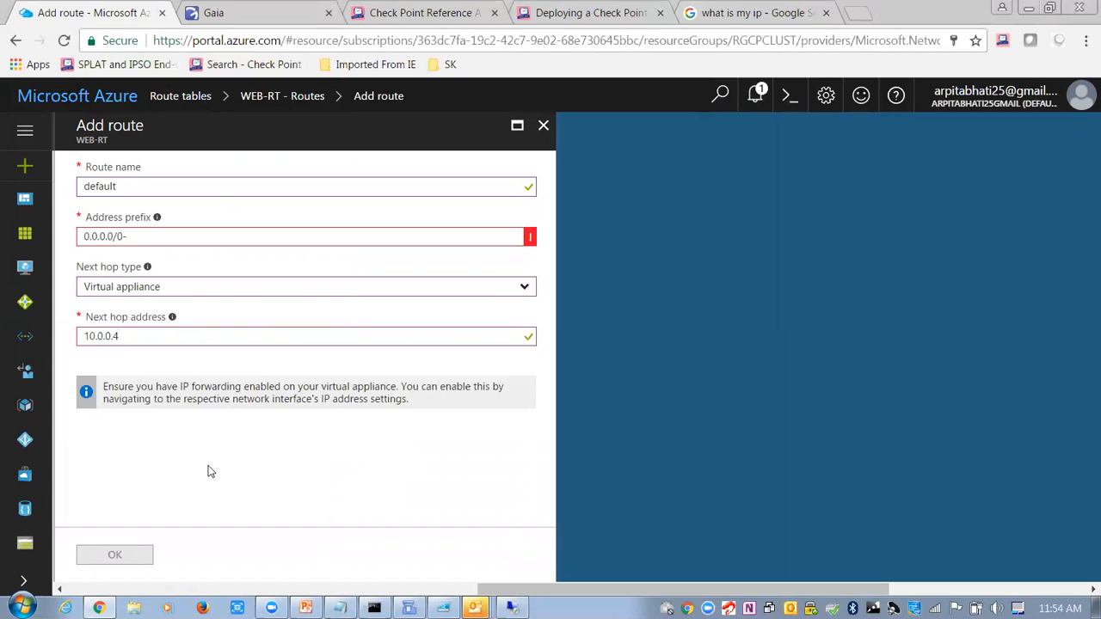
pyautogui.click(278, 246)
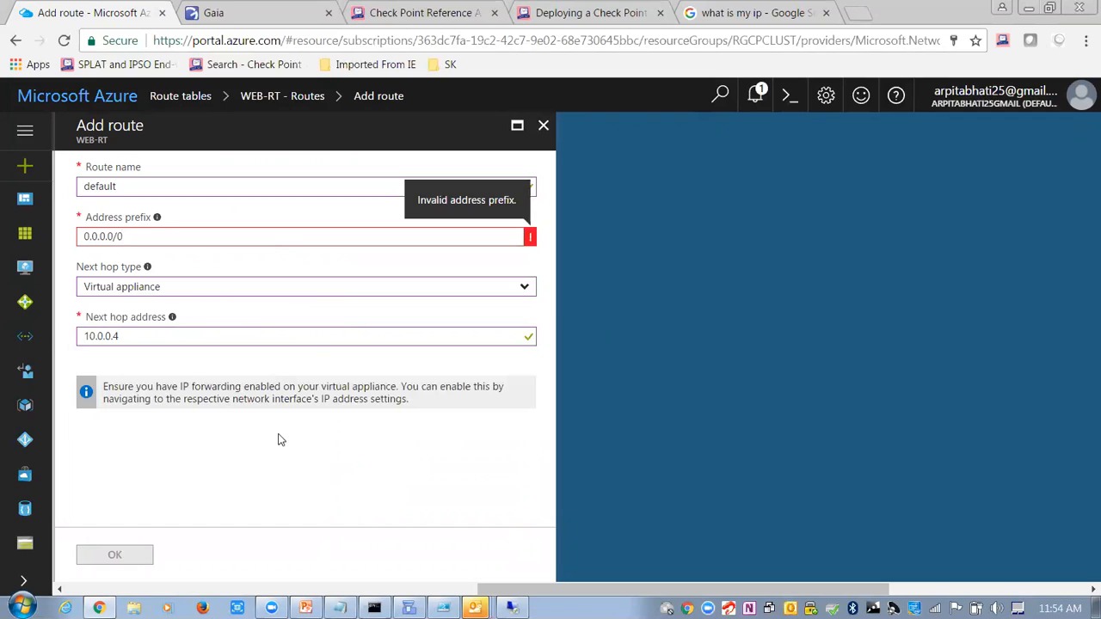
pyautogui.press('BackSpace')
pyautogui.click(127, 561)
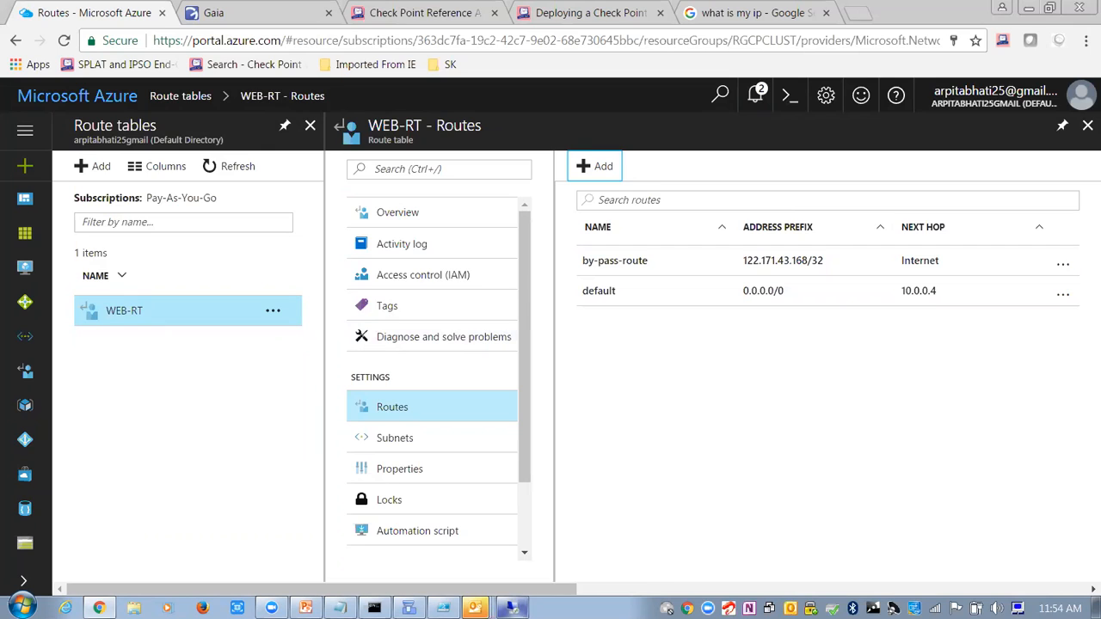
# - Review the settings of the default route in the WEB-RT route table and close them
pyautogui.click(641, 296)
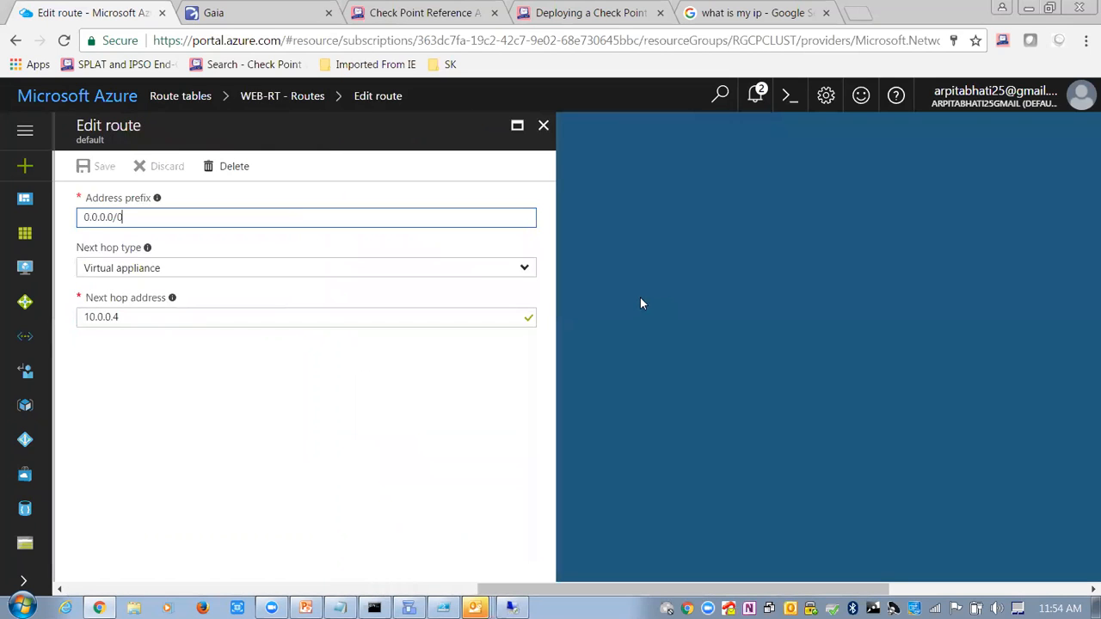
pyautogui.click(544, 125)
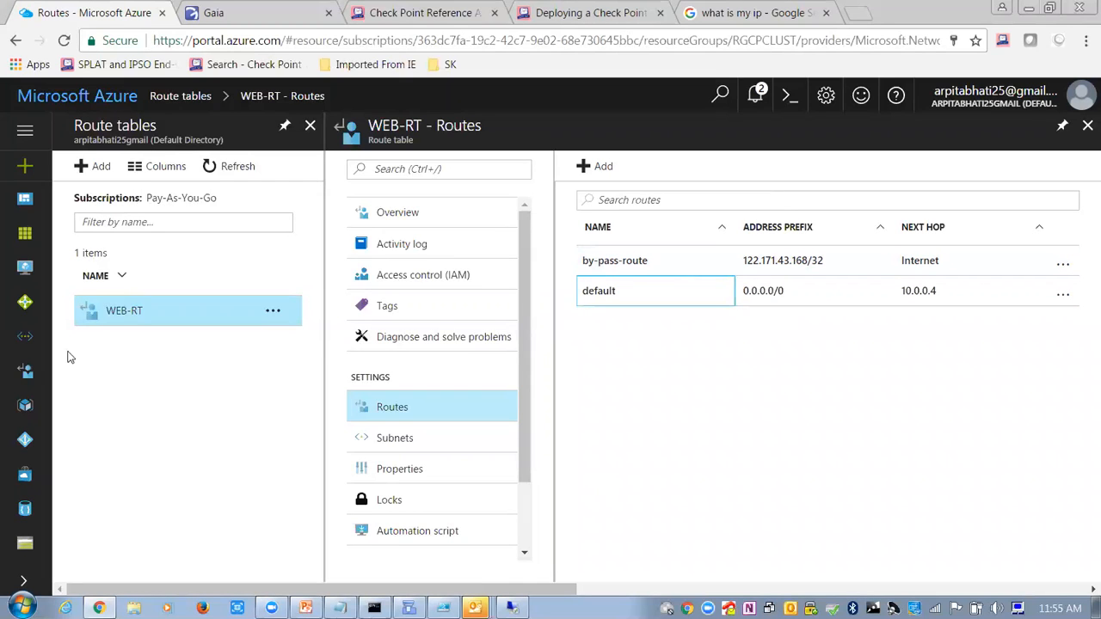
# - Select WEB-RT as the route table for WEB-SUBNET in the My-VNET virtual network
pyautogui.click(34, 345)
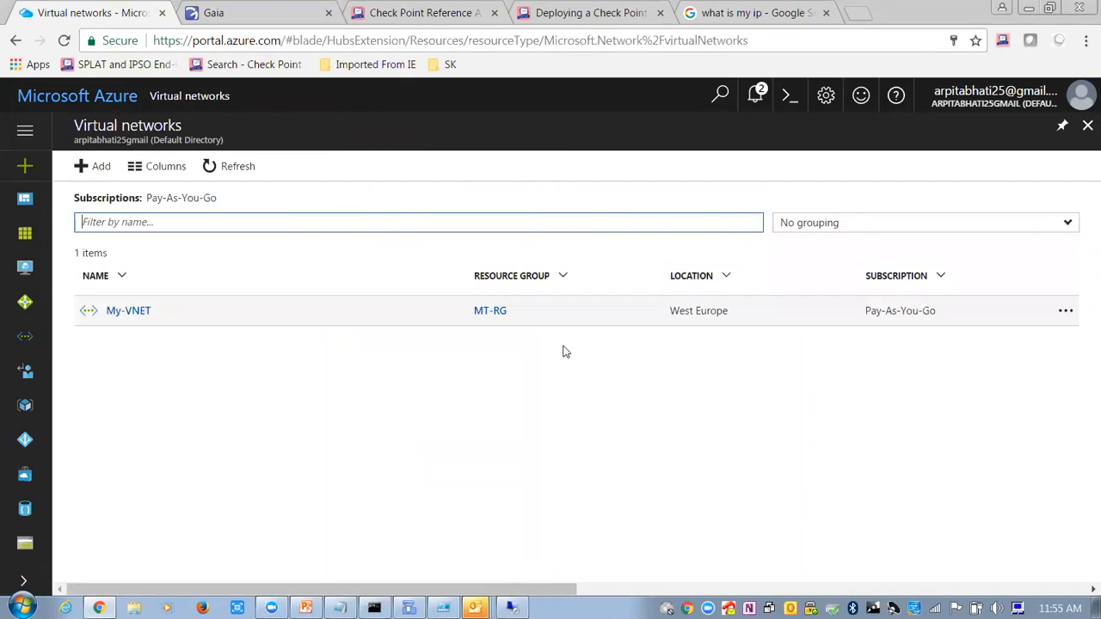
pyautogui.click(120, 312)
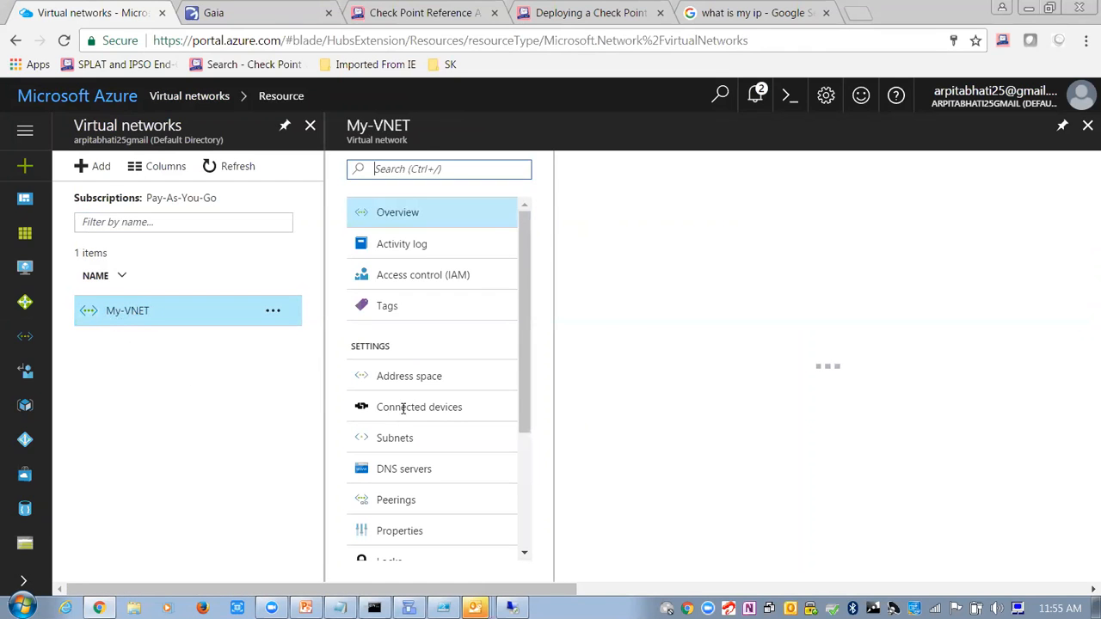
pyautogui.click(395, 439)
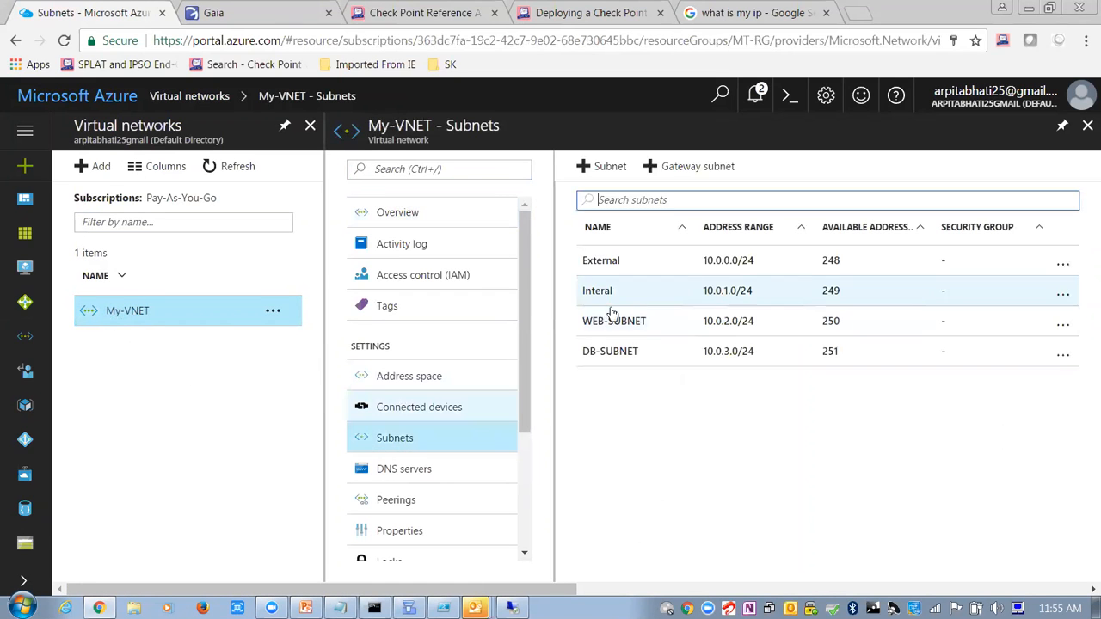
pyautogui.click(621, 328)
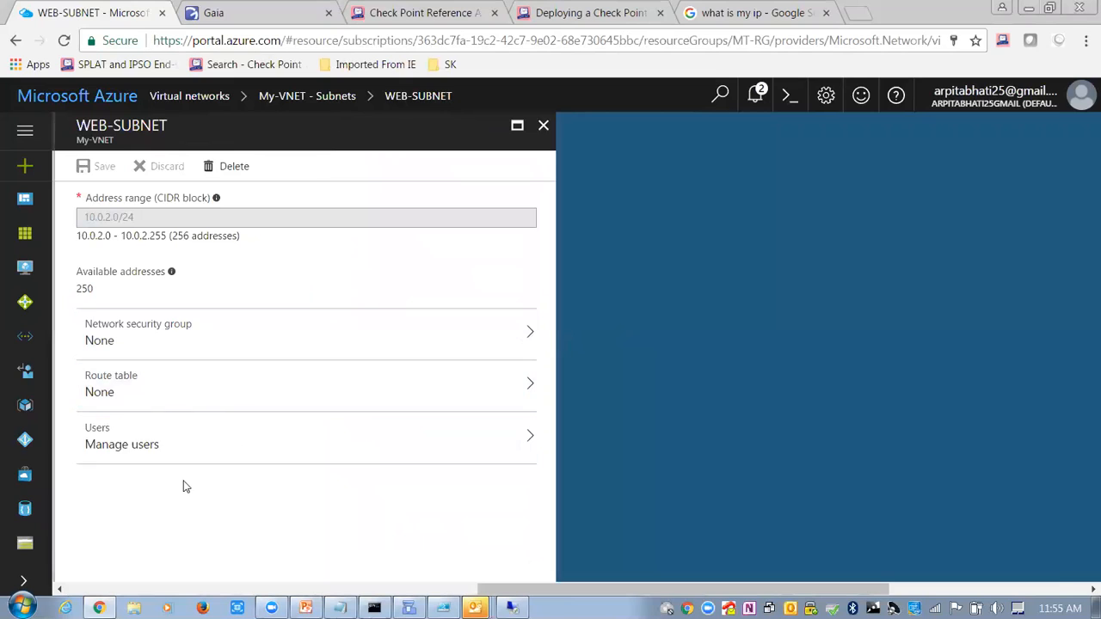
pyautogui.click(215, 402)
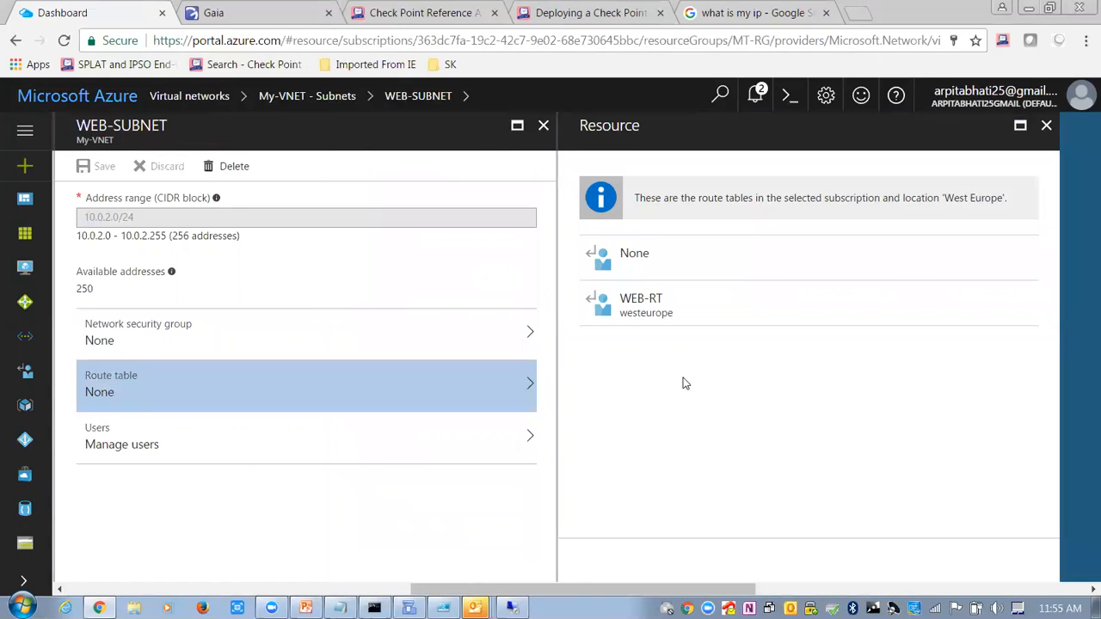
pyautogui.click(652, 313)
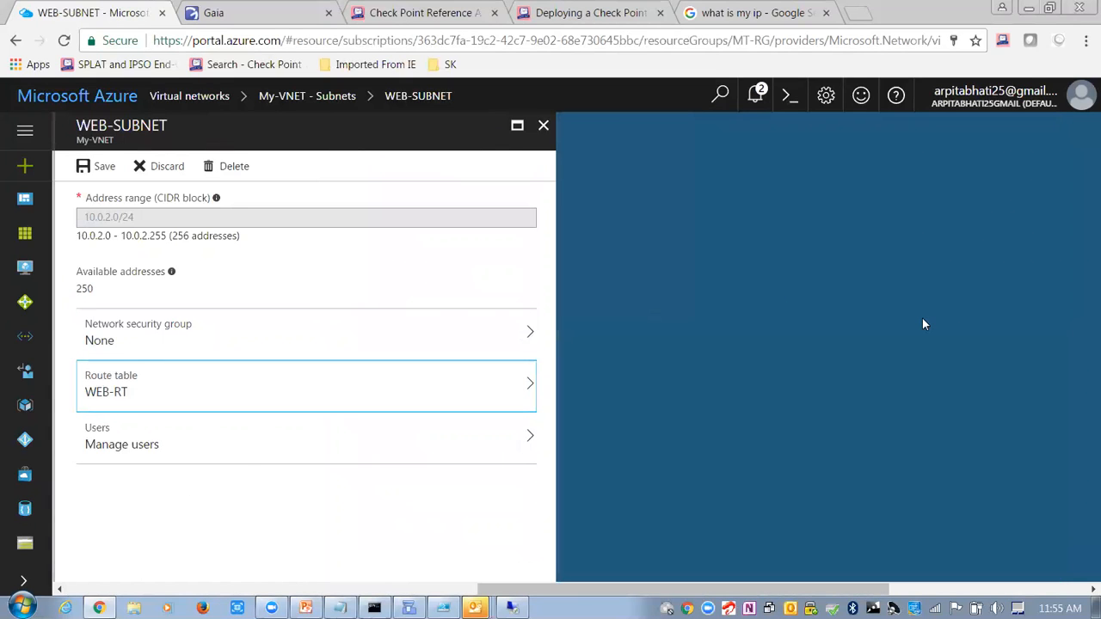
# - Switch to the remote desktop session of the Windows server and open a Command Prompt there
pyautogui.click(512, 607)
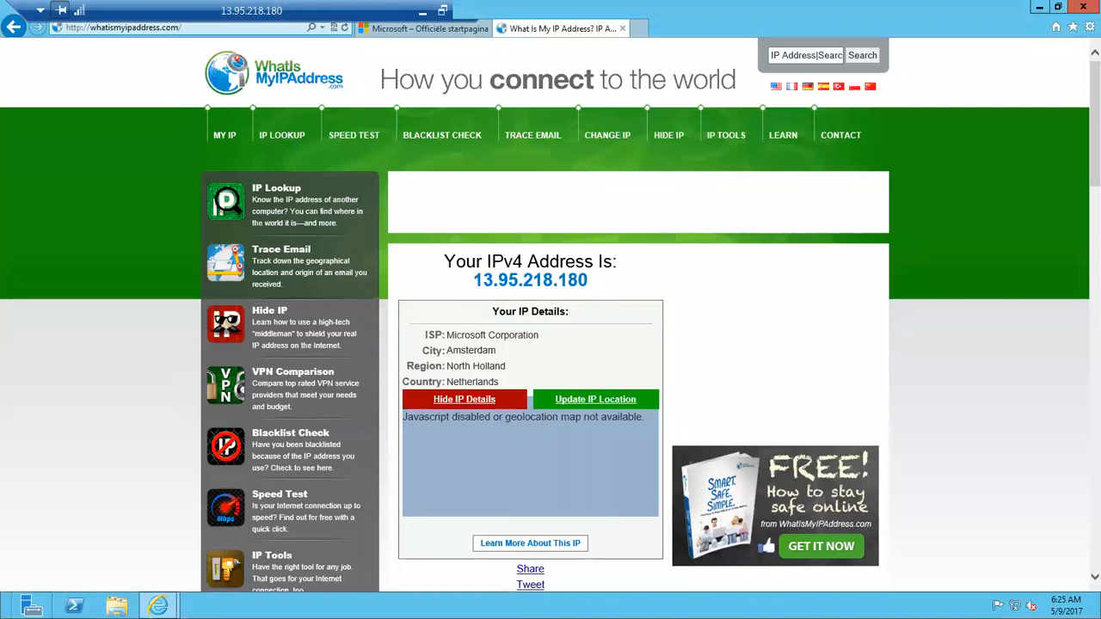
pyautogui.press('super+c')
pyautogui.press('super+d')
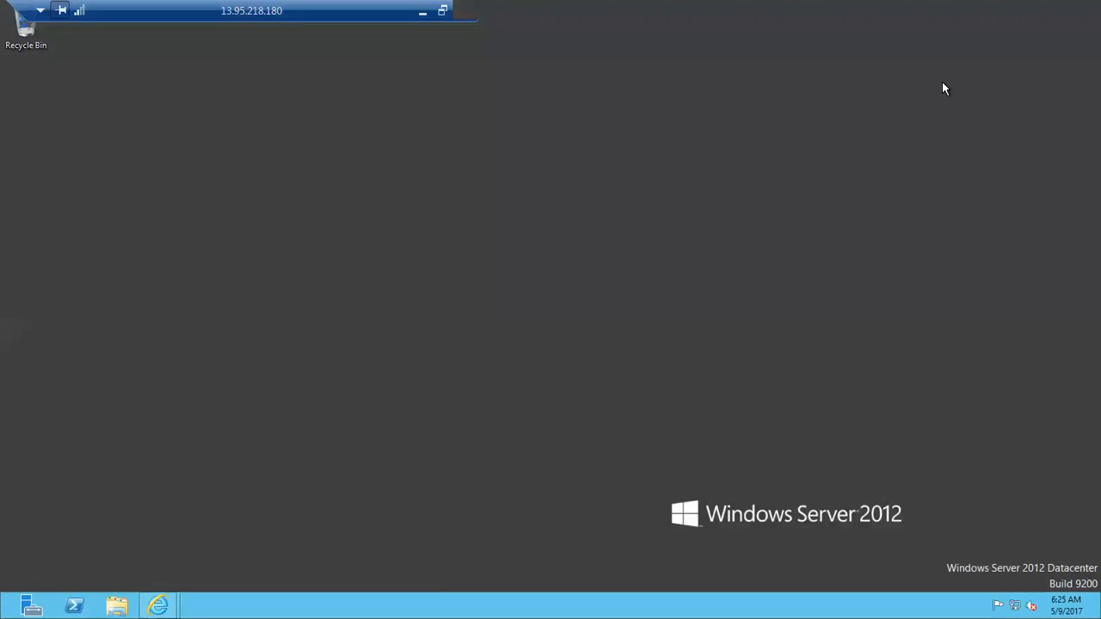
pyautogui.press('super')
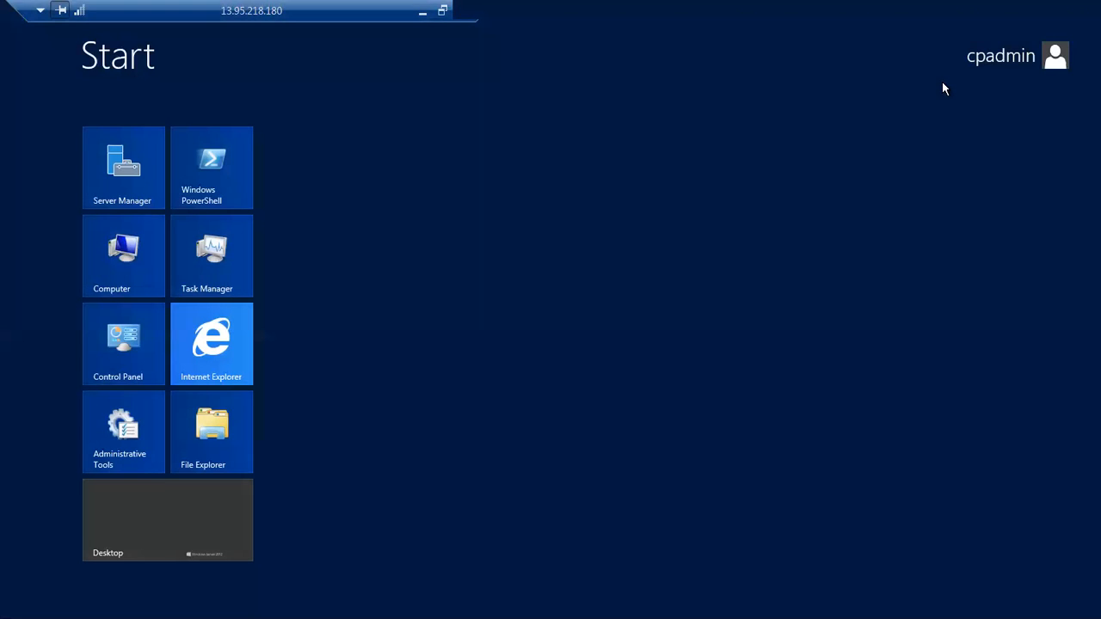
pyautogui.write('cmd')
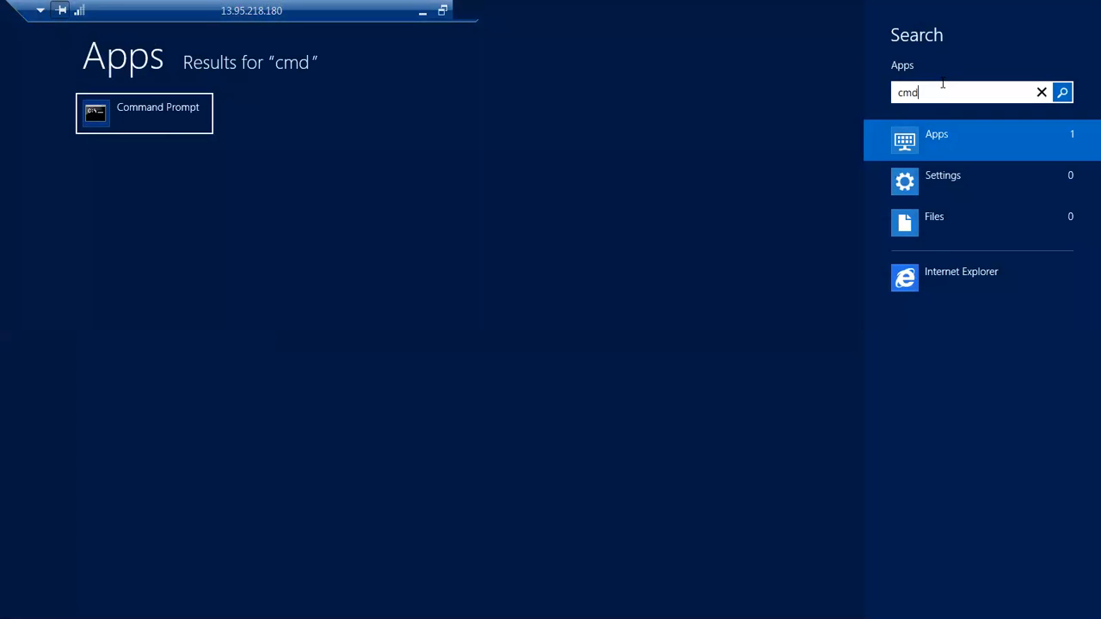
pyautogui.press('Return')
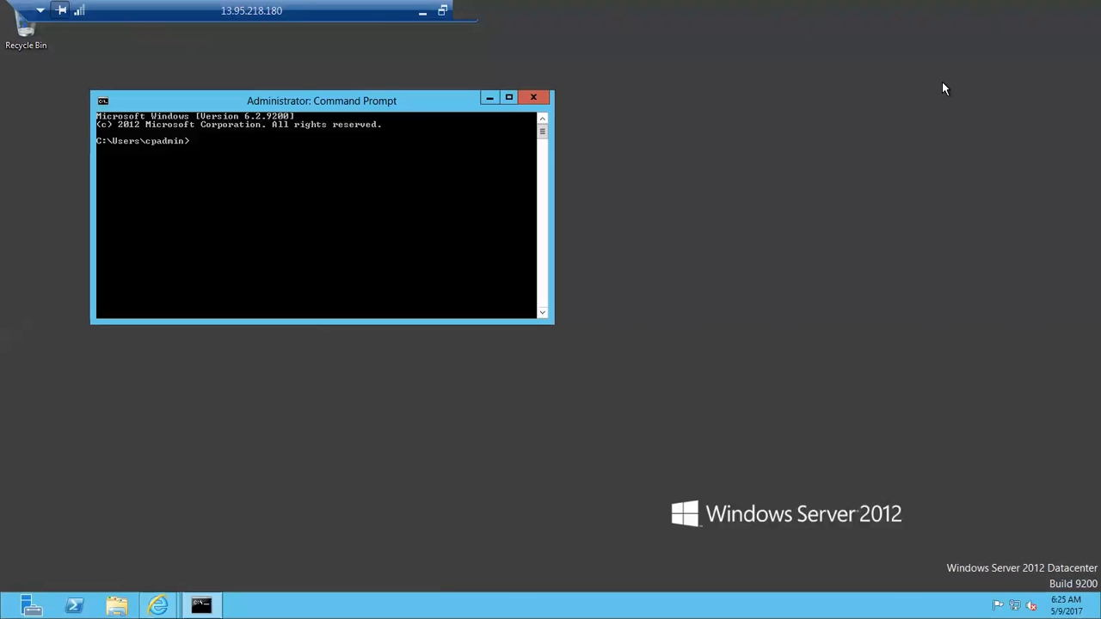
# - Start a continuous ping to 4.2.2.2 from the server's Command Prompt
pyautogui.press('Return')
pyautogui.press('Return')
pyautogui.press('Return')
pyautogui.write('ping 4.')
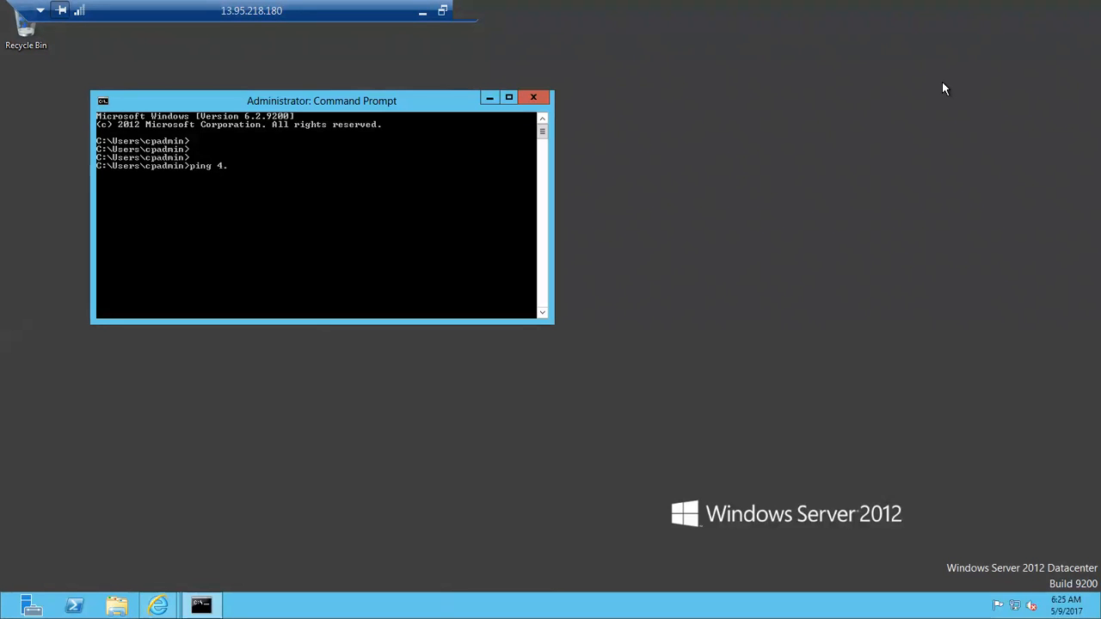
pyautogui.write('2.2.2 -t')
pyautogui.press('Return')
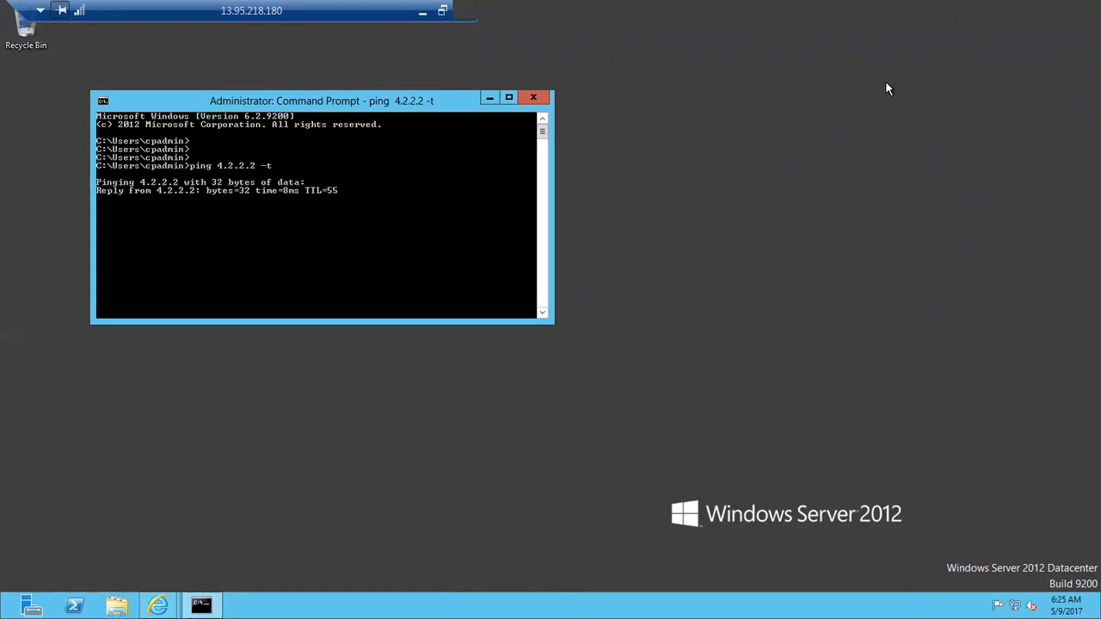
# - Switch back to the Azure portal, reselect WEB-RT as the route table of WEB-SUBNET and save the subnet
pyautogui.click(422, 11)
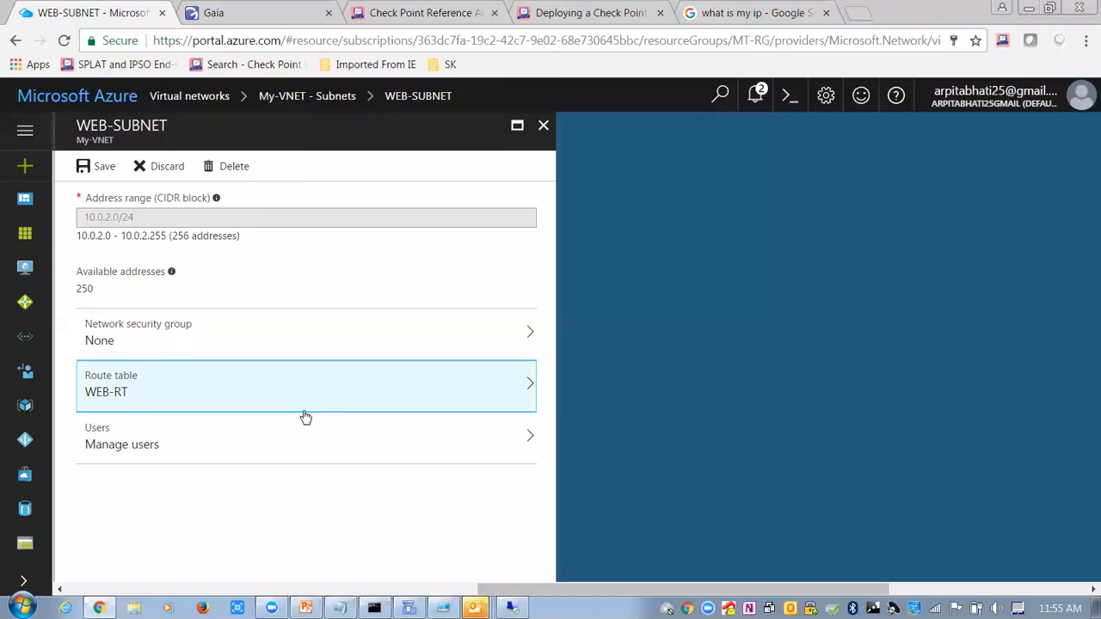
pyautogui.click(371, 401)
pyautogui.click(698, 315)
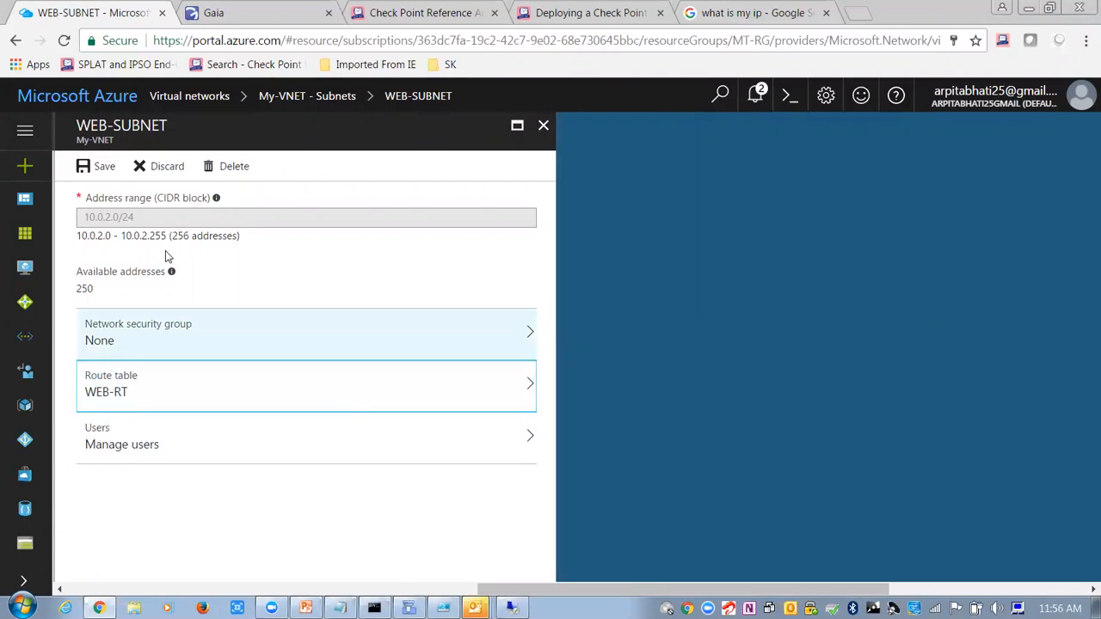
pyautogui.click(102, 169)
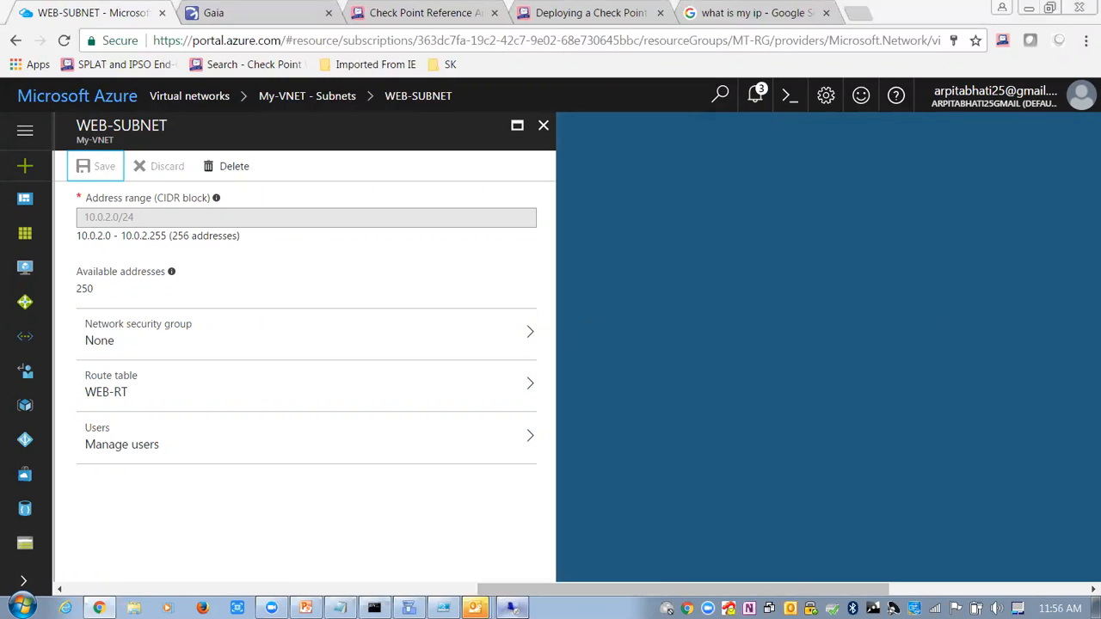
# - Return to the remote server, restart the continuous ping to 4.2.2.2 and stop it again
pyautogui.click(513, 608)
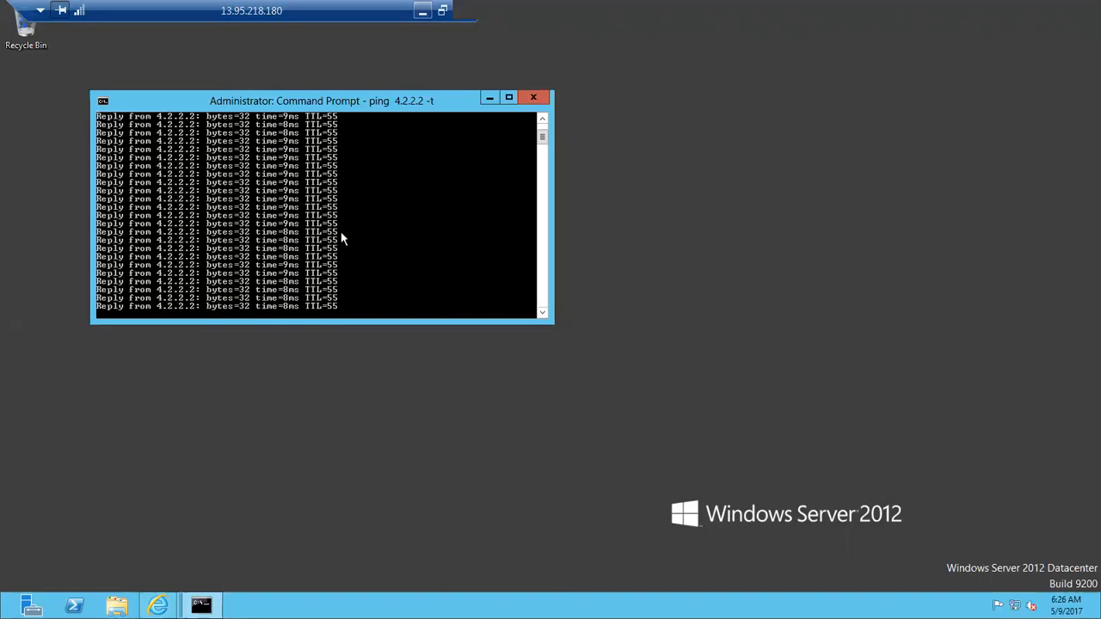
pyautogui.hotkey('ctrl', 'c')
pyautogui.press('Up')
pyautogui.press('Return')
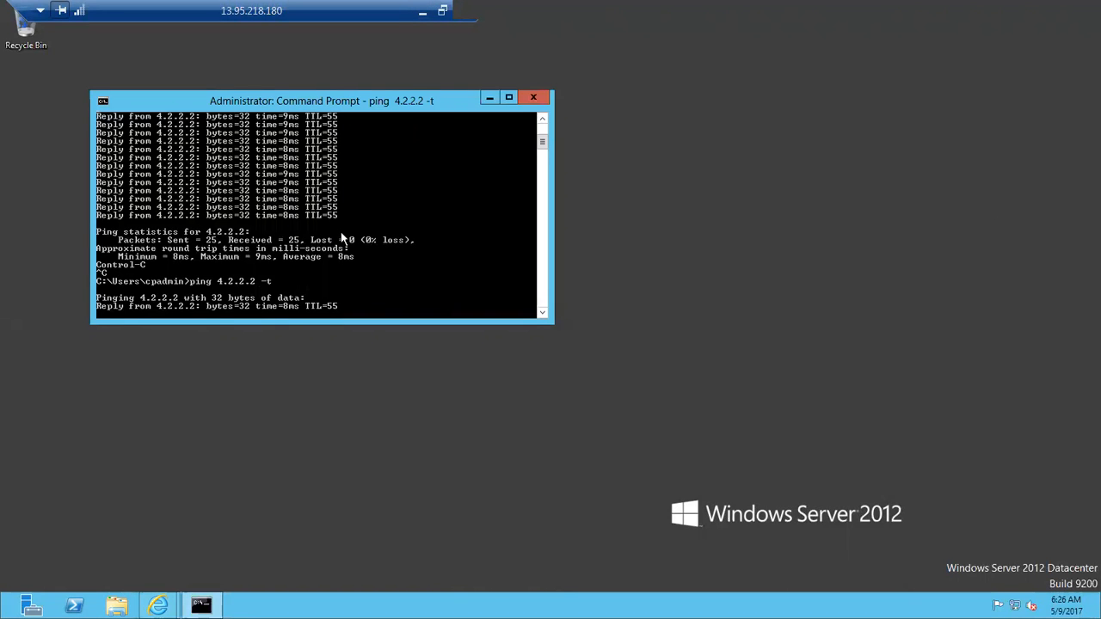
pyautogui.hotkey('ctrl', 'c')
# - Test the server's web access in Internet Explorer with whatismyipaddress.com, the Microsoft support page and the previously visited page
pyautogui.click(175, 597)
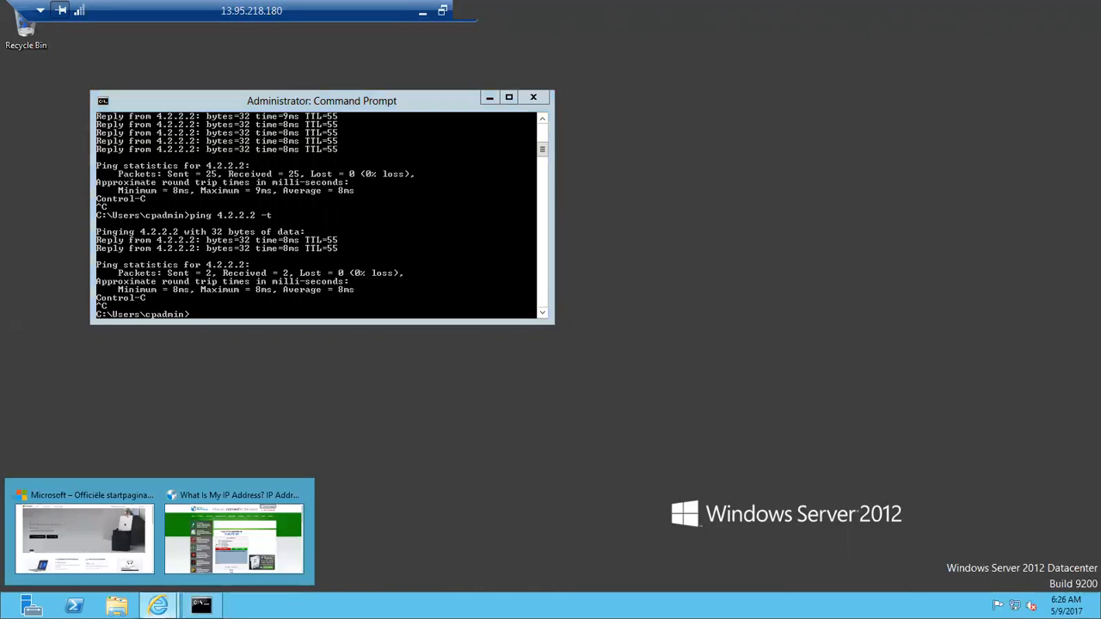
pyautogui.click(216, 558)
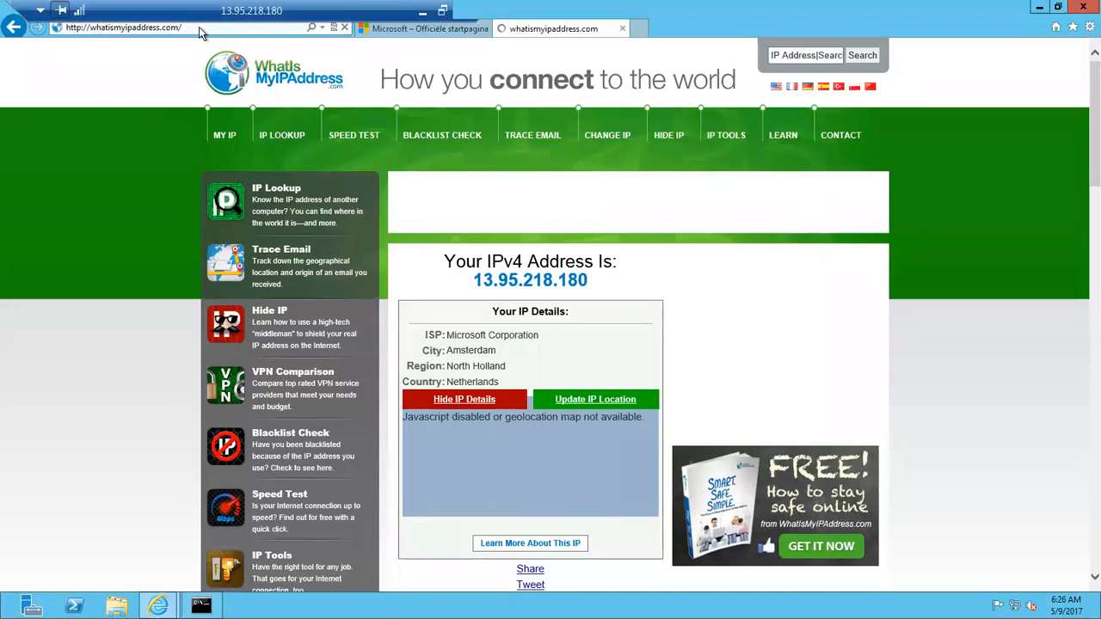
pyautogui.click(425, 29)
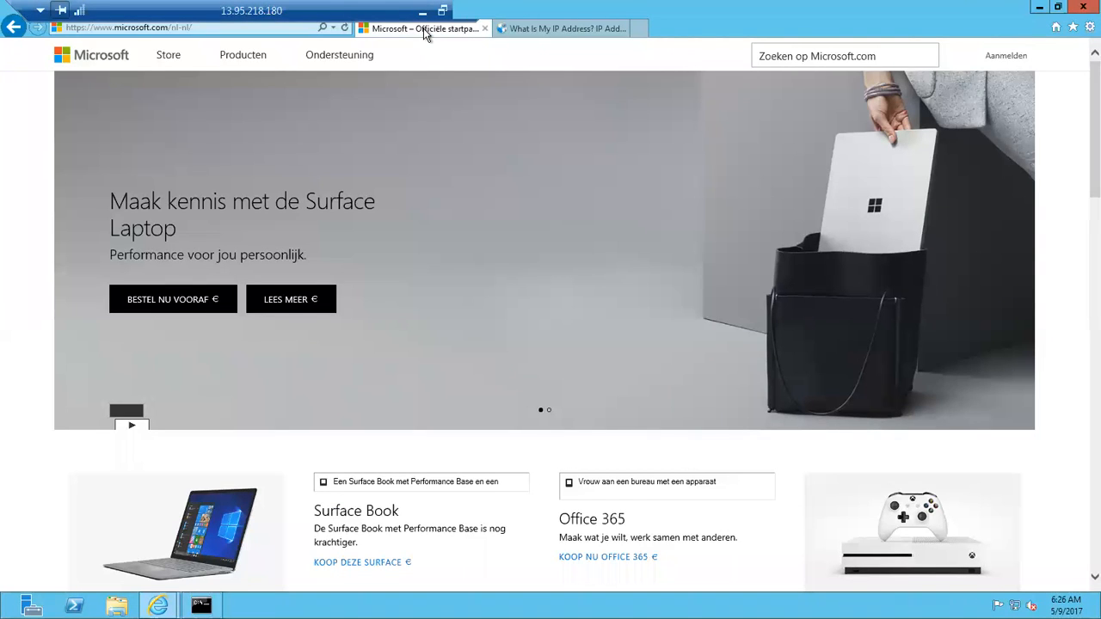
pyautogui.click(346, 60)
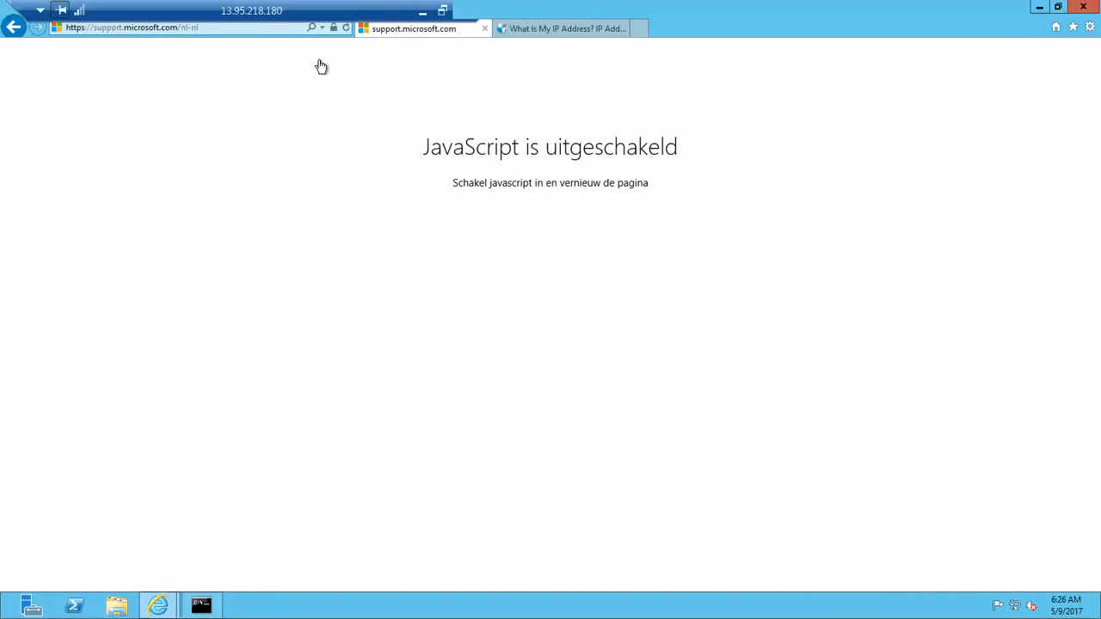
pyautogui.click(555, 28)
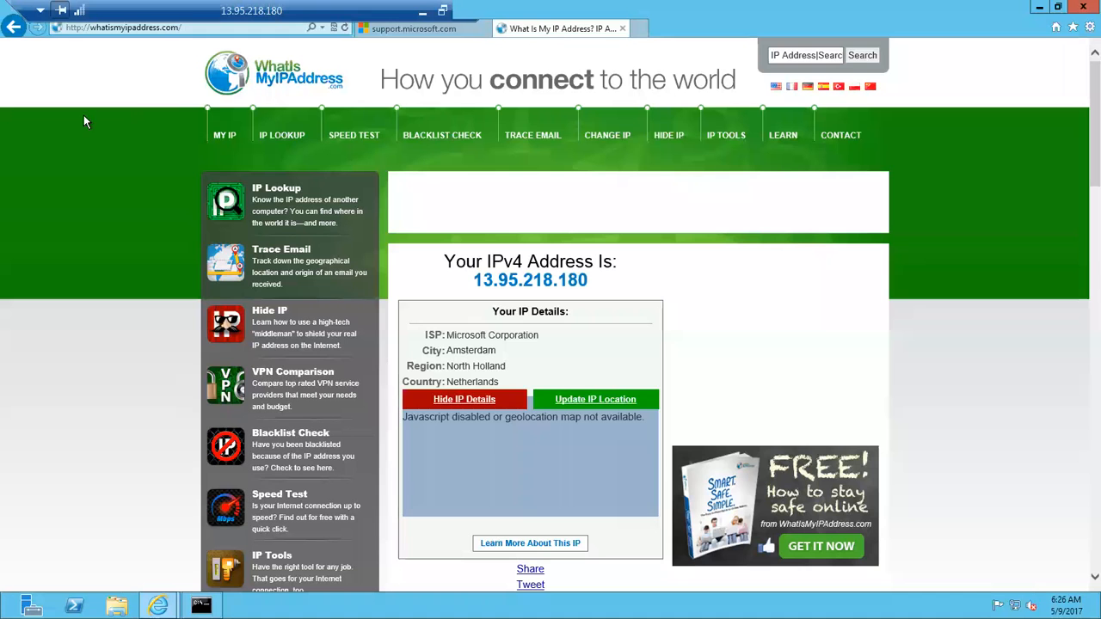
pyautogui.click(12, 29)
pyautogui.click(288, 196)
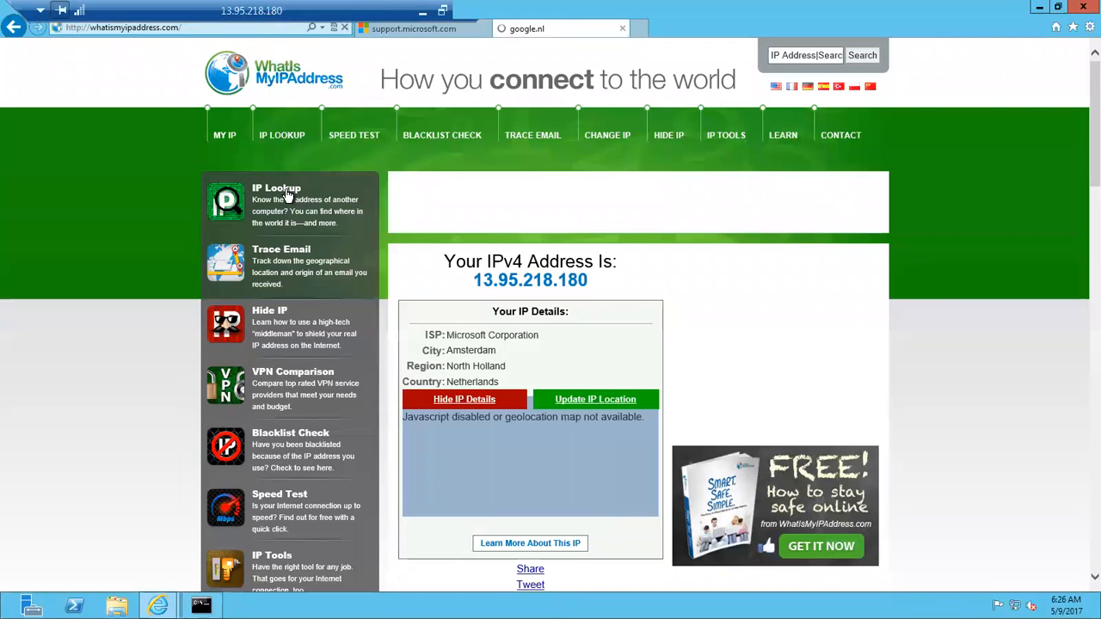
# - Switch back to the Azure portal, review the notifications and close them along with the WEB-SUBNET settings
pyautogui.click(423, 10)
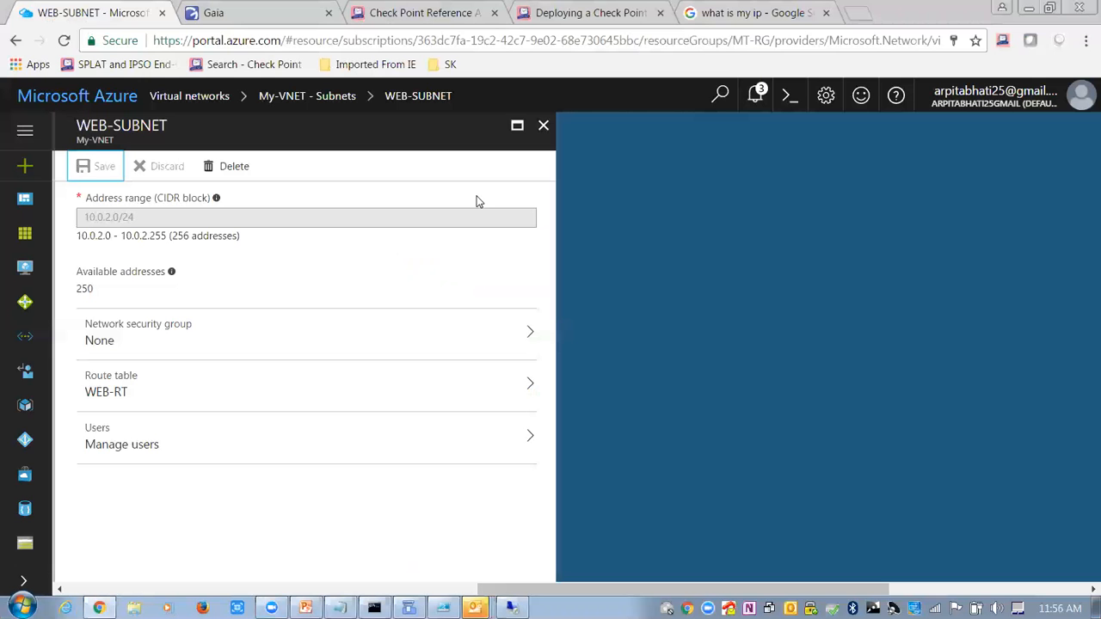
pyautogui.click(755, 93)
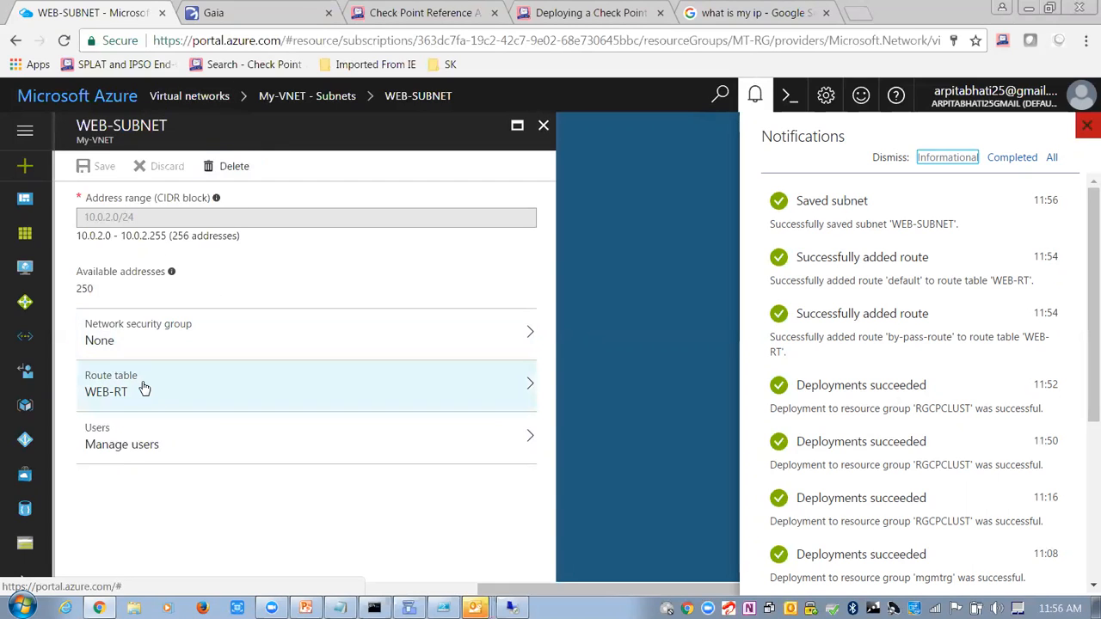
pyautogui.click(543, 128)
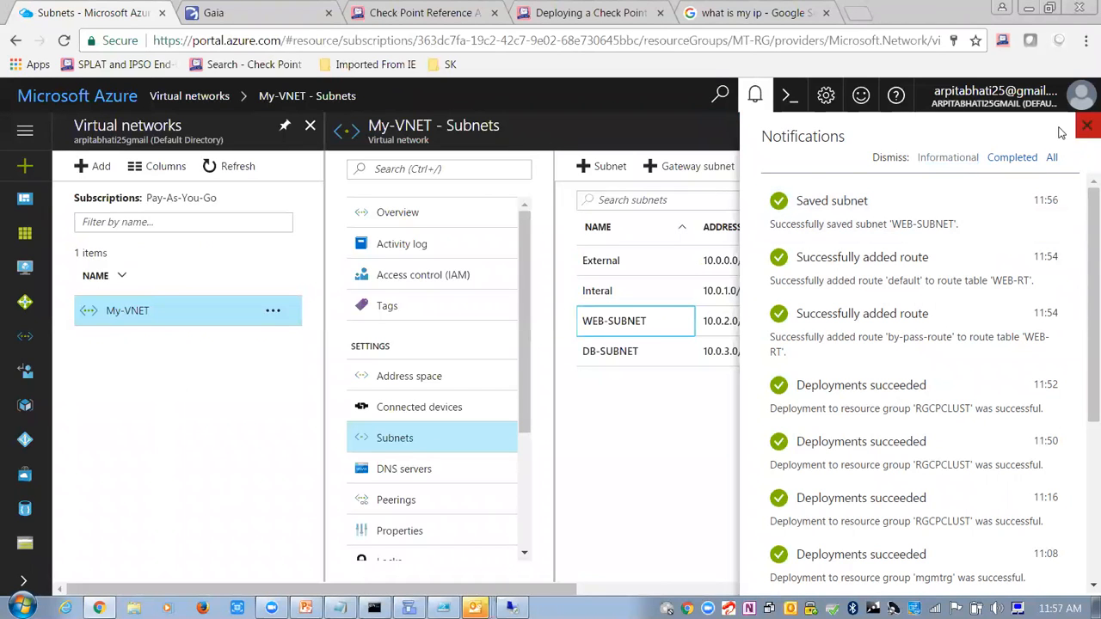
pyautogui.click(1087, 126)
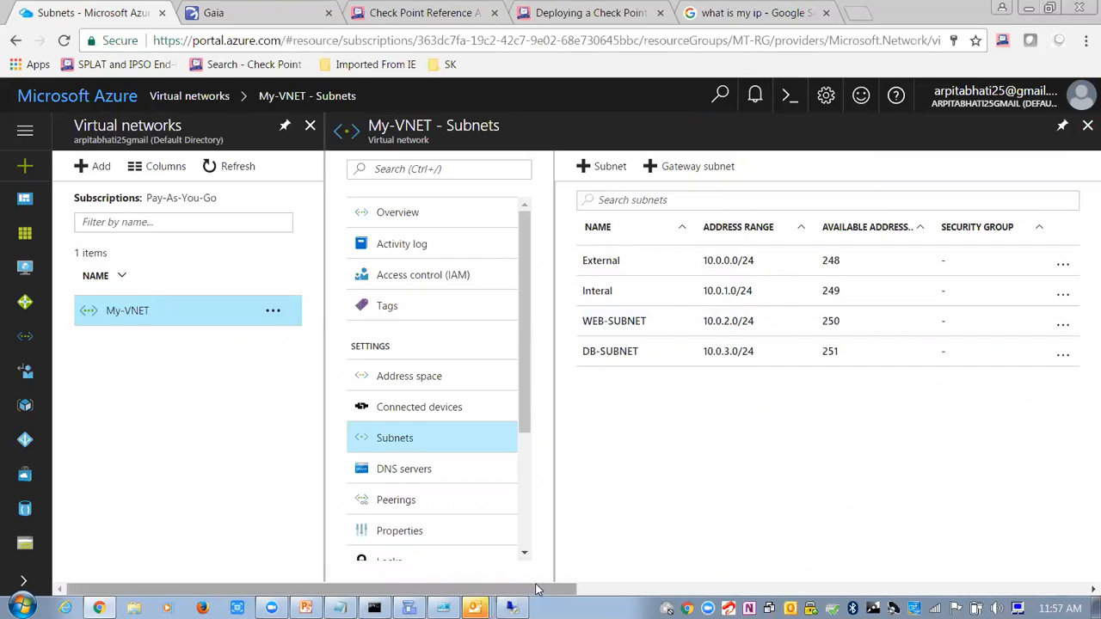
# - Reopen the My-VNET virtual network and display its list of subnets
pyautogui.click(1087, 125)
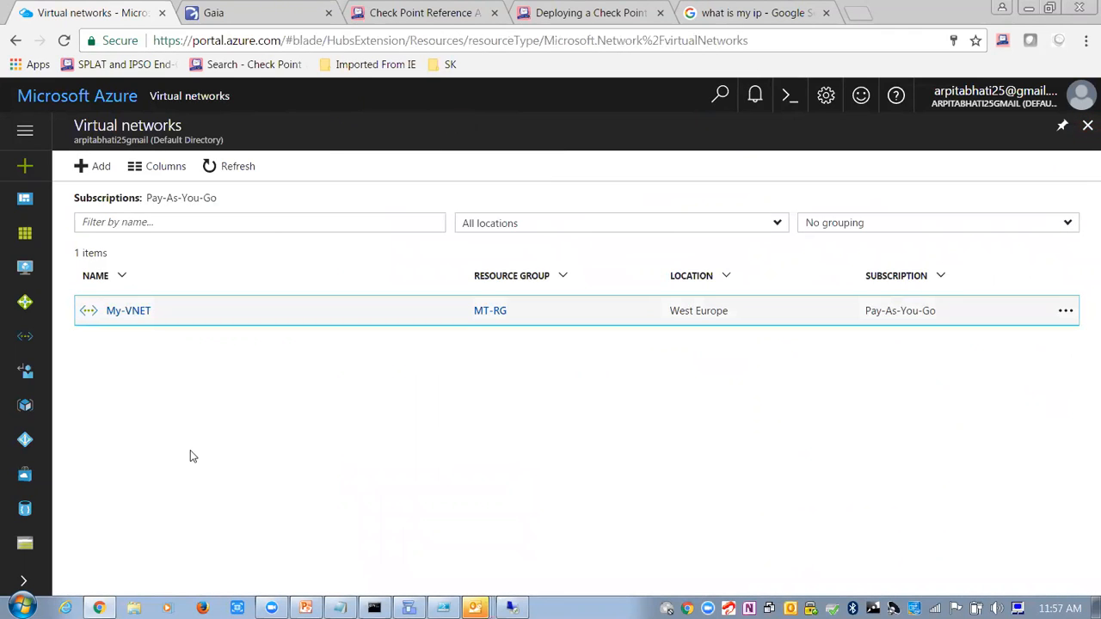
pyautogui.click(134, 316)
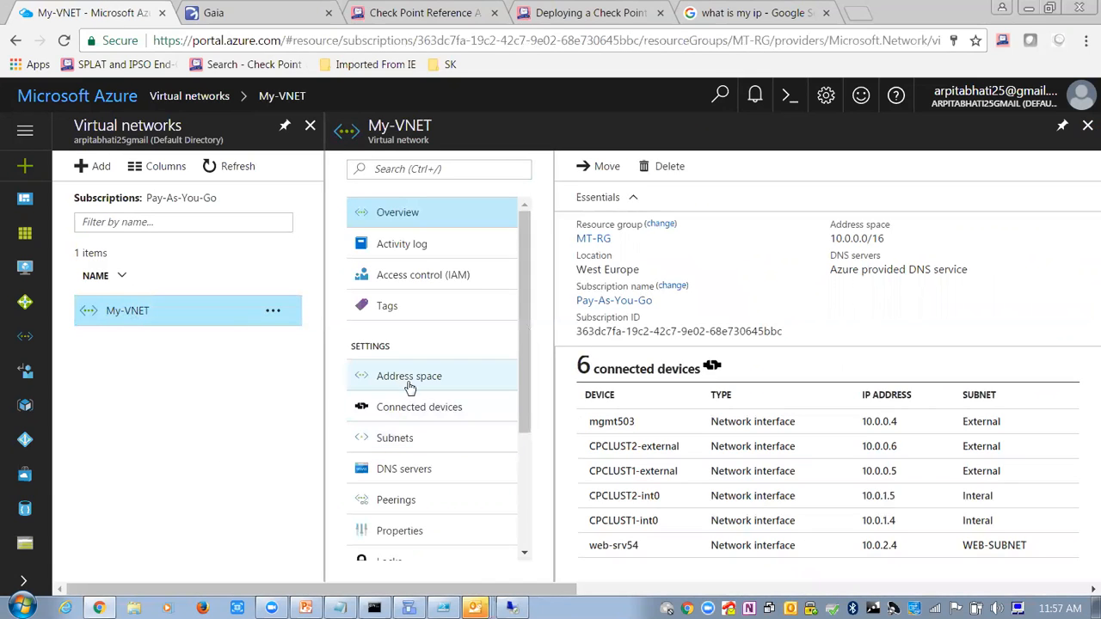
pyautogui.click(434, 439)
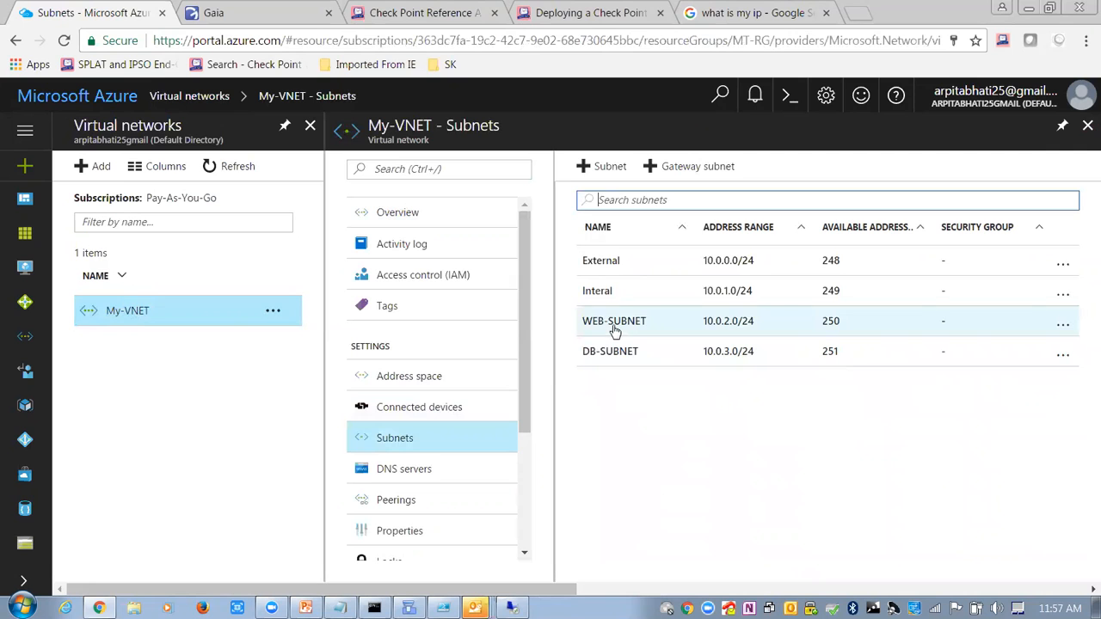
# - Return to the remote server, run ipconfig in Command Prompt, examine the IPv4 address and put the window away
pyautogui.click(510, 610)
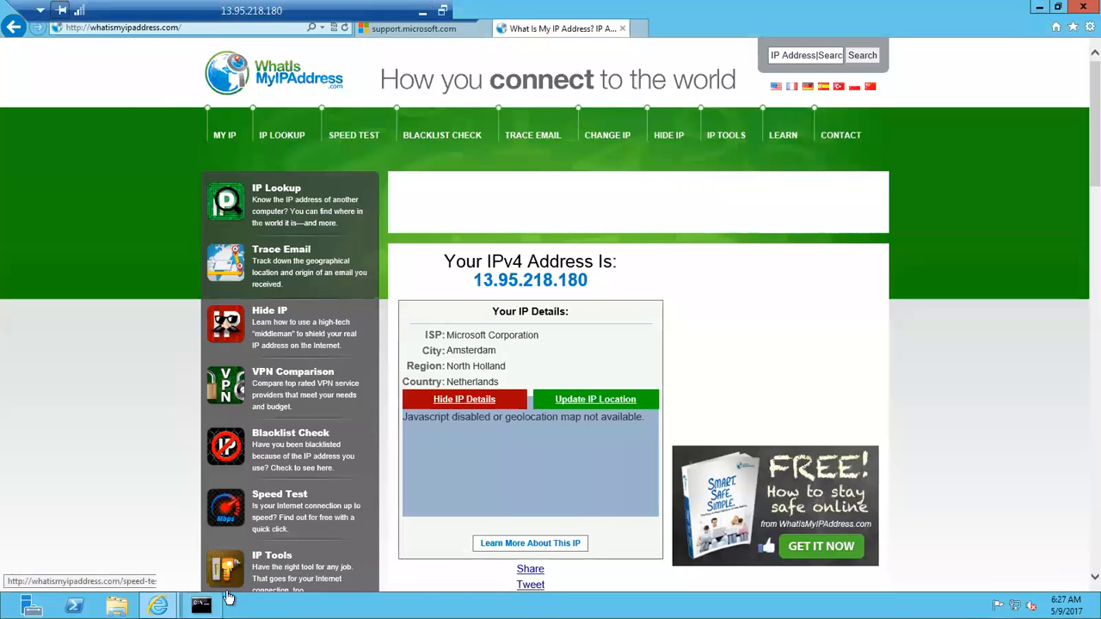
pyautogui.click(201, 605)
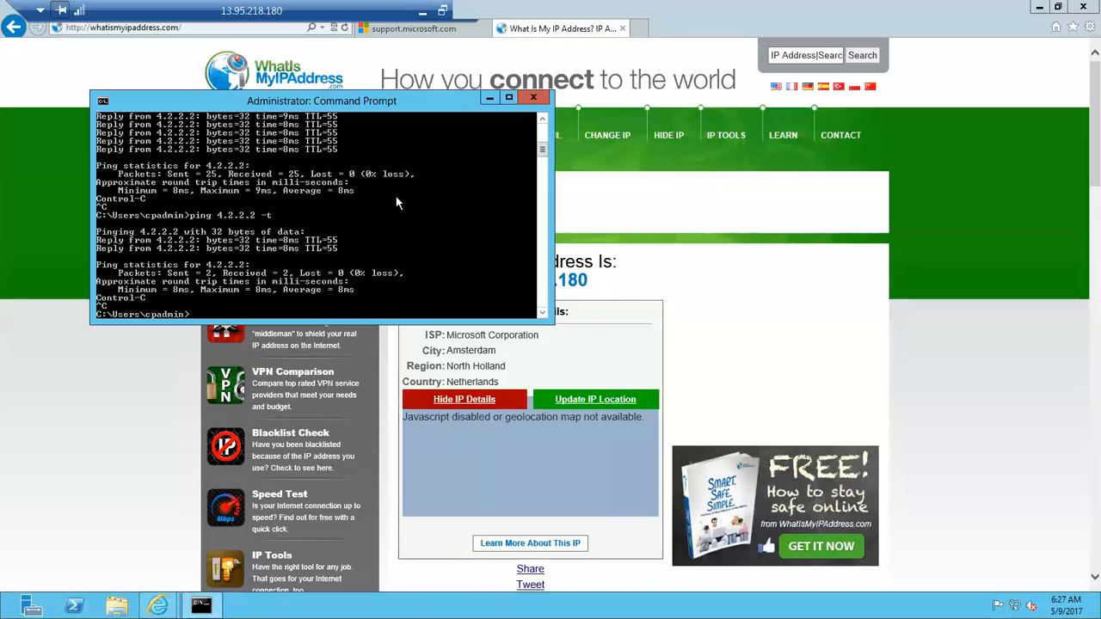
pyautogui.write('ipconfig')
pyautogui.press('Return')
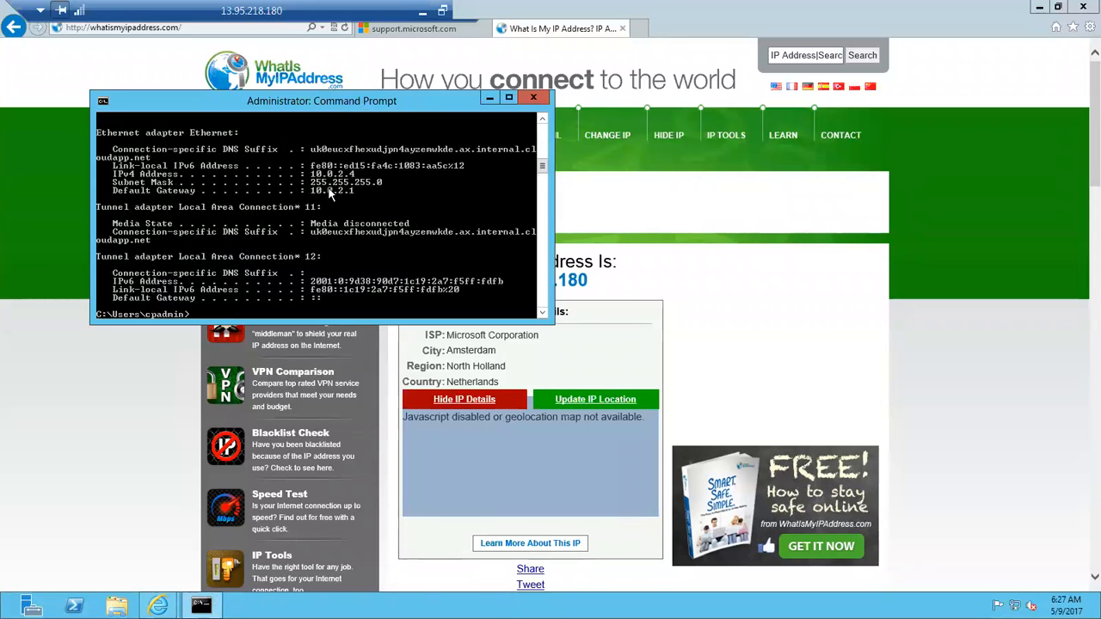
pyautogui.rightClick(317, 176)
pyautogui.click(344, 179)
pyautogui.moveTo(307, 174); pyautogui.dragTo(378, 176)
pyautogui.click(492, 97)
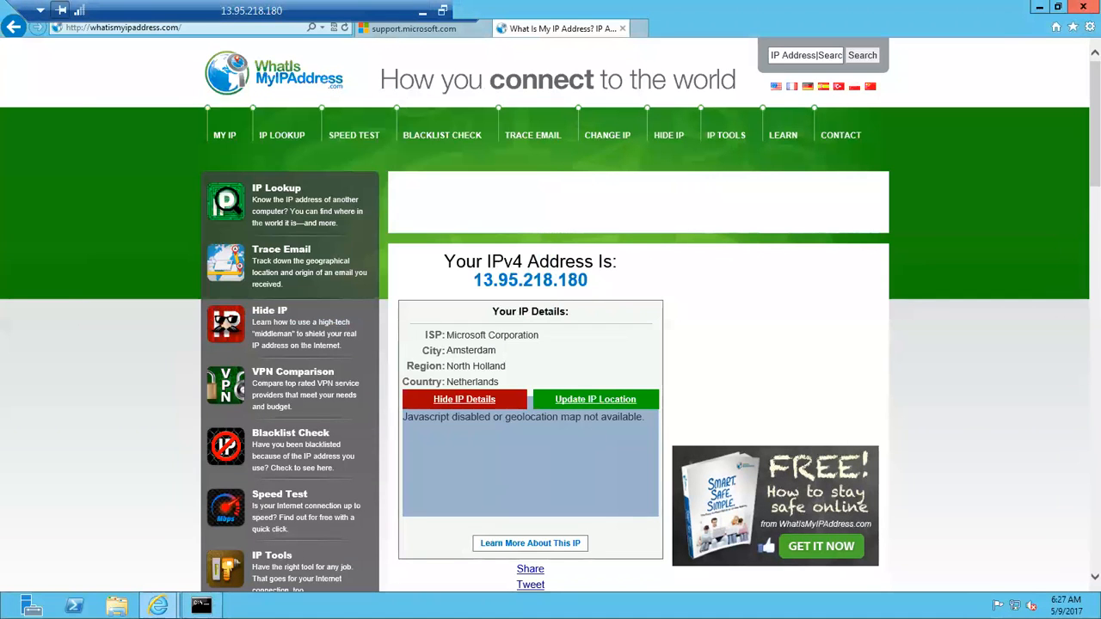
# - Run a continuous ping to 4.2.2.2 from the server, stop it and switch back to the Azure portal
pyautogui.hotkey('alt', 'Tab')
pyautogui.press('Return')
pyautogui.write('ping 4.2.2.2 -t')
pyautogui.press('Return')
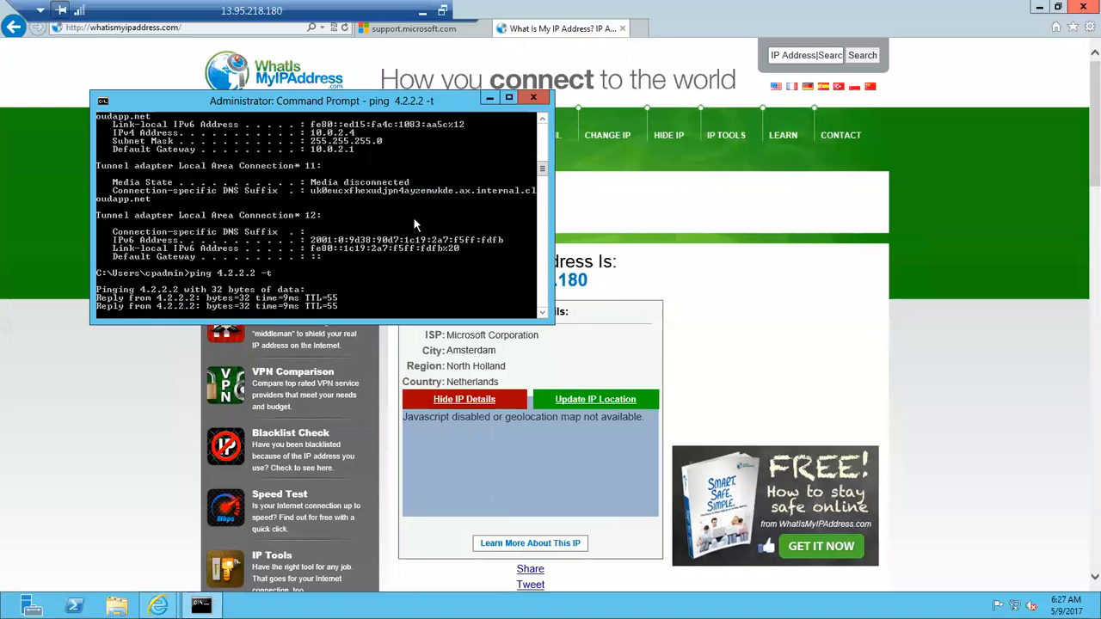
pyautogui.hotkey('ctrl', 'c')
pyautogui.click(489, 97)
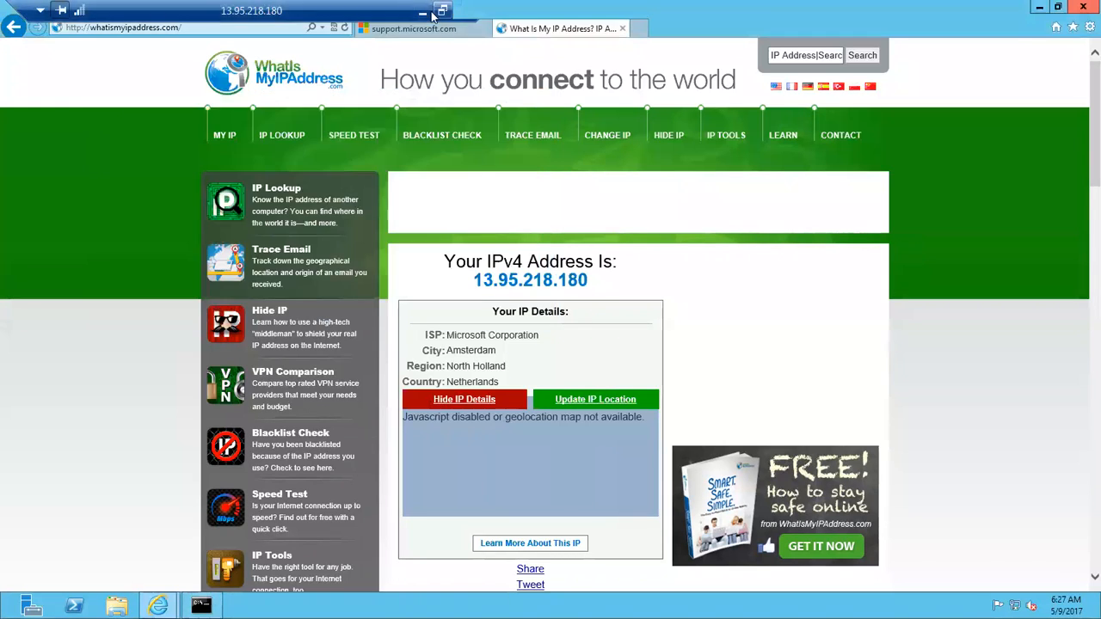
pyautogui.click(426, 13)
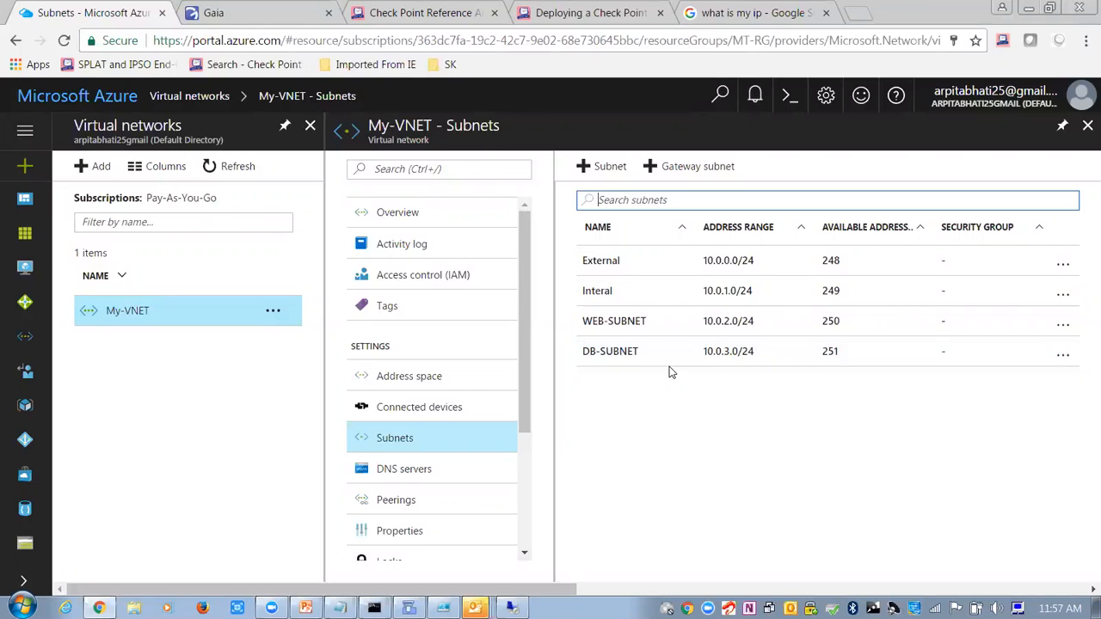
# - Review the route table assignment of WEB-SUBNET, keep WEB-RT selected and close the subnet settings
pyautogui.click(625, 320)
pyautogui.click(175, 399)
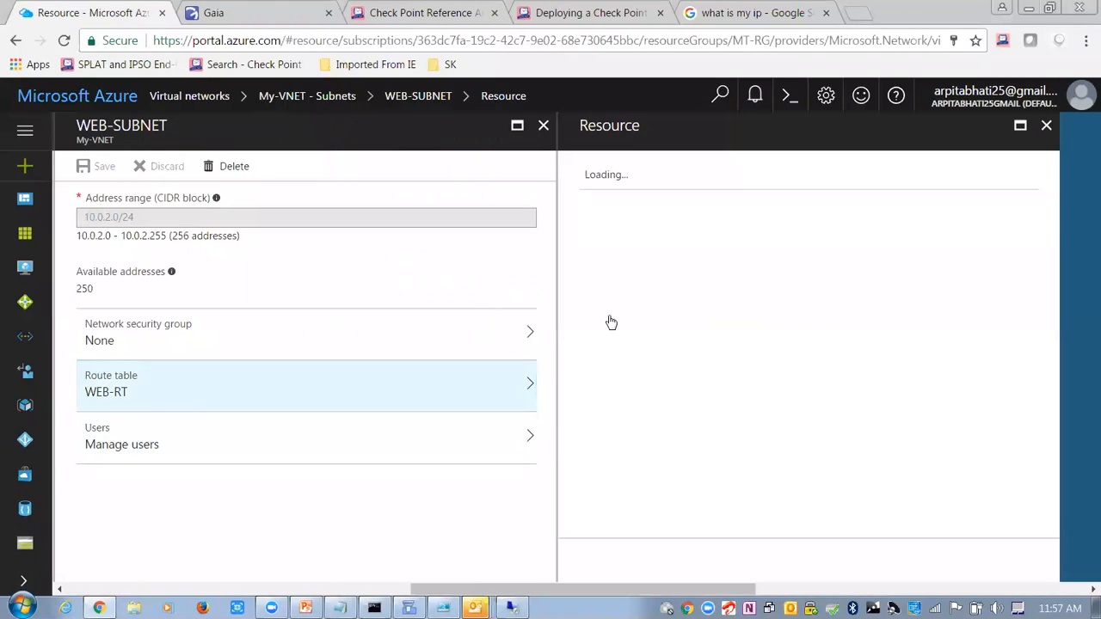
pyautogui.click(782, 319)
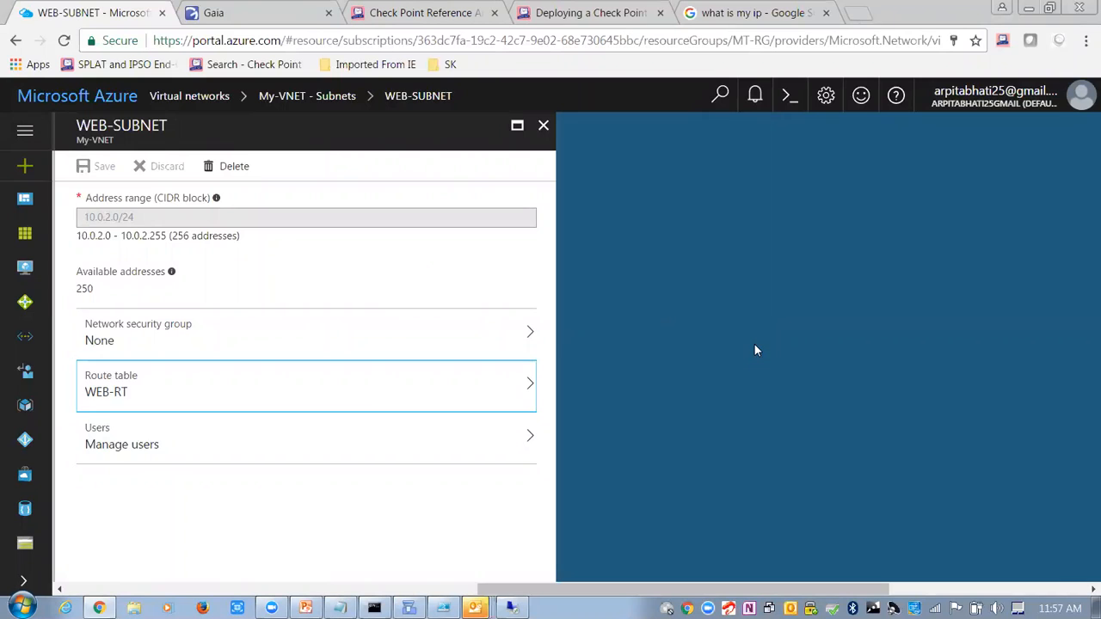
pyautogui.click(292, 388)
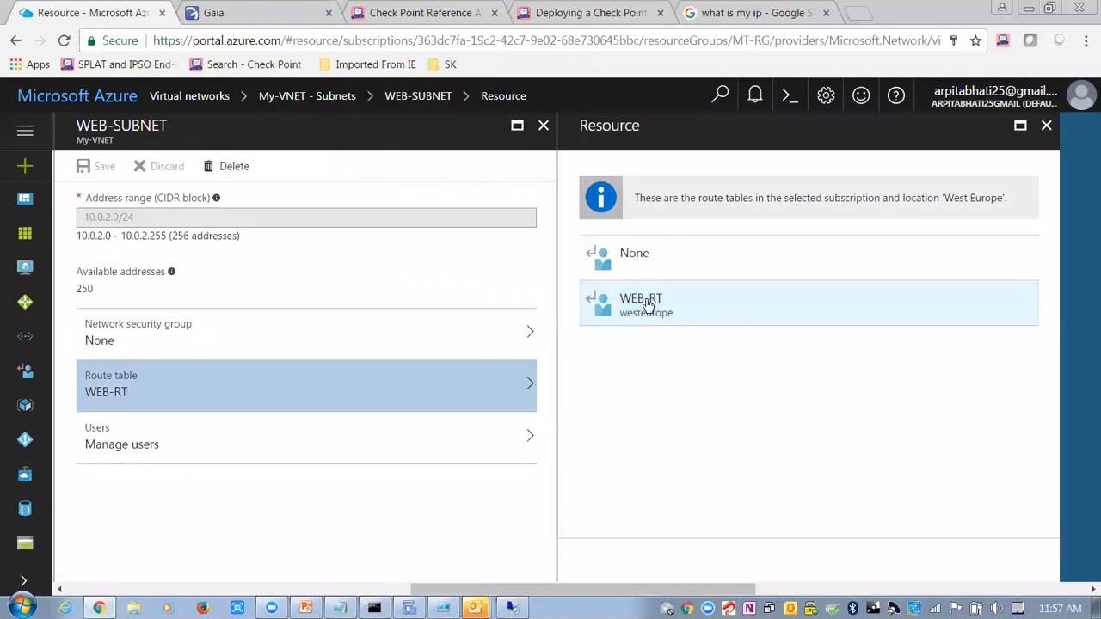
pyautogui.click(647, 305)
pyautogui.click(543, 125)
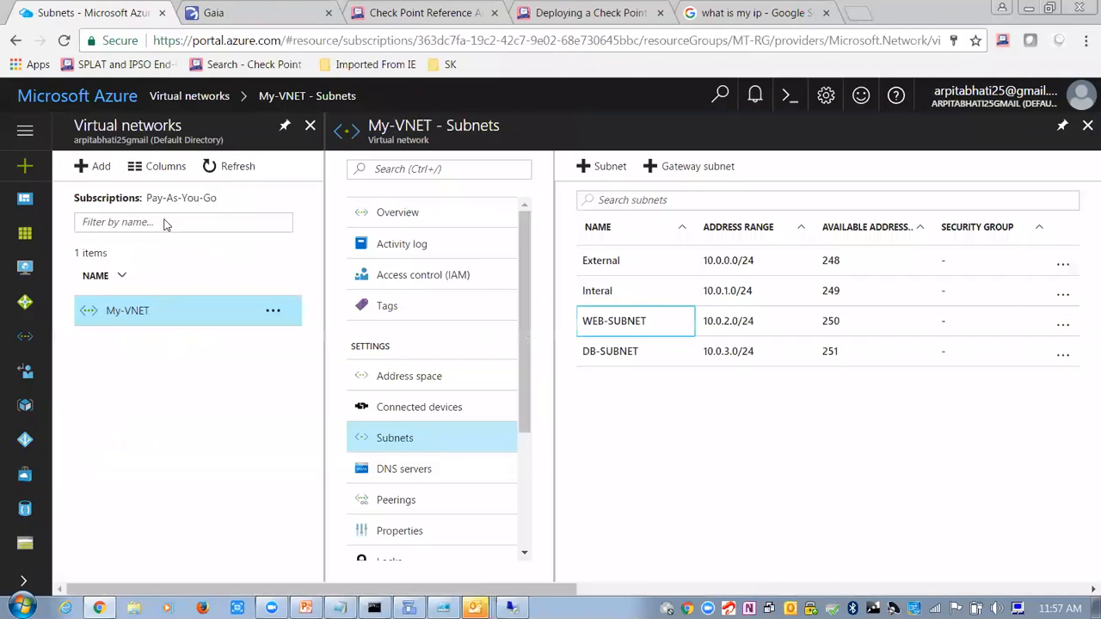
# - Set the next hop address of the default route in the WEB-RT route table to 10.0.1.4 and save the route
pyautogui.click(24, 370)
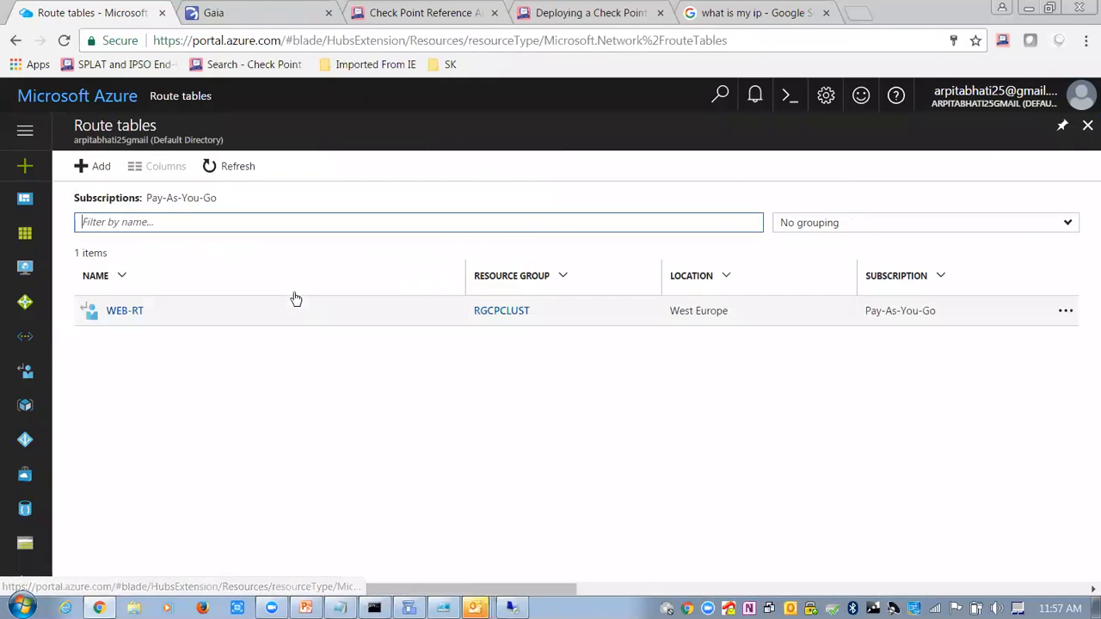
pyautogui.click(134, 313)
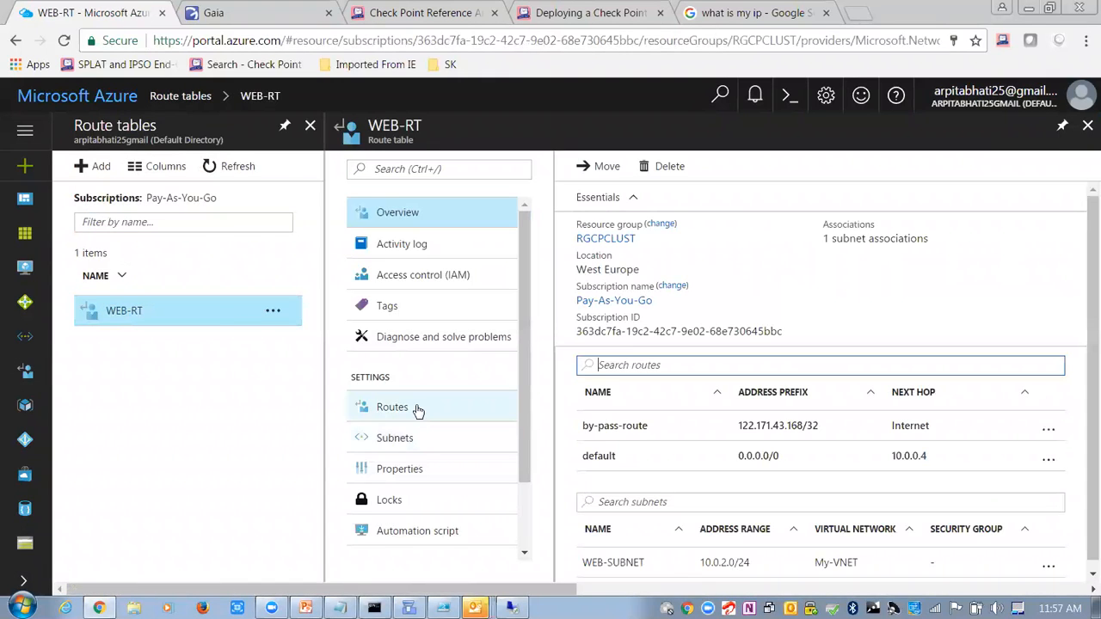
pyautogui.click(417, 410)
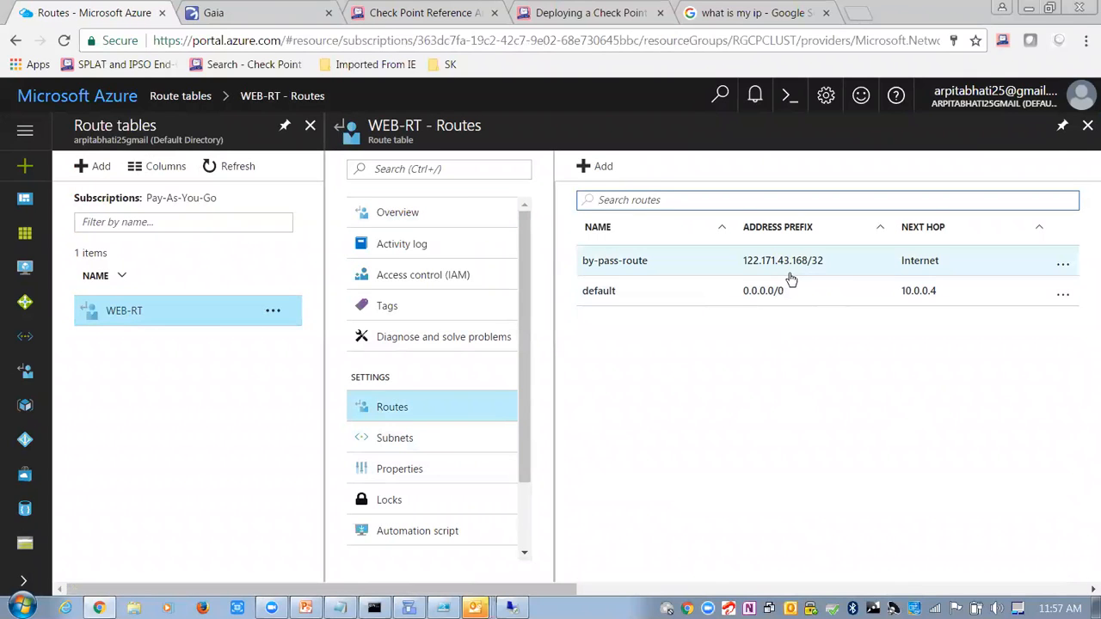
pyautogui.click(923, 296)
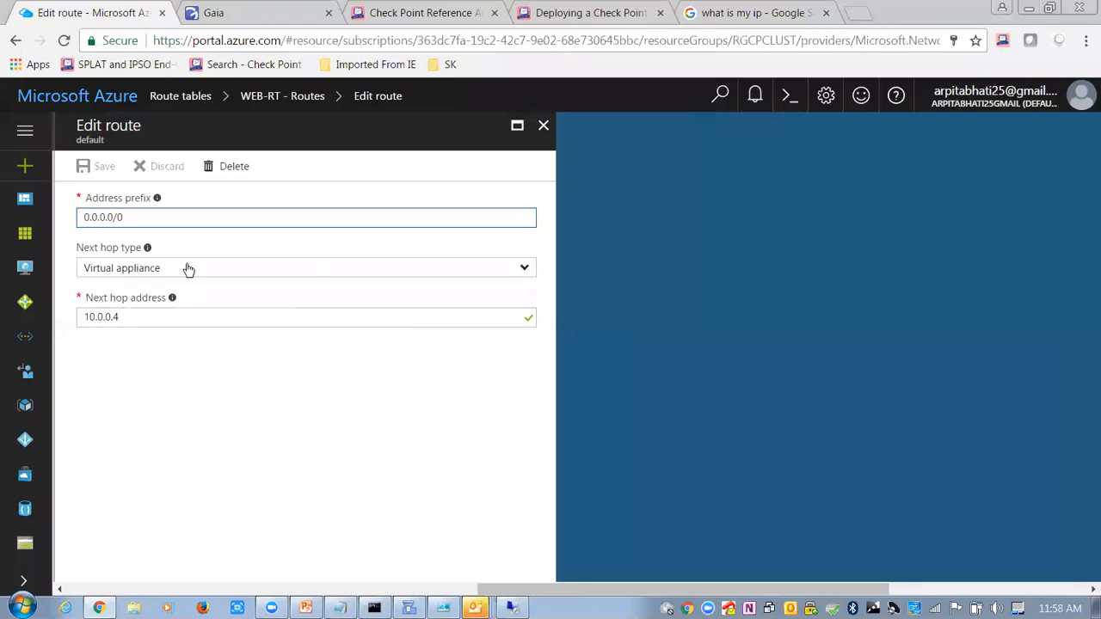
pyautogui.click(113, 316)
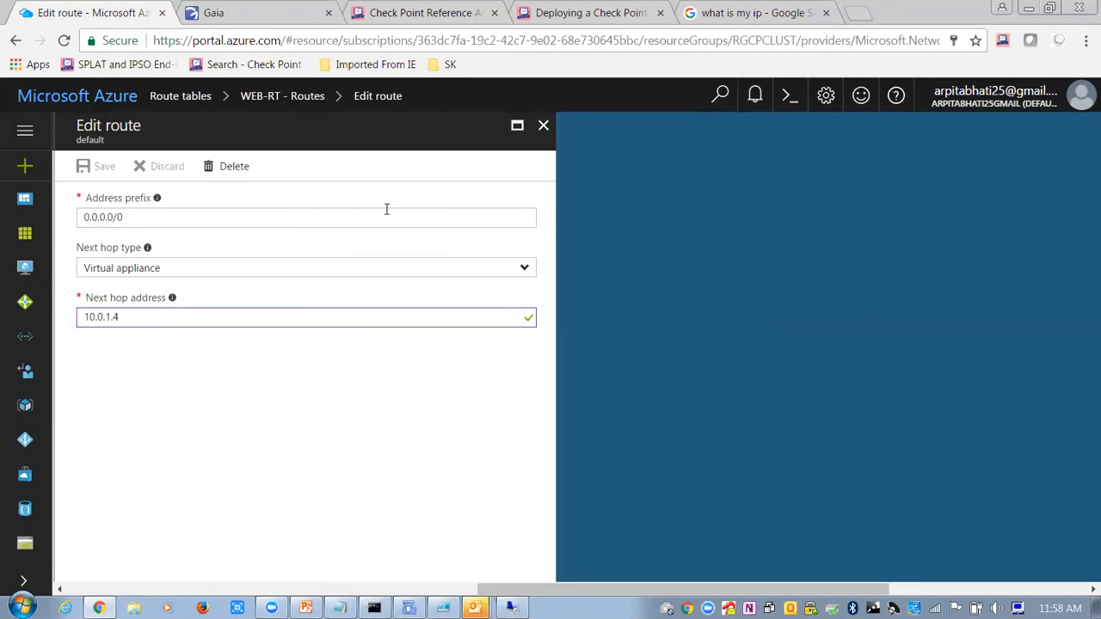
pyautogui.click(104, 167)
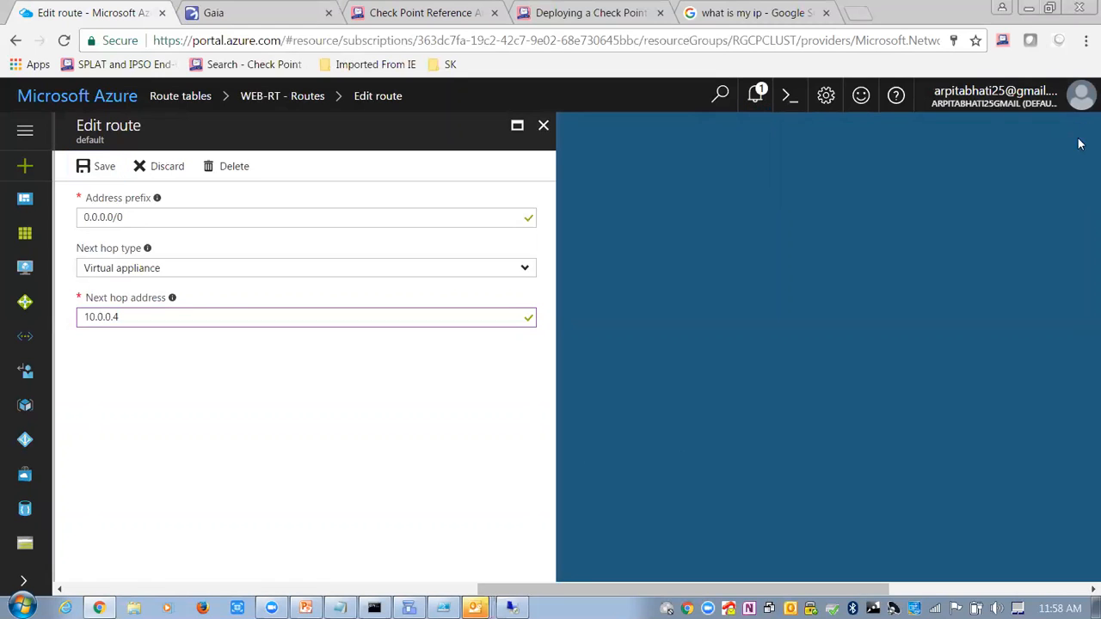
# - Start the continuous ping to 4.2.2.2 again on the remote server, leave it running and return to the Azure portal
pyautogui.click(512, 608)
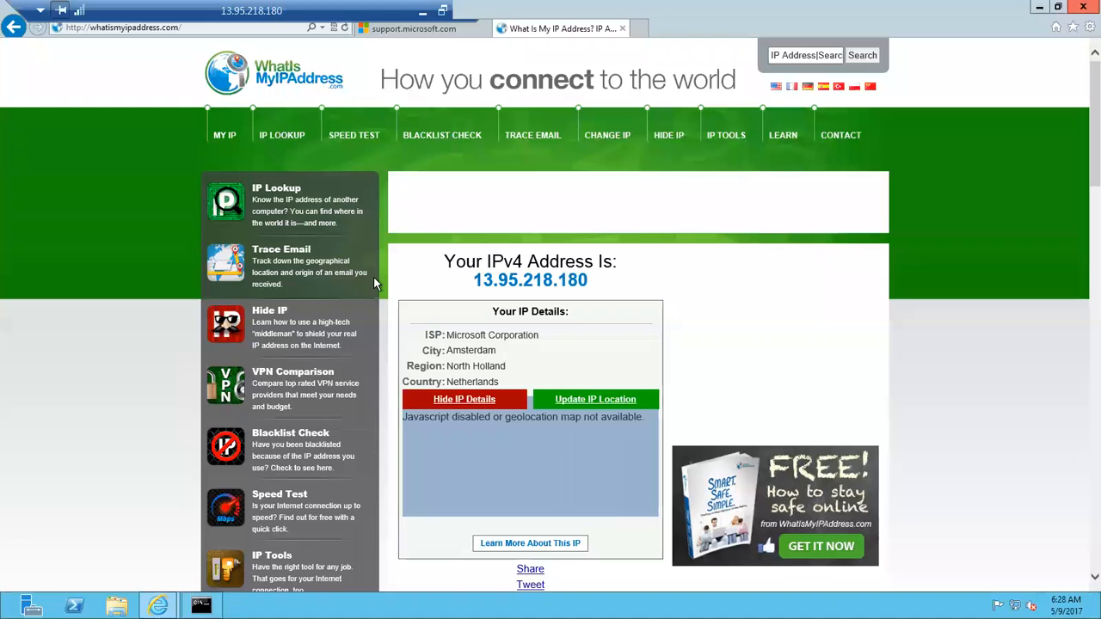
pyautogui.click(201, 605)
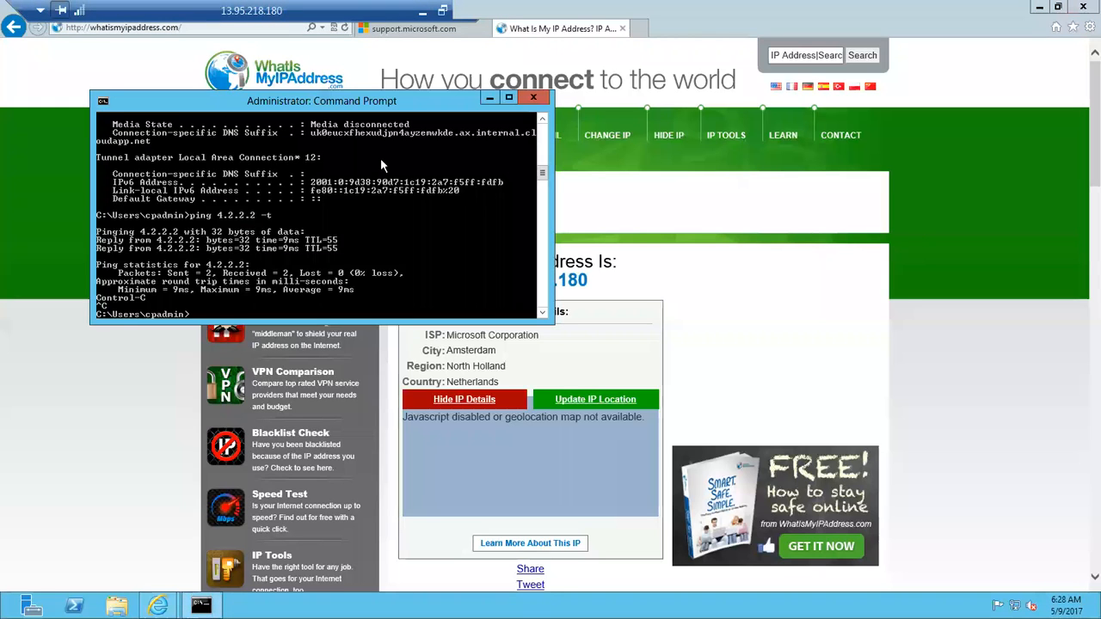
pyautogui.press('Up')
pyautogui.press('Return')
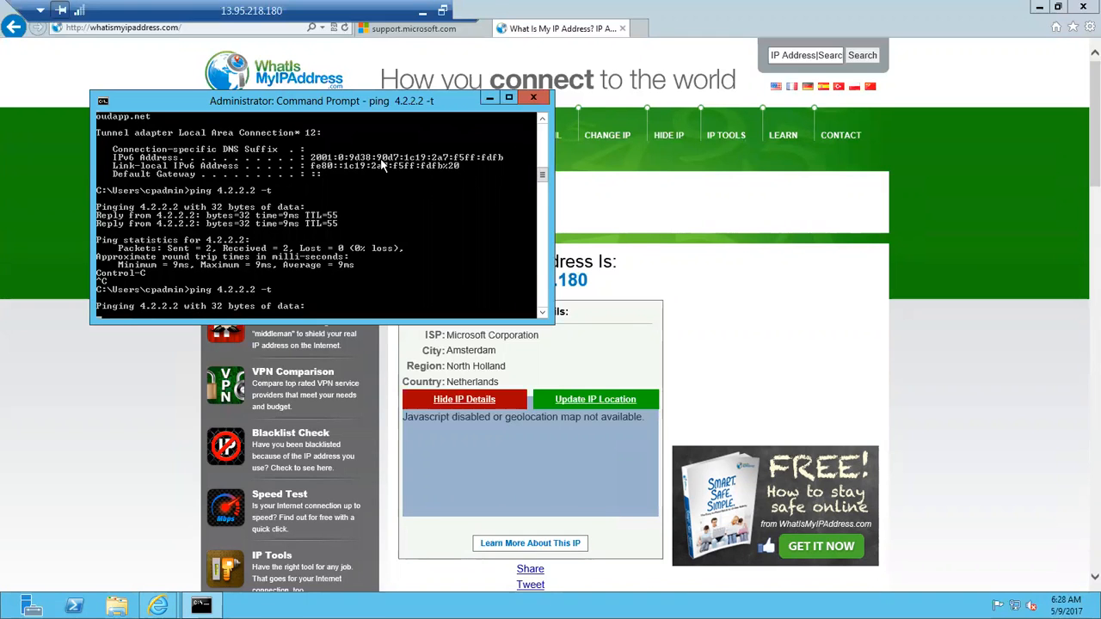
pyautogui.click(422, 10)
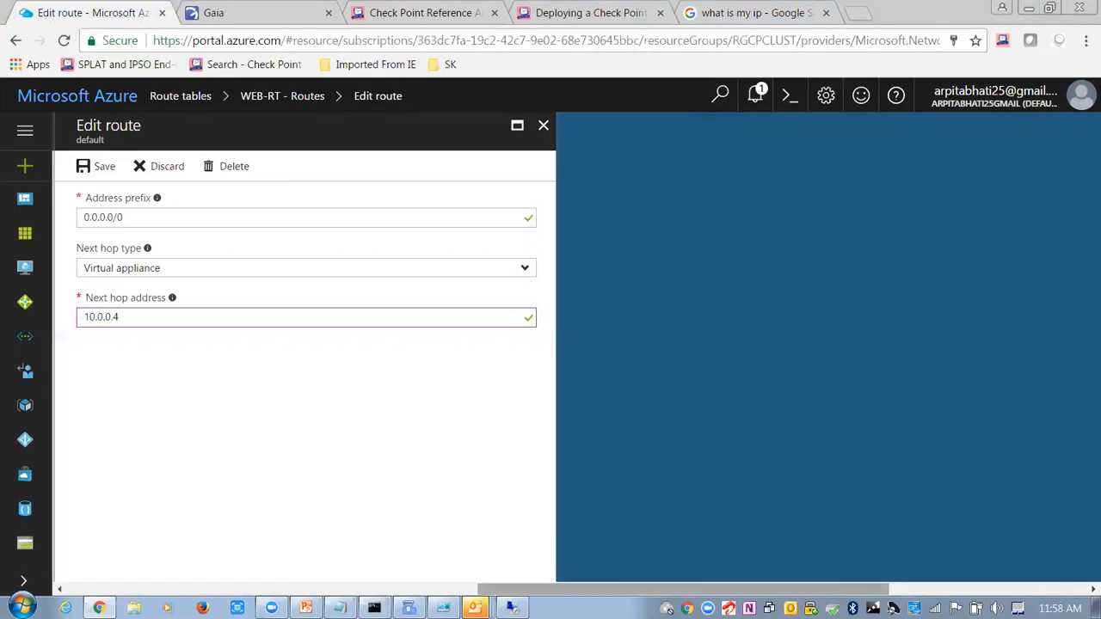
# - Switch to Check Point SmartDashboard, showing the firewall policy
pyautogui.click(511, 608)
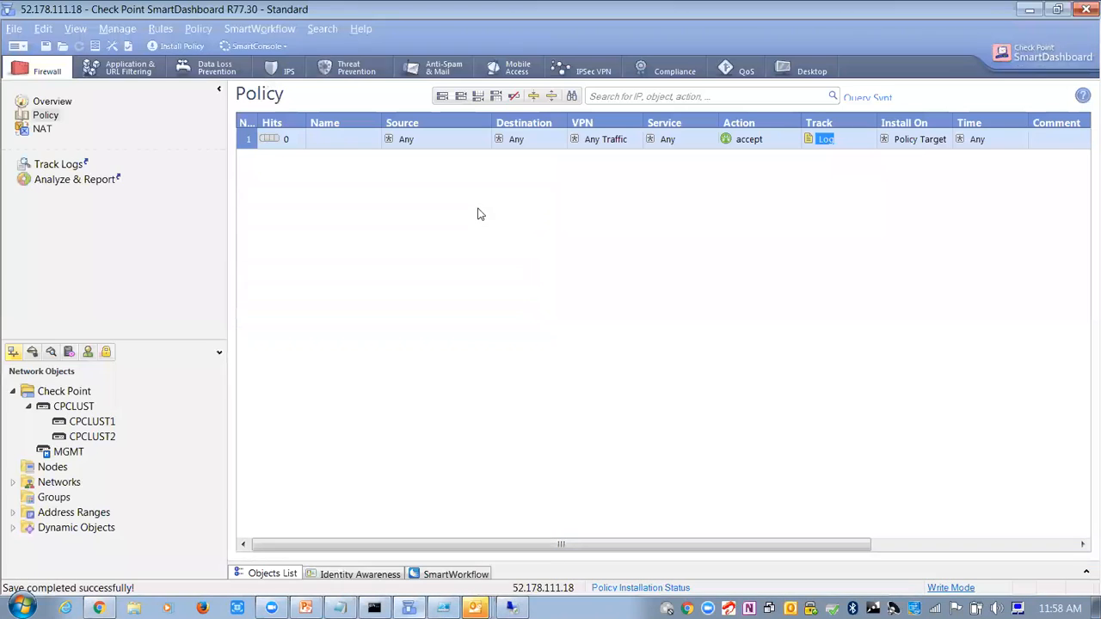
pyautogui.click(203, 31)
pyautogui.click(417, 364)
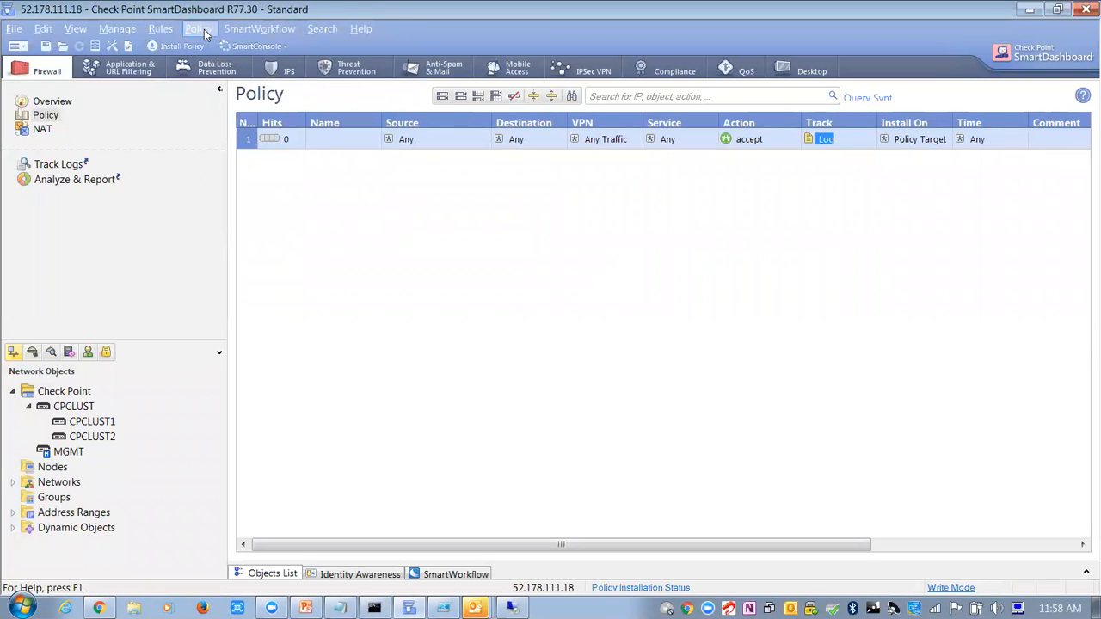
# - Try to launch SmartLog from SmartDashboard and dismiss its warning message
pyautogui.click(270, 47)
pyautogui.click(260, 66)
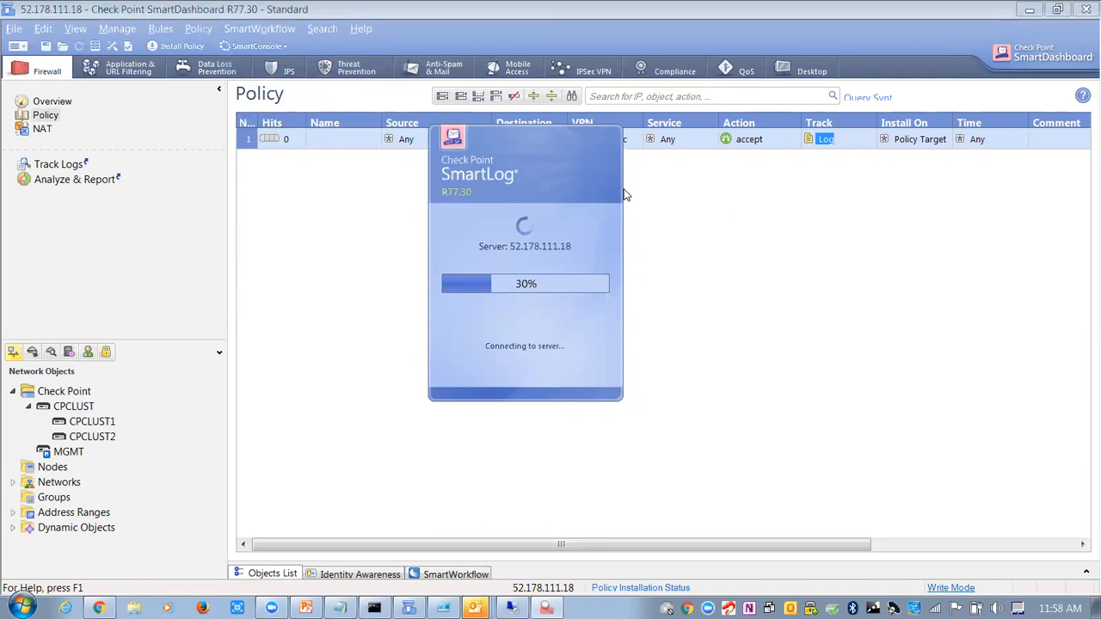
pyautogui.click(710, 350)
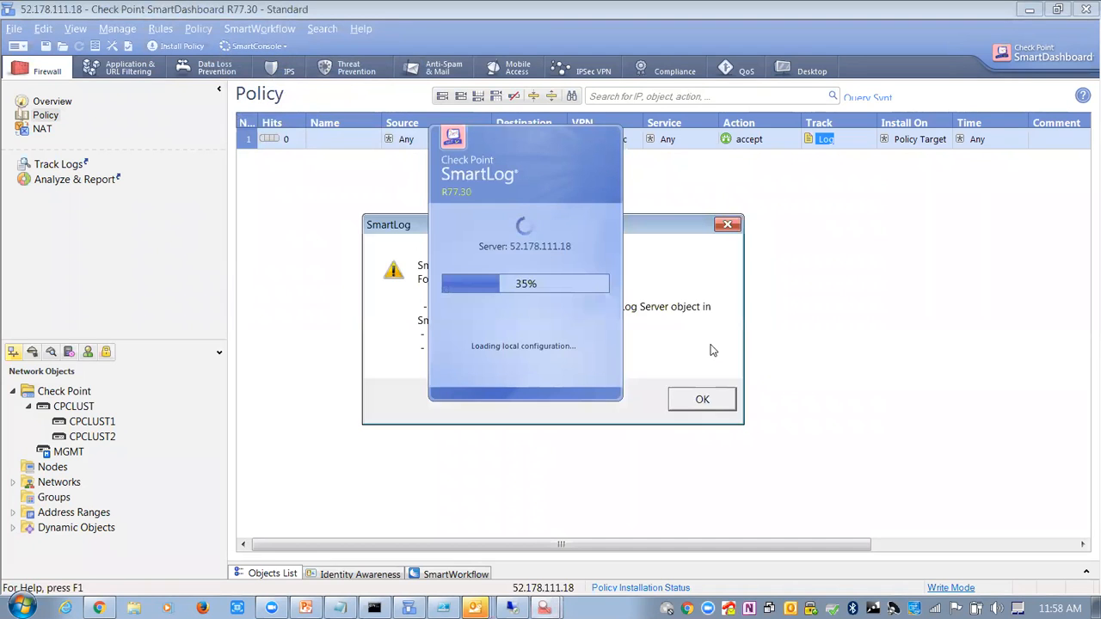
pyautogui.click(687, 398)
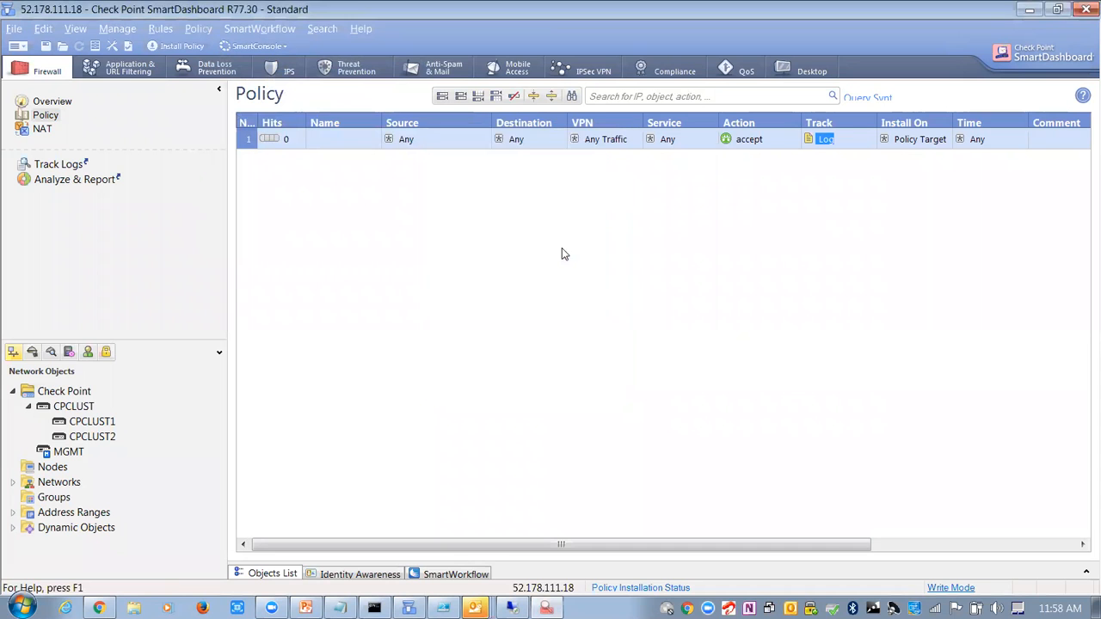
# - Launch SmartView Tracker from SmartDashboard and acknowledge the trial period notice
pyautogui.click(252, 47)
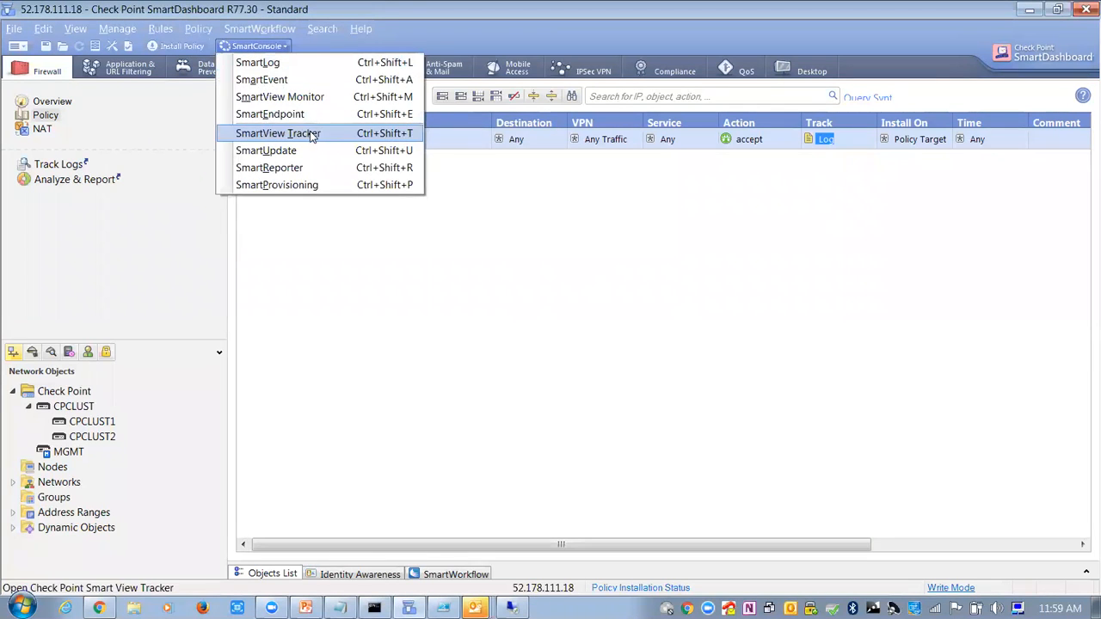
pyautogui.click(310, 133)
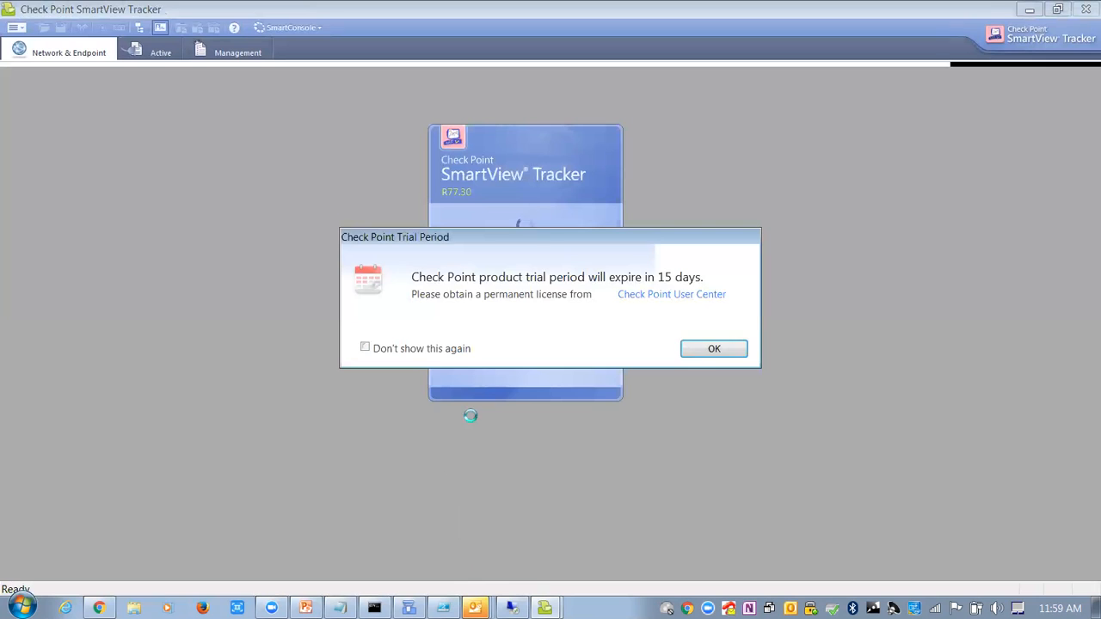
pyautogui.click(710, 349)
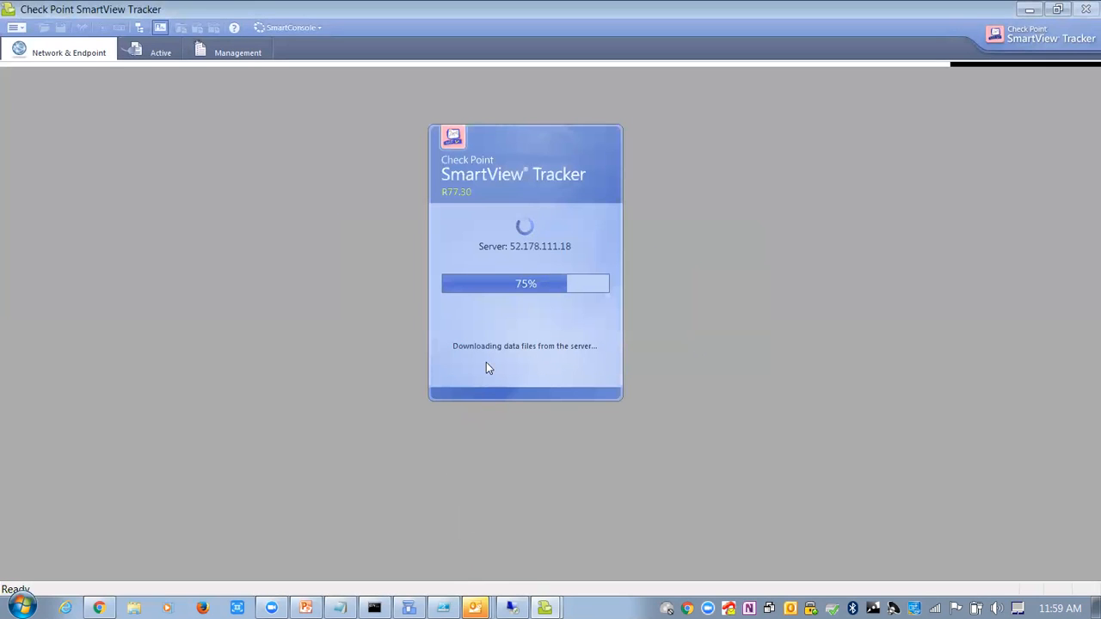
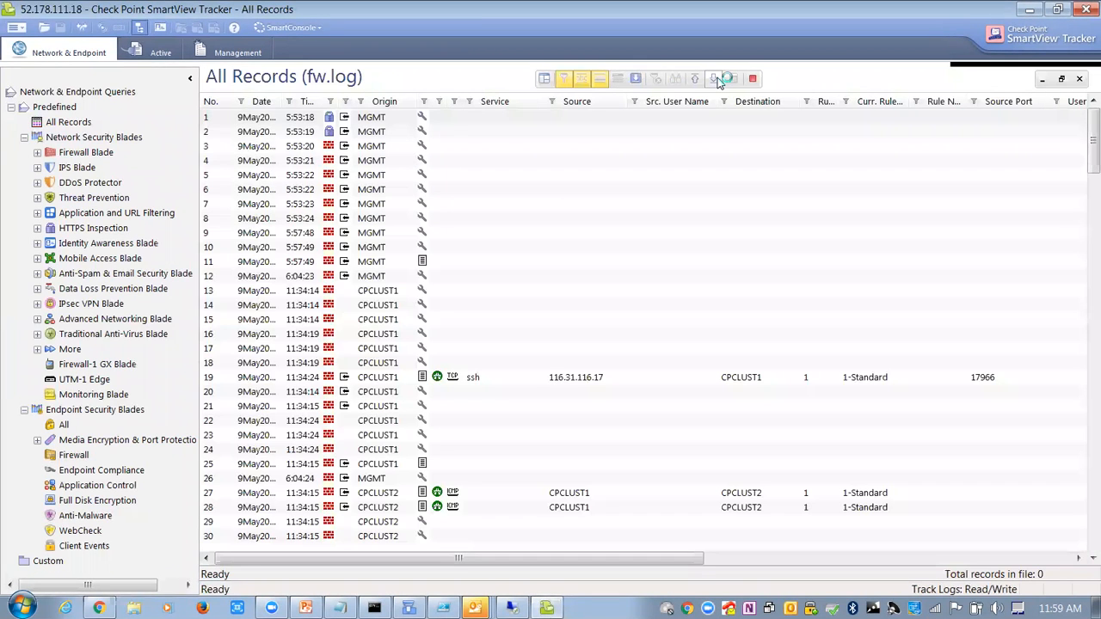
# - Examine the firewall log from its newest records back through the earlier ones, leaving the service filter unset
pyautogui.click(713, 79)
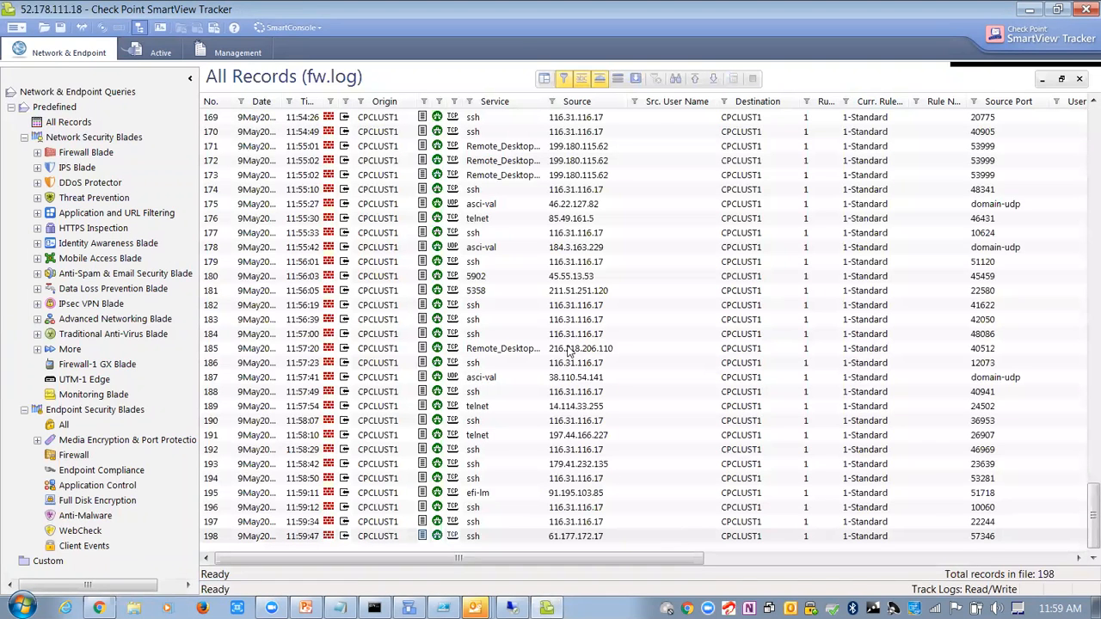
pyautogui.rightClick(506, 134)
pyautogui.click(512, 142)
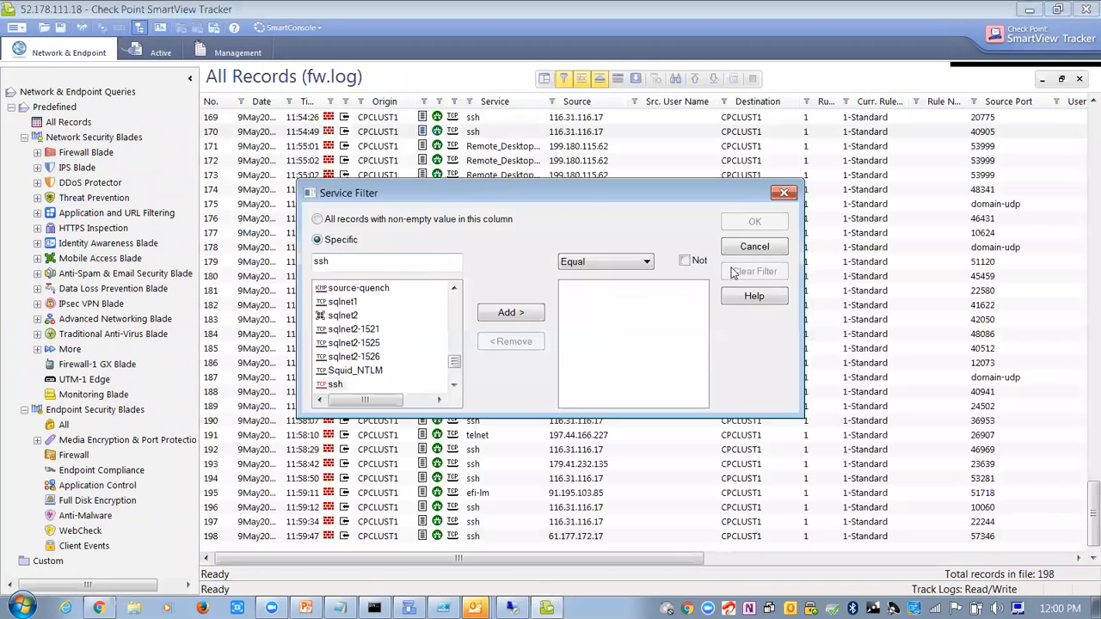
pyautogui.click(754, 246)
pyautogui.scroll(6, 1082, 528)
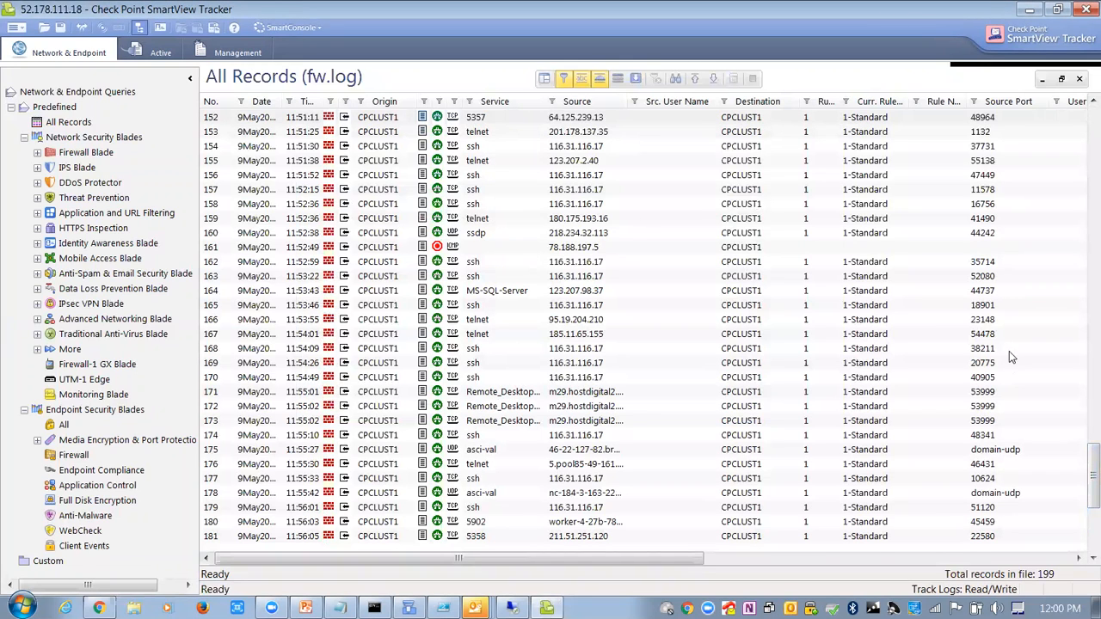
pyautogui.scroll(3, 1081, 465)
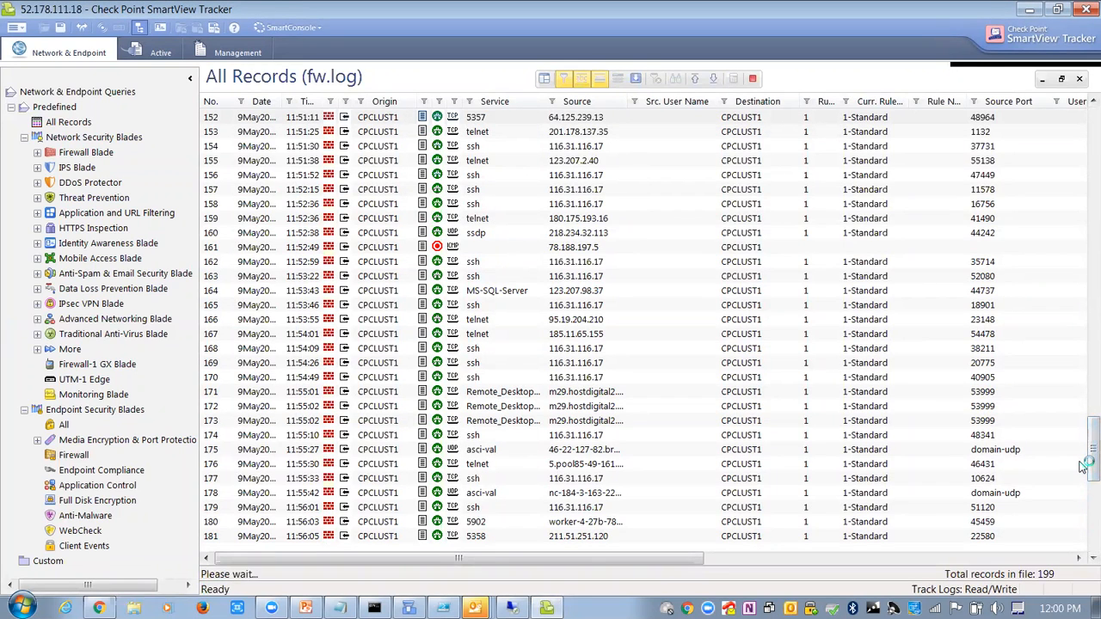
pyautogui.scroll(3, 1081, 417)
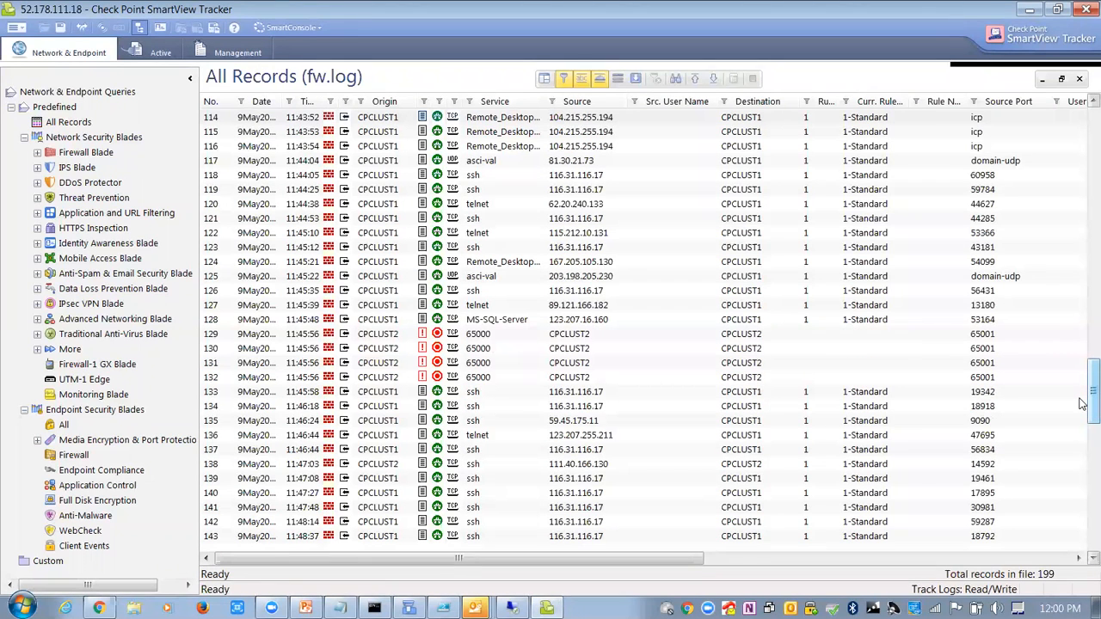
pyautogui.scroll(3, 1082, 402)
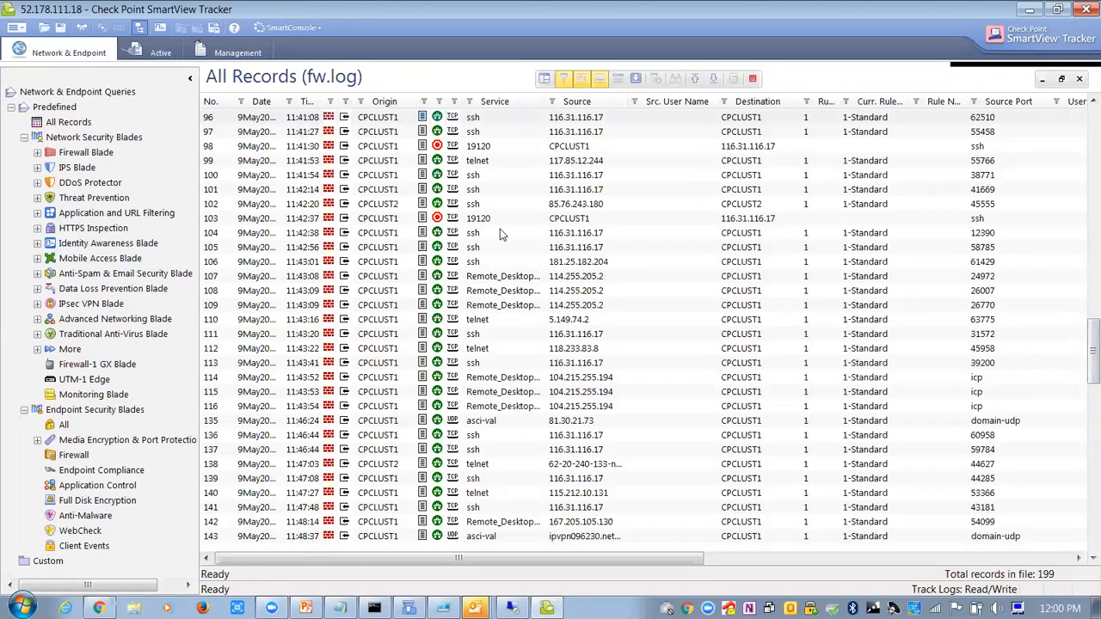
# - Filter the log records by source address 10.0.2.4 and check the newest matching entries
pyautogui.rightClick(601, 247)
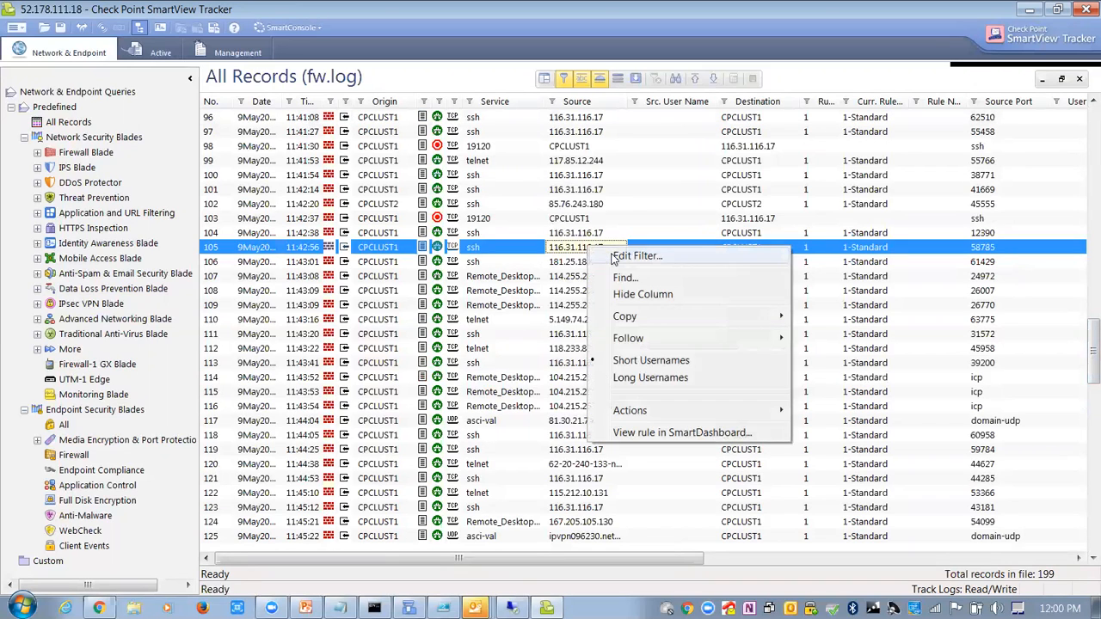
pyautogui.click(614, 256)
pyautogui.moveTo(421, 260); pyautogui.dragTo(198, 263)
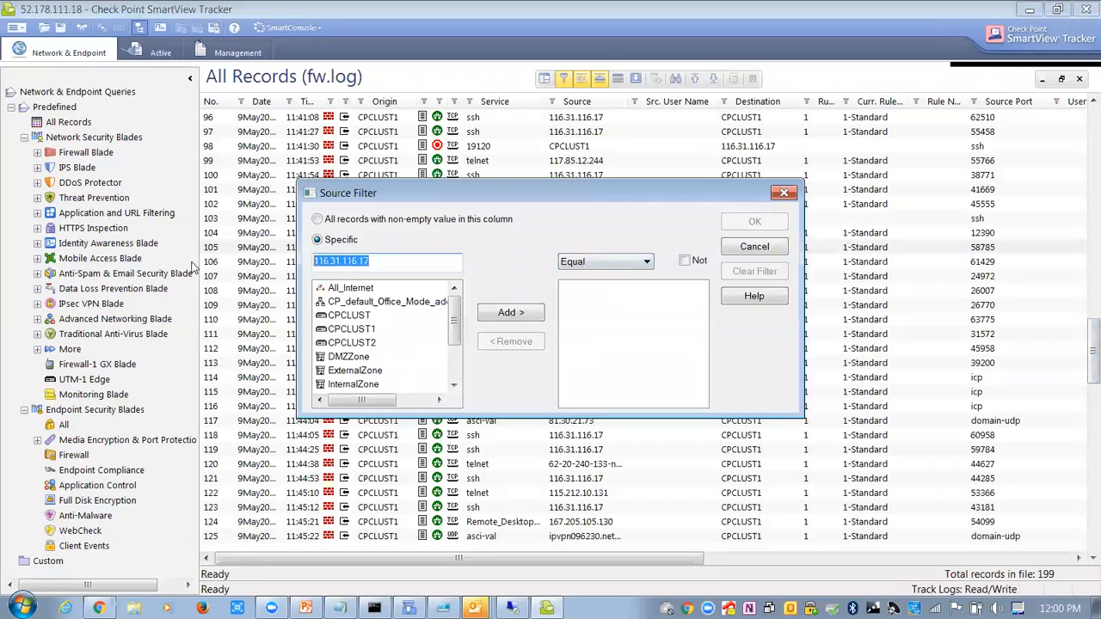
pyautogui.write('10.0.2.4')
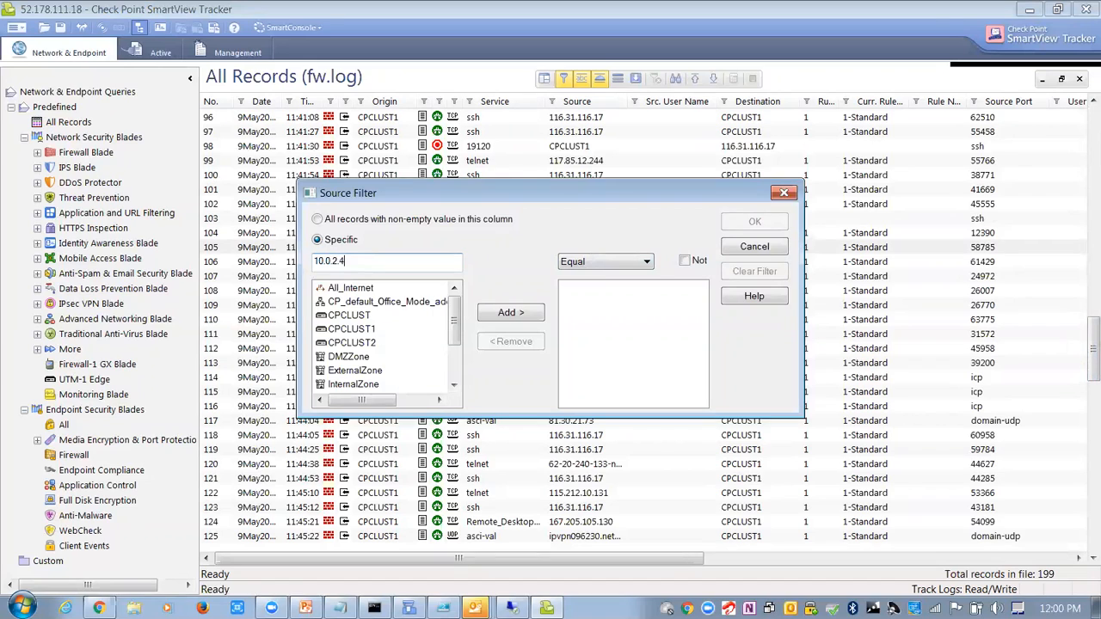
pyautogui.click(511, 312)
pyautogui.click(748, 224)
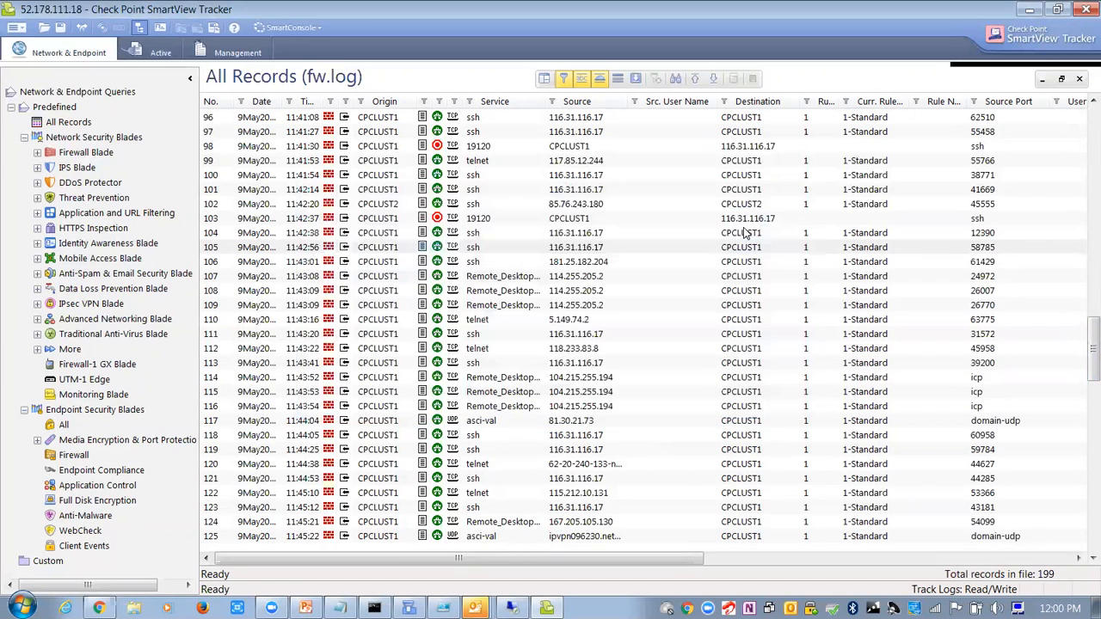
pyautogui.click(713, 82)
pyautogui.click(715, 80)
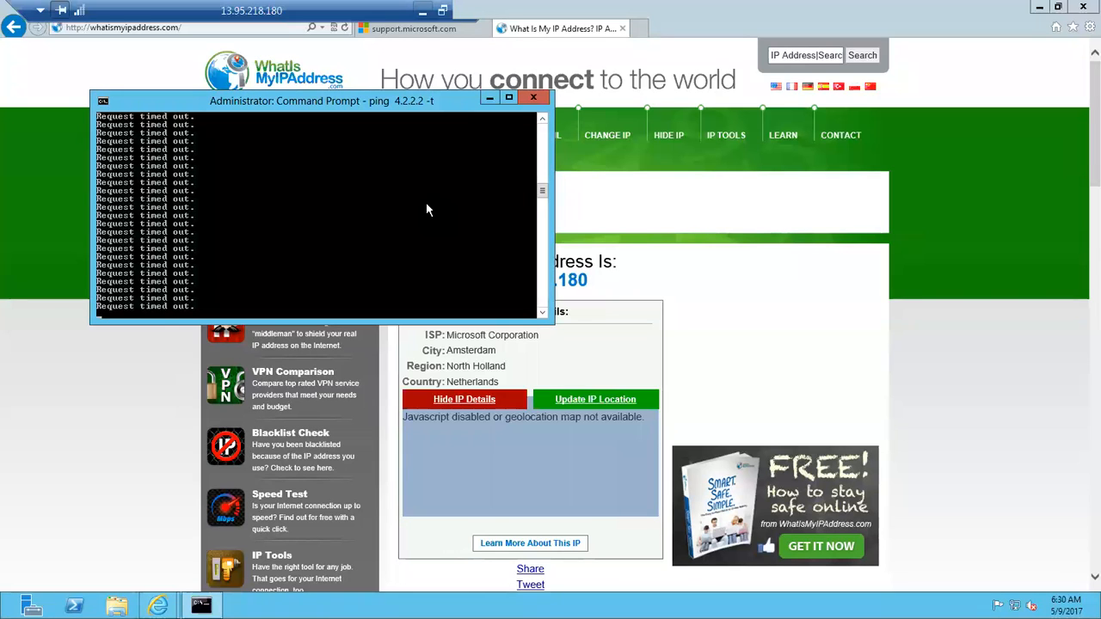
# - Stop the continuous ping on the remote server and return to SmartView Tracker
pyautogui.hotkey('ctrl', 'c')
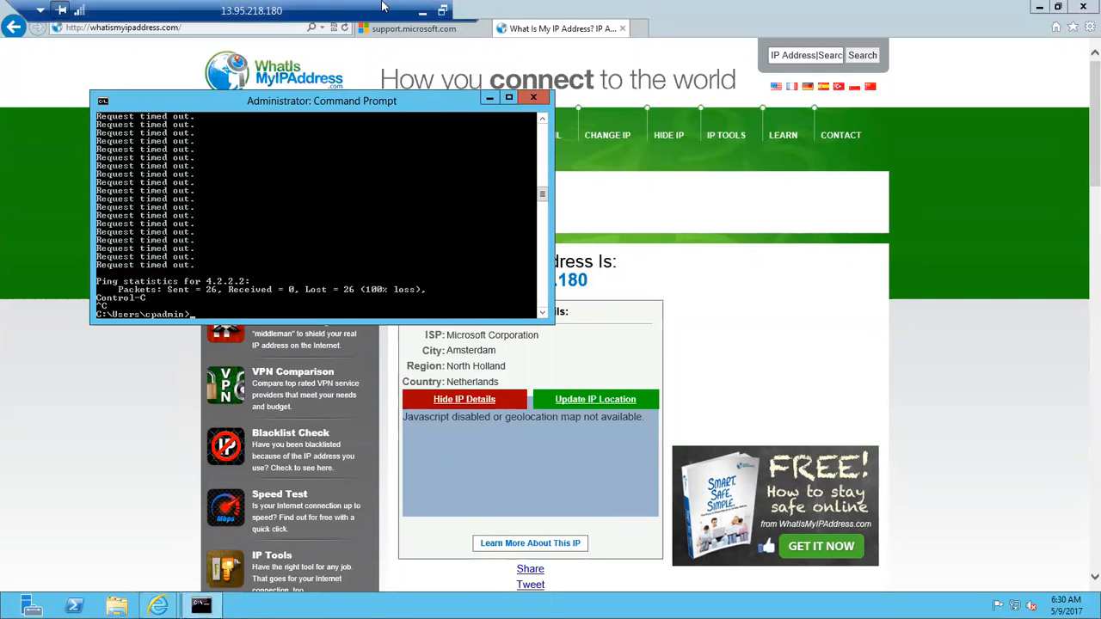
pyautogui.click(422, 11)
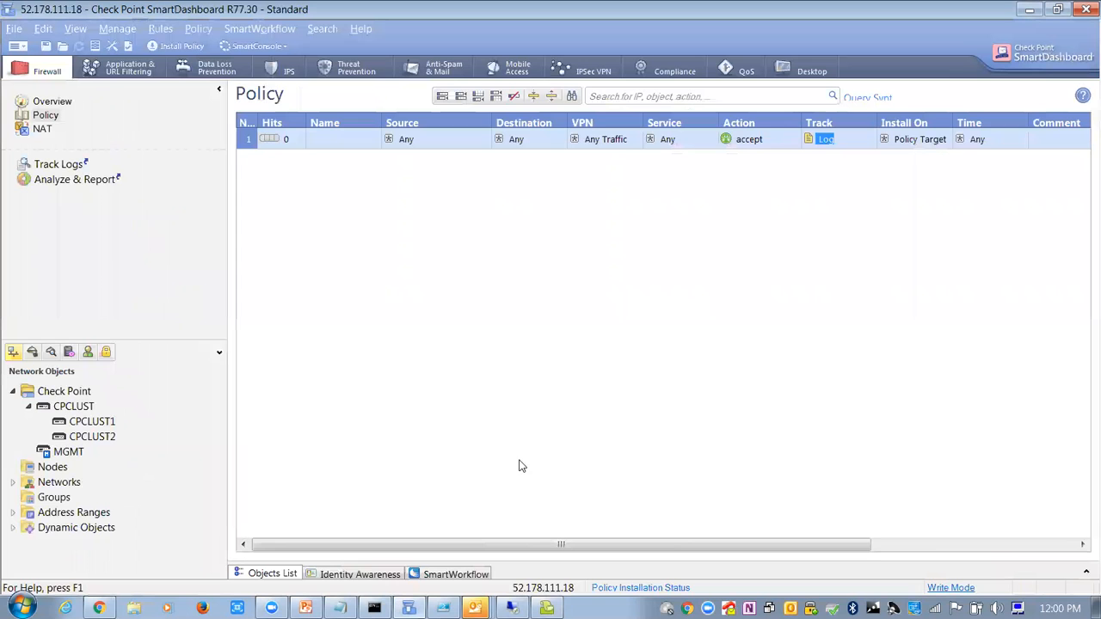
pyautogui.click(546, 608)
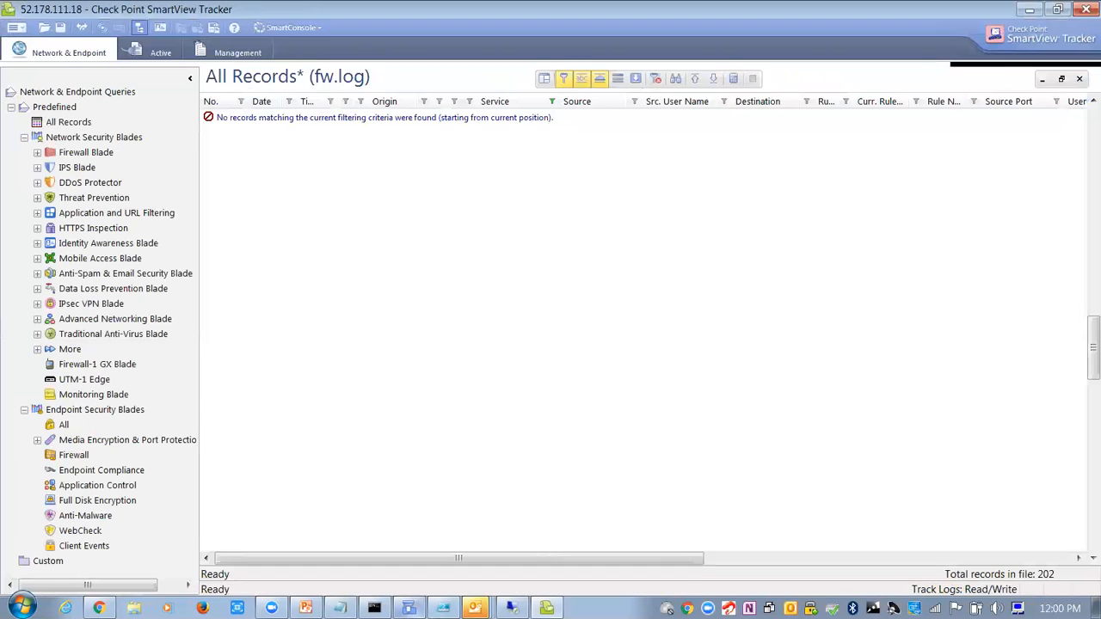
# - Glance at the WEB-RT default route in the Azure portal, and clear the source filter in SmartView Tracker to show the newest records
pyautogui.click(99, 608)
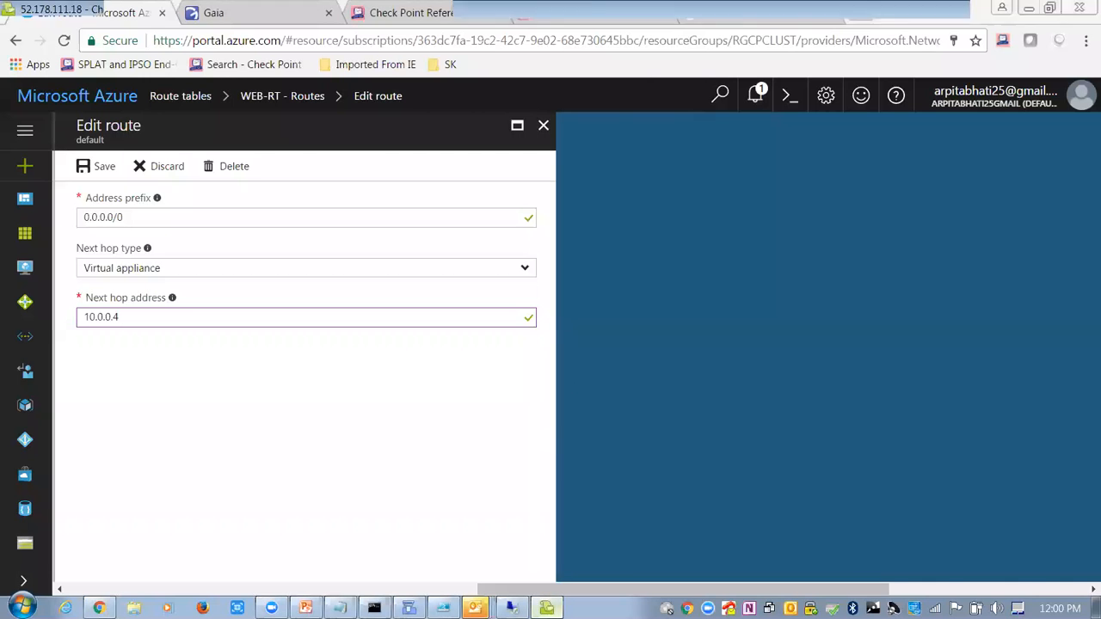
pyautogui.click(546, 608)
pyautogui.click(657, 79)
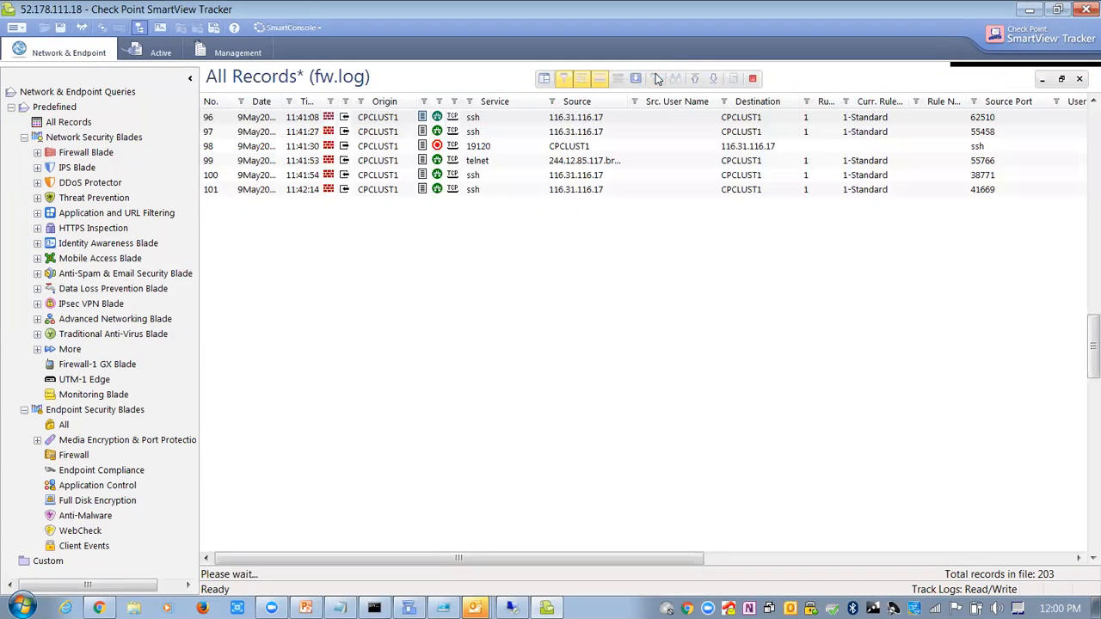
pyautogui.click(713, 78)
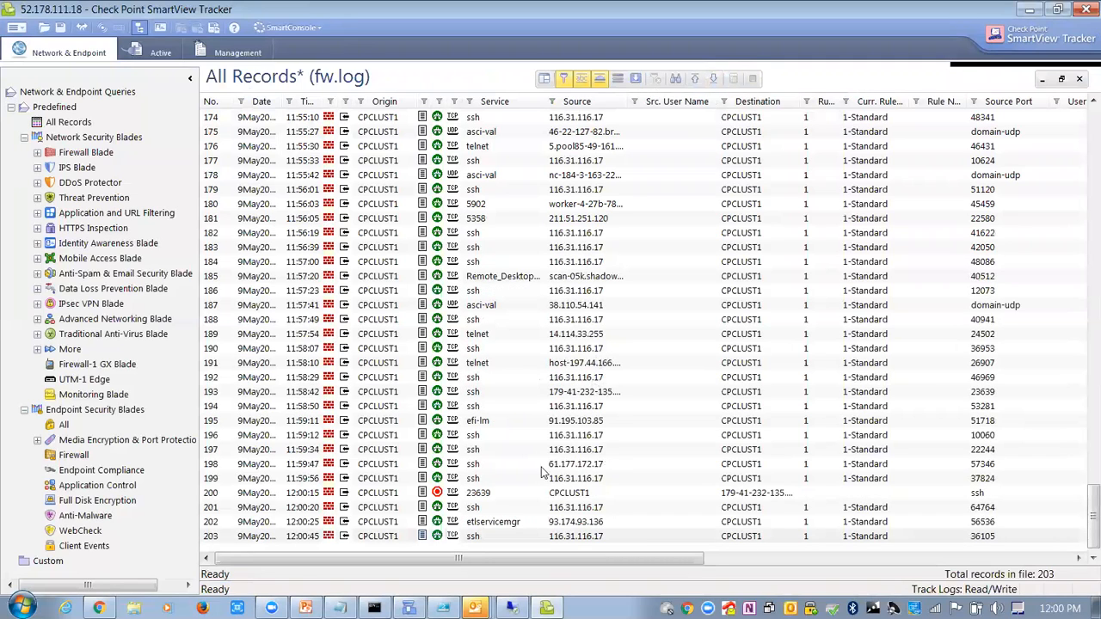
# - Switch to the remote server and ping 8.8.8.8 from its command prompt
pyautogui.click(511, 608)
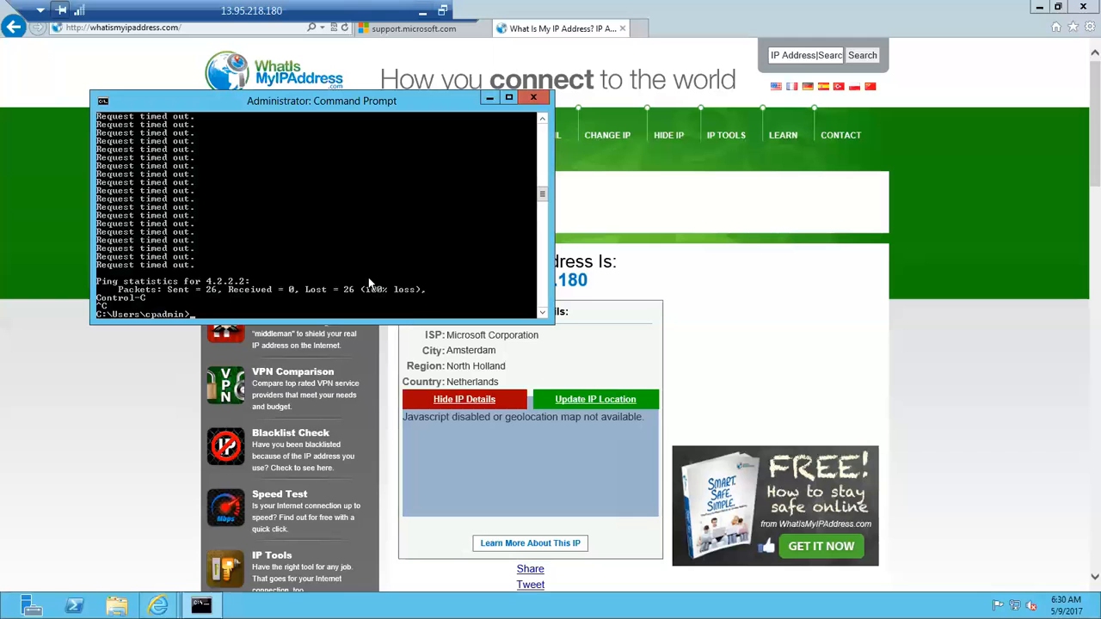
pyautogui.write('ping 8.8.8.8')
pyautogui.press('Return')
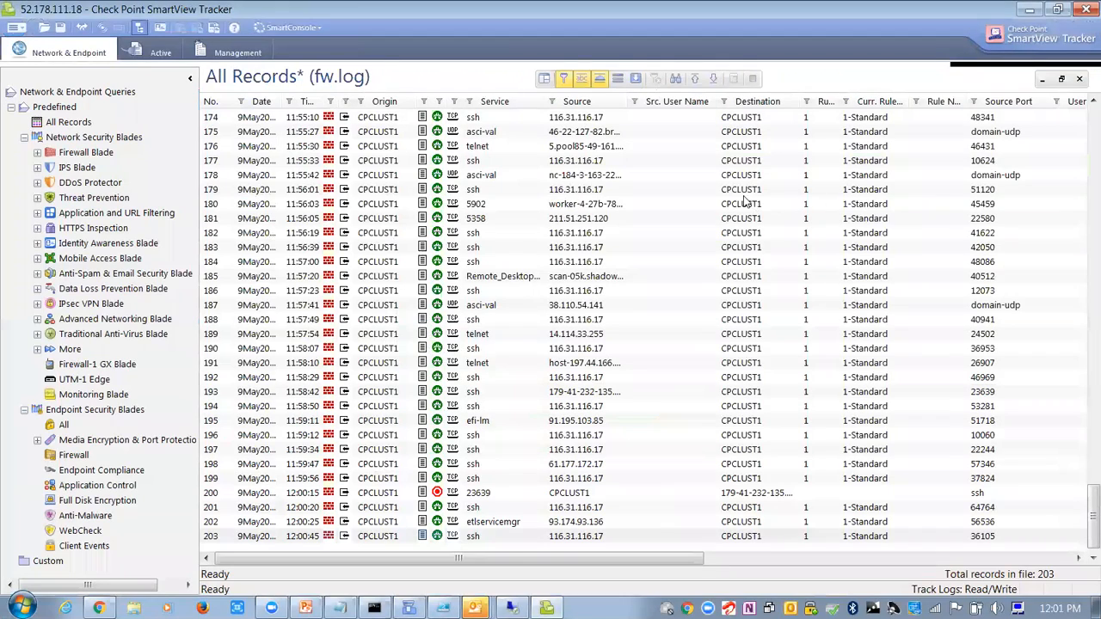
# - Filter the SmartView Tracker records by destination address 8.8.8.8 and check the newest matching entries
pyautogui.rightClick(744, 201)
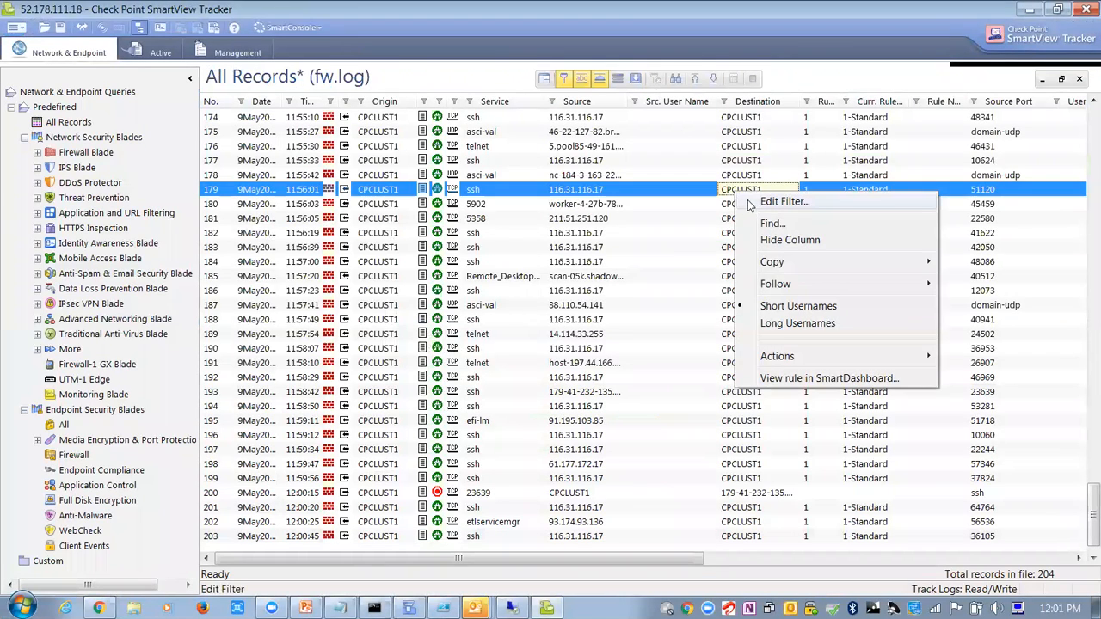
pyautogui.click(761, 207)
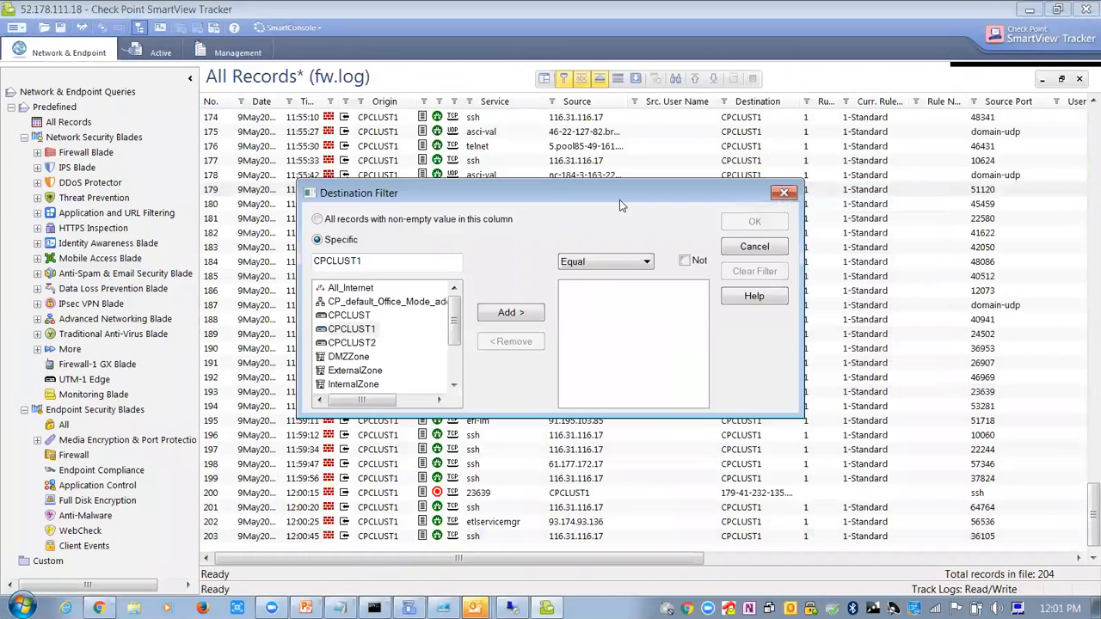
pyautogui.doubleClick(388, 263)
pyautogui.write('8.8.8.8')
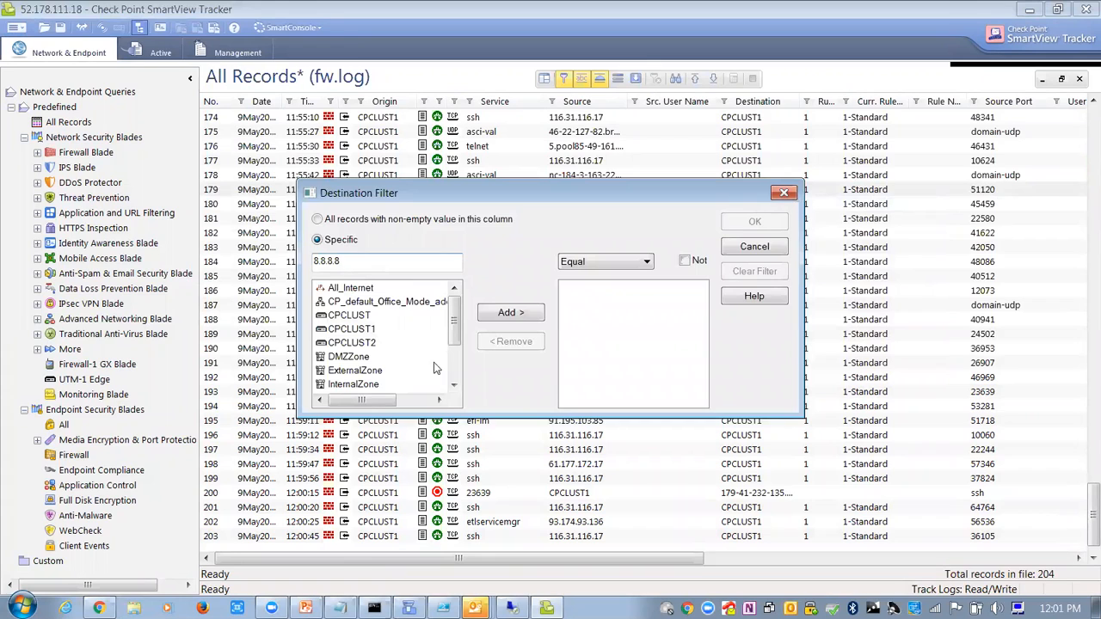
pyautogui.click(511, 312)
pyautogui.click(775, 224)
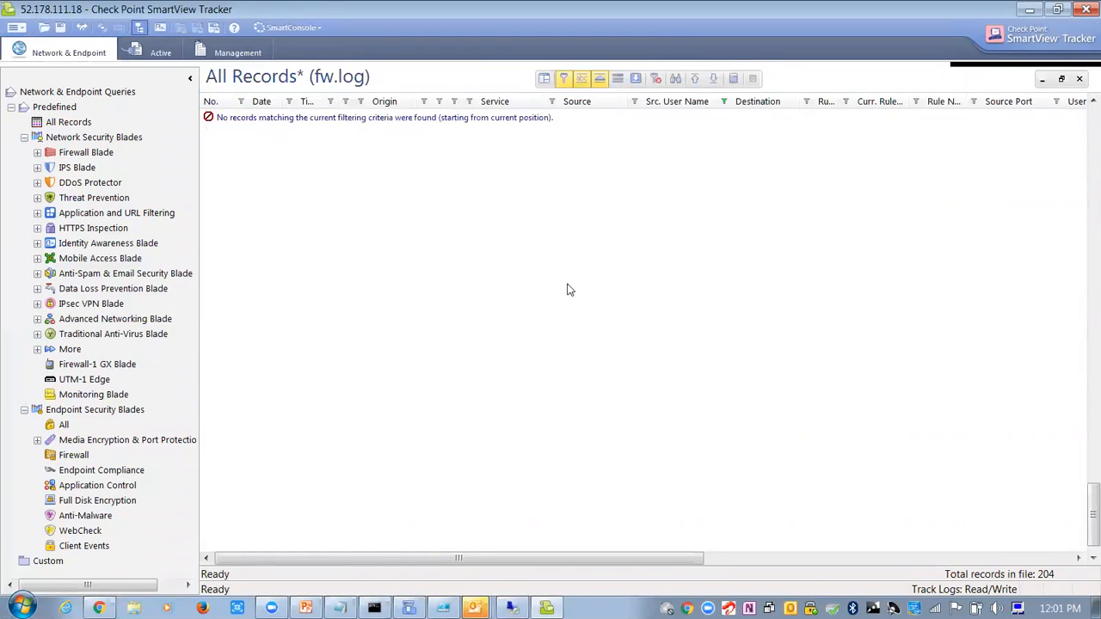
pyautogui.click(716, 81)
pyautogui.click(717, 80)
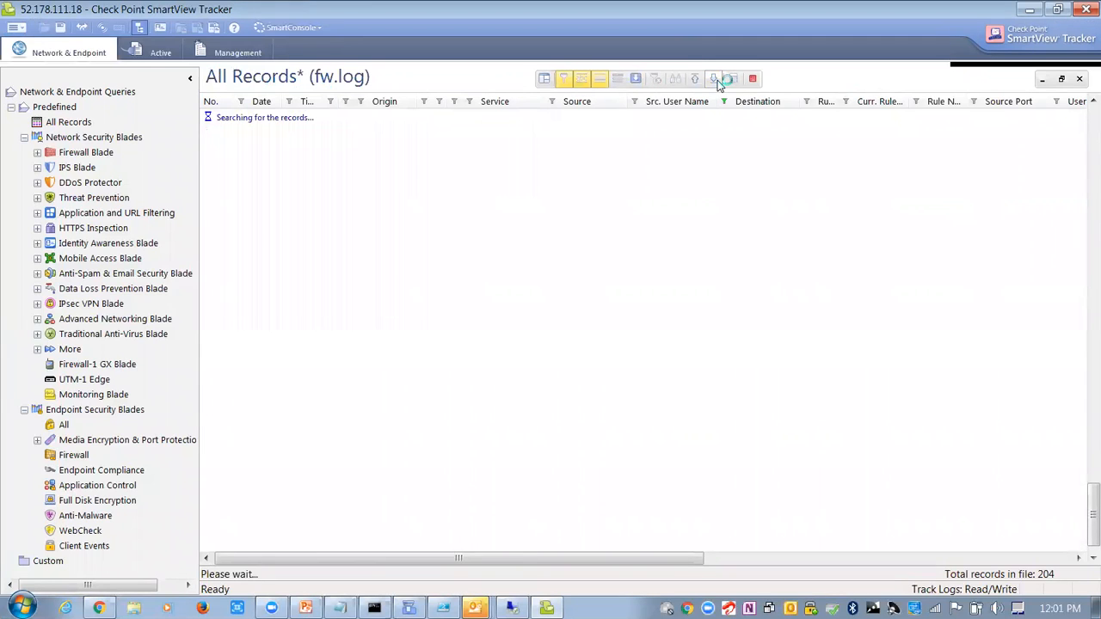
pyautogui.click(717, 80)
pyautogui.click(717, 80)
pyautogui.click(718, 80)
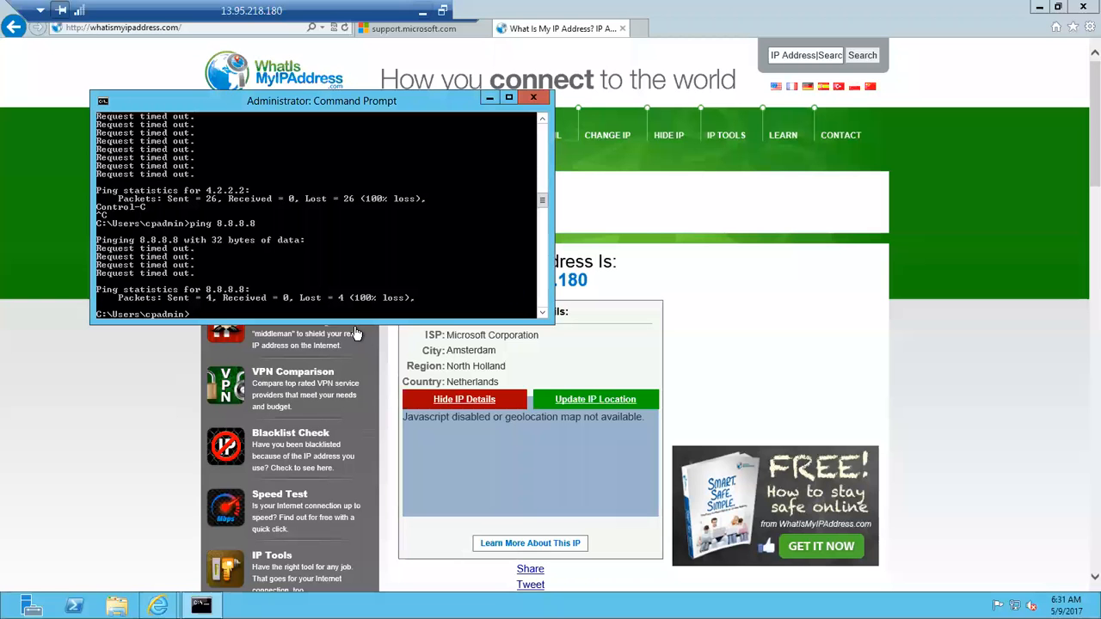
# - Leave the remote server session and open a command prompt on the local computer
pyautogui.click(428, 12)
pyautogui.press('super')
pyautogui.write('cmd')
pyautogui.press('Return')
pyautogui.press('Return')
pyautogui.press('Return')
pyautogui.press('Return')
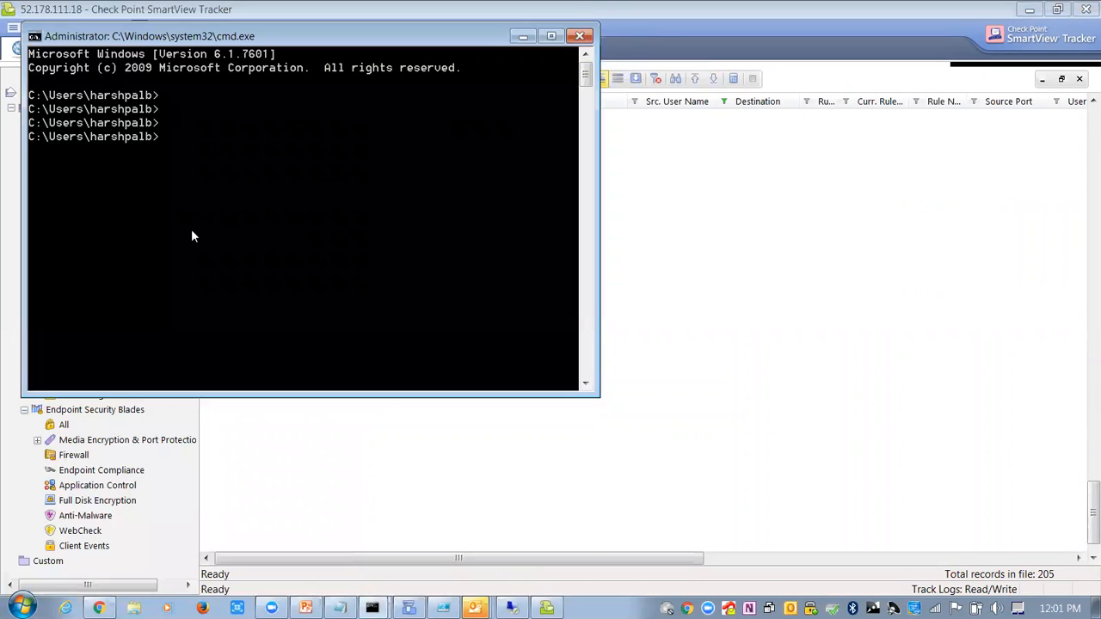
pyautogui.press('Return')
pyautogui.press('Return')
pyautogui.press('Return')
# - Open a PuTTY SSH session to CPCLUST1 at 13.73.156.126, using the address saved in the Notepad notes
pyautogui.click(21, 608)
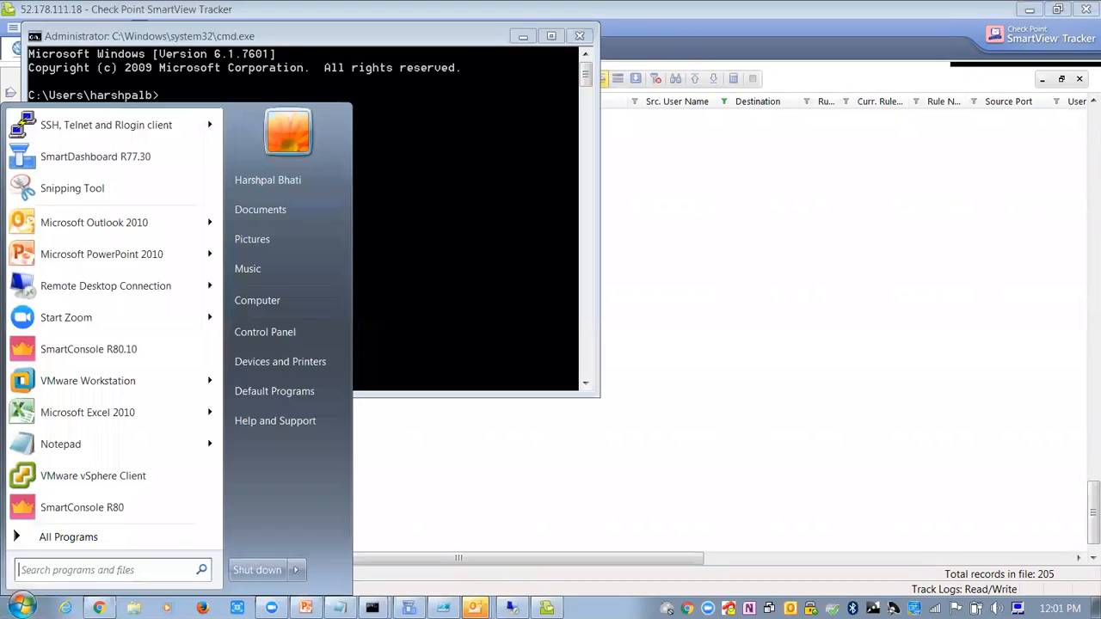
pyautogui.click(130, 122)
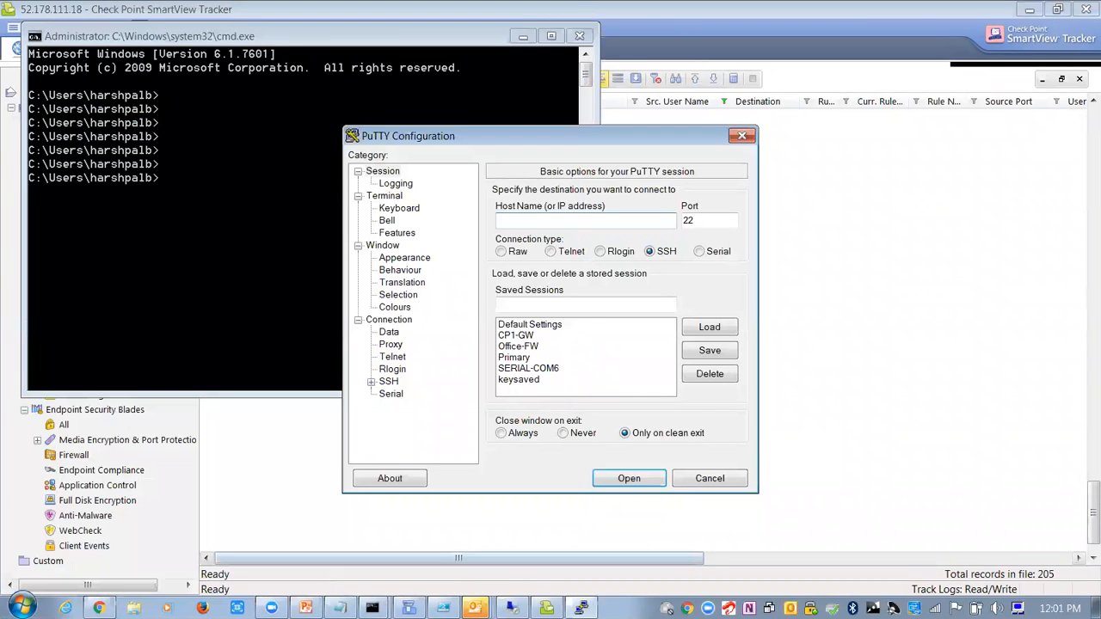
pyautogui.click(339, 608)
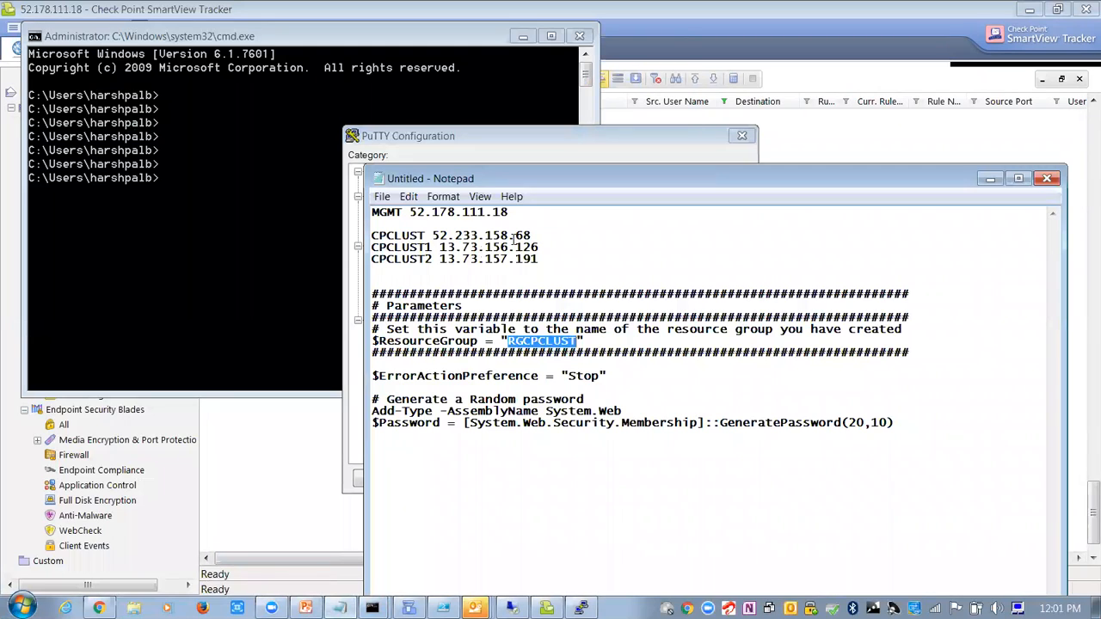
pyautogui.moveTo(539, 246); pyautogui.dragTo(440, 247)
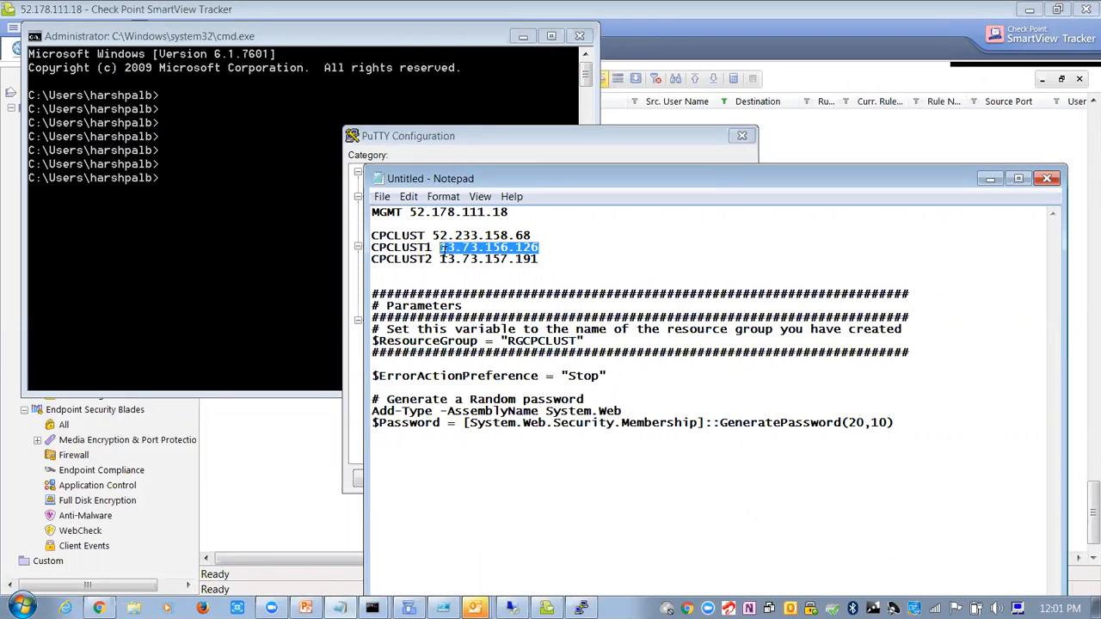
pyautogui.click(209, 198)
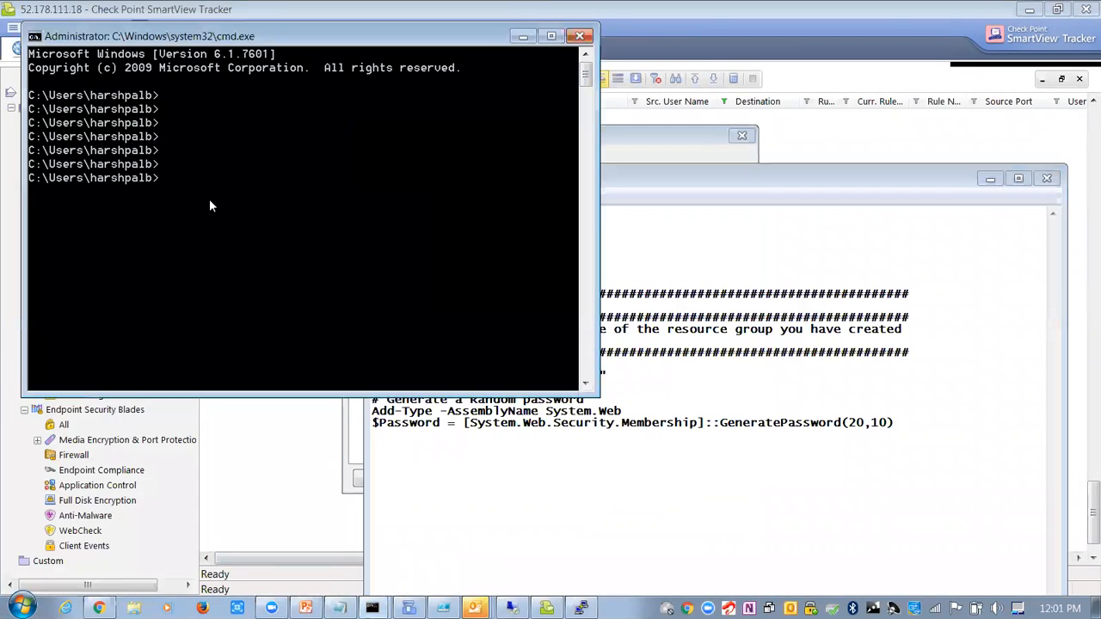
pyautogui.click(629, 154)
pyautogui.hotkey('ctrl', 'v')
pyautogui.press('Return')
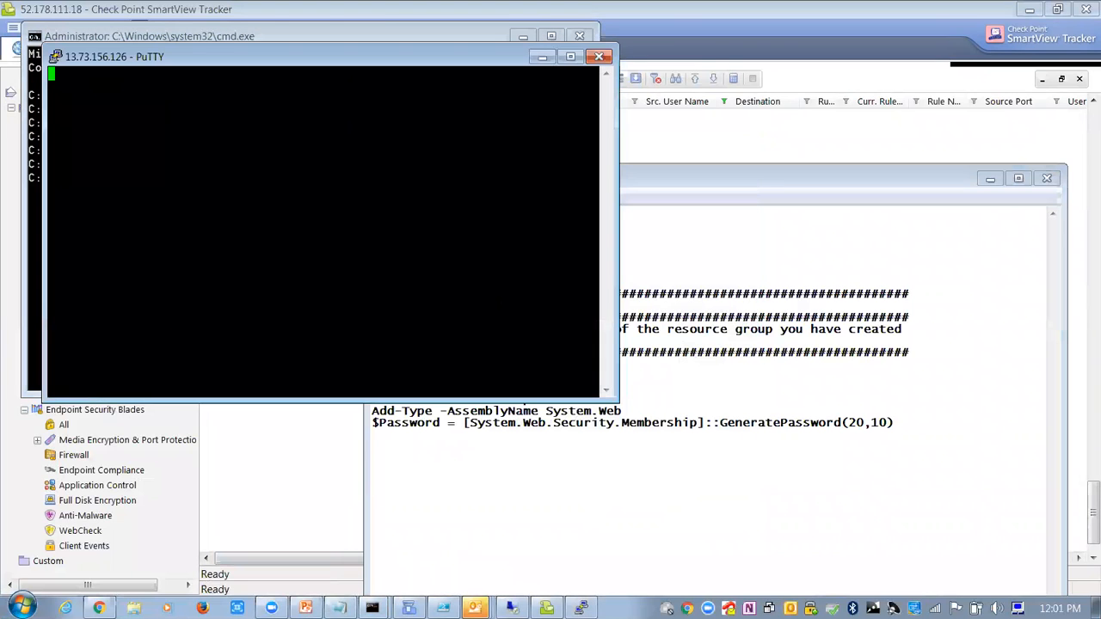
# - Log in to the CPCLUST1 SSH session as admin with the account password
pyautogui.write('admin')
pyautogui.press('Return')
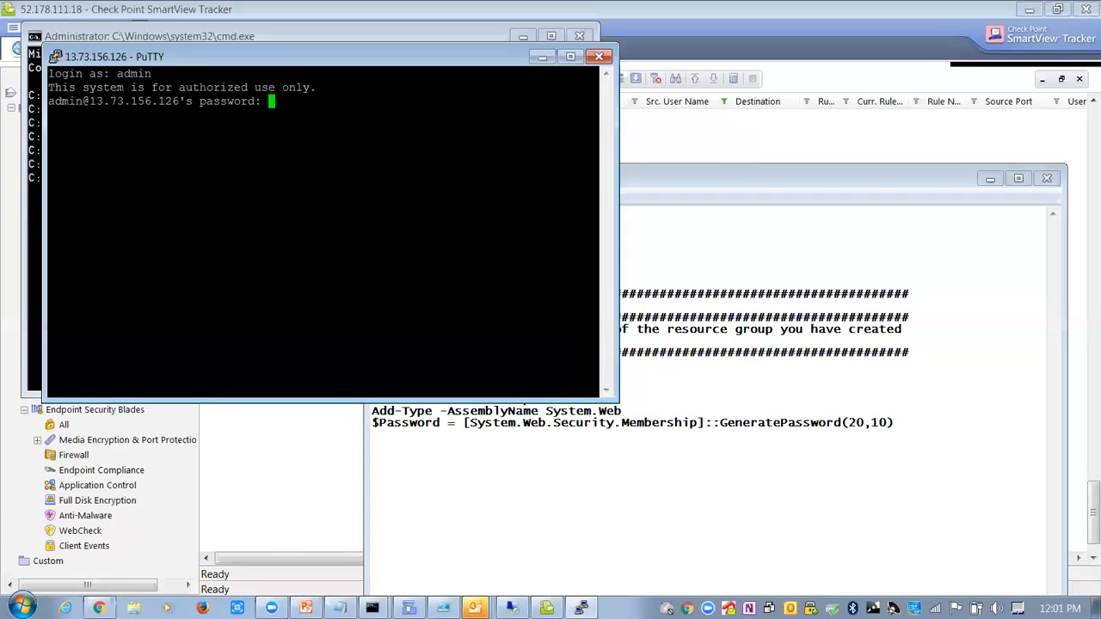
pyautogui.press('Return')
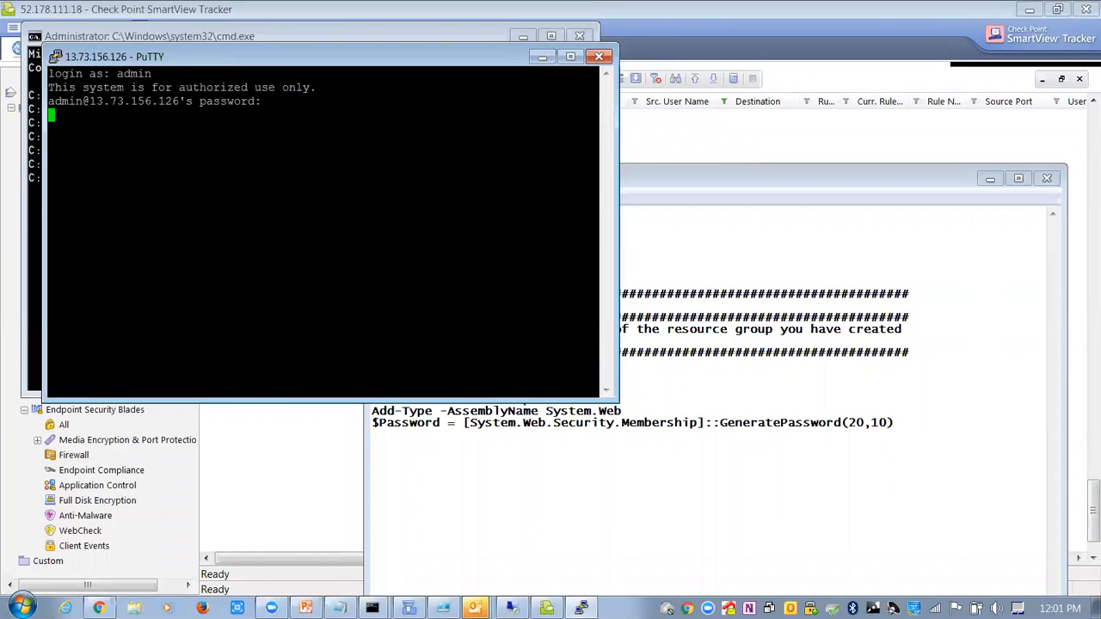
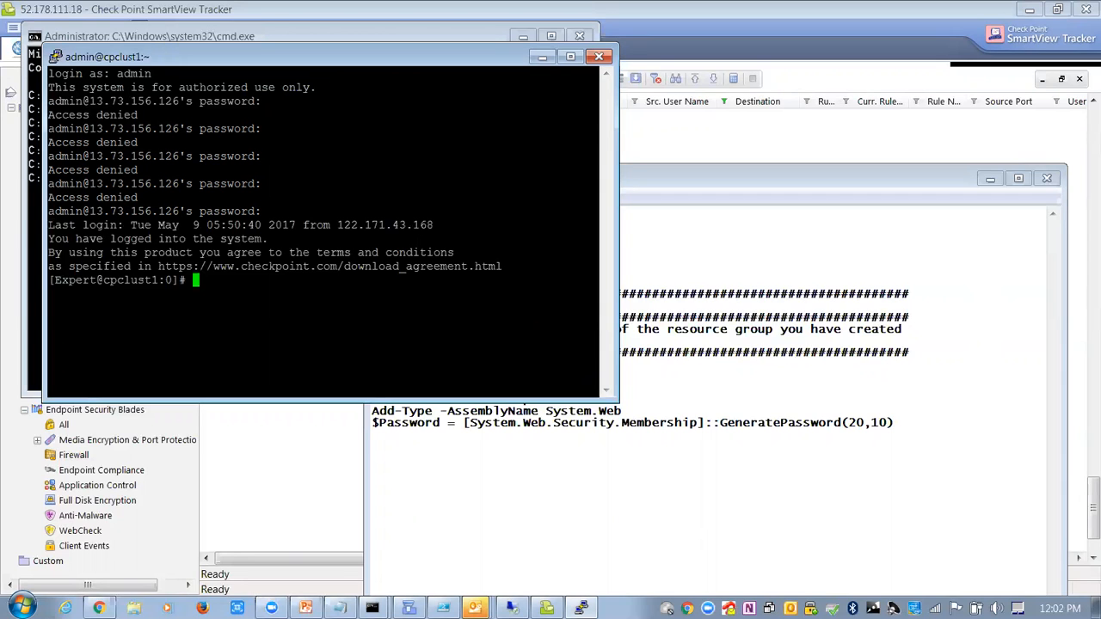
# - List the network interfaces of CPCLUST1 with ifconfig
pyautogui.press('Return')
pyautogui.press('Return')
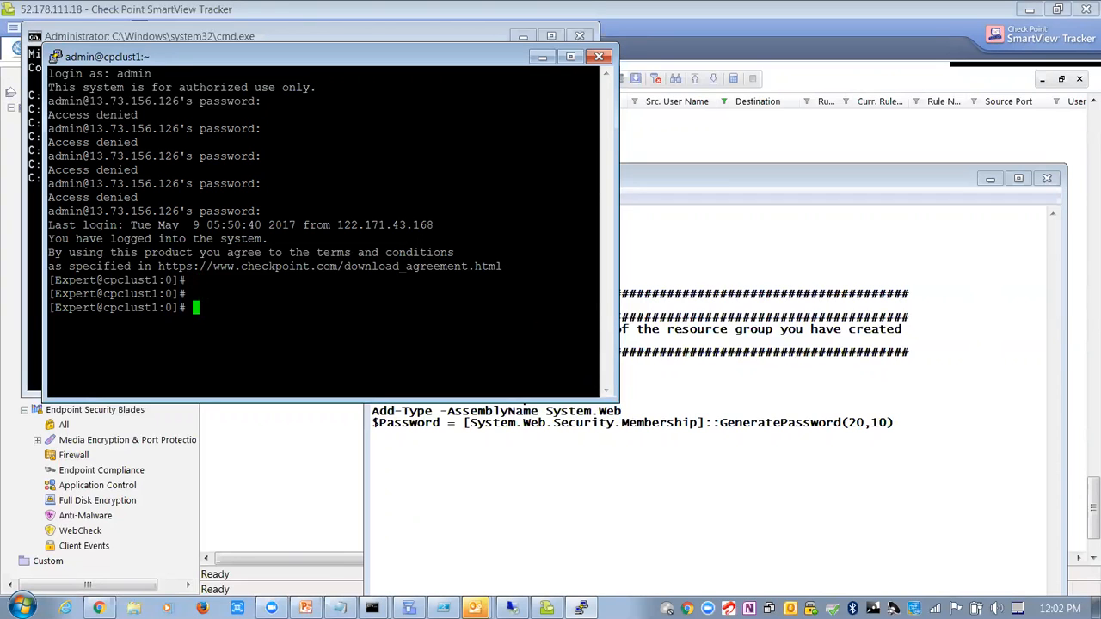
pyautogui.write('tfconfig')
pyautogui.press('Return')
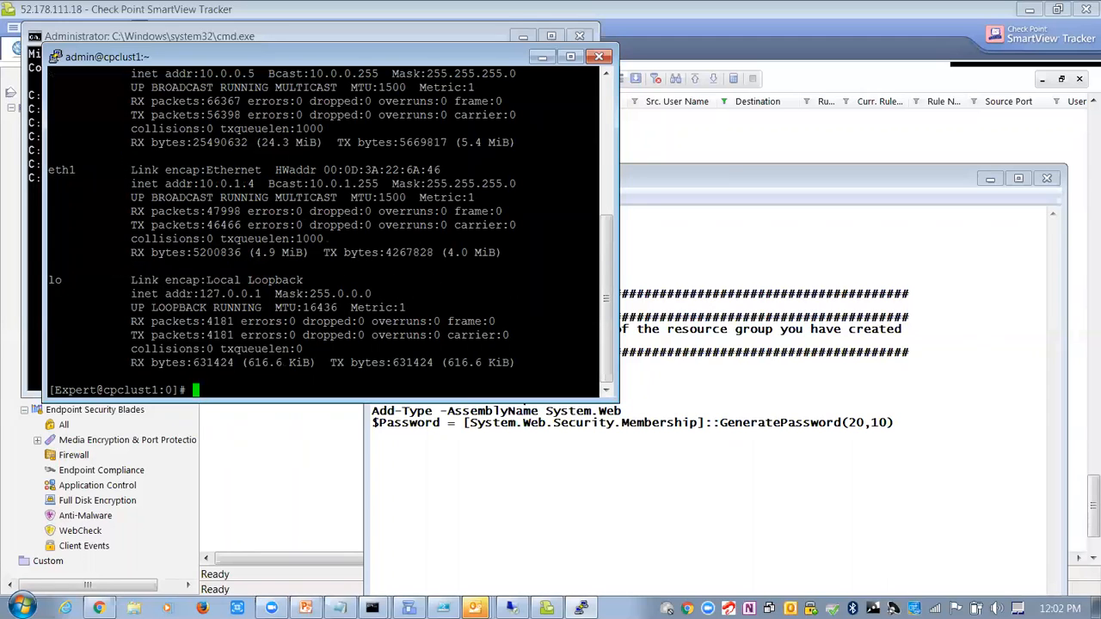
# - Capture traffic of host 10.0.2.4 on the eth1 interface with tcpdump
pyautogui.doubleClick(58, 171)
pyautogui.click(59, 171)
pyautogui.write('tcpdump -i eth1 ')
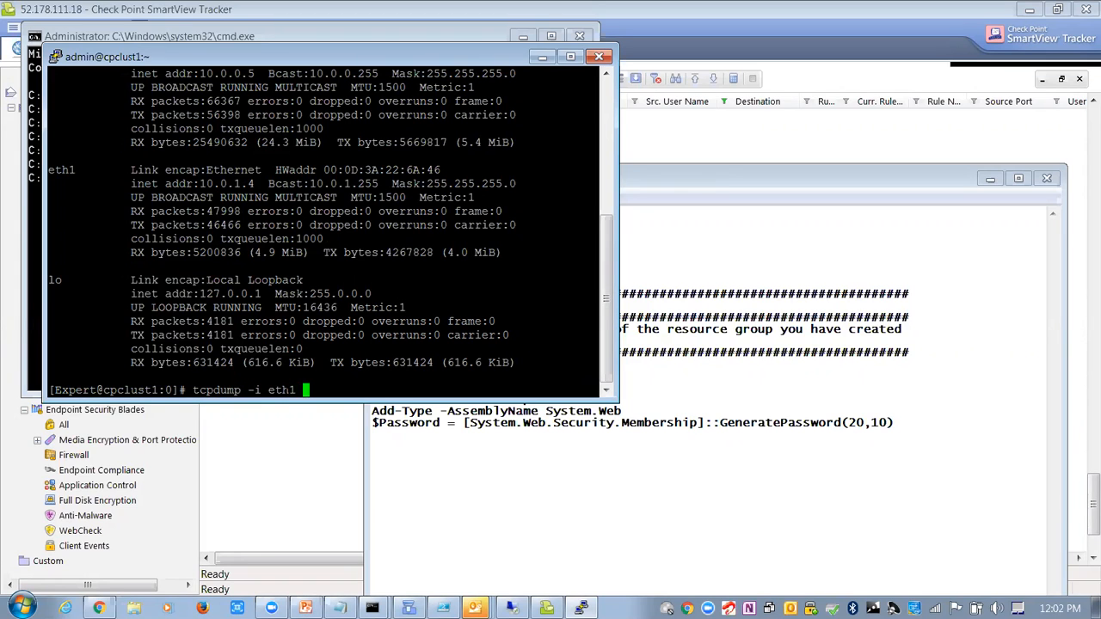
pyautogui.write('host 10.0.2.4')
pyautogui.press('Return')
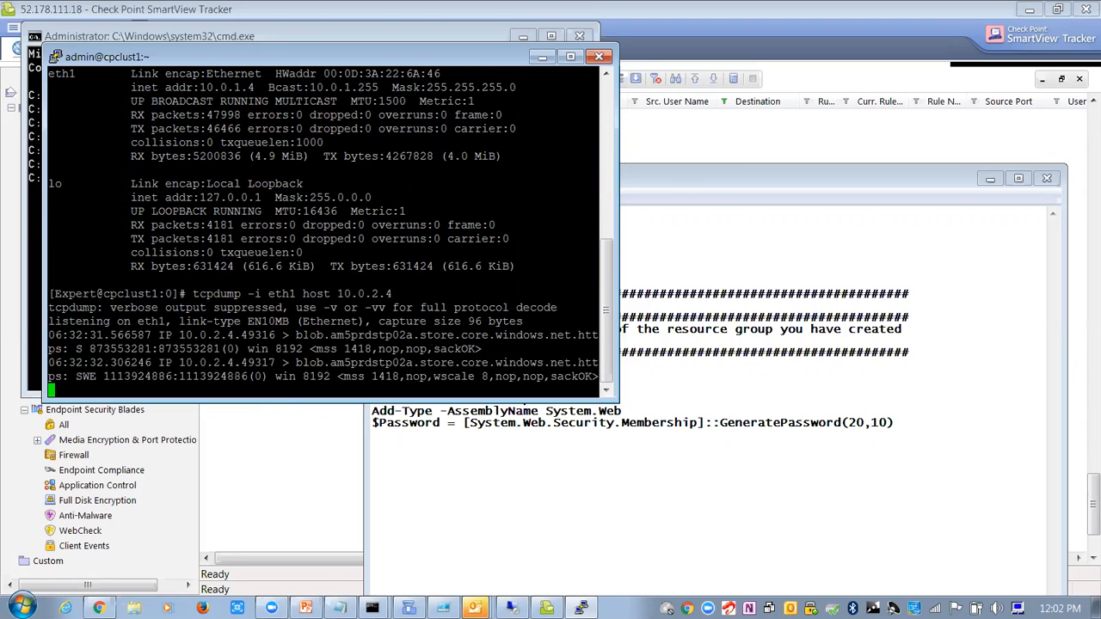
# - Stop the capture, rerun tcpdump on eth1 for host 10.0.2.4 with -nn, and examine the packets' destination address
pyautogui.hotkey('ctrl', 'c')
pyautogui.press('Up')
pyautogui.press('Left')
pyautogui.press('Left')
pyautogui.press('Left')
pyautogui.press('Left')
pyautogui.press('Left')
pyautogui.press('Left')
pyautogui.press('Left')
pyautogui.press('Left')
pyautogui.press('Left')
pyautogui.press('Left')
pyautogui.press('Left')
pyautogui.press('Left')
pyautogui.press('Left')
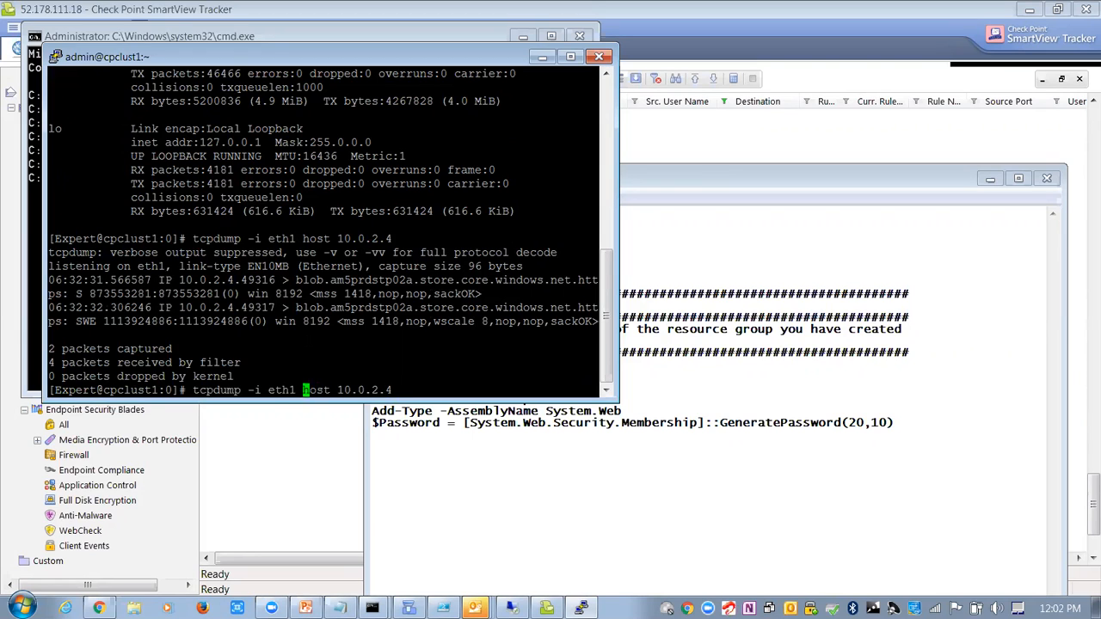
pyautogui.write('-nn')
pyautogui.press('Return')
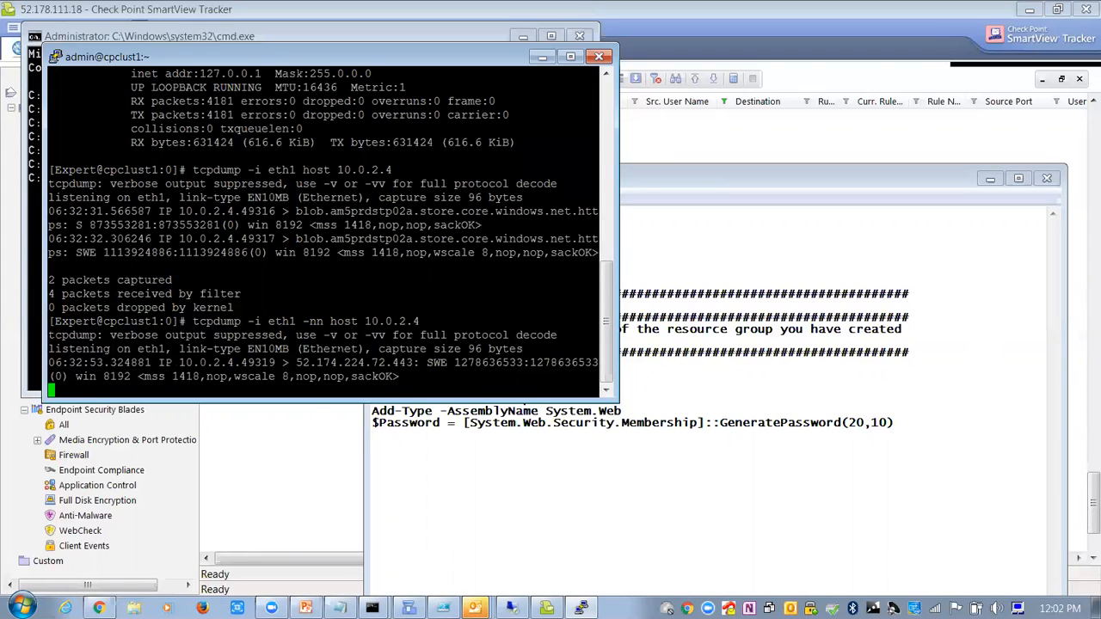
pyautogui.moveTo(292, 362); pyautogui.dragTo(384, 362)
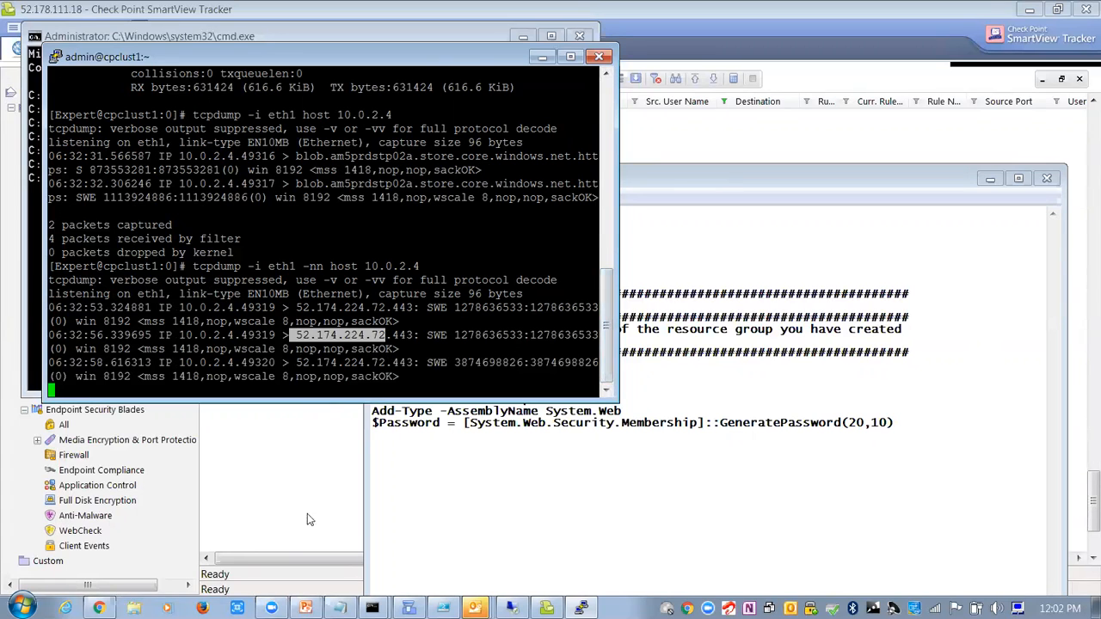
pyautogui.click(276, 479)
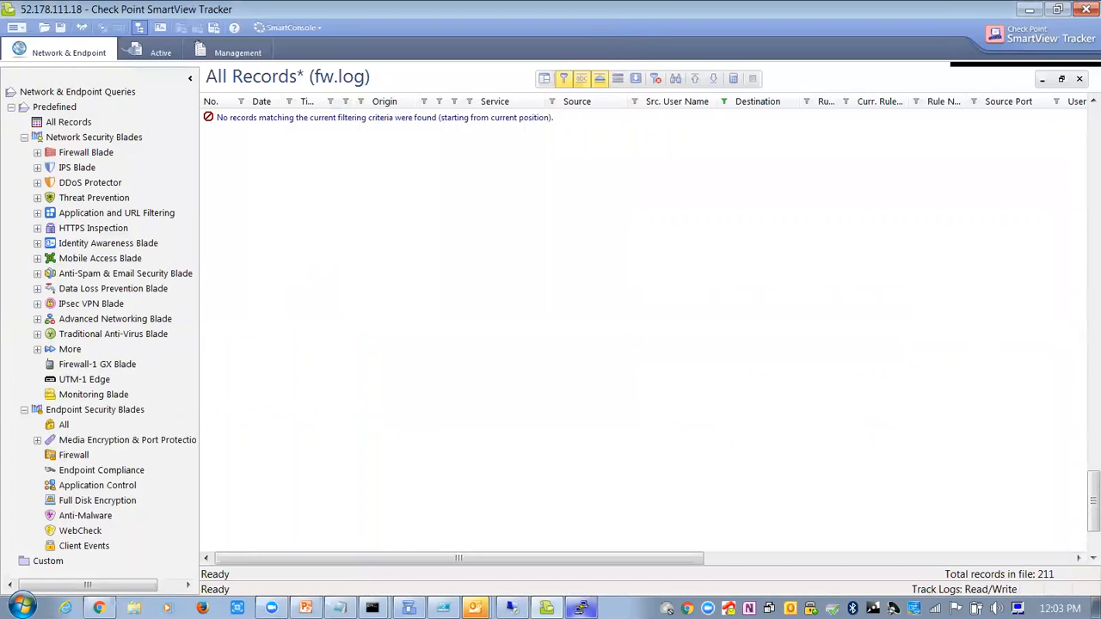
# - Stop the packet capture and watch the firewall's dropped packets with fw ctl zdebug drop
pyautogui.click(581, 608)
pyautogui.hotkey('ctrl', 'c')
pyautogui.write('fw ctl ')
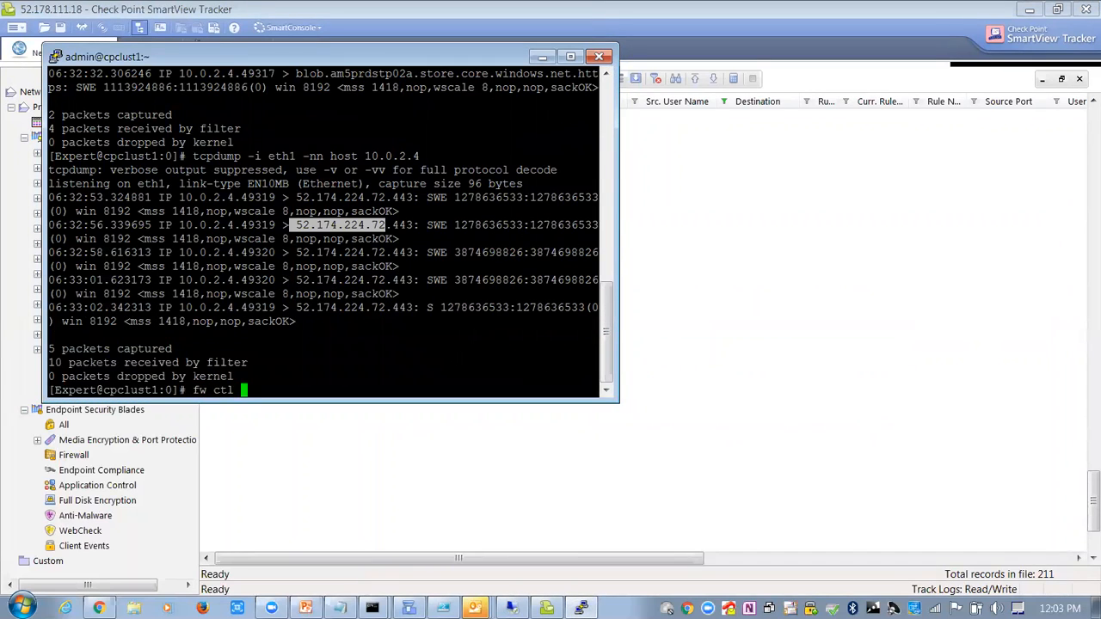
pyautogui.write('zdebug drop')
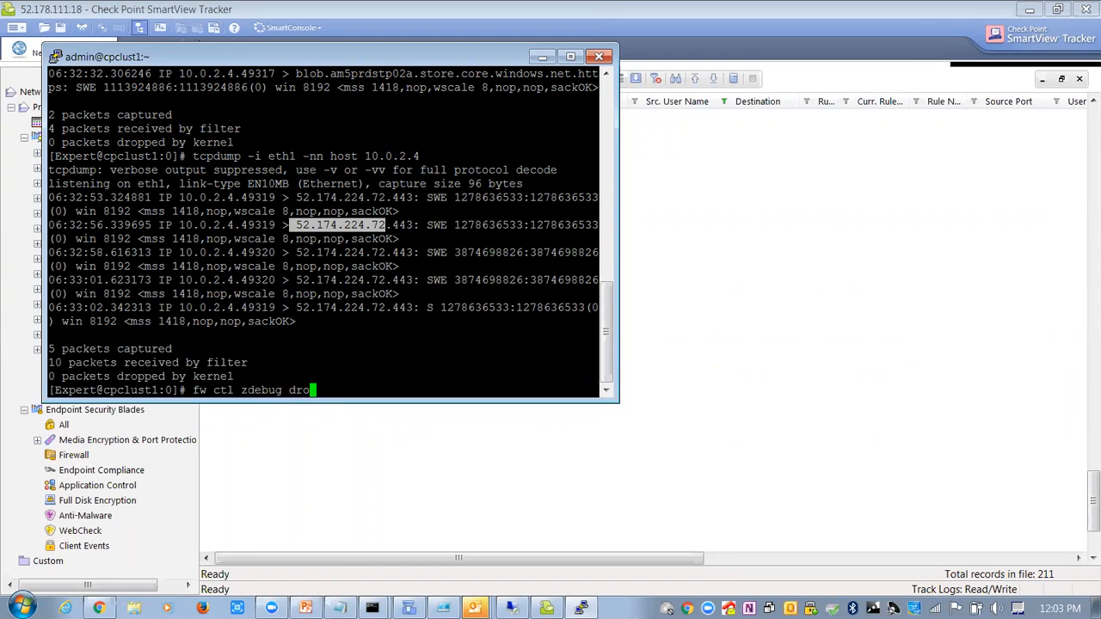
pyautogui.press('Return')
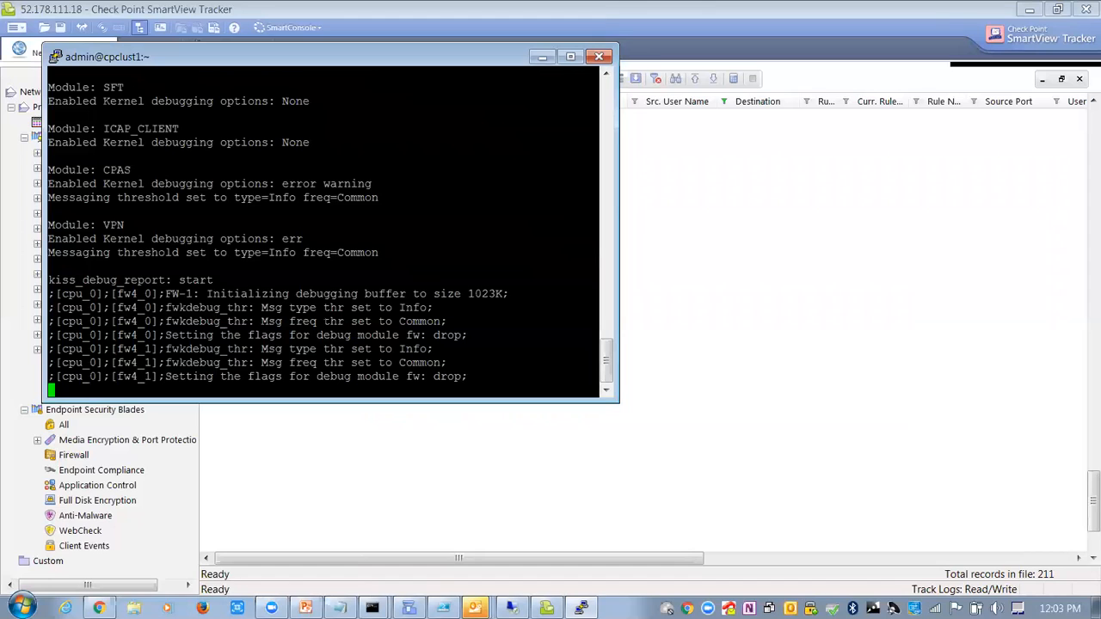
pyautogui.click(710, 424)
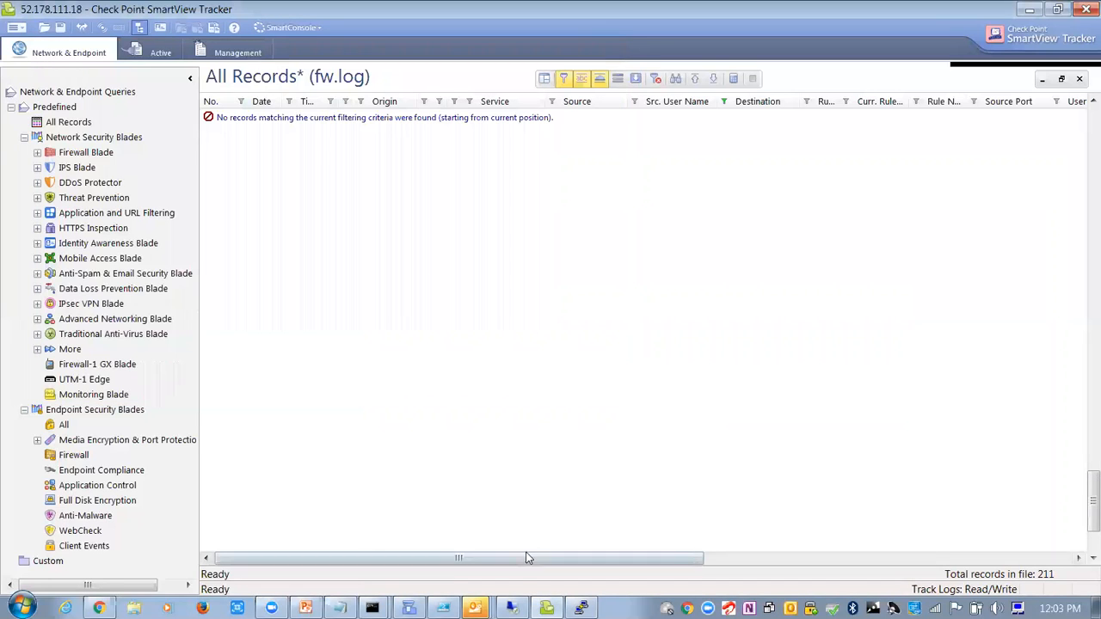
# - Switch to SmartDashboard and open the CPCLUST cluster's interface topology for editing
pyautogui.click(441, 609)
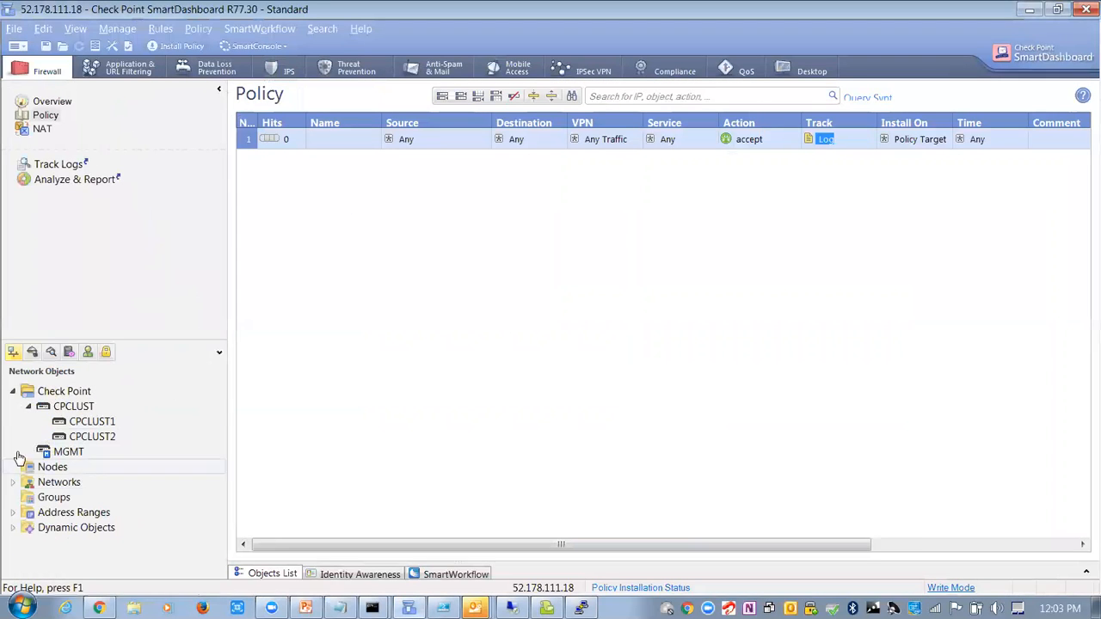
pyautogui.click(58, 410)
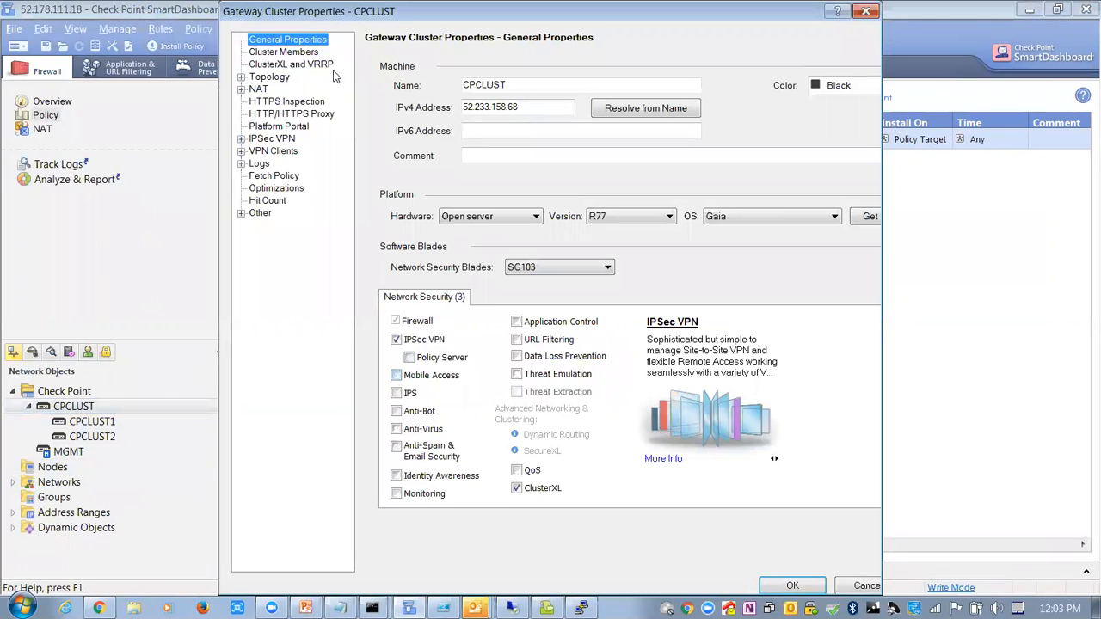
pyautogui.click(275, 77)
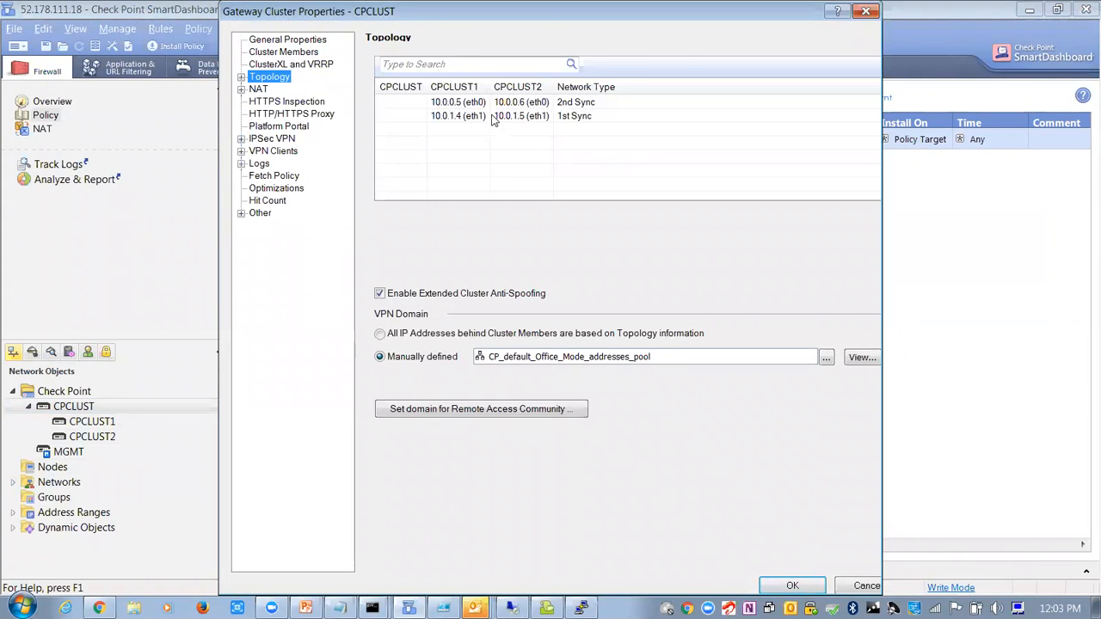
pyautogui.click(474, 104)
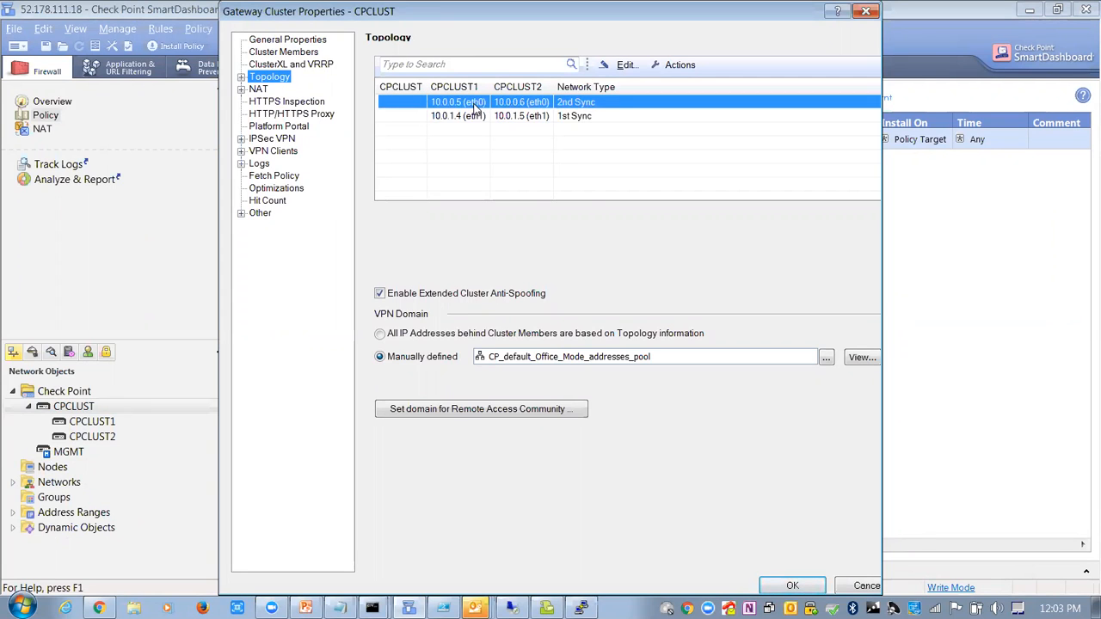
pyautogui.click(625, 66)
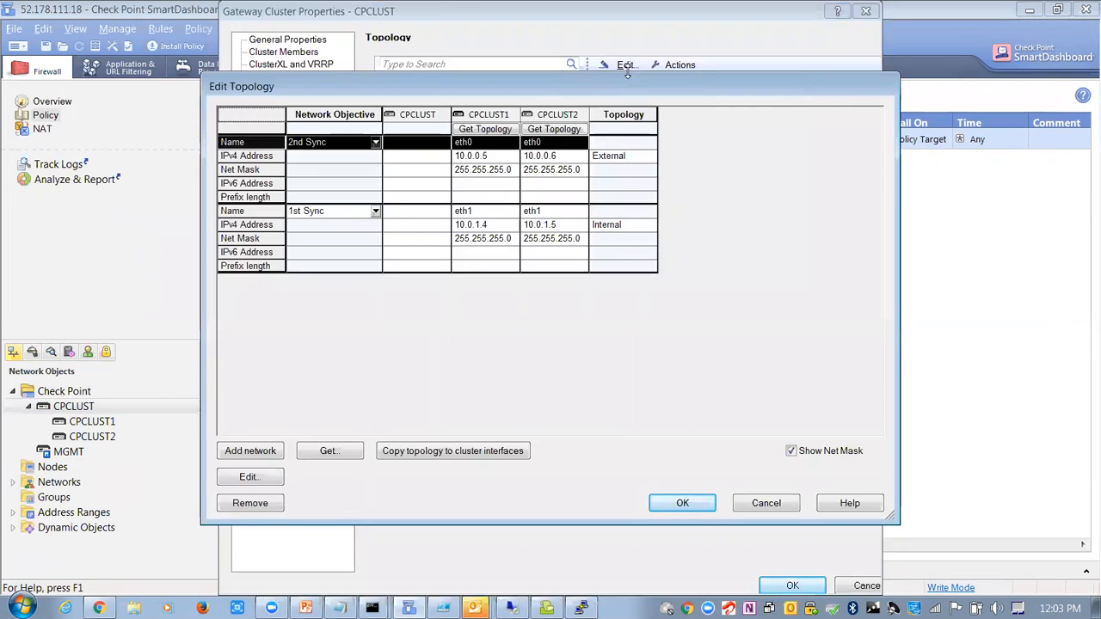
pyautogui.click(608, 161)
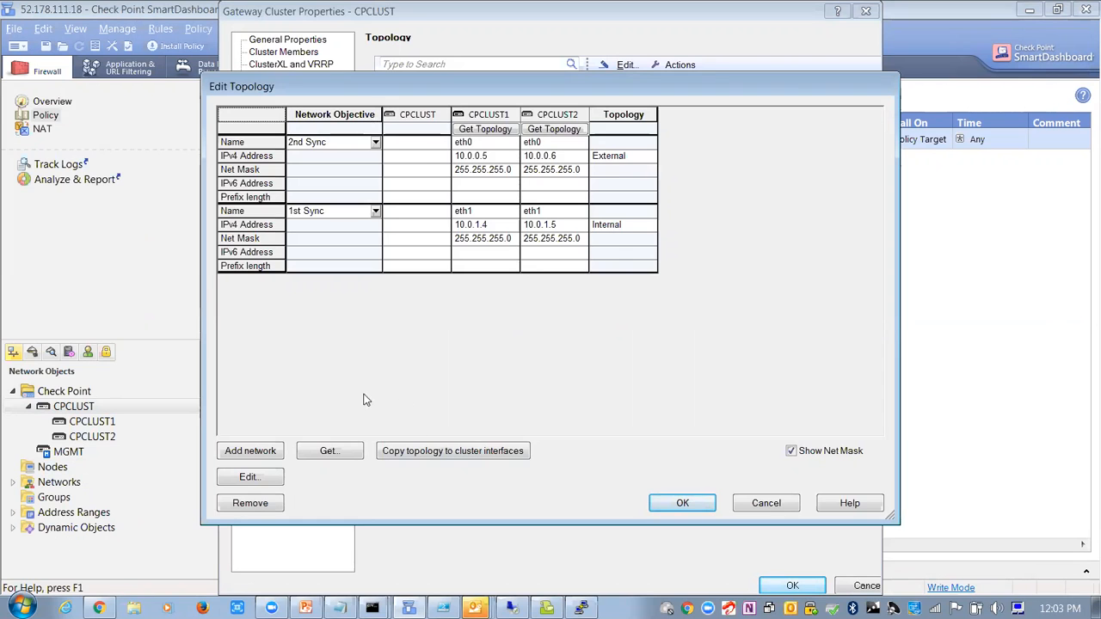
pyautogui.click(248, 477)
pyautogui.click(581, 343)
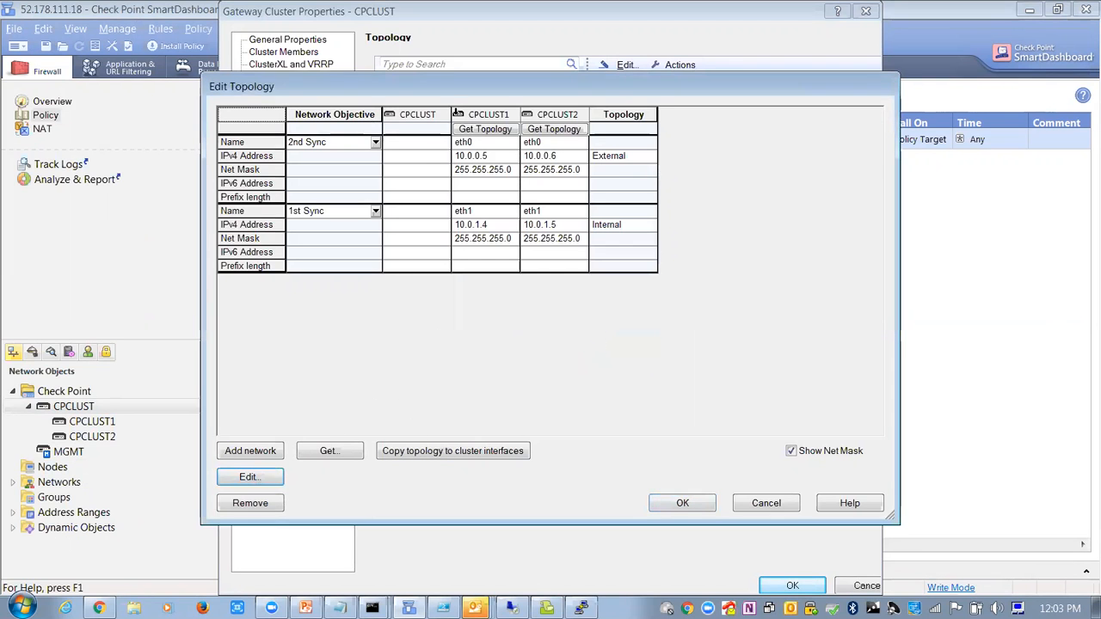
# - Turn off anti-spoofing on the eth0 interface of CPCLUST1
pyautogui.click(504, 201)
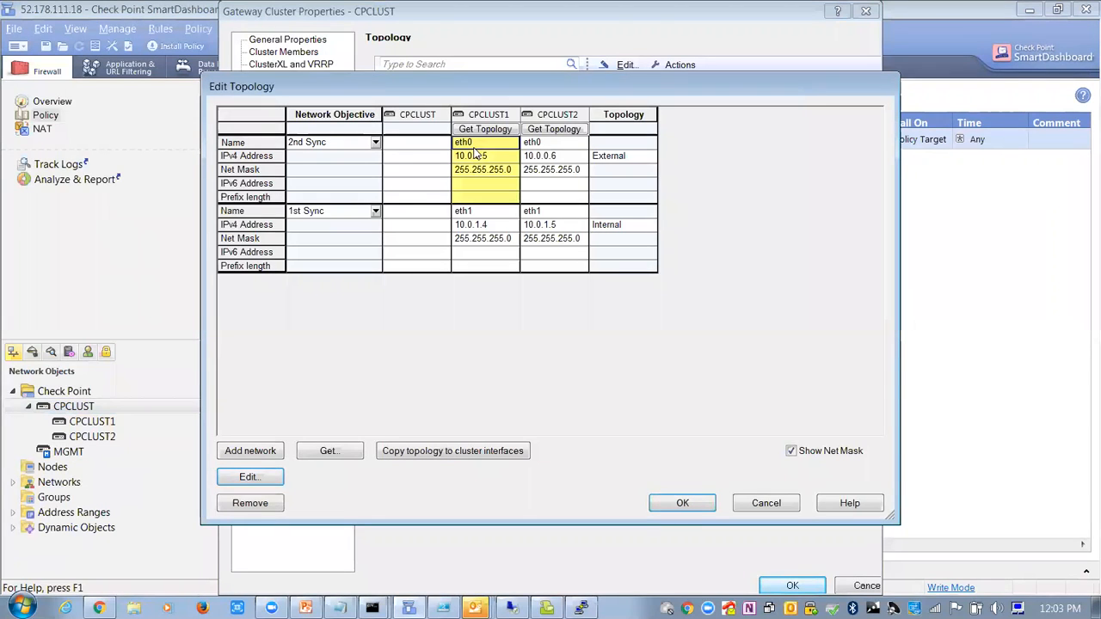
pyautogui.click(258, 478)
pyautogui.click(430, 105)
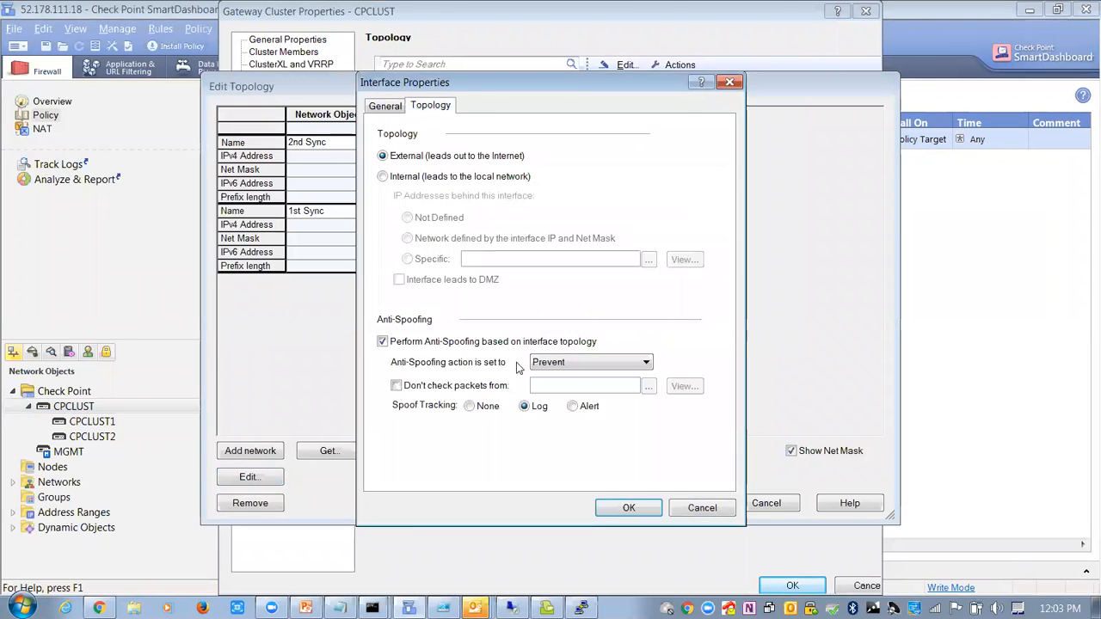
pyautogui.click(410, 344)
pyautogui.click(629, 508)
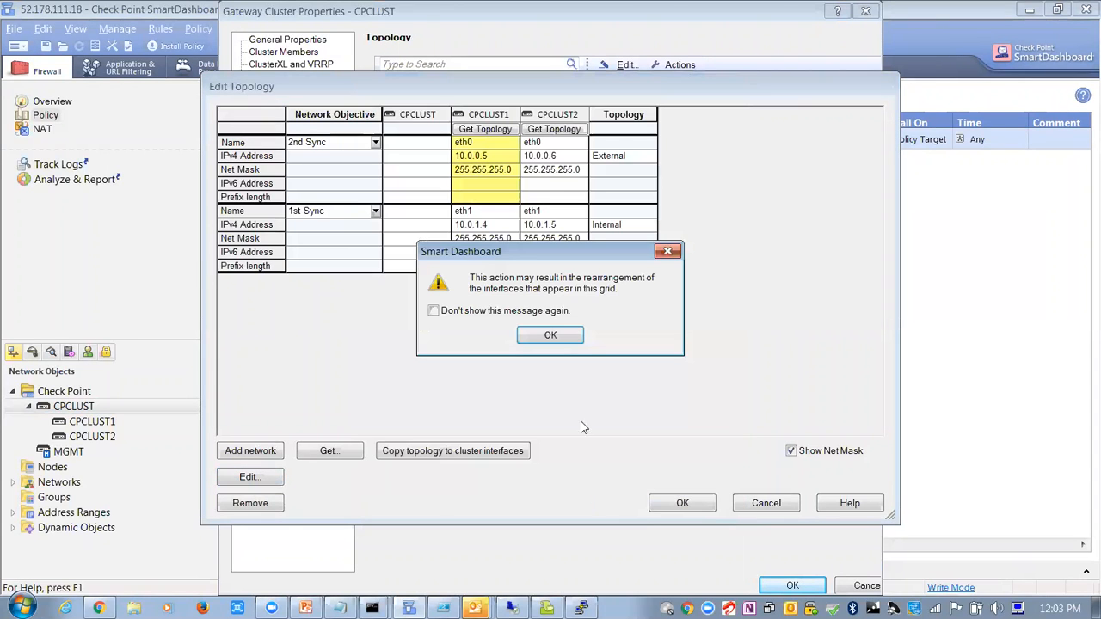
pyautogui.click(549, 335)
# - Turn off anti-spoofing on the eth0 interface of CPCLUST2
pyautogui.click(550, 156)
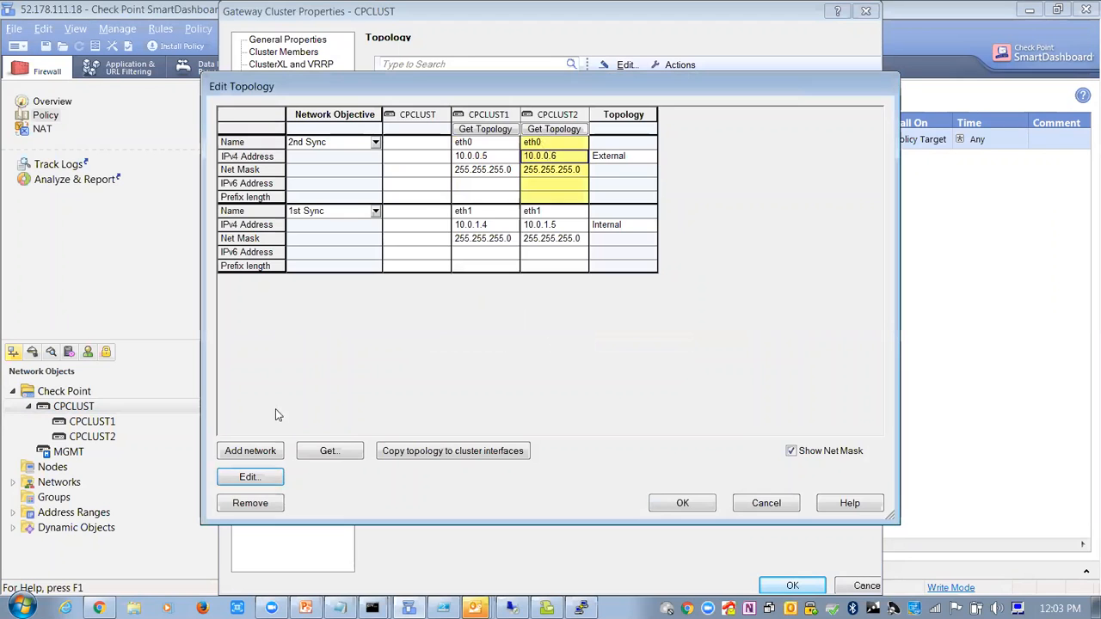
pyautogui.click(258, 478)
pyautogui.click(430, 105)
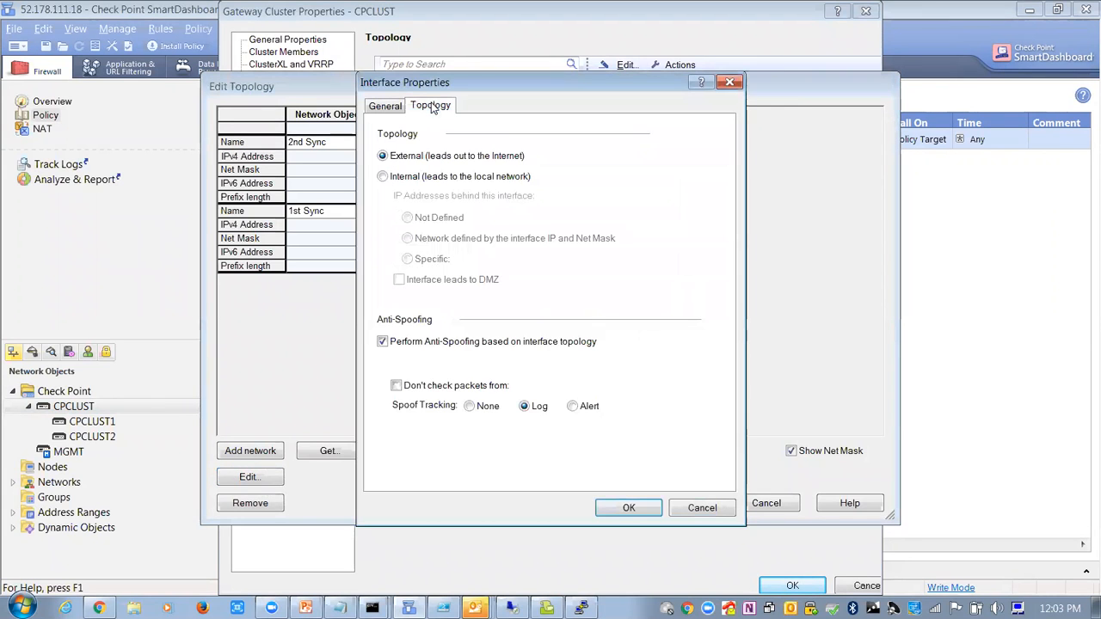
pyautogui.click(382, 342)
pyautogui.click(629, 507)
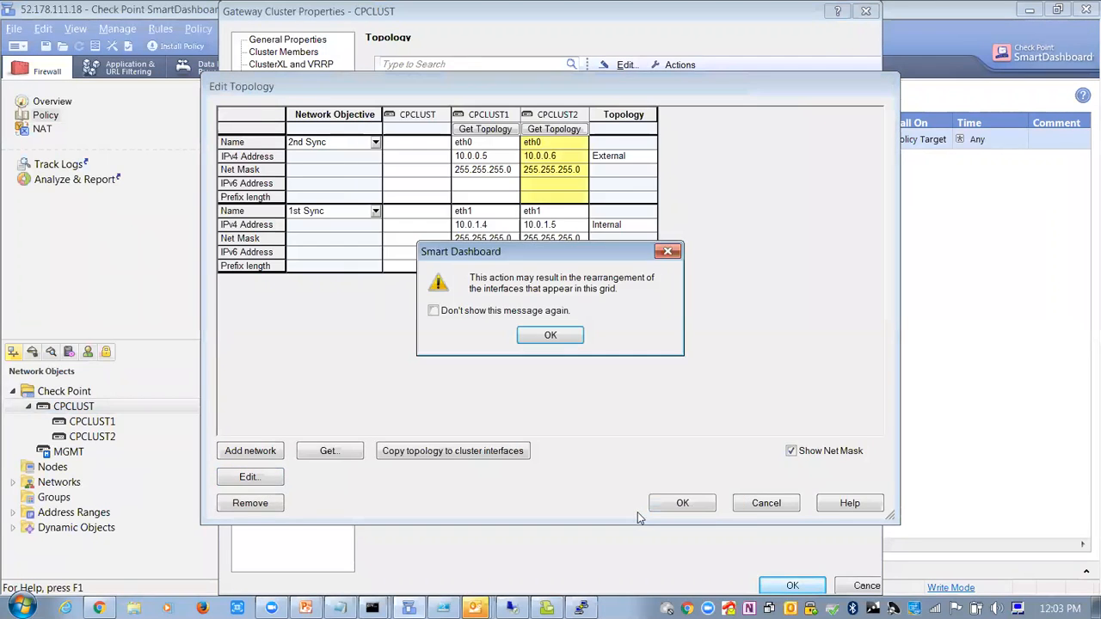
pyautogui.click(550, 334)
# - Turn off anti-spoofing on the eth1 interface of CPCLUST1
pyautogui.click(472, 211)
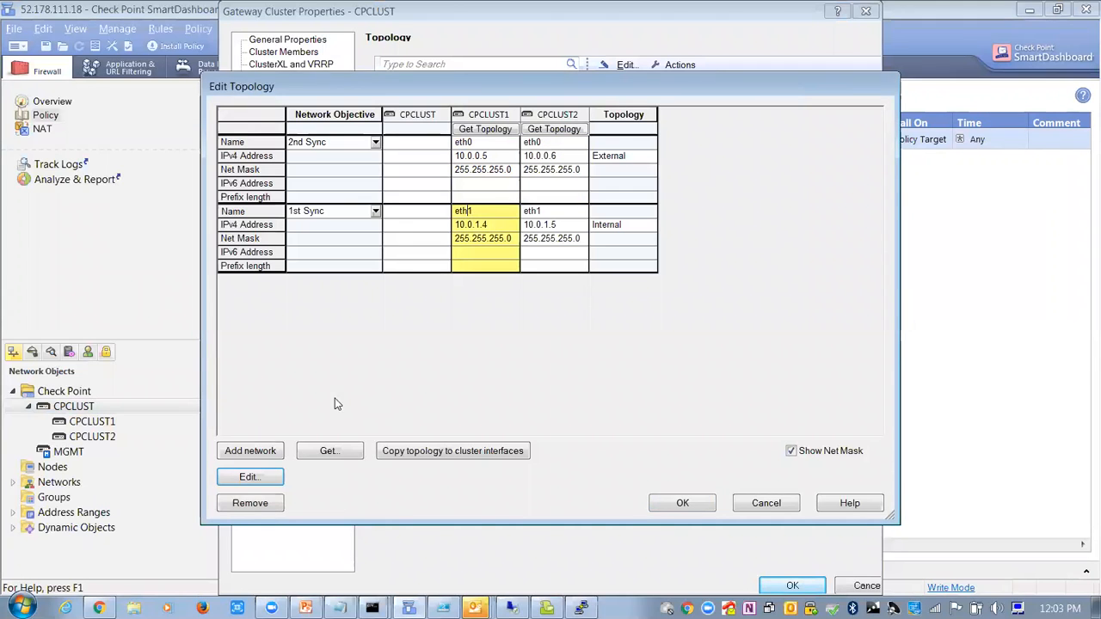
pyautogui.click(258, 476)
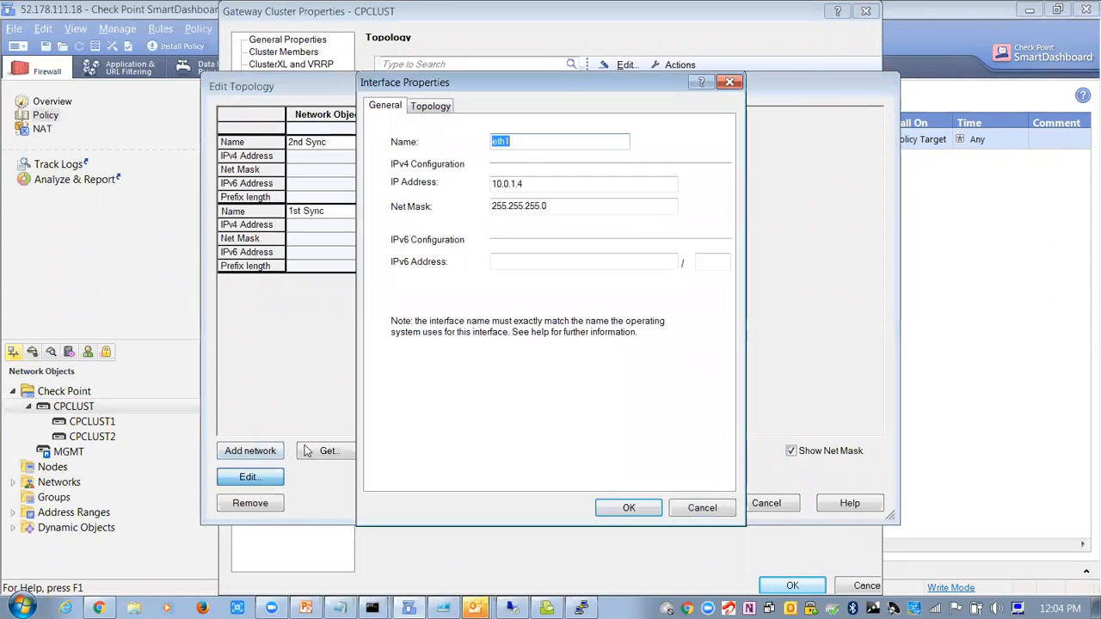
pyautogui.click(430, 106)
pyautogui.click(430, 341)
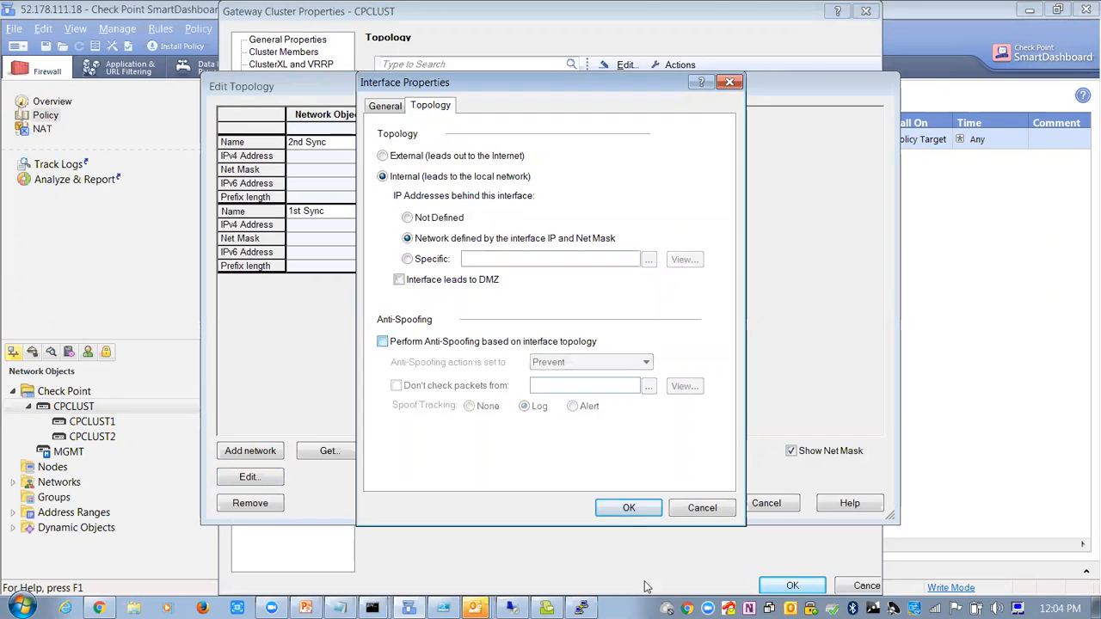
pyautogui.click(629, 508)
pyautogui.click(551, 334)
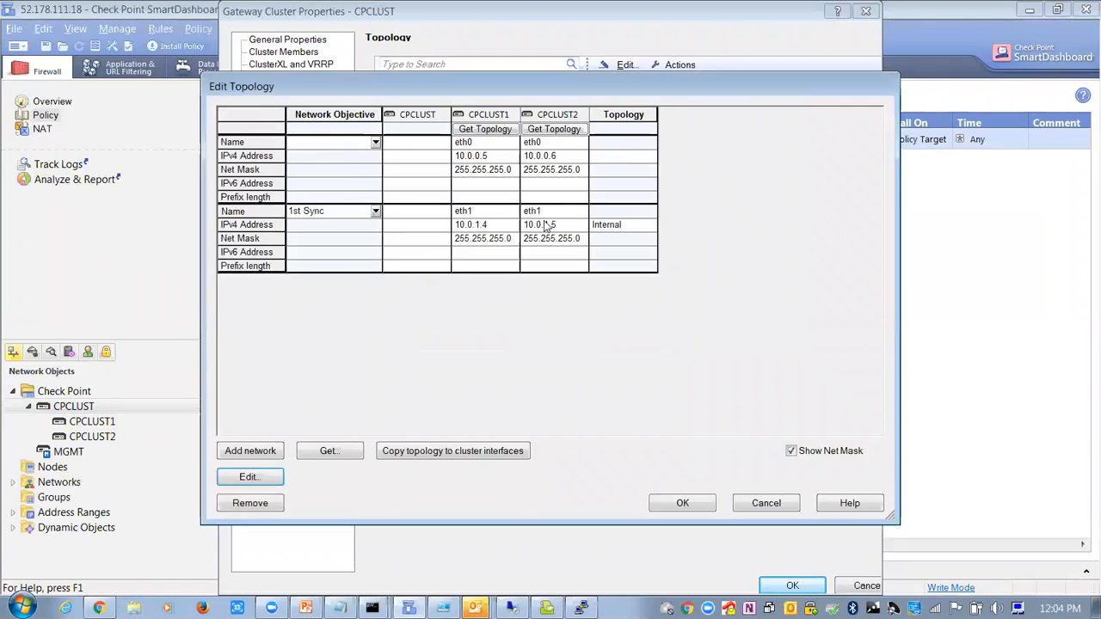
# - Turn off anti-spoofing on CPCLUST2's eth1 interface and save the topology, accepting synchronization over the external network
pyautogui.click(547, 225)
pyautogui.click(248, 477)
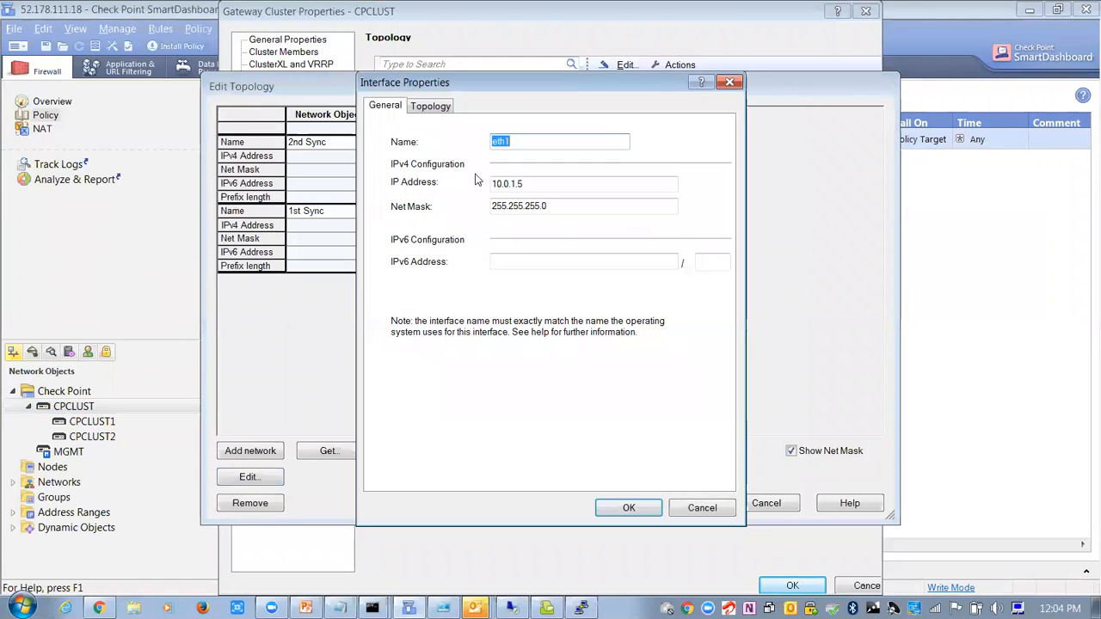
pyautogui.click(430, 106)
pyautogui.click(415, 341)
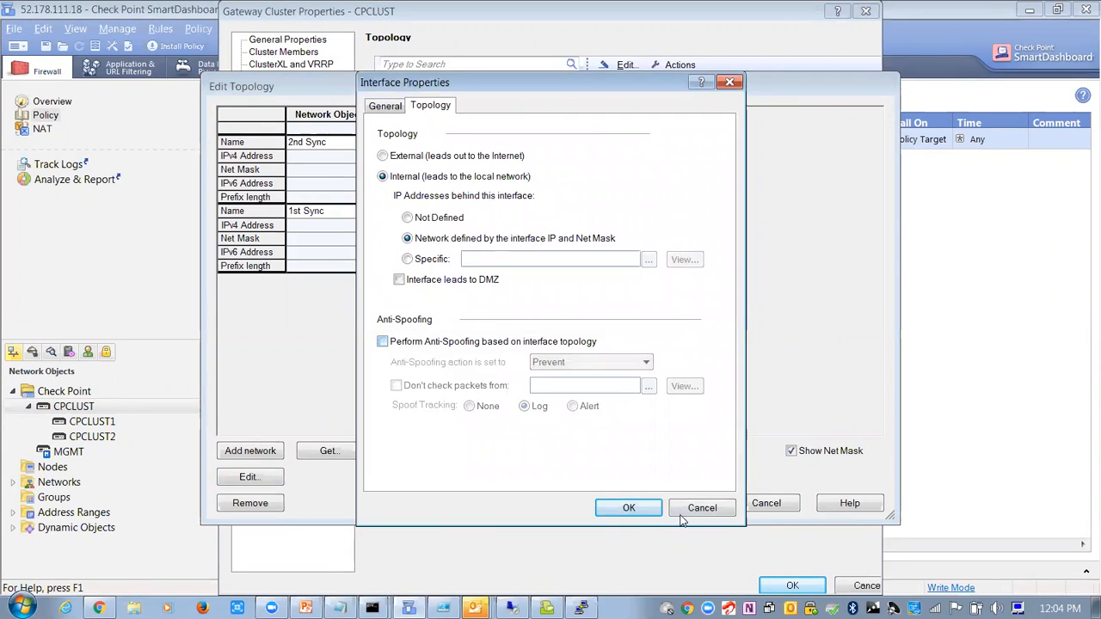
pyautogui.click(628, 507)
pyautogui.click(550, 334)
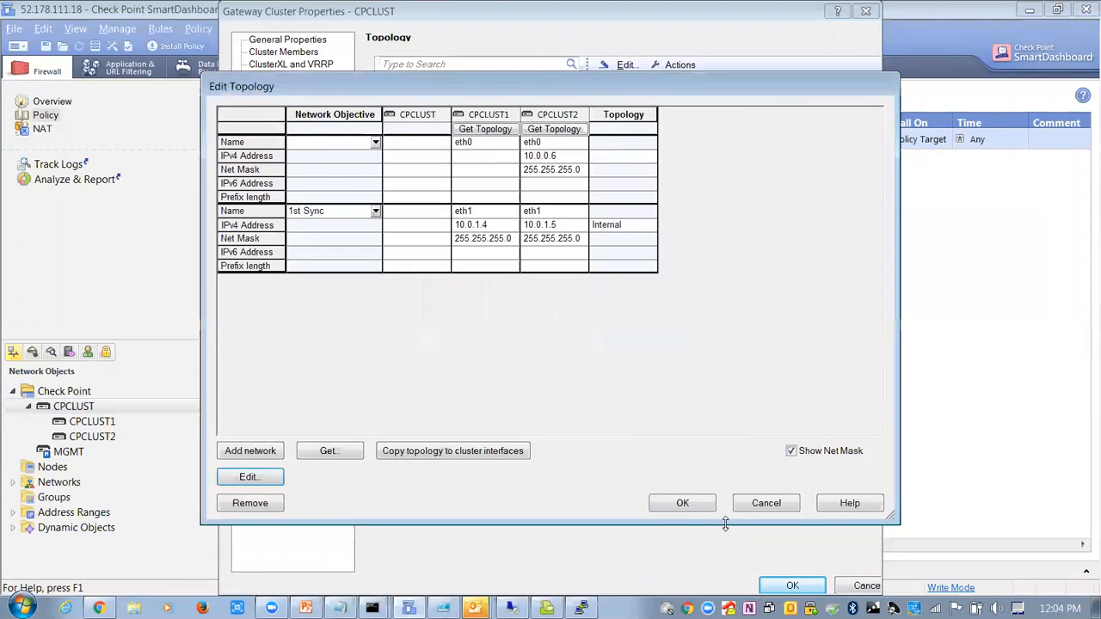
pyautogui.click(700, 509)
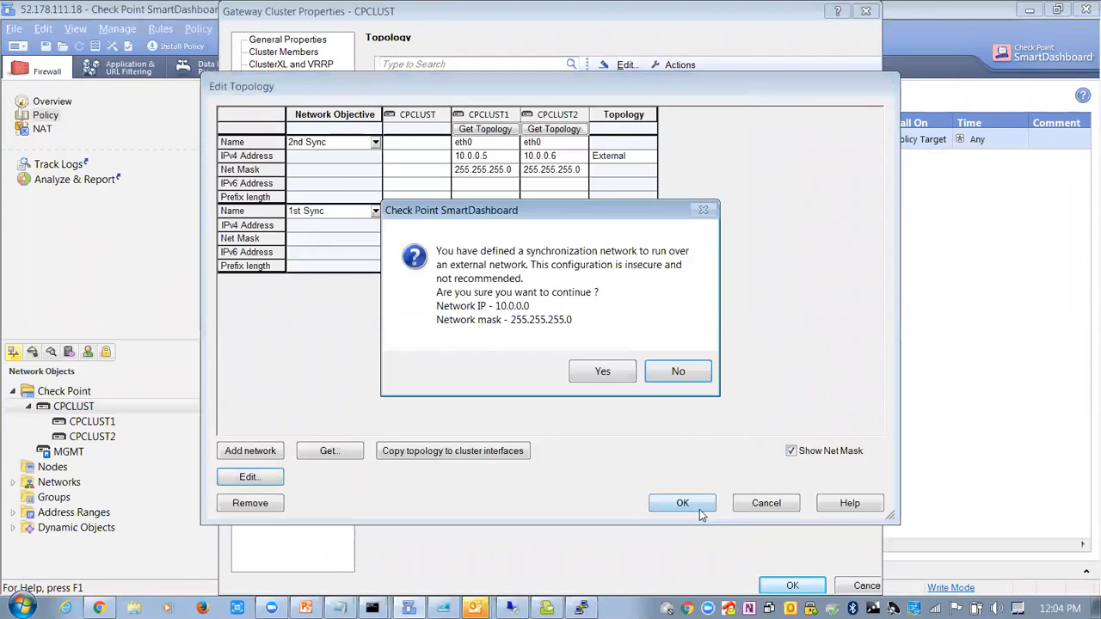
pyautogui.click(596, 367)
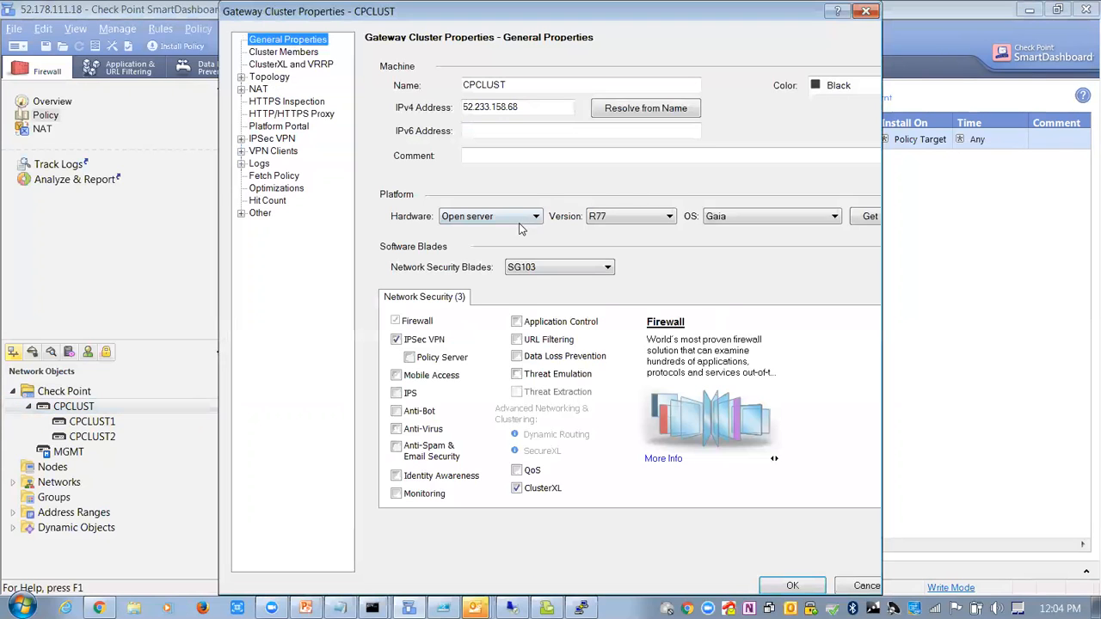
# - Turn off extended cluster anti-spoofing in the CPCLUST topology and install the policy on the cluster
pyautogui.click(266, 75)
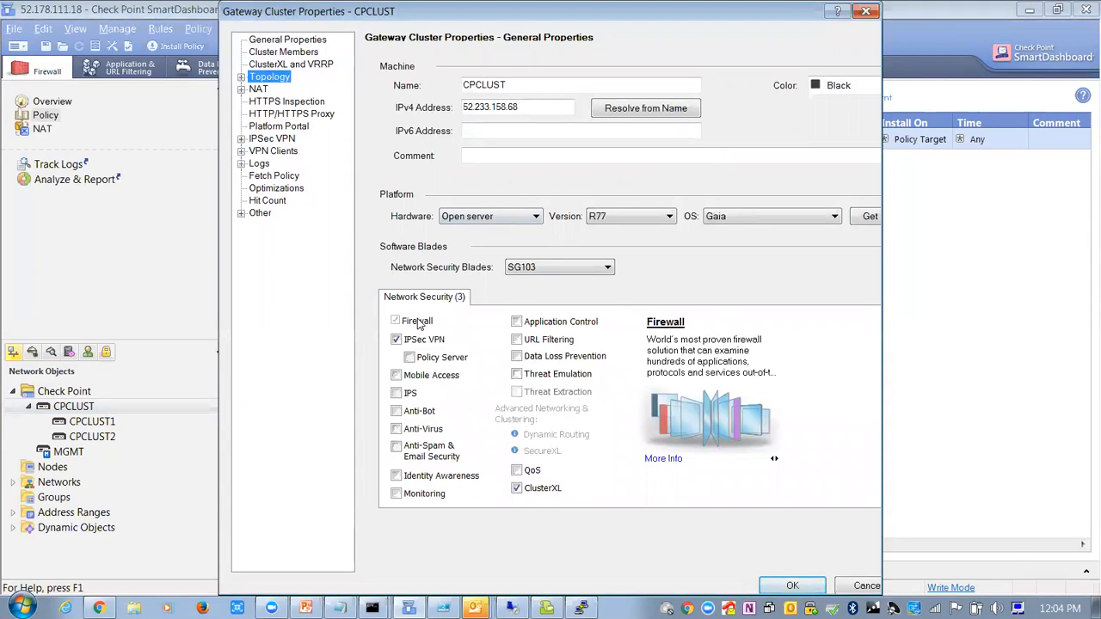
pyautogui.click(404, 296)
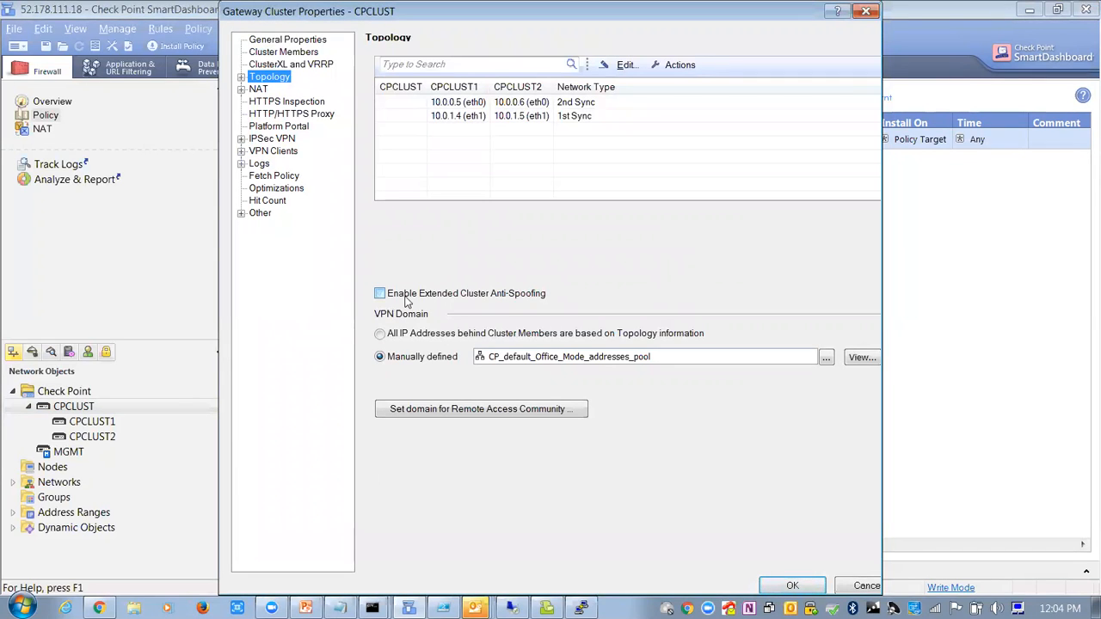
pyautogui.click(802, 588)
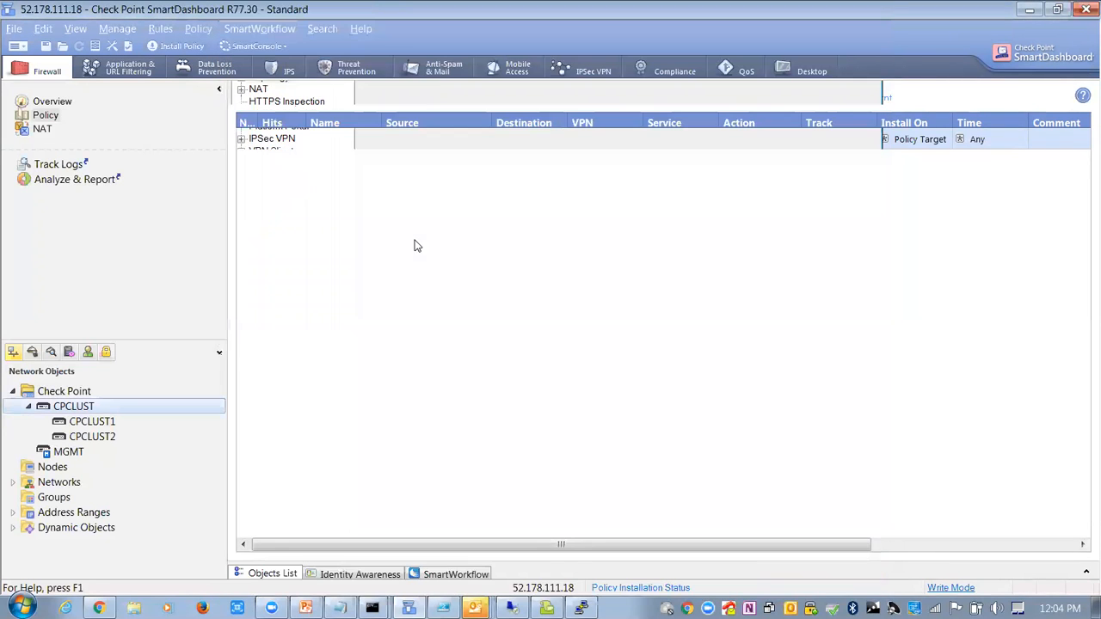
pyautogui.click(189, 46)
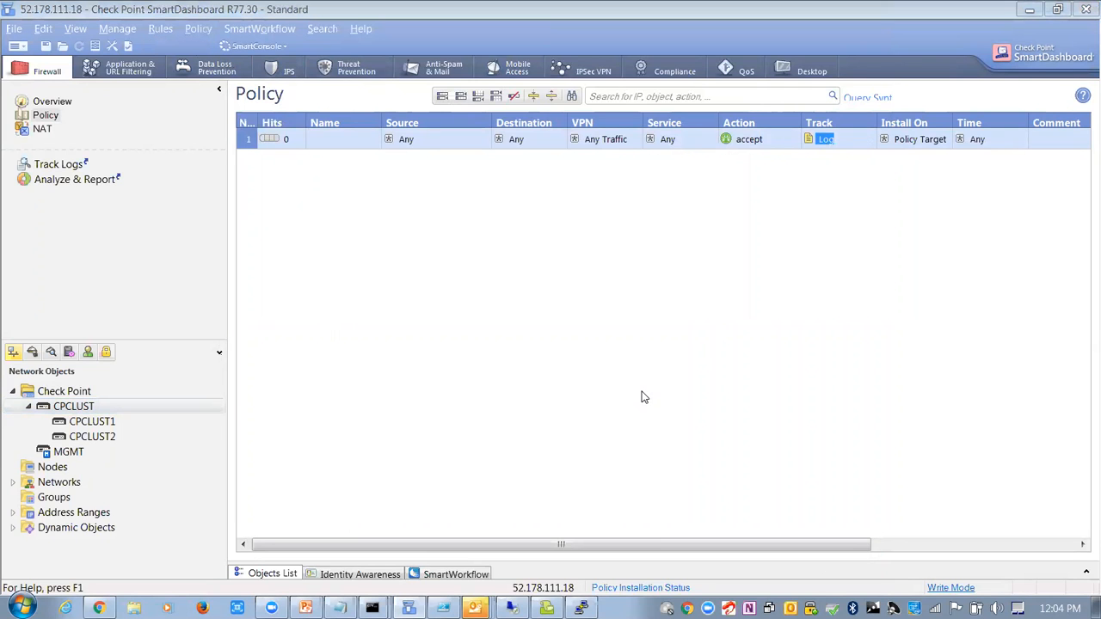
pyautogui.click(654, 516)
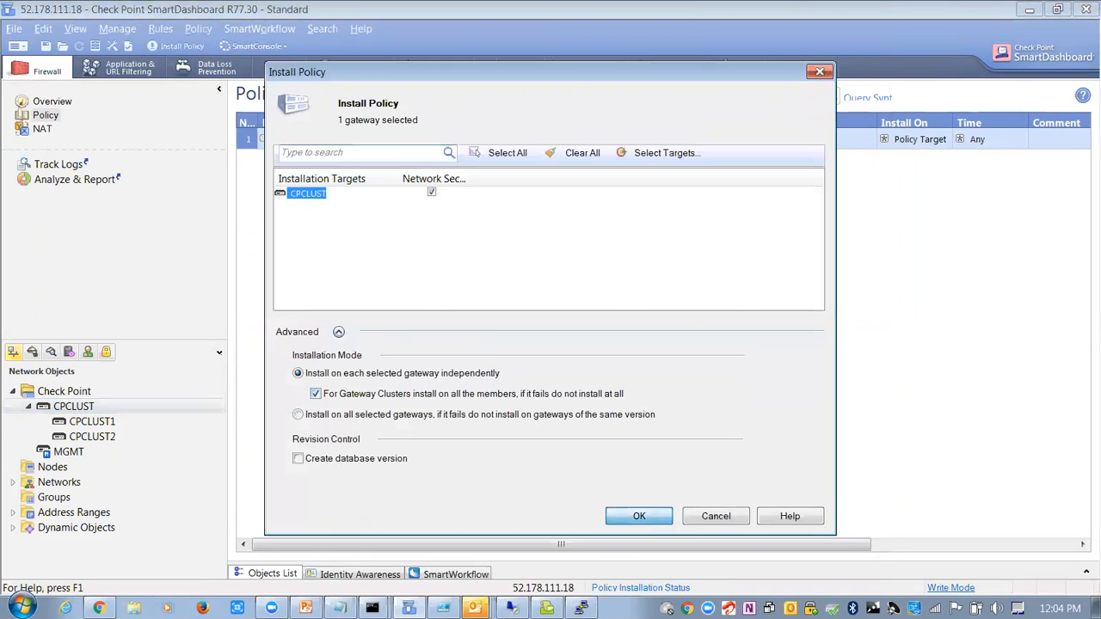
# - In the cpclust1 terminal, stop the kernel drop debug and run tcpdump -i eth1 -nn host 10.0.2.4
pyautogui.click(581, 608)
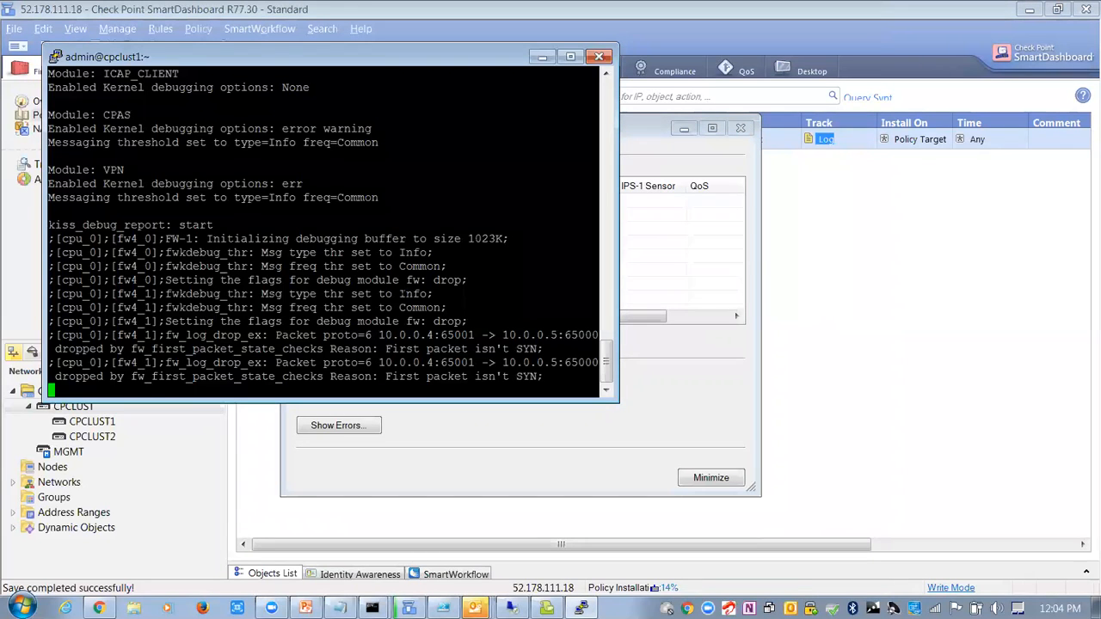
pyautogui.hotkey('ctrl', 'c')
pyautogui.press('Up')
pyautogui.press('Up')
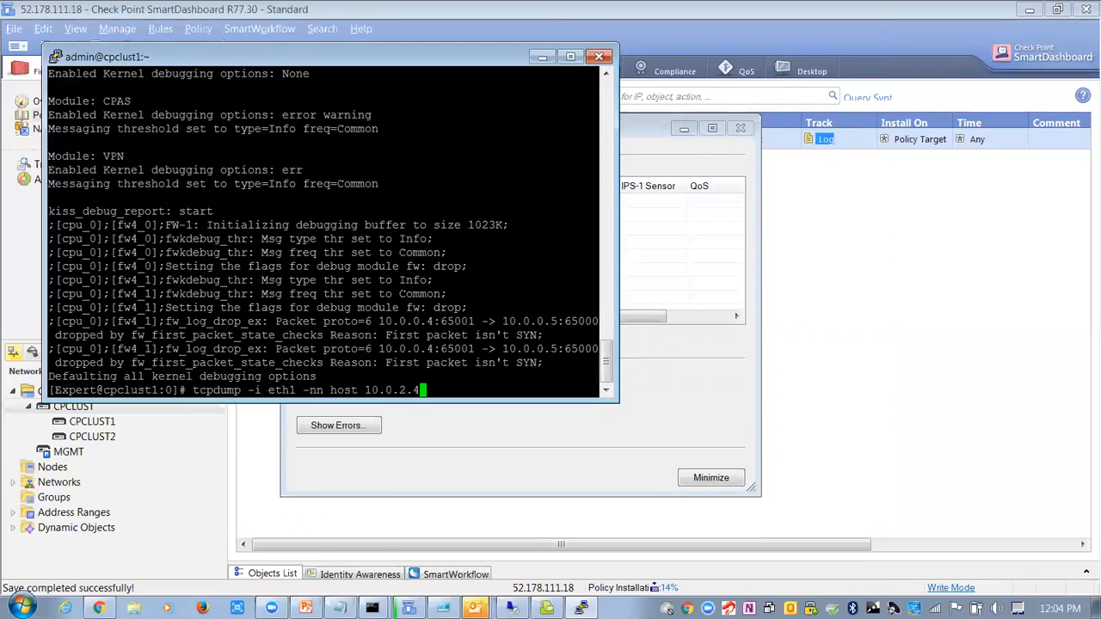
pyautogui.press('Return')
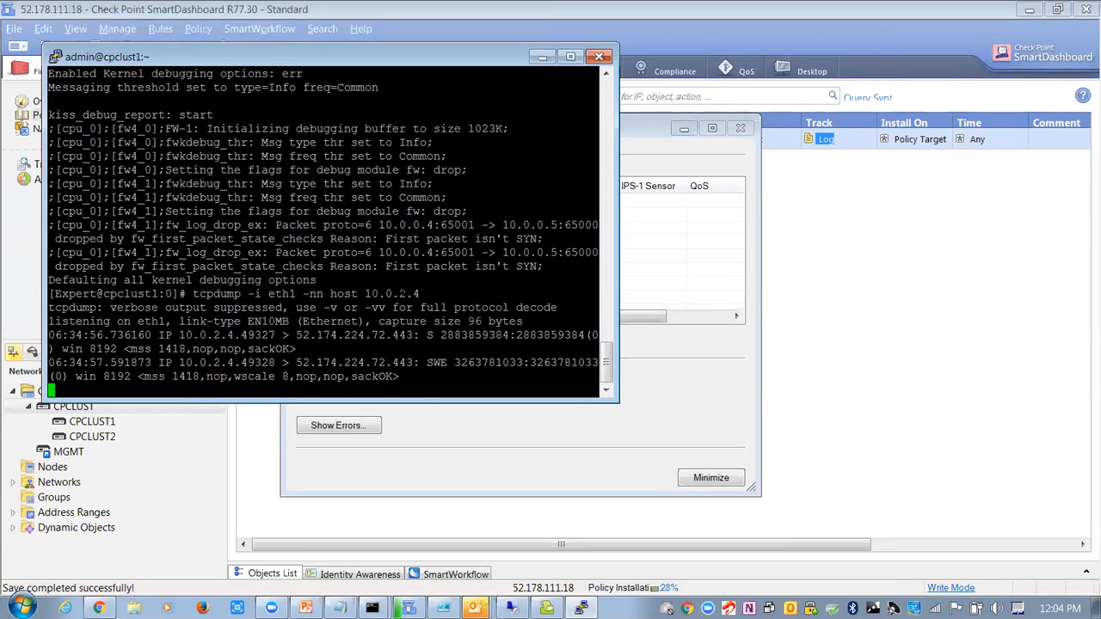
# - Start a continuous ping to 8.8.8.8 from the web server and look for its packets in the cpclust1 capture
pyautogui.click(513, 608)
pyautogui.press('Up')
pyautogui.write('-t')
pyautogui.press('Return')
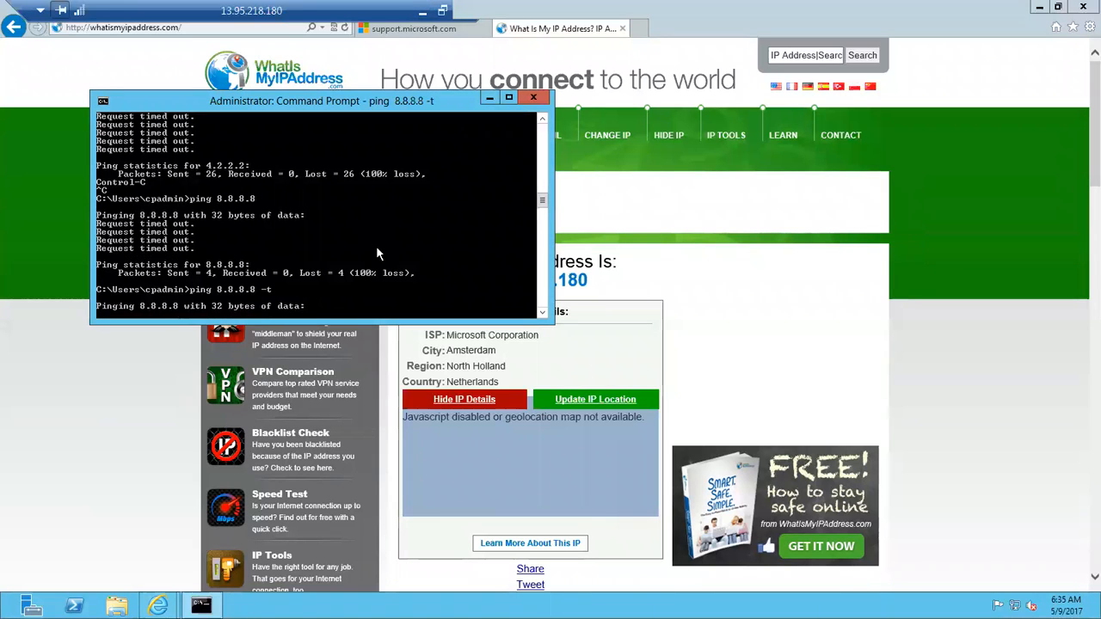
pyautogui.click(422, 11)
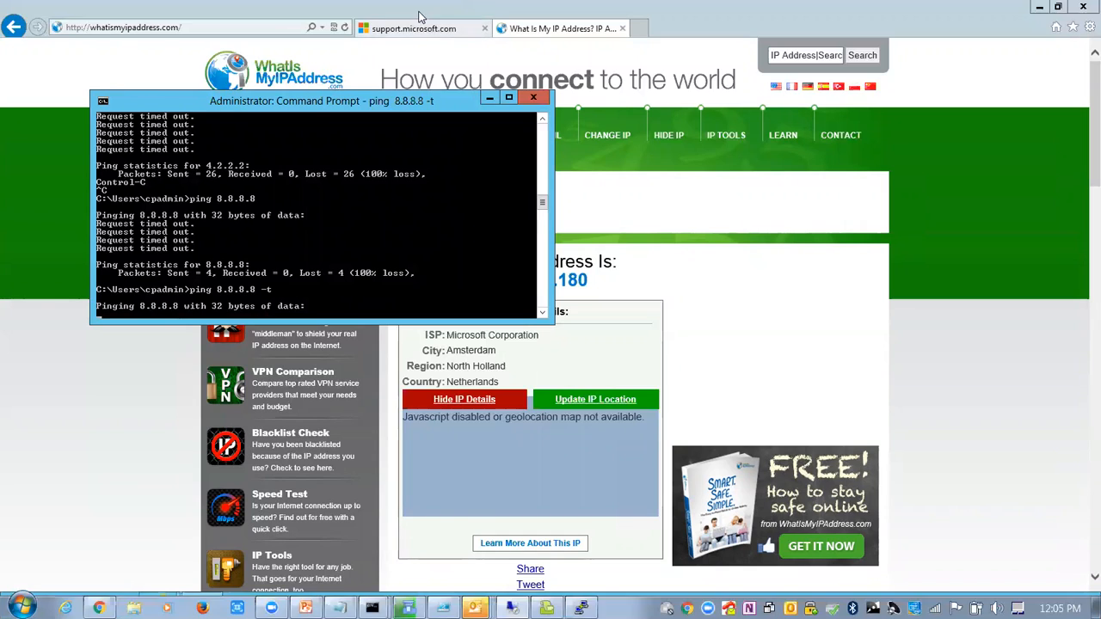
pyautogui.moveTo(250, 334); pyautogui.dragTo(303, 335)
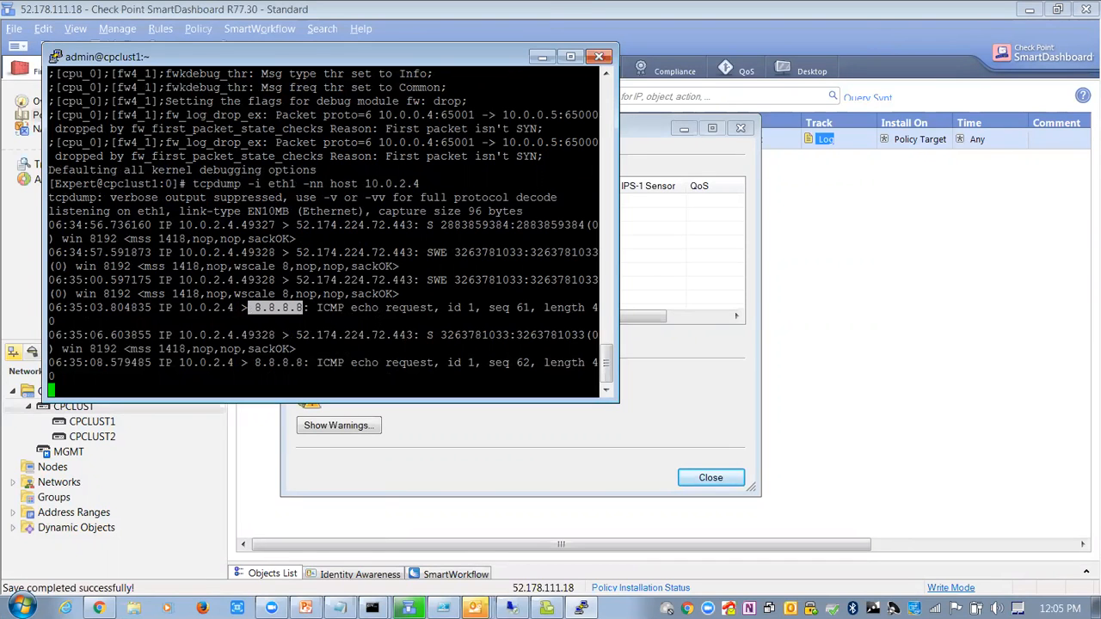
# - Close the policy installation window and clear the filter in SmartView Tracker to list the newest log records
pyautogui.click(644, 475)
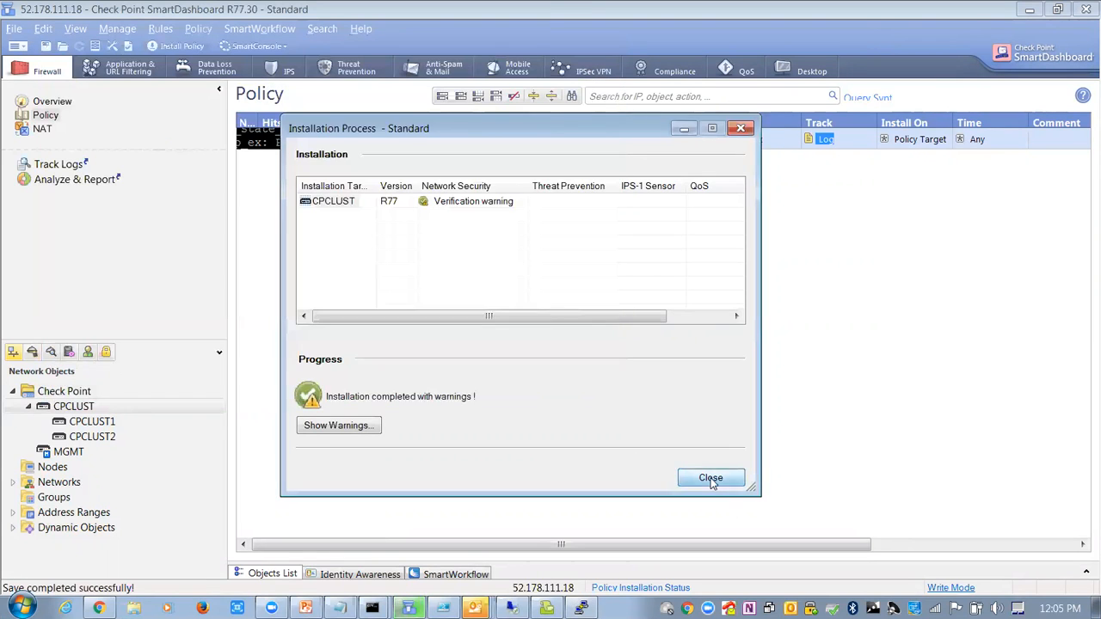
pyautogui.click(713, 479)
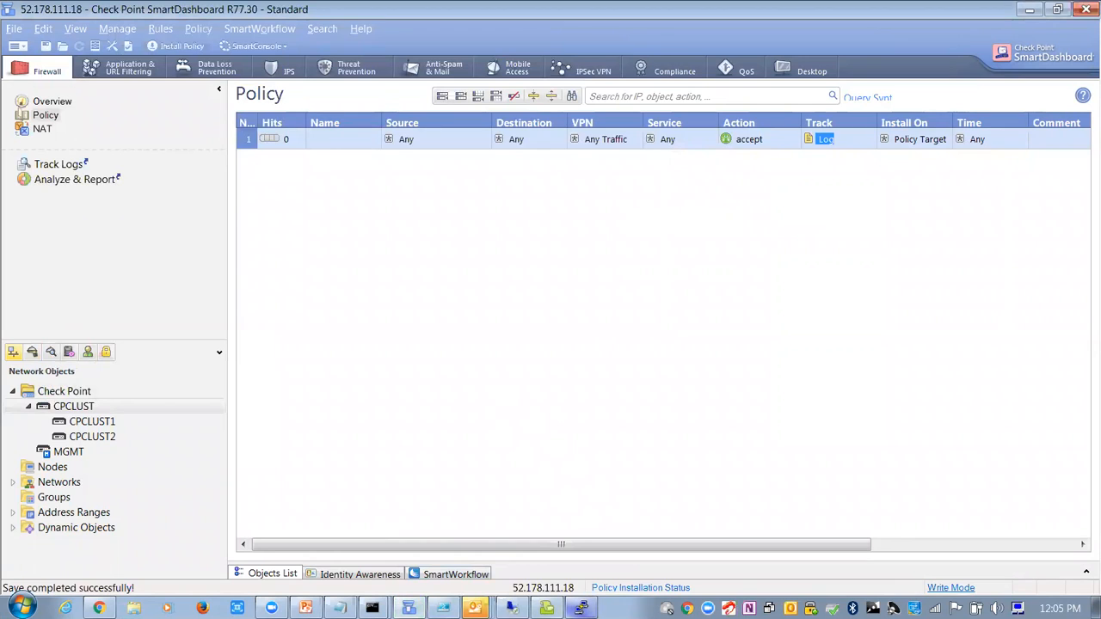
pyautogui.click(547, 608)
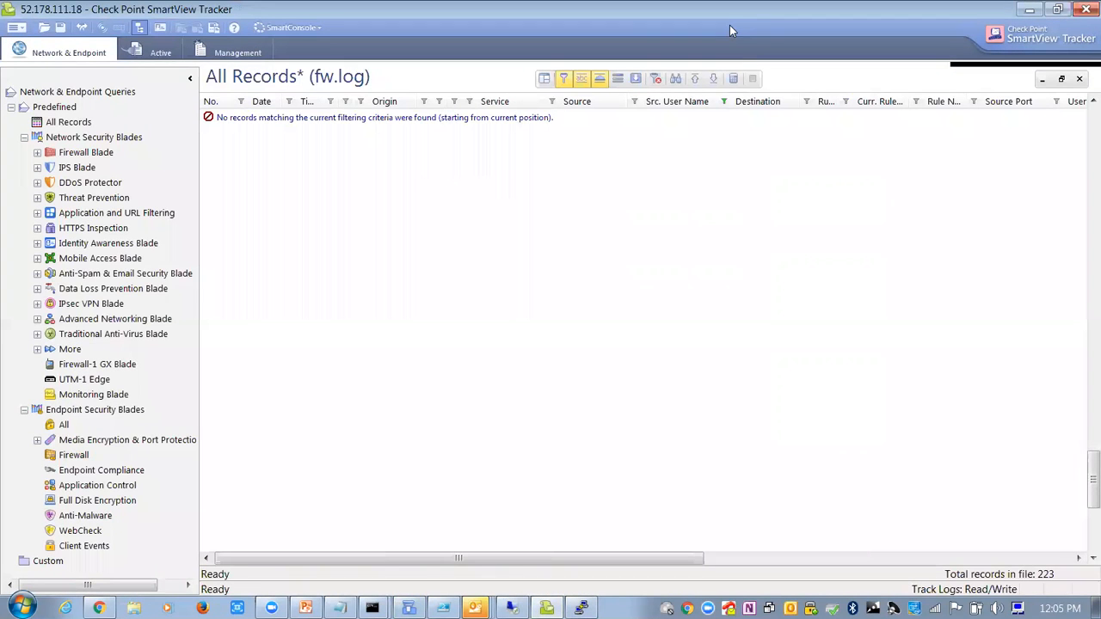
pyautogui.click(714, 79)
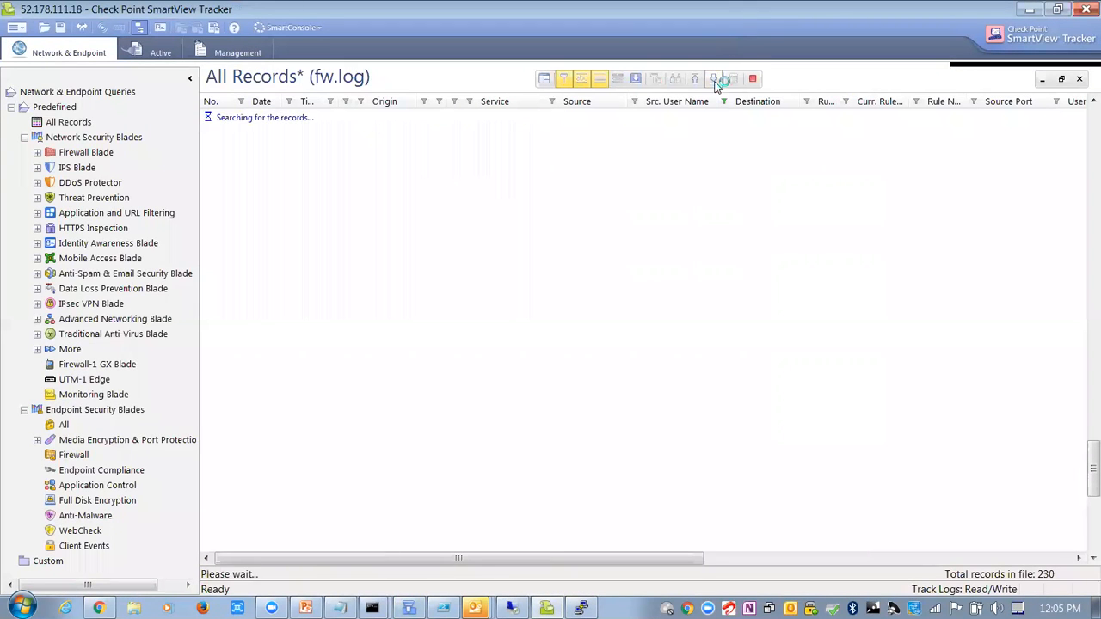
pyautogui.click(657, 80)
pyautogui.click(713, 79)
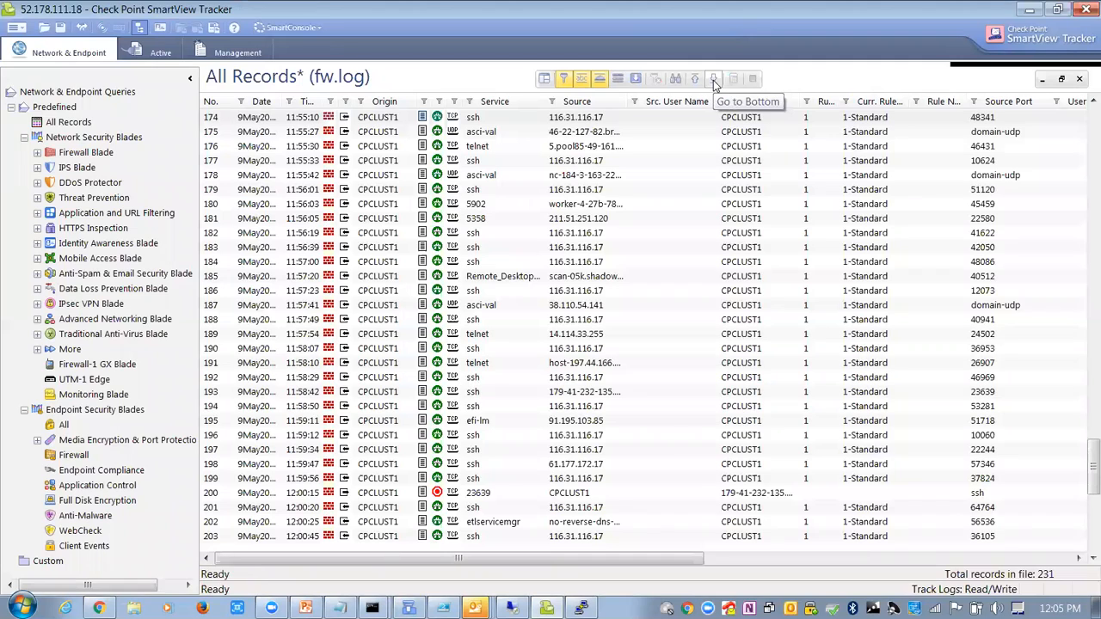
pyautogui.click(713, 80)
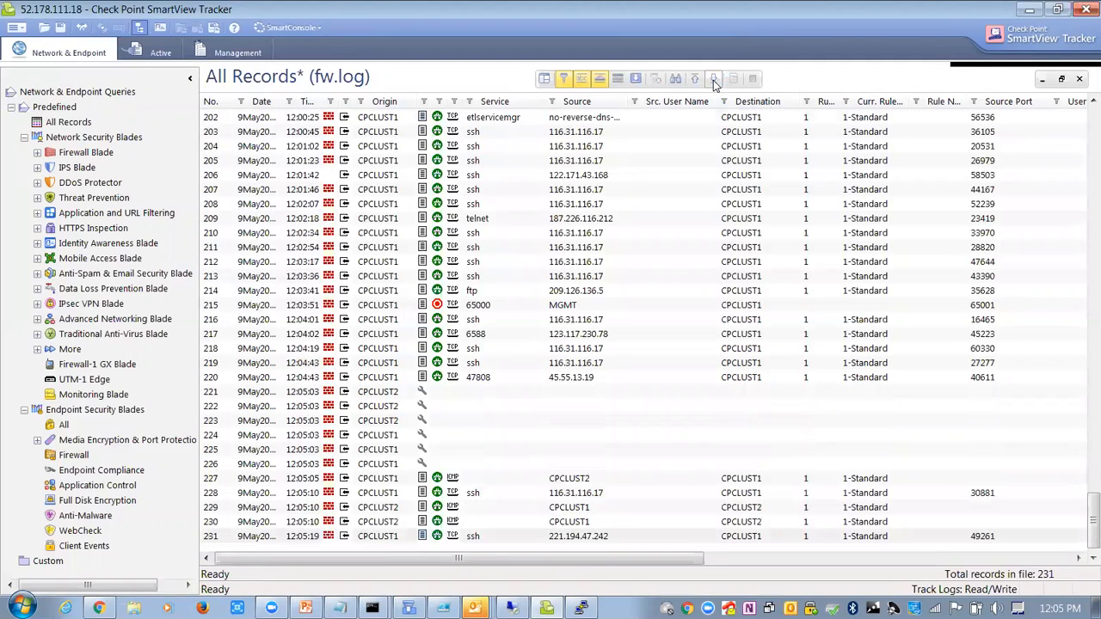
# - Examine the most recent firewall log records and check the running ping to 8.8.8.8 on the web server
pyautogui.click(555, 522)
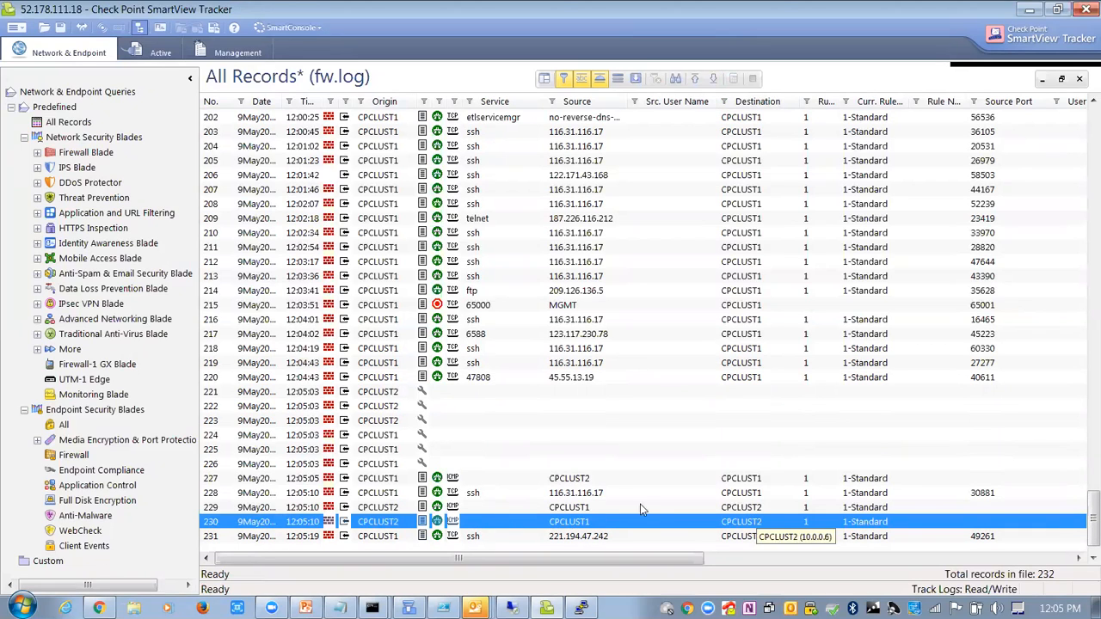
pyautogui.click(589, 509)
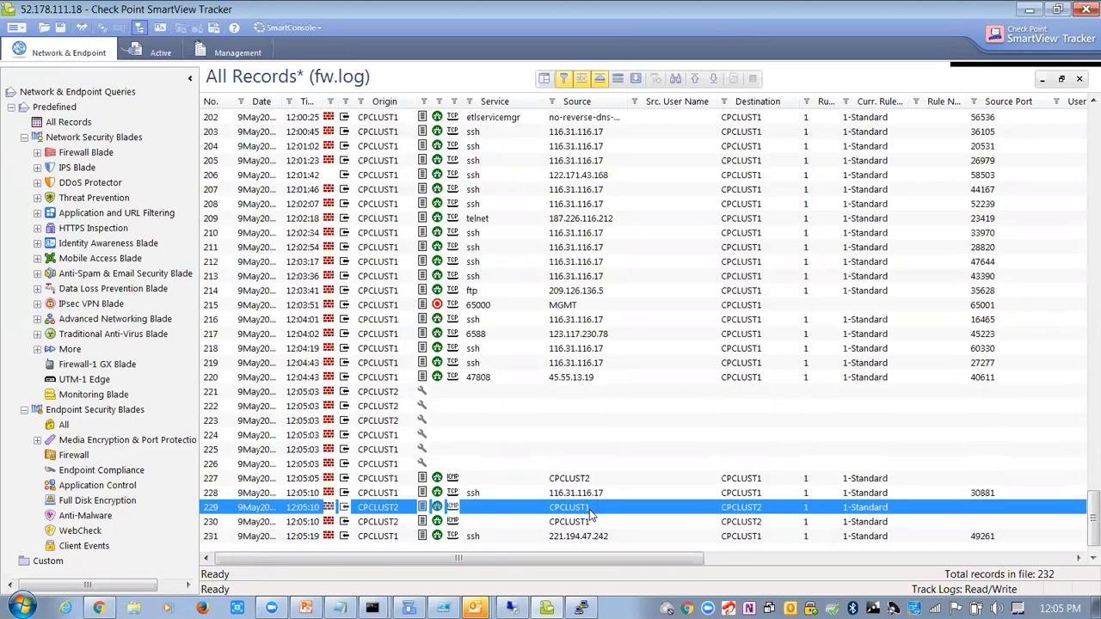
pyautogui.click(716, 82)
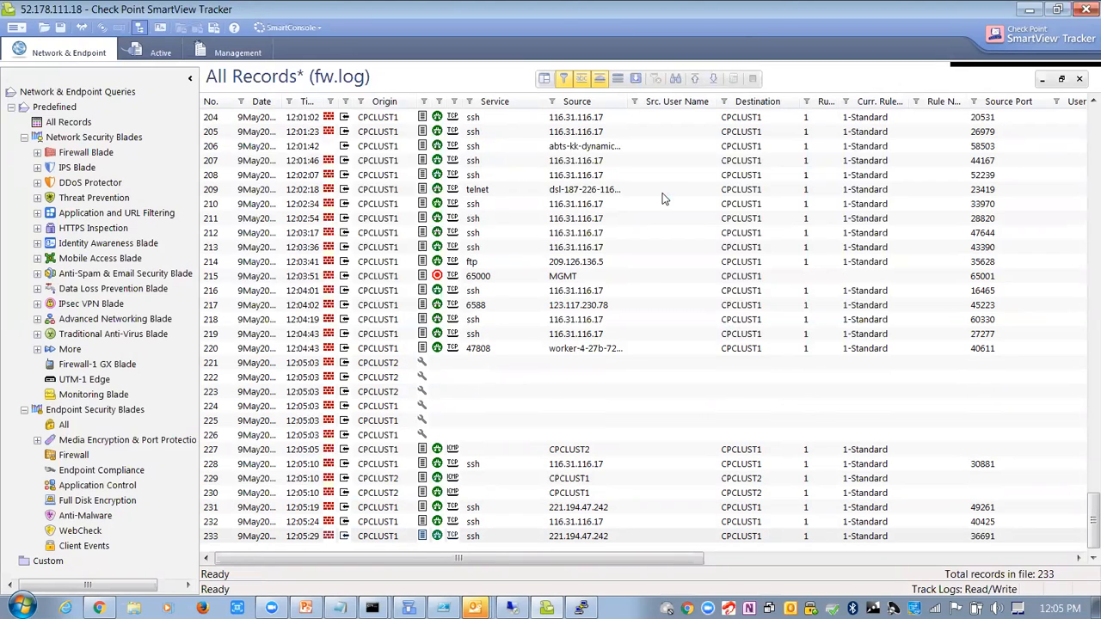
pyautogui.click(513, 608)
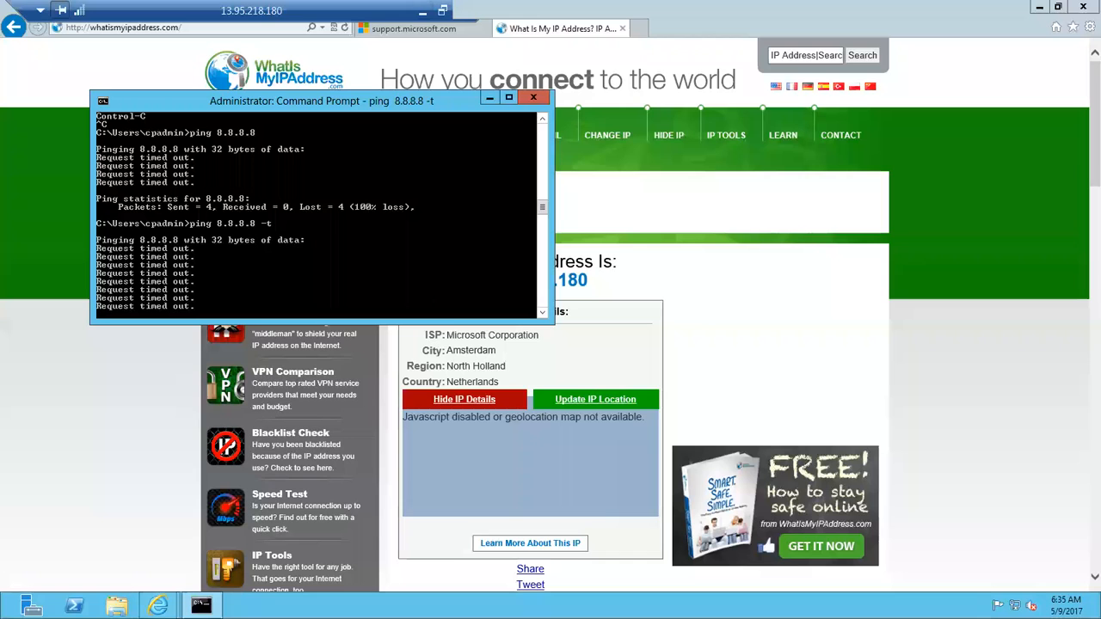
pyautogui.click(422, 10)
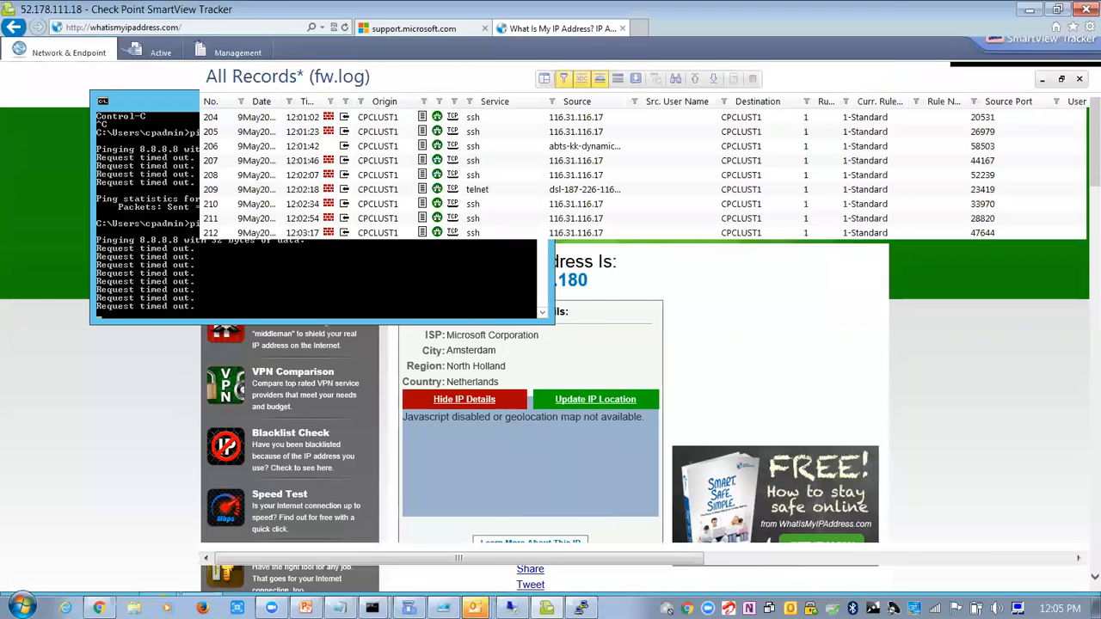
pyautogui.click(513, 608)
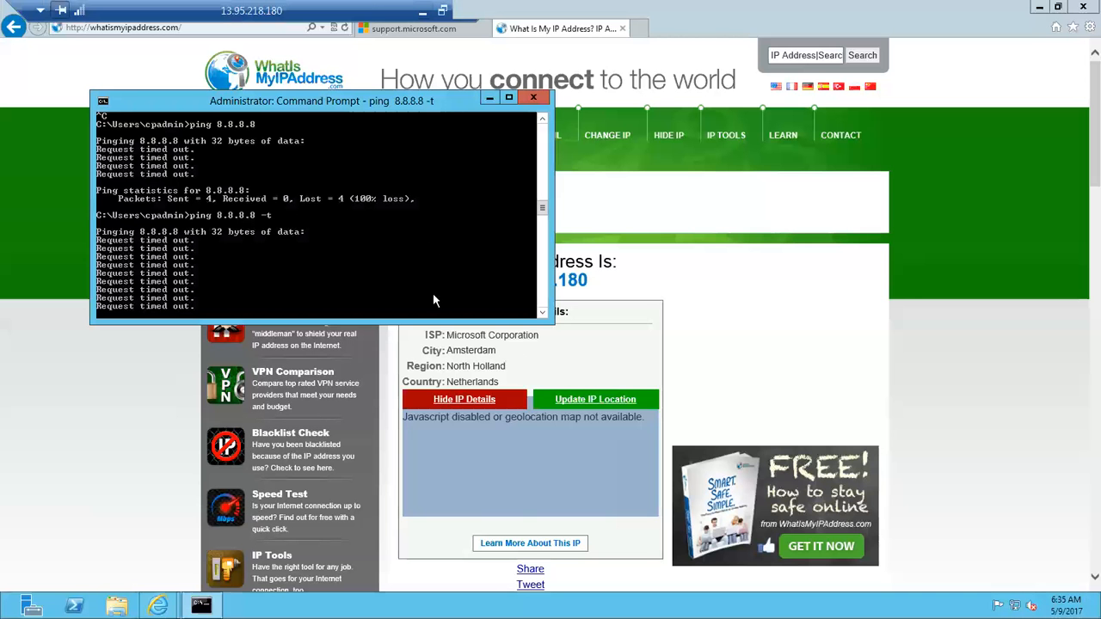
pyautogui.click(422, 11)
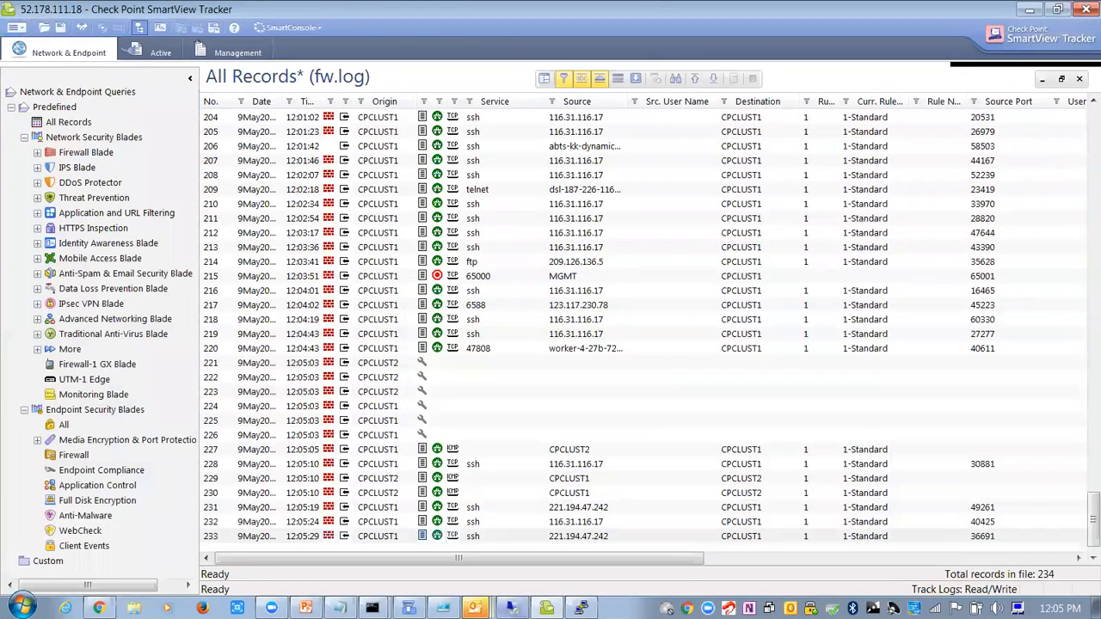
# - In SmartDashboard, enable hiding internal networks behind CPCLUST's external IP and install the policy on the cluster
pyautogui.click(404, 608)
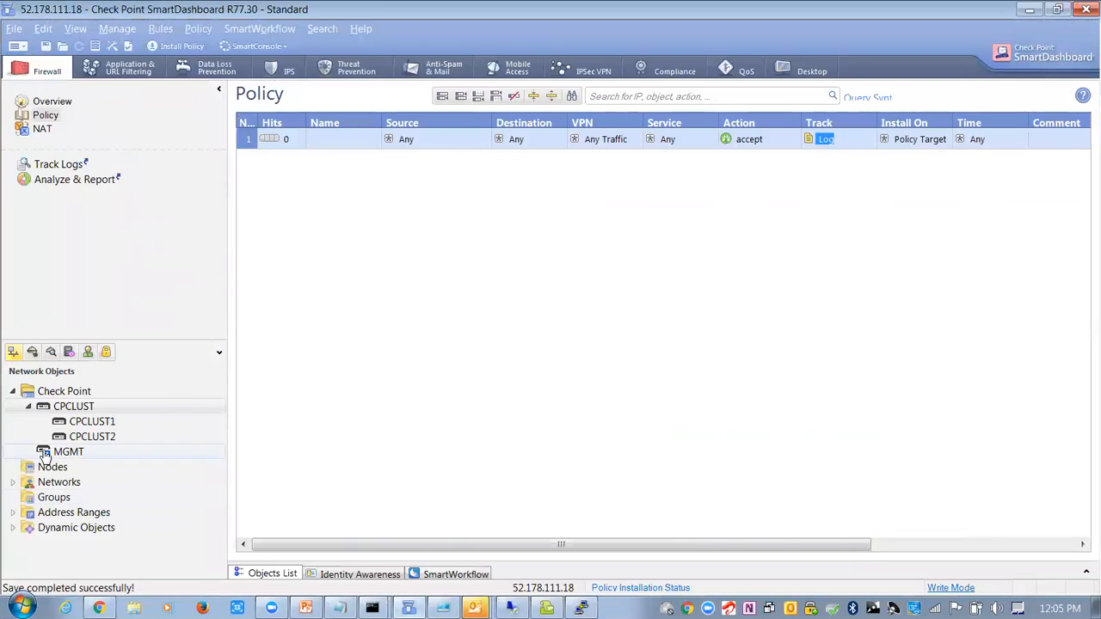
pyautogui.click(73, 409)
pyautogui.doubleClick(74, 409)
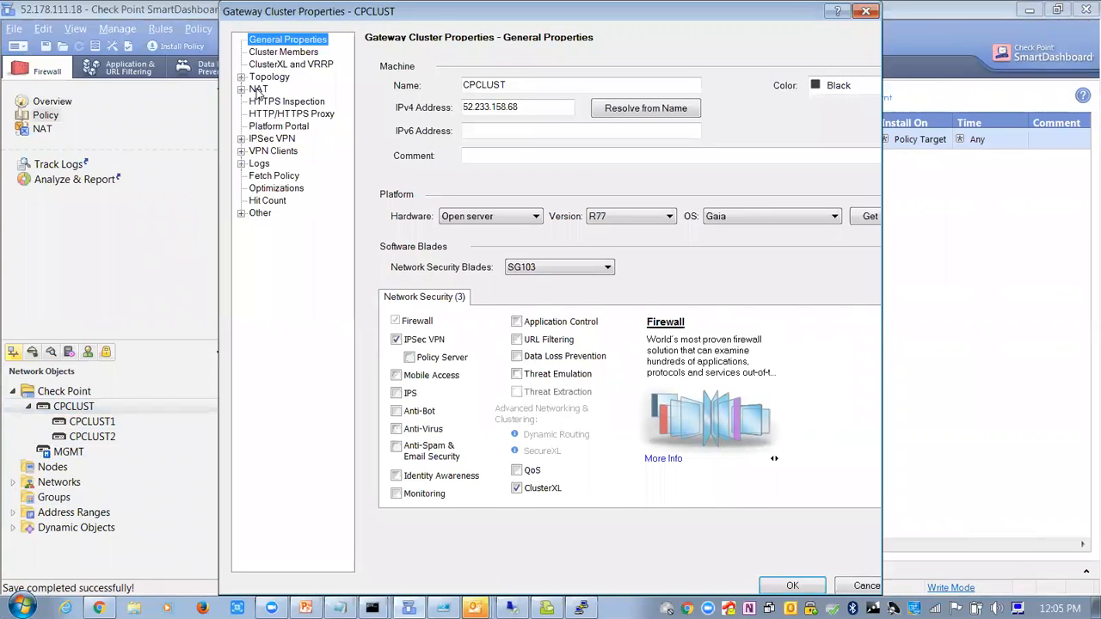
pyautogui.click(258, 89)
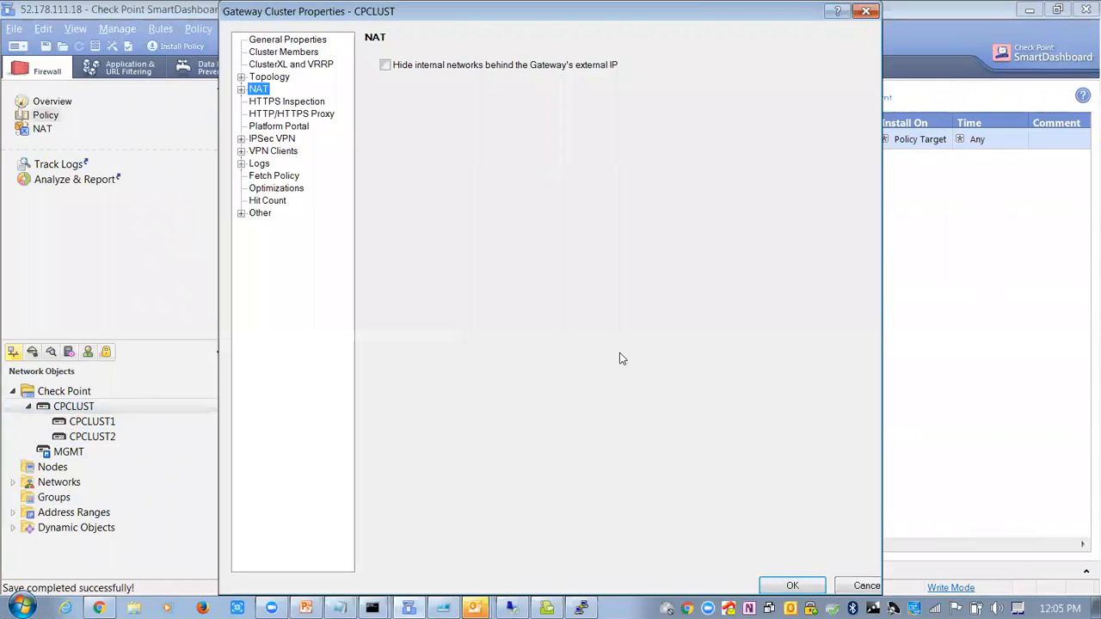
pyautogui.click(505, 65)
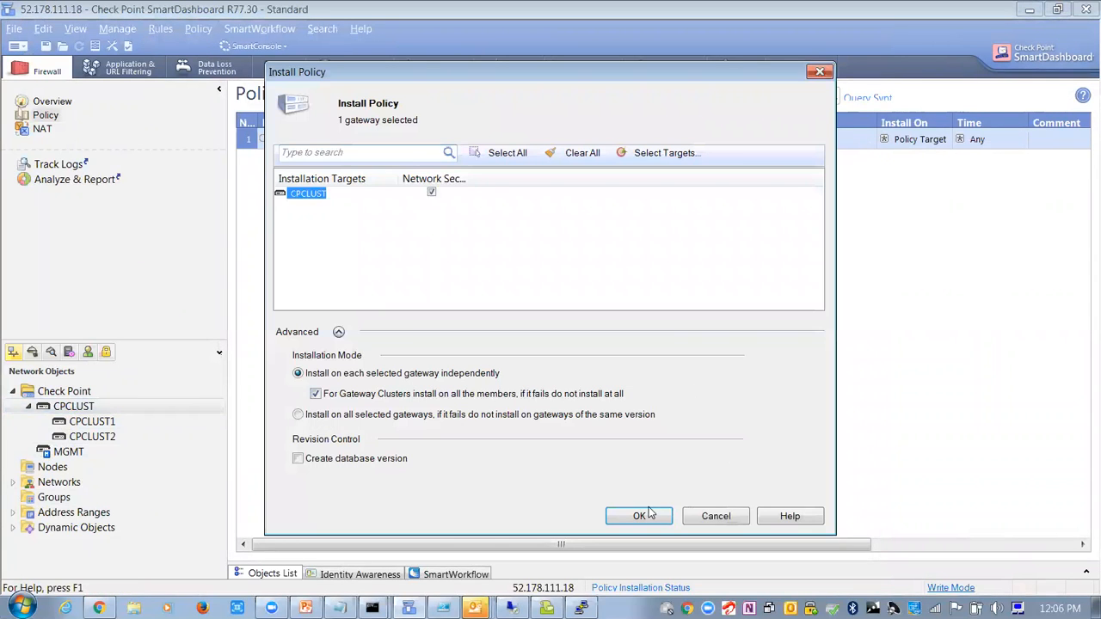
pyautogui.click(641, 515)
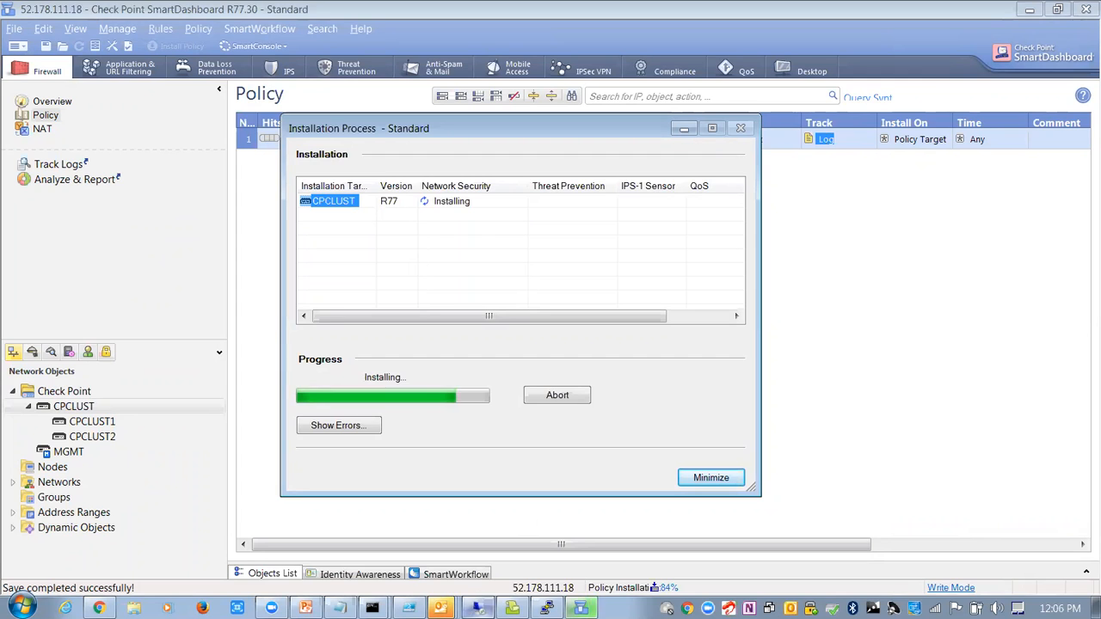
# - Recheck the web server's ping to 8.8.8.8 after the policy installation and stop the packet capture on cpclust1
pyautogui.click(475, 607)
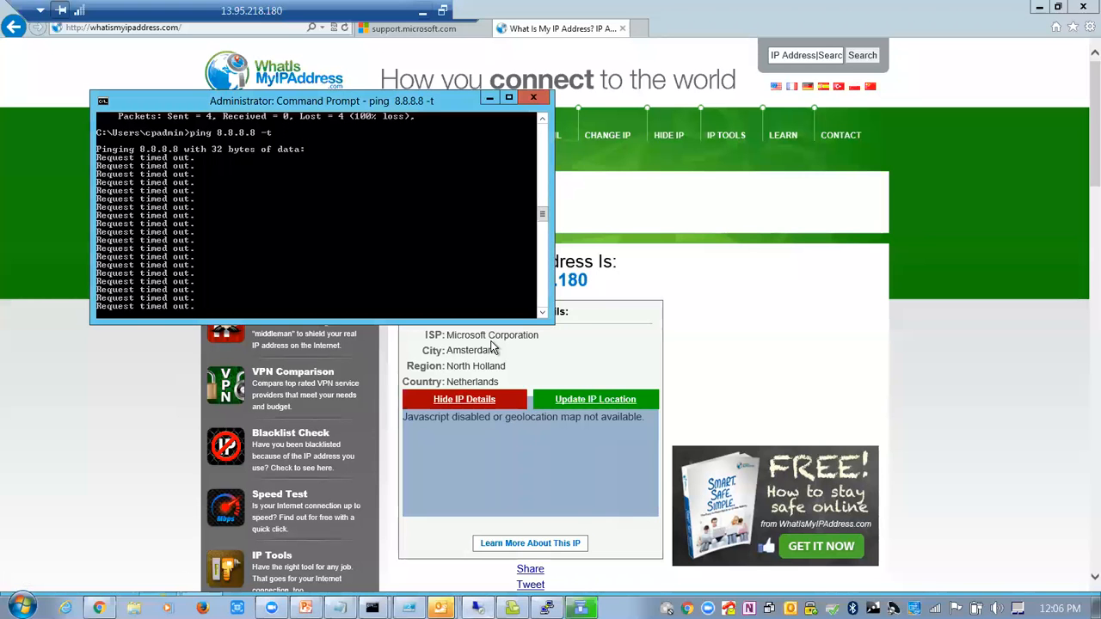
pyautogui.click(427, 13)
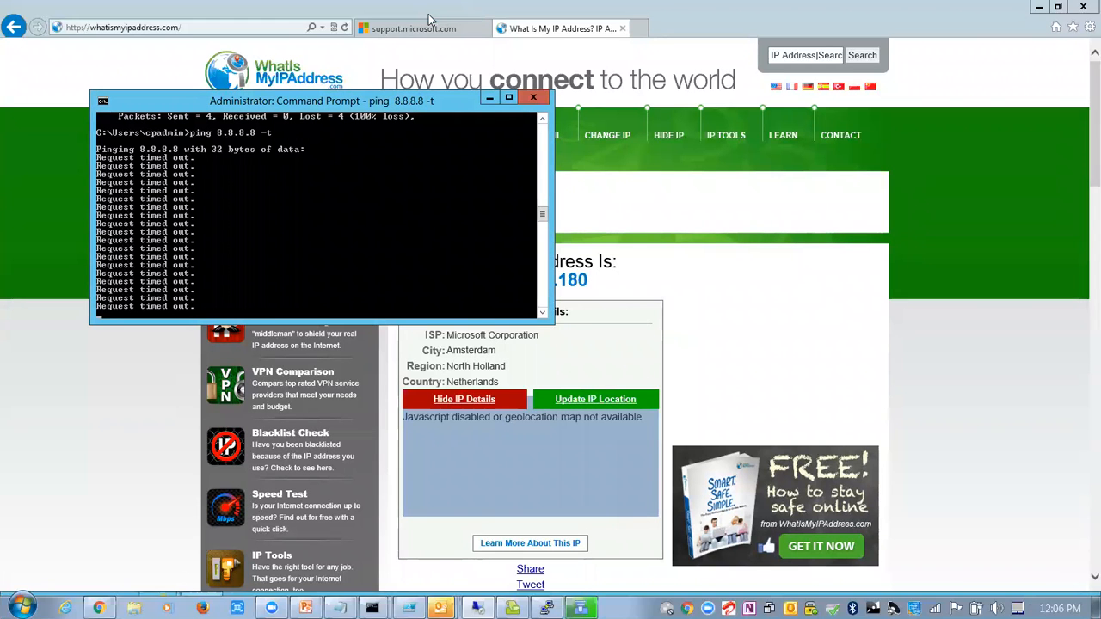
pyautogui.click(697, 483)
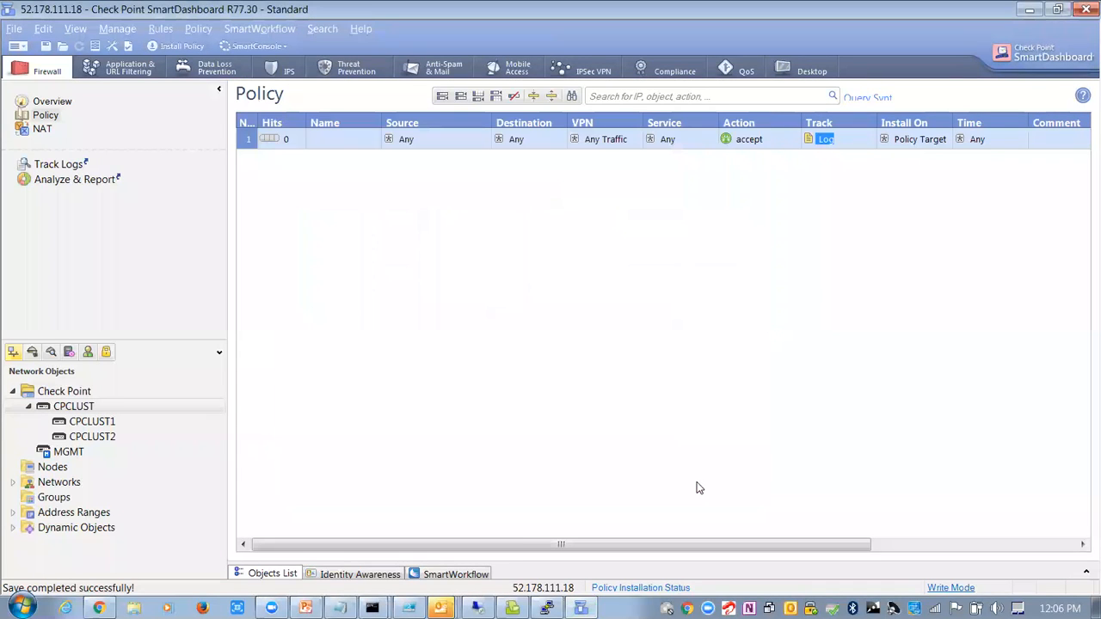
pyautogui.click(547, 608)
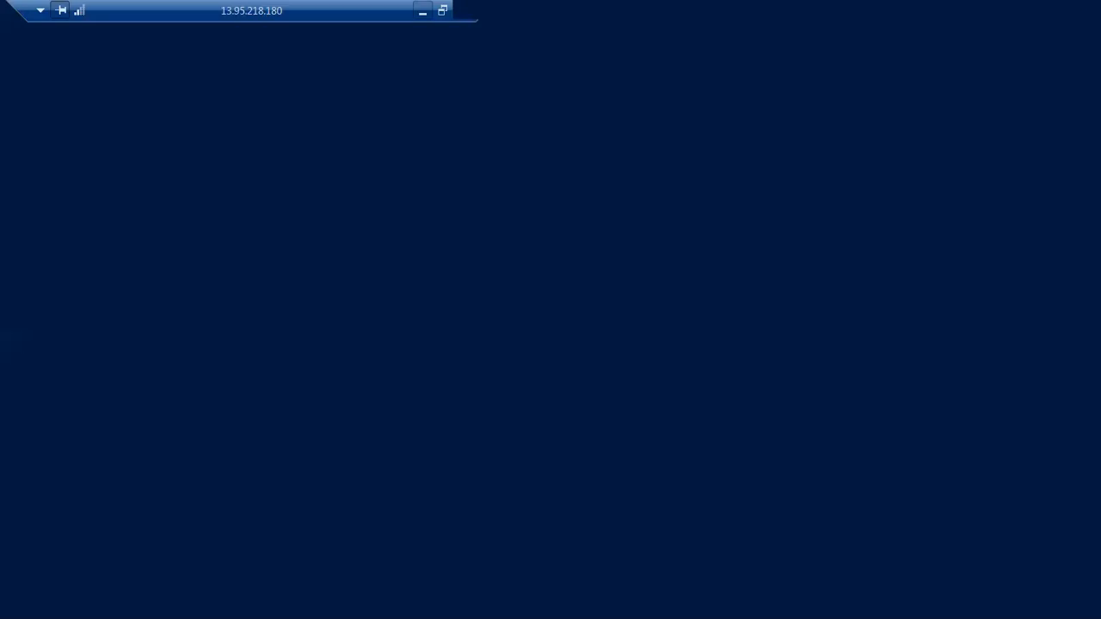
pyautogui.click(421, 12)
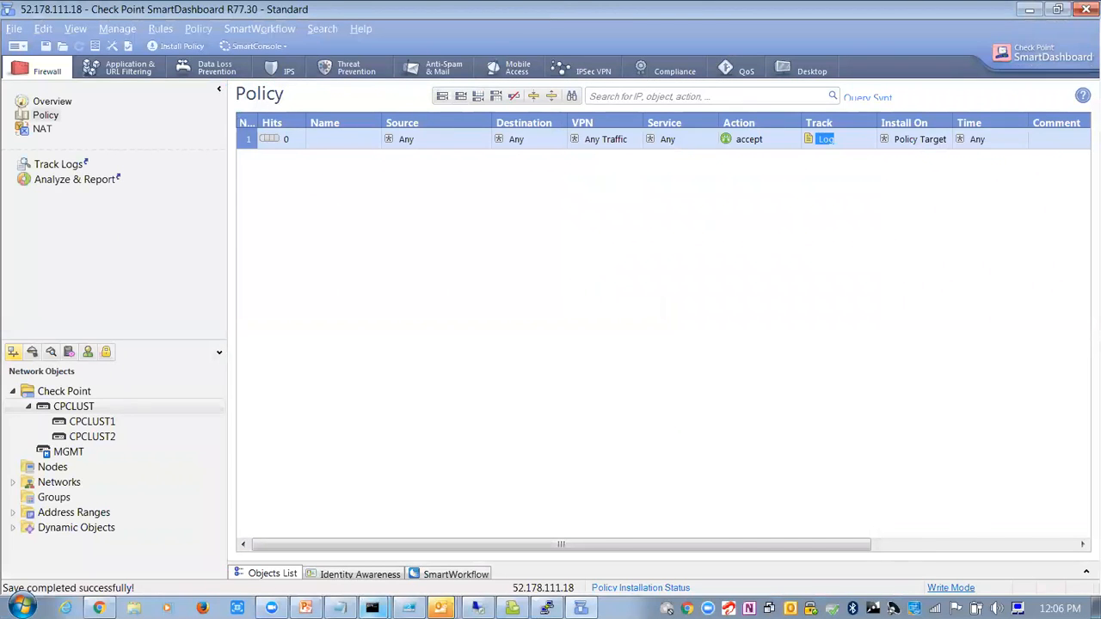
pyautogui.click(547, 608)
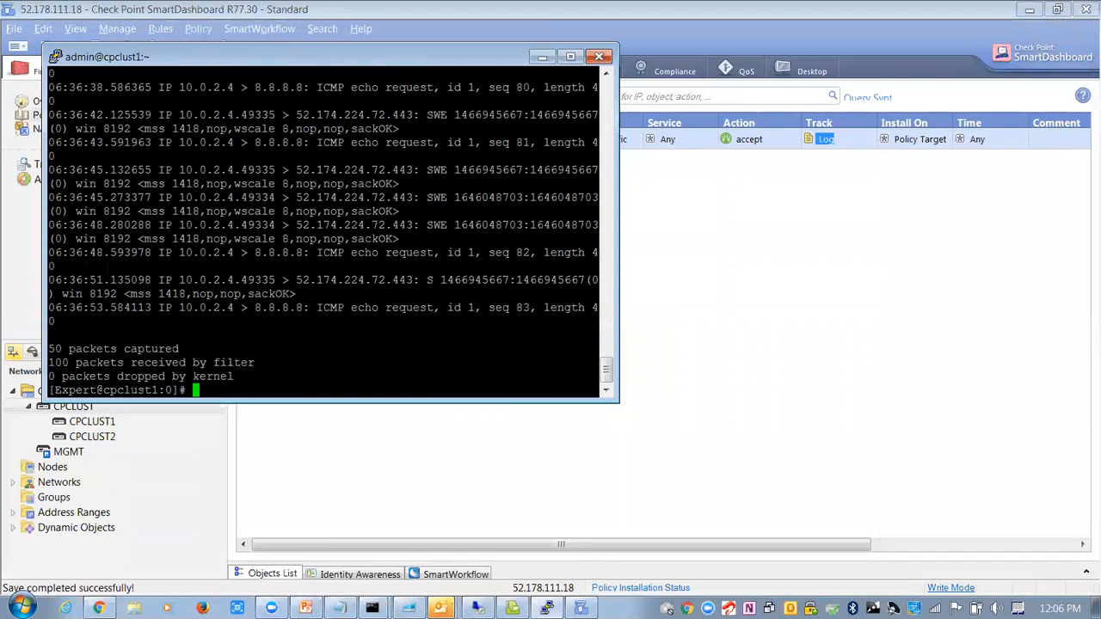
# - Run cphaprob stat on cpclust1 and check the state of each cluster member
pyautogui.write('cphaprob stat')
pyautogui.press('Return')
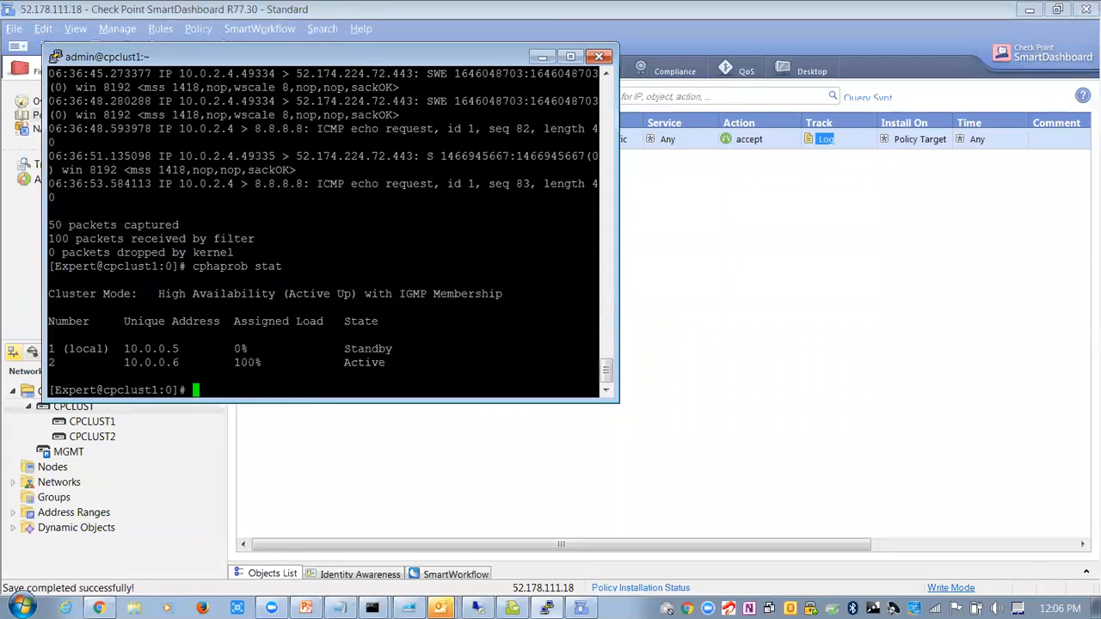
pyautogui.doubleClick(367, 349)
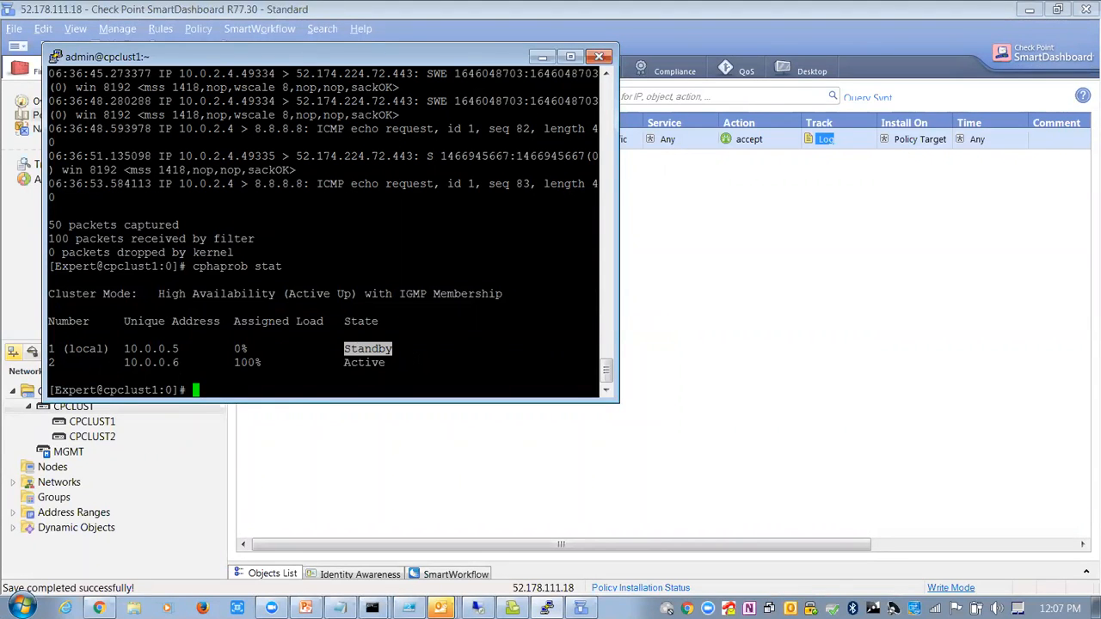
pyautogui.click(367, 350)
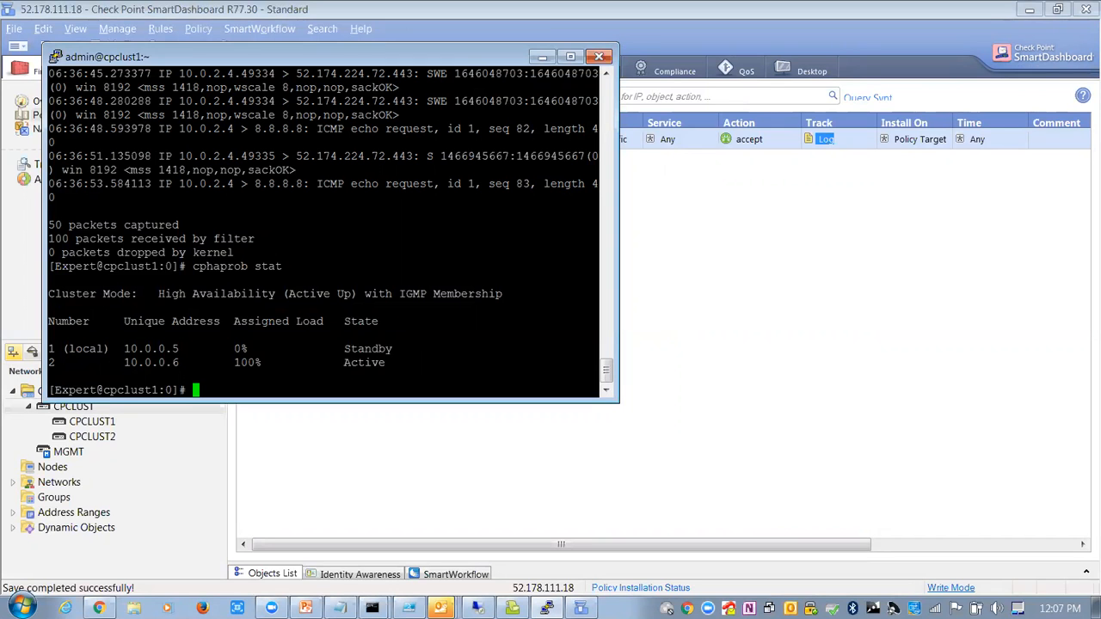
pyautogui.doubleClick(368, 349)
# - In the Azure portal, discard the unsaved route edit, set the WEB-RT default route's next hop address to 10.0.1.5 and save it
pyautogui.click(99, 608)
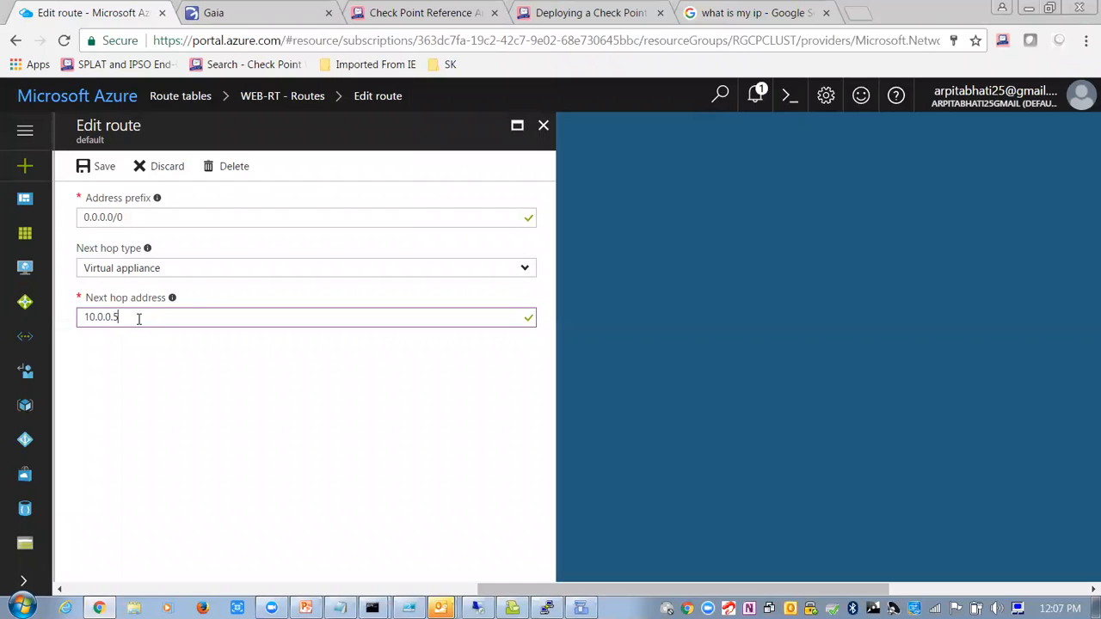
pyautogui.click(544, 125)
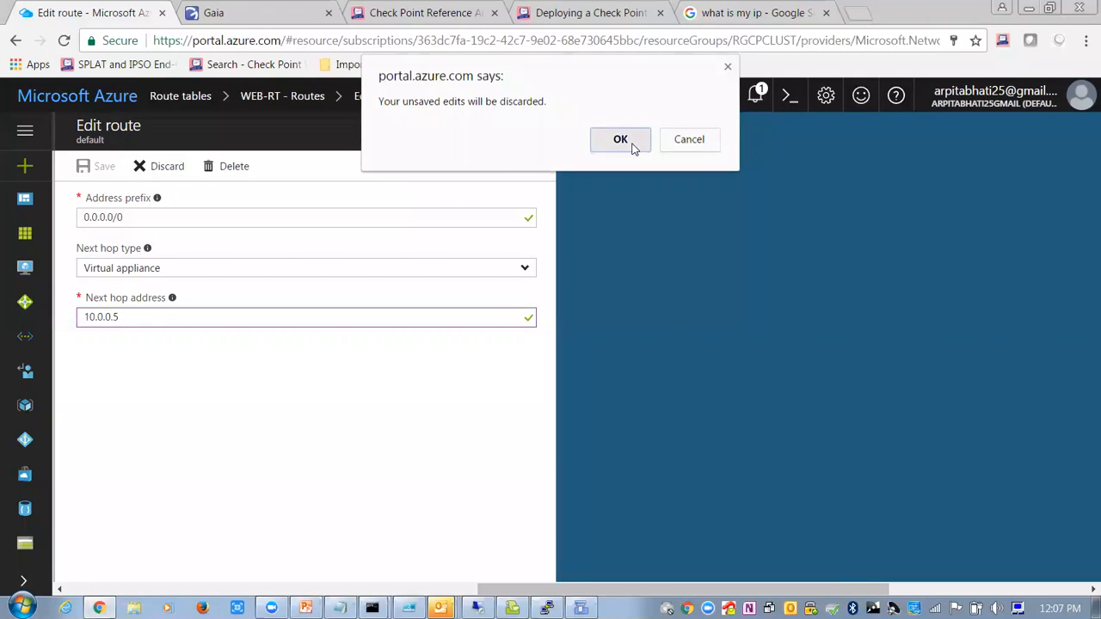
pyautogui.click(620, 140)
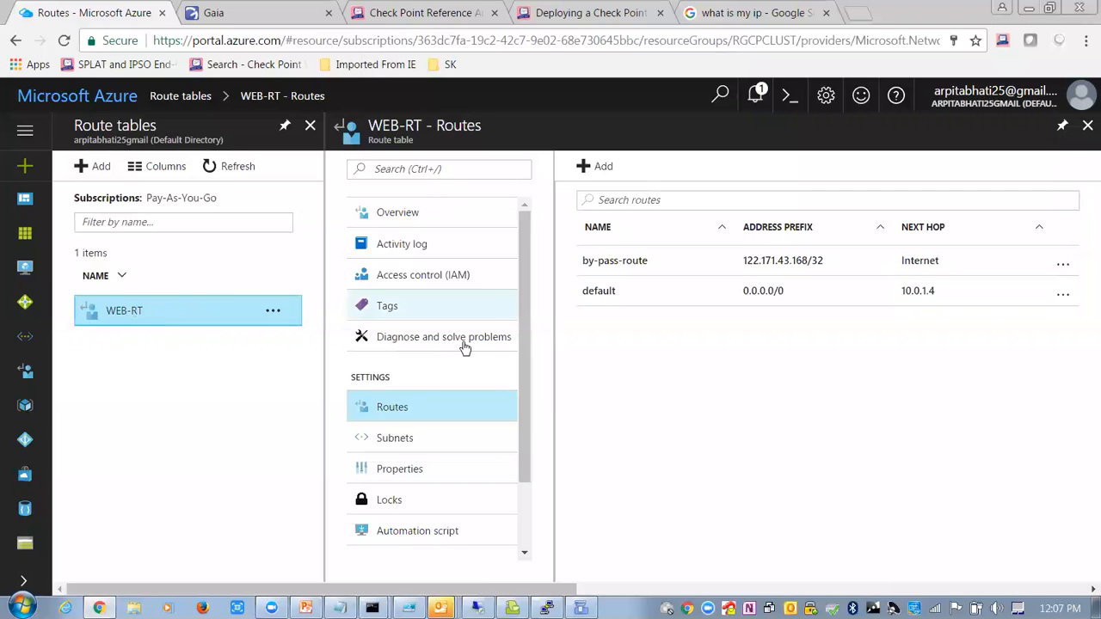
pyautogui.click(860, 297)
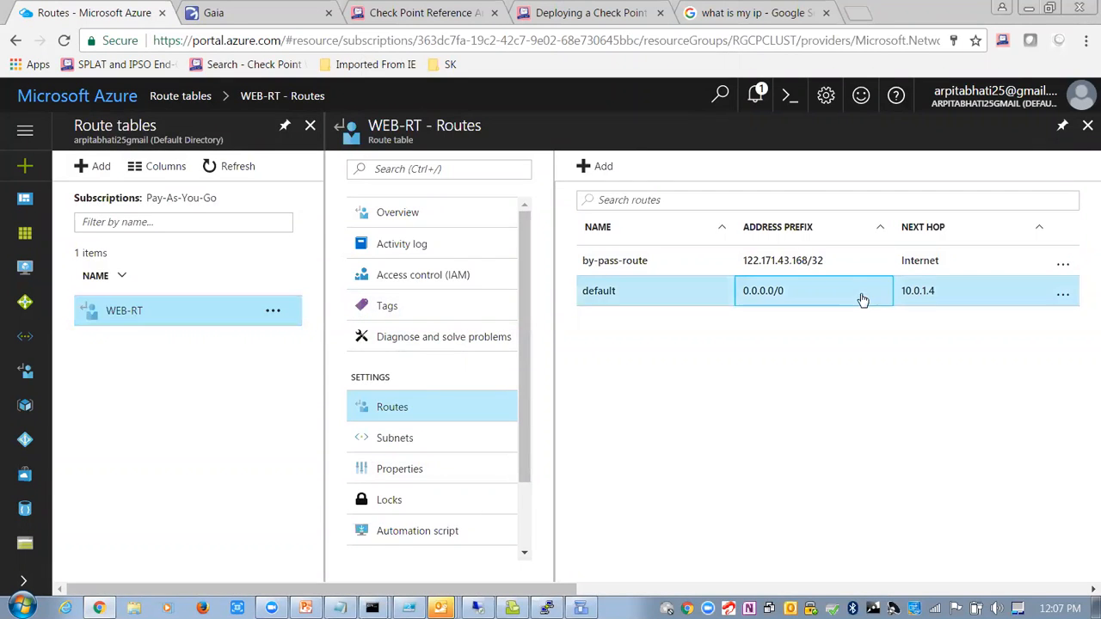
pyautogui.click(162, 319)
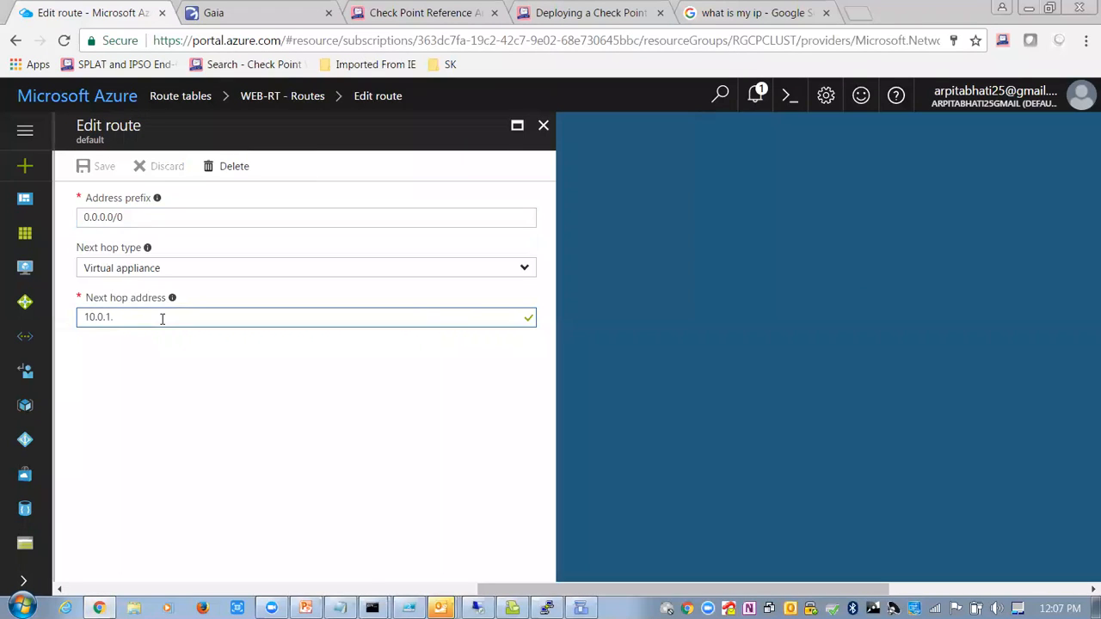
pyautogui.click(102, 166)
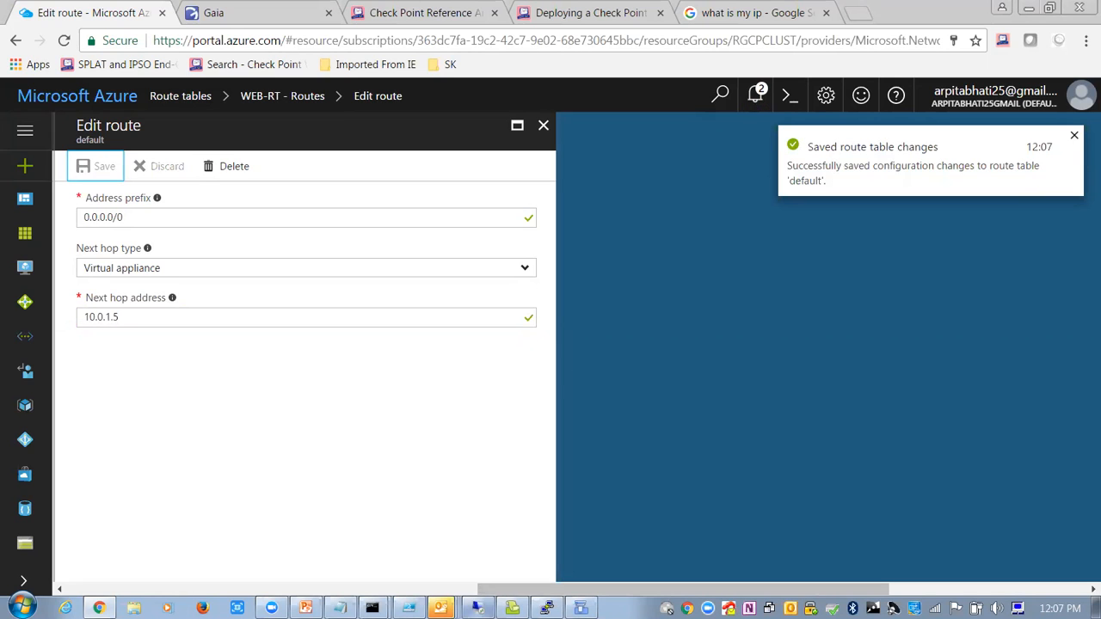
# - Check the web server's ping to 8.8.8.8, then view the newest log record for it in SmartView Tracker
pyautogui.click(477, 608)
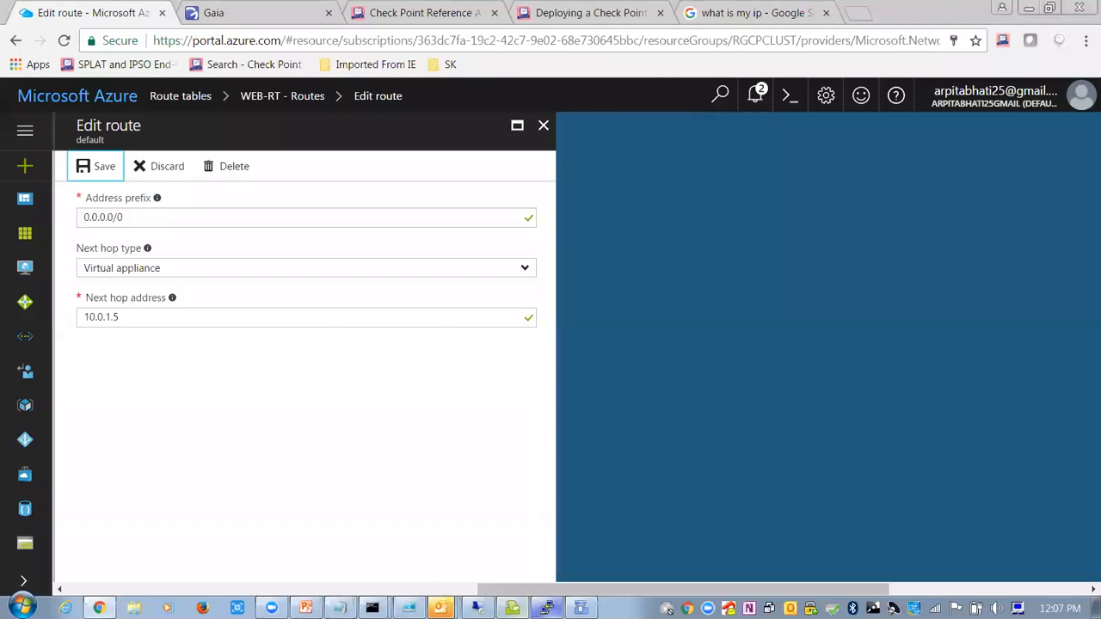
pyautogui.click(546, 608)
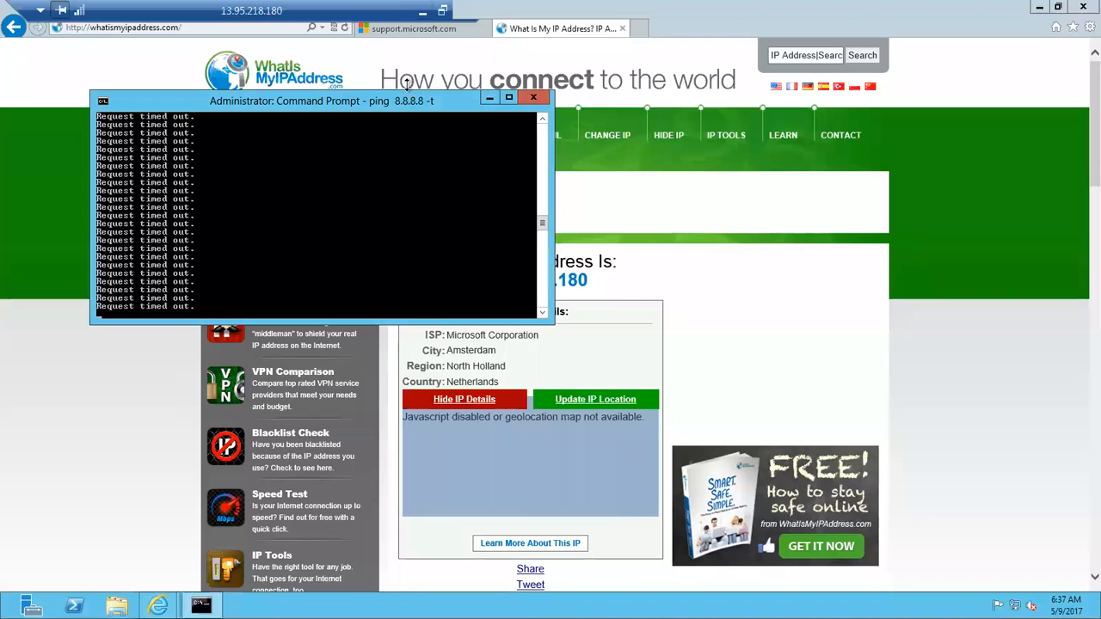
pyautogui.click(422, 11)
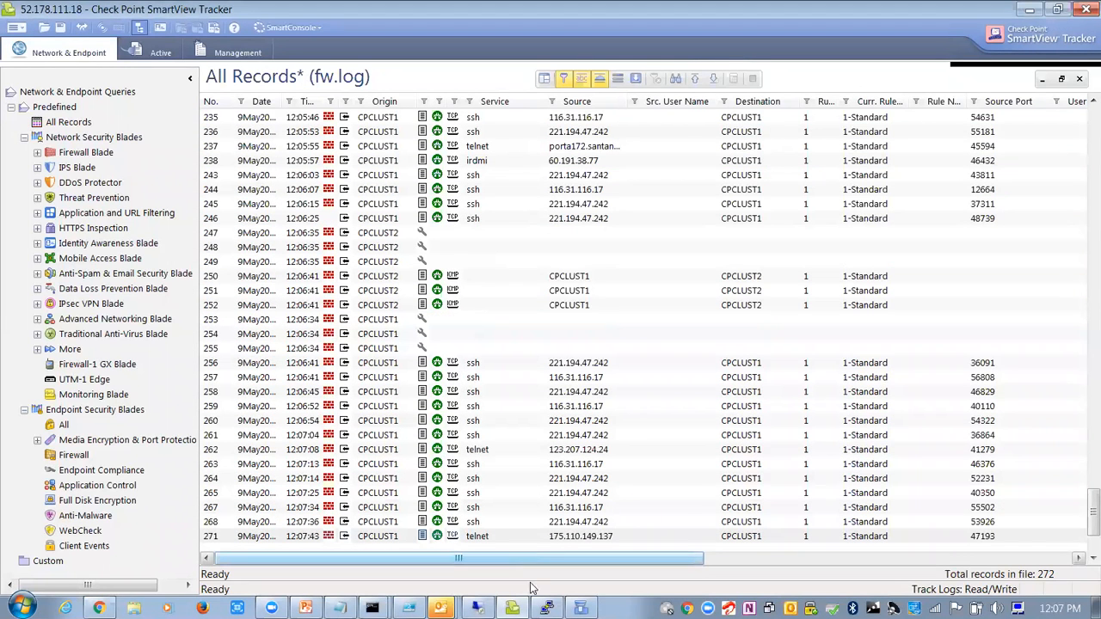
pyautogui.click(712, 78)
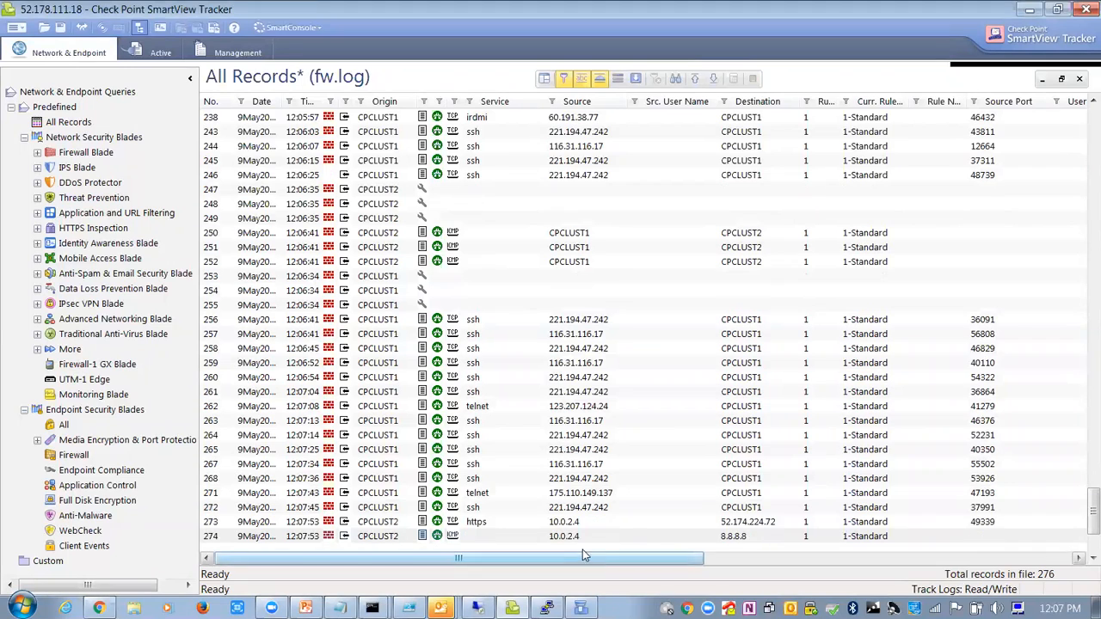
pyautogui.click(552, 536)
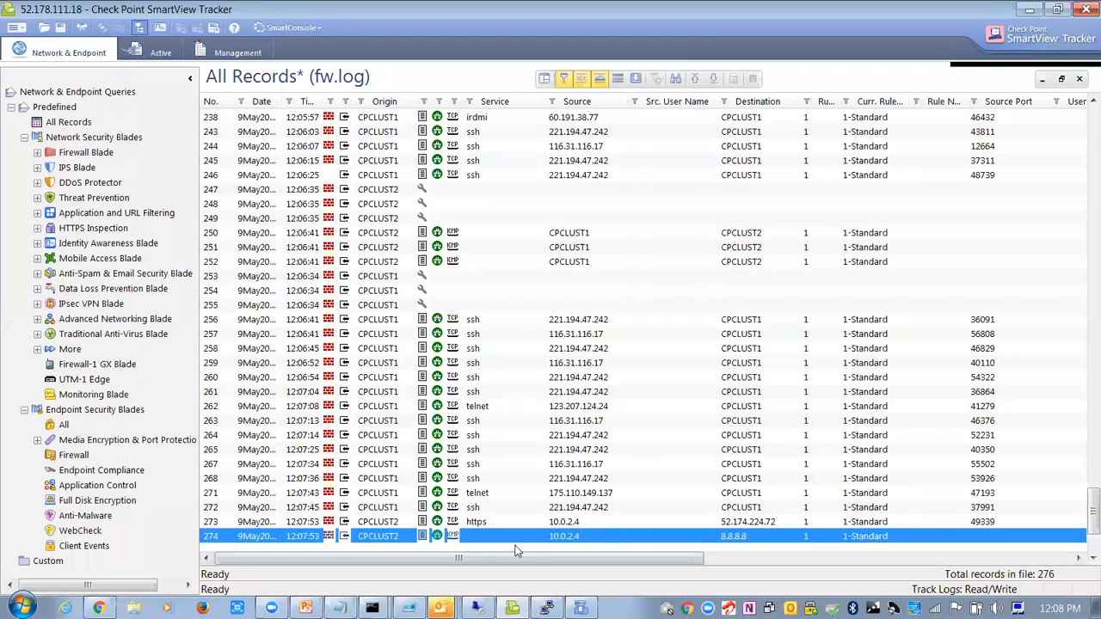
pyautogui.doubleClick(552, 537)
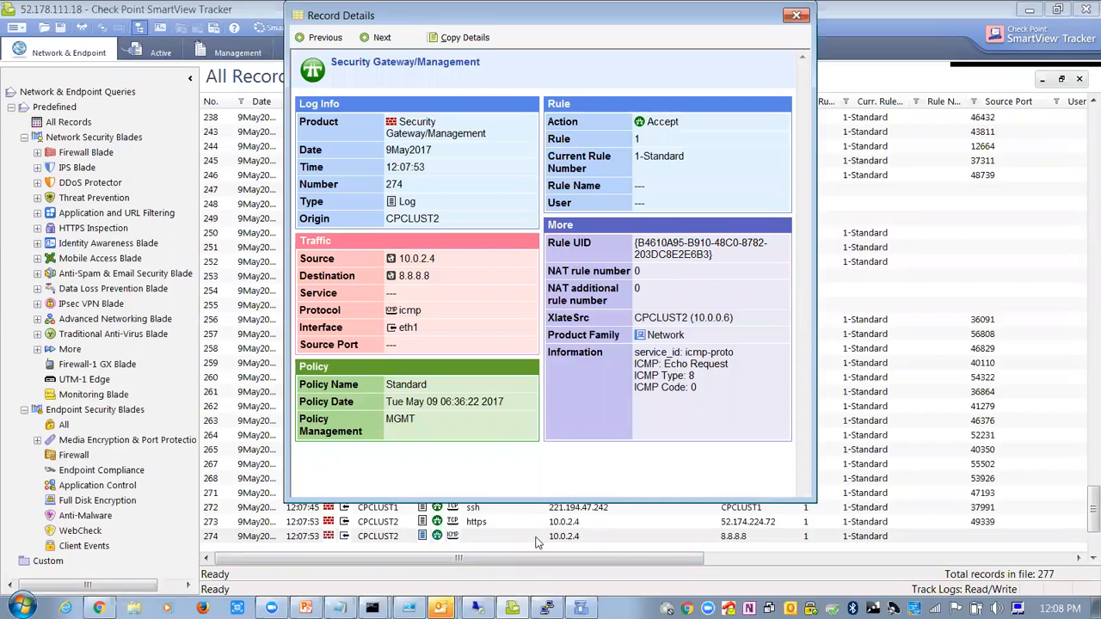
# - On the web server, stop the continuous ping to 8.8.8.8 and ping 4.2.2.2 instead
pyautogui.click(478, 608)
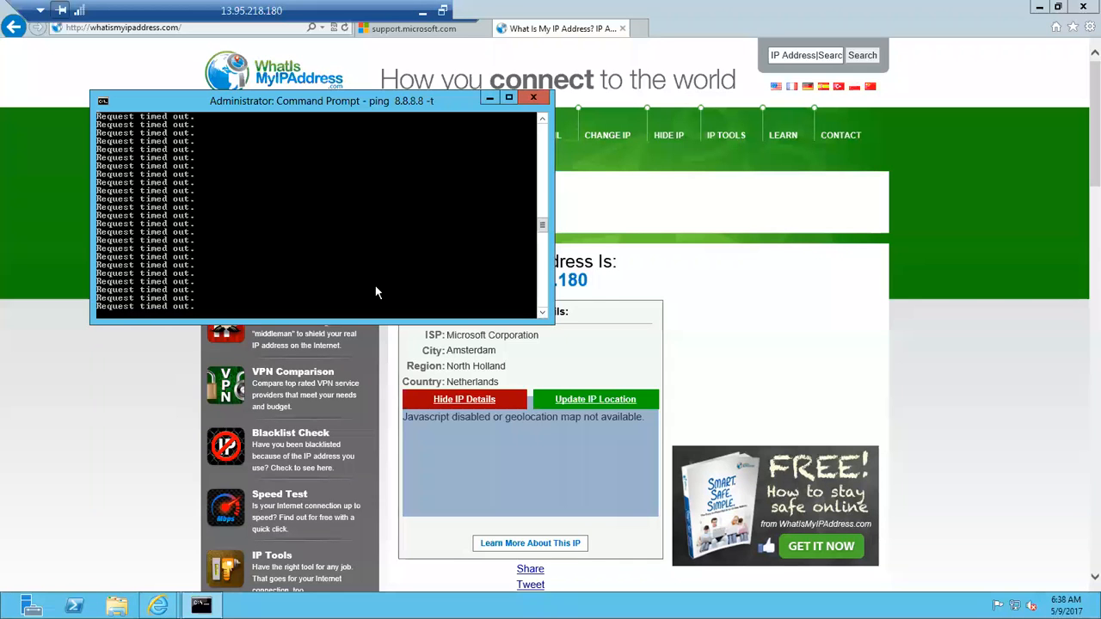
pyautogui.hotkey('ctrl', 'c')
pyautogui.press('Return')
pyautogui.press('Return')
pyautogui.press('Return')
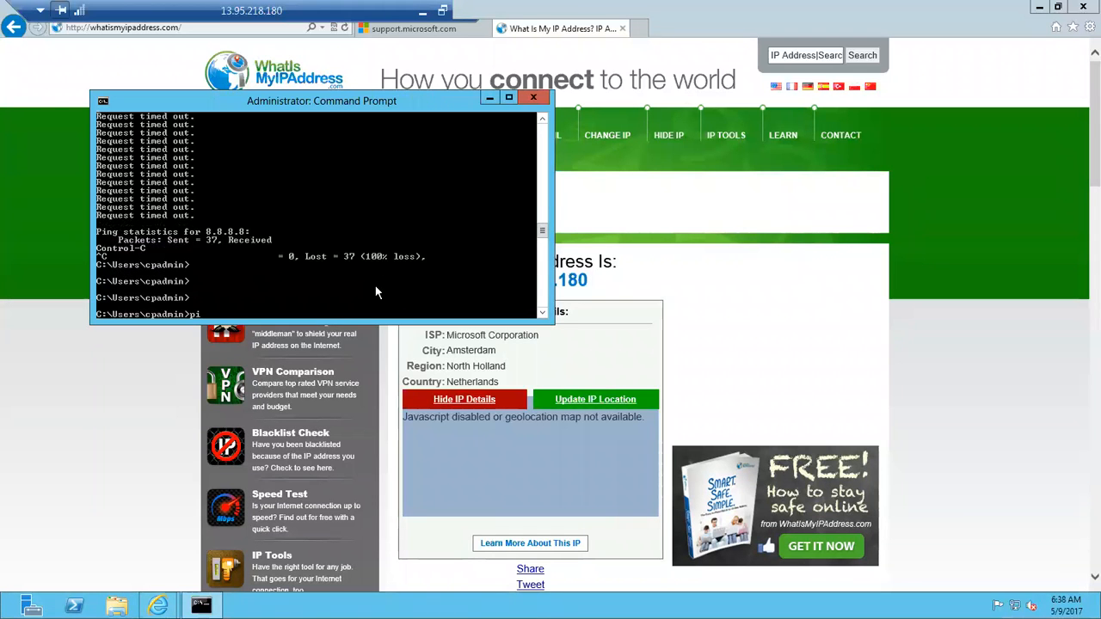
pyautogui.write('ping 4.2.2.2')
pyautogui.press('Return')
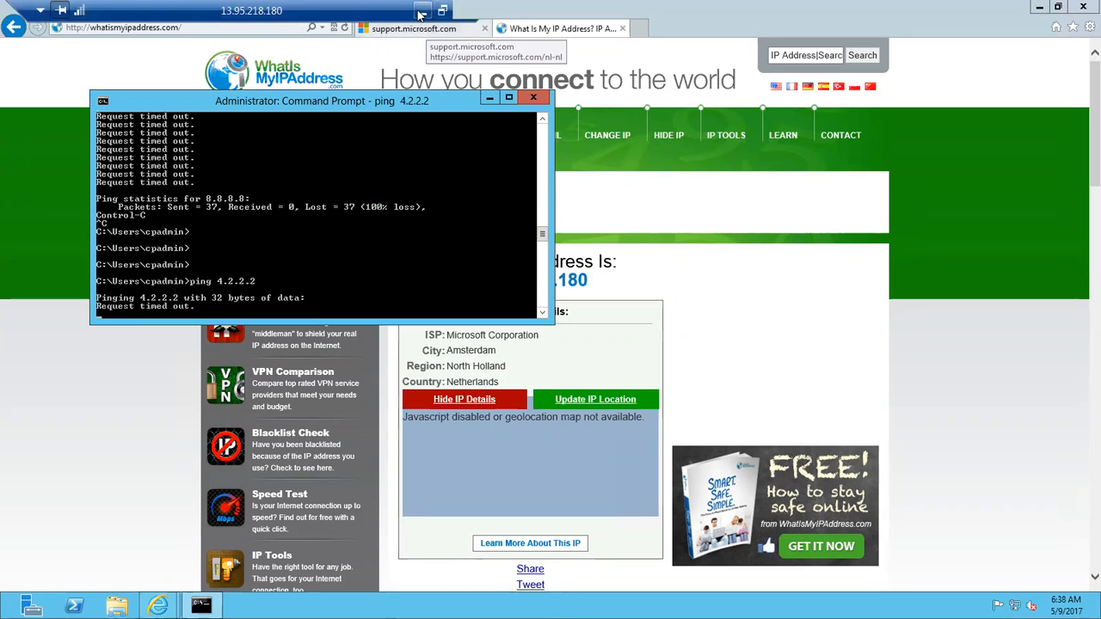
# - Browse to the Blacklist Check page and back to My IP on whatismyipaddress.com to check the web server's public IPv4 address
pyautogui.click(53, 471)
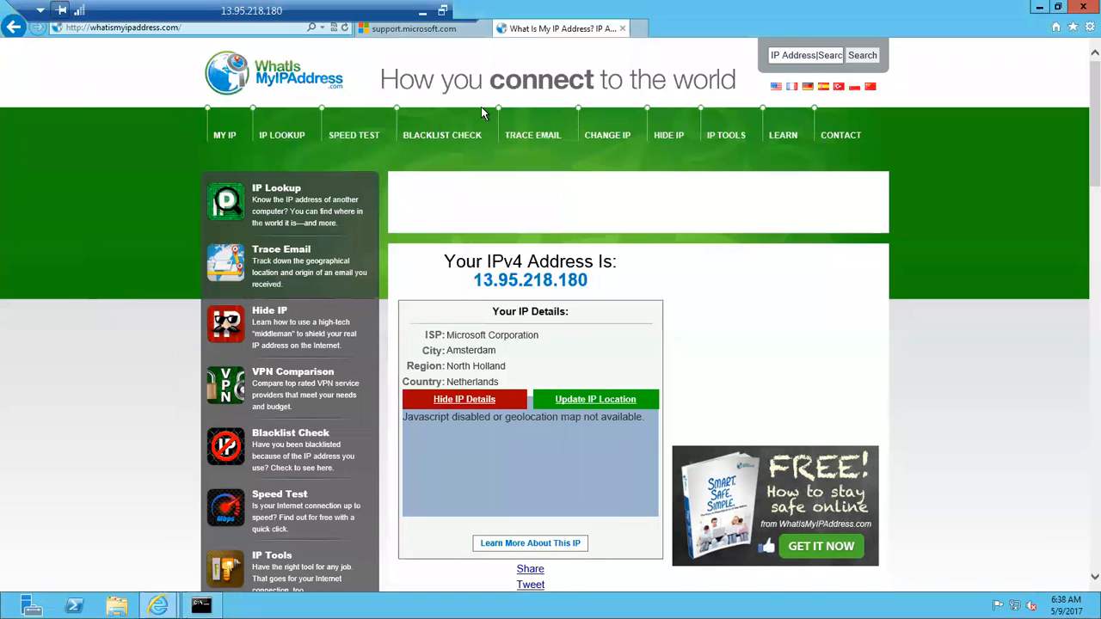
pyautogui.click(445, 140)
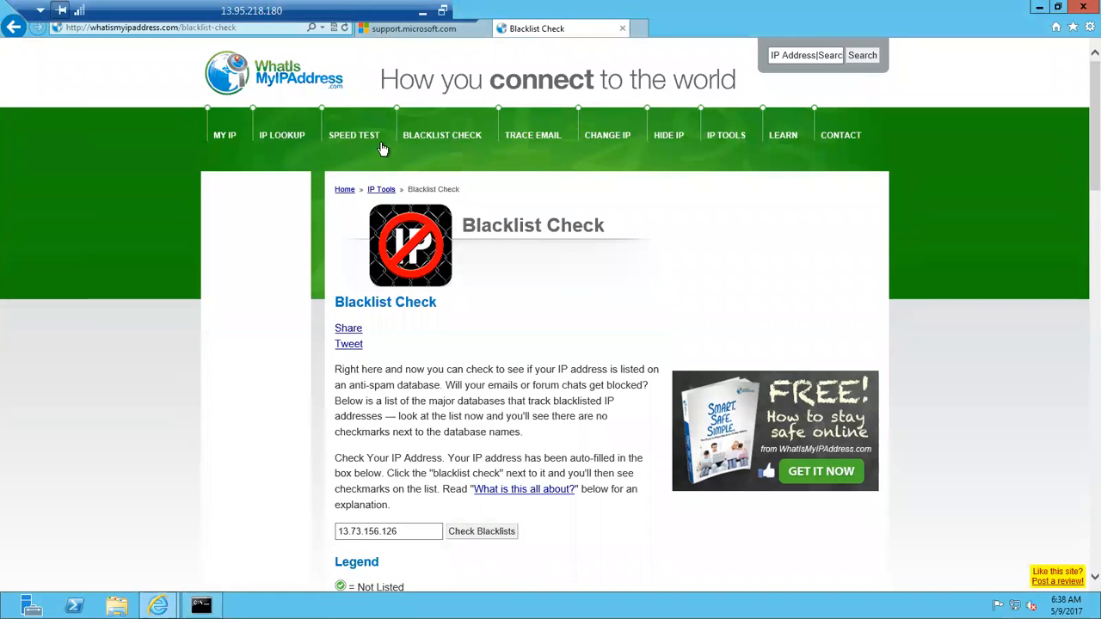
pyautogui.click(232, 137)
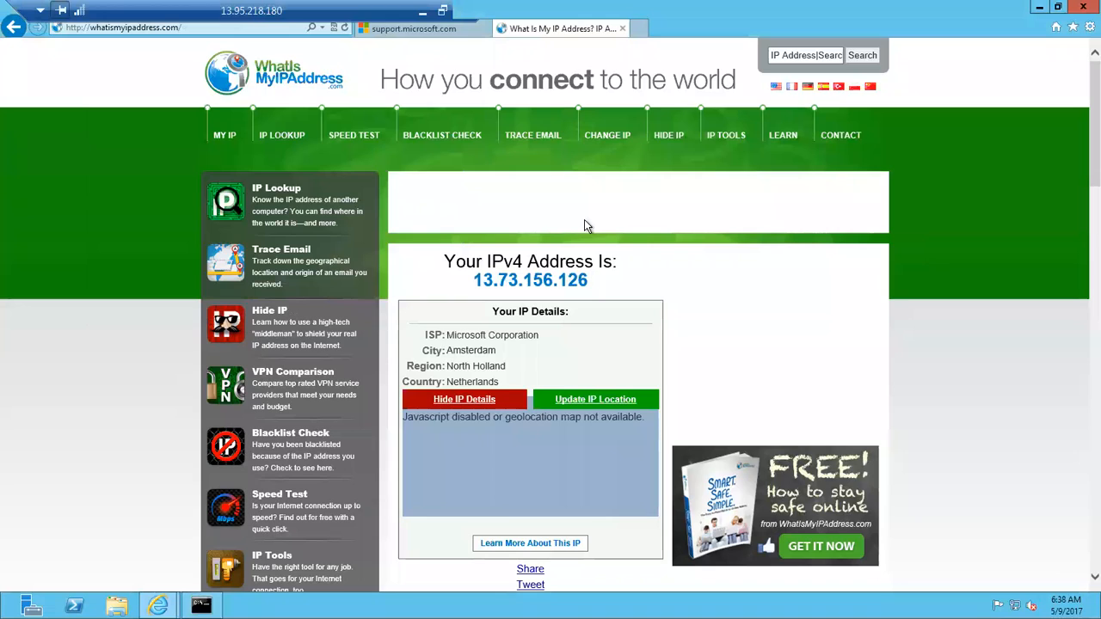
pyautogui.moveTo(590, 284); pyautogui.dragTo(471, 284)
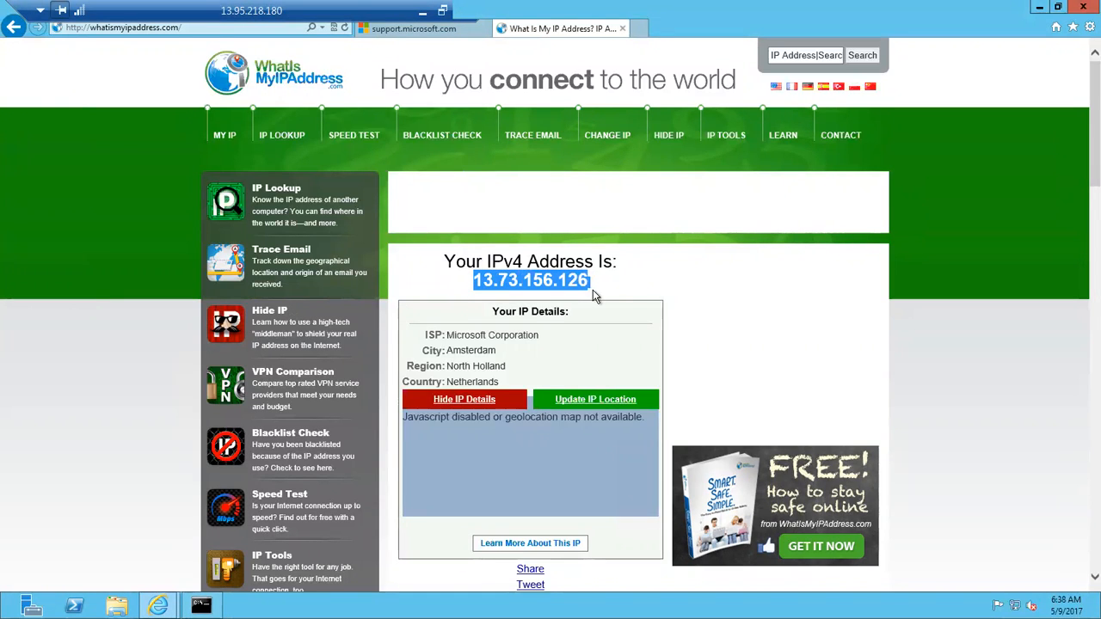
pyautogui.click(639, 288)
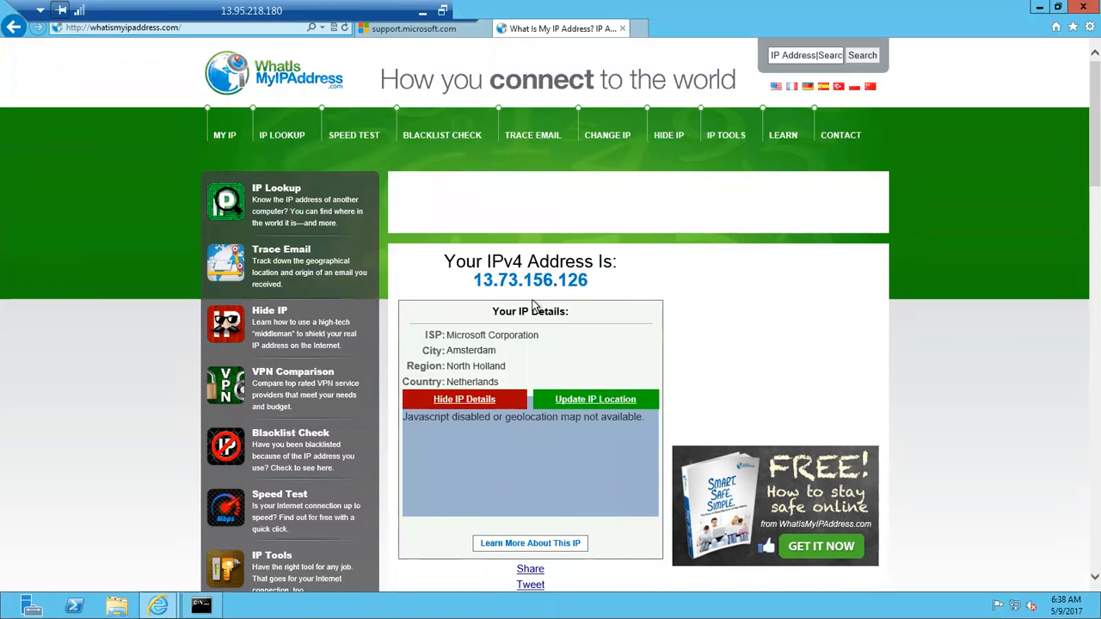
# - In SmartView Tracker, inspect the http record from 10.0.2.4 to 104.24.5.71 among the newest logs, then recheck the web server's public IP
pyautogui.click(422, 12)
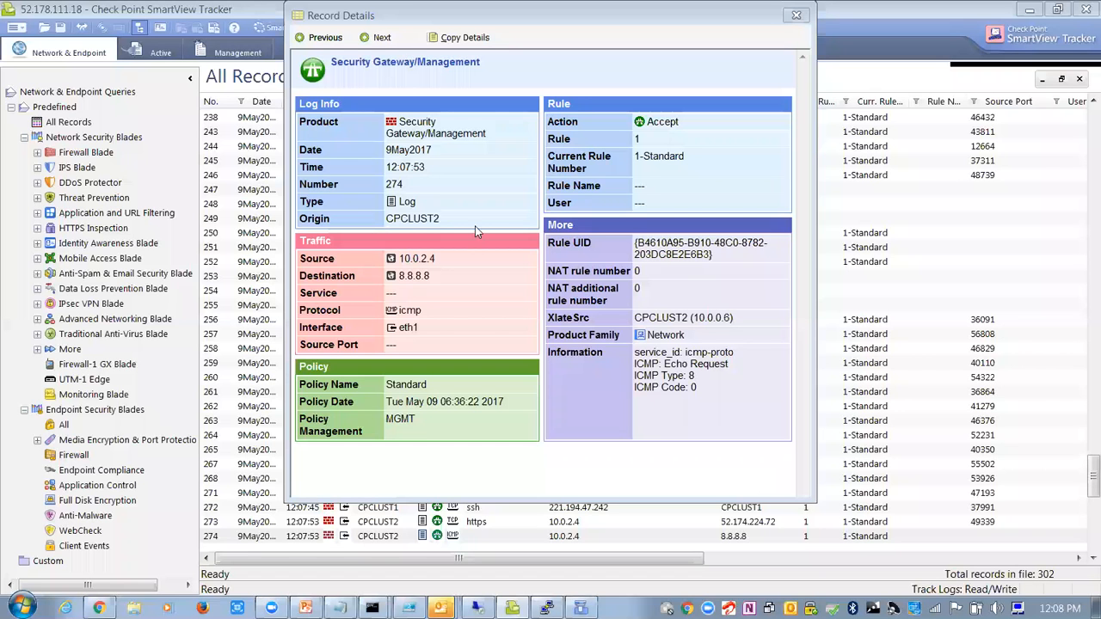
pyautogui.moveTo(394, 17); pyautogui.dragTo(303, 155)
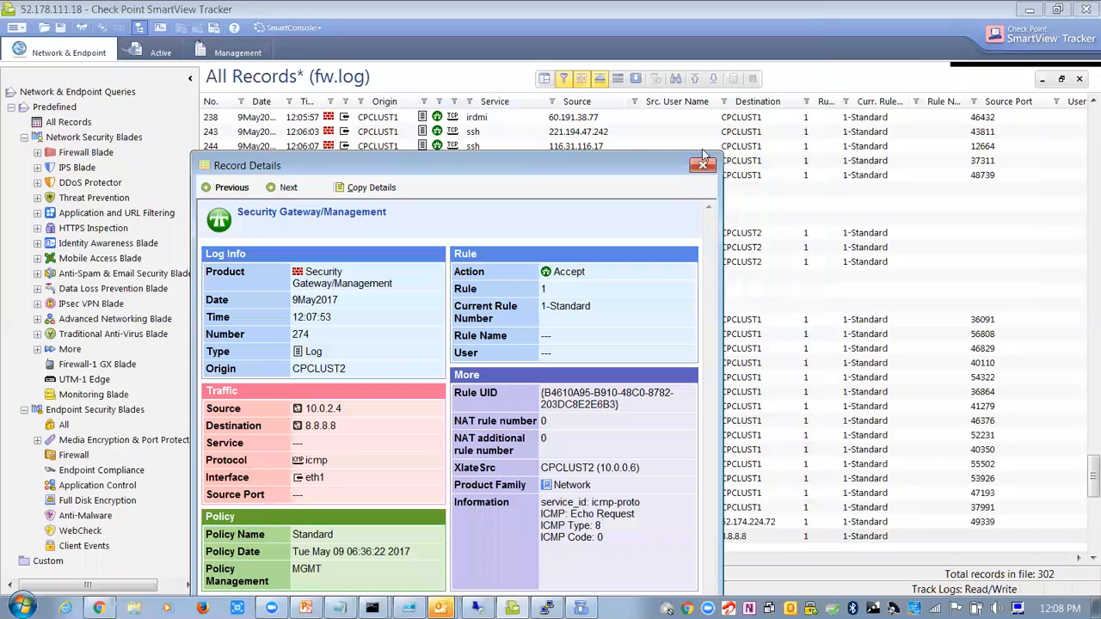
pyautogui.click(705, 152)
pyautogui.click(713, 85)
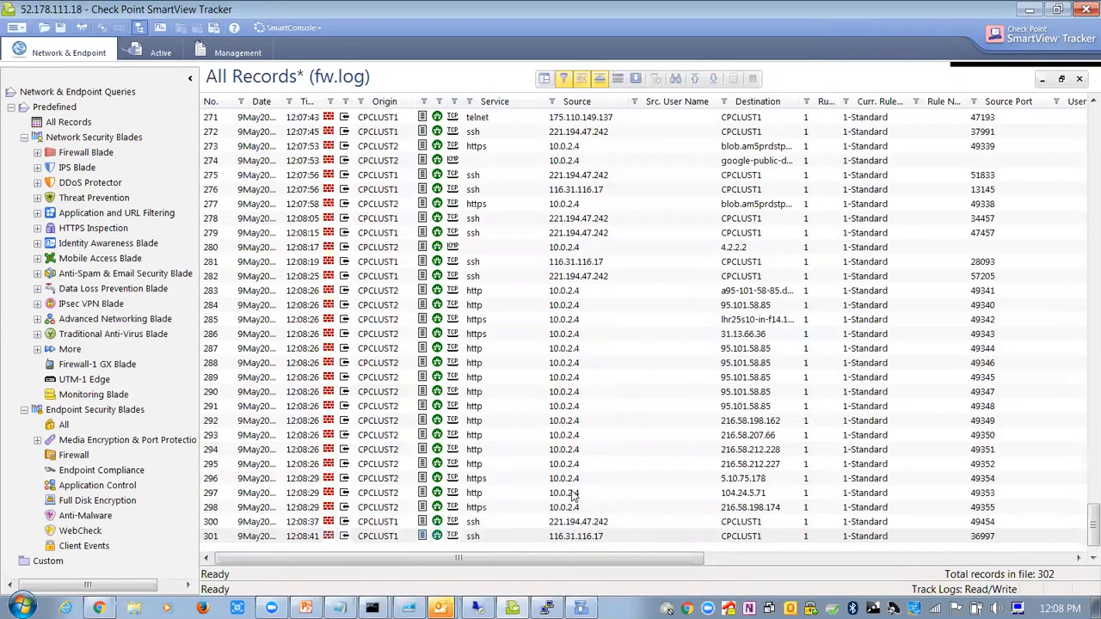
pyautogui.doubleClick(579, 491)
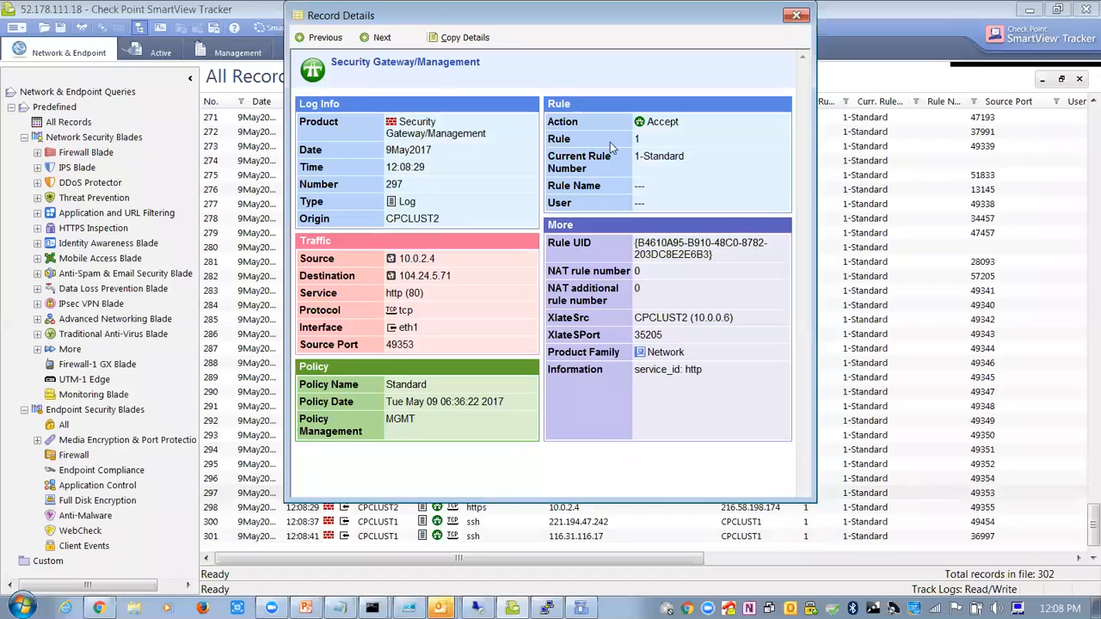
pyautogui.moveTo(503, 19); pyautogui.dragTo(433, 114)
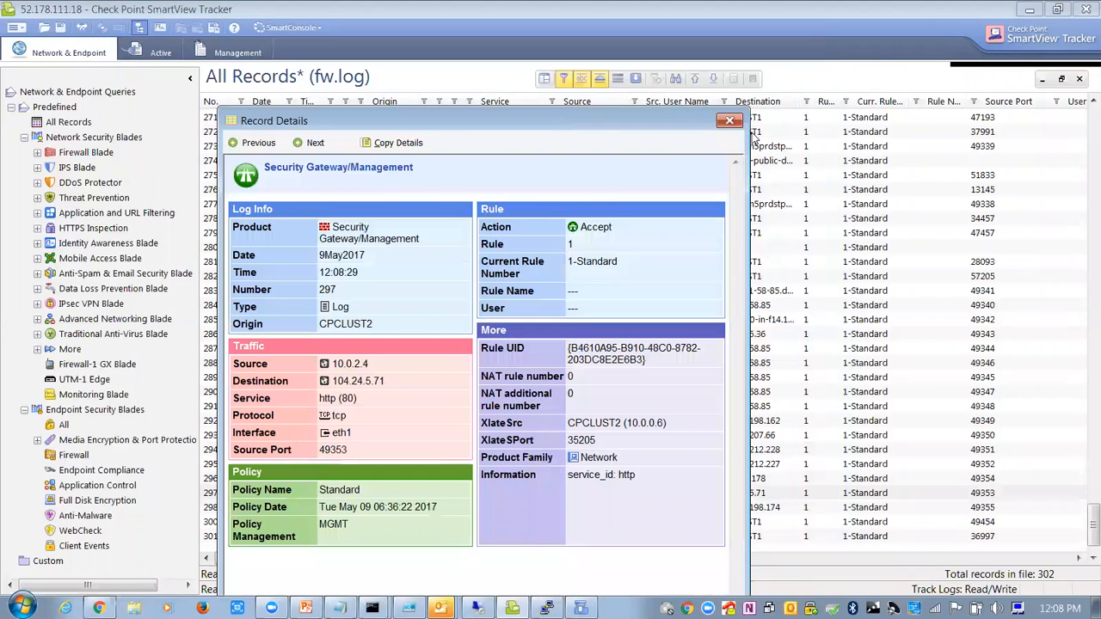
pyautogui.click(731, 121)
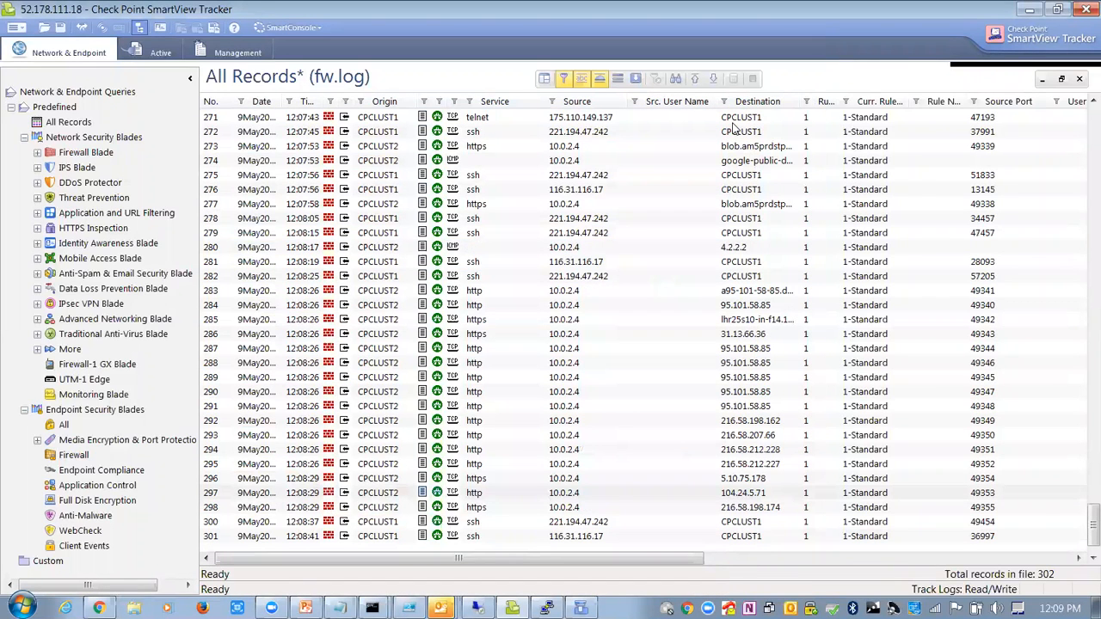
pyautogui.click(478, 608)
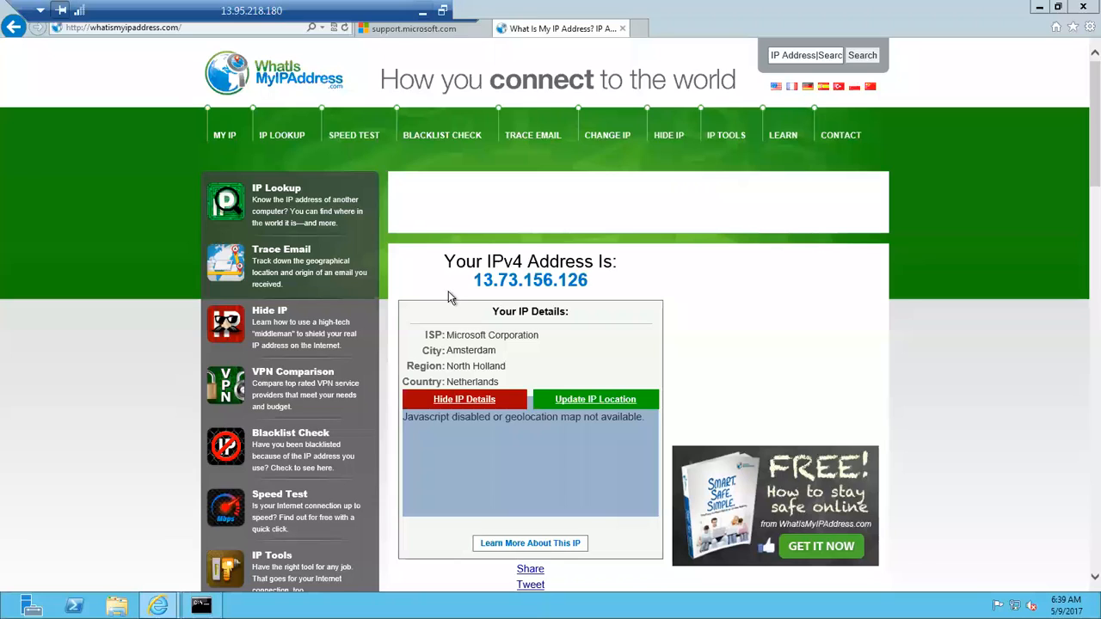
pyautogui.click(422, 10)
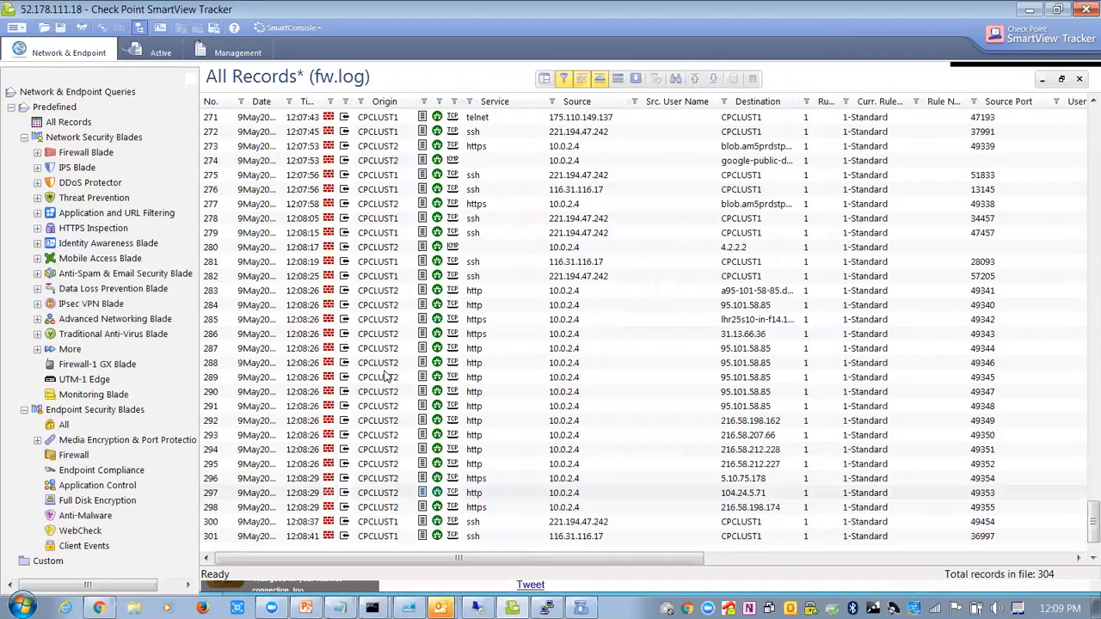
# - Switch to the Azure portal and close the default route's edit form, discarding the unsaved edits
pyautogui.click(99, 608)
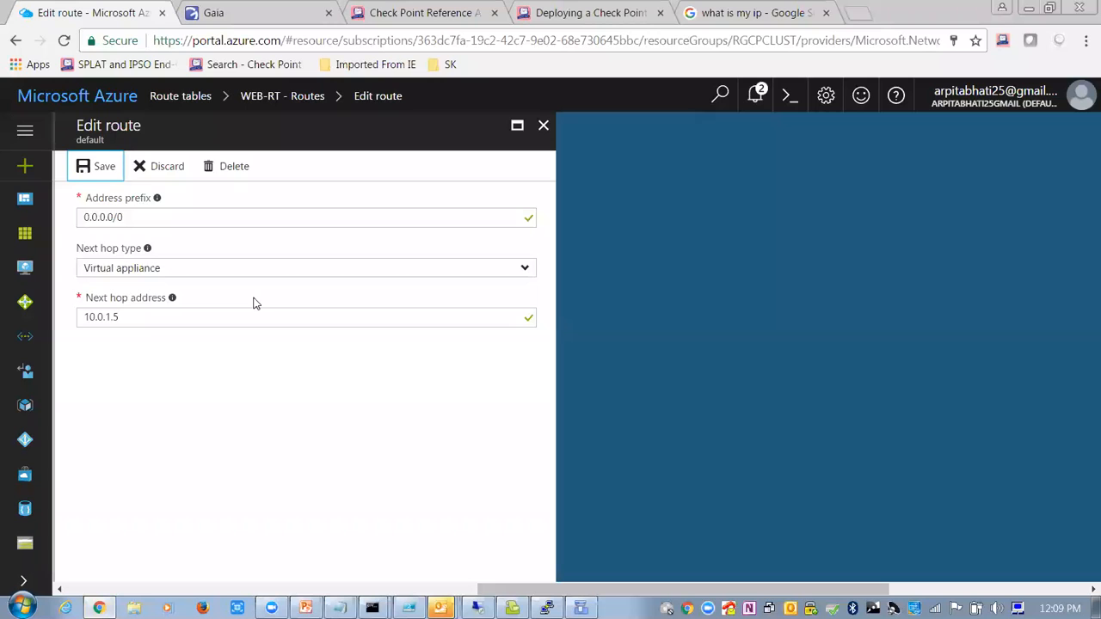
pyautogui.click(543, 124)
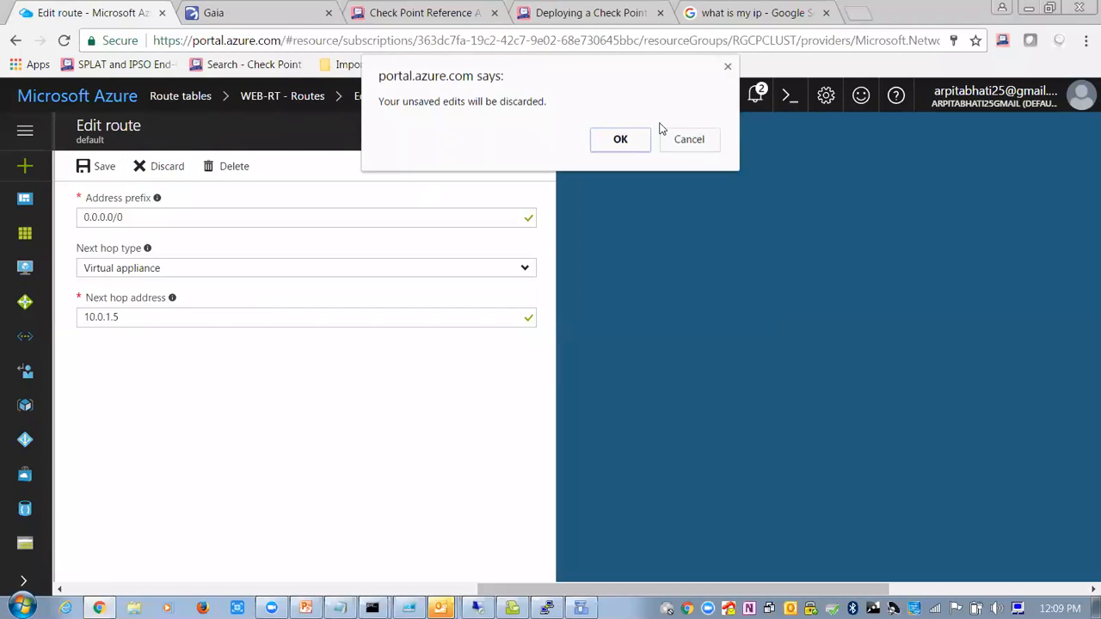
pyautogui.click(631, 140)
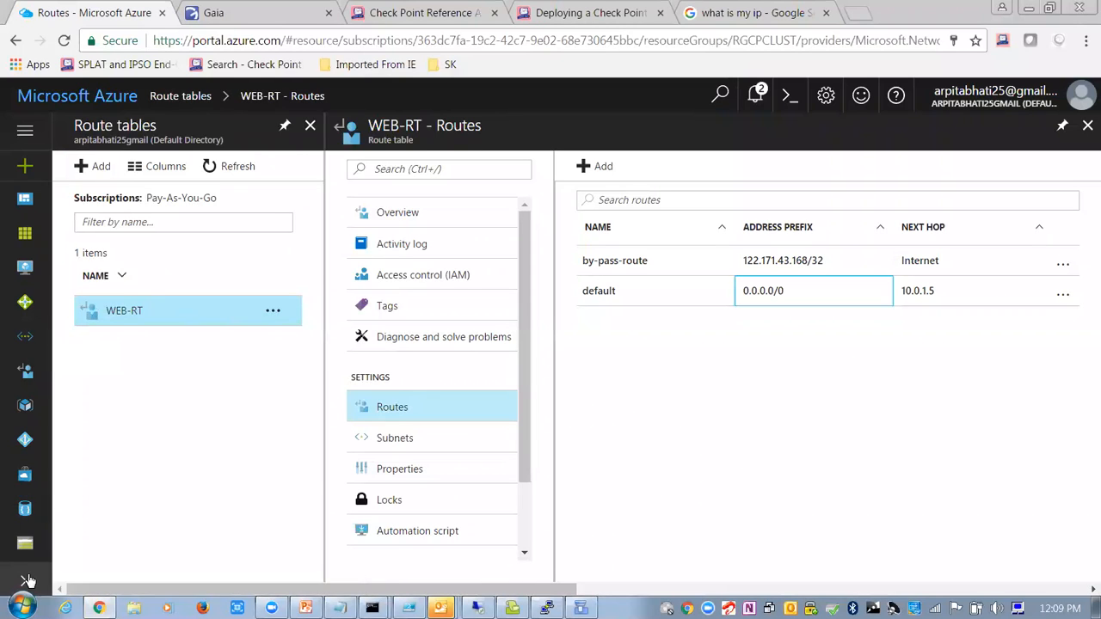
# - Open the CPCLUST1 virtual machine and go to its Access control (IAM) settings
pyautogui.click(27, 582)
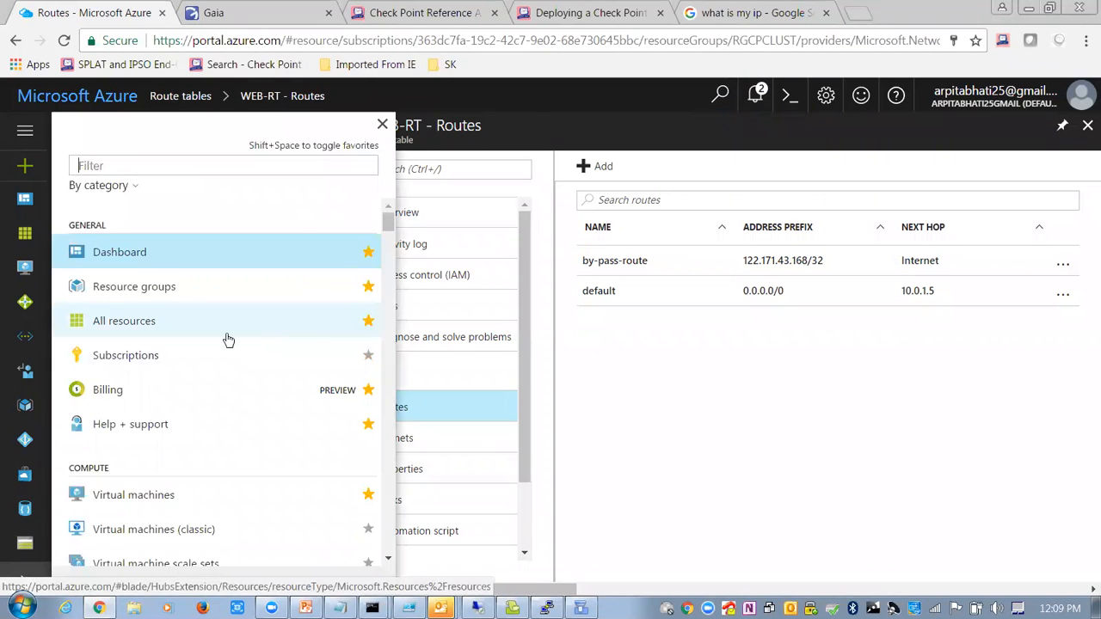
pyautogui.click(166, 497)
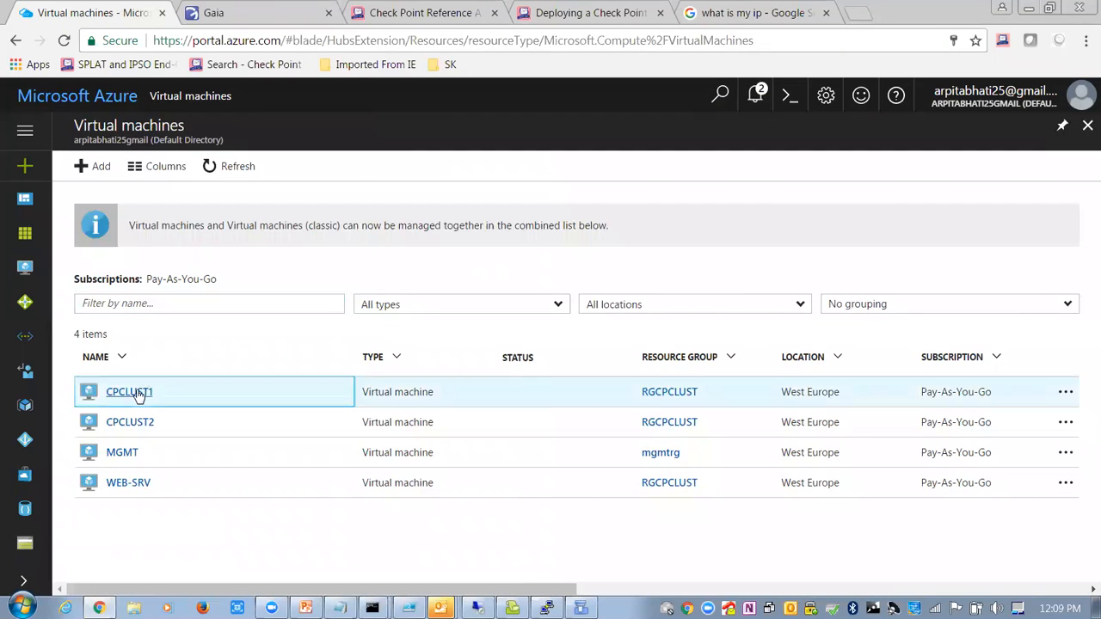
pyautogui.click(129, 393)
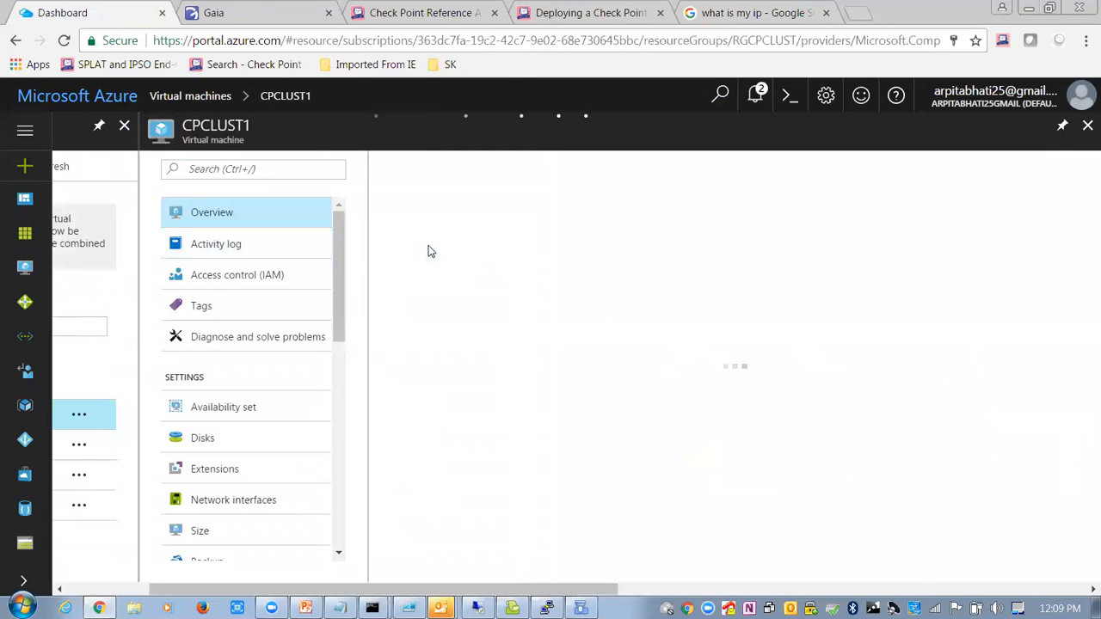
pyautogui.scroll(-3, 344, 344)
pyautogui.moveTo(351, 381); pyautogui.dragTo(341, 203)
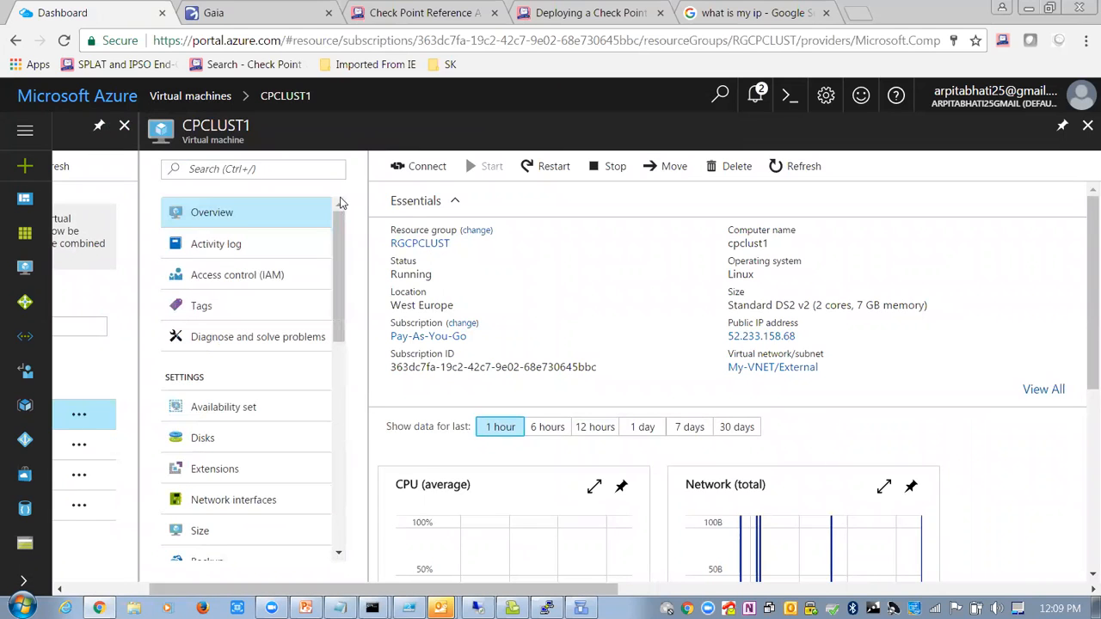
pyautogui.click(273, 282)
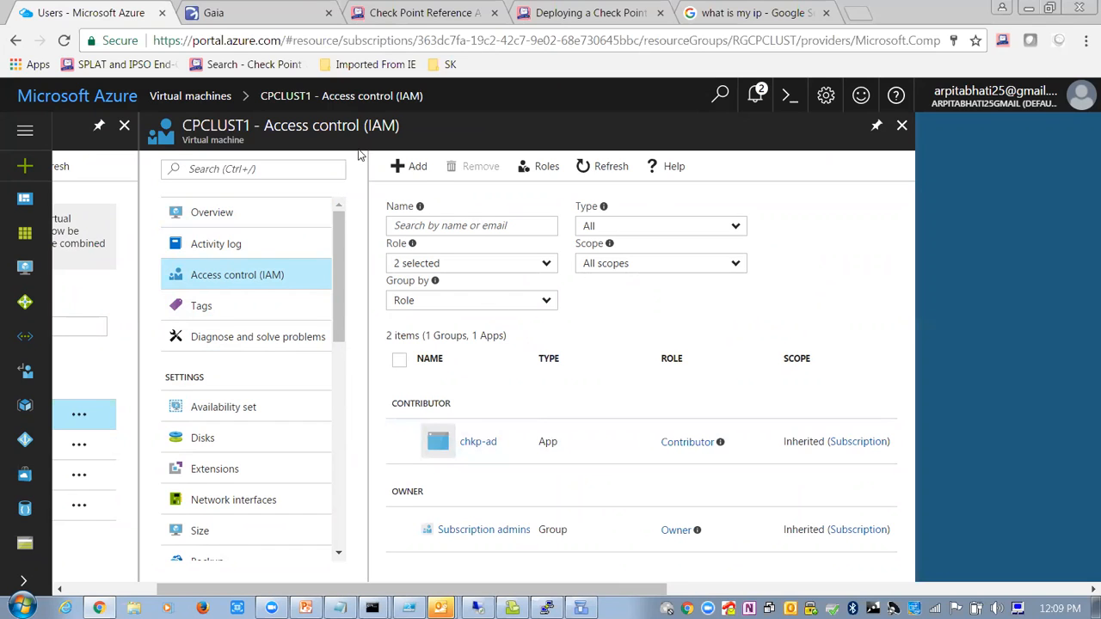
# - Grant the Contributor role on CPCLUST1 to the suggested user account and save the permission
pyautogui.click(404, 166)
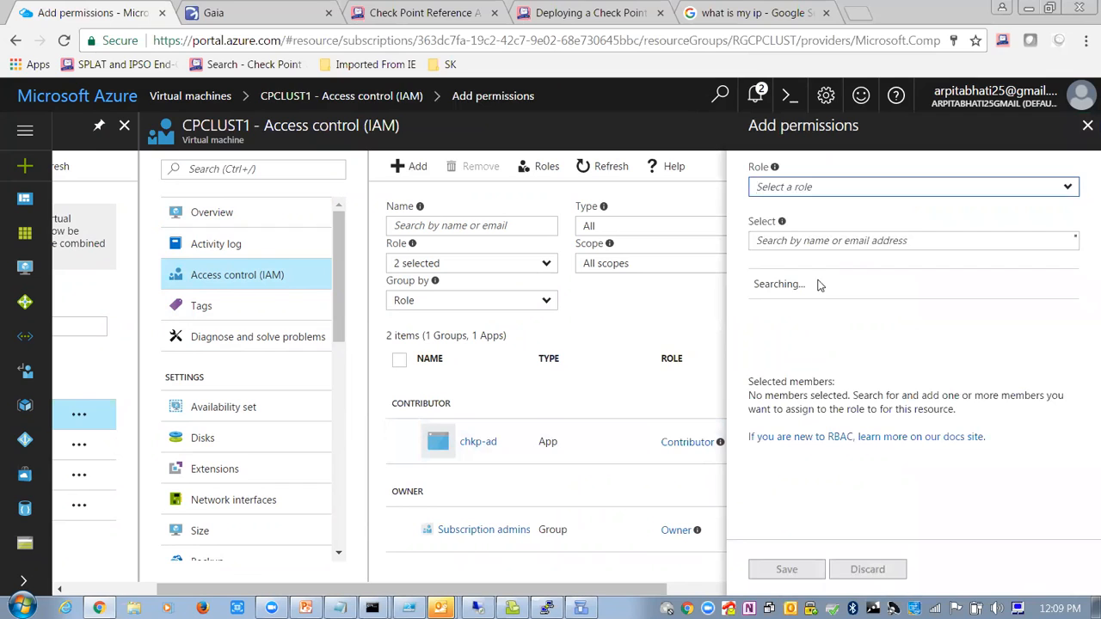
pyautogui.click(1067, 188)
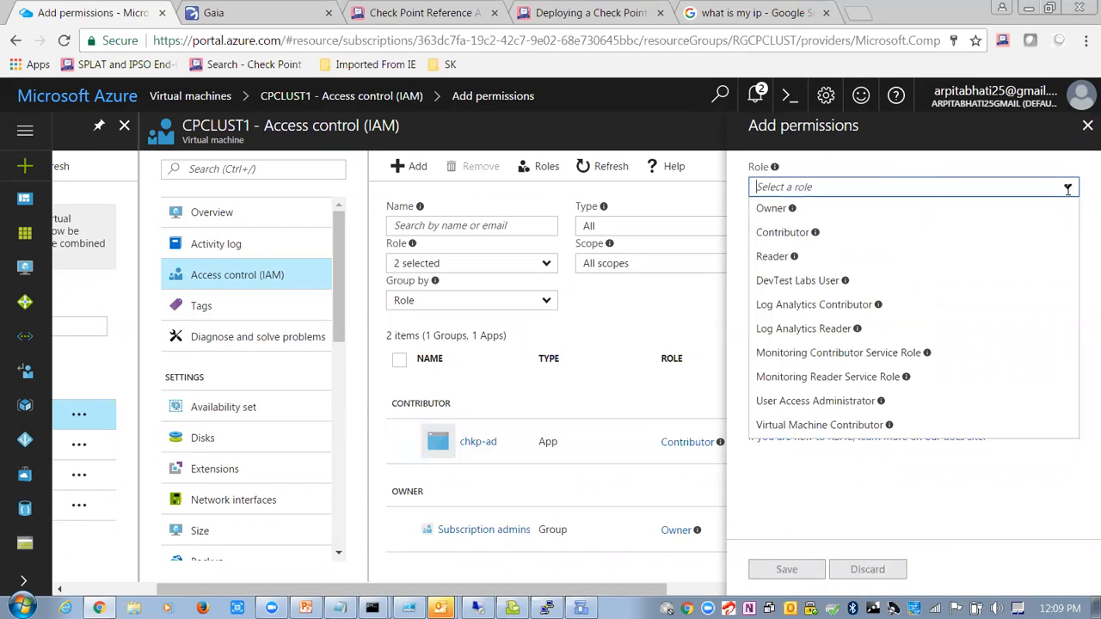
pyautogui.click(879, 239)
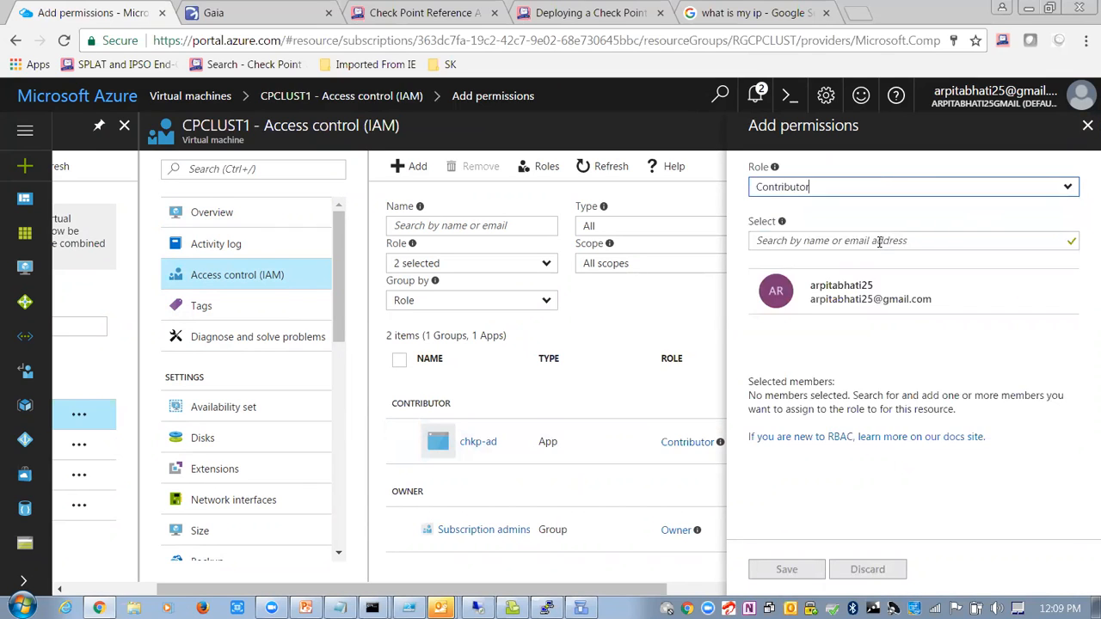
pyautogui.click(1065, 247)
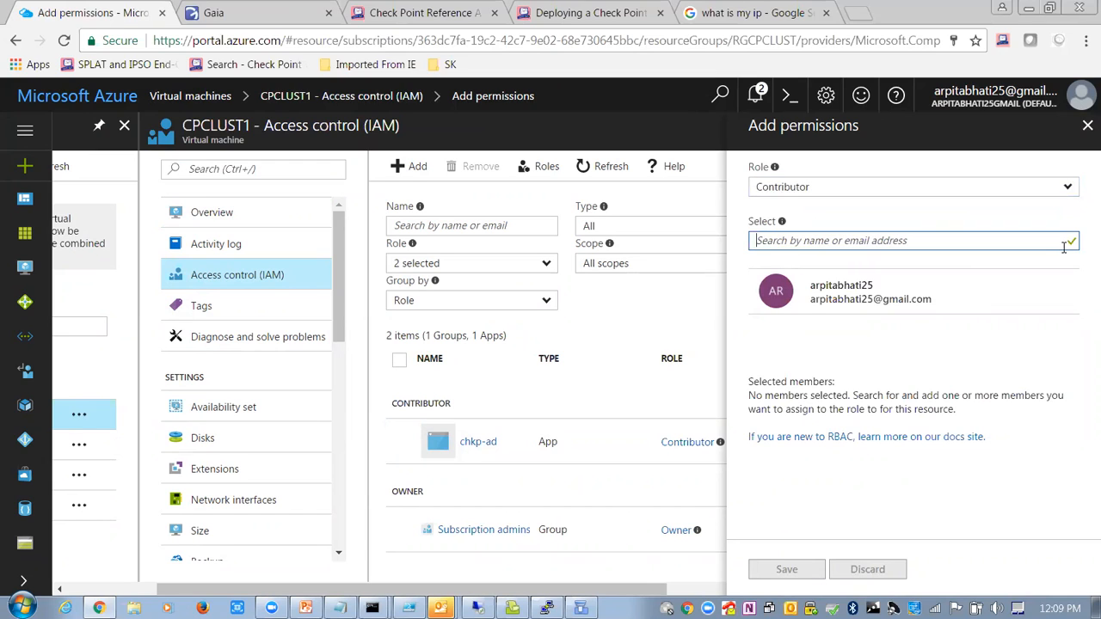
pyautogui.click(929, 303)
pyautogui.click(770, 576)
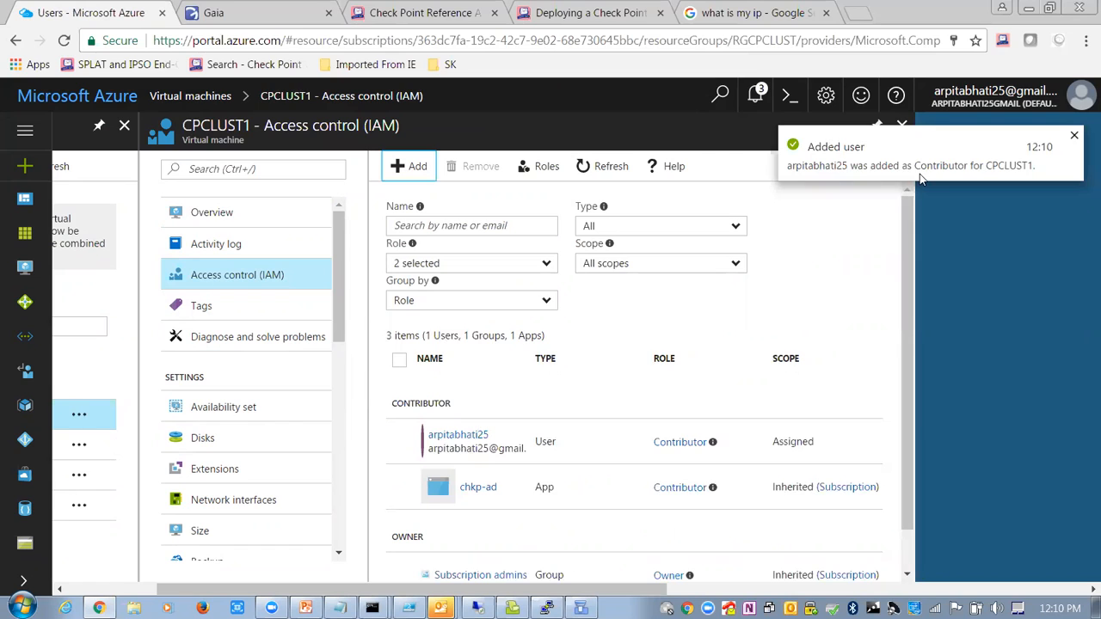
# - Review the added contributor's overview, application assignments and profile, then return to the CPCLUST1 role list
pyautogui.scroll(-1, 911, 271)
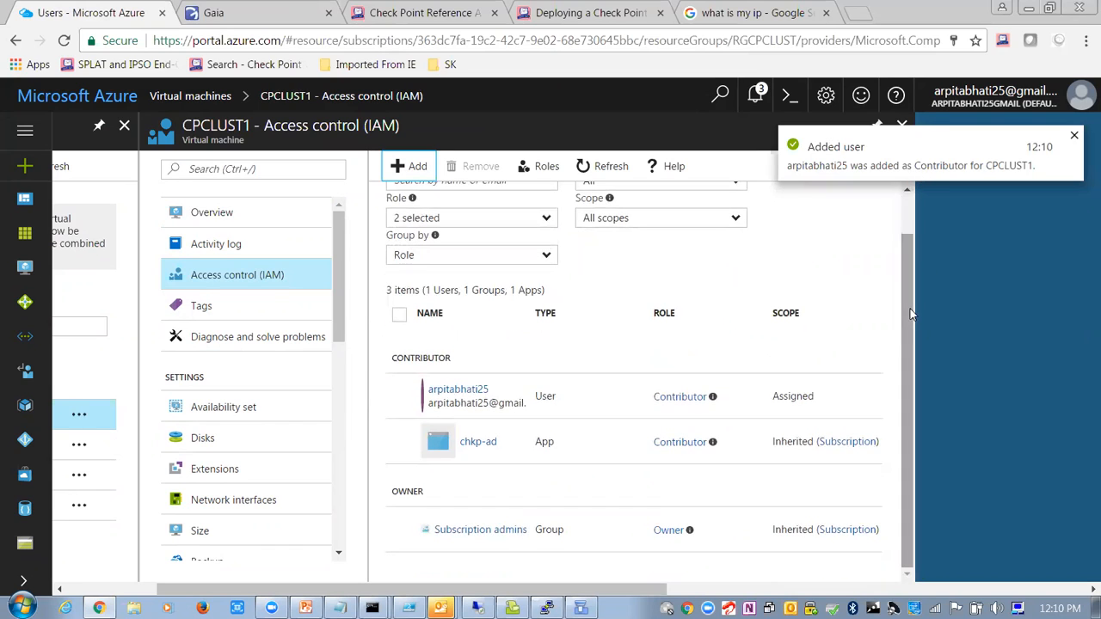
pyautogui.click(399, 395)
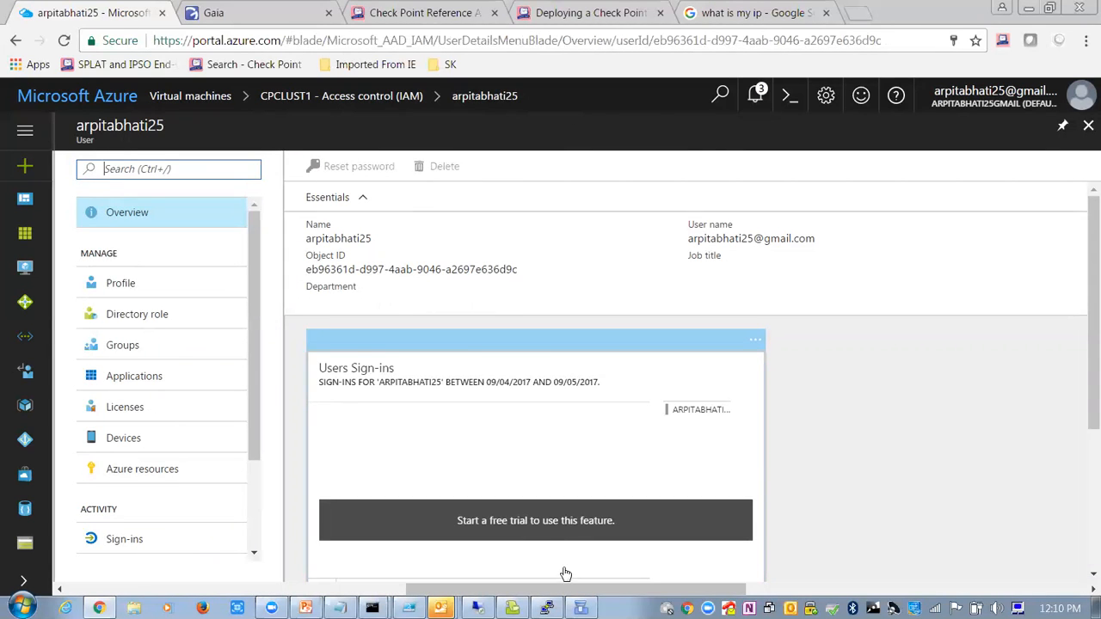
pyautogui.moveTo(507, 592); pyautogui.dragTo(355, 587)
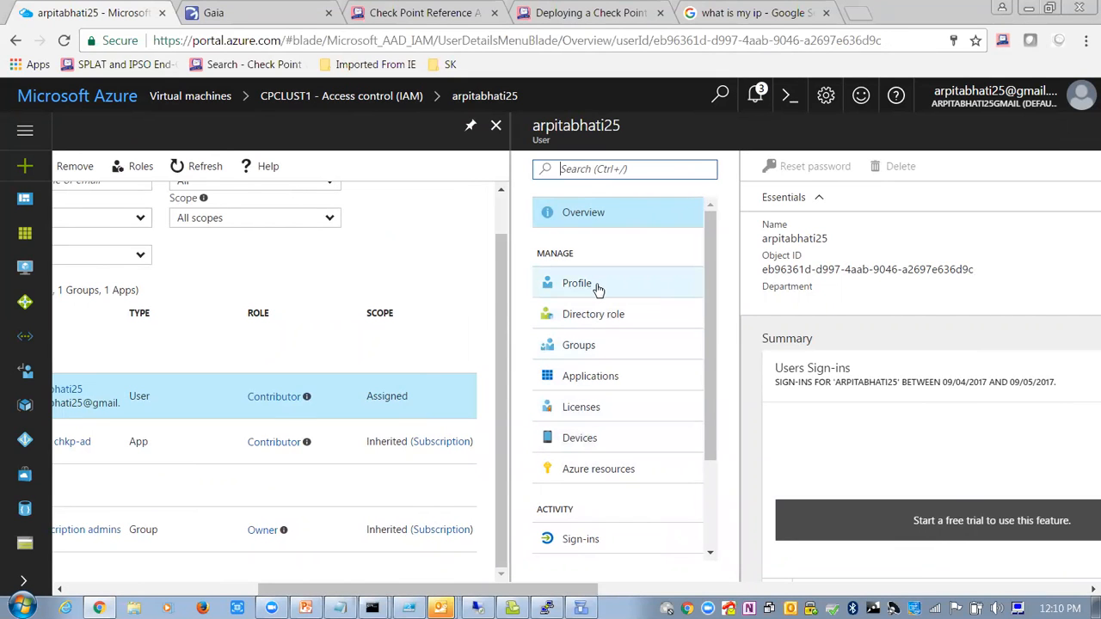
pyautogui.click(610, 375)
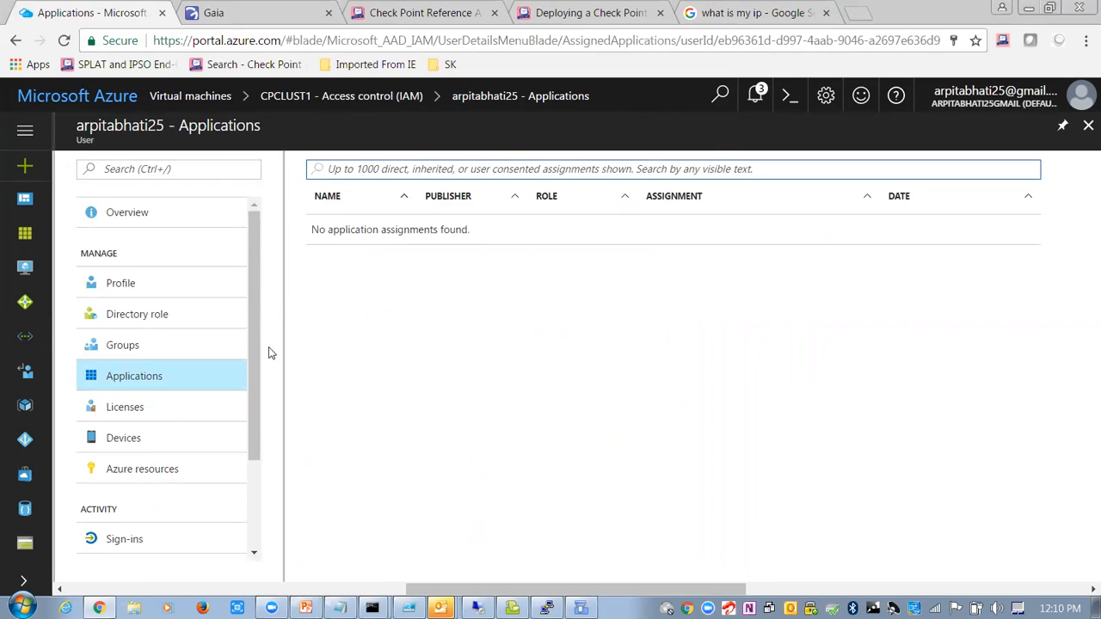
pyautogui.click(142, 284)
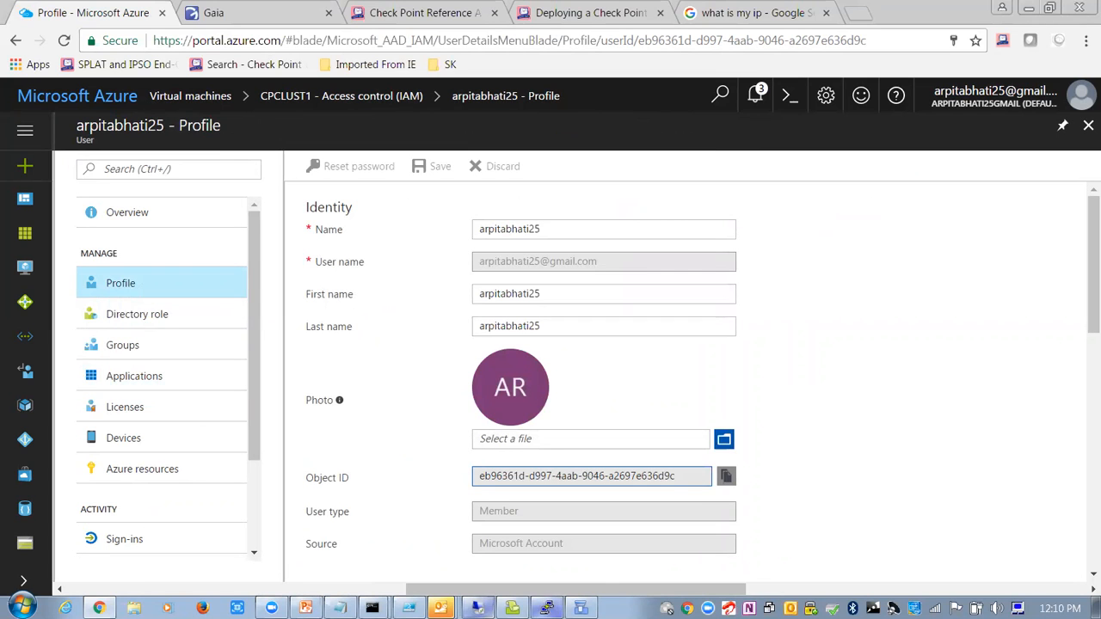
pyautogui.moveTo(540, 590); pyautogui.dragTo(266, 571)
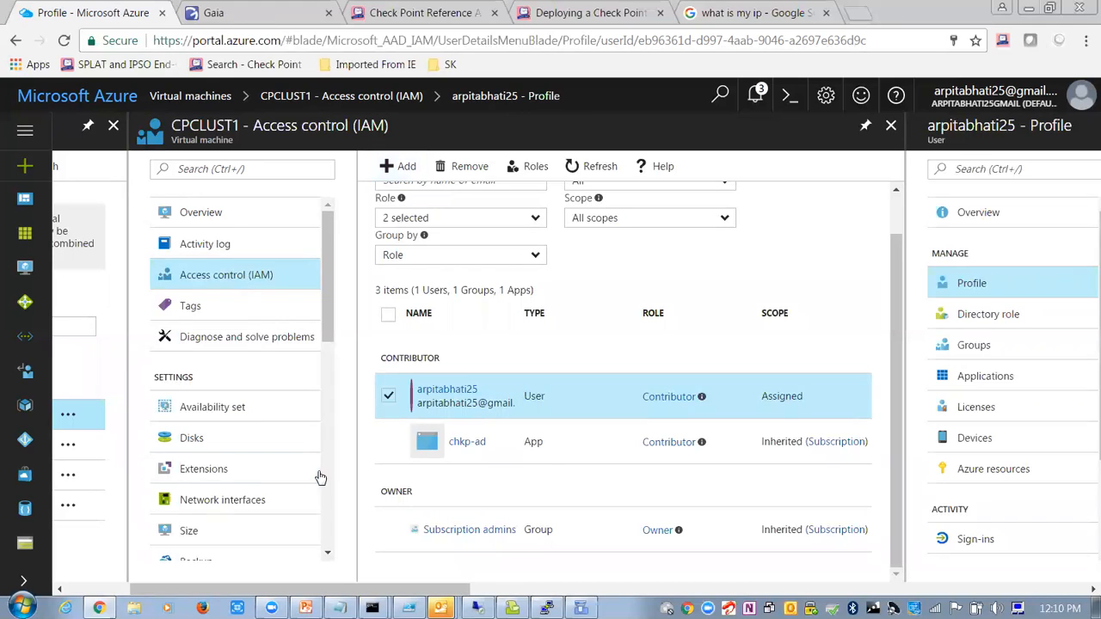
pyautogui.moveTo(381, 590); pyautogui.dragTo(176, 589)
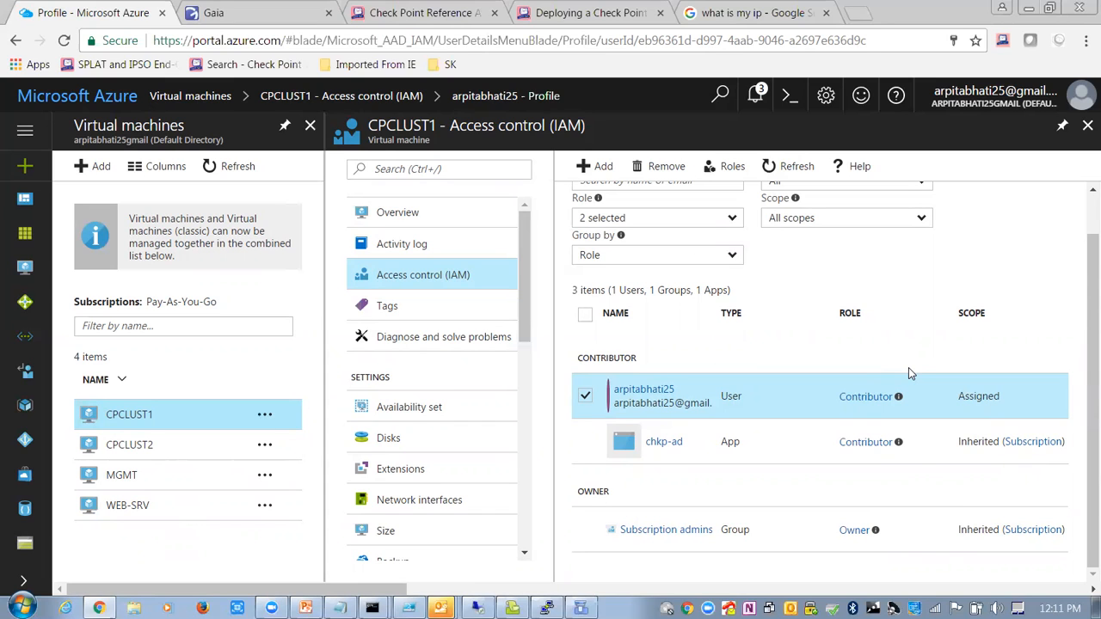
# - In the cpclust1 SSH session, print $FWDIR/conf/azure-ha.json using the path from the sk110194 article, and examine its resource group, client_id and client_secret entries
pyautogui.click(546, 608)
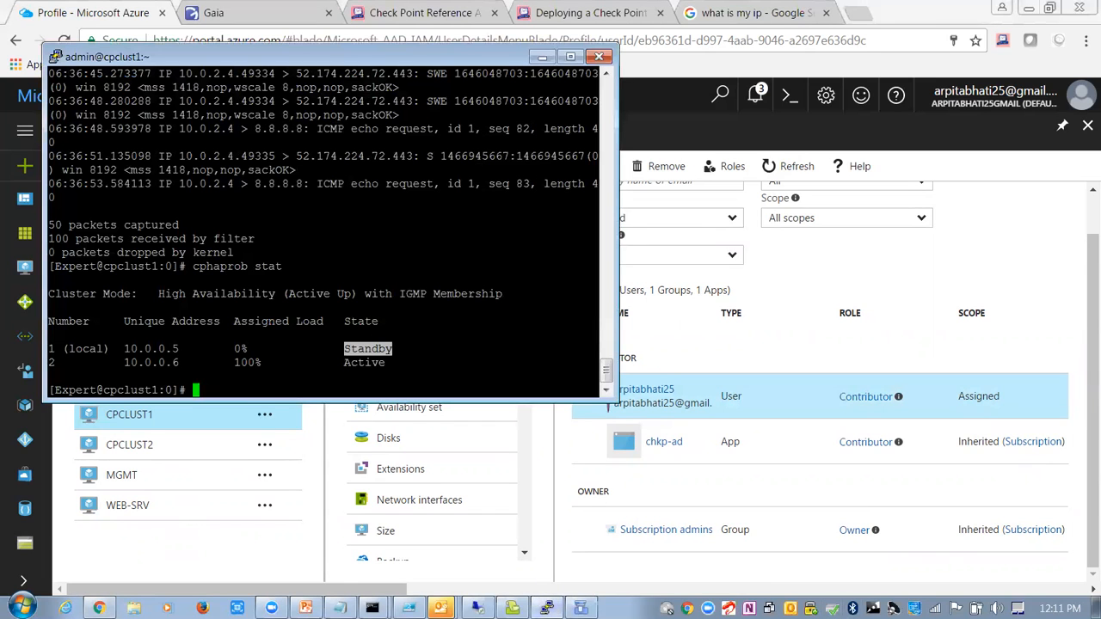
pyautogui.click(100, 608)
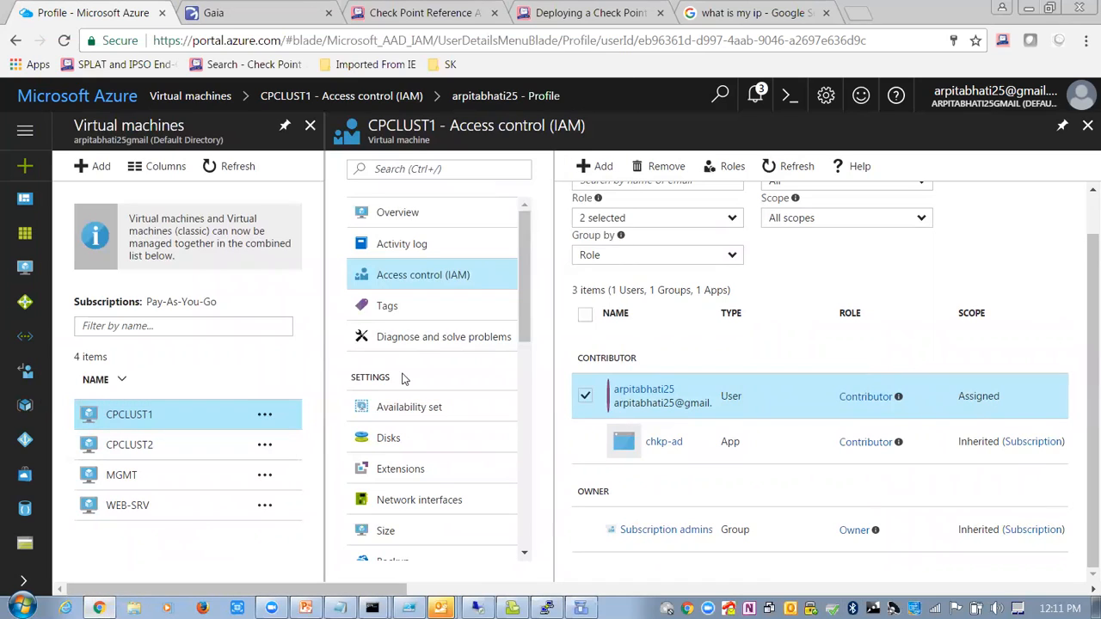
pyautogui.click(564, 14)
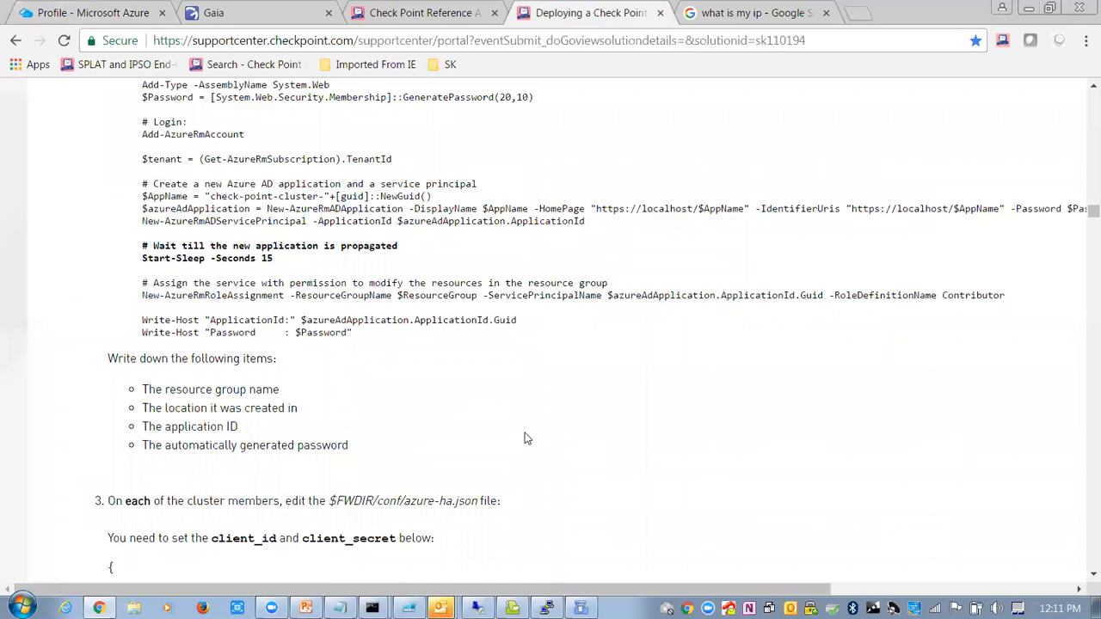
pyautogui.moveTo(330, 496); pyautogui.dragTo(479, 504)
pyautogui.hotkey('ctrl', 'c')
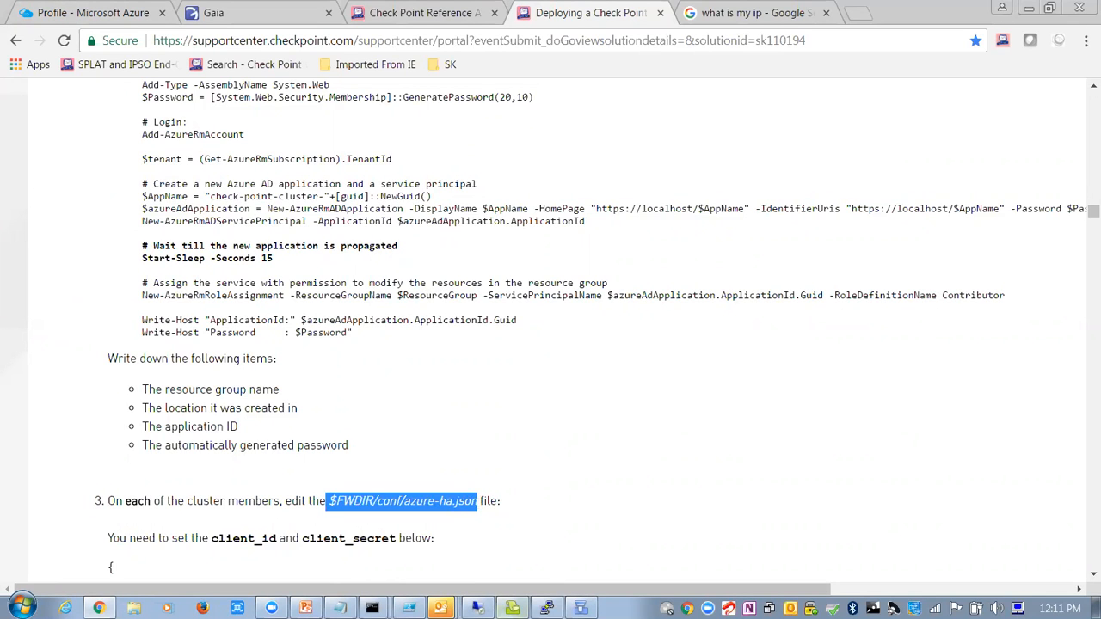
pyautogui.click(546, 608)
pyautogui.write('cat')
pyautogui.press('shift+Insert')
pyautogui.press('Return')
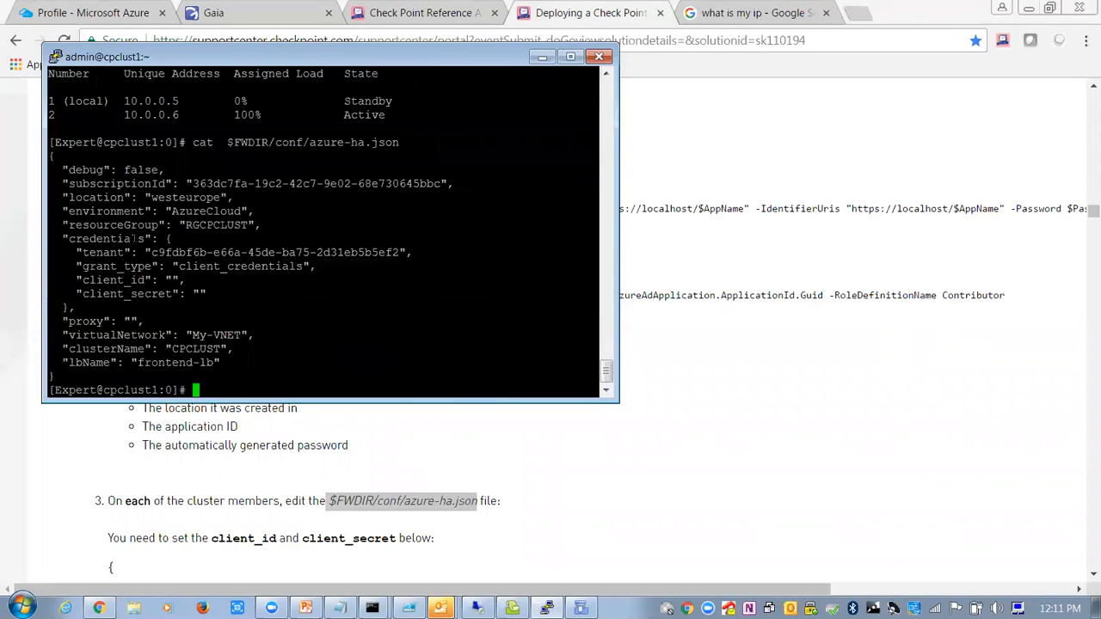
pyautogui.moveTo(187, 225); pyautogui.dragTo(213, 225)
pyautogui.moveTo(166, 279); pyautogui.dragTo(76, 279)
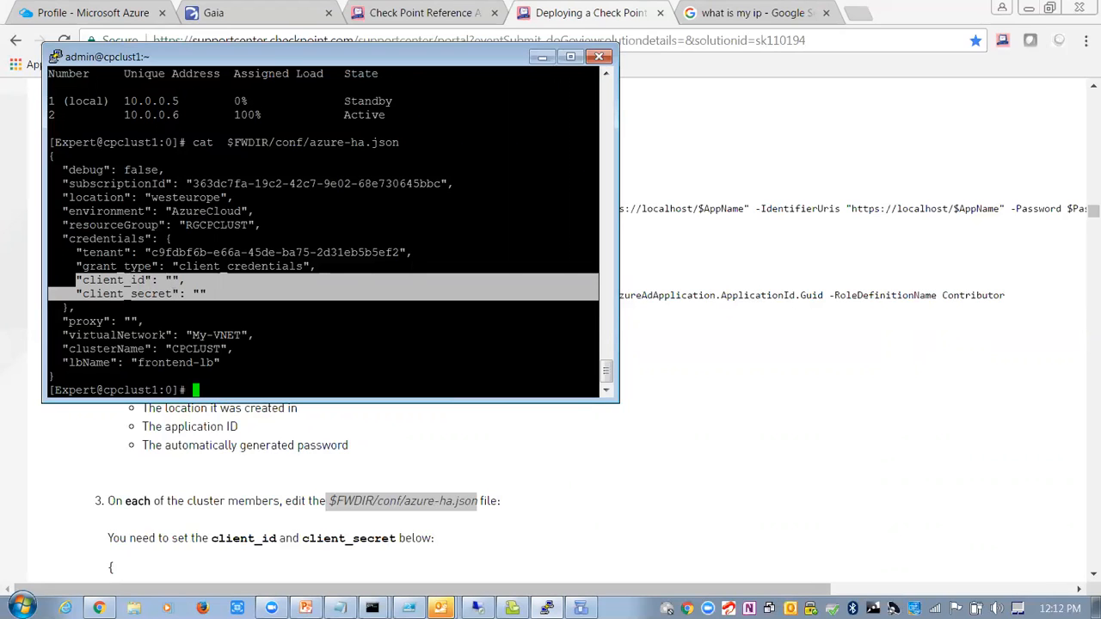
# - Back in the Azure portal, inspect the default route in the WEB-RT route table and close it without editing
pyautogui.click(79, 17)
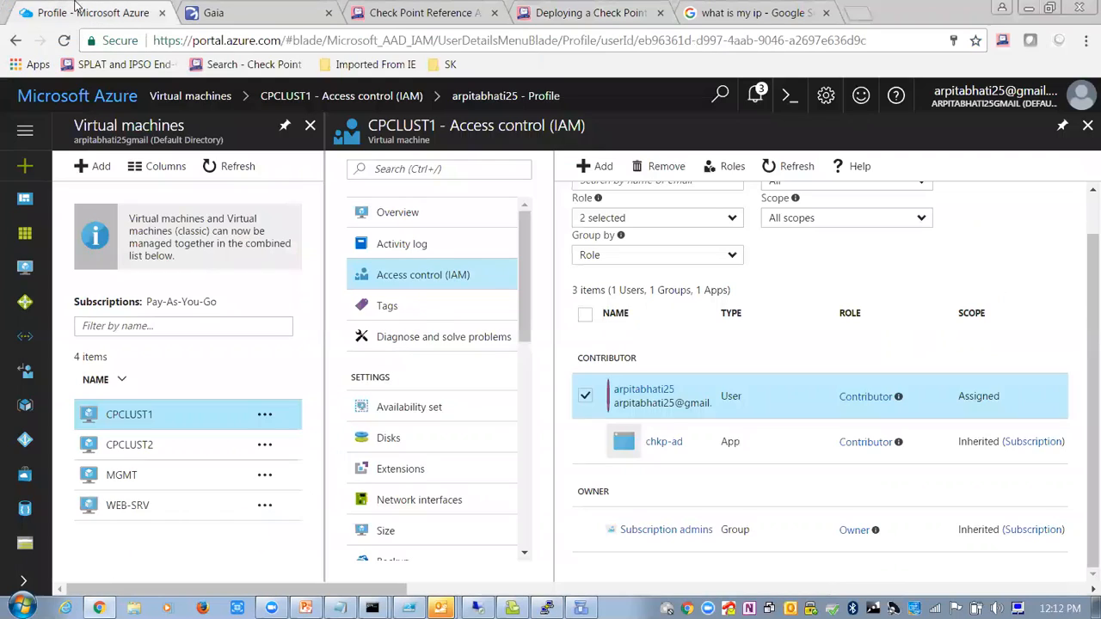
pyautogui.click(25, 371)
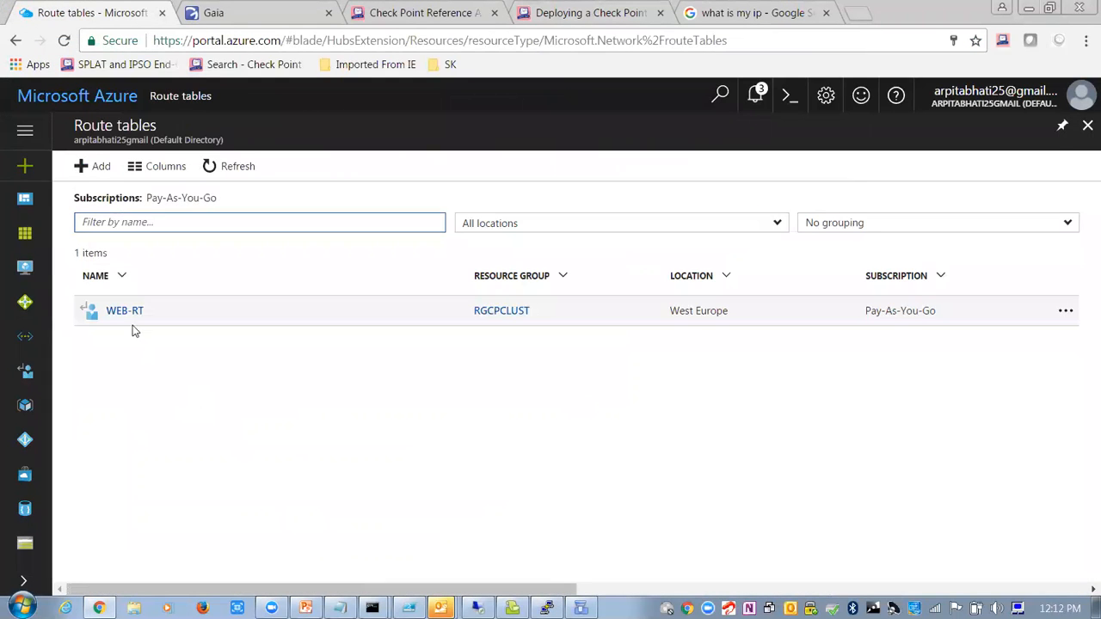
pyautogui.click(124, 318)
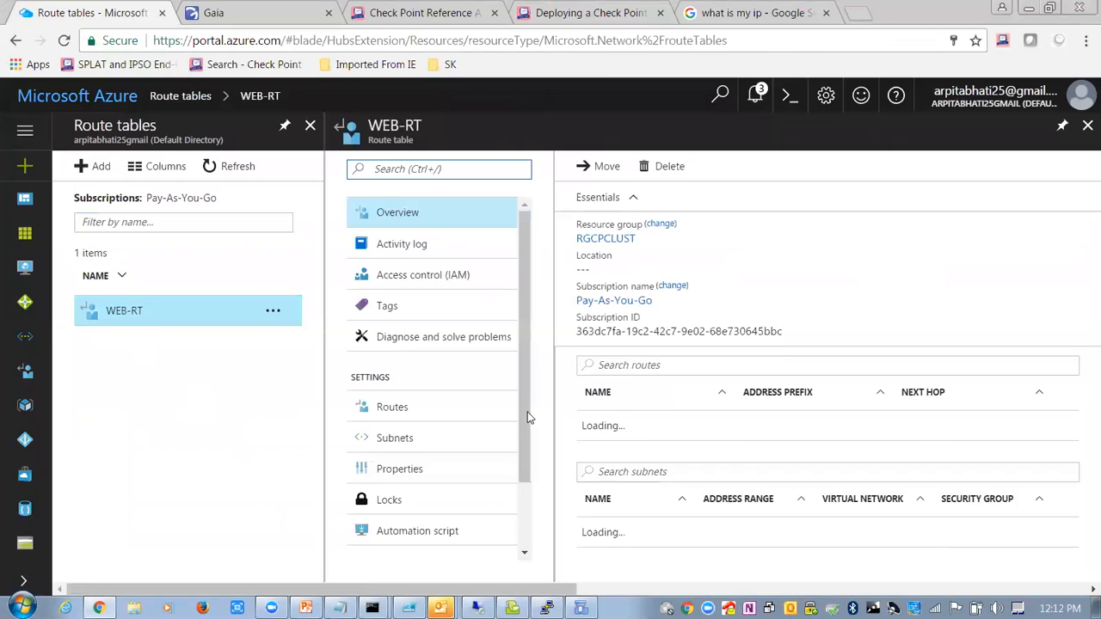
pyautogui.click(436, 415)
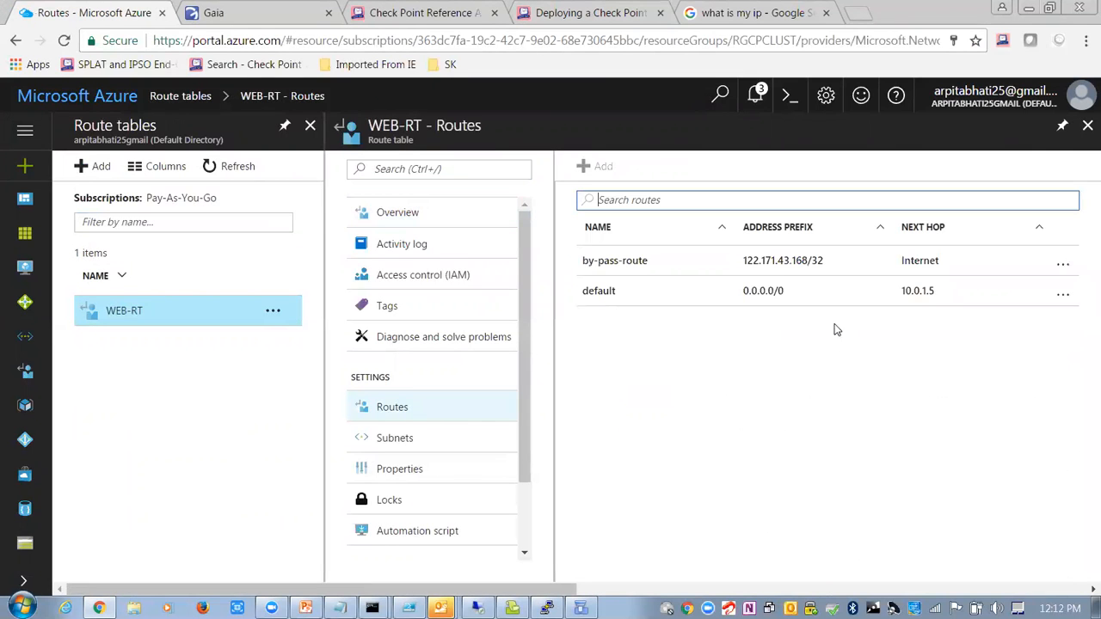
pyautogui.click(937, 300)
pyautogui.doubleClick(901, 294)
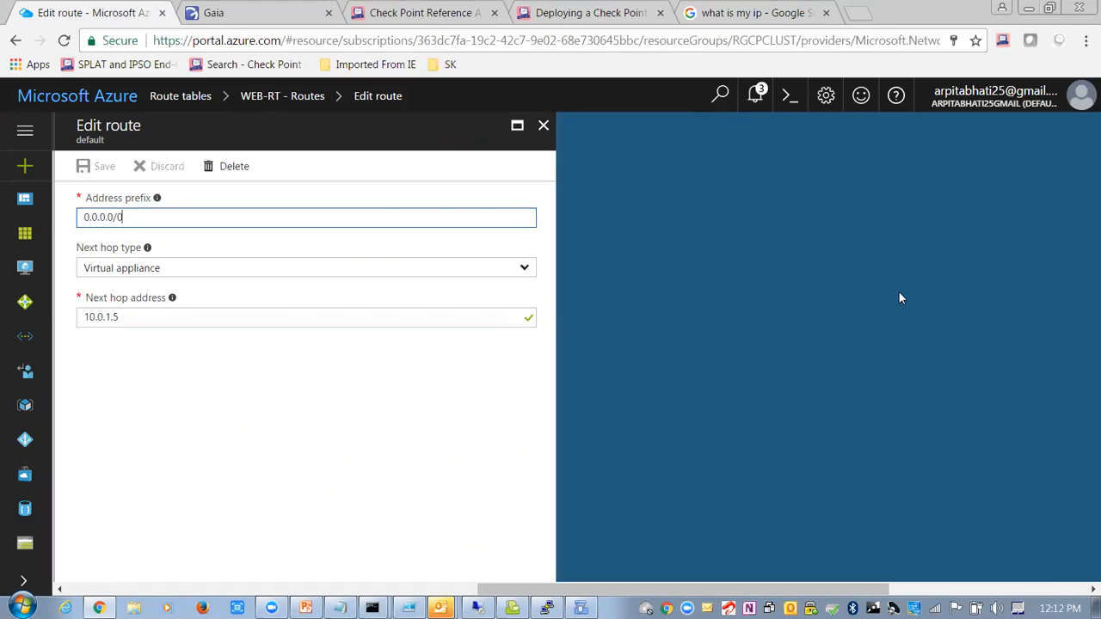
pyautogui.click(543, 125)
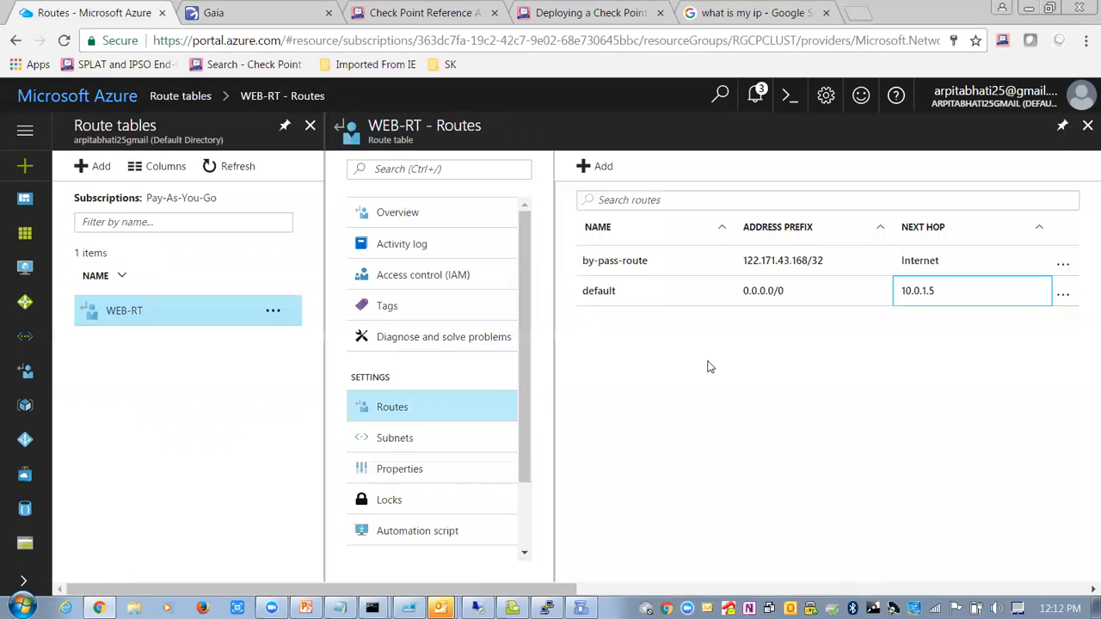